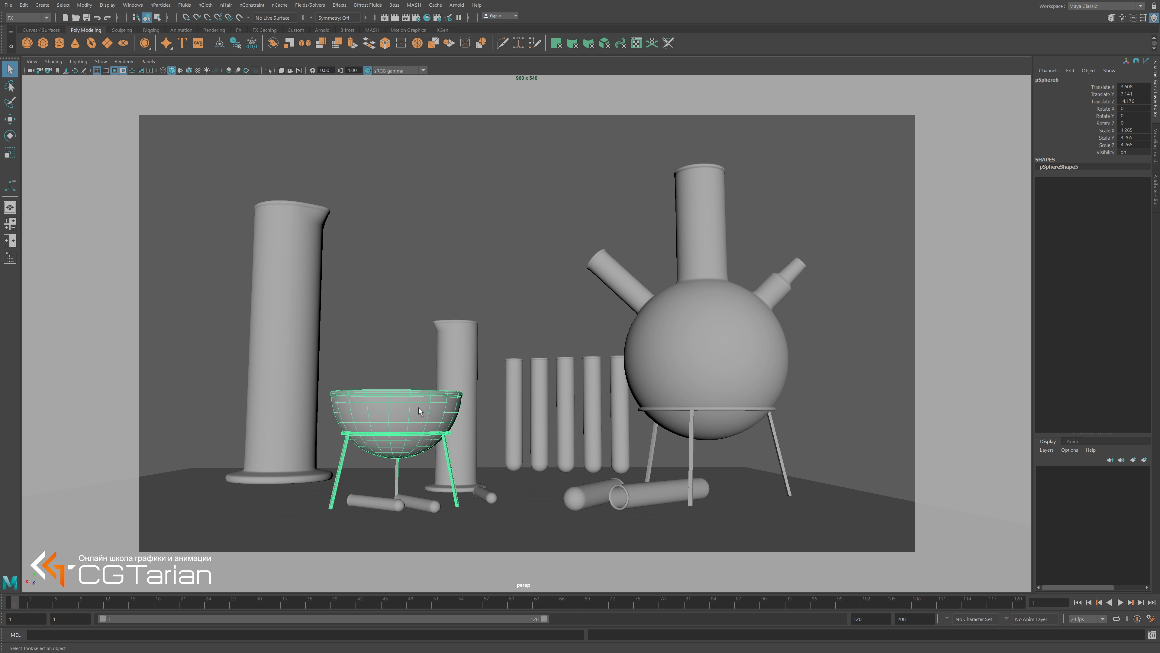
Unparent the stand with Shift+P, then select the hemispherical bowl on its own.
{"action": "left_click", "coordinate": [383, 363]}
{"action": "left_click", "coordinate": [398, 403]}
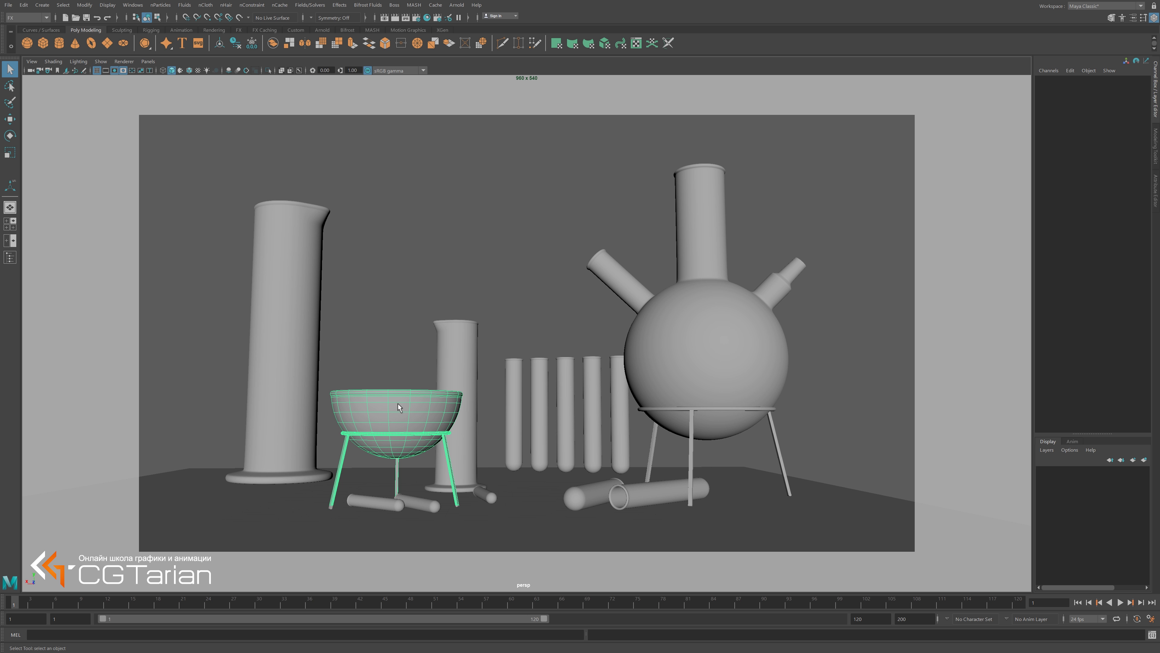
{"action": "left_click", "coordinate": [345, 445]}
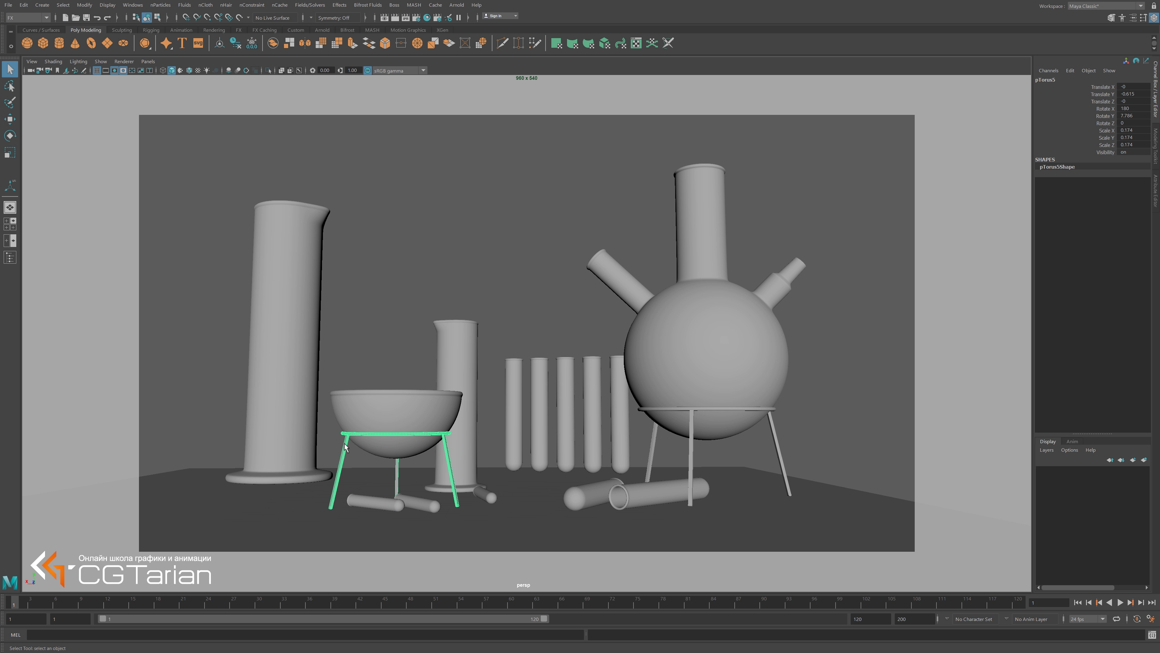
{"action": "key", "text": "shift+p"}
{"action": "left_click", "coordinate": [410, 316]}
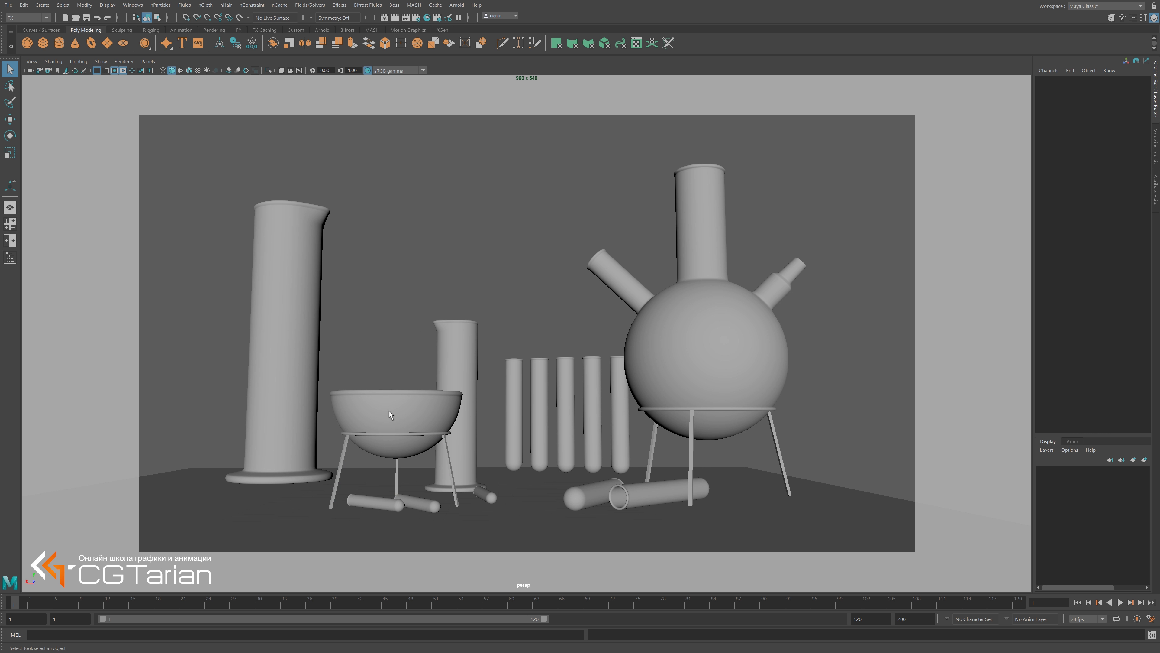
{"action": "left_click", "coordinate": [389, 411]}
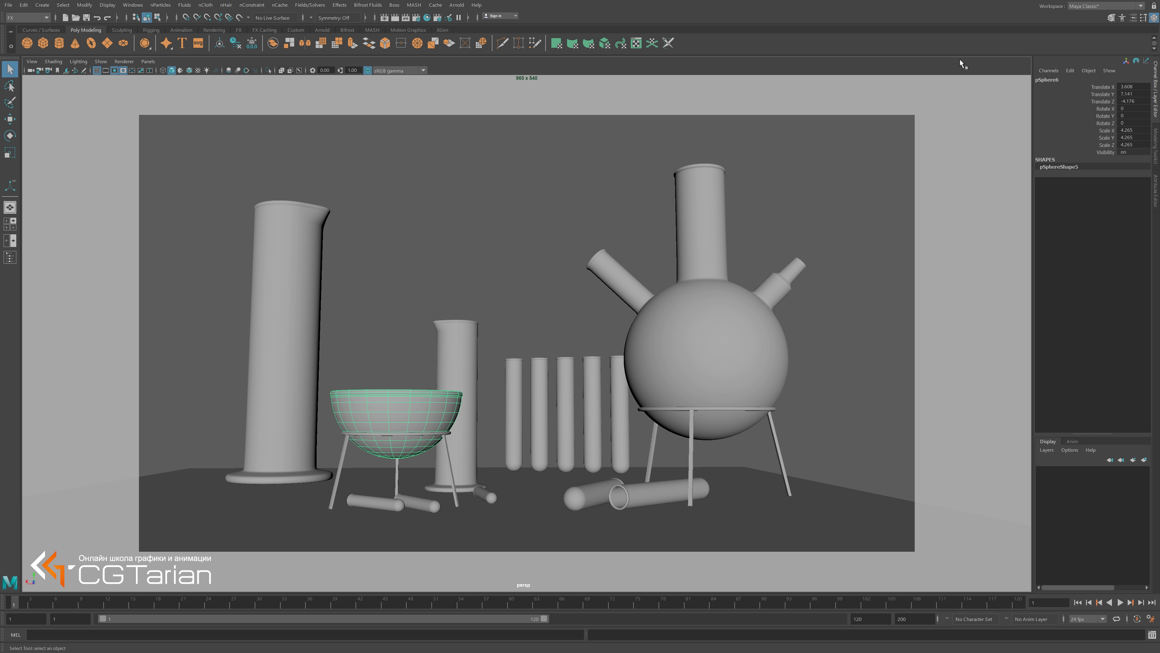
Rename pSphere6 to vaza01 and duplicate it with Ctrl+D.
{"action": "left_click", "coordinate": [1052, 82]}
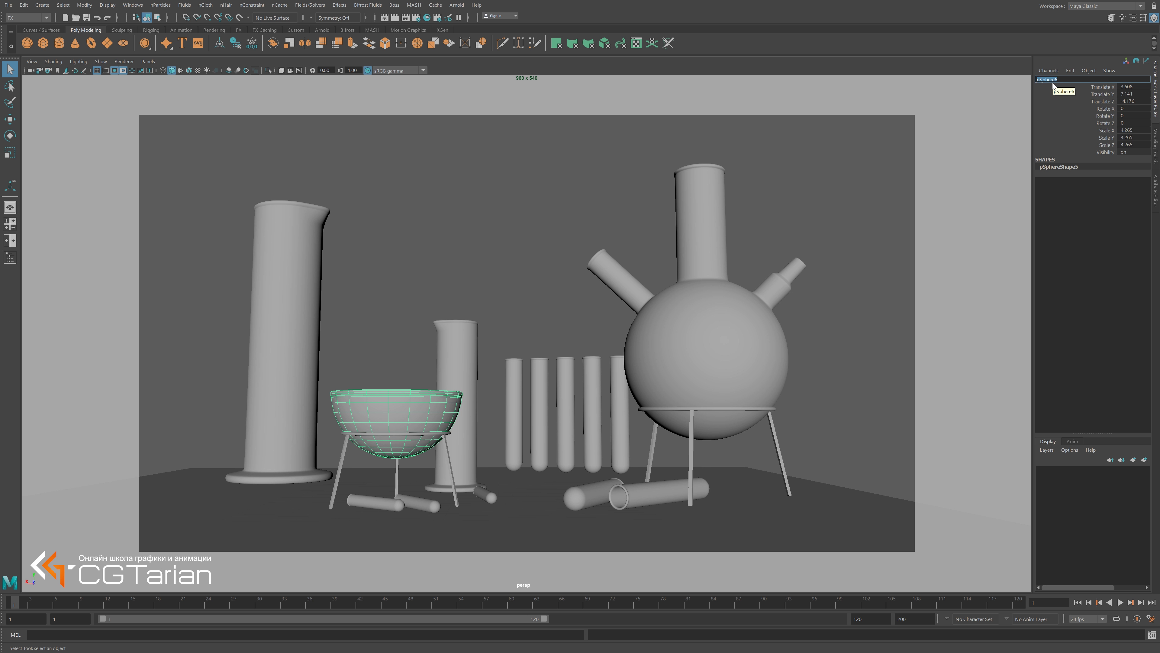
{"action": "type", "text": "vaza0"}
{"action": "type", "text": "1"}
{"action": "key", "text": "Return"}
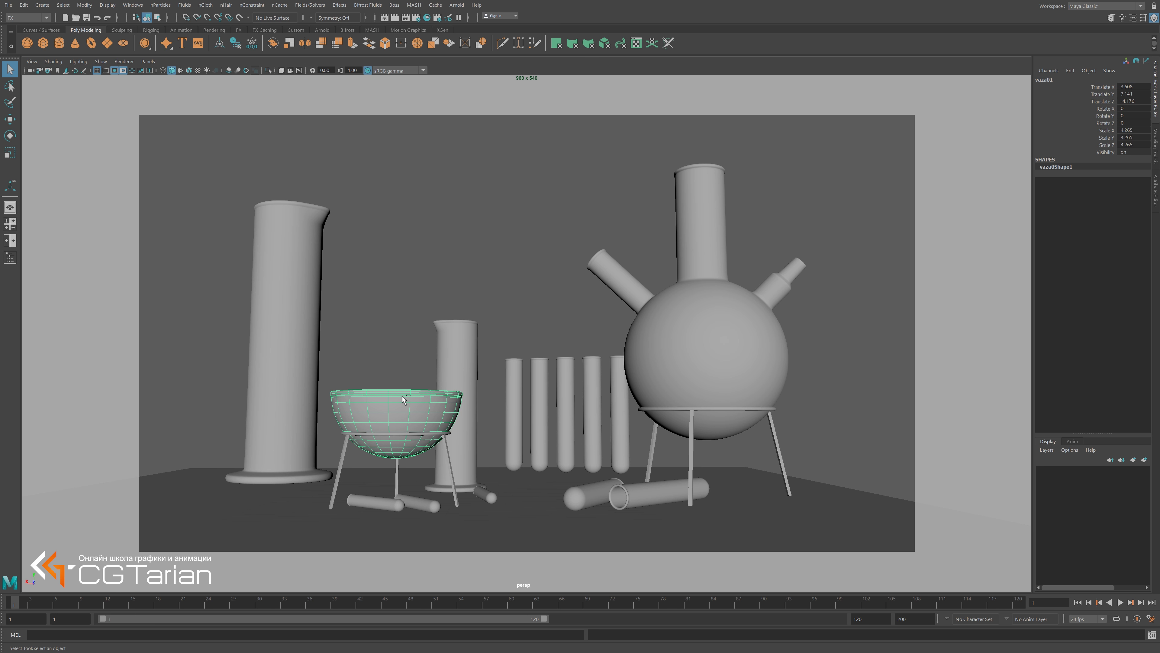
{"action": "key", "text": "ctrl+d"}
Switch to the Modeling menu set and apply Mesh > Smooth to the duplicate bowl vaza02.
{"action": "left_click", "coordinate": [31, 18]}
{"action": "left_click", "coordinate": [25, 28]}
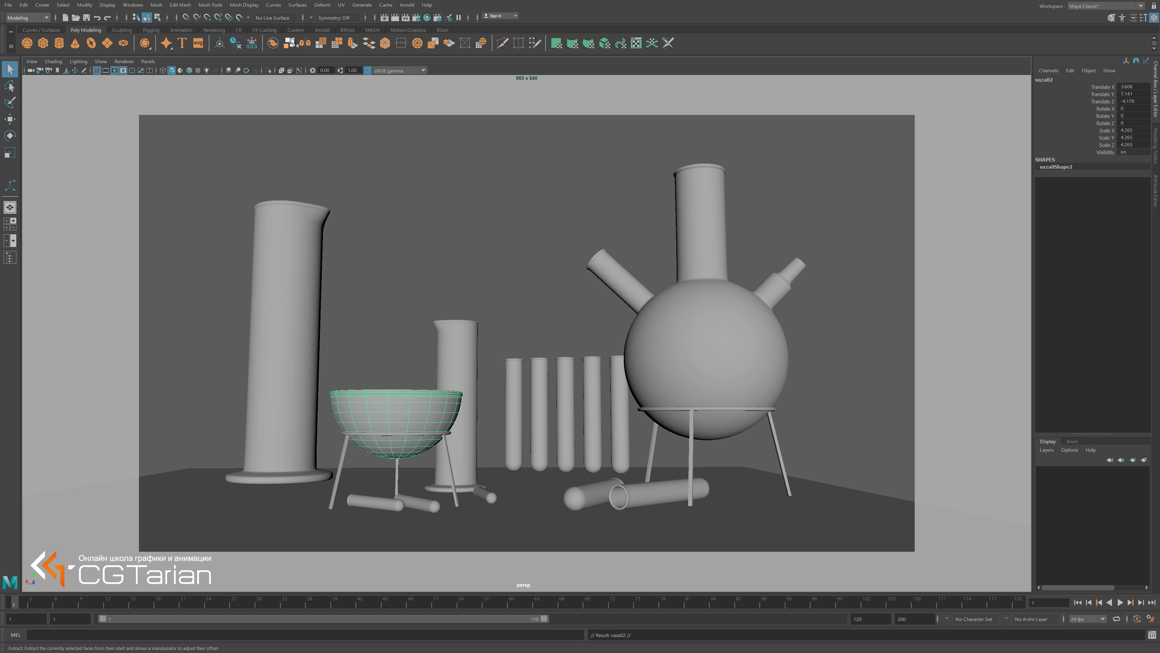
{"action": "left_click", "coordinate": [161, 6]}
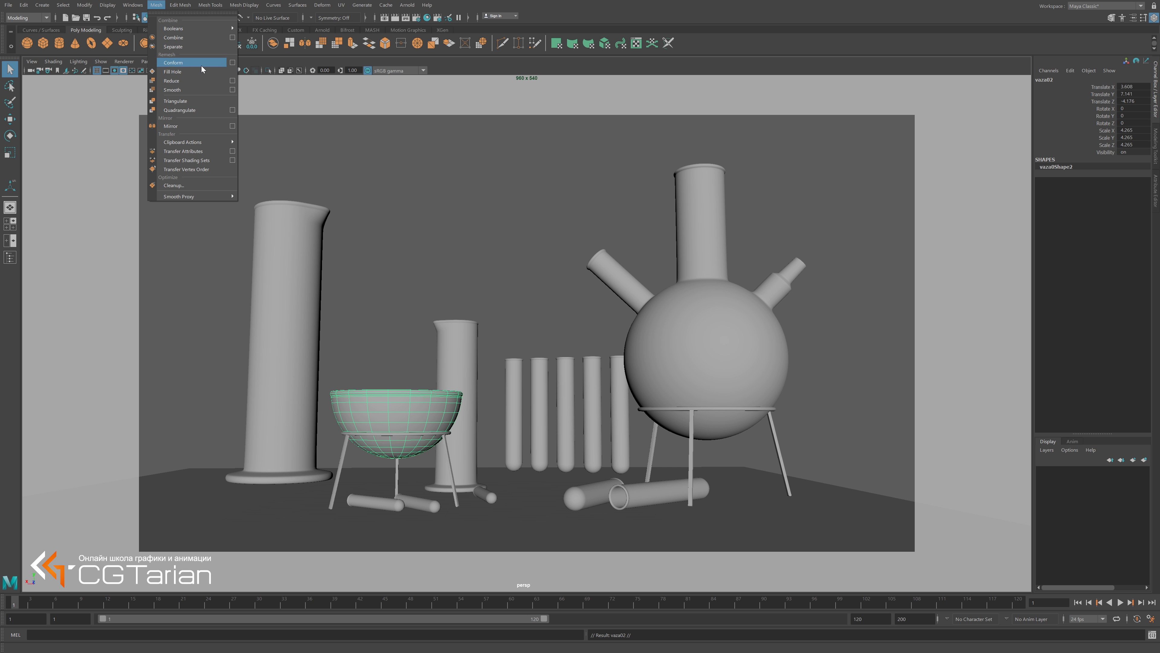
{"action": "left_click", "coordinate": [194, 91]}
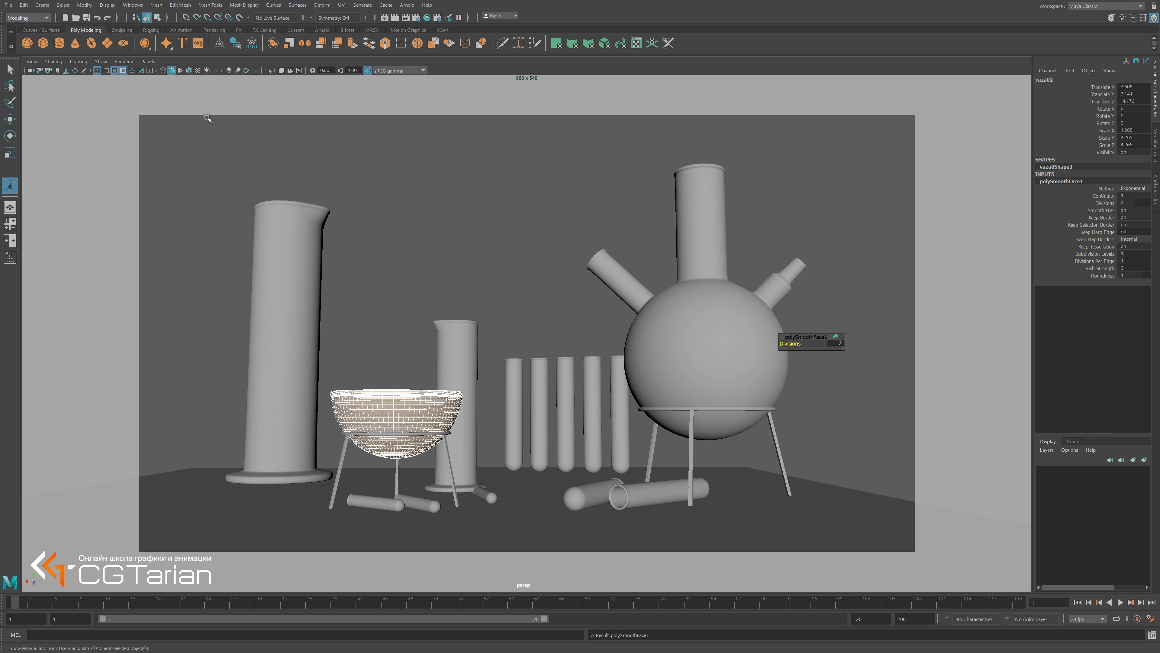
Reselect the smoothed bowl and check Smooth options (2 divisions) without changing them.
{"action": "left_click", "coordinate": [404, 264]}
{"action": "left_click", "coordinate": [400, 421]}
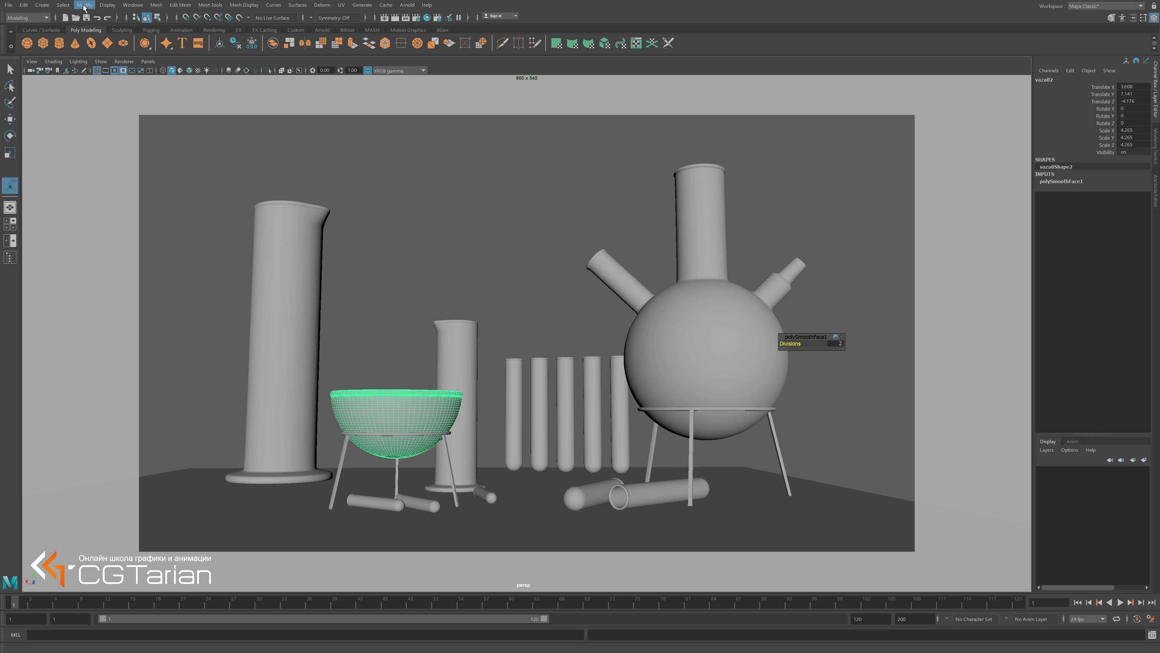
{"action": "left_click", "coordinate": [156, 4]}
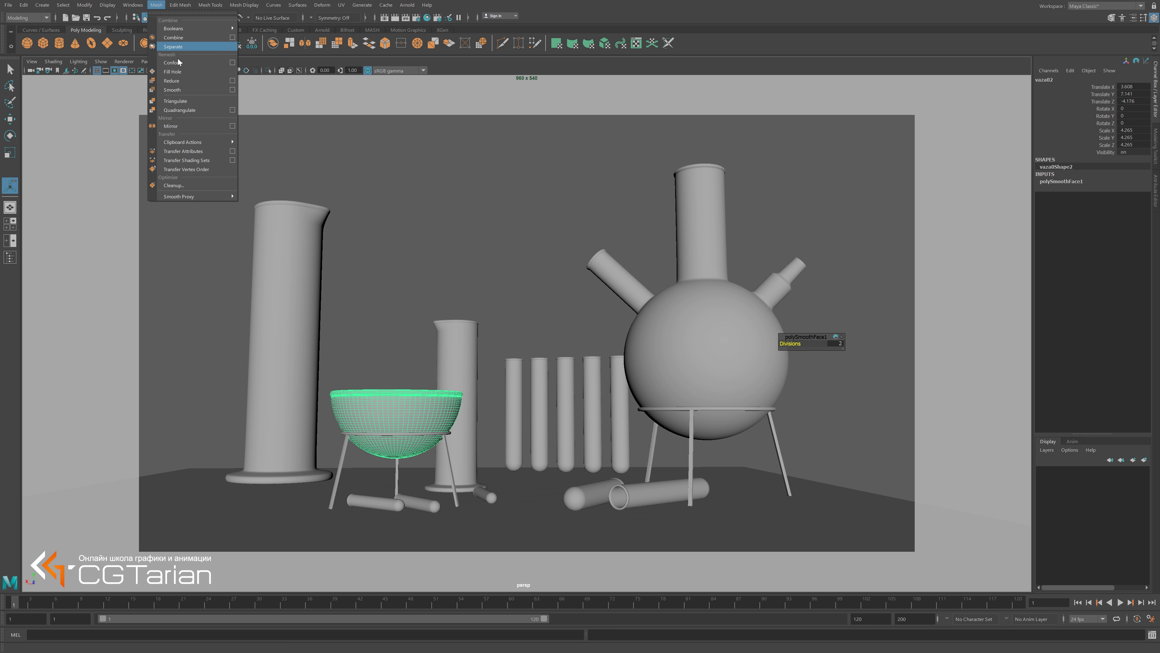
{"action": "left_click", "coordinate": [232, 90]}
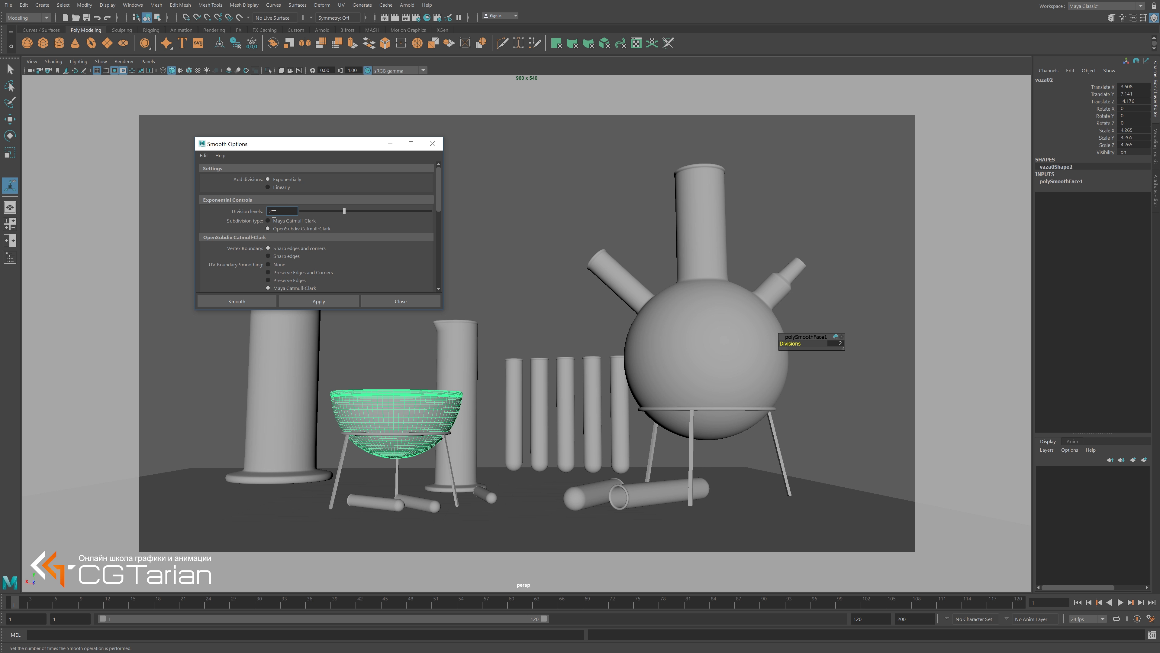
{"action": "left_click", "coordinate": [432, 144]}
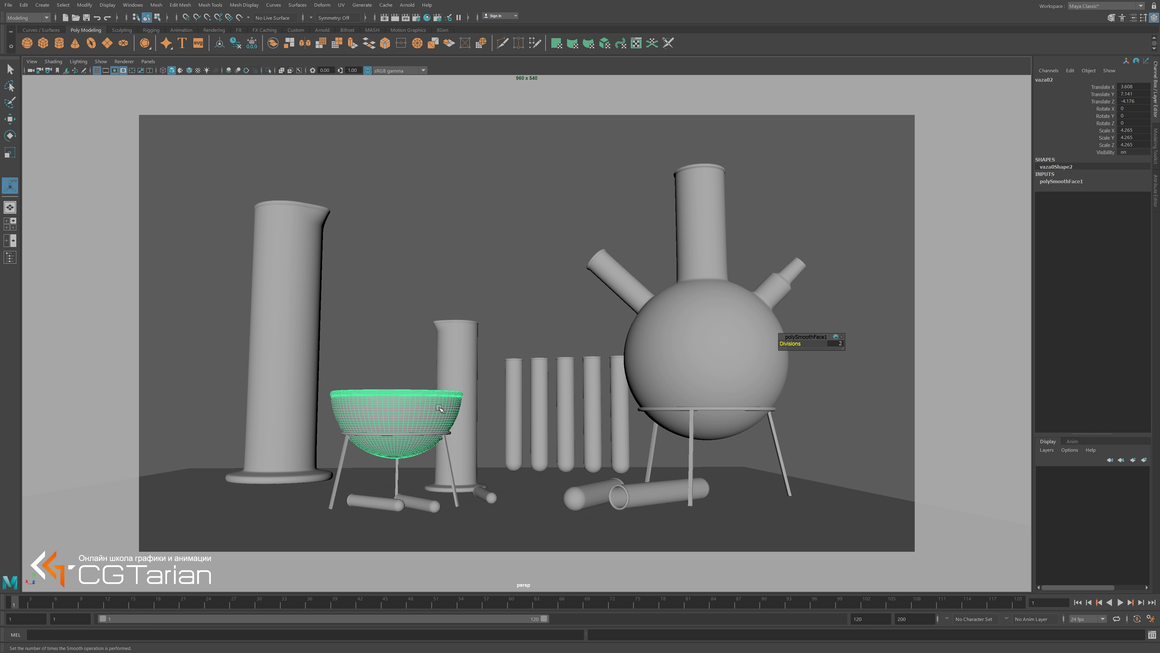
Freeze the smoothed bowl's transformations and move it in front of the test tubes.
{"action": "left_click", "coordinate": [409, 285]}
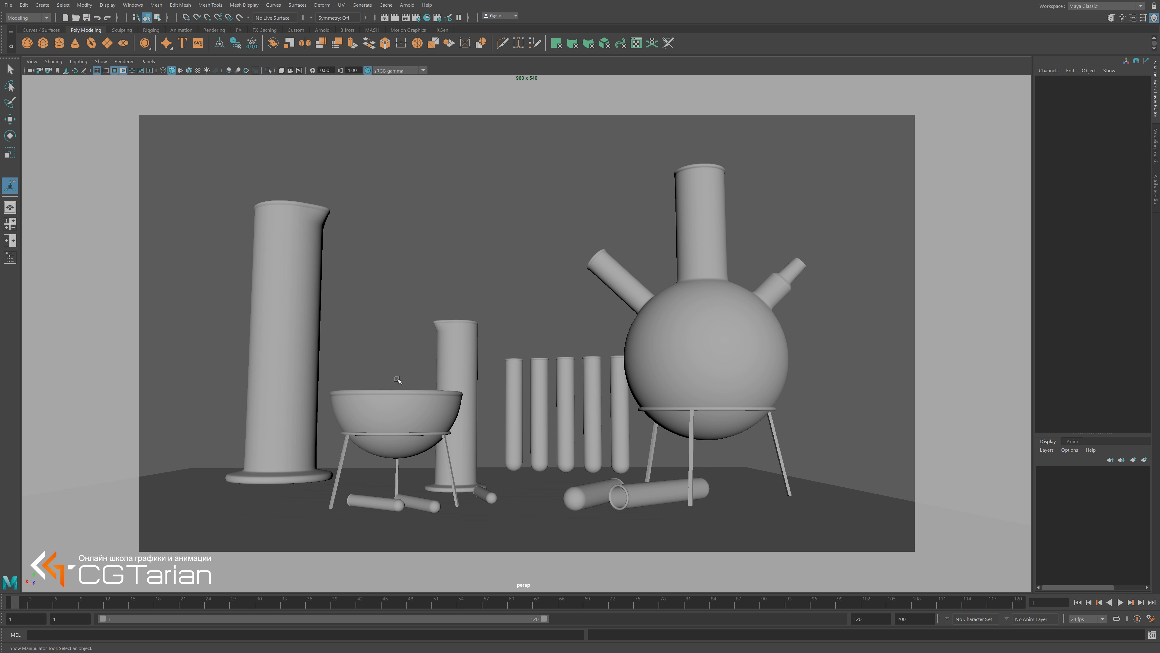
{"action": "left_click", "coordinate": [391, 395]}
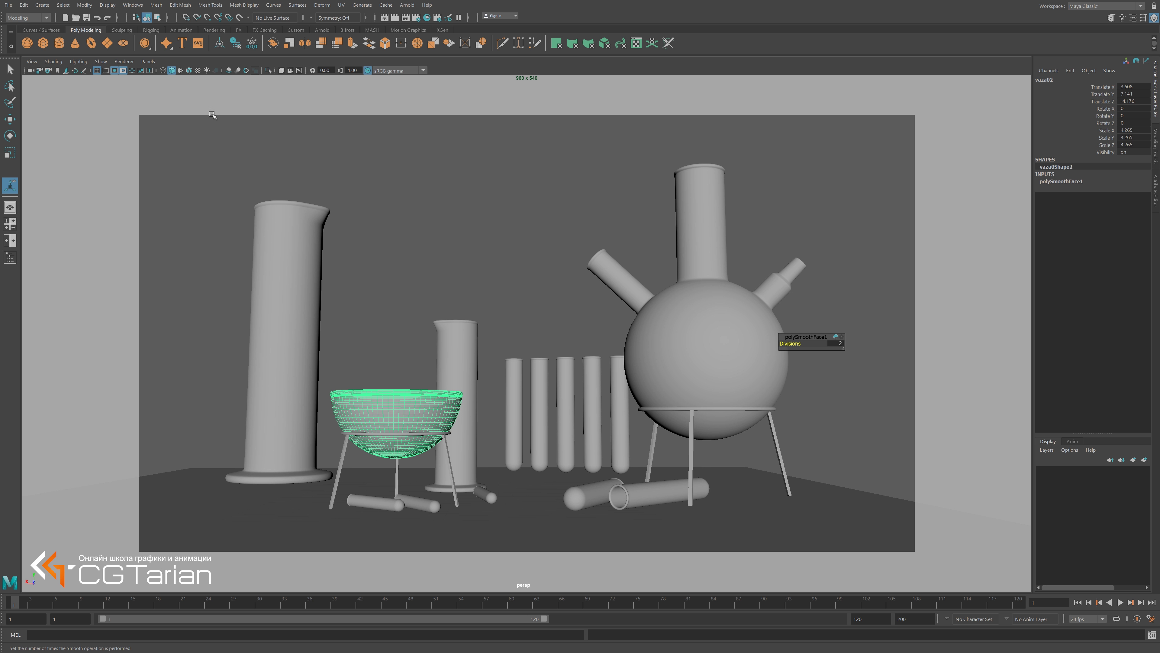
{"action": "left_click", "coordinate": [96, 6]}
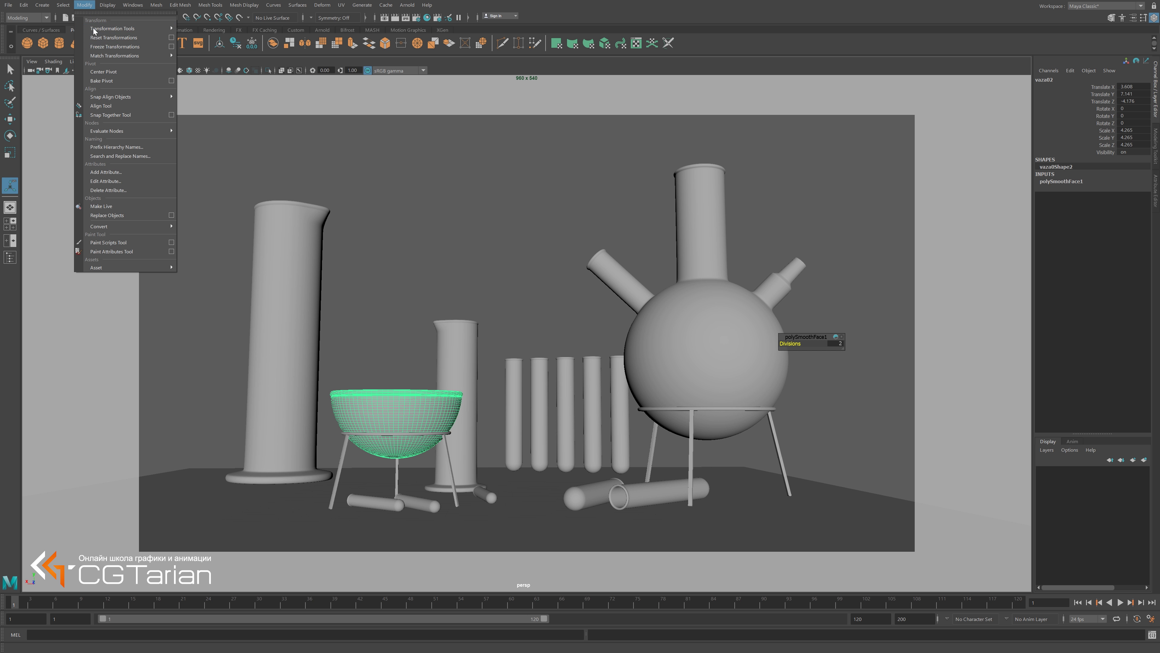
{"action": "left_click", "coordinate": [110, 47]}
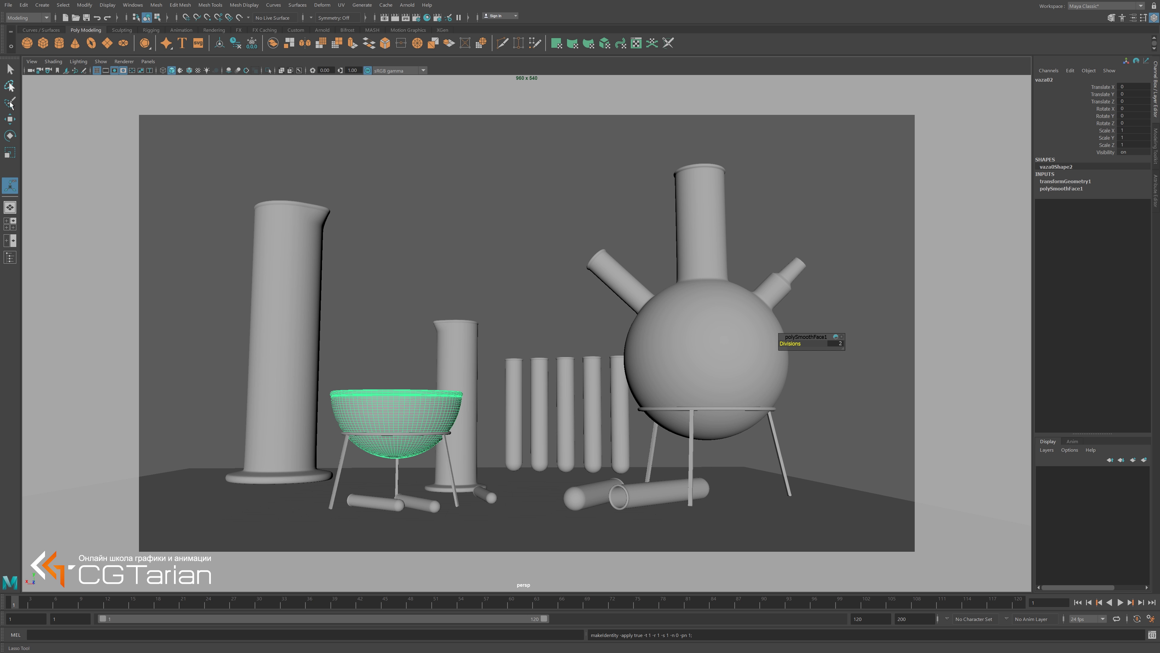
{"action": "key", "text": "w"}
{"action": "mouse_move", "coordinate": [357, 459]}
{"action": "left_mouse_down"}
{"action": "mouse_move", "coordinate": [572, 461]}
{"action": "mouse_move", "coordinate": [580, 447]}
{"action": "left_mouse_up"}
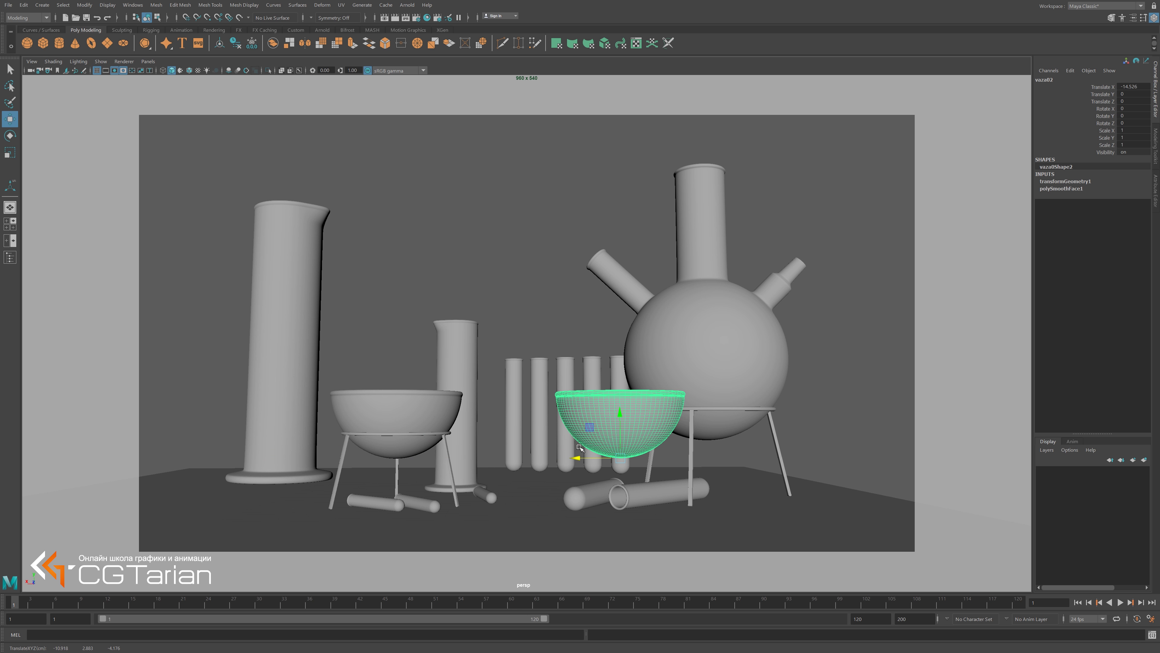
Try Translate X 0 on the smoothed bowl, then undo back to the earlier state.
{"action": "double_click", "coordinate": [1137, 87]}
{"action": "type", "text": "0"}
{"action": "key", "text": "Return"}
{"action": "key", "text": "ctrl+z"}
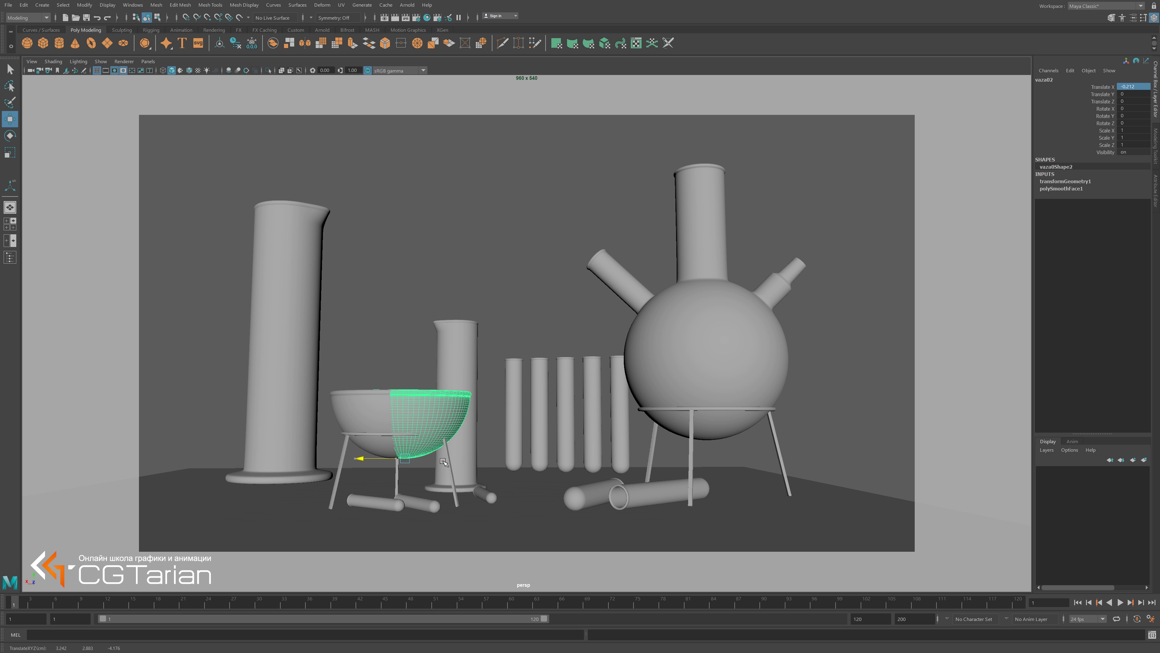
{"action": "key", "text": "ctrl+z"}
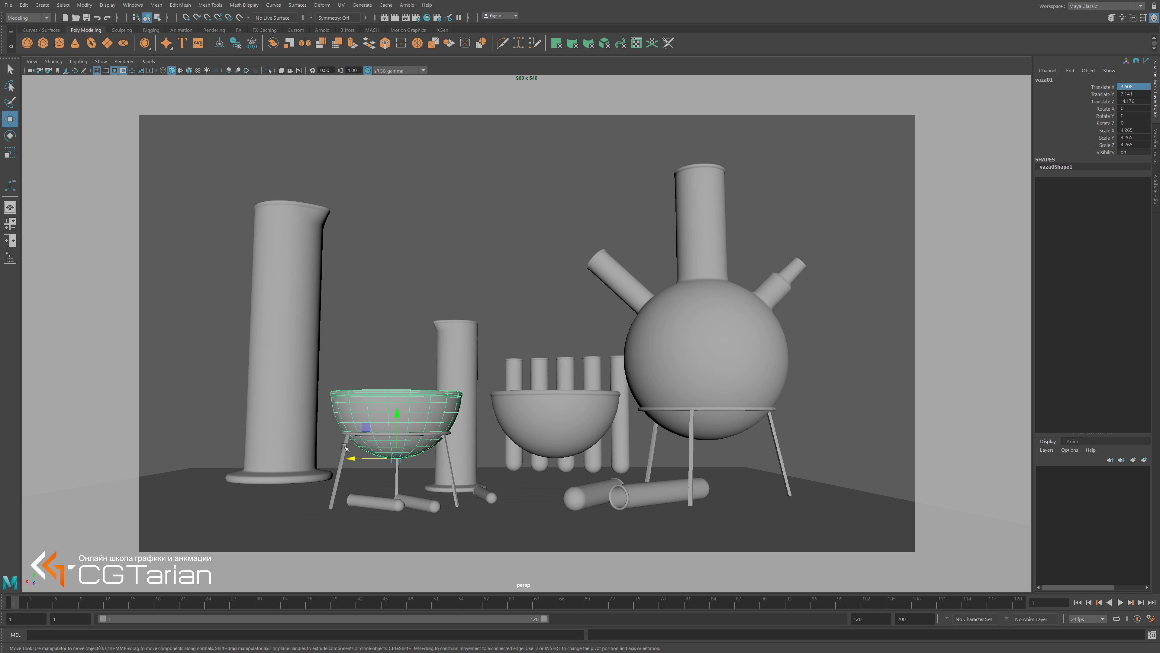
Parent the stand to vaza01, freeze the pair's transforms, and move them far left.
{"action": "left_click", "coordinate": [348, 446]}
{"action": "left_click", "coordinate": [390, 420]}
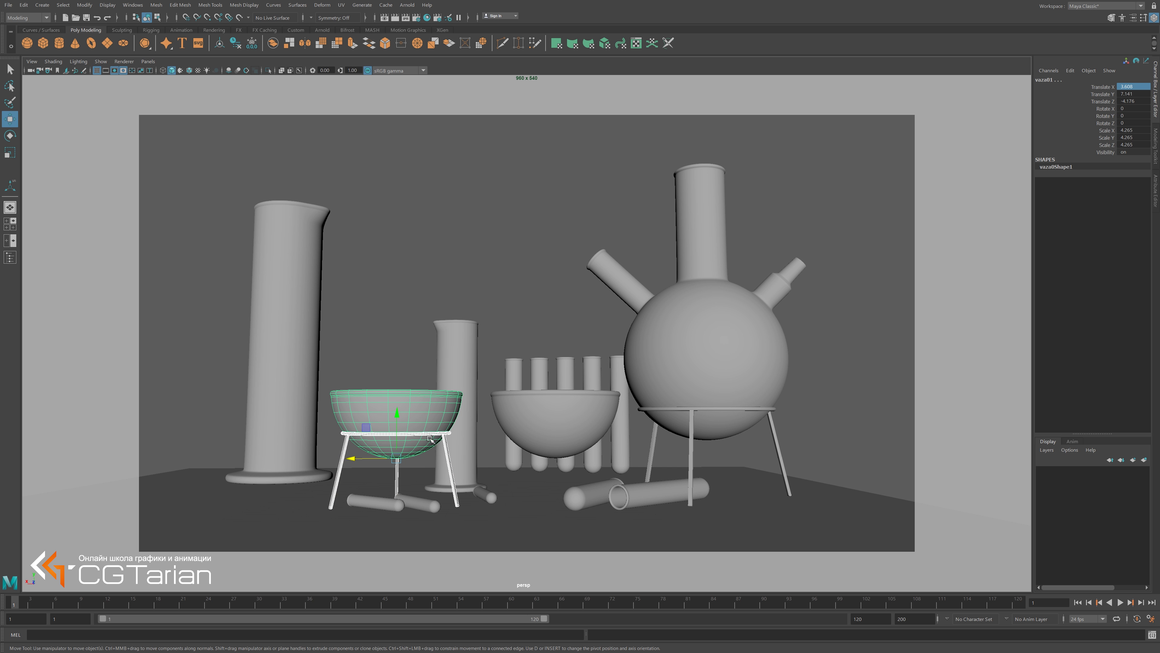
{"action": "left_click", "coordinate": [346, 443]}
{"action": "left_click", "coordinate": [351, 413], "text": "shift"}
{"action": "key", "text": "p"}
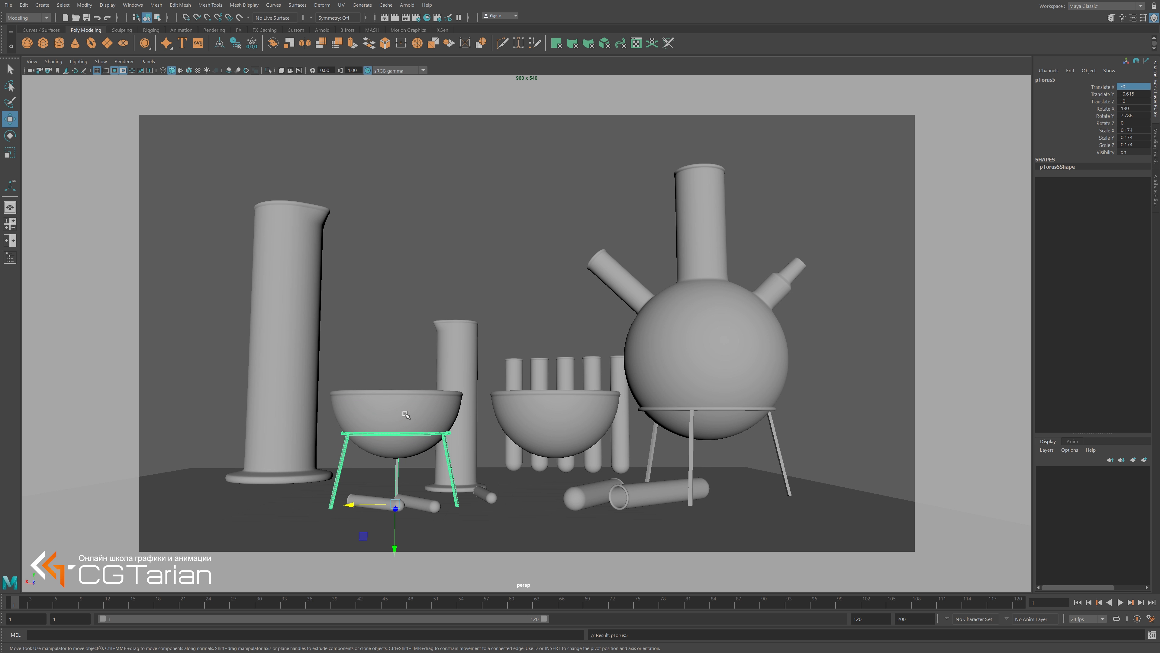
{"action": "left_click", "coordinate": [406, 417]}
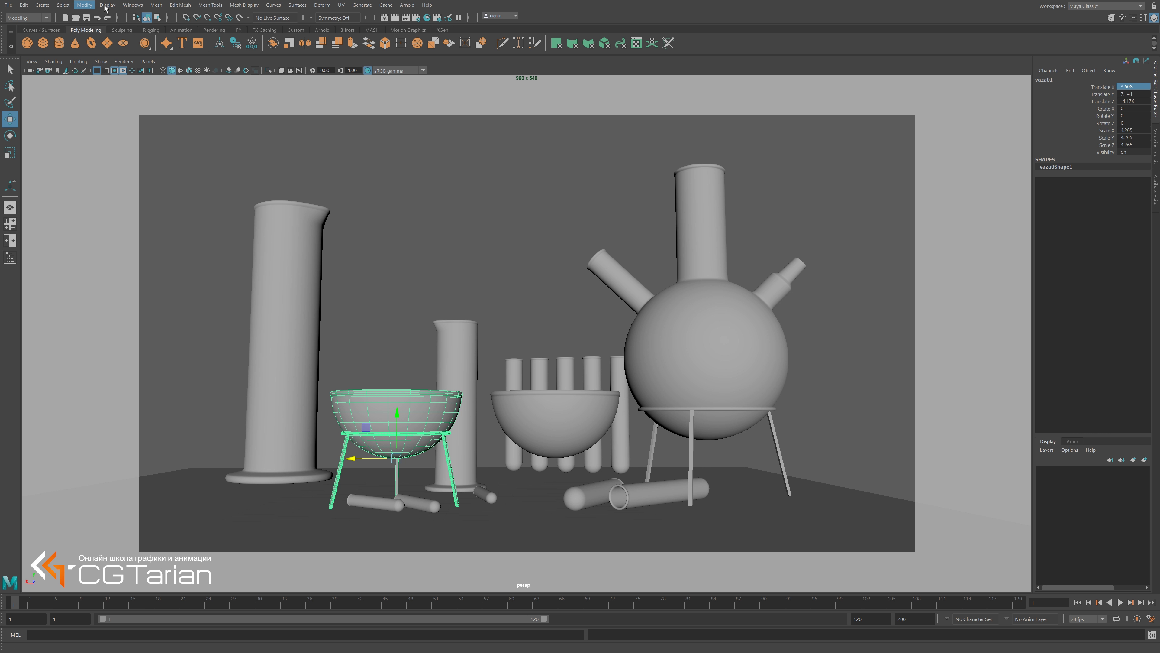
{"action": "left_click", "coordinate": [85, 5]}
{"action": "left_click", "coordinate": [114, 47]}
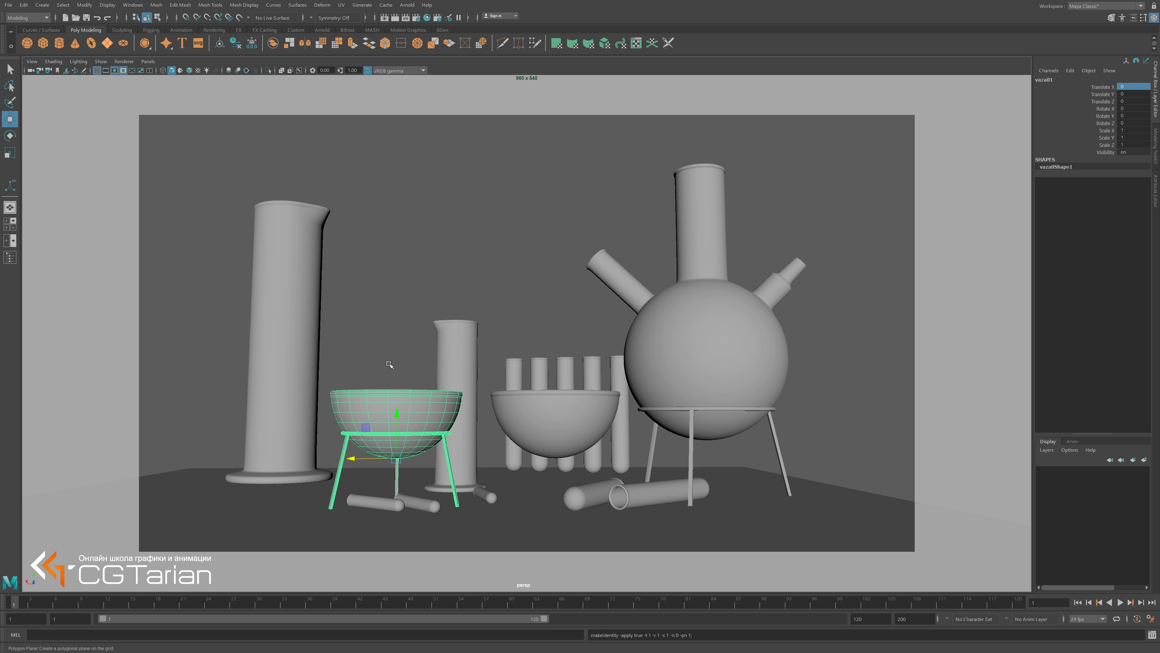
{"action": "left_click_drag", "start_coordinate": [352, 453], "coordinate": [151, 455]}
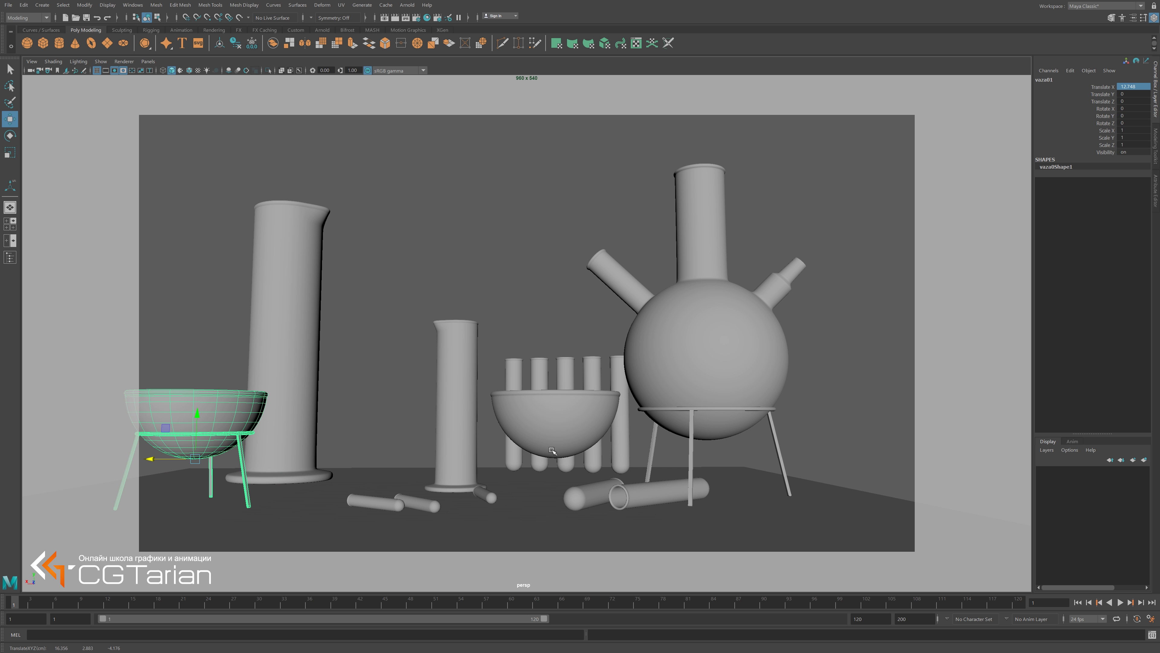
Set the smoothed duplicate vaza02's Translate X to 0 to centre it.
{"action": "left_click", "coordinate": [544, 406]}
{"action": "left_click", "coordinate": [1136, 87]}
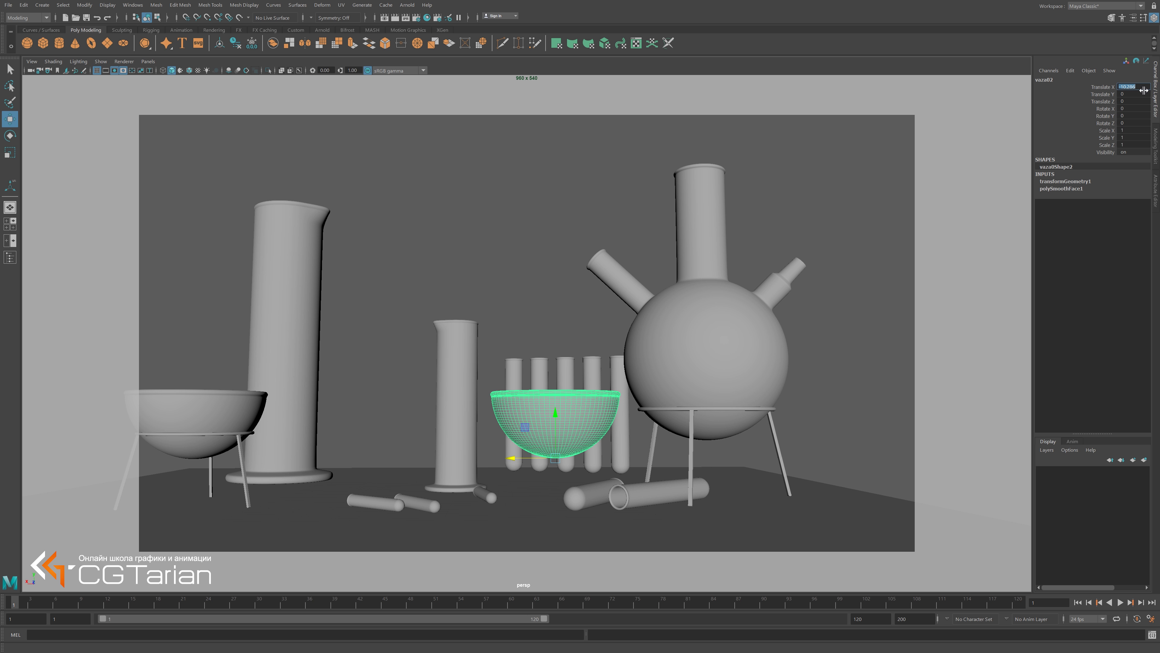
{"action": "type", "text": "0"}
{"action": "key", "text": "Return"}
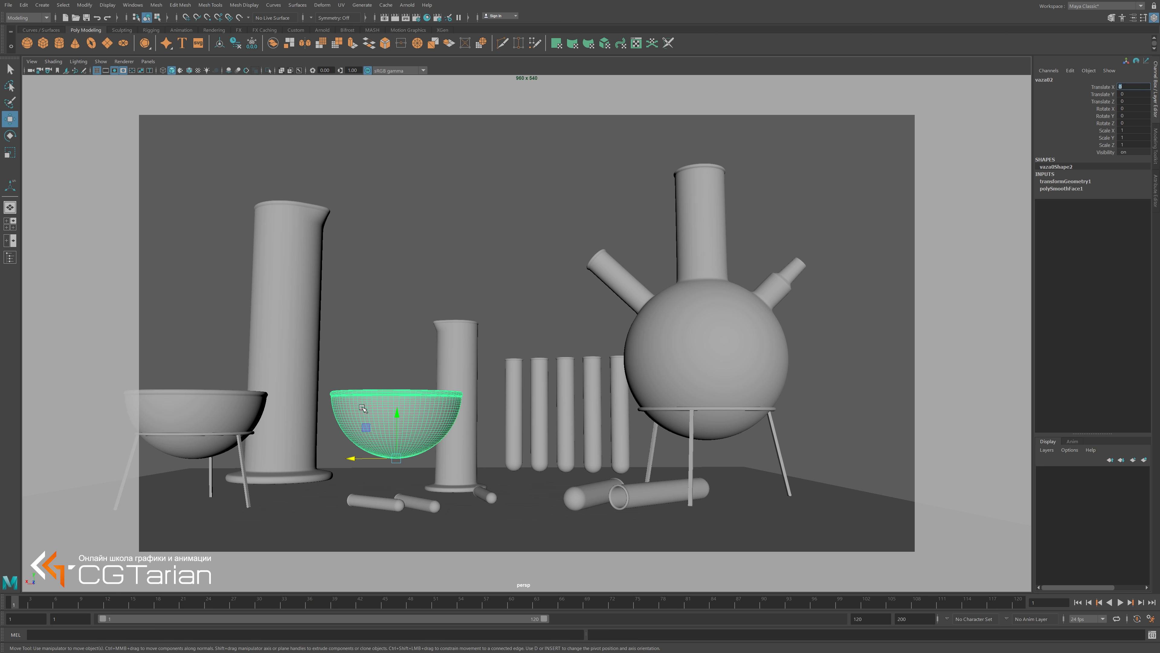
{"action": "left_click", "coordinate": [405, 314]}
{"action": "left_click", "coordinate": [411, 409]}
{"action": "left_click", "coordinate": [27, 18]}
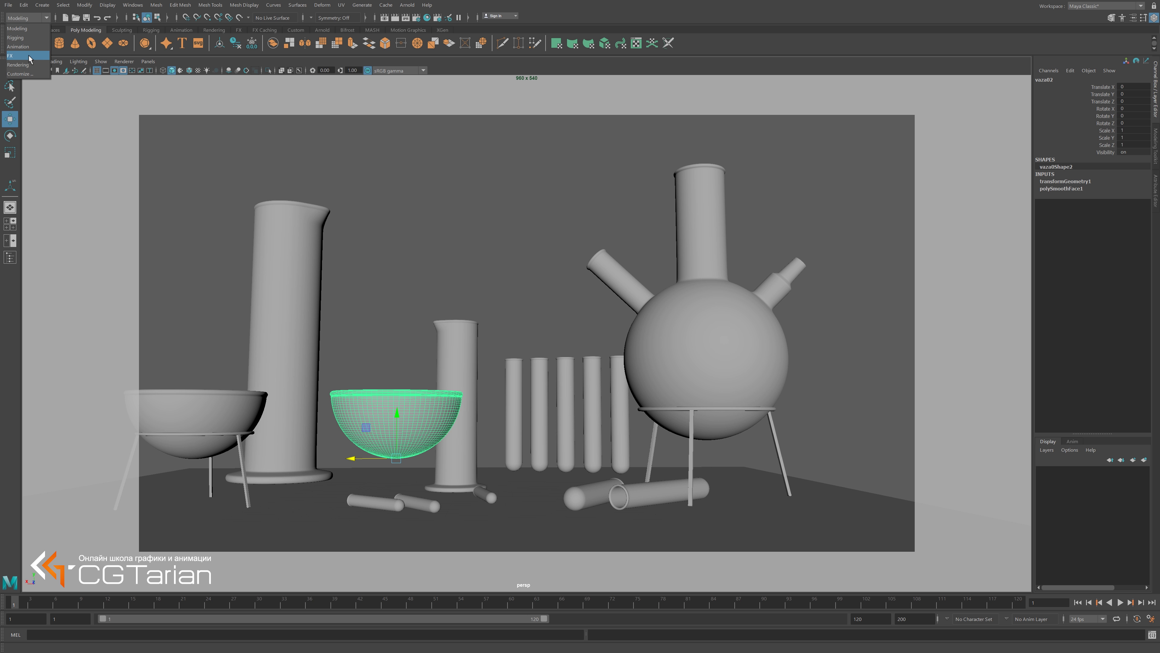
Switch to the FX menu set and create an nParticle emitter.
{"action": "left_click", "coordinate": [30, 56]}
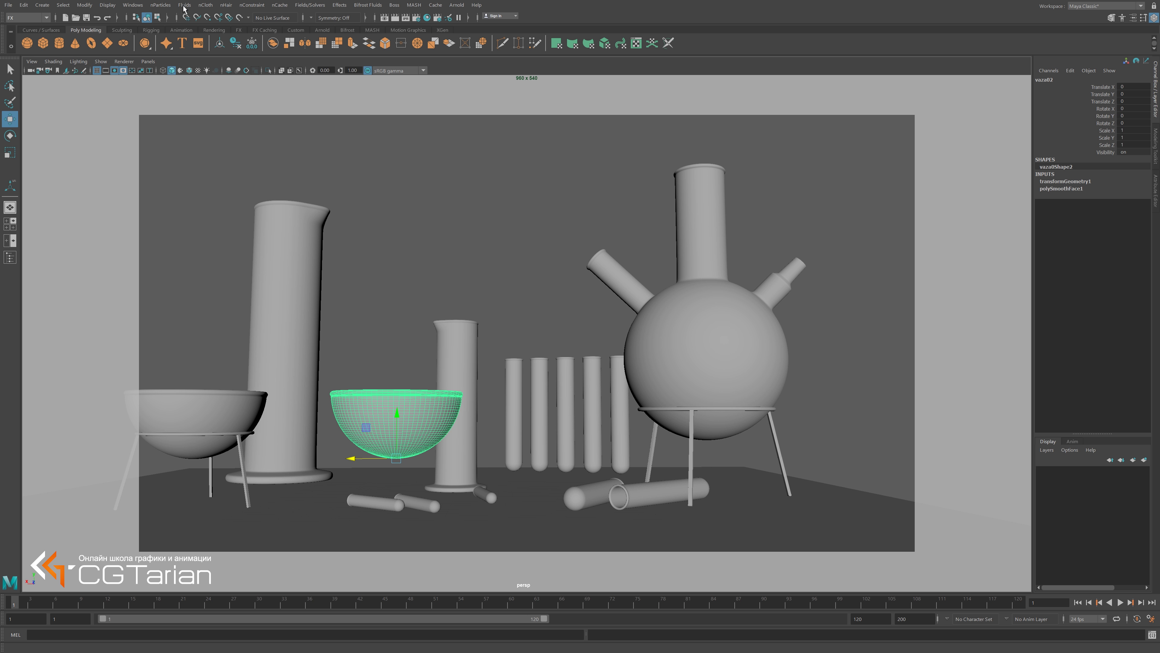
{"action": "left_click", "coordinate": [161, 6]}
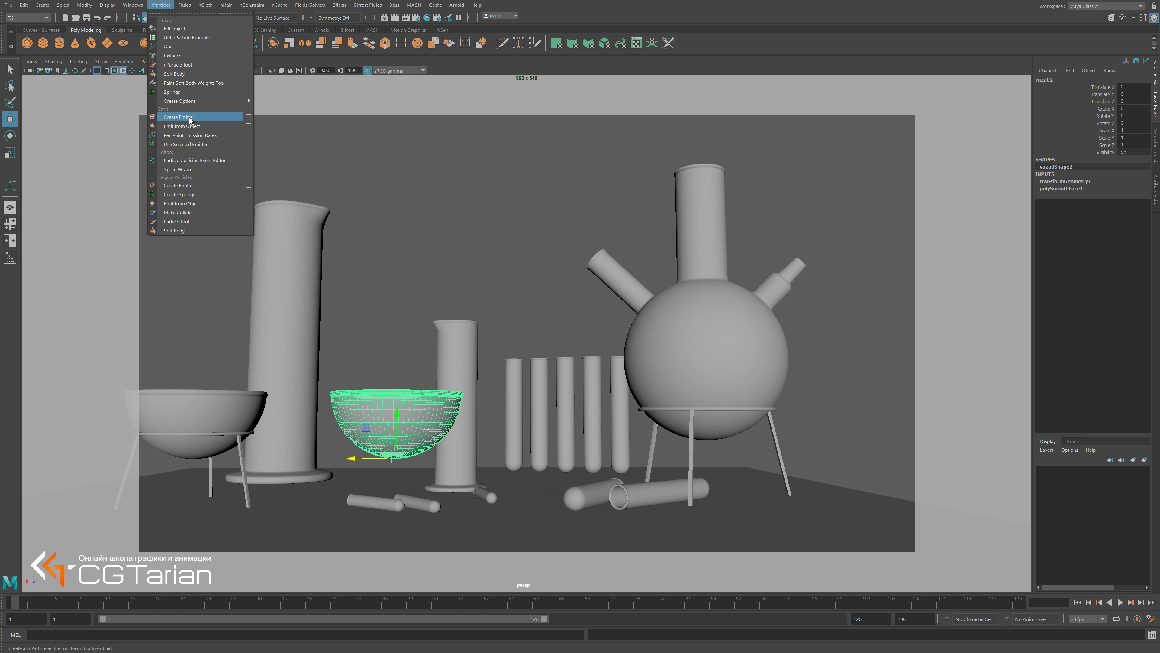
{"action": "left_click", "coordinate": [190, 118]}
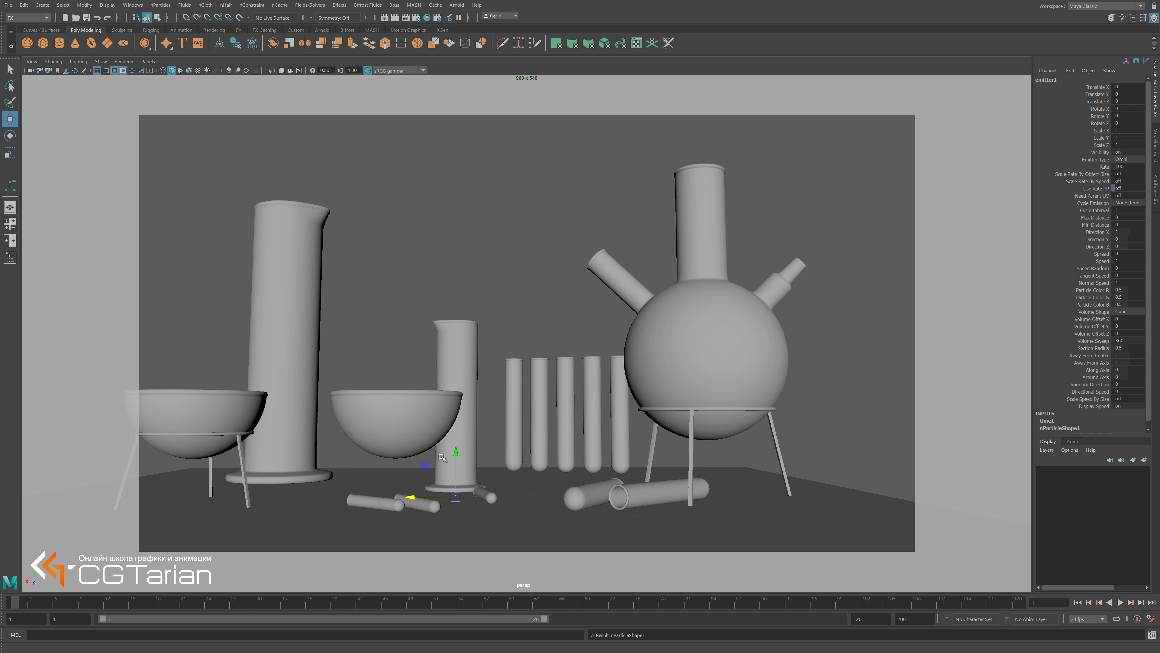
Move emitter1 into the centre of the vaza02 bowl, at about Translate 4.218, 5.443, -3.495.
{"action": "left_click_drag", "start_coordinate": [457, 453], "coordinate": [456, 378]}
{"action": "mouse_move", "coordinate": [408, 416]}
{"action": "left_mouse_down"}
{"action": "mouse_move", "coordinate": [350, 419]}
{"action": "mouse_move", "coordinate": [587, 269]}
{"action": "mouse_move", "coordinate": [532, 277]}
{"action": "left_mouse_up"}
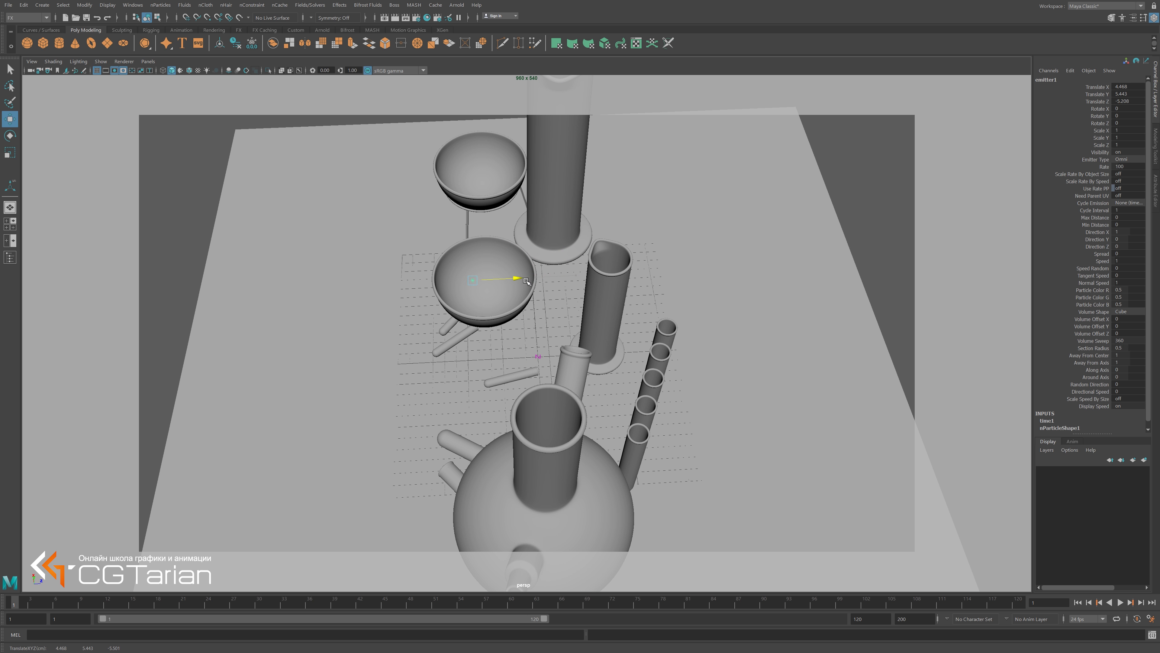
{"action": "left_click_drag", "start_coordinate": [456, 392], "coordinate": [526, 348], "text": "alt"}
{"action": "right_click_drag", "start_coordinate": [525, 347], "coordinate": [546, 414], "text": "alt"}
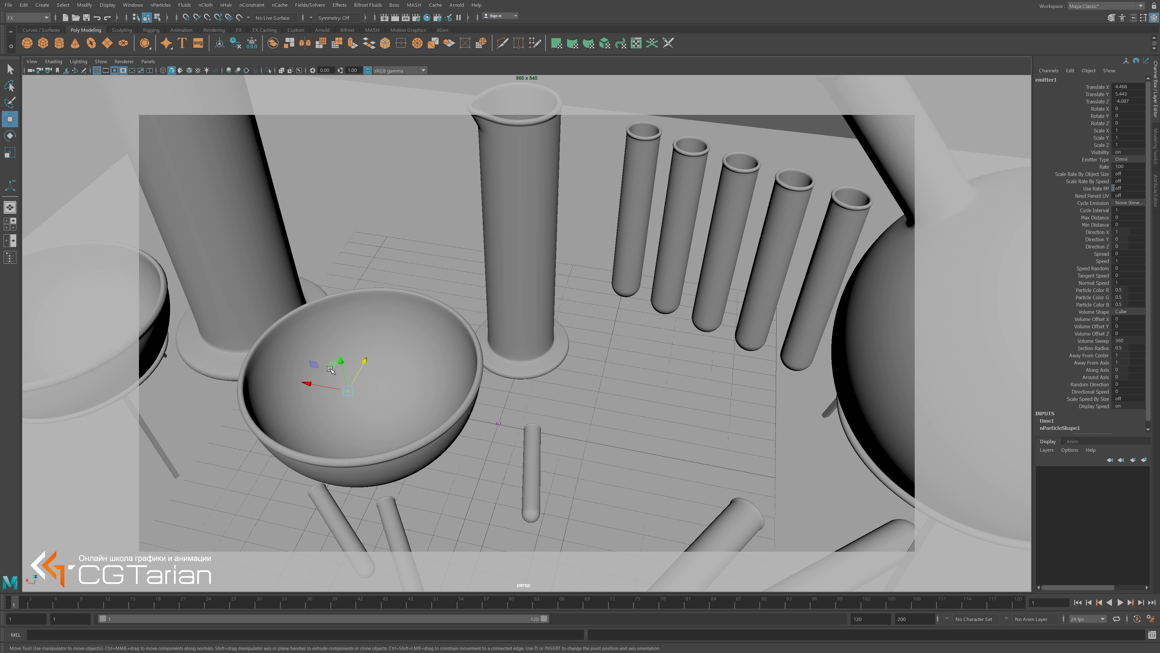
{"action": "left_click_drag", "start_coordinate": [337, 356], "coordinate": [345, 354]}
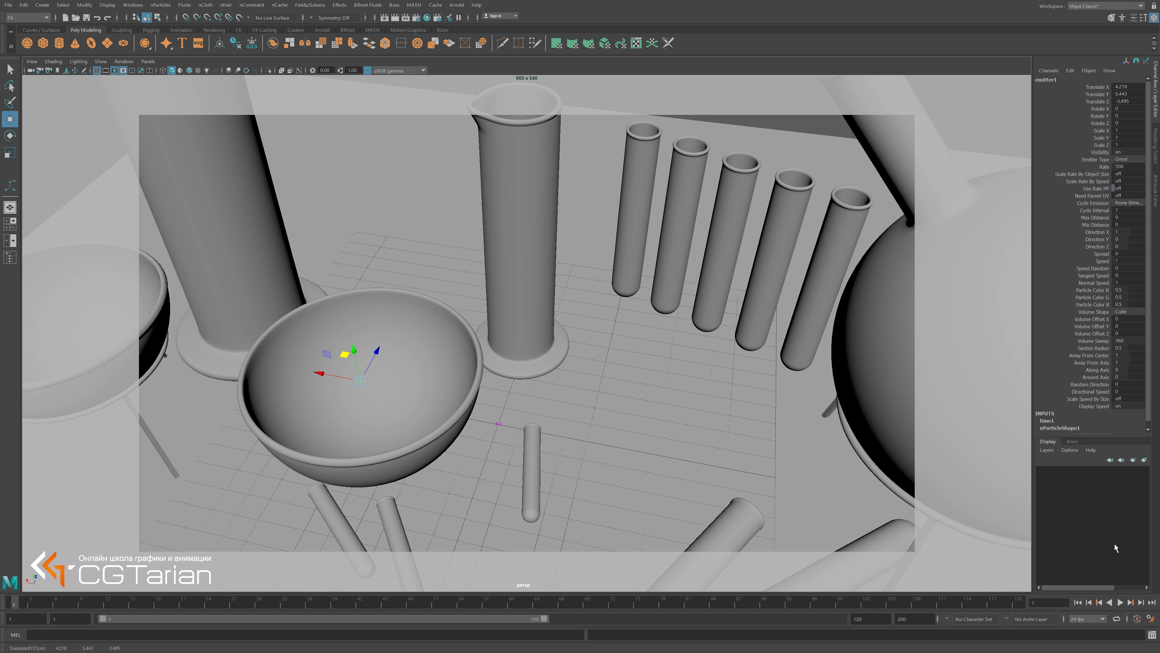
Set the scene time unit to 25 fps, keeping playback at every frame, and save preferences.
{"action": "left_click", "coordinate": [1151, 618]}
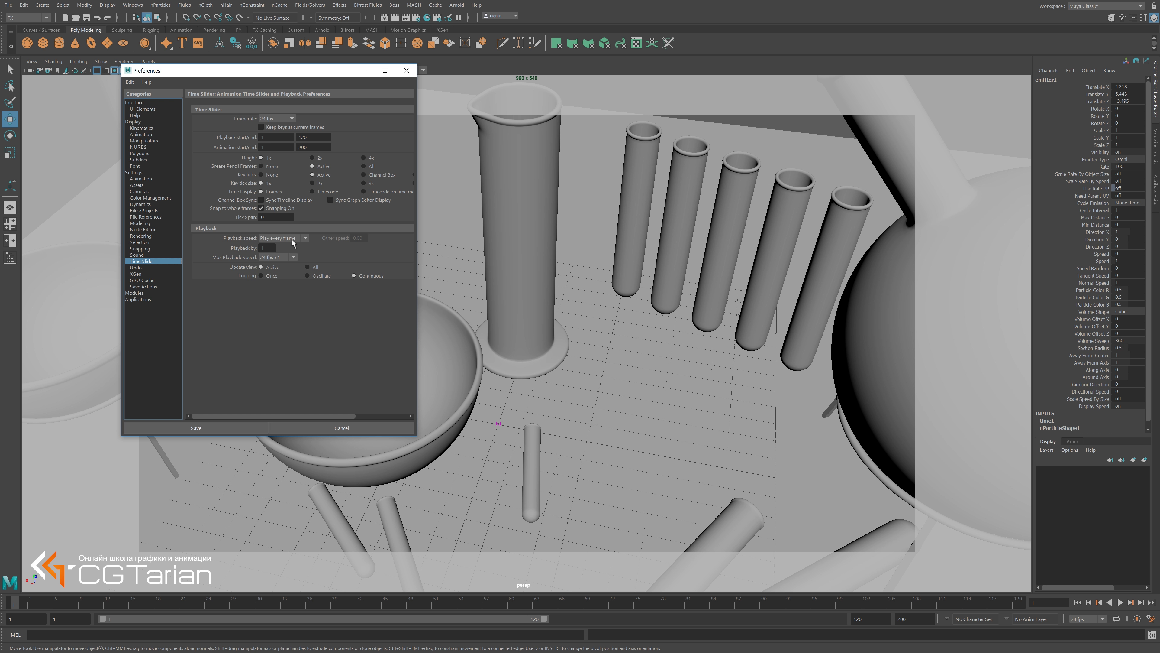
{"action": "left_click", "coordinate": [284, 239]}
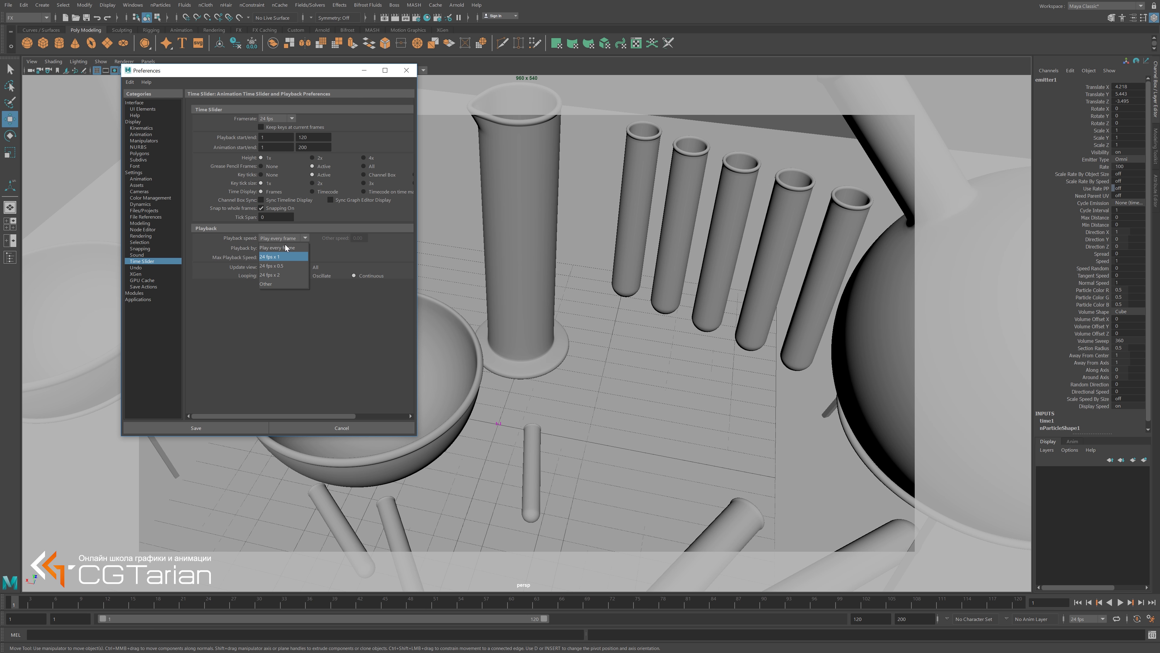
{"action": "left_click", "coordinate": [288, 239]}
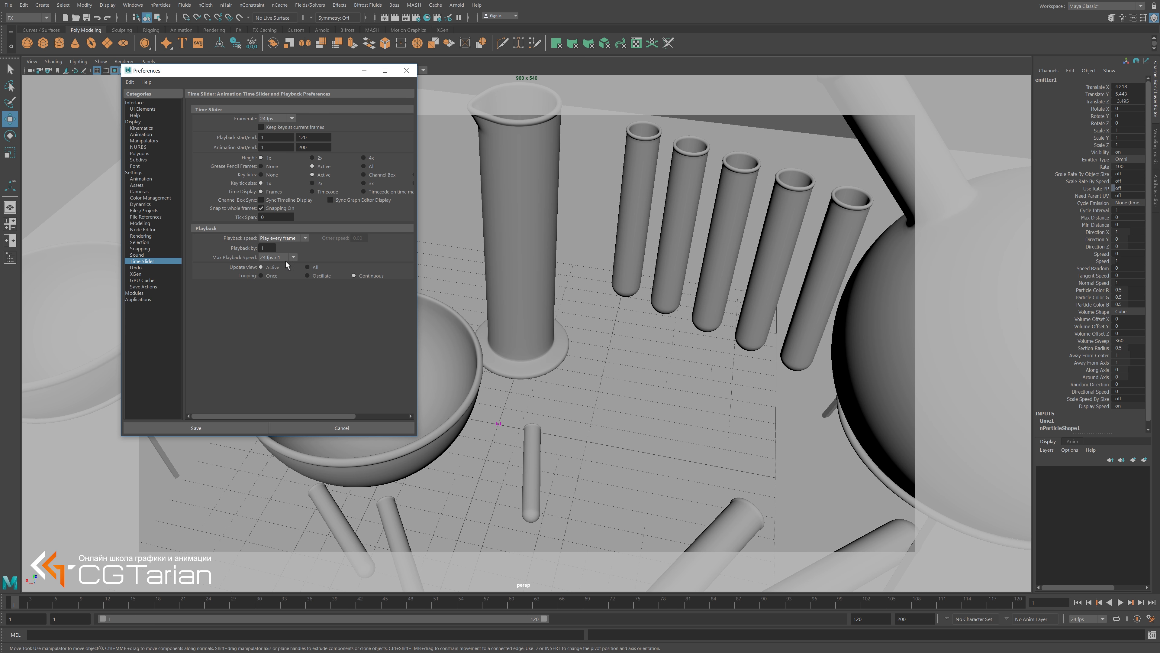
{"action": "left_click", "coordinate": [138, 178]}
{"action": "left_click", "coordinate": [134, 173]}
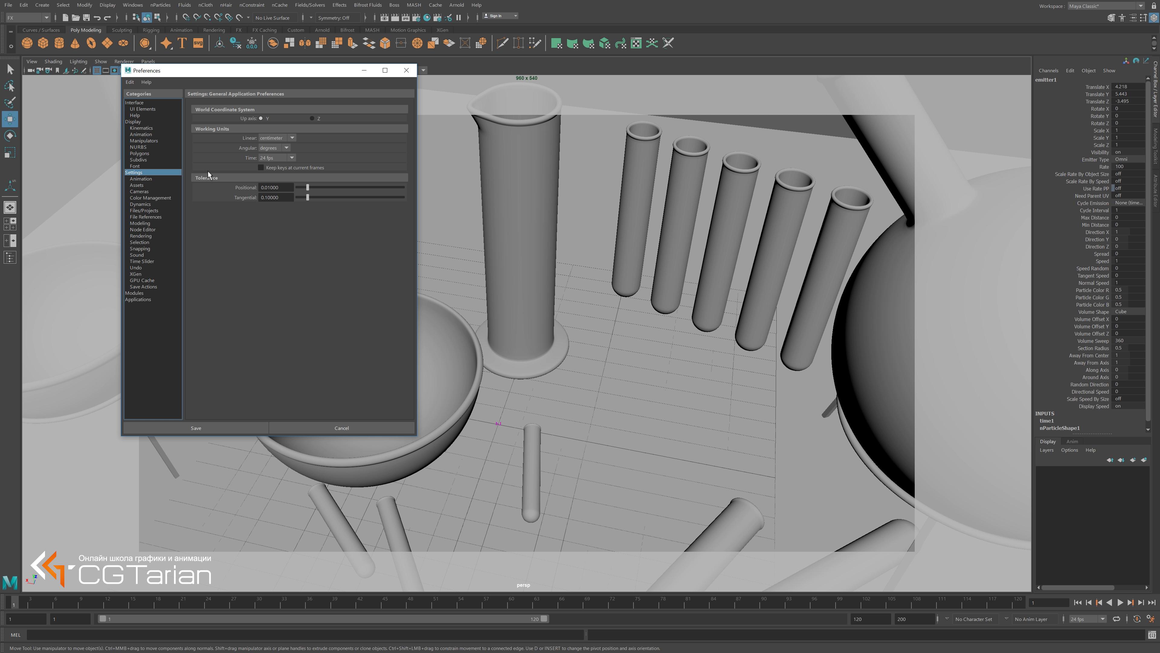
{"action": "left_click", "coordinate": [265, 158]}
{"action": "scroll", "coordinate": [276, 210], "scroll_direction": "down", "scroll_amount": 3}
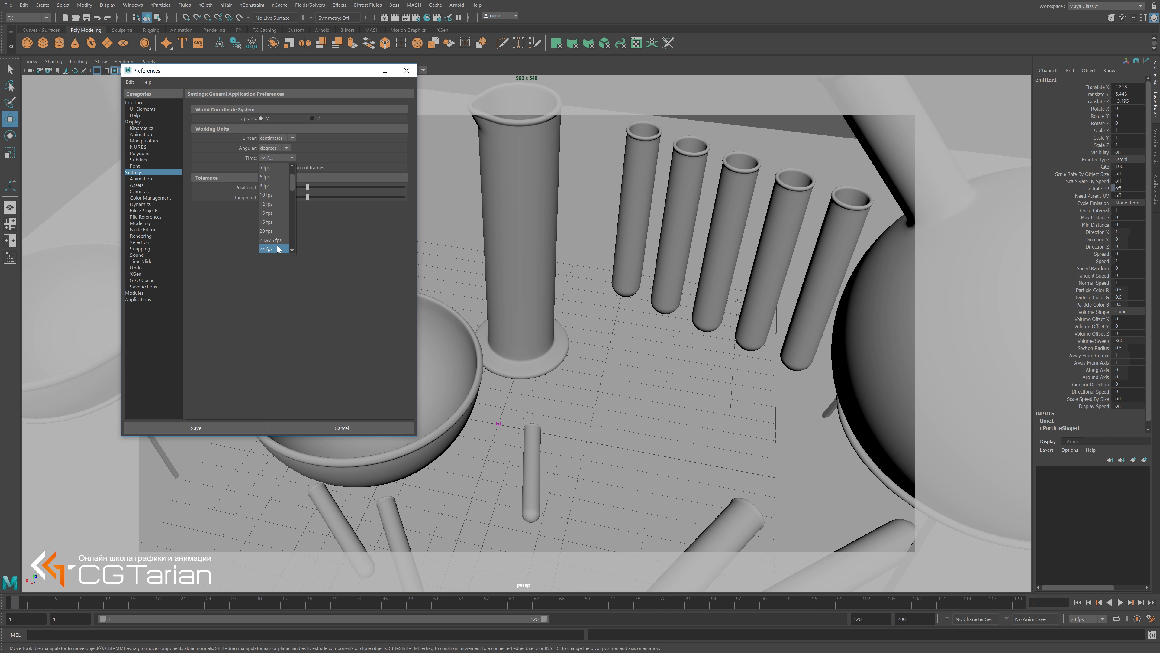
{"action": "left_click", "coordinate": [274, 232]}
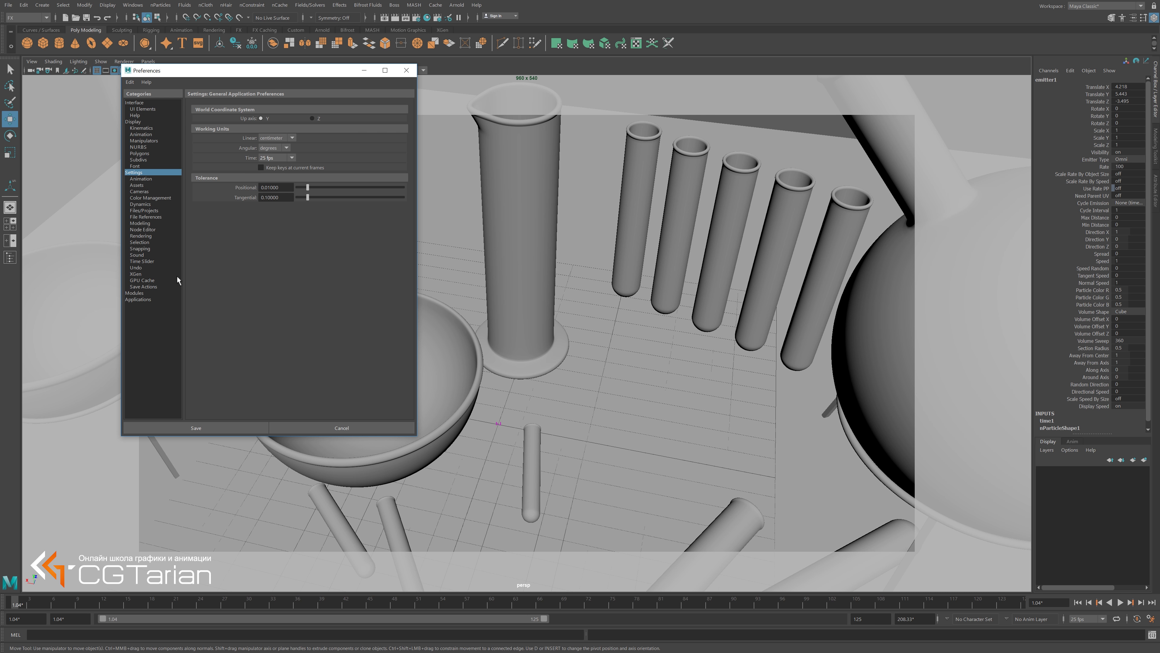
{"action": "left_click", "coordinate": [206, 428]}
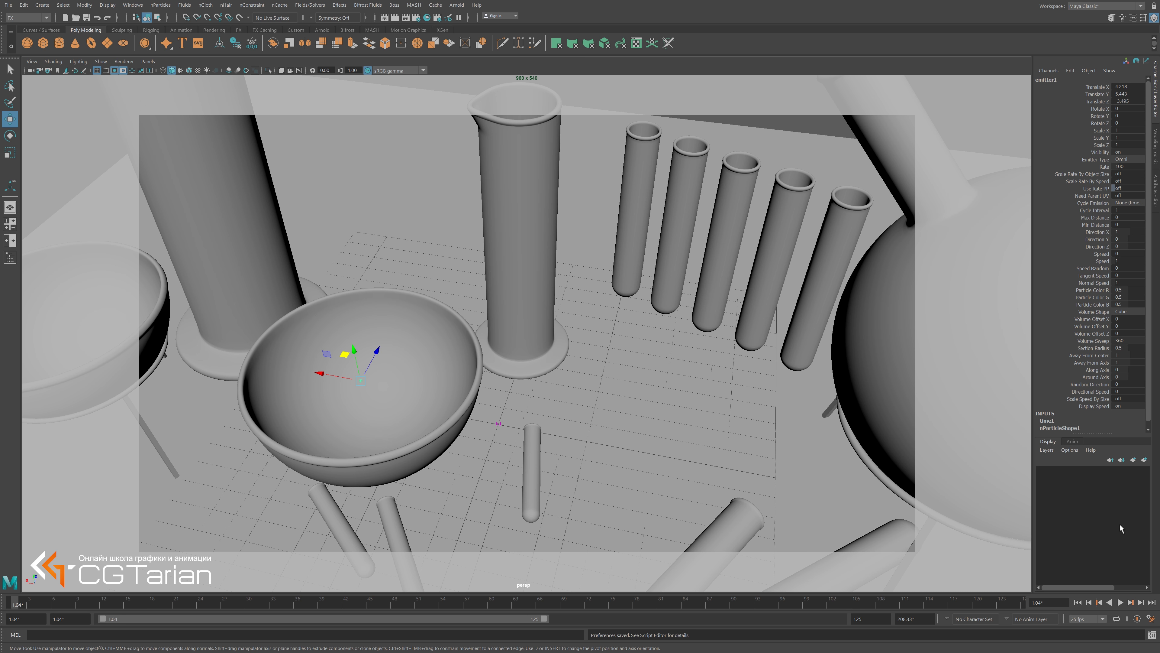
{"action": "left_click", "coordinate": [1152, 620]}
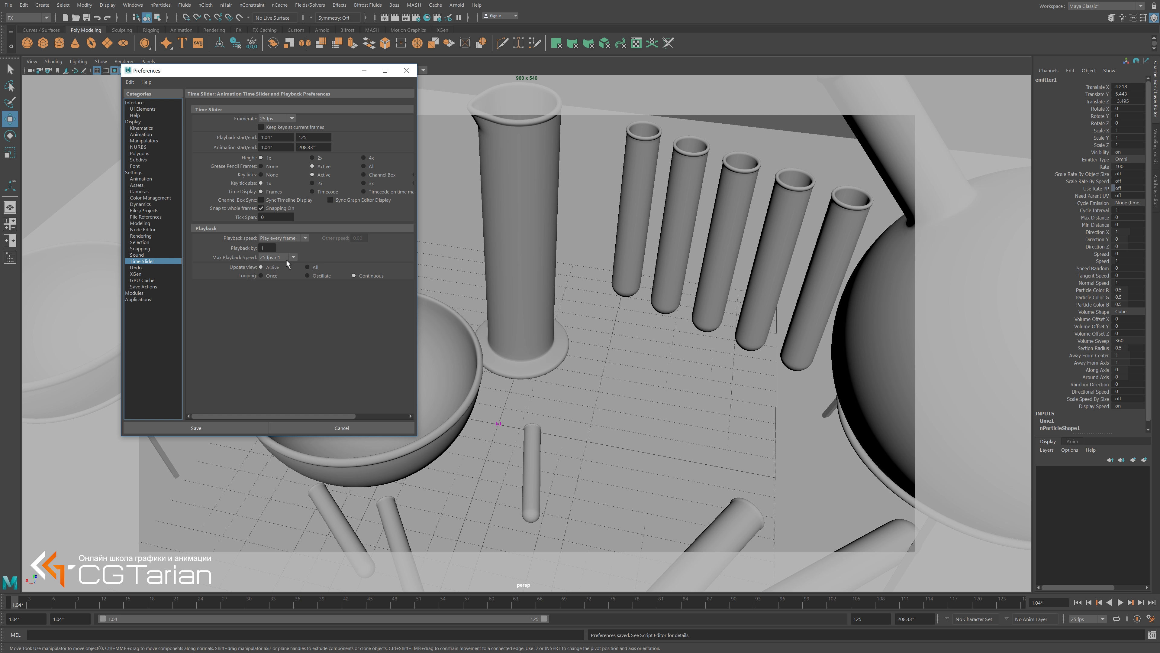
{"action": "left_click", "coordinate": [237, 429]}
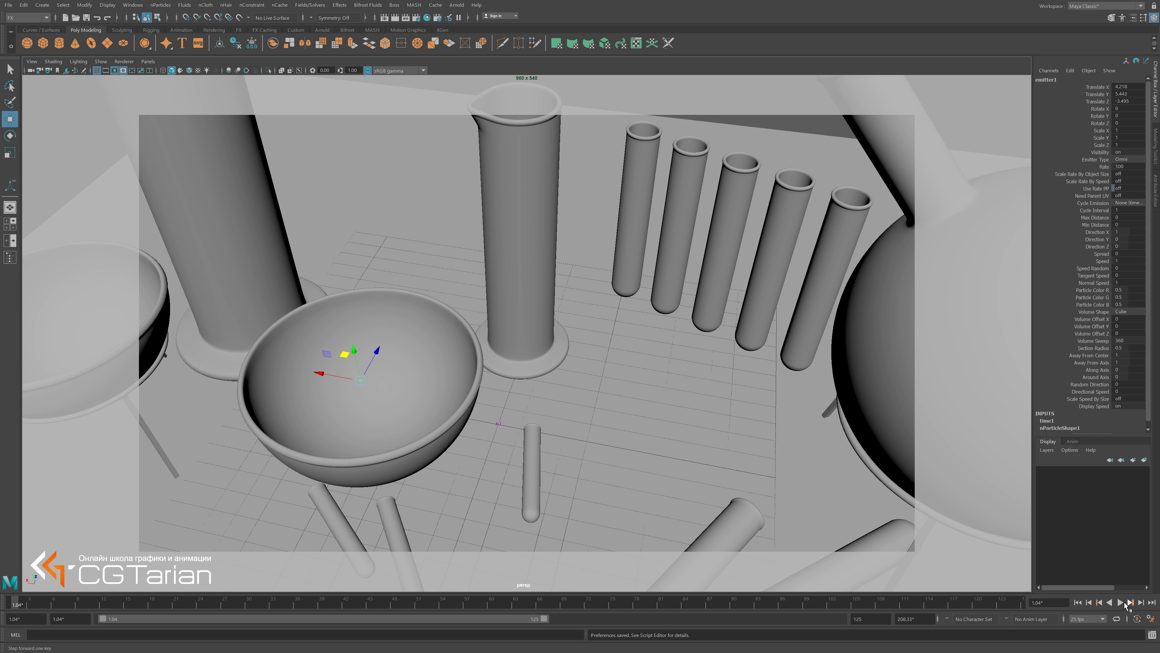
Set the animation end time to frame 500.
{"action": "double_click", "coordinate": [868, 618]}
{"action": "type", "text": "500"}
{"action": "key", "text": "Return"}
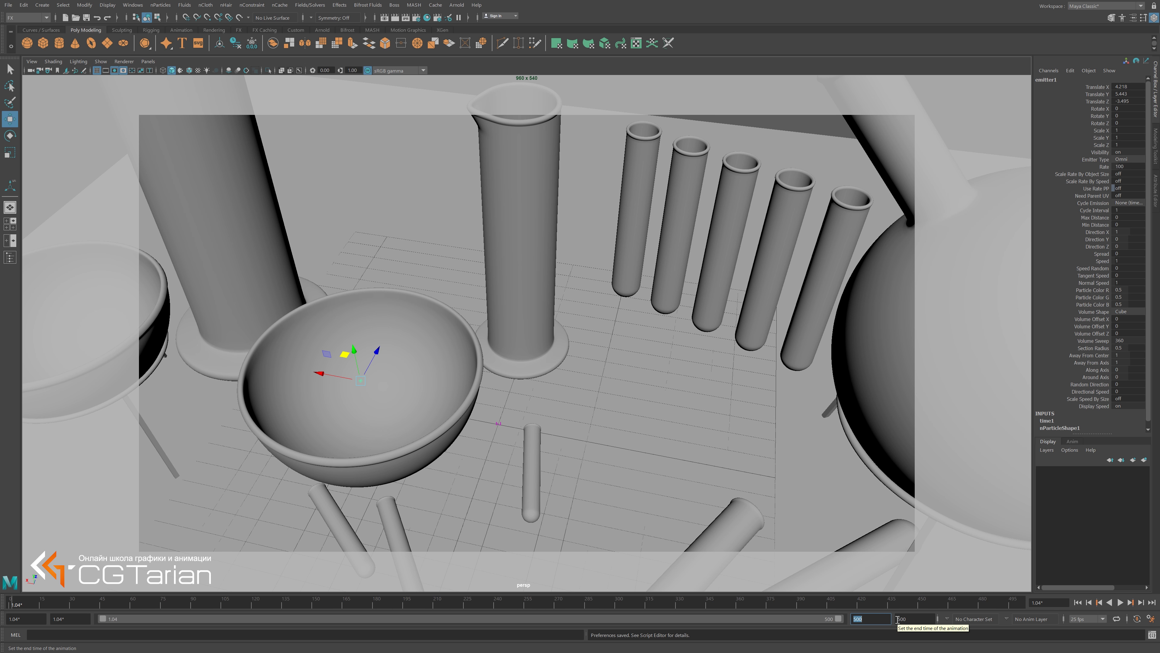
{"action": "double_click", "coordinate": [8, 618]}
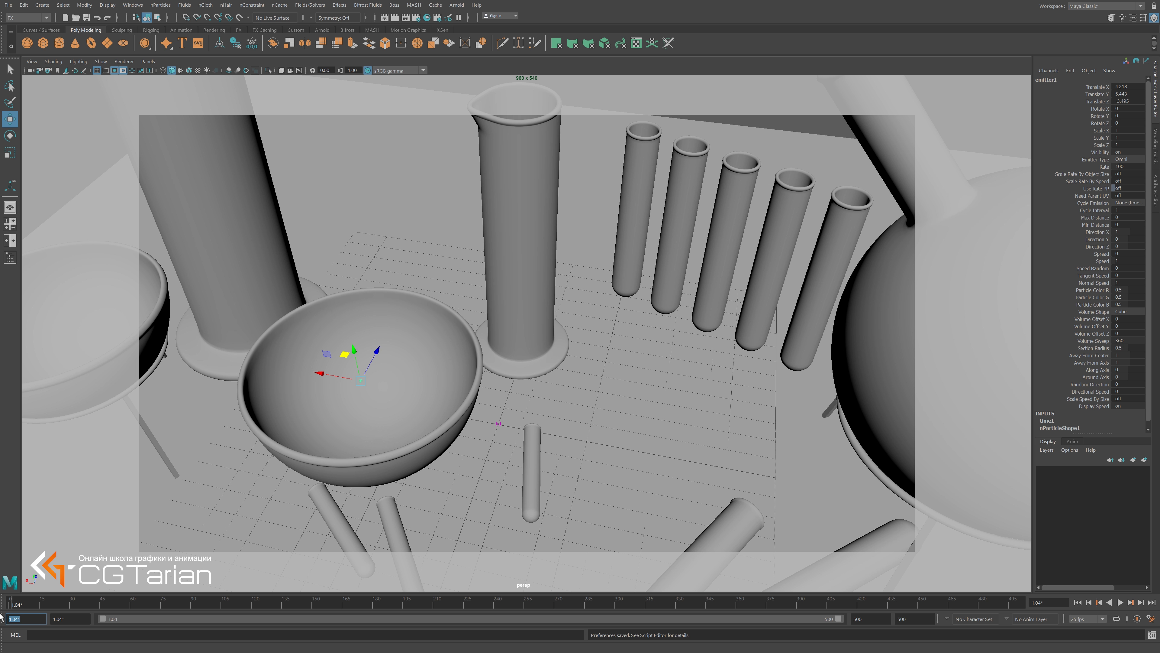
{"action": "type", "text": "1"}
Commit the start time and adjust the current-frame and start-time fields.
{"action": "key", "text": "Return"}
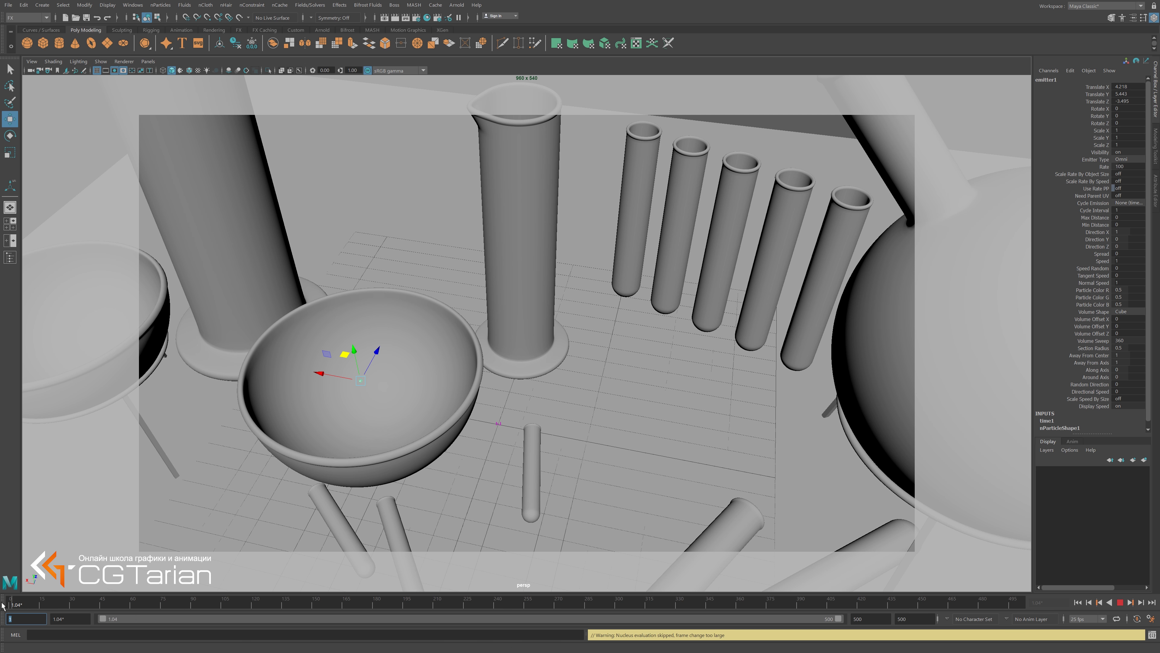
{"action": "double_click", "coordinate": [1043, 601]}
{"action": "double_click", "coordinate": [63, 620]}
{"action": "type", "text": "1"}
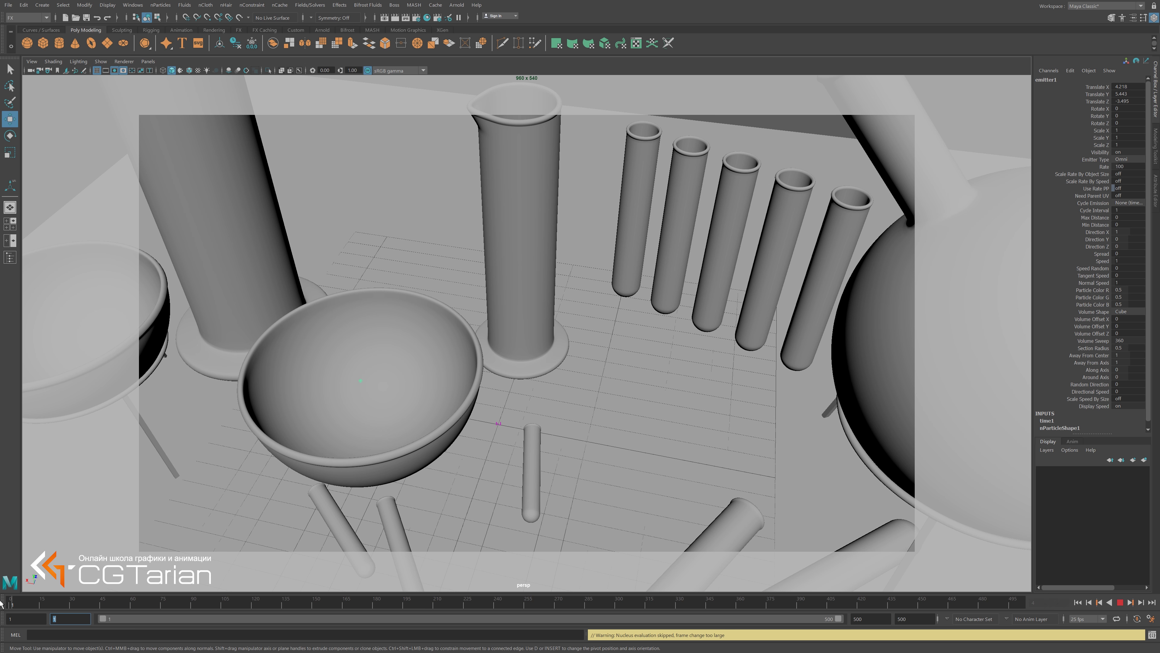
{"action": "left_click_drag", "start_coordinate": [437, 409], "coordinate": [1101, 588], "text": "alt"}
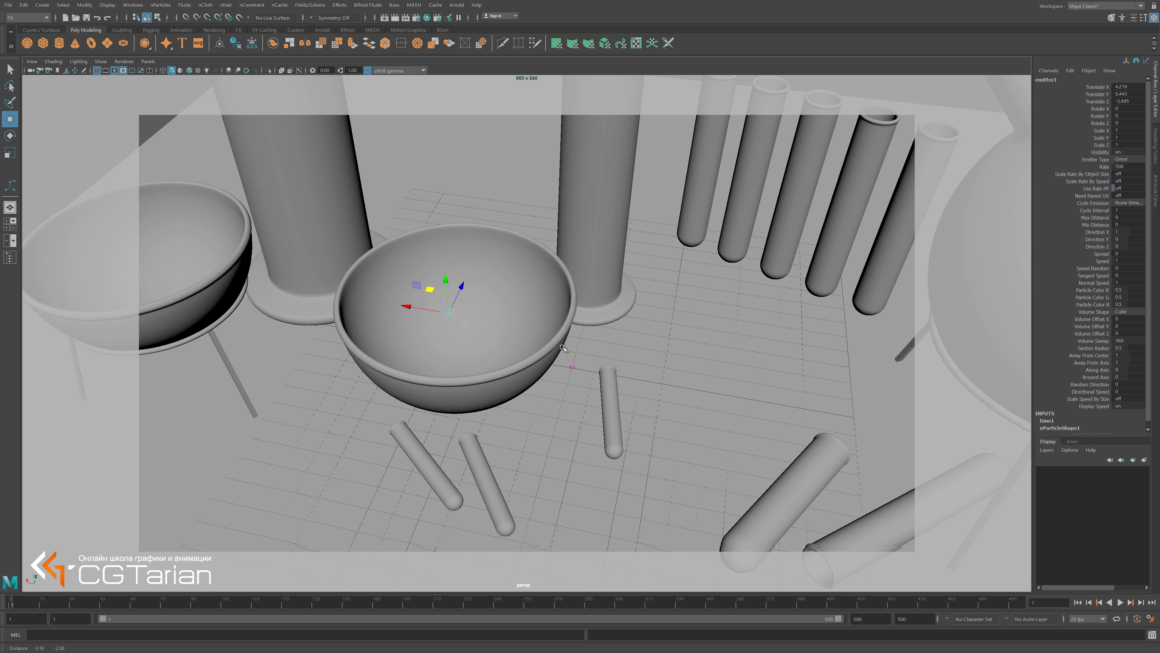
Play the particle simulation to frame 57, then zoom in and select the bowl.
{"action": "left_click", "coordinate": [1121, 603]}
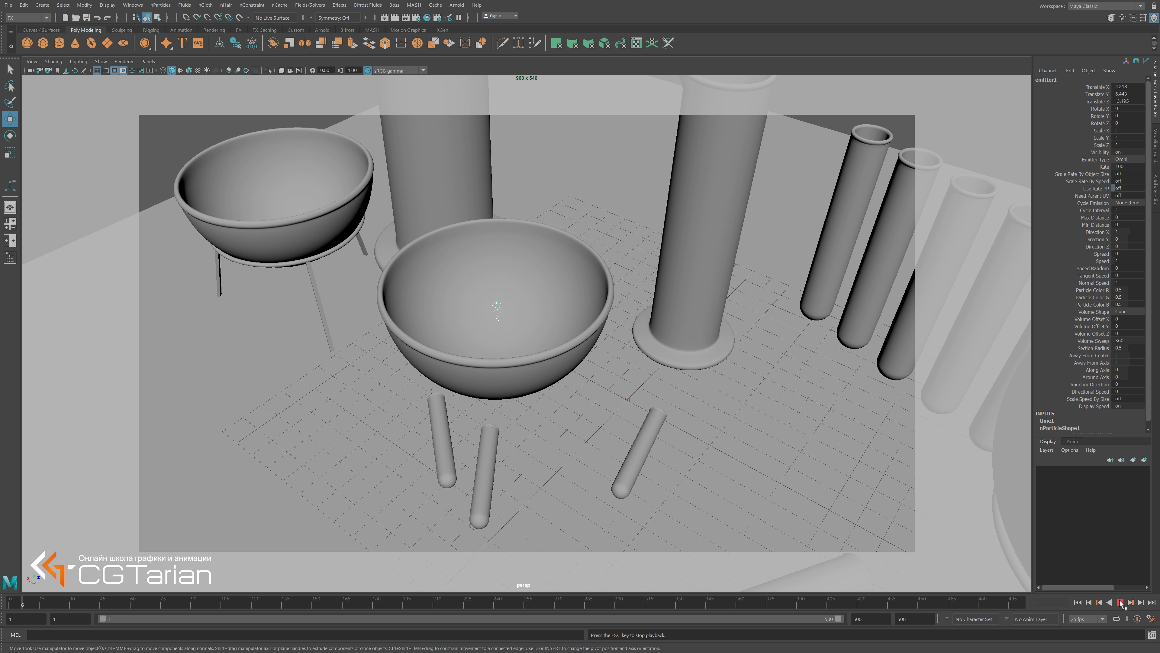
{"action": "left_click", "coordinate": [1121, 603]}
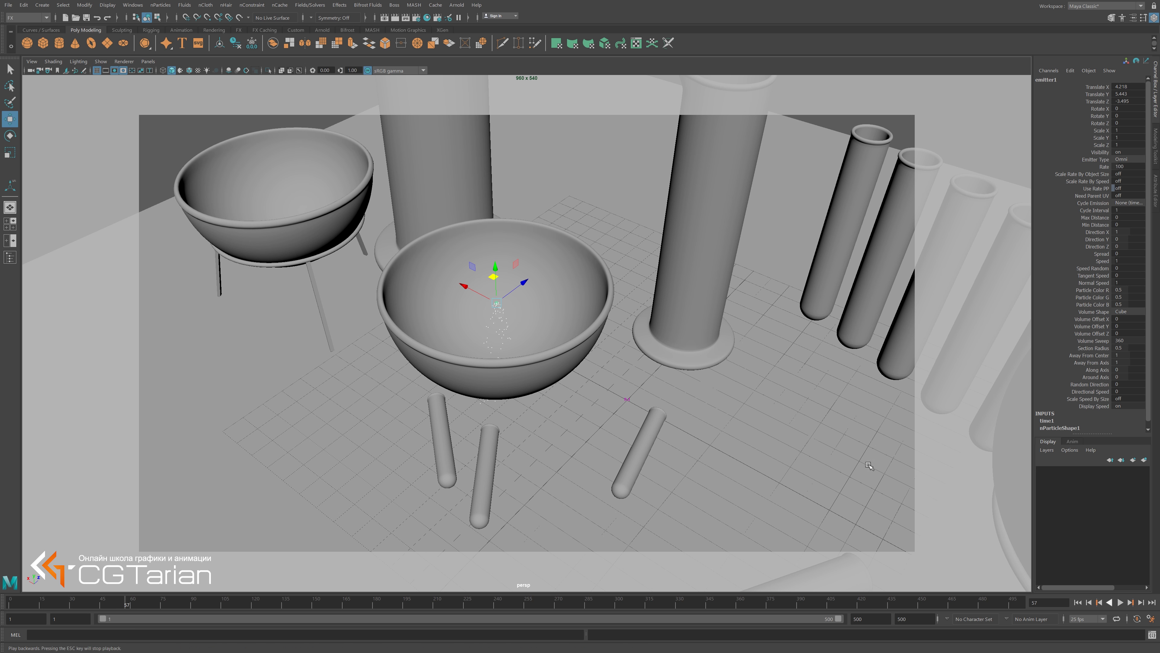
{"action": "left_click_drag", "start_coordinate": [521, 343], "coordinate": [539, 393], "text": "alt"}
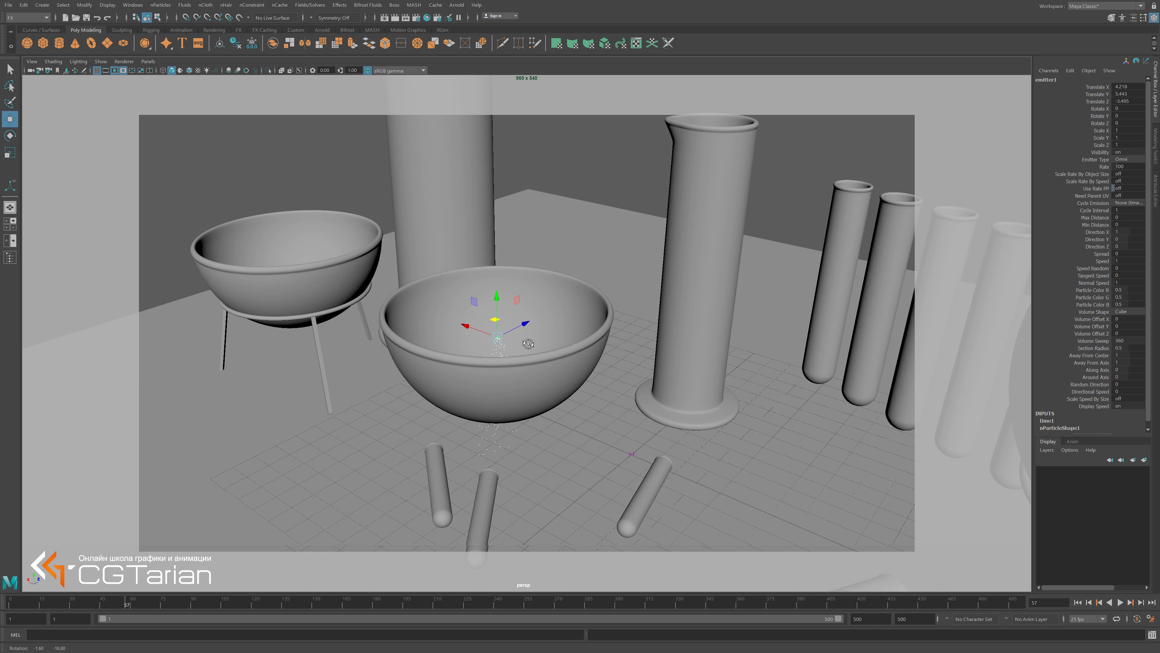
{"action": "scroll", "coordinate": [539, 395], "scroll_direction": "up", "scroll_amount": 2}
{"action": "scroll", "coordinate": [538, 396], "scroll_direction": "up", "scroll_amount": 2}
{"action": "scroll", "coordinate": [529, 398], "scroll_direction": "up", "scroll_amount": 2}
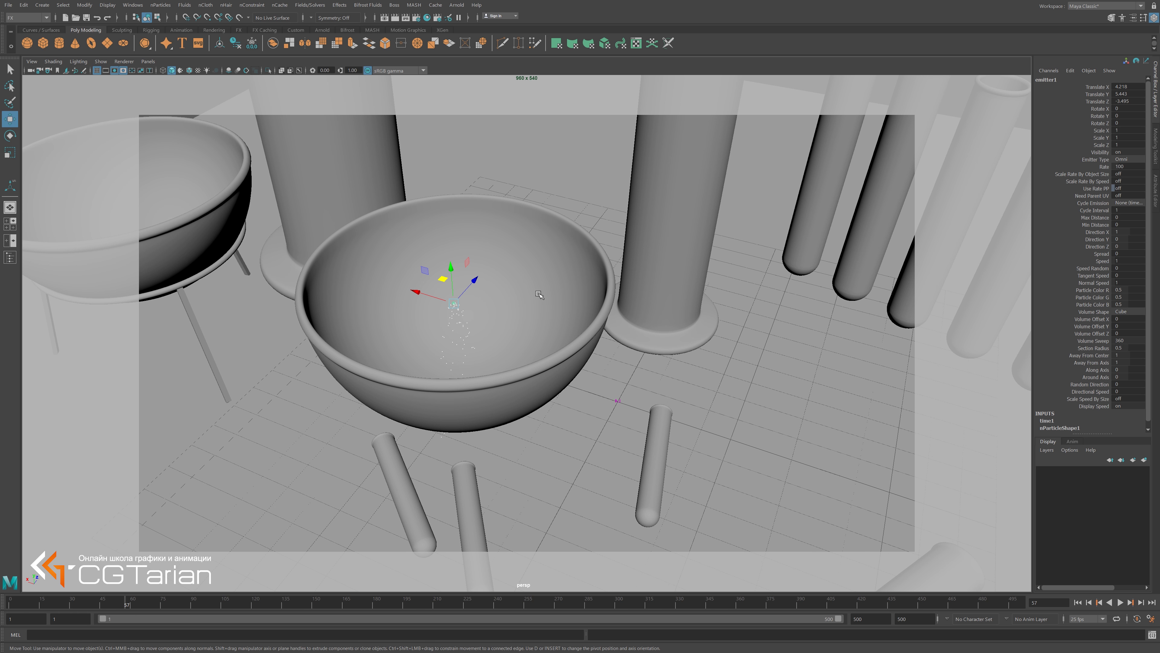
{"action": "left_click", "coordinate": [499, 224]}
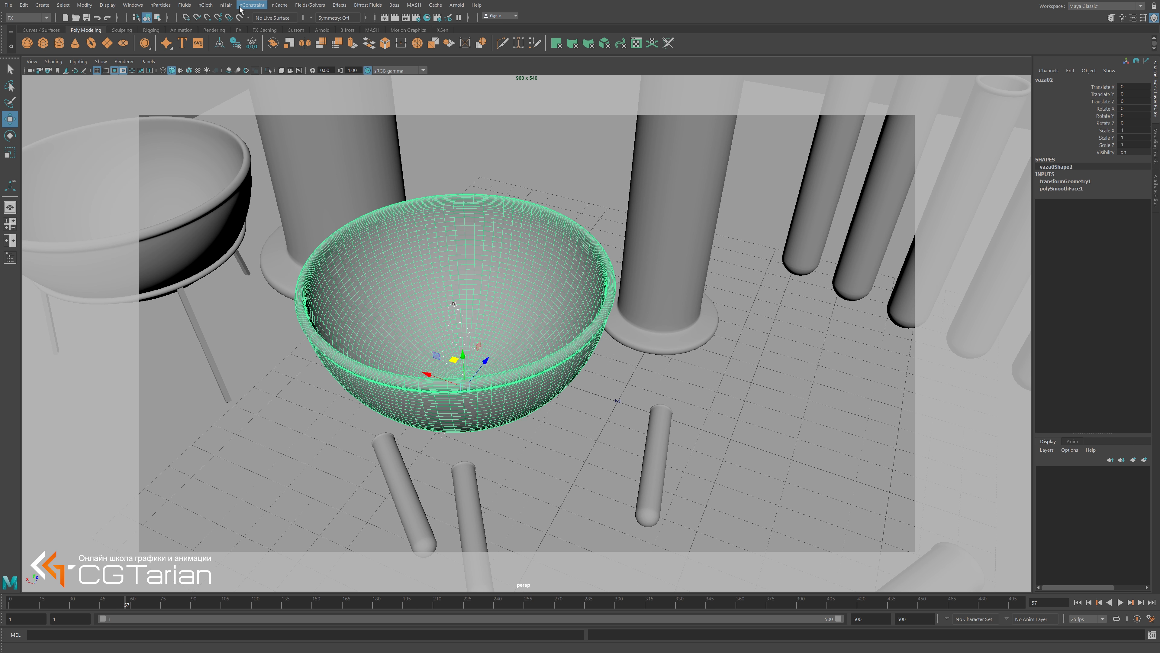
Make the bowl vaza02 a passive collider and play the simulation from the start.
{"action": "left_click", "coordinate": [212, 10]}
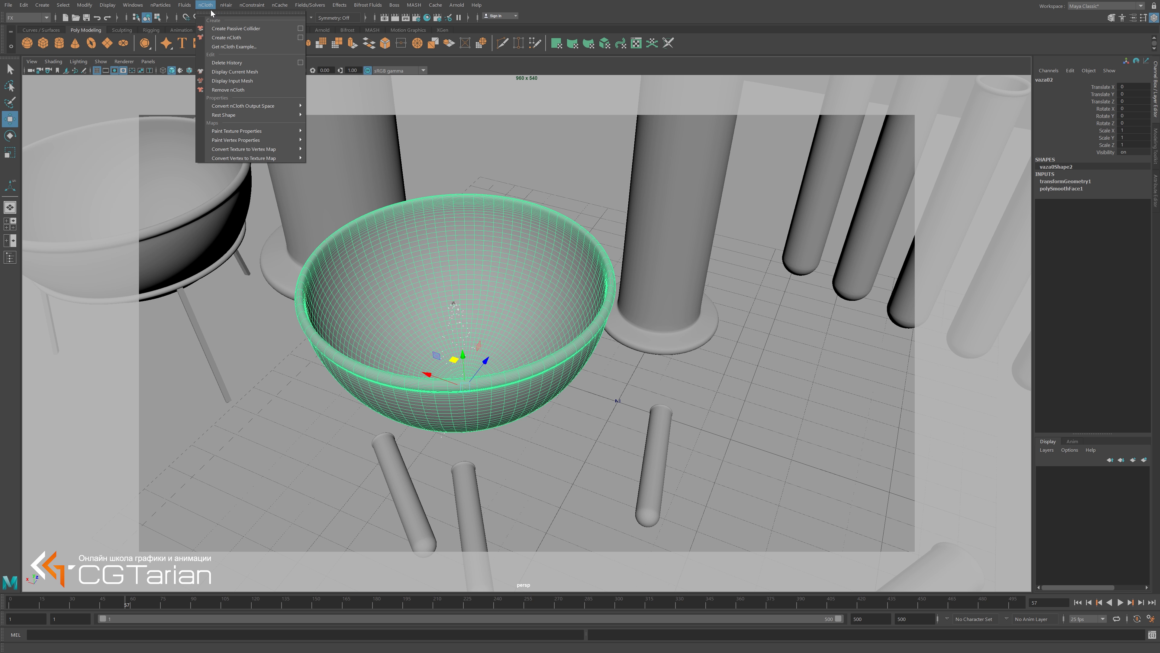
{"action": "left_click", "coordinate": [243, 30]}
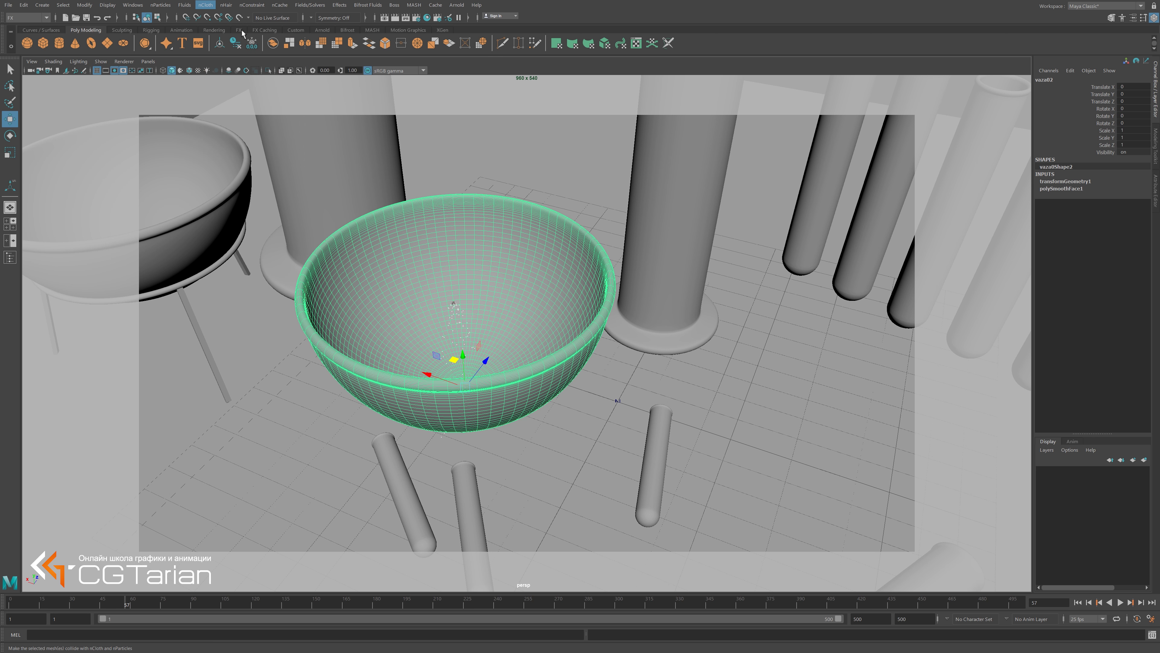
{"action": "left_click", "coordinate": [1078, 604]}
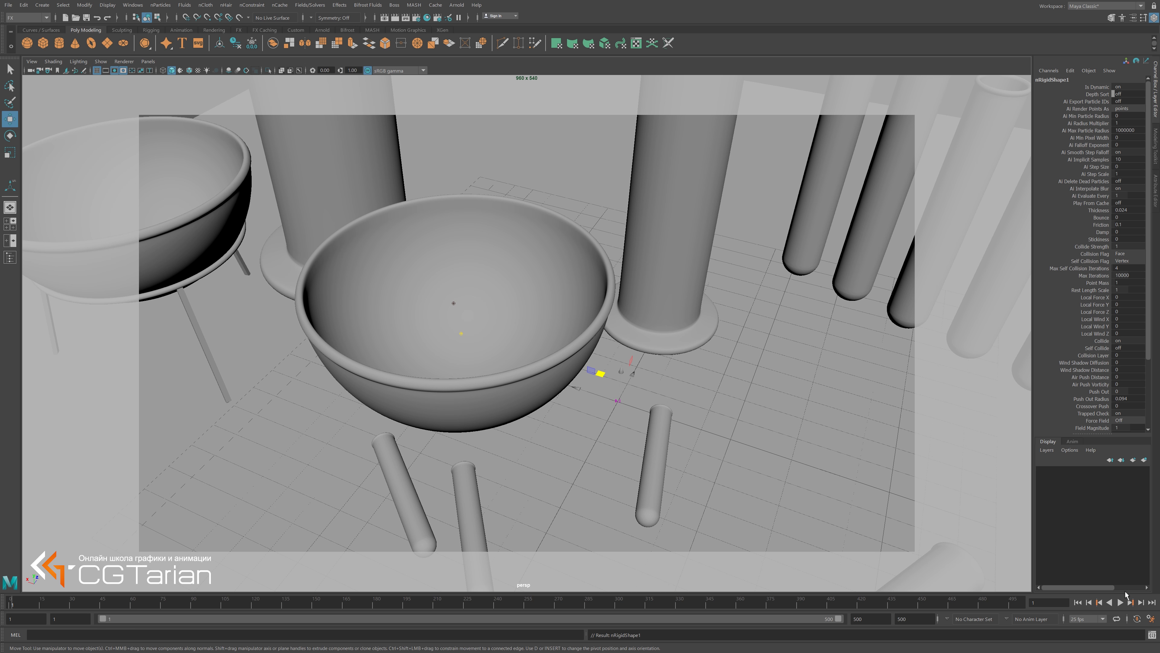
{"action": "left_click", "coordinate": [1120, 603]}
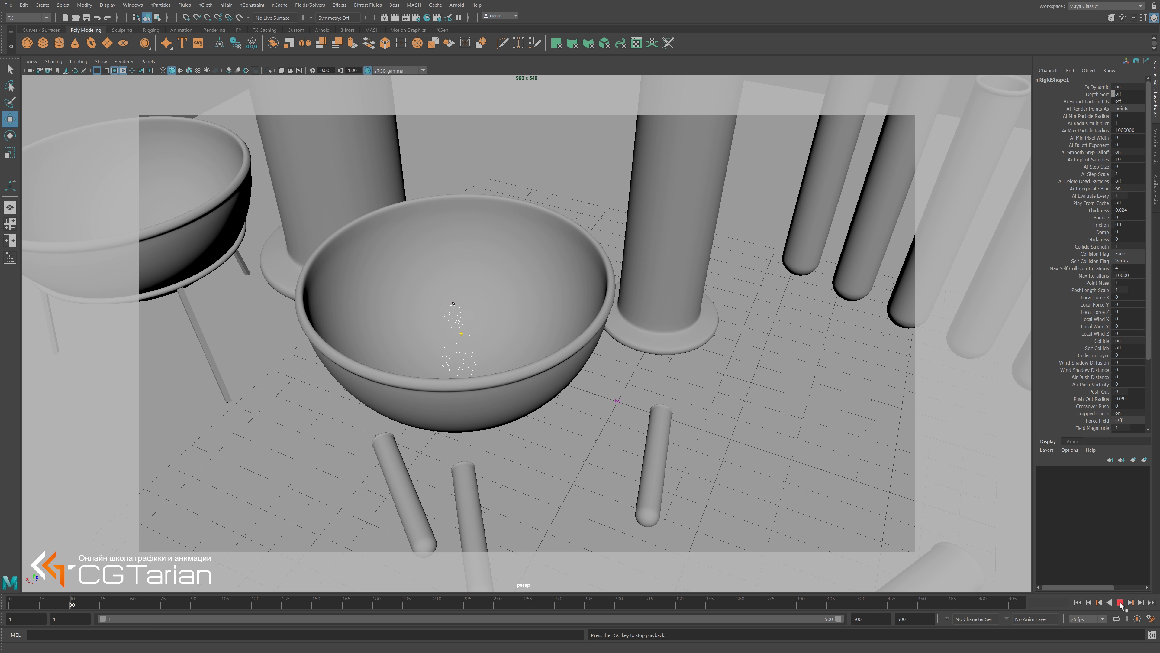
{"action": "key", "text": "Escape"}
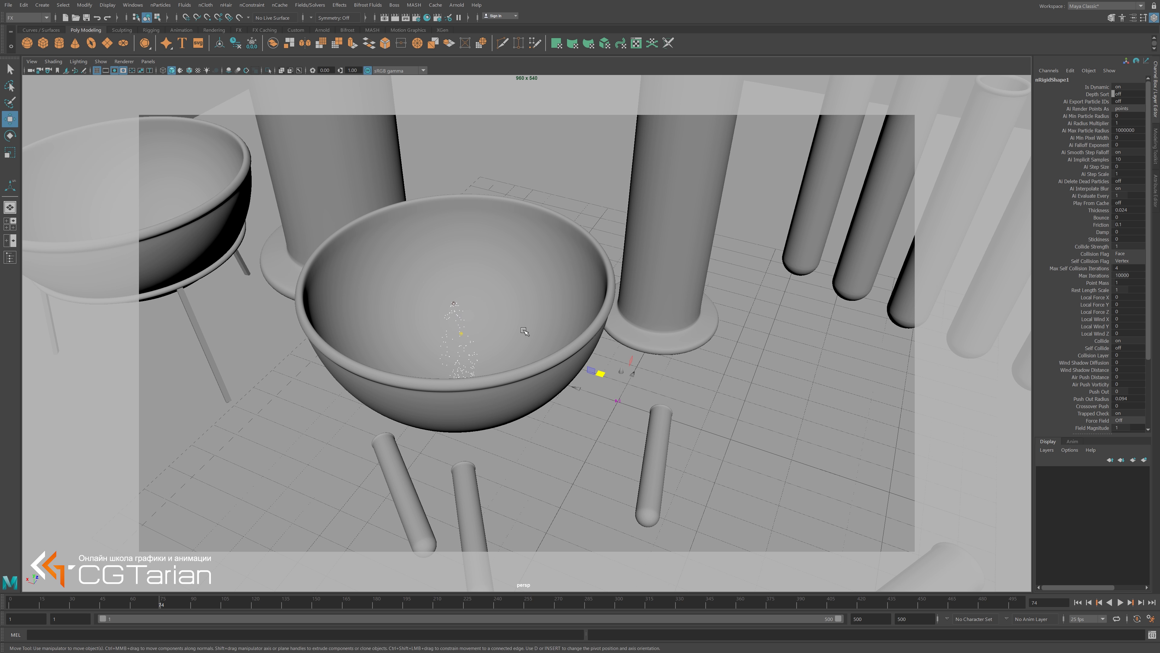
Reset and replay the simulation to frame 31, then reselect vaza02.
{"action": "left_click_drag", "start_coordinate": [503, 297], "coordinate": [522, 350], "text": "alt"}
{"action": "right_click_drag", "start_coordinate": [522, 350], "coordinate": [531, 356], "text": "alt"}
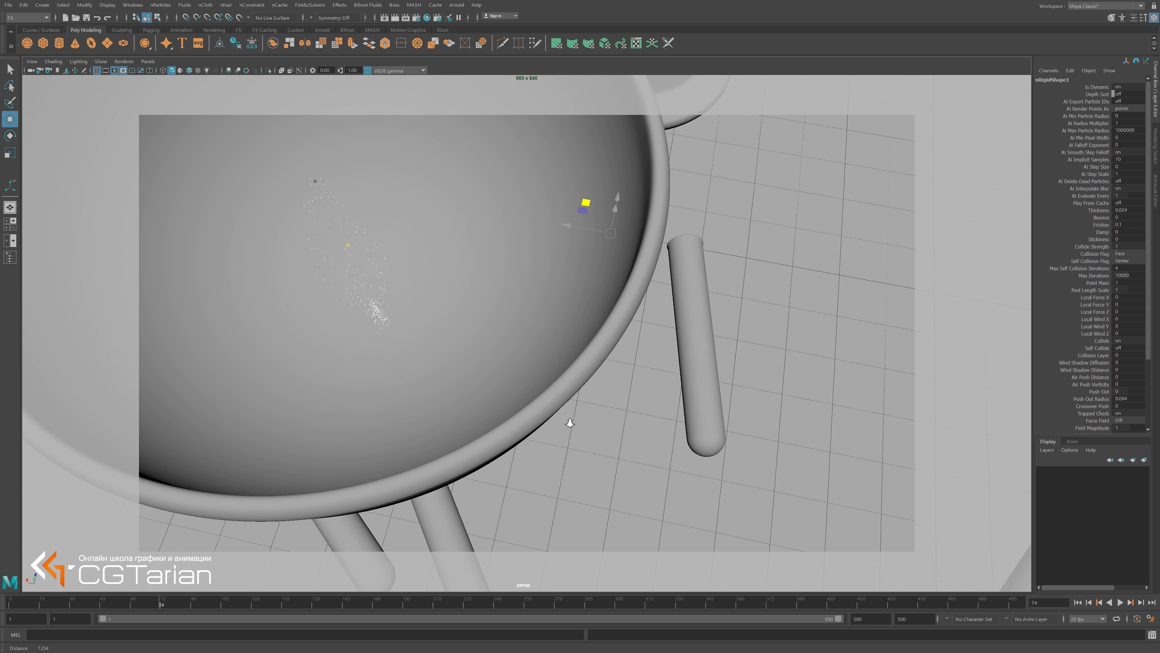
{"action": "left_click_drag", "start_coordinate": [532, 356], "coordinate": [531, 347], "text": "alt"}
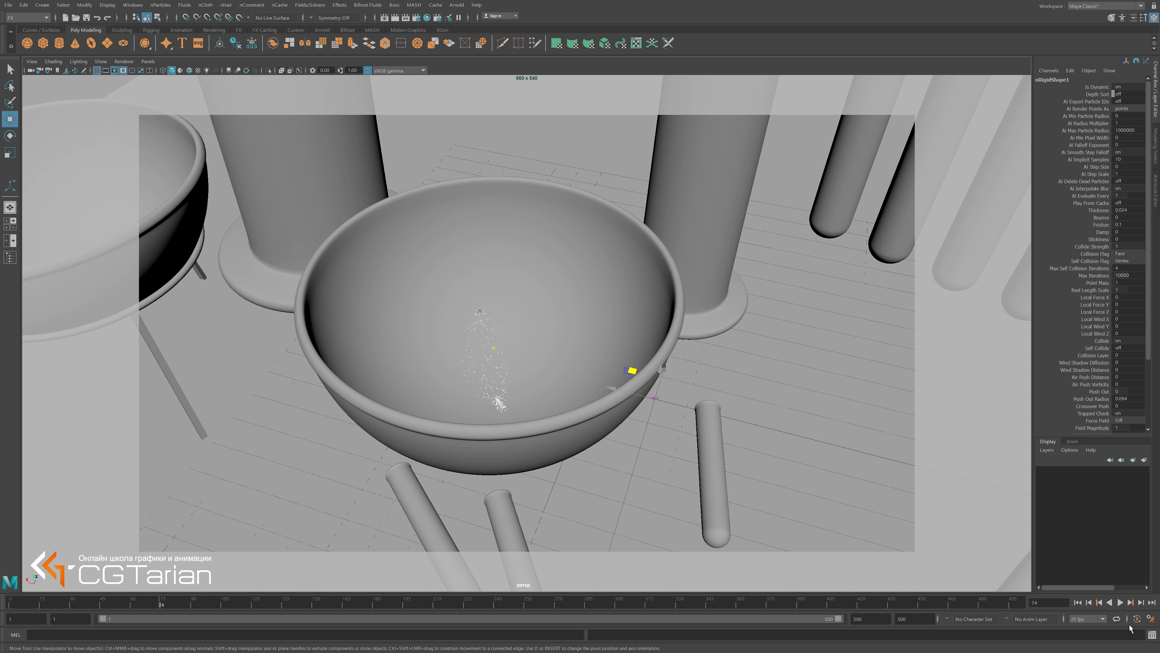
{"action": "left_click", "coordinate": [1123, 602]}
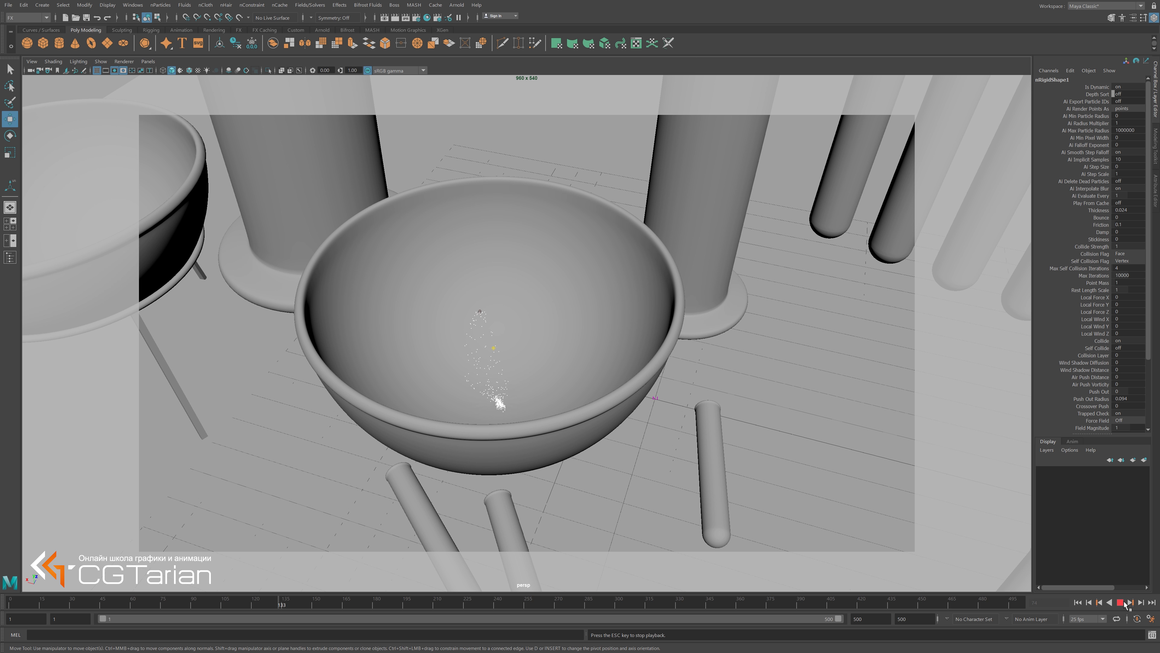
{"action": "left_click", "coordinate": [1122, 603]}
{"action": "left_click", "coordinate": [1078, 603]}
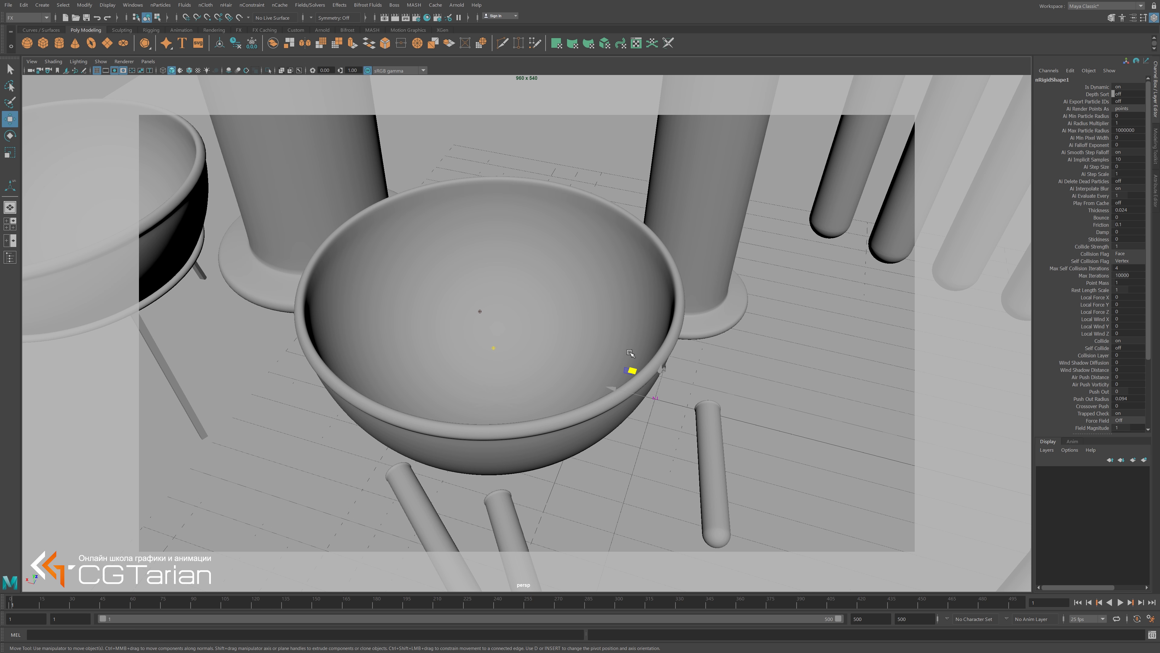
{"action": "left_click", "coordinate": [1121, 603]}
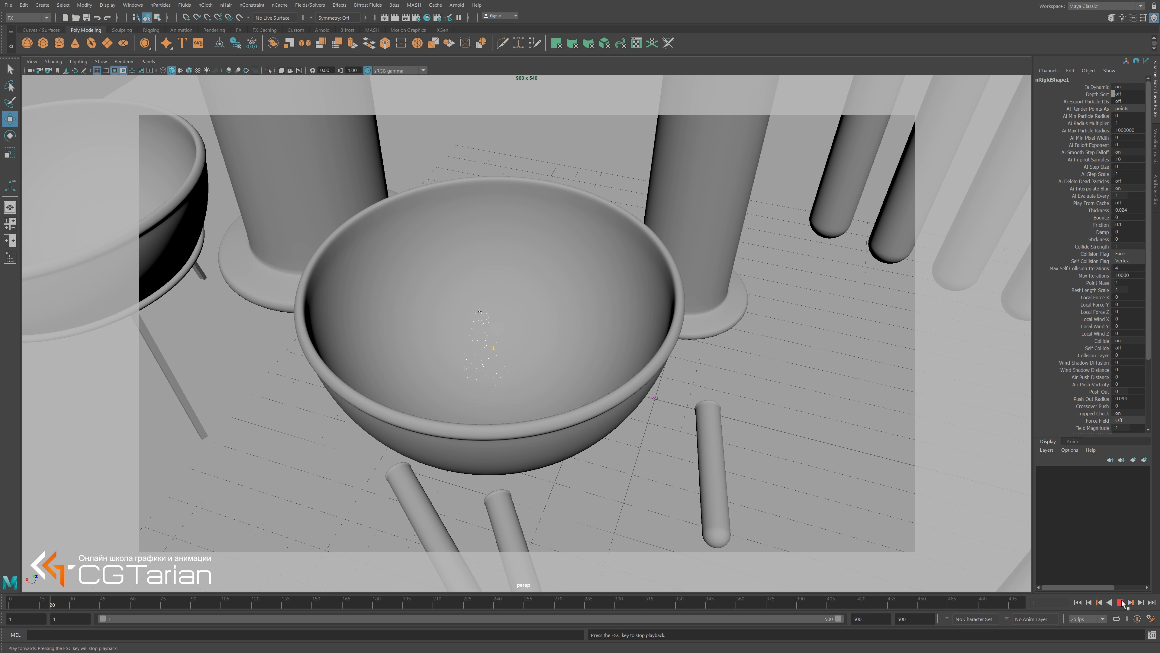
{"action": "left_click", "coordinate": [1122, 603]}
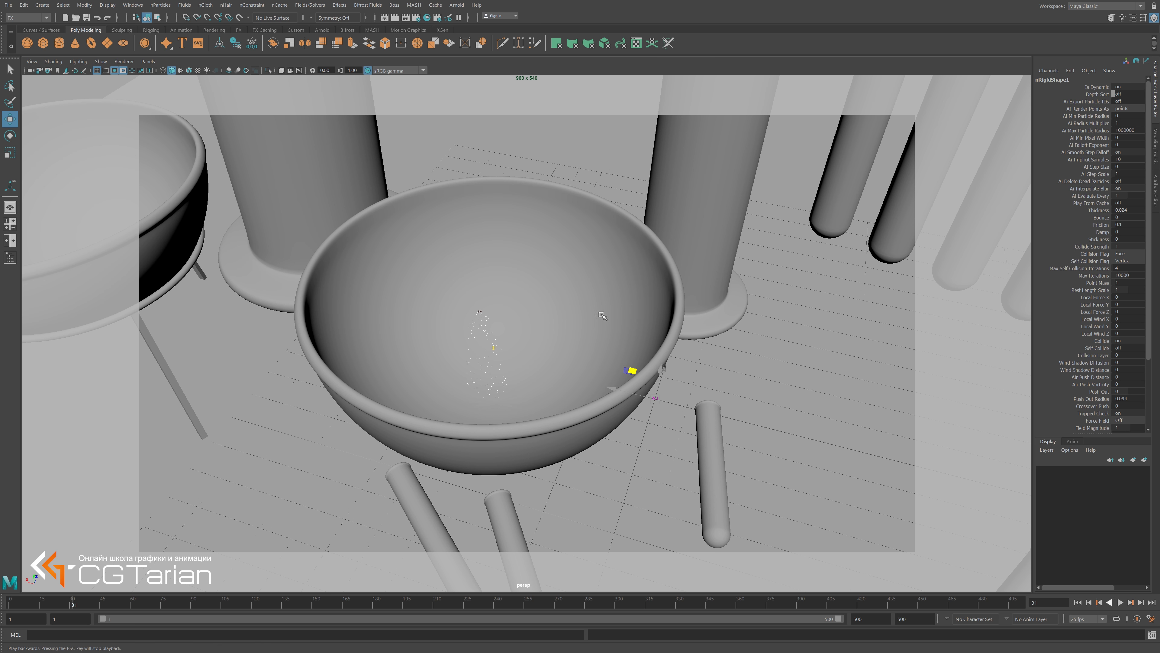
{"action": "left_click", "coordinate": [481, 322]}
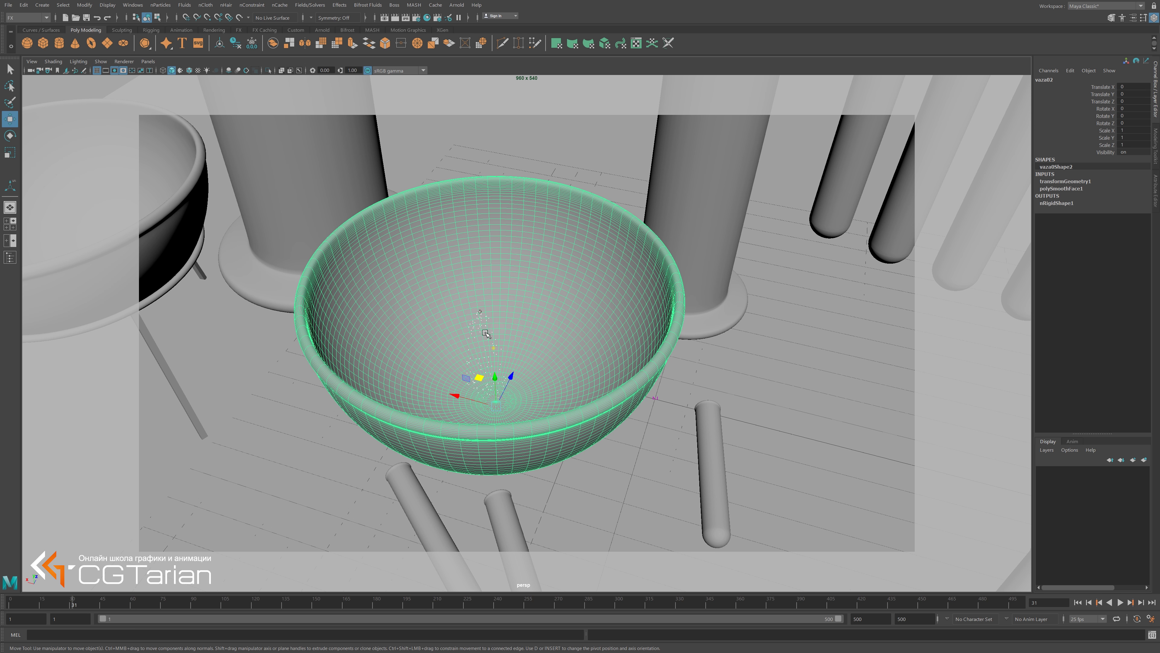
Select nParticle1 and set its Particle Render Type to Spheres.
{"action": "left_click", "coordinate": [479, 316]}
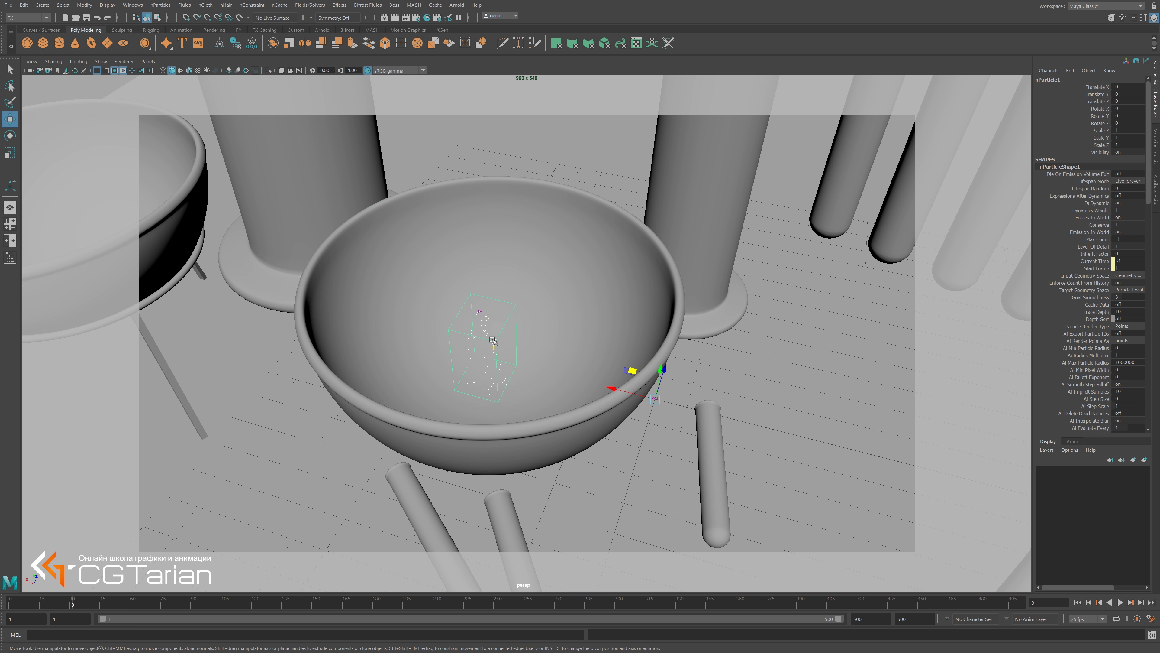
{"action": "left_click_drag", "start_coordinate": [535, 341], "coordinate": [682, 247], "text": "alt"}
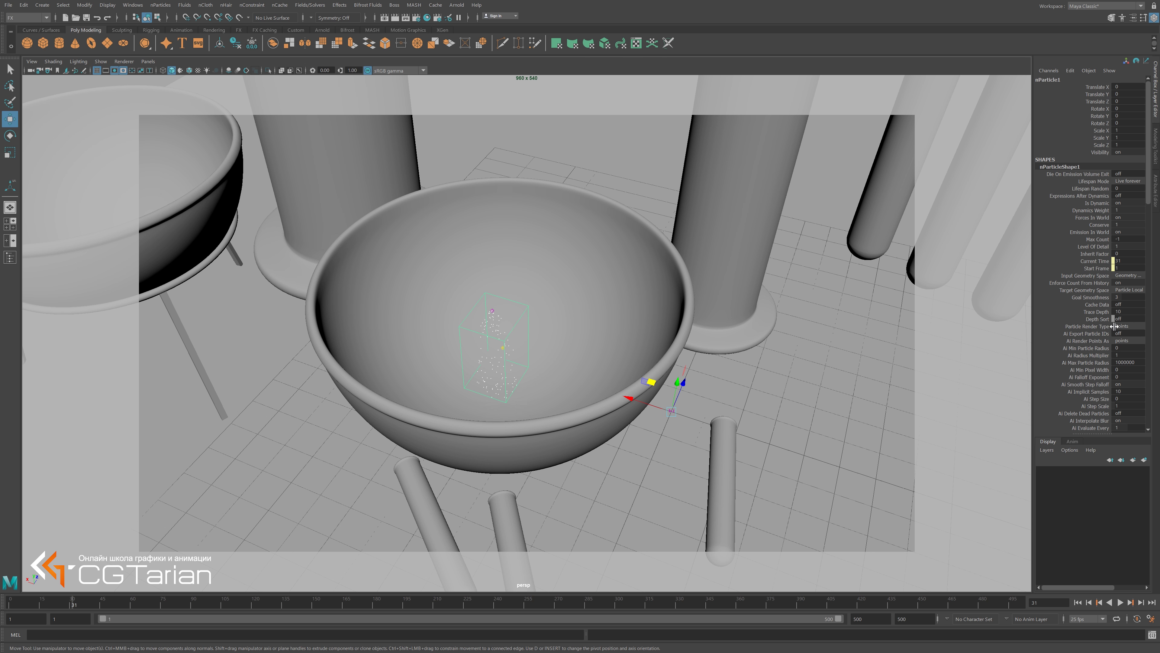
{"action": "left_click", "coordinate": [1134, 327]}
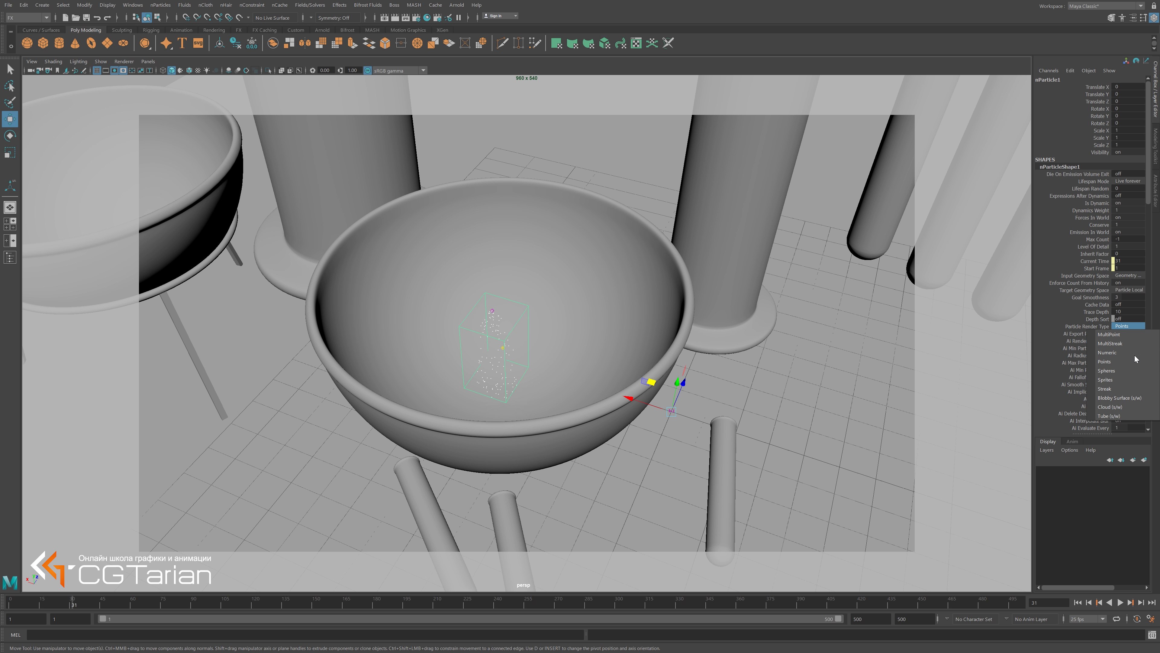
{"action": "left_click", "coordinate": [1119, 371]}
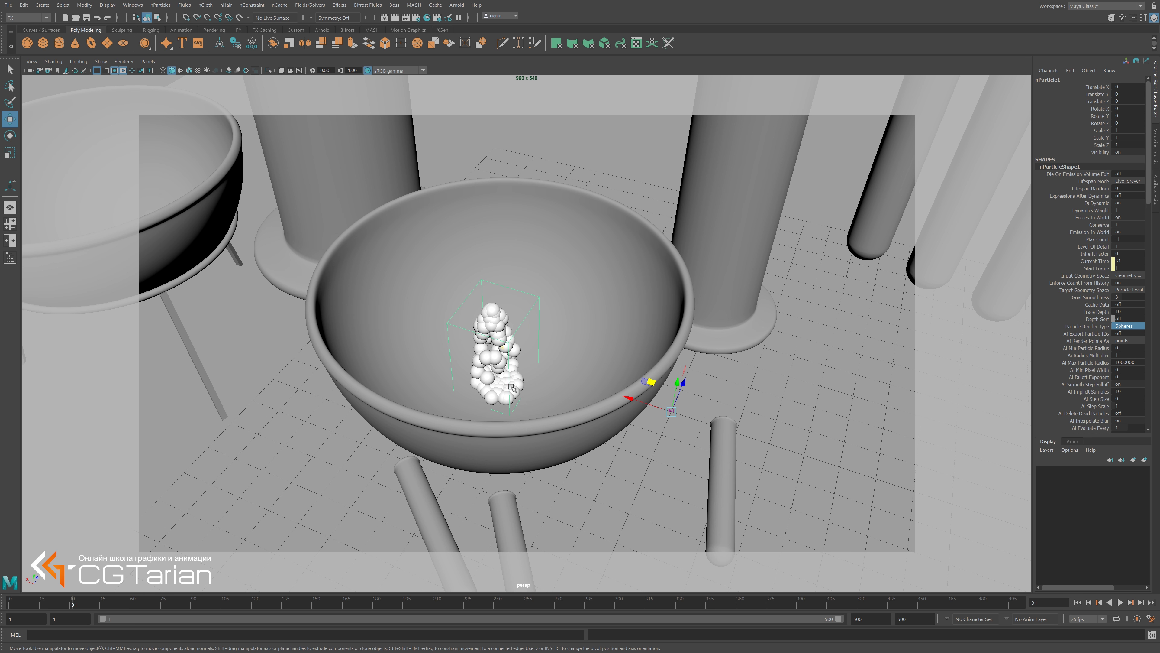
Play to frame 57 and open nParticleShape1 in the Attribute Editor.
{"action": "left_click", "coordinate": [1121, 602]}
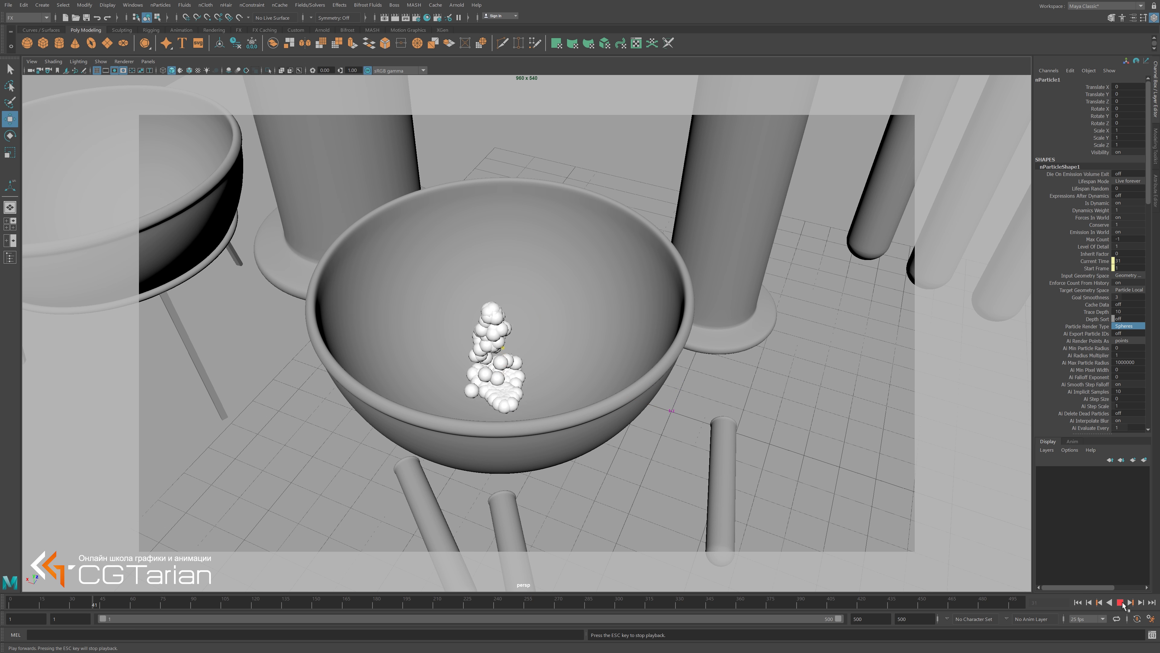
{"action": "left_click", "coordinate": [1122, 604]}
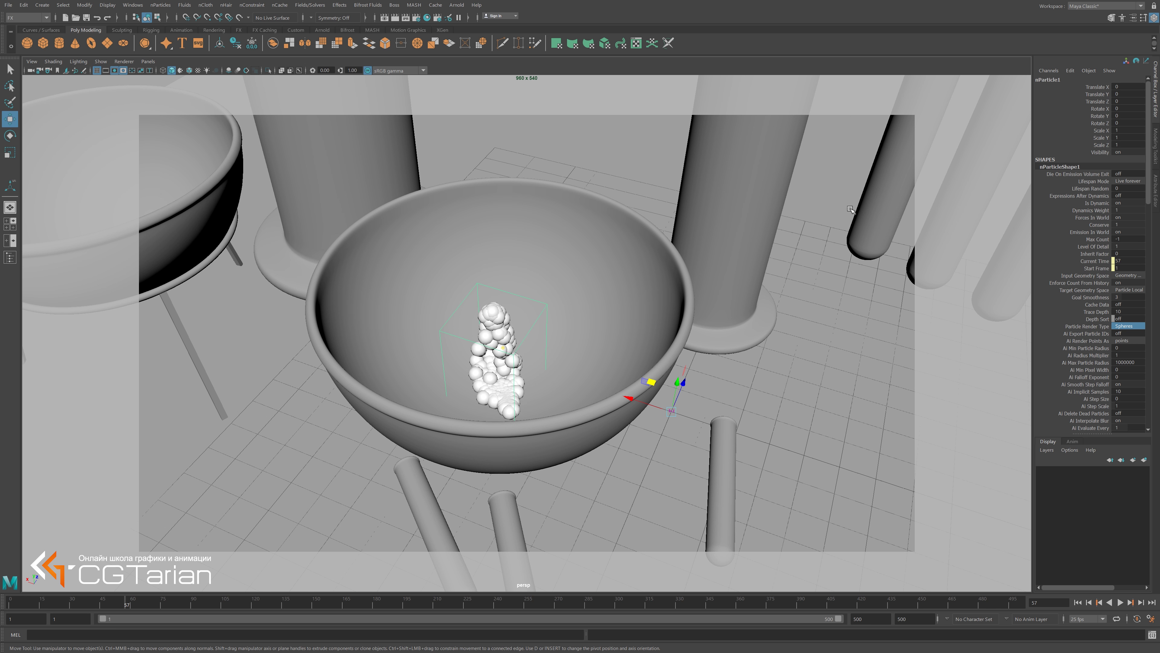
{"action": "key", "text": "ctrl+a"}
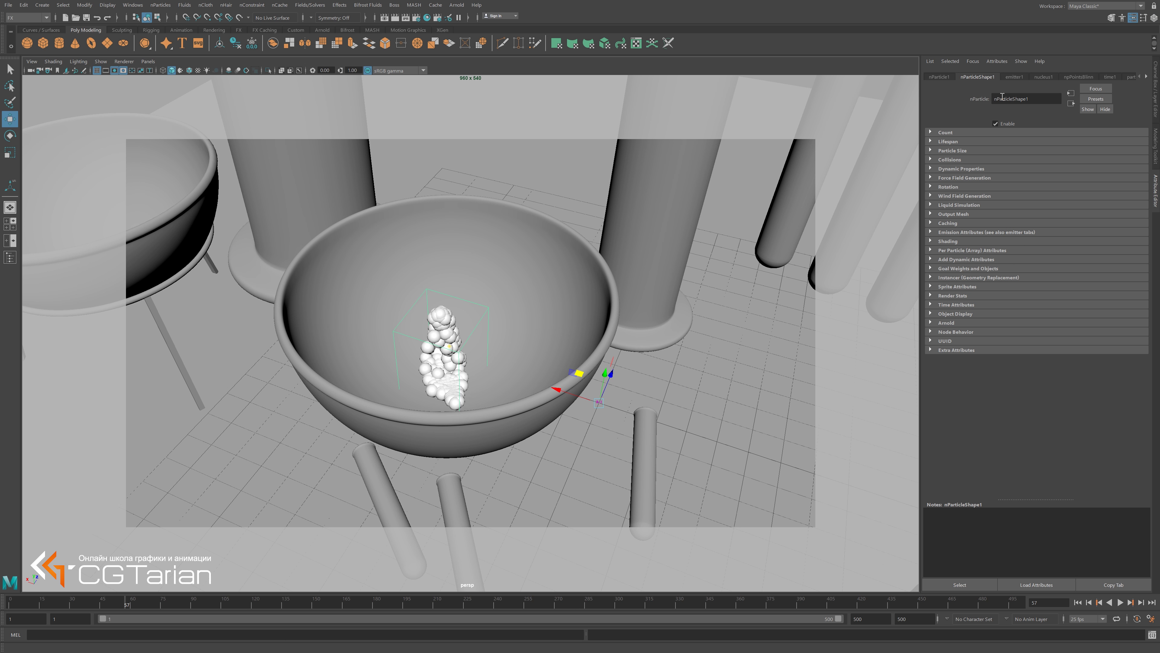
Enable Self Collide under Collisions, rewind to frame 1, and play to frame 304.
{"action": "left_click", "coordinate": [951, 160]}
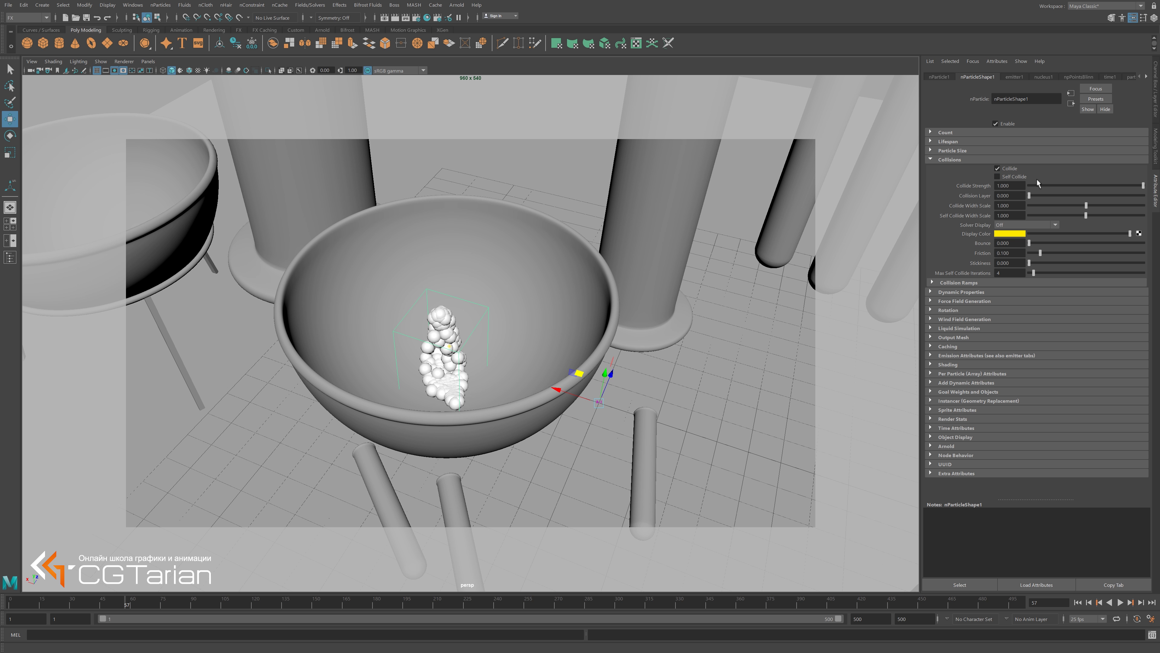
{"action": "left_click", "coordinate": [1080, 603]}
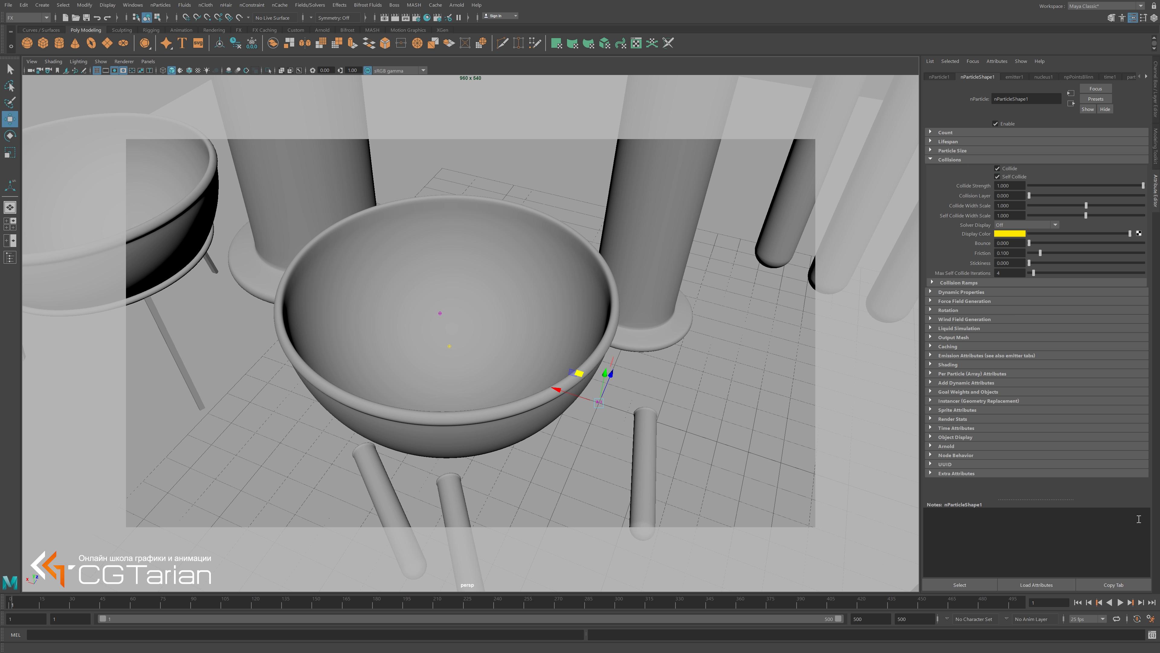
{"action": "left_click", "coordinate": [1119, 602]}
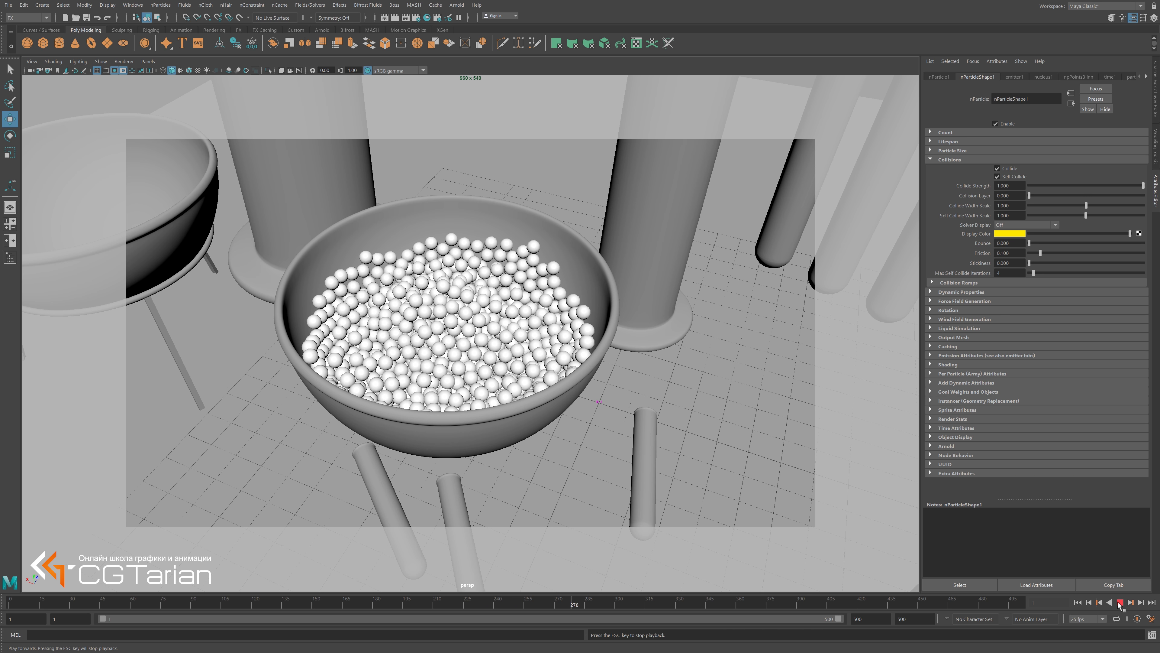
{"action": "left_click", "coordinate": [1120, 603]}
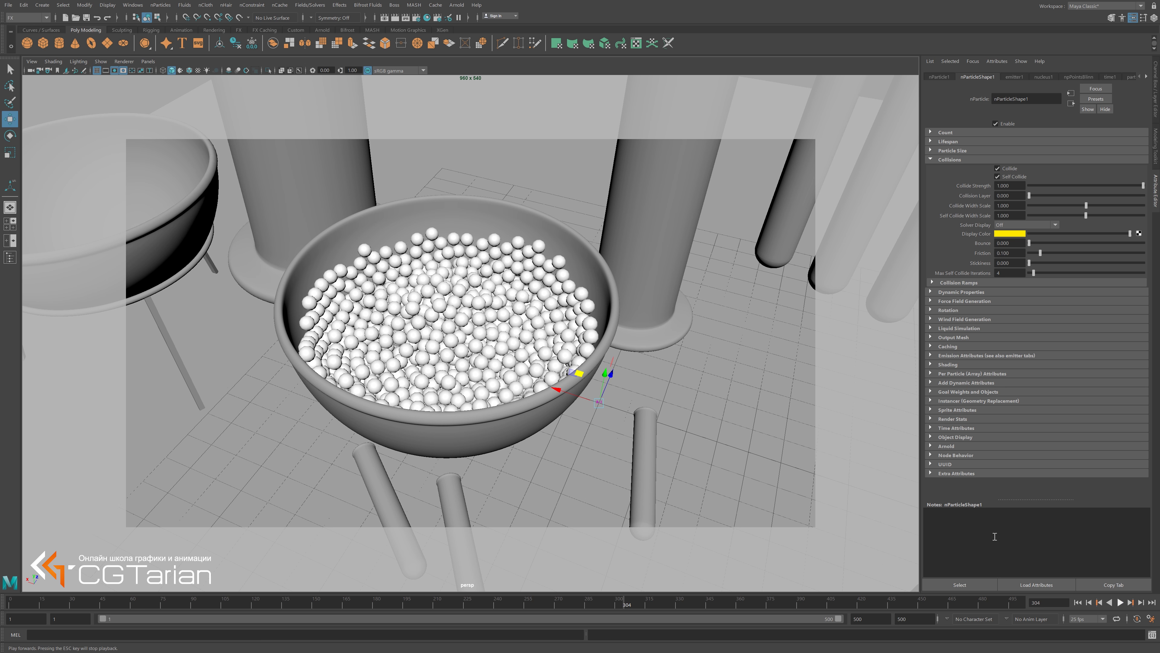
Jump to the wide glassware camera bookmark and hide the vaza02 bowl.
{"action": "left_click", "coordinate": [60, 75]}
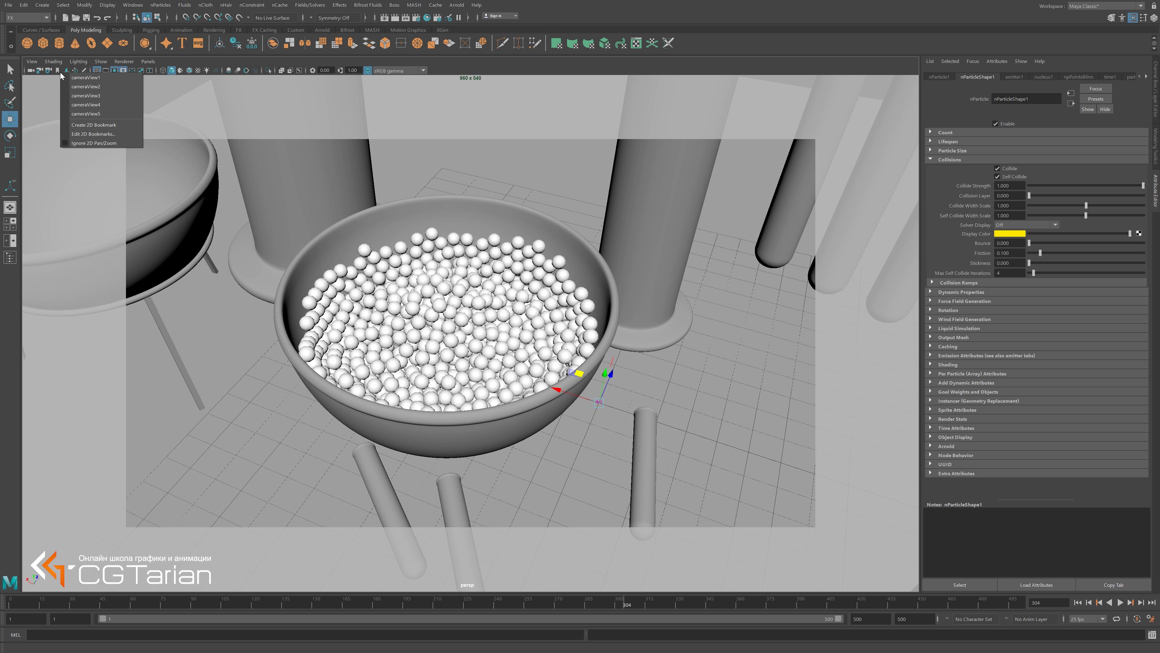
{"action": "left_click", "coordinate": [98, 115]}
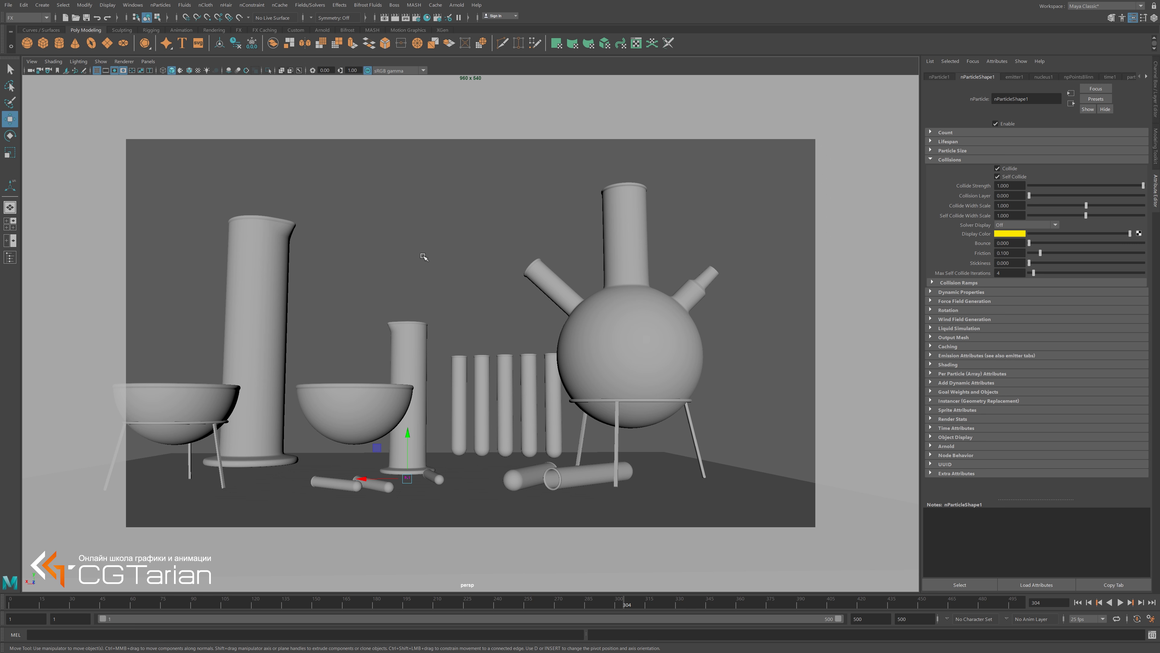
{"action": "left_click", "coordinate": [406, 390]}
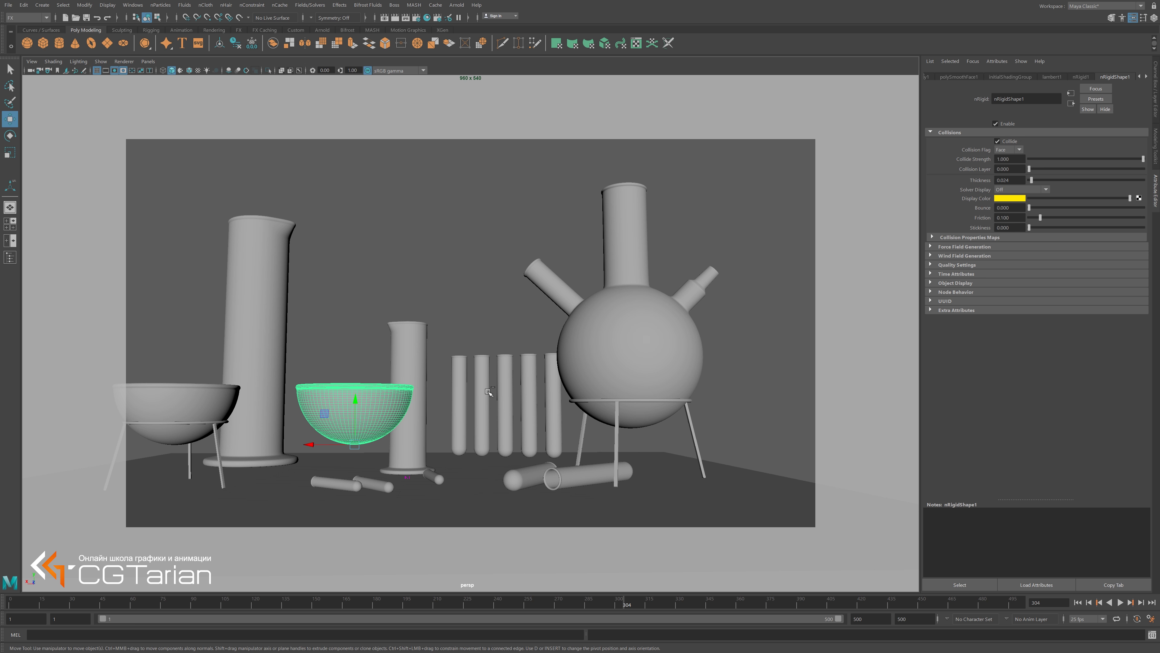
{"action": "key", "text": "ctrl+h"}
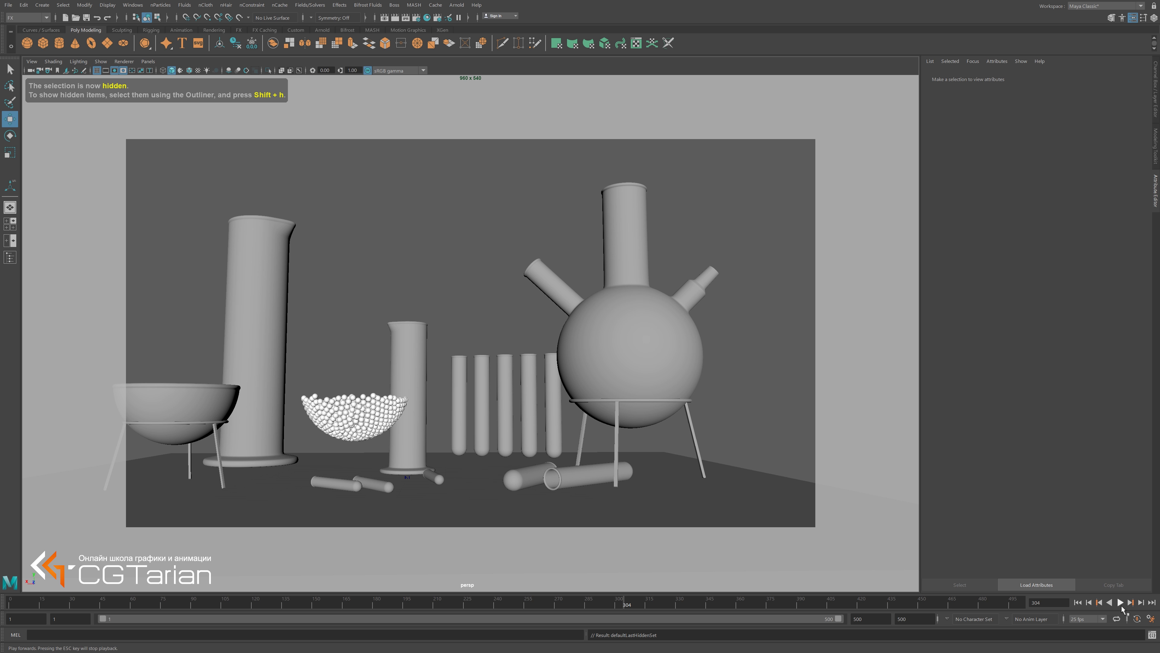
Play the simulation to frame 327 and select vaza01 with its stand.
{"action": "left_click", "coordinate": [1121, 603]}
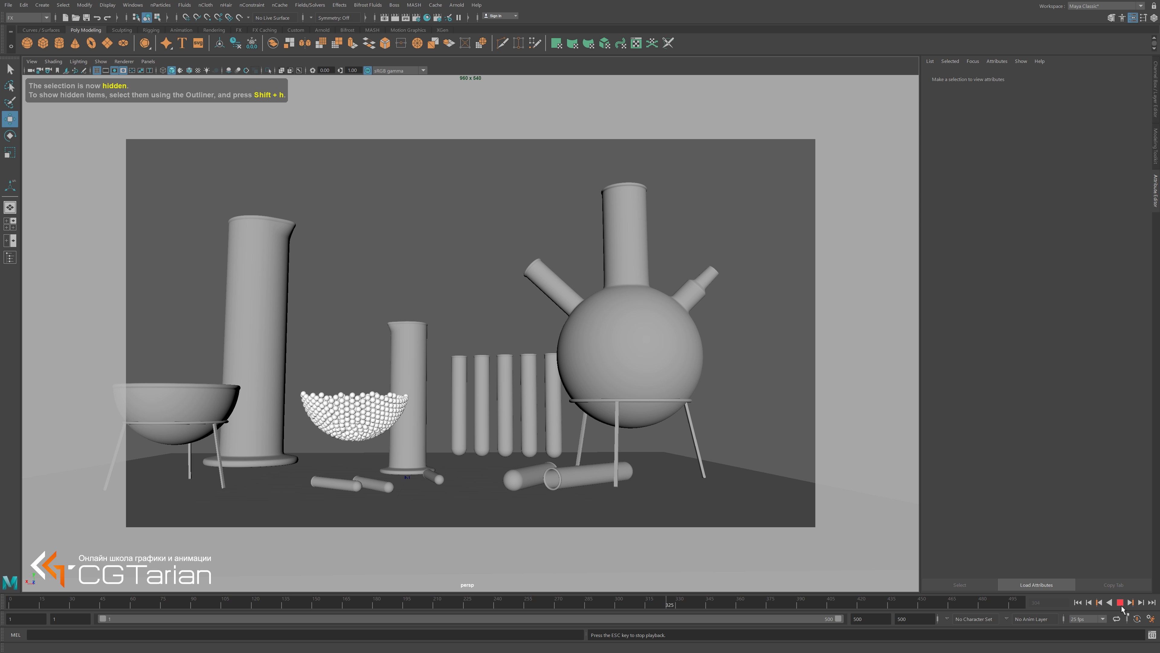
{"action": "left_click", "coordinate": [1121, 603]}
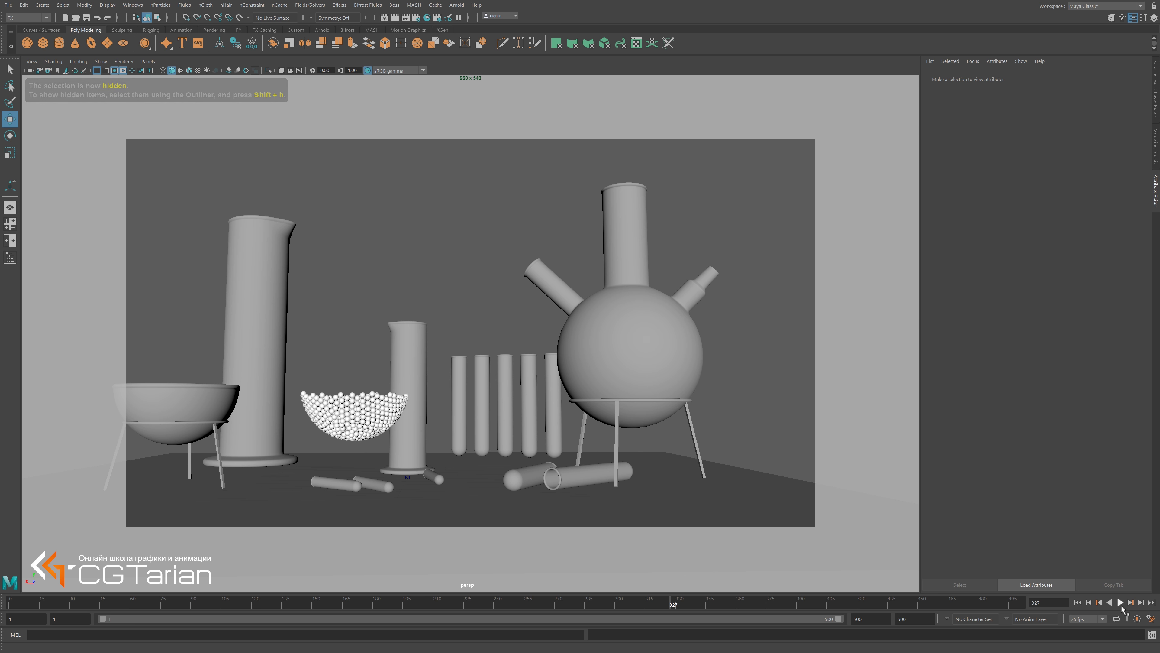
{"action": "left_click", "coordinate": [193, 419]}
Centre the bowl at Translate X 0 and switch the viewport to X-Ray shading.
{"action": "left_click", "coordinate": [1156, 104]}
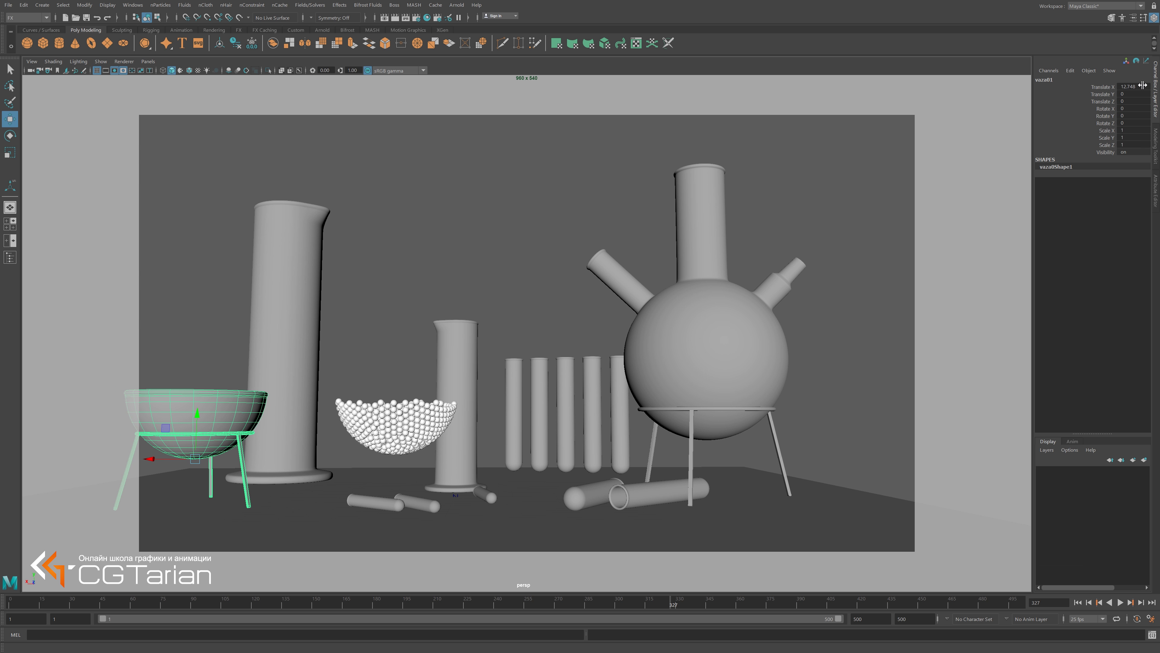
{"action": "left_click", "coordinate": [1143, 86]}
{"action": "type", "text": "0"}
{"action": "key", "text": "Return"}
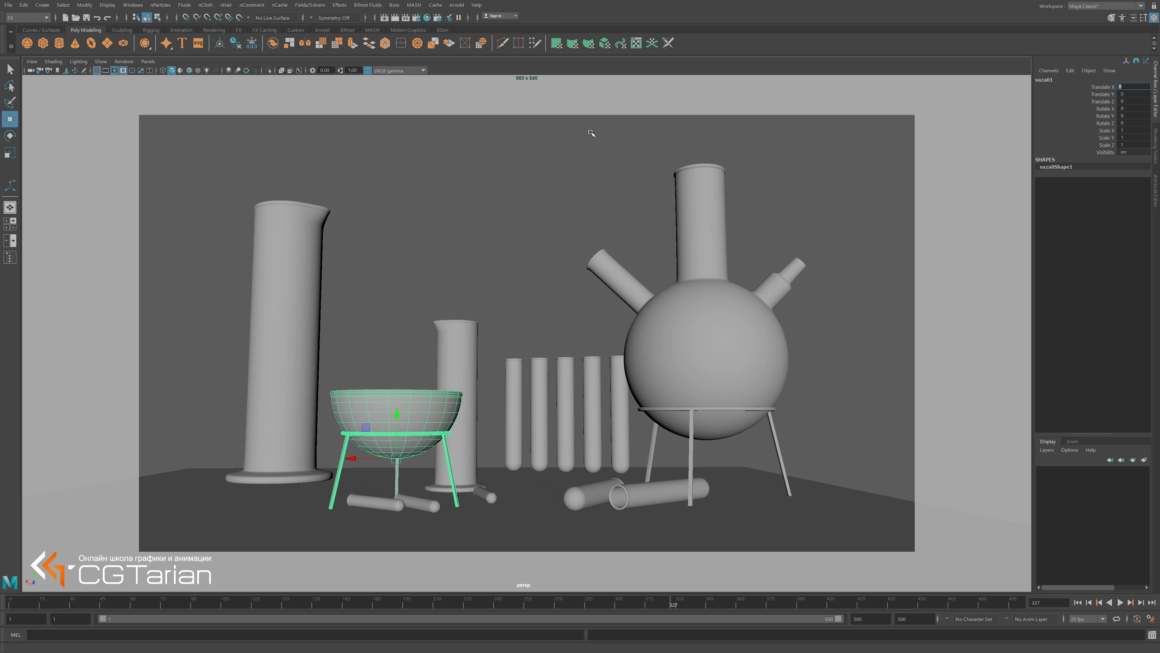
{"action": "left_click", "coordinate": [54, 64]}
{"action": "left_click", "coordinate": [73, 153]}
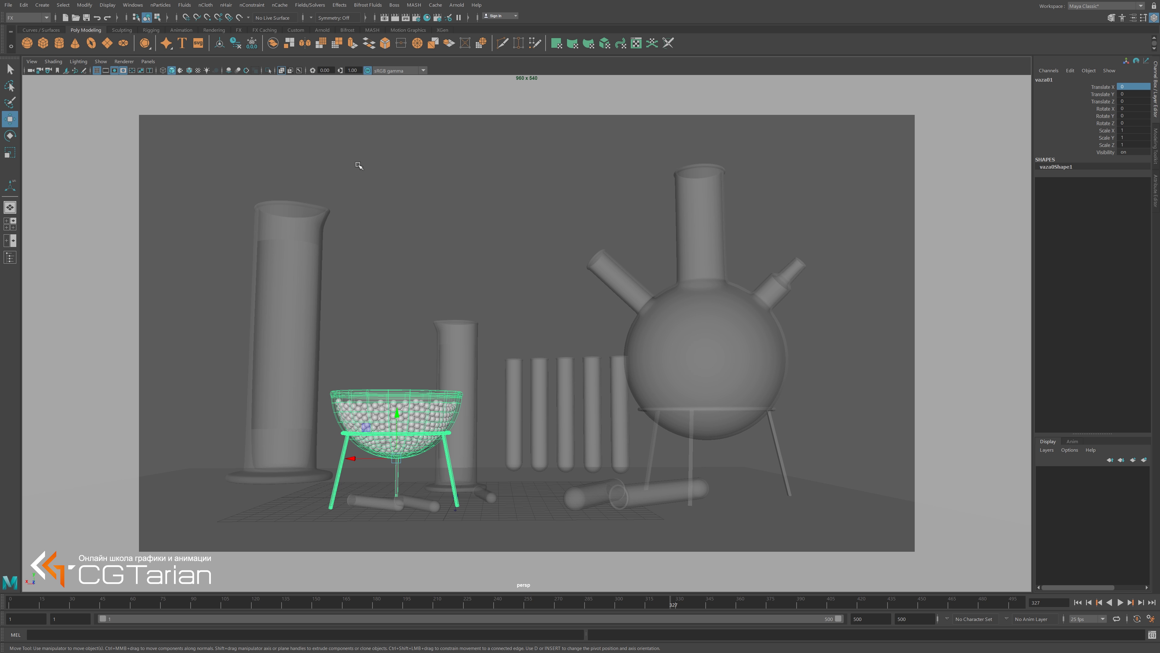
{"action": "left_click", "coordinate": [359, 166]}
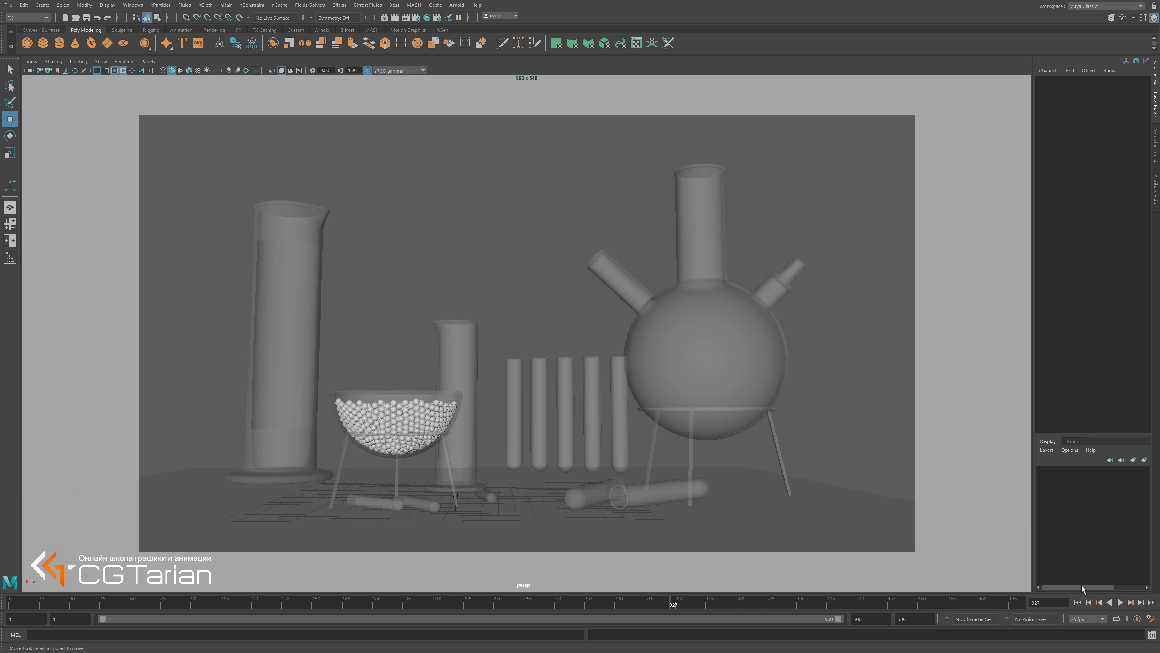
Replay the simulation to frame 237, then select the glassware, ending on pCylinder1.
{"action": "left_click", "coordinate": [1078, 602]}
{"action": "left_click", "coordinate": [1120, 602]}
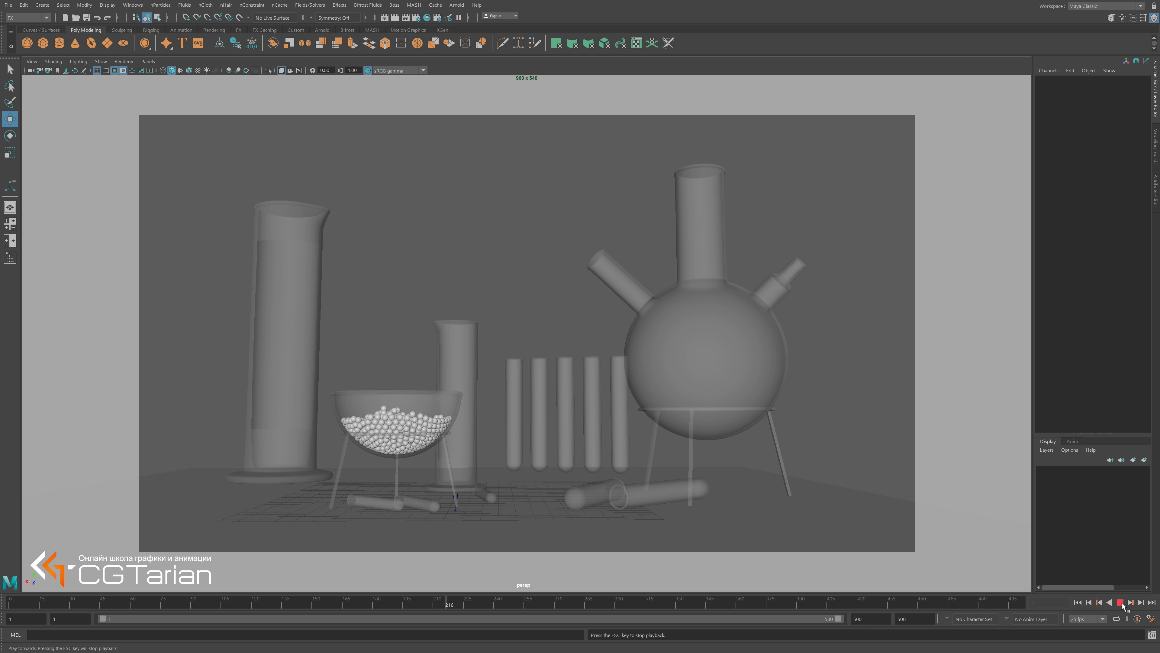
{"action": "left_click", "coordinate": [1121, 604]}
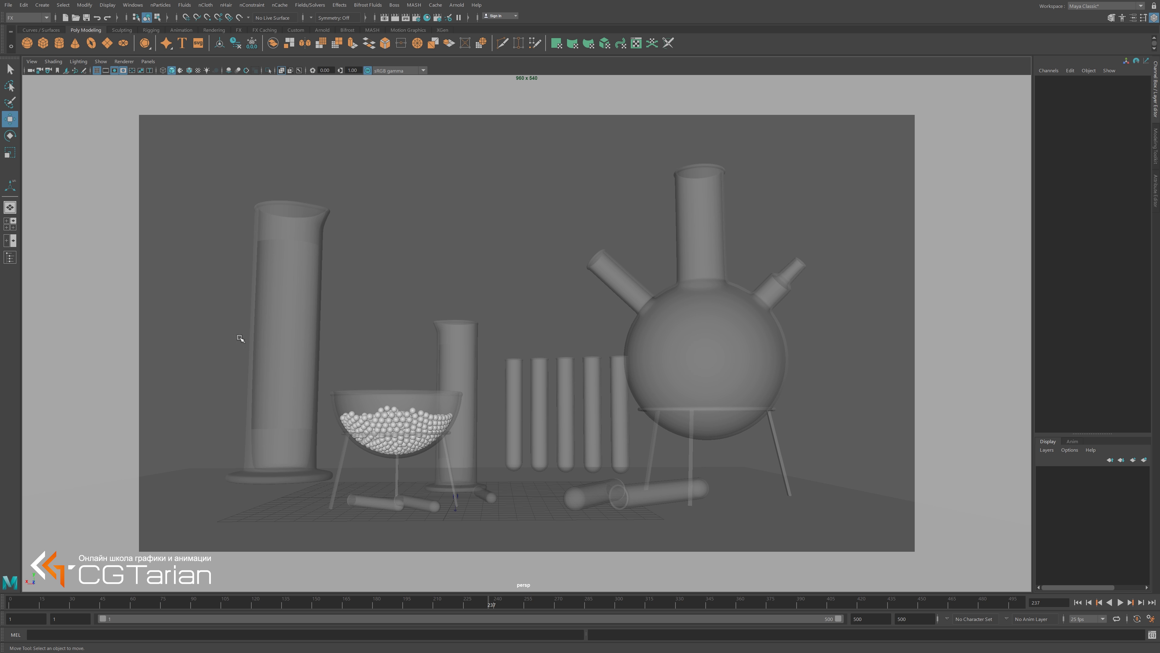
{"action": "left_click", "coordinate": [446, 362]}
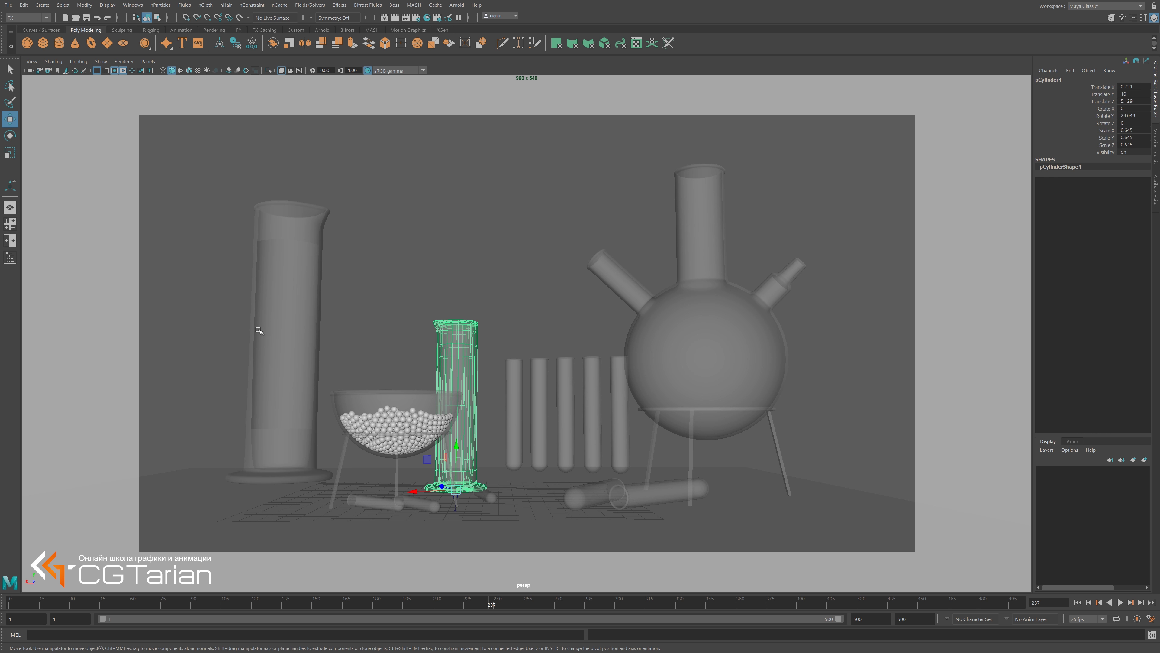
{"action": "key", "text": "Left"}
{"action": "left_click", "coordinate": [742, 342]}
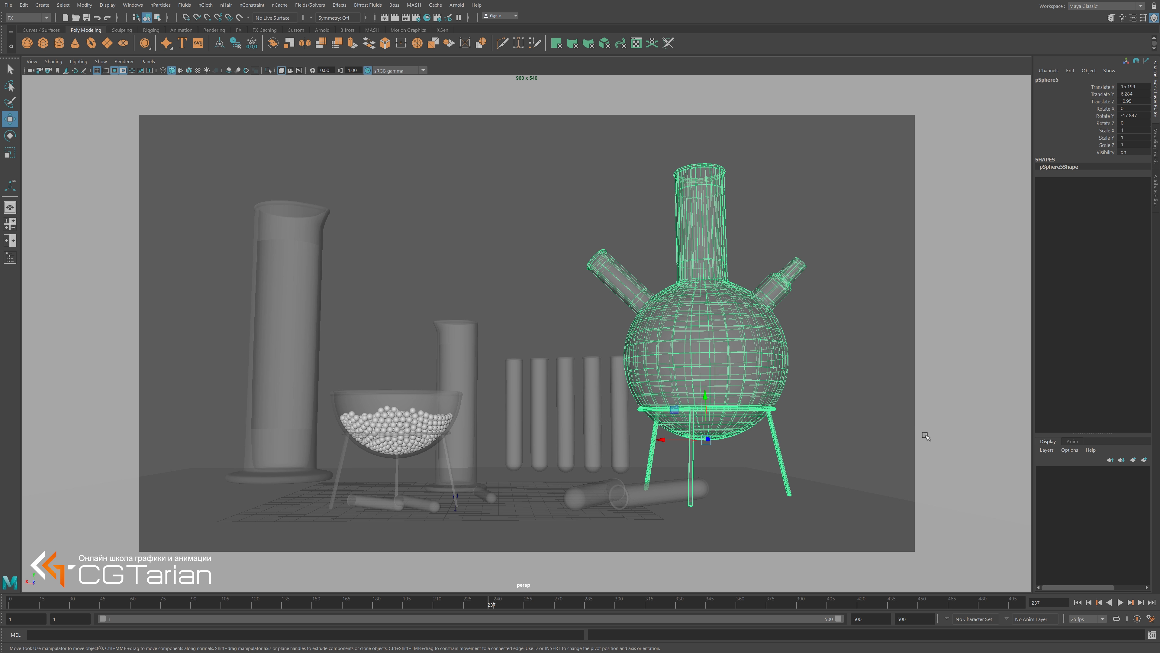
{"action": "left_click", "coordinate": [377, 239]}
{"action": "left_click", "coordinate": [302, 314]}
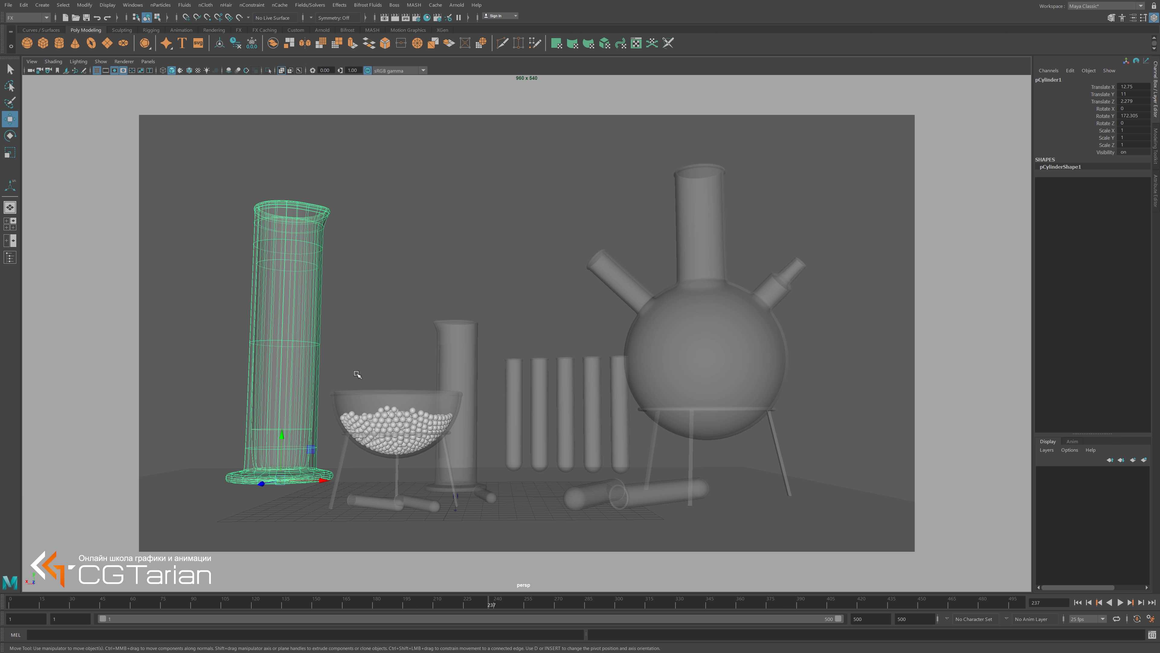
Reselect the tall graduated cylinder and toggle its smooth mesh preview with 1 and 3.
{"action": "left_click", "coordinate": [54, 61]}
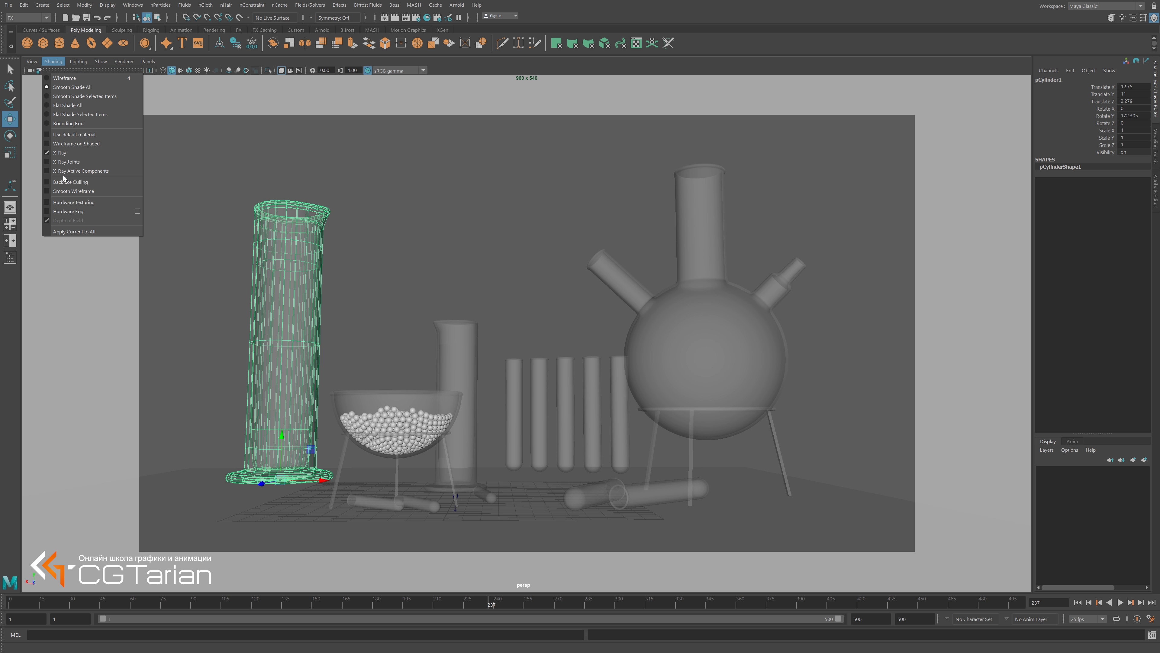
{"action": "left_click", "coordinate": [225, 338]}
{"action": "left_click", "coordinate": [287, 349]}
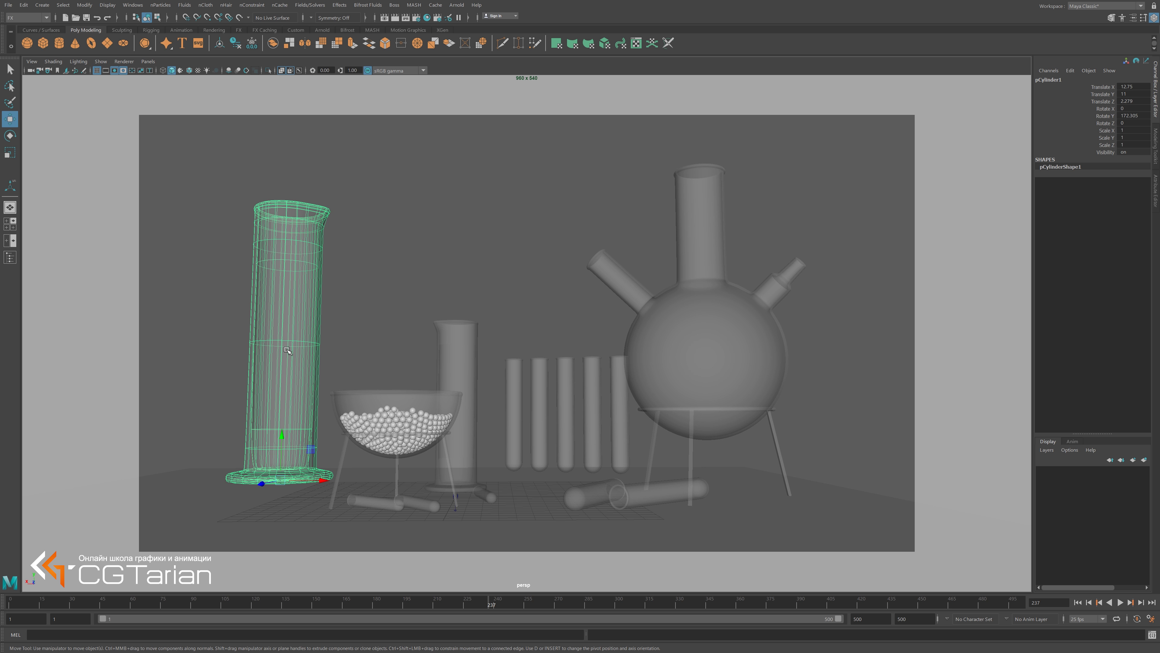
{"action": "key", "text": "1"}
{"action": "key", "text": "3"}
{"action": "left_click", "coordinate": [200, 392]}
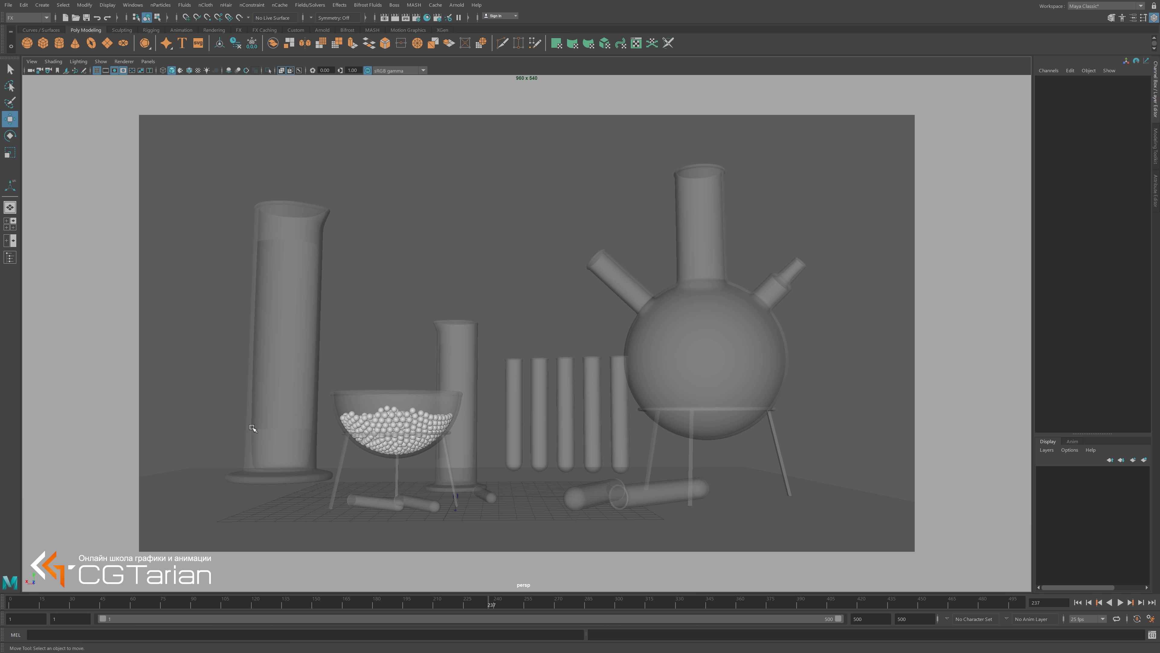
Select pCylinder1 again, frame it with F and tumble to look down on it.
{"action": "left_click", "coordinate": [283, 465]}
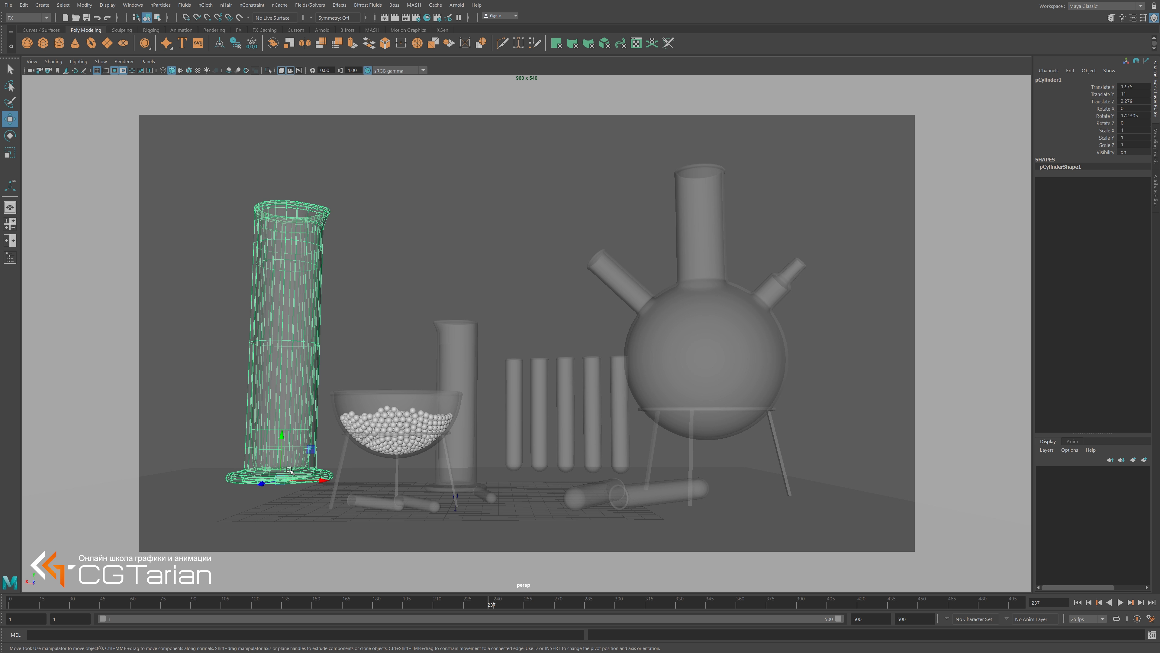
{"action": "left_click", "coordinate": [205, 409]}
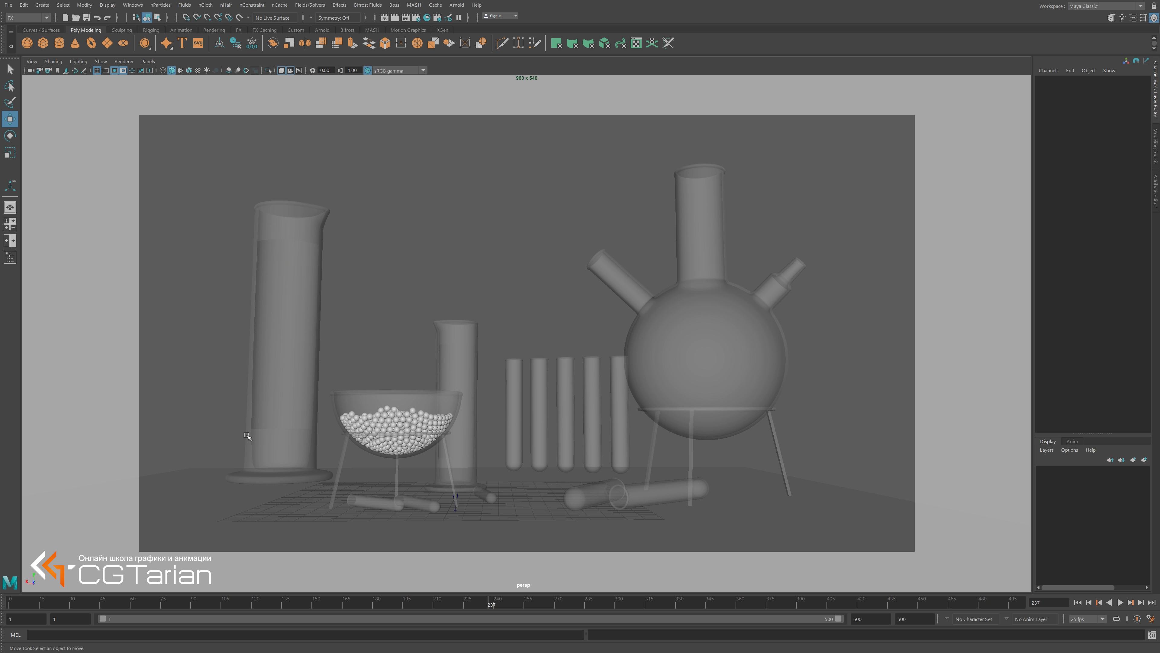
{"action": "left_click", "coordinate": [270, 430]}
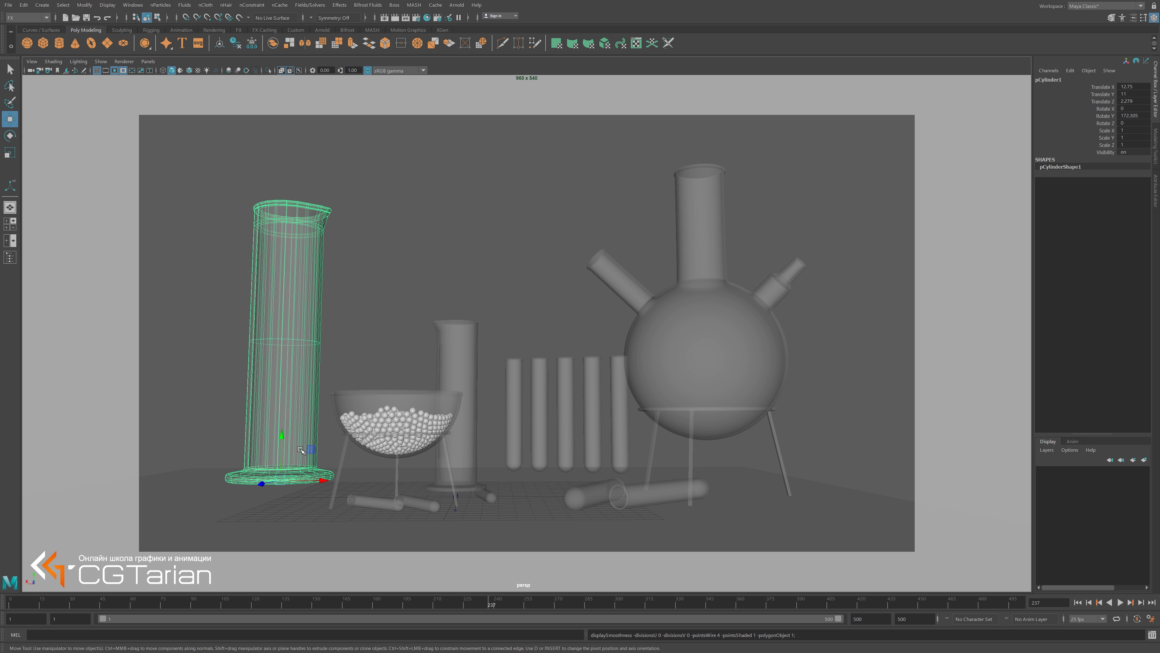
{"action": "key", "text": "f"}
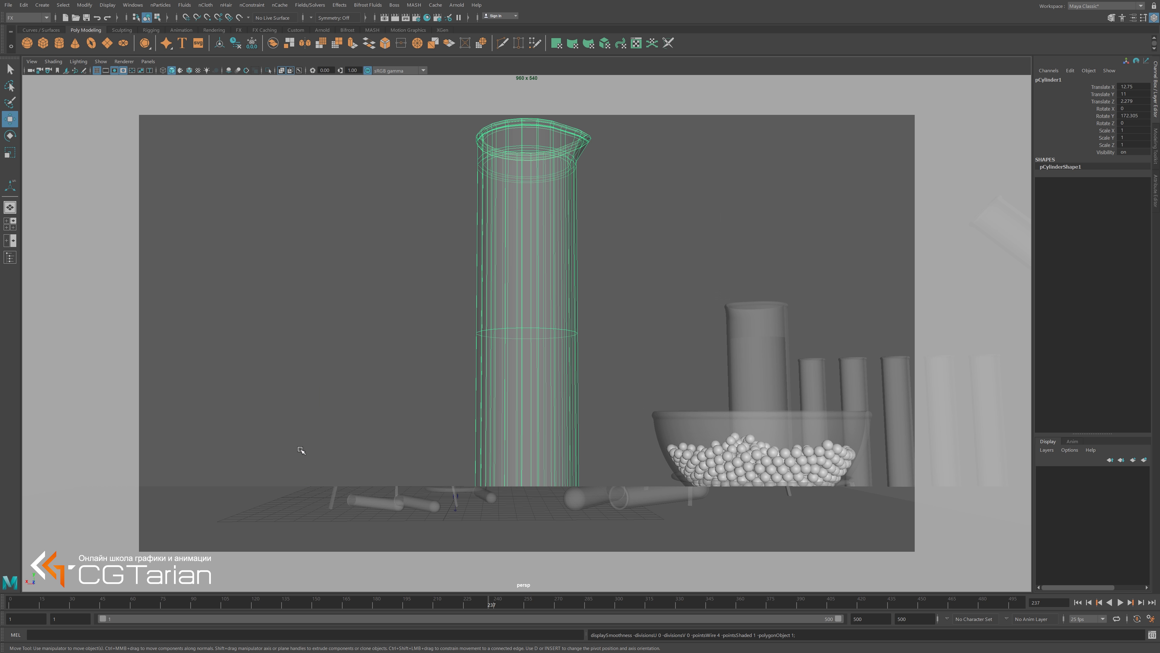
{"action": "left_click_drag", "start_coordinate": [311, 454], "coordinate": [514, 434], "text": "alt"}
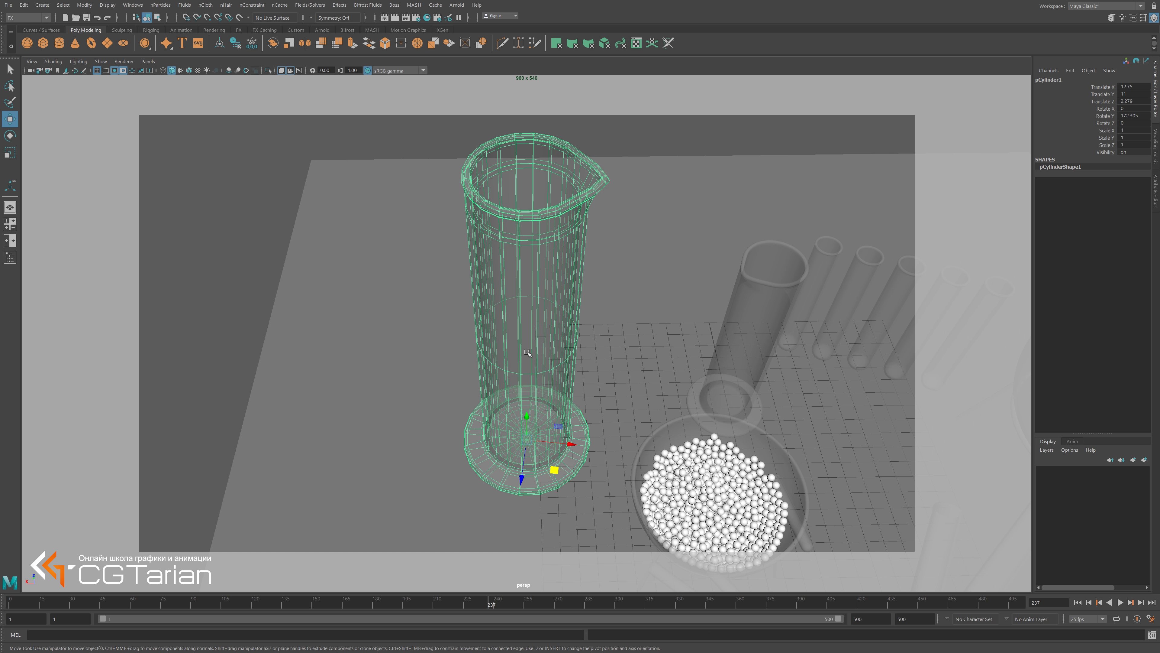
{"action": "left_click", "coordinate": [51, 63]}
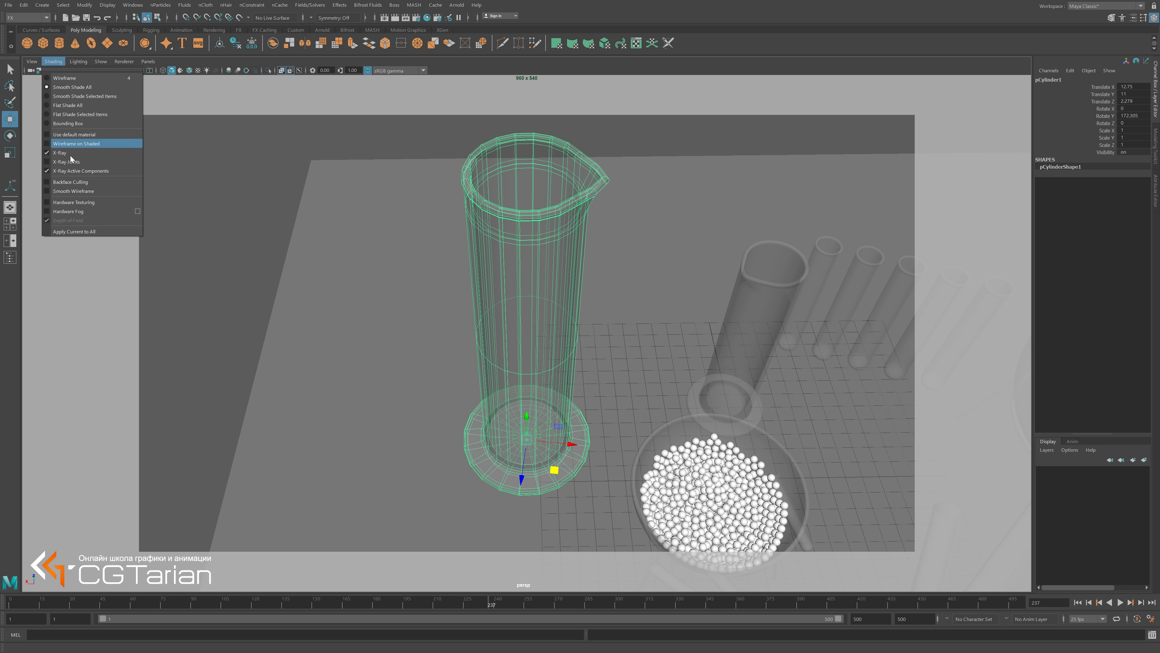
Turn off X-Ray and zoom in on the tall cylinder's inner floor.
{"action": "left_click", "coordinate": [59, 152]}
{"action": "scroll", "coordinate": [703, 537], "scroll_direction": "up", "scroll_amount": 5}
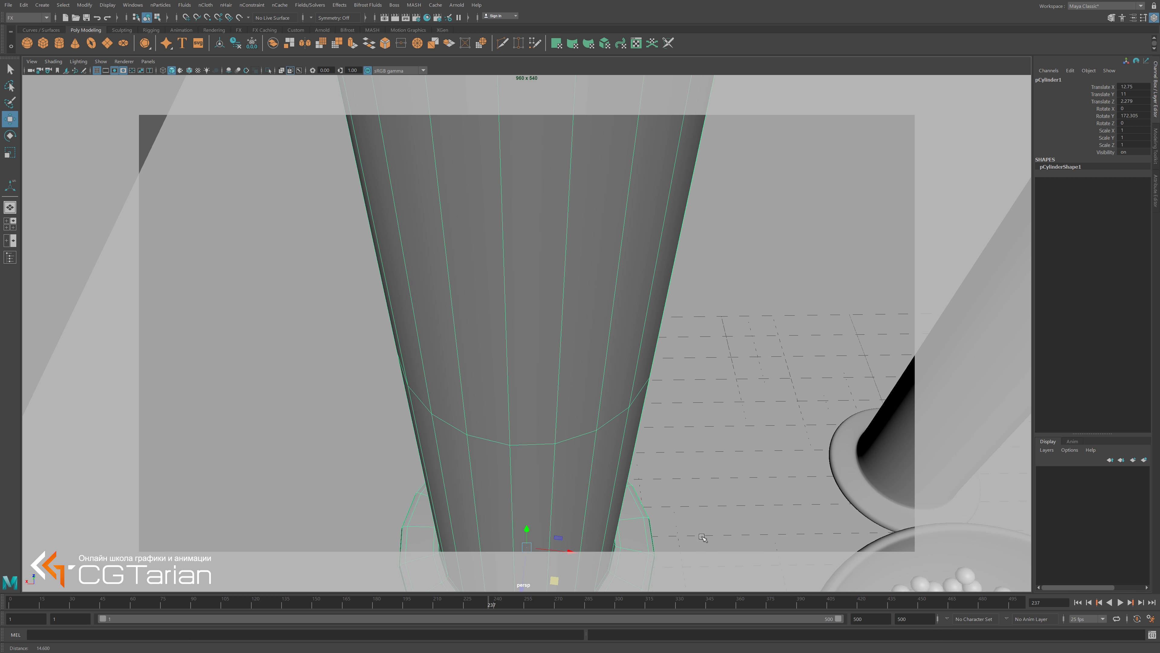
{"action": "left_click_drag", "start_coordinate": [703, 538], "coordinate": [640, 457], "text": "alt"}
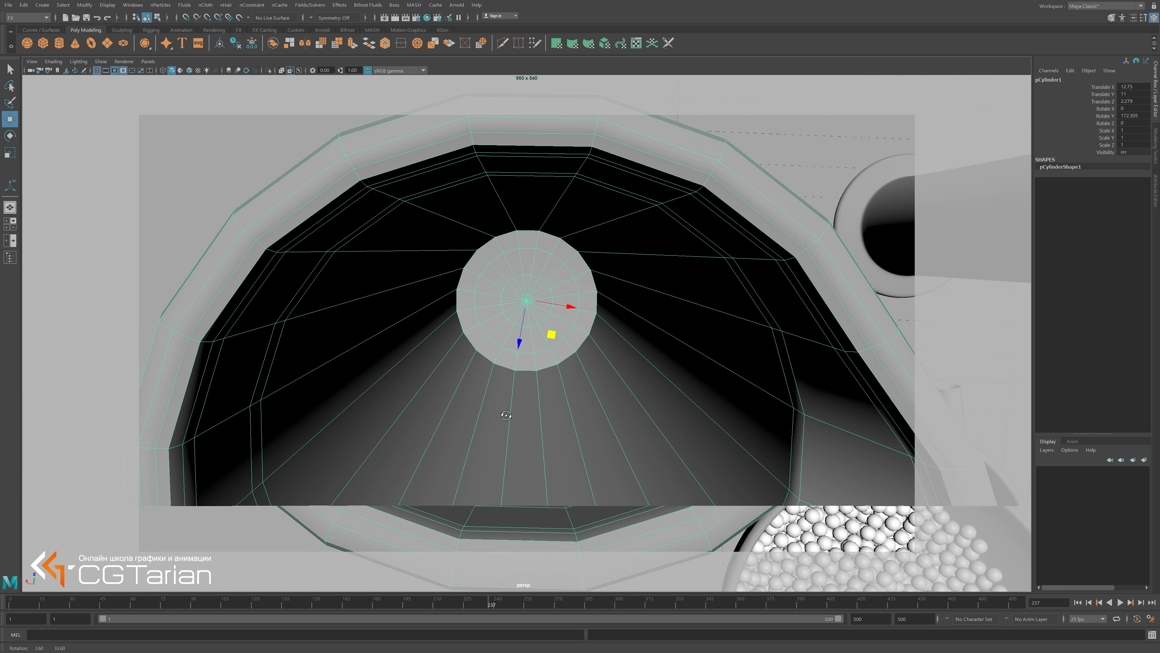
{"action": "scroll", "coordinate": [621, 438], "scroll_direction": "up", "scroll_amount": 2}
{"action": "scroll", "coordinate": [611, 428], "scroll_direction": "up", "scroll_amount": 5}
{"action": "scroll", "coordinate": [518, 362], "scroll_direction": "up", "scroll_amount": 2}
{"action": "middle_click_drag", "start_coordinate": [518, 362], "coordinate": [518, 417], "text": "alt"}
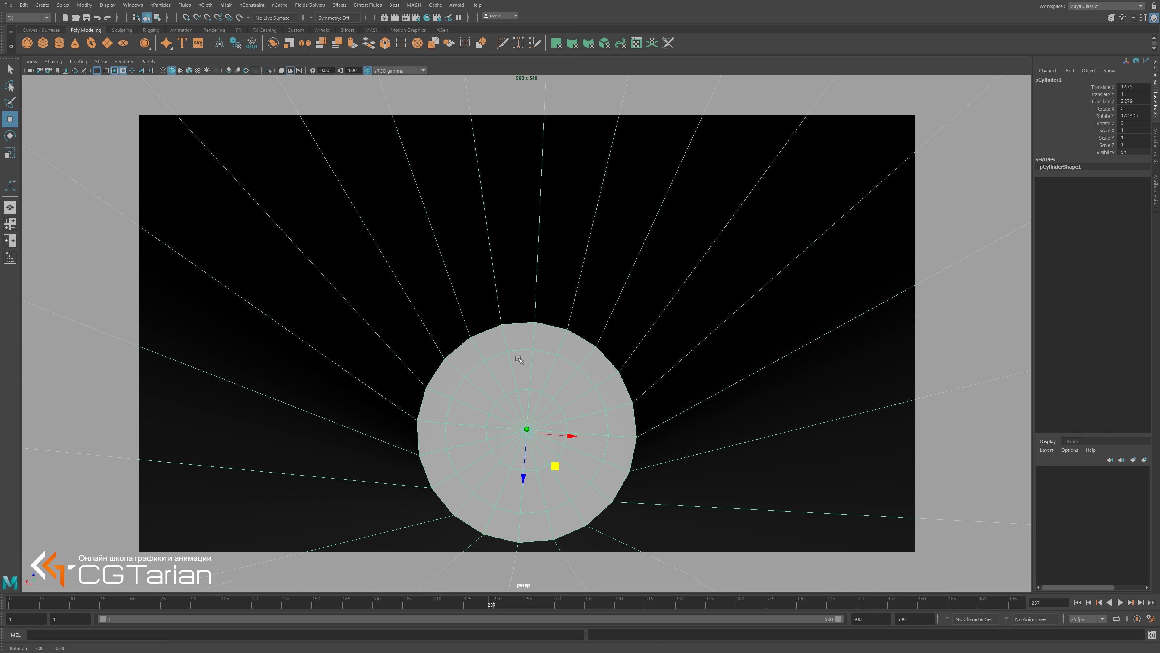
Bevel the cylinder's inner floor edge loop with a fraction of about 0.3.
{"action": "right_click", "coordinate": [543, 322]}
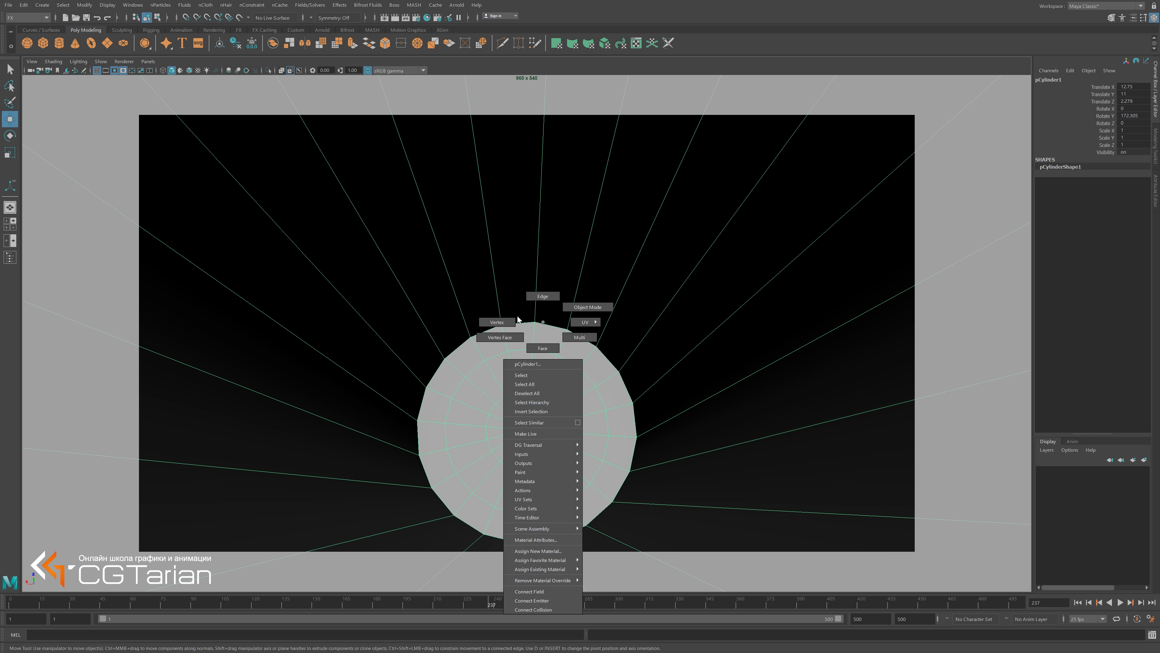
{"action": "left_click", "coordinate": [502, 322]}
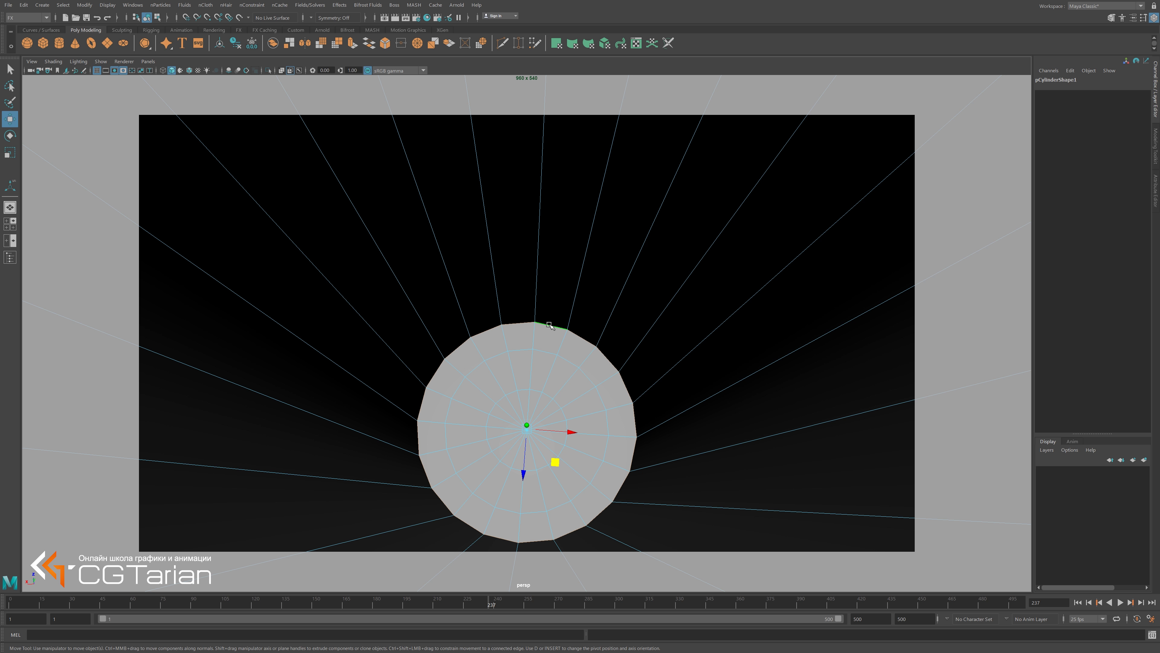
{"action": "right_click", "coordinate": [550, 326], "text": "shift"}
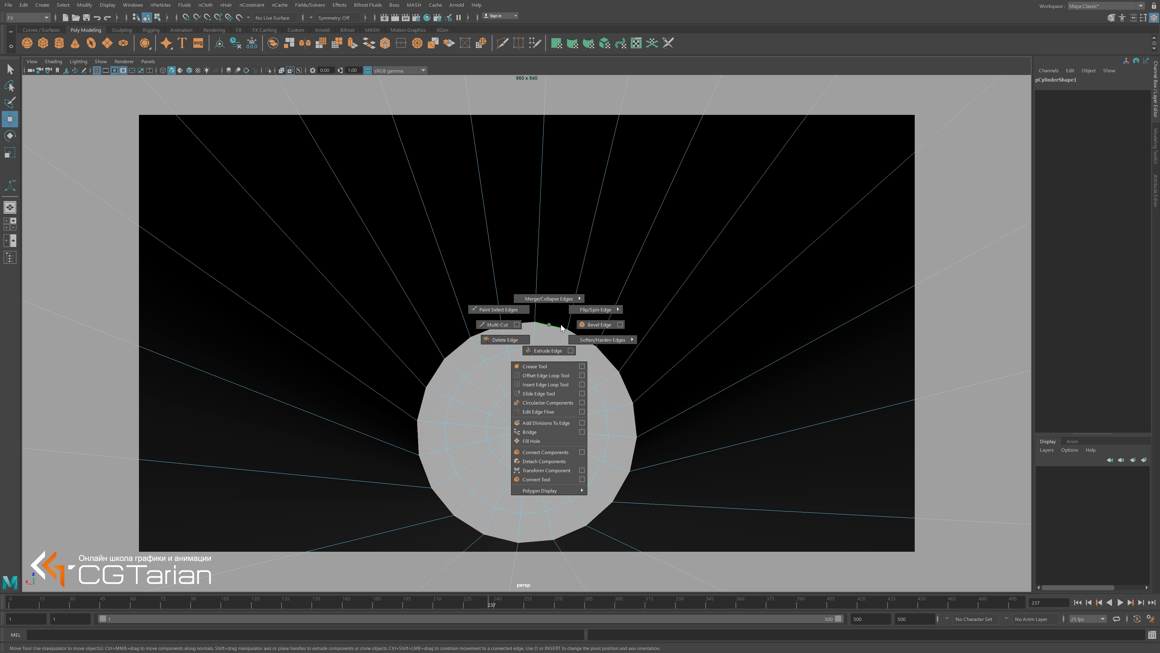
{"action": "left_click", "coordinate": [603, 327]}
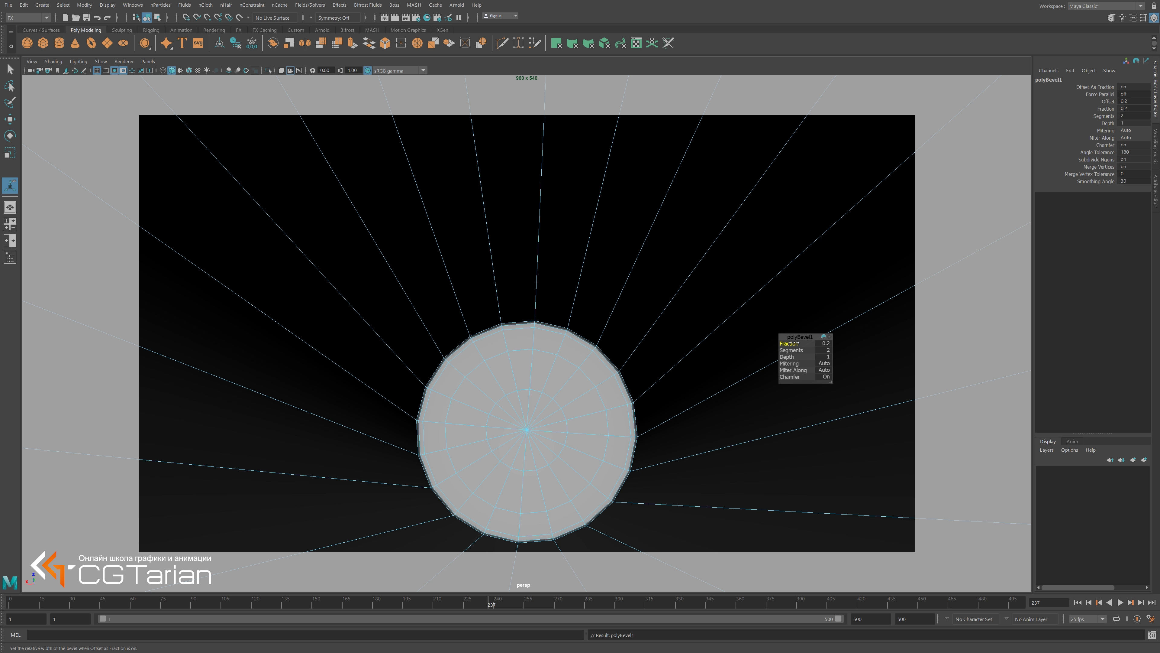
{"action": "left_click_drag", "start_coordinate": [797, 343], "coordinate": [799, 344]}
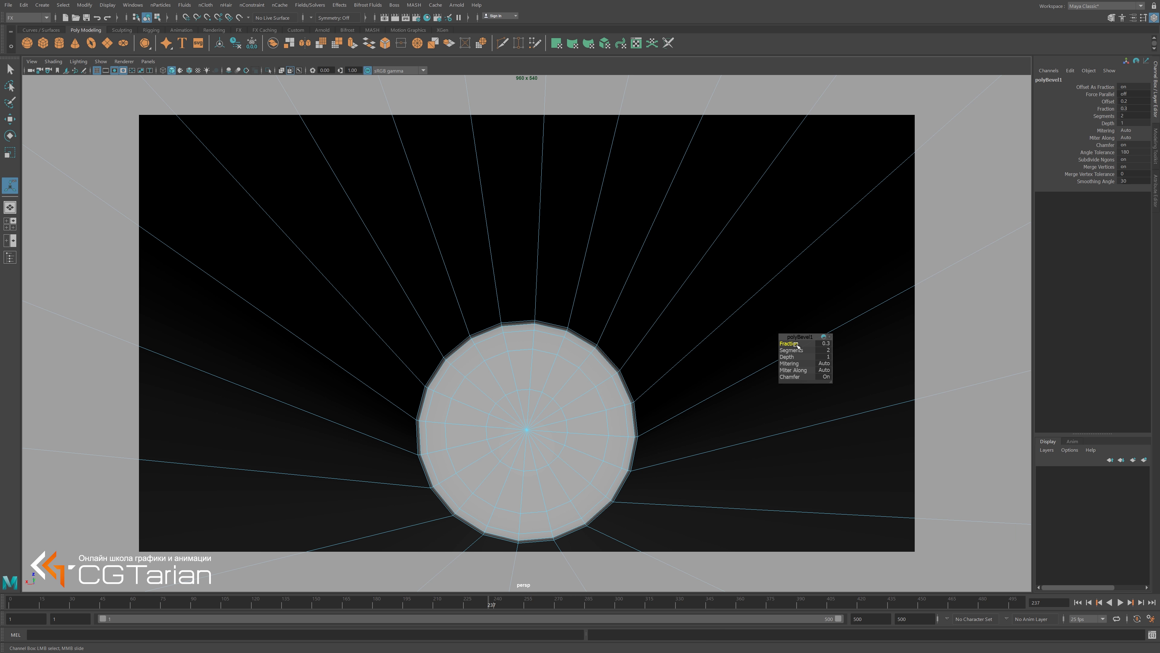
Return to object mode and orbit back out to view the table and glassware.
{"action": "key", "text": "t"}
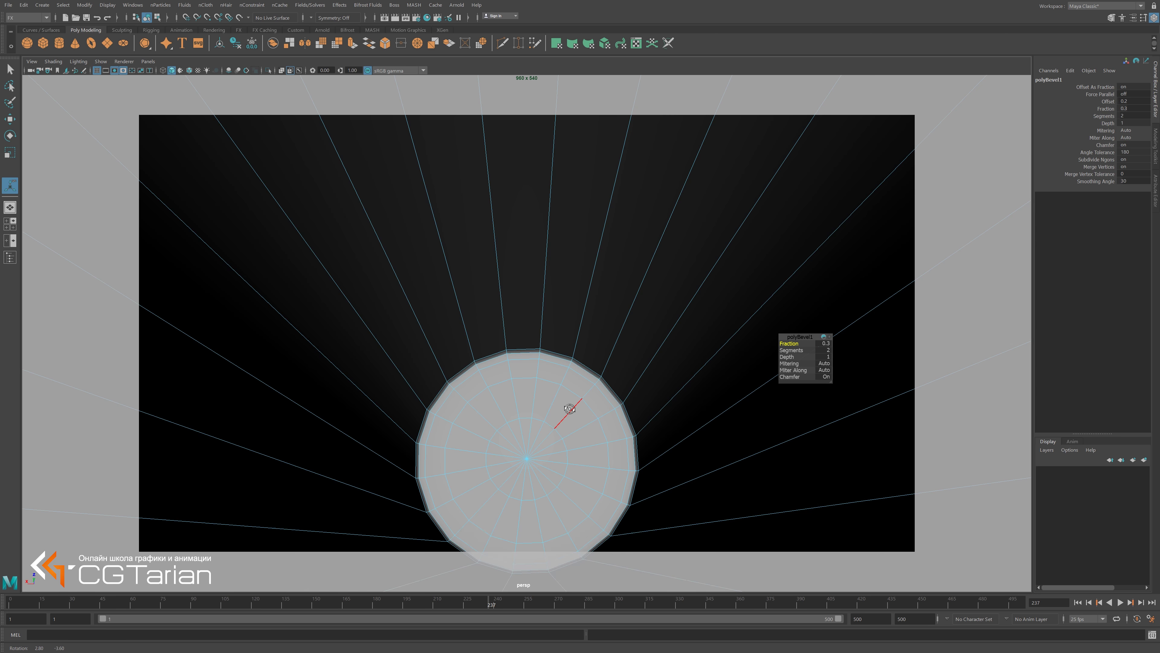
{"action": "scroll", "coordinate": [553, 389], "scroll_direction": "down", "scroll_amount": 3}
{"action": "mouse_move", "coordinate": [440, 306]}
{"action": "left_mouse_down", "text": "alt"}
{"action": "mouse_move", "coordinate": [520, 359]}
{"action": "mouse_move", "coordinate": [531, 332]}
{"action": "left_mouse_up", "text": "alt"}
{"action": "right_click_drag", "start_coordinate": [531, 330], "coordinate": [604, 419]}
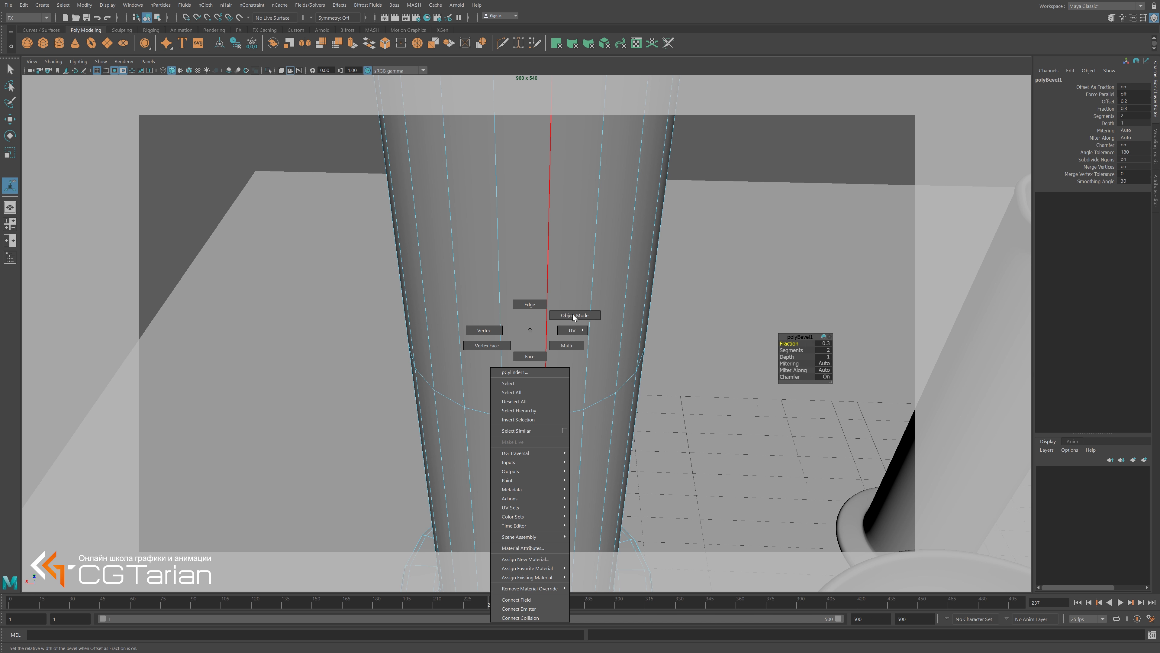
{"action": "key", "text": "q"}
{"action": "scroll", "coordinate": [483, 350], "scroll_direction": "down", "scroll_amount": 5}
{"action": "mouse_move", "coordinate": [482, 350]}
{"action": "left_mouse_down", "text": "alt"}
{"action": "mouse_move", "coordinate": [428, 300]}
{"action": "mouse_move", "coordinate": [510, 277]}
{"action": "left_mouse_up", "text": "alt"}
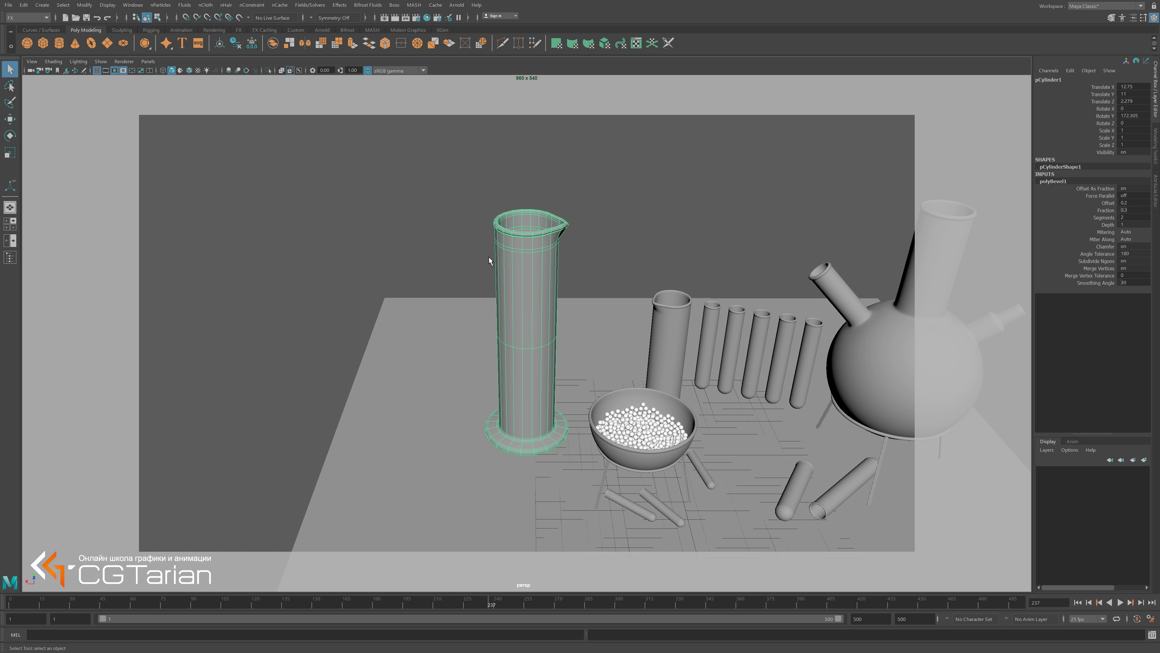
Turn X-Ray back on, deselect, and reframe the view on the whole lab scene.
{"action": "left_click", "coordinate": [53, 61]}
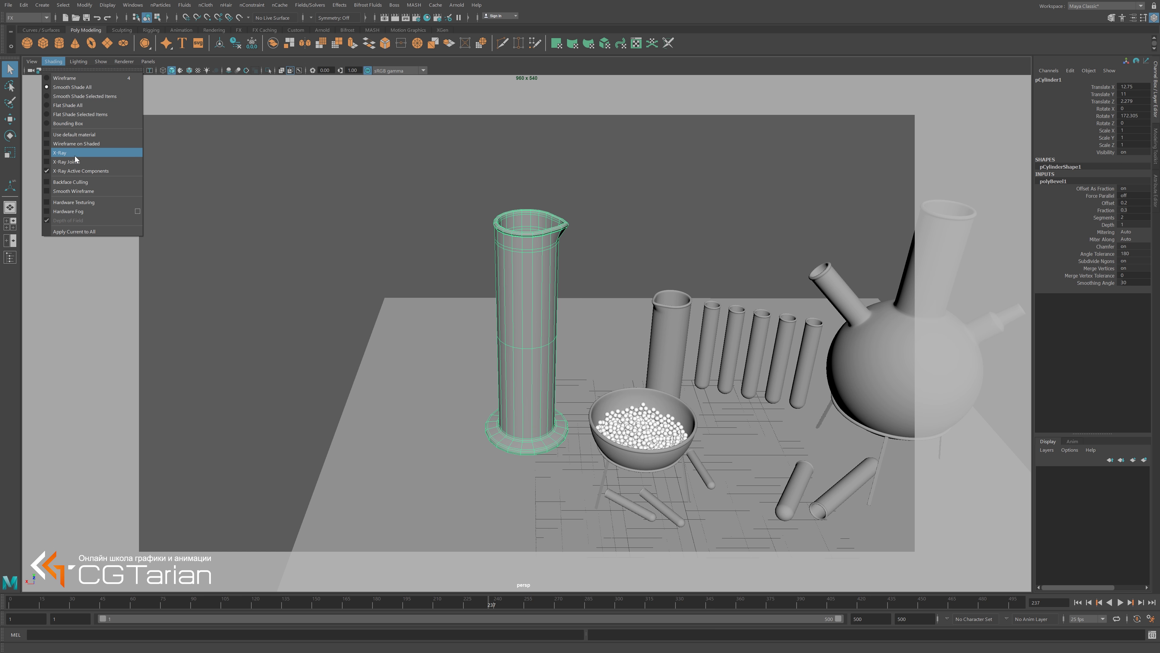
{"action": "left_click", "coordinate": [69, 153]}
{"action": "right_click_drag", "start_coordinate": [395, 177], "coordinate": [523, 271], "text": "alt"}
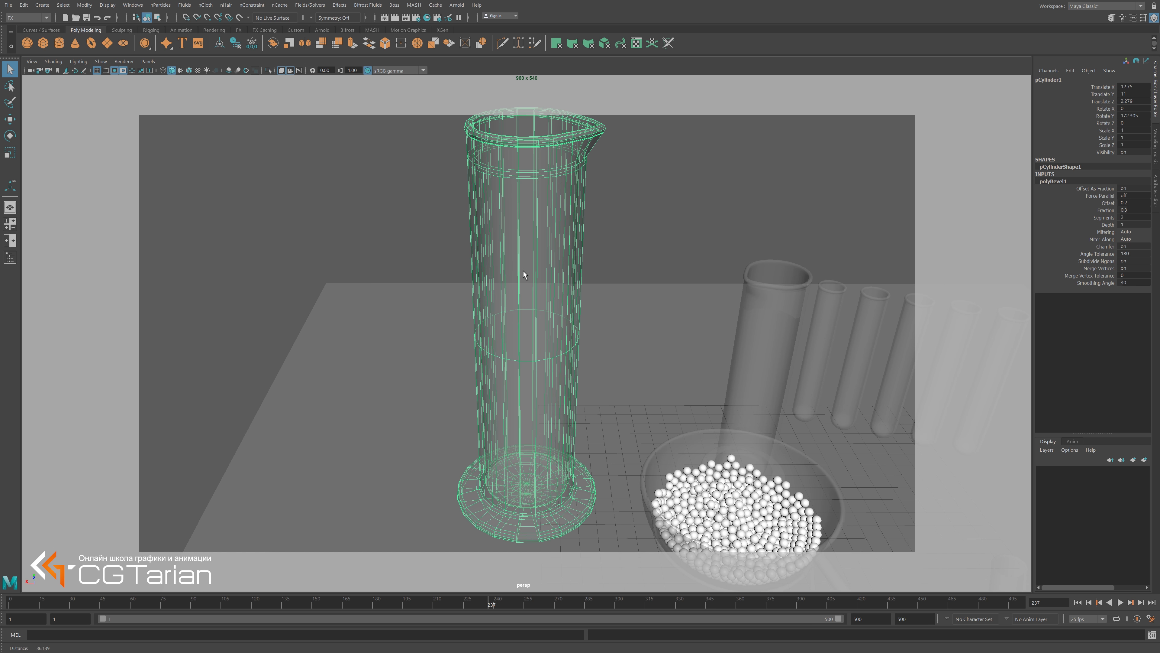
{"action": "middle_click_drag", "start_coordinate": [523, 270], "coordinate": [422, 249], "text": "alt"}
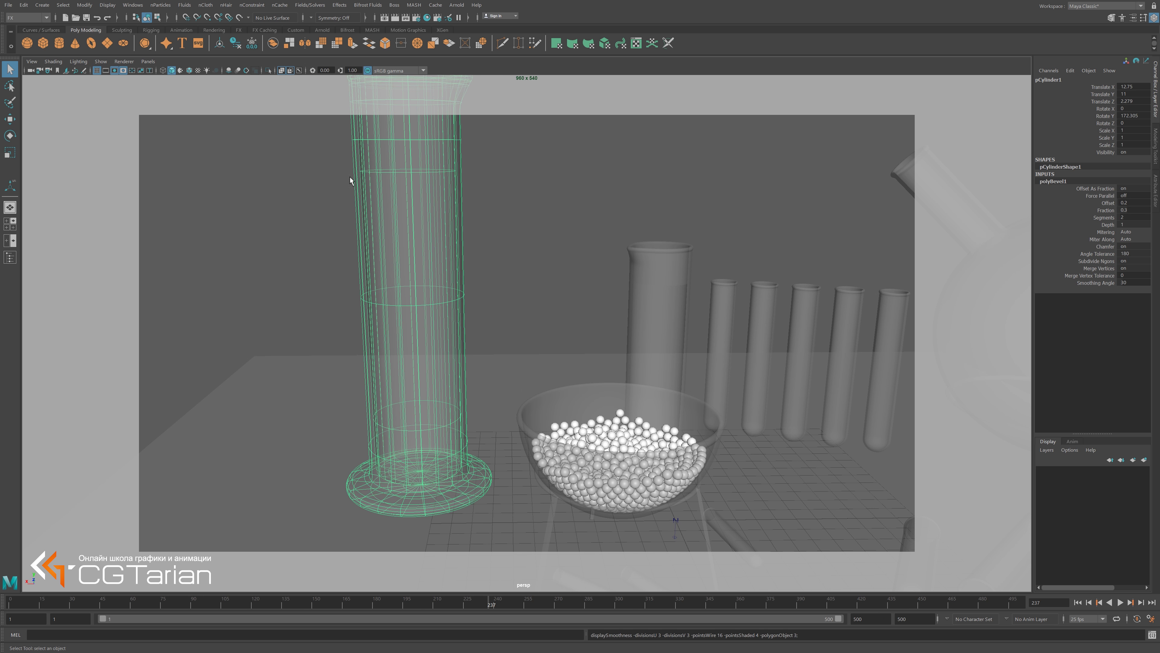
{"action": "left_click", "coordinate": [298, 184]}
{"action": "left_click_drag", "start_coordinate": [298, 184], "coordinate": [431, 297], "text": "alt"}
{"action": "right_click_drag", "start_coordinate": [432, 301], "coordinate": [359, 261], "text": "alt"}
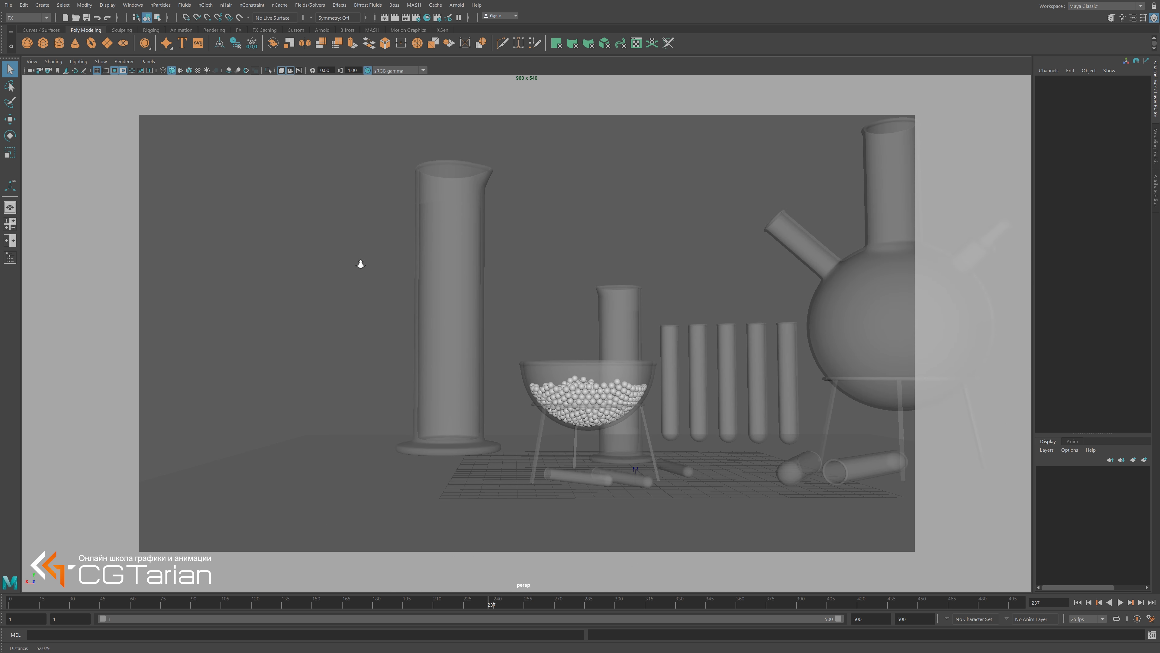
{"action": "scroll", "coordinate": [446, 427], "scroll_direction": "down", "scroll_amount": 2}
{"action": "right_click_drag", "start_coordinate": [444, 375], "coordinate": [451, 461], "text": "alt"}
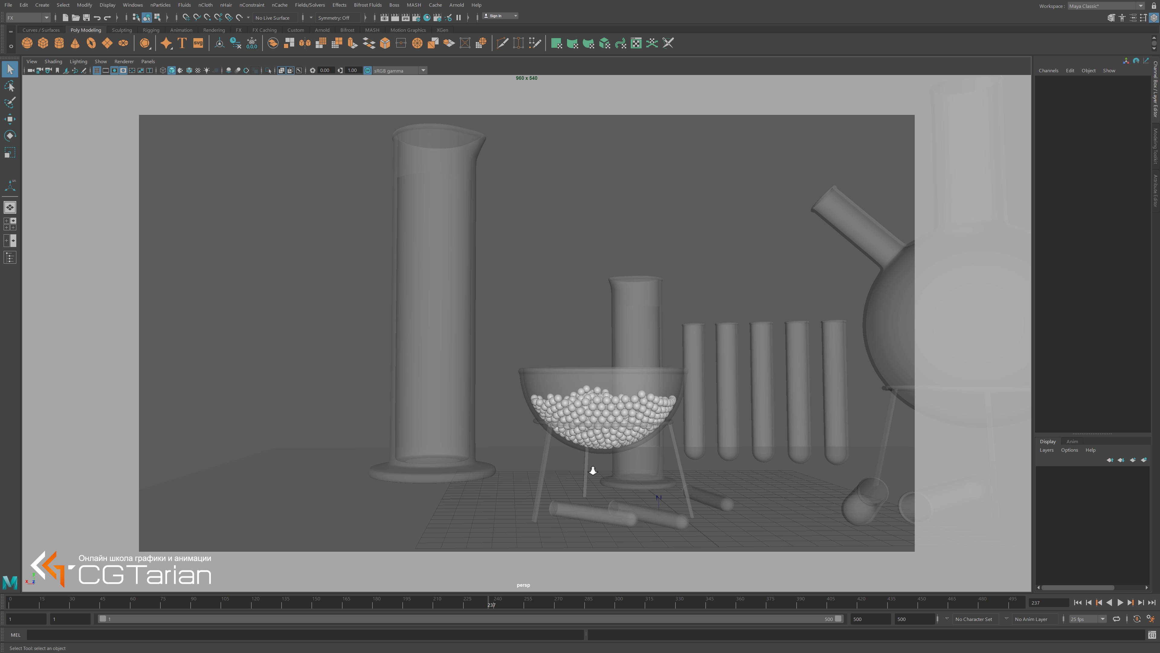
{"action": "mouse_move", "coordinate": [593, 469]}
{"action": "right_mouse_down", "text": "alt"}
{"action": "mouse_move", "coordinate": [546, 466]}
{"action": "mouse_move", "coordinate": [628, 333]}
{"action": "right_mouse_up", "text": "alt"}
Select the smaller graduated cylinder, turn off X-Ray, and zoom in on its interior.
{"action": "left_click", "coordinate": [628, 337]}
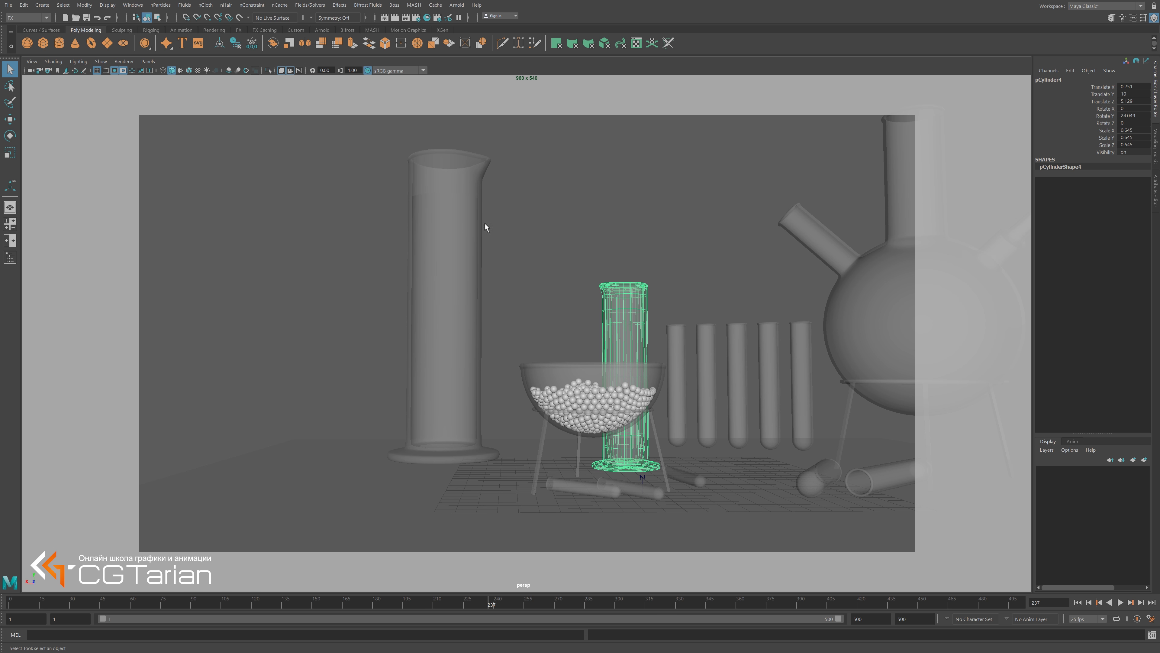
{"action": "mouse_move", "coordinate": [650, 312]}
{"action": "left_mouse_down", "text": "alt"}
{"action": "mouse_move", "coordinate": [654, 362]}
{"action": "mouse_move", "coordinate": [703, 324]}
{"action": "mouse_move", "coordinate": [623, 366]}
{"action": "left_mouse_up", "text": "alt"}
{"action": "scroll", "coordinate": [622, 366], "scroll_direction": "up", "scroll_amount": 2}
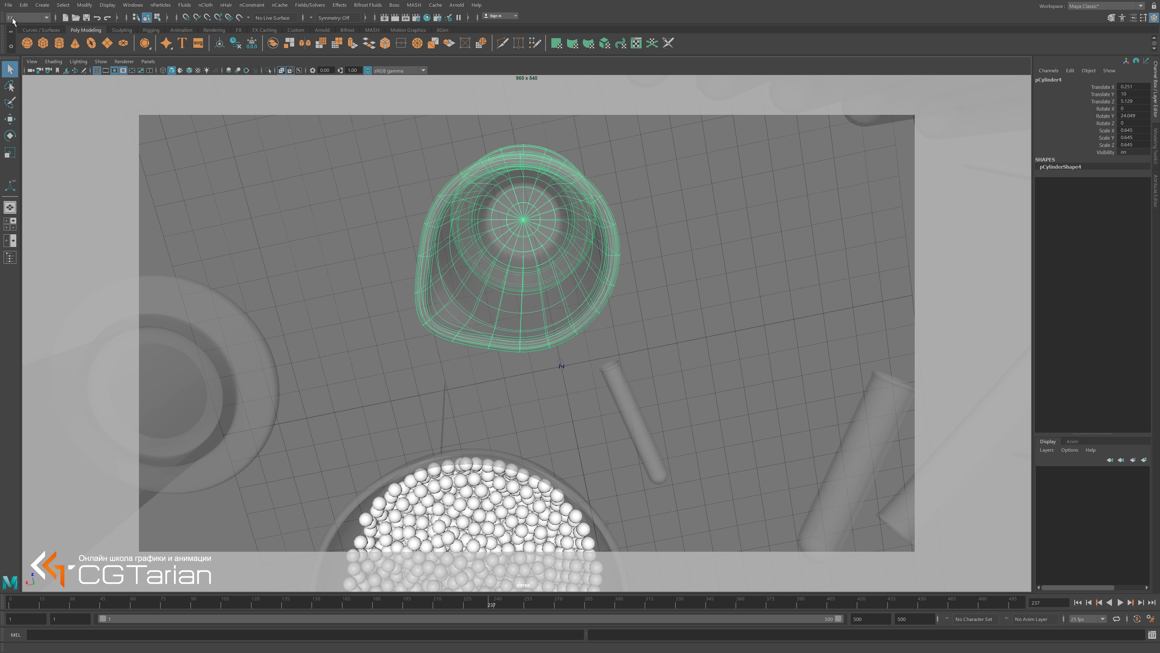
{"action": "left_click", "coordinate": [59, 62]}
{"action": "left_click", "coordinate": [98, 161]}
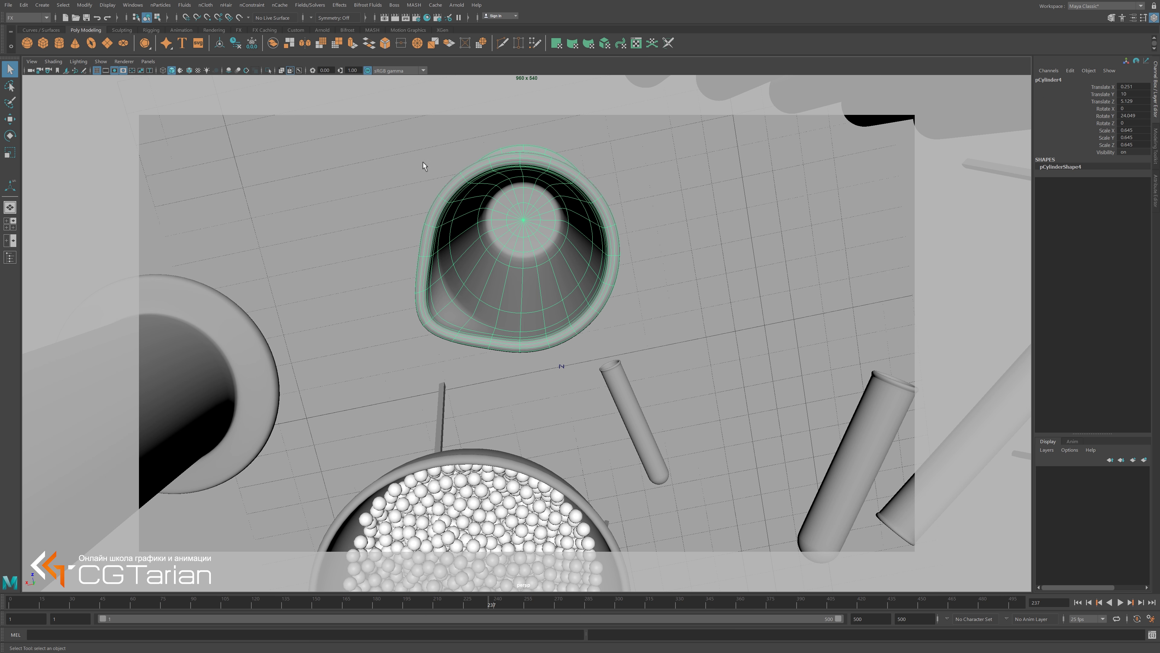
{"action": "scroll", "coordinate": [632, 311], "scroll_direction": "up", "scroll_amount": 3}
{"action": "scroll", "coordinate": [578, 256], "scroll_direction": "up", "scroll_amount": 2}
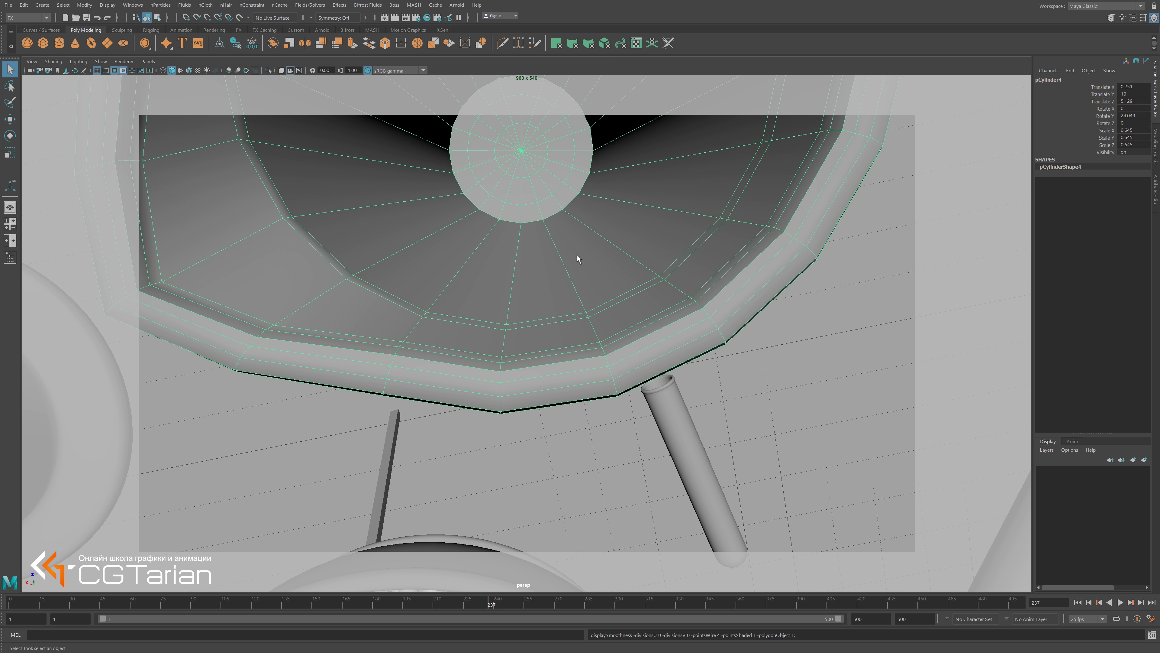
{"action": "scroll", "coordinate": [549, 230], "scroll_direction": "up", "scroll_amount": 2}
{"action": "scroll", "coordinate": [548, 230], "scroll_direction": "up", "scroll_amount": 2}
Bevel the smaller cylinder's inner floor rim with a fraction of 0.25.
{"action": "right_click_drag", "start_coordinate": [518, 233], "coordinate": [518, 206]}
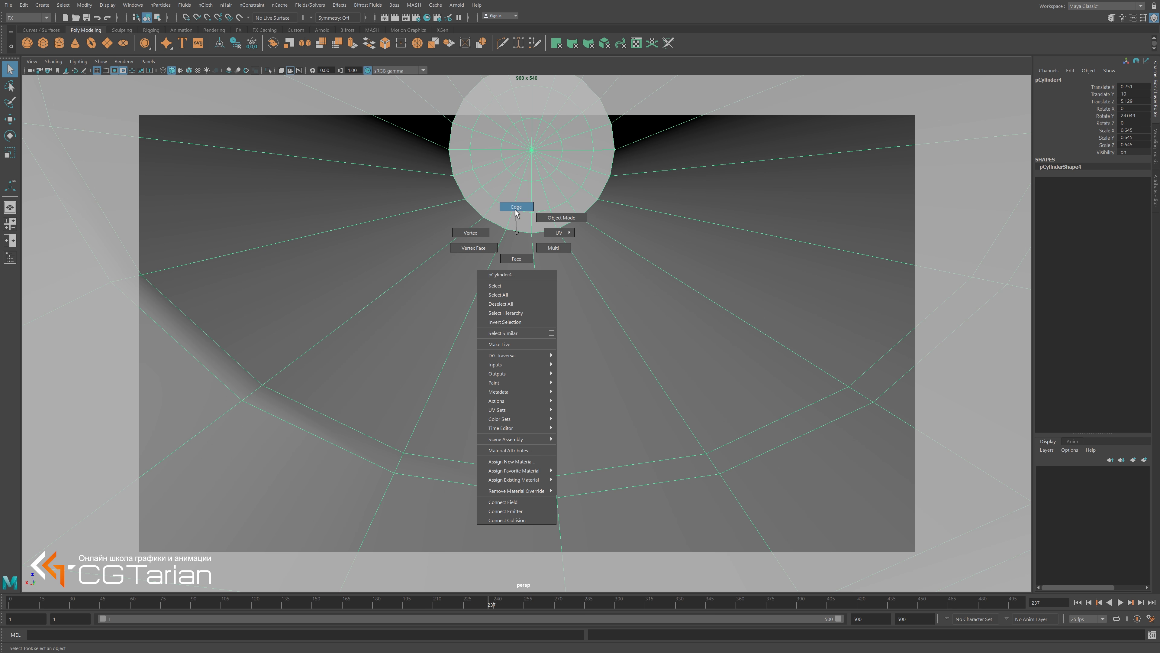
{"action": "left_click", "coordinate": [525, 236]}
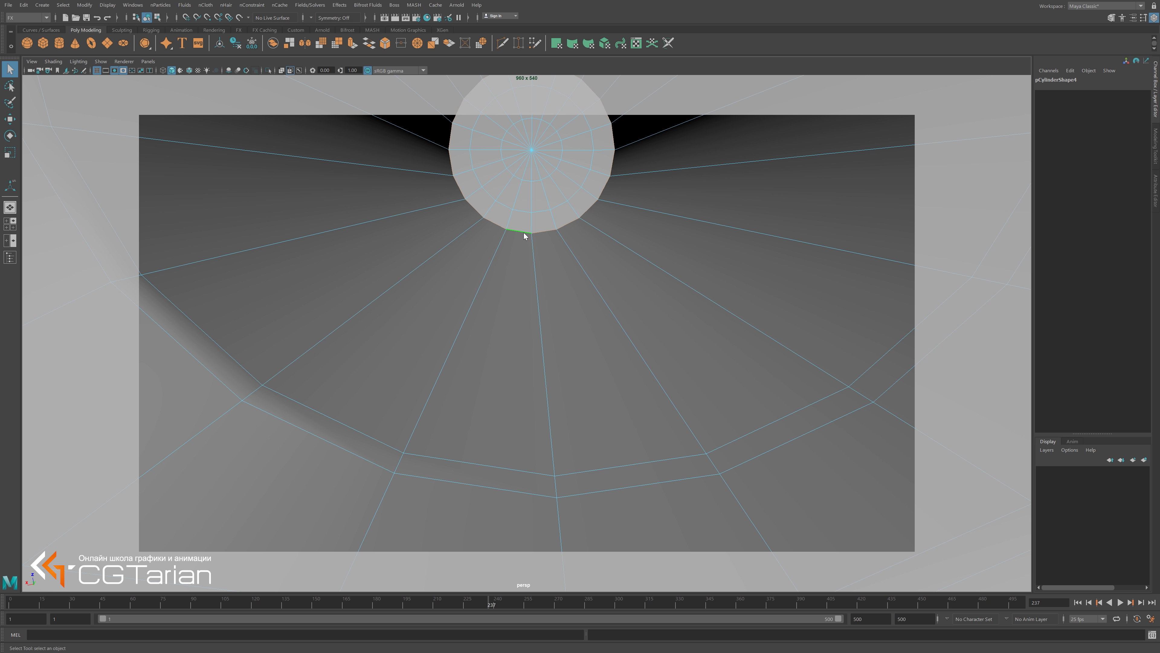
{"action": "right_click_drag", "start_coordinate": [525, 235], "coordinate": [571, 234], "text": "shift"}
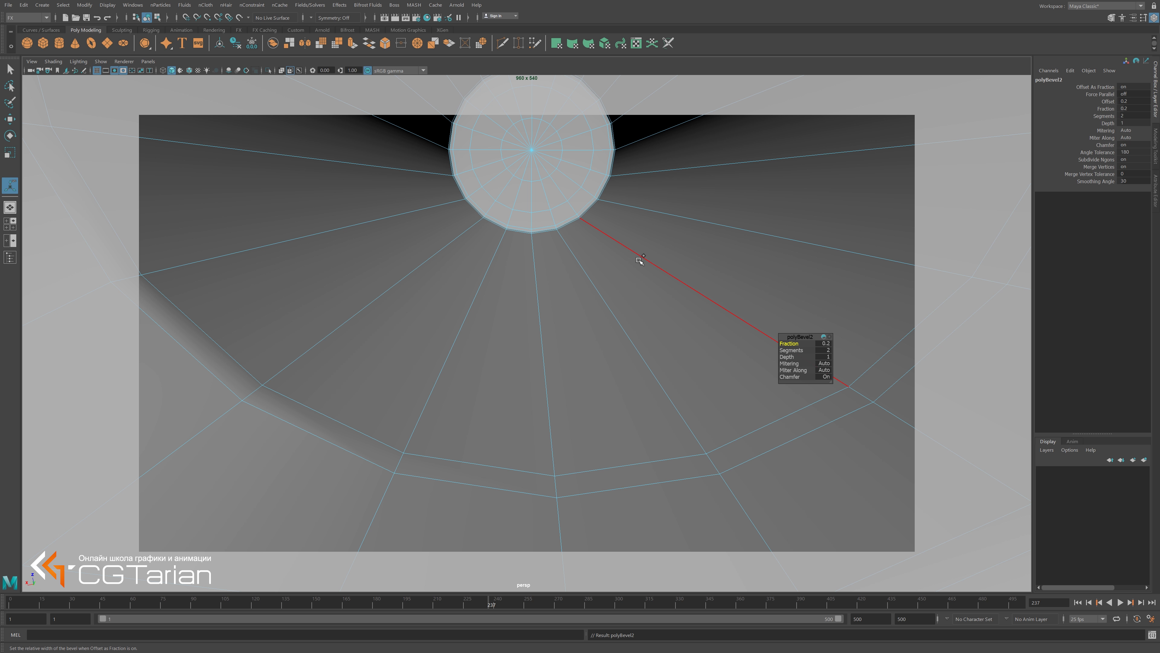
{"action": "left_click", "coordinate": [829, 343]}
{"action": "type", "text": "5"}
{"action": "key", "text": "Return"}
Return to object mode and zoom out to see the whole lab scene.
{"action": "right_click_drag", "start_coordinate": [612, 280], "coordinate": [655, 274]}
{"action": "scroll", "coordinate": [538, 313], "scroll_direction": "down", "scroll_amount": 10}
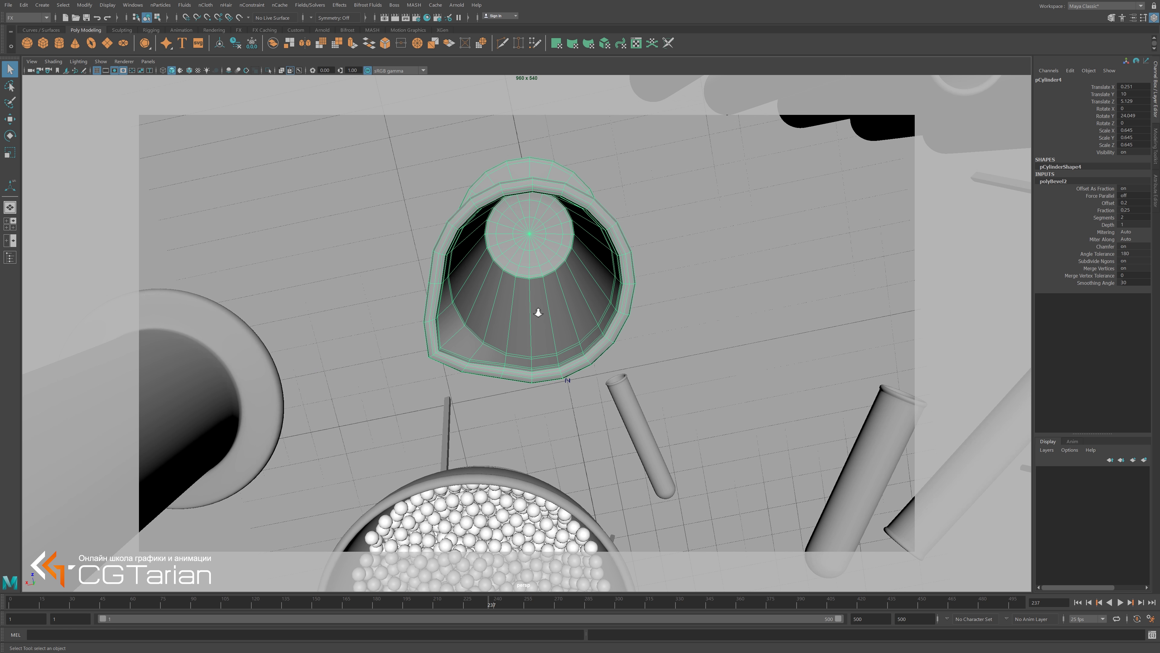
{"action": "left_click_drag", "start_coordinate": [538, 312], "coordinate": [666, 425], "text": "alt"}
{"action": "scroll", "coordinate": [665, 425], "scroll_direction": "down", "scroll_amount": 5}
{"action": "mouse_move", "coordinate": [448, 254]}
{"action": "left_mouse_down", "text": "alt"}
{"action": "mouse_move", "coordinate": [480, 330]}
{"action": "mouse_move", "coordinate": [555, 324]}
{"action": "left_mouse_up", "text": "alt"}
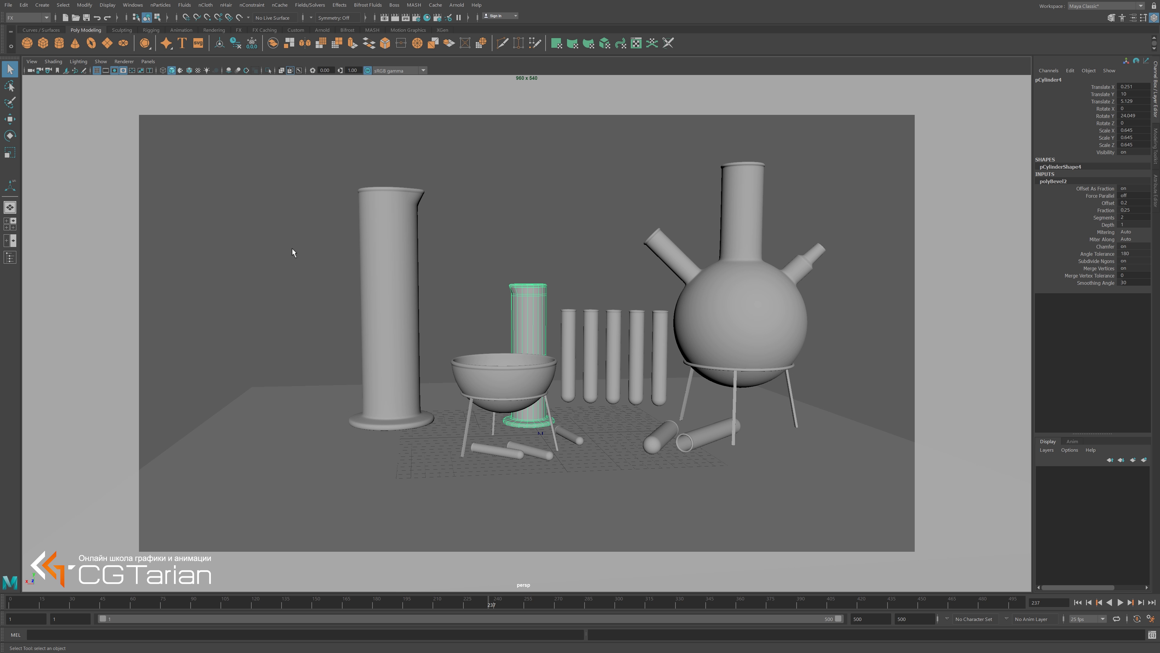
Rename pCylinder1 to Kolba01, duplicate it as Kolba02, and isolate the copy.
{"action": "left_click", "coordinate": [417, 298]}
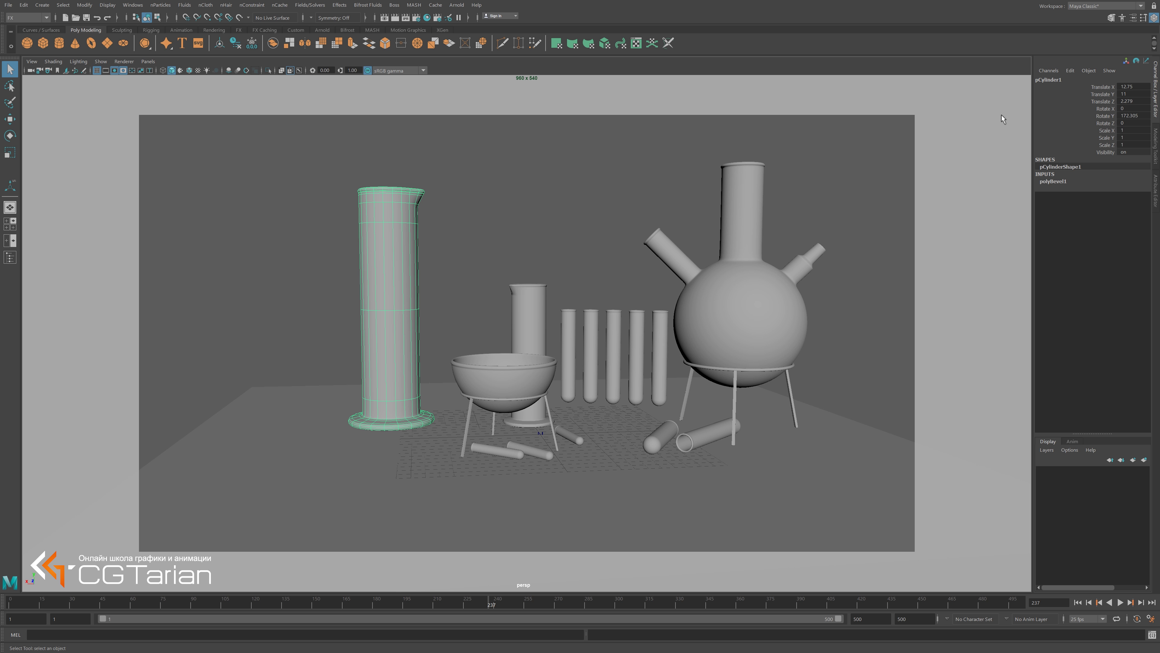
{"action": "left_click", "coordinate": [1061, 79]}
{"action": "type", "text": "Kolba02"}
{"action": "key", "text": "Return"}
{"action": "key", "text": "ctrl+d"}
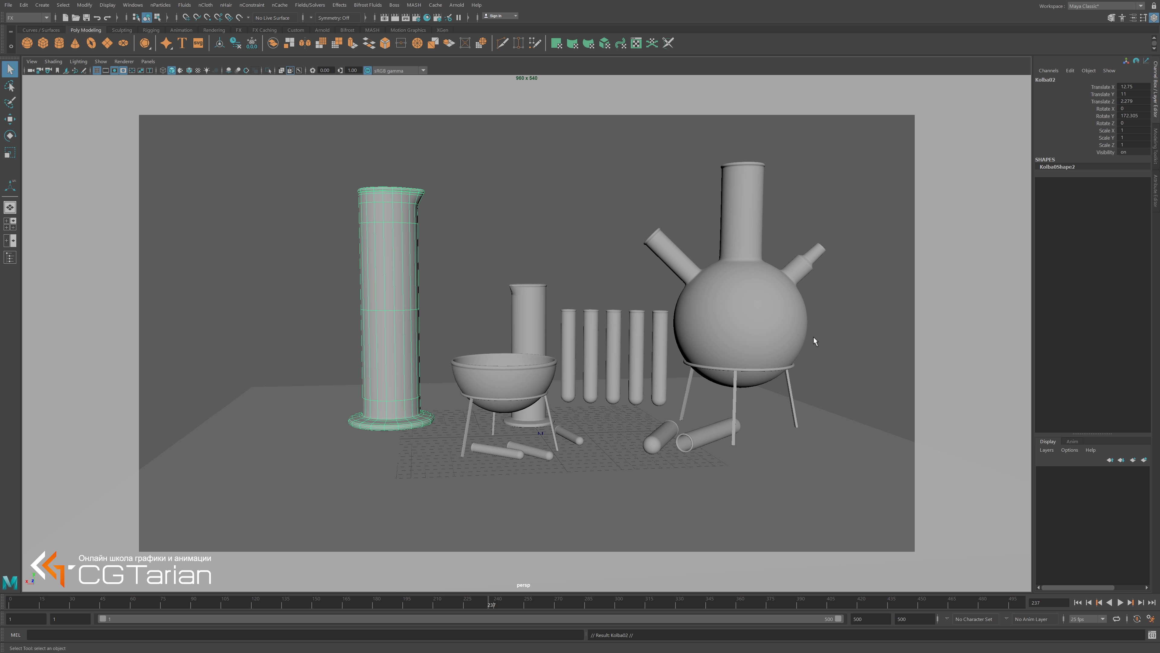
{"action": "key", "text": "ctrl+1"}
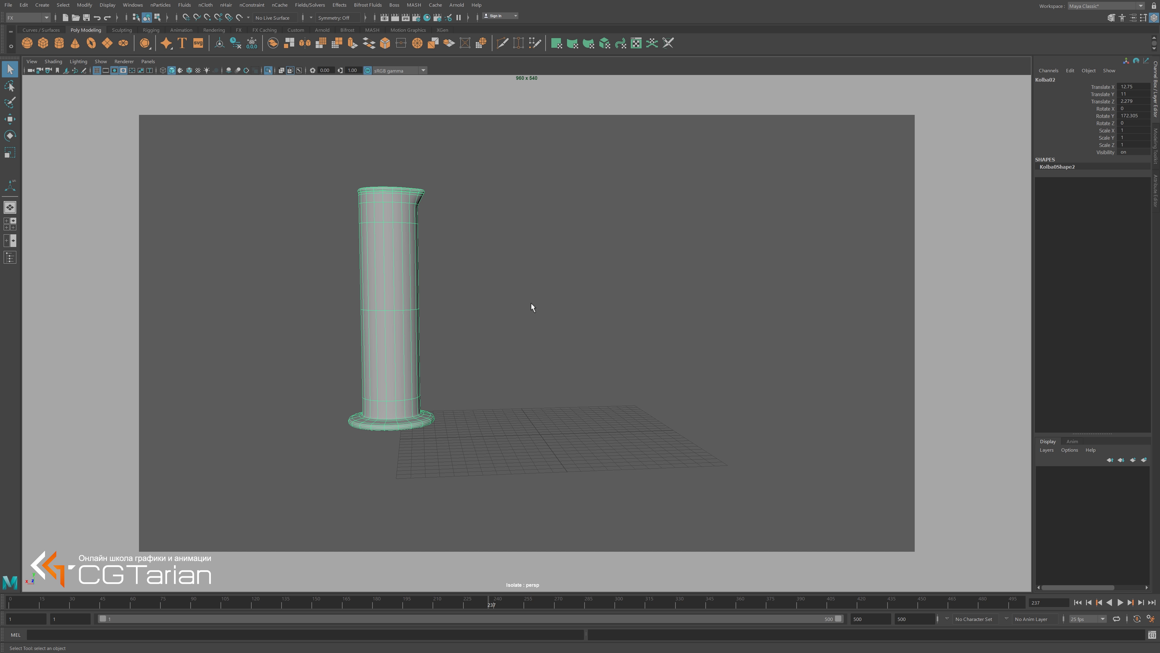
Turn off smooth preview and convert a base edge of Kolba02 to a face selection.
{"action": "mouse_move", "coordinate": [531, 307]}
{"action": "left_mouse_down", "text": "alt"}
{"action": "mouse_move", "coordinate": [482, 339]}
{"action": "mouse_move", "coordinate": [511, 350]}
{"action": "mouse_move", "coordinate": [614, 337]}
{"action": "mouse_move", "coordinate": [580, 392]}
{"action": "mouse_move", "coordinate": [573, 462]}
{"action": "mouse_move", "coordinate": [567, 421]}
{"action": "mouse_move", "coordinate": [564, 431]}
{"action": "left_mouse_up", "text": "alt"}
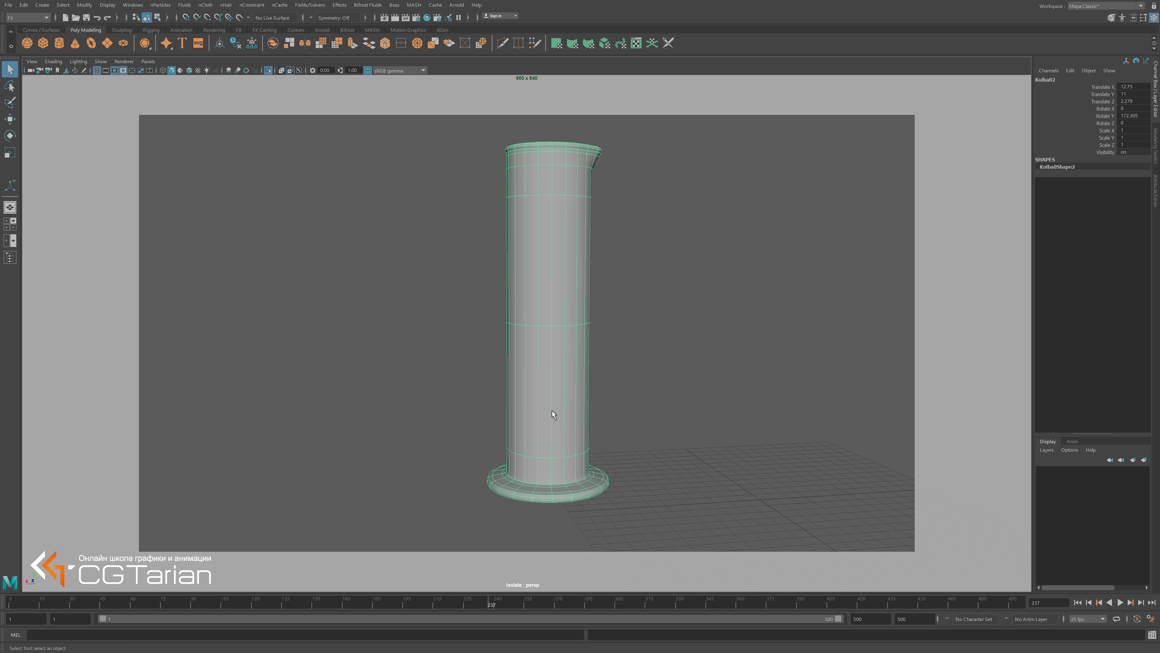
{"action": "key", "text": "1"}
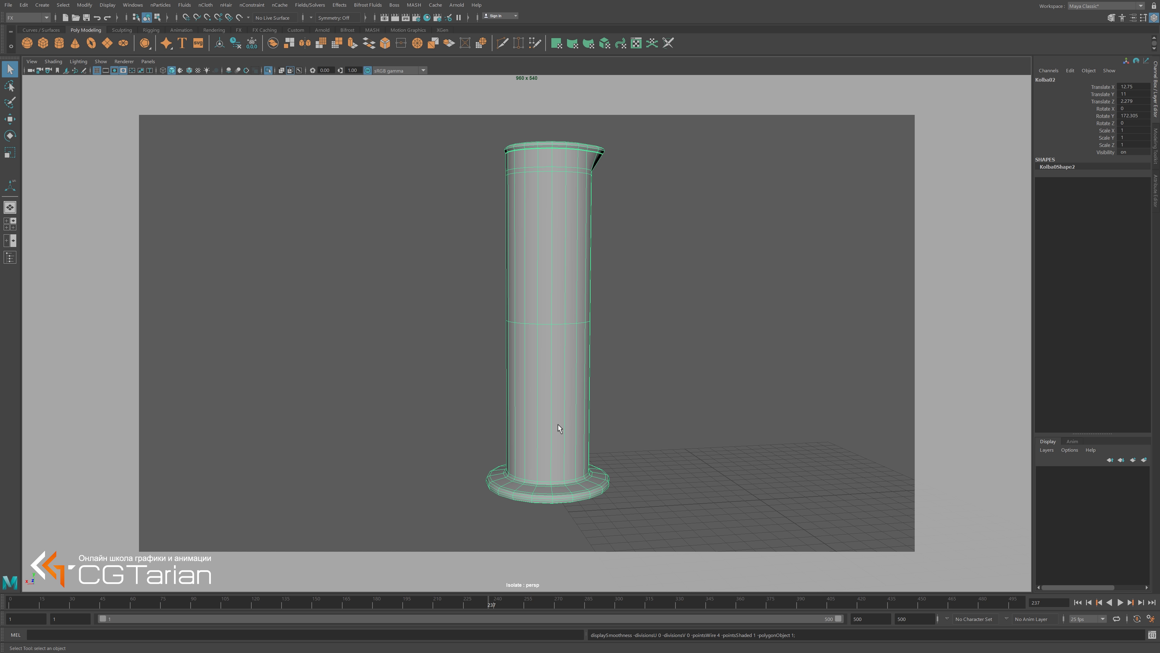
{"action": "right_click_drag", "start_coordinate": [559, 425], "coordinate": [558, 331]}
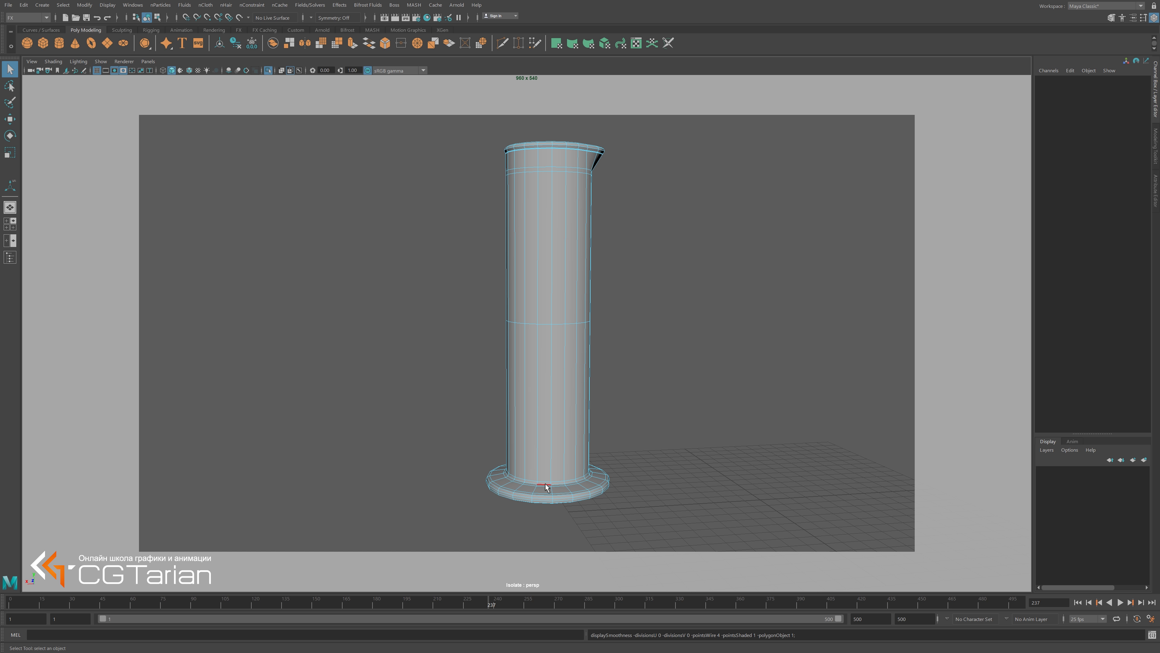
{"action": "left_click", "coordinate": [544, 488]}
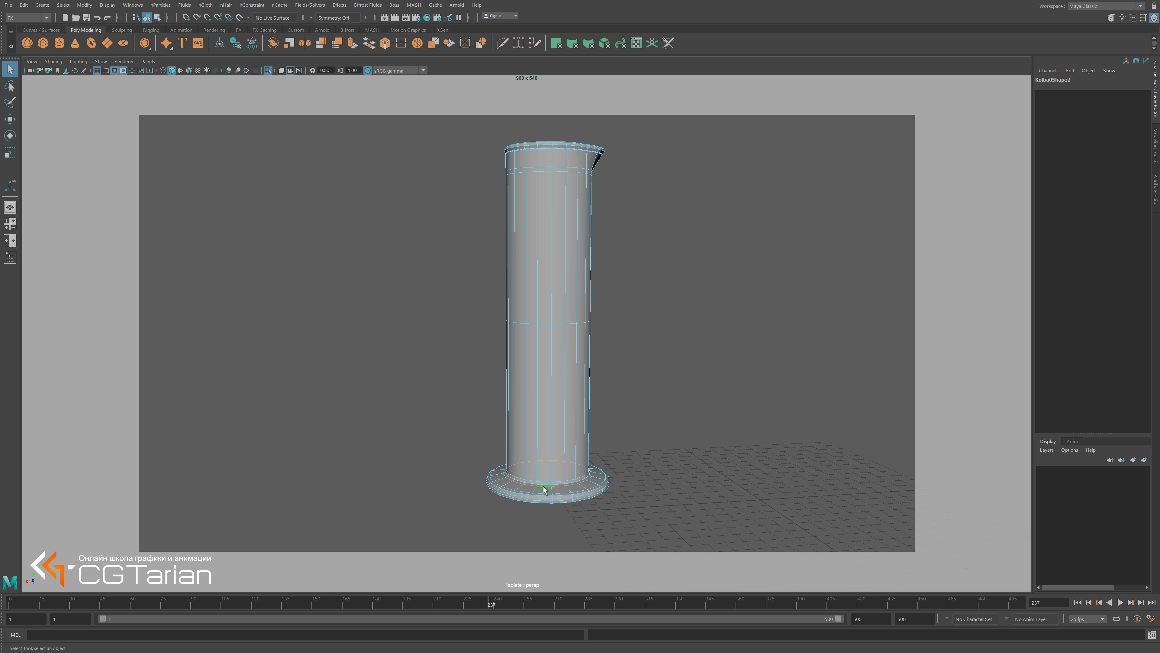
{"action": "right_click", "coordinate": [571, 475], "text": "ctrl"}
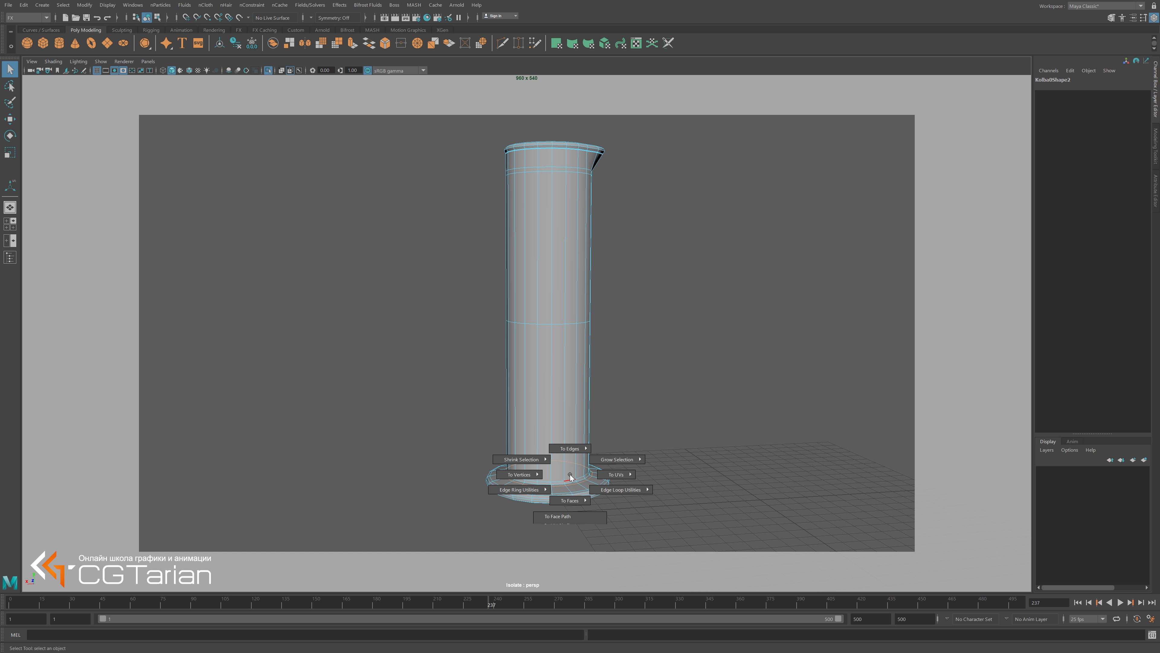
{"action": "right_click_drag", "start_coordinate": [571, 476], "coordinate": [571, 530], "text": "ctrl"}
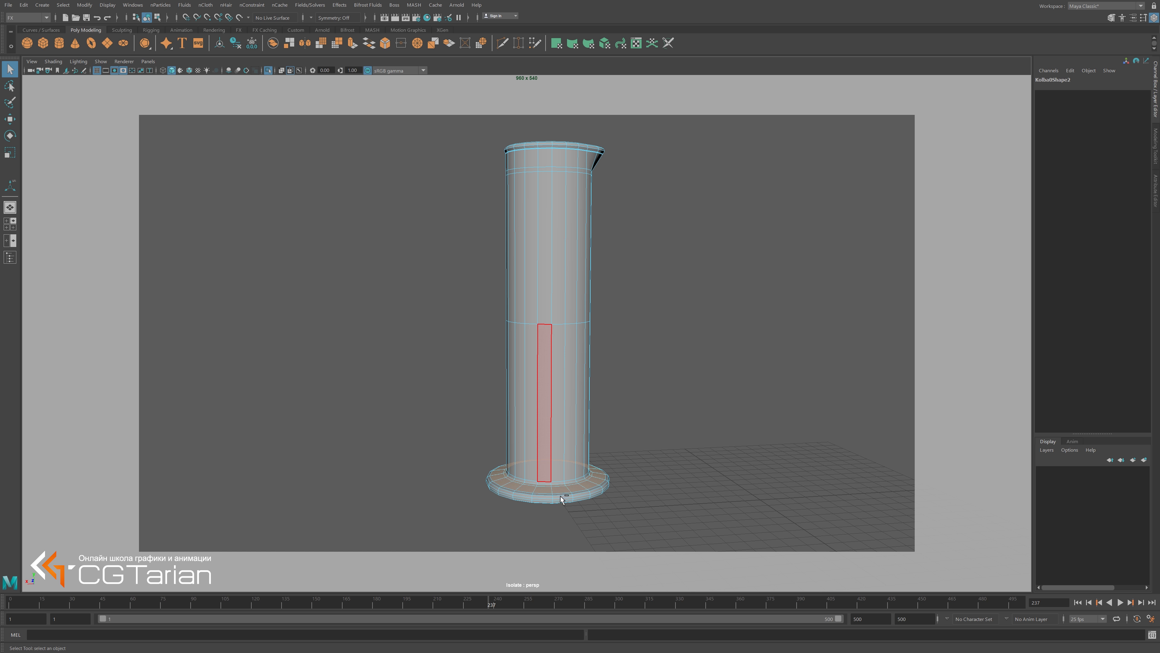
{"action": "right_click_drag", "start_coordinate": [562, 491], "coordinate": [593, 478], "text": "ctrl"}
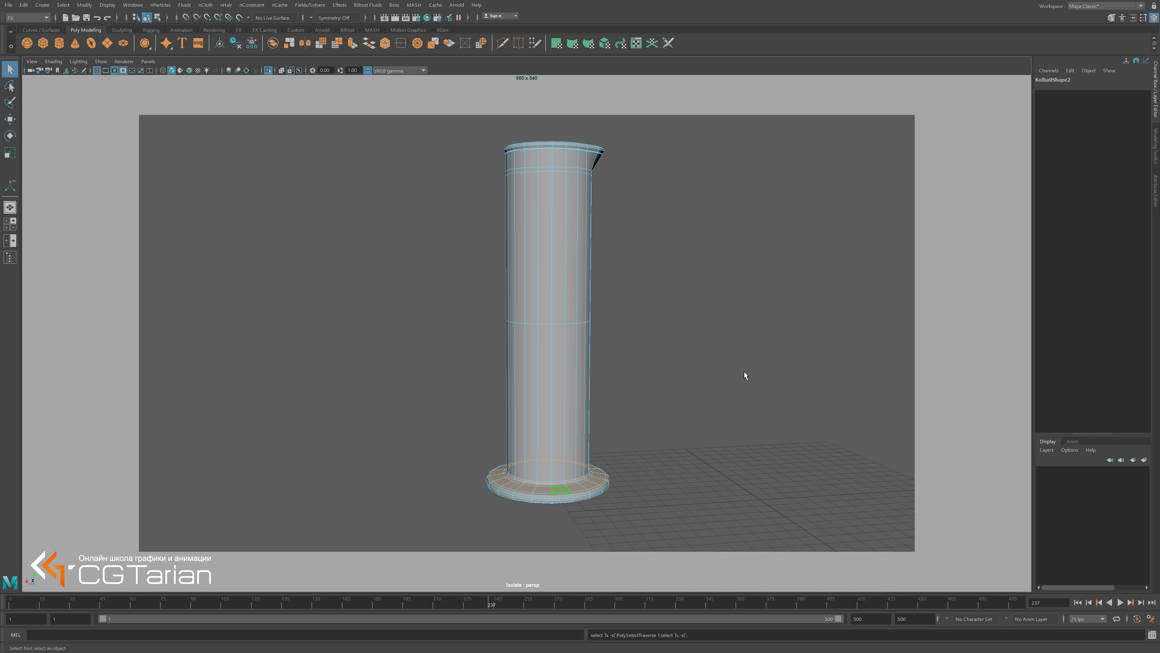
Grow the face selection up the outer wall onto the rim band.
{"action": "key", "text": "shift+period"}
{"action": "key", "text": "shift+period"}
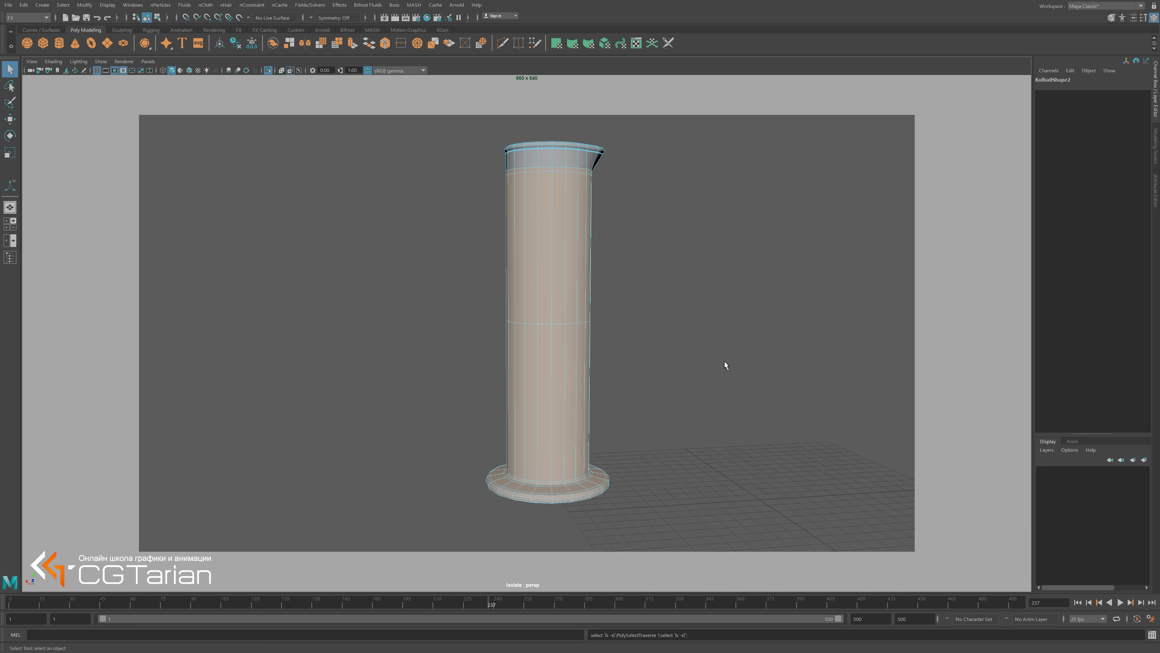
{"action": "left_click_drag", "start_coordinate": [613, 279], "coordinate": [614, 260], "text": "alt"}
{"action": "scroll", "coordinate": [666, 289], "scroll_direction": "up", "scroll_amount": 5}
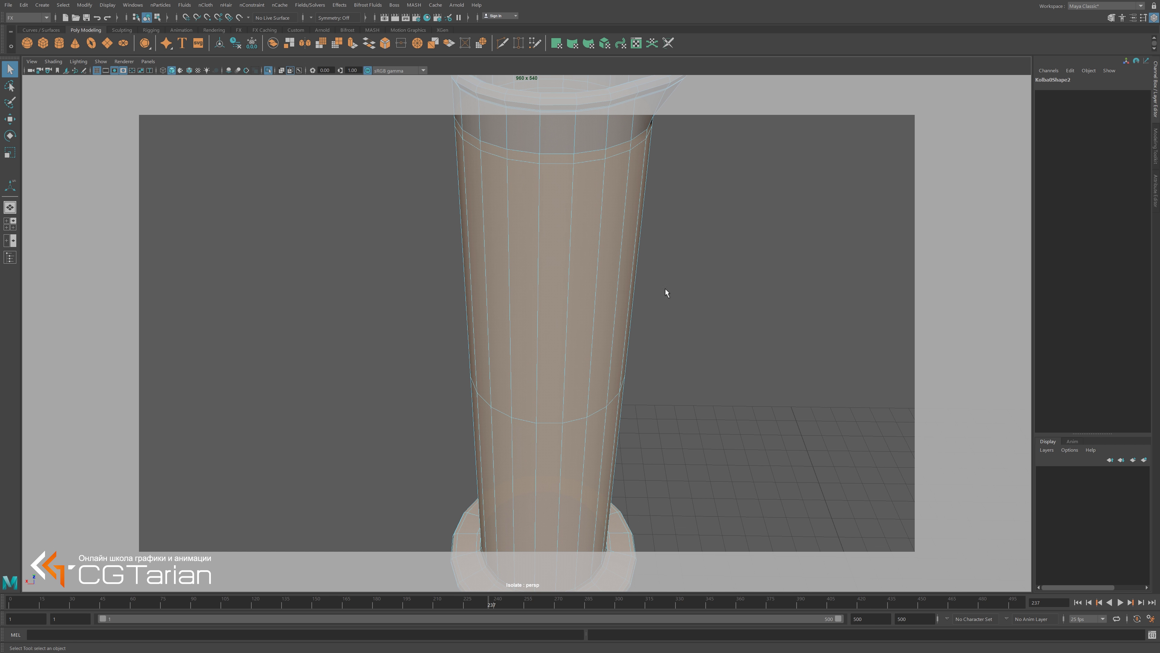
{"action": "scroll", "coordinate": [666, 293], "scroll_direction": "down", "scroll_amount": 5}
{"action": "scroll", "coordinate": [695, 384], "scroll_direction": "up", "scroll_amount": 1}
{"action": "scroll", "coordinate": [655, 229], "scroll_direction": "up", "scroll_amount": 2}
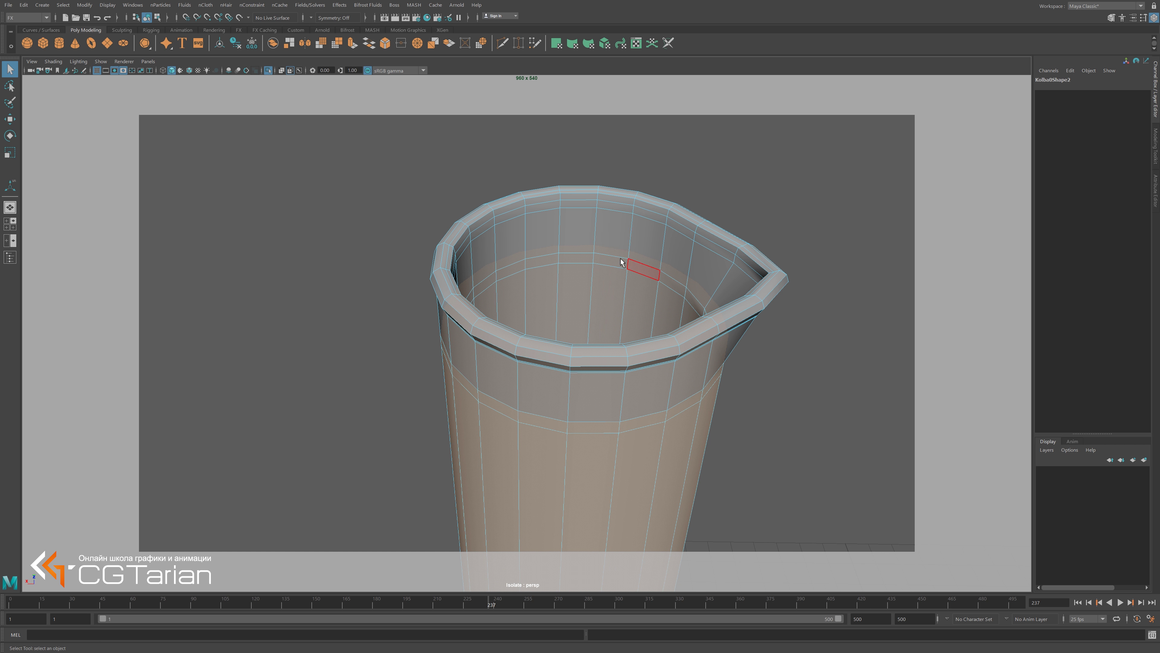
{"action": "key", "text": "1"}
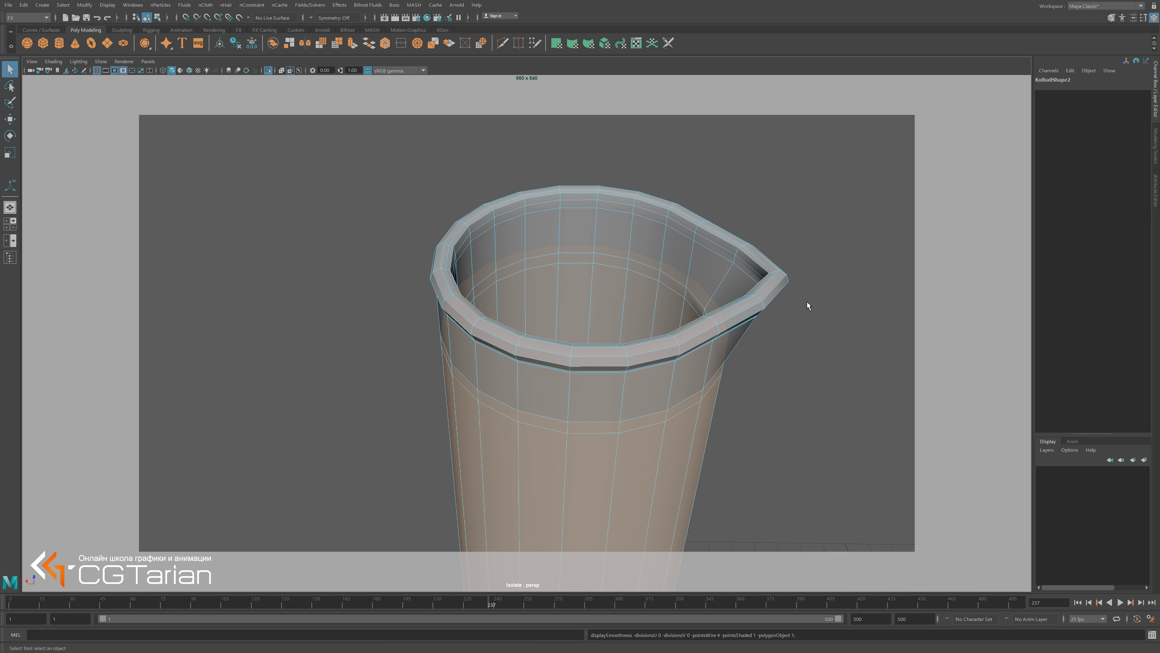
{"action": "key", "text": "shift+period"}
{"action": "key", "text": "shift+period"}
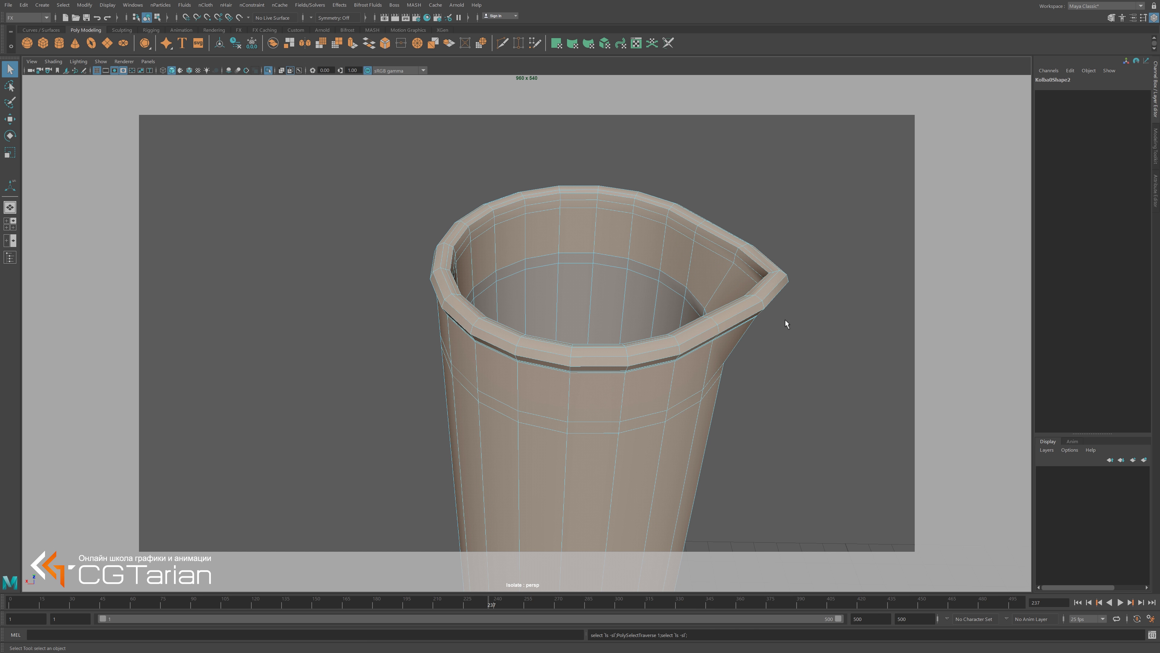
Delete the selected outer faces and rim, then frame the remaining tube in object mode.
{"action": "key", "text": "Delete"}
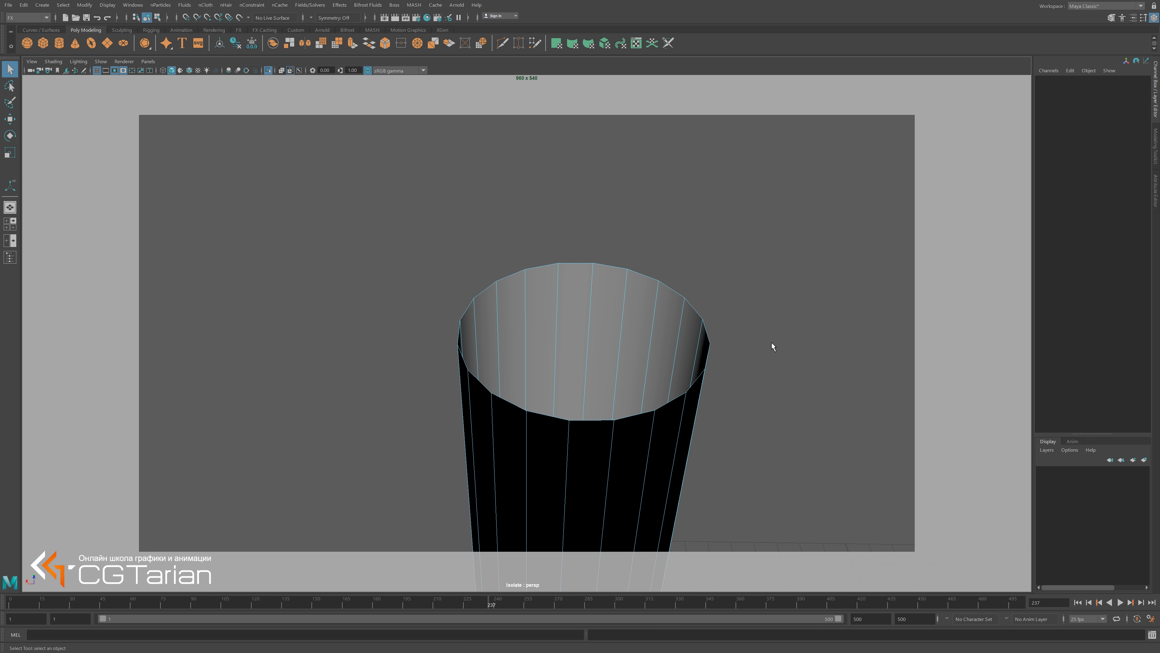
{"action": "mouse_move", "coordinate": [783, 442]}
{"action": "right_mouse_down", "text": "alt"}
{"action": "mouse_move", "coordinate": [389, 233]}
{"action": "mouse_move", "coordinate": [576, 405]}
{"action": "right_mouse_up", "text": "alt"}
{"action": "right_click", "coordinate": [575, 404]}
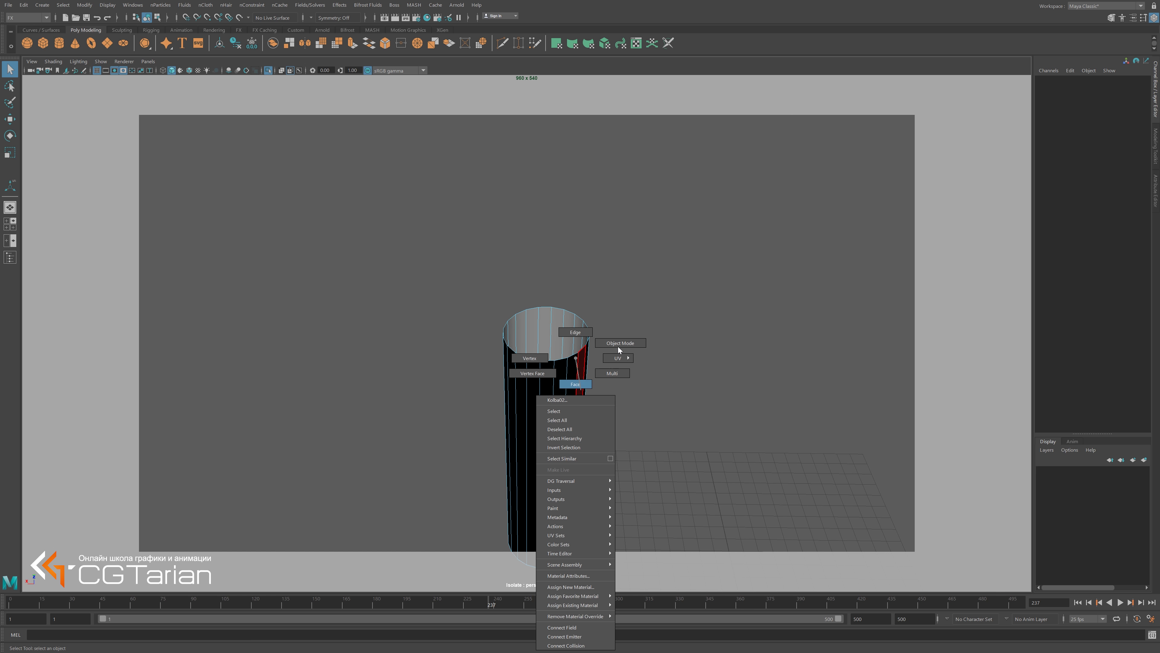
{"action": "left_click", "coordinate": [537, 402]}
{"action": "key", "text": "f"}
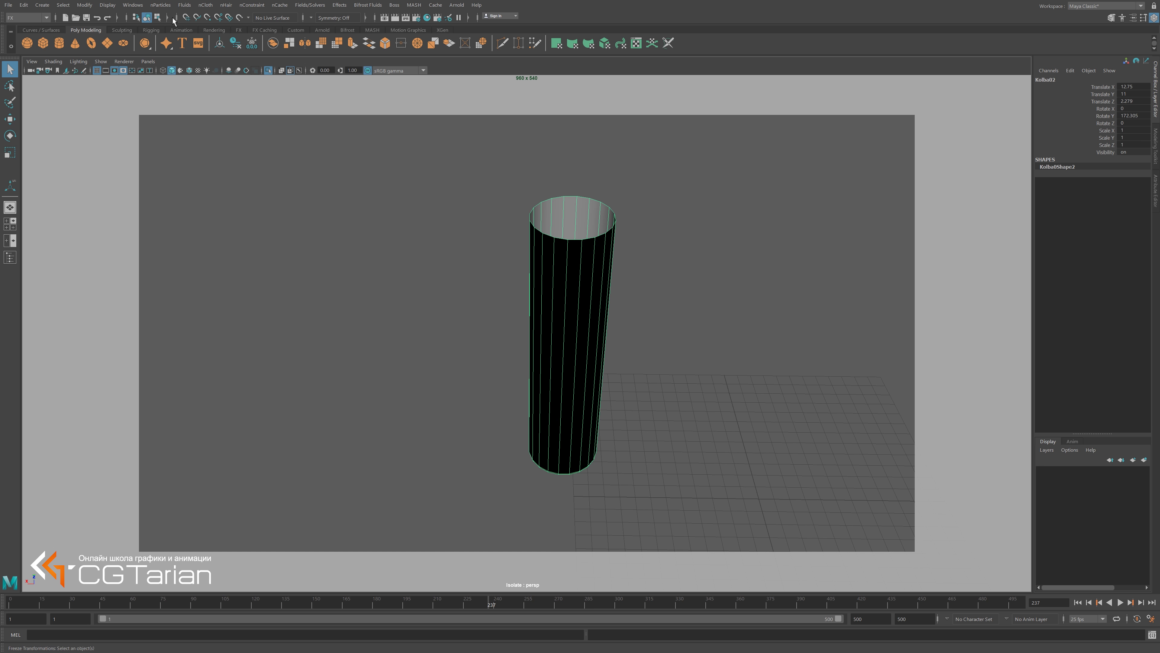
Reverse the tube's normals via Modeling menu set > Mesh Display > Reverse.
{"action": "left_click", "coordinate": [36, 19]}
{"action": "left_click", "coordinate": [26, 30]}
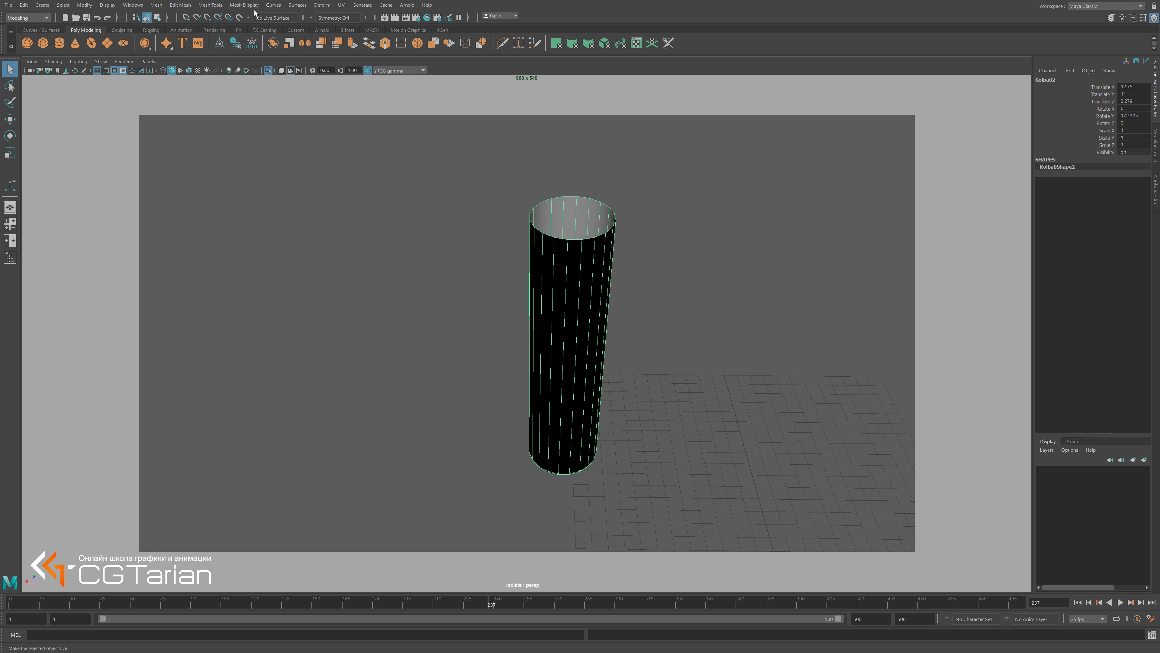
{"action": "left_click", "coordinate": [244, 4]}
{"action": "left_click", "coordinate": [269, 46]}
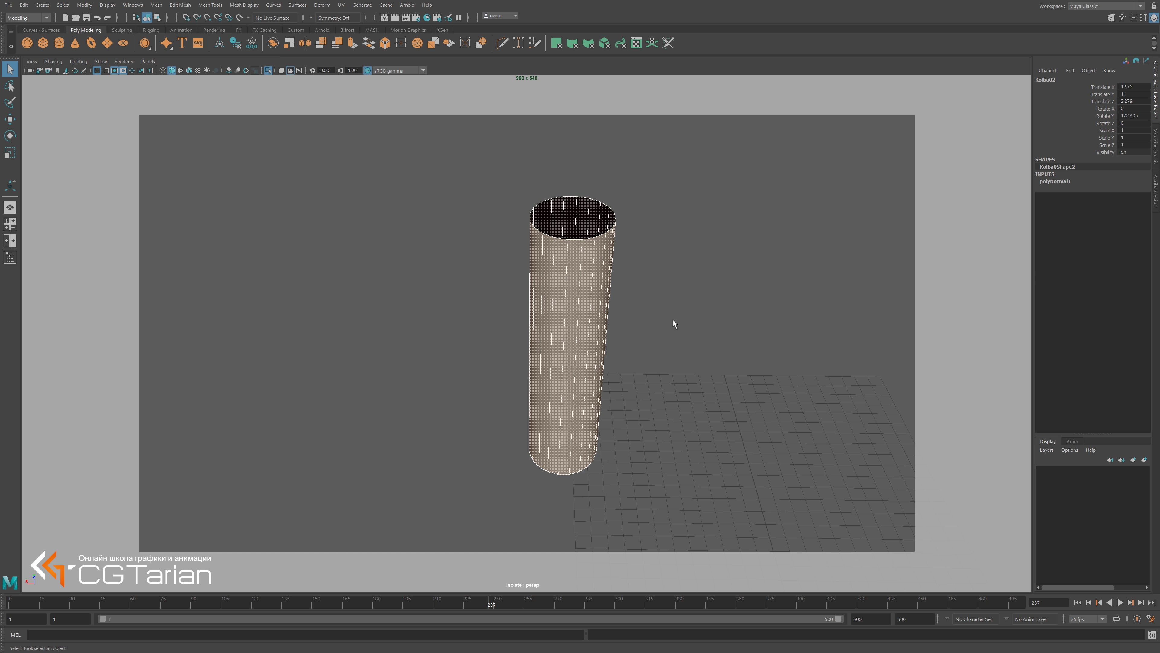
Deselect the tube, switch to Edge mode, and zoom in on its top.
{"action": "left_click", "coordinate": [658, 296]}
{"action": "mouse_move", "coordinate": [666, 298]}
{"action": "left_mouse_down", "text": "alt"}
{"action": "mouse_move", "coordinate": [660, 319]}
{"action": "mouse_move", "coordinate": [619, 301]}
{"action": "left_mouse_up", "text": "alt"}
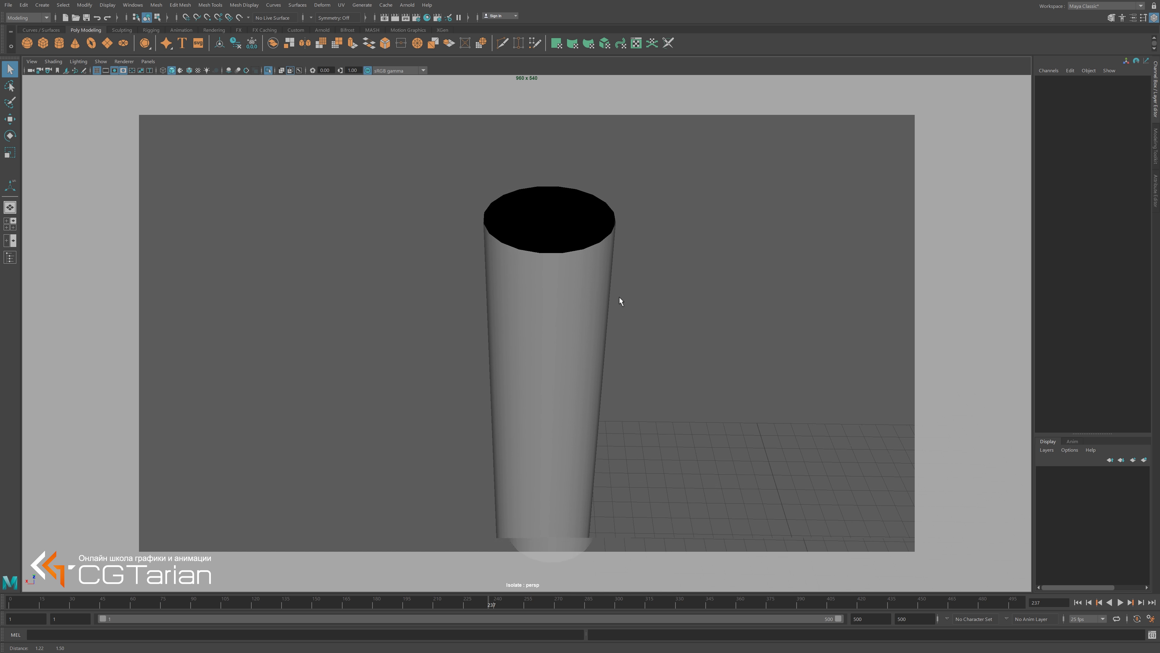
{"action": "right_click", "coordinate": [594, 278]}
{"action": "left_click", "coordinate": [588, 254]}
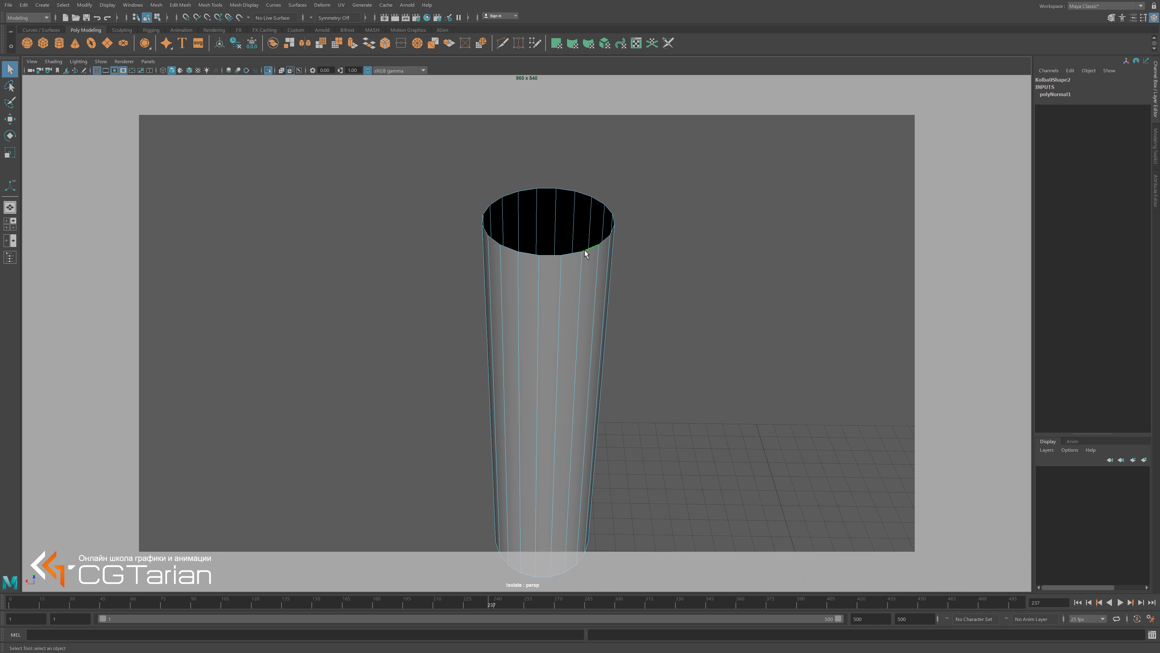
{"action": "scroll", "coordinate": [625, 266], "scroll_direction": "up", "scroll_amount": 1}
{"action": "scroll", "coordinate": [613, 310], "scroll_direction": "up", "scroll_amount": 1}
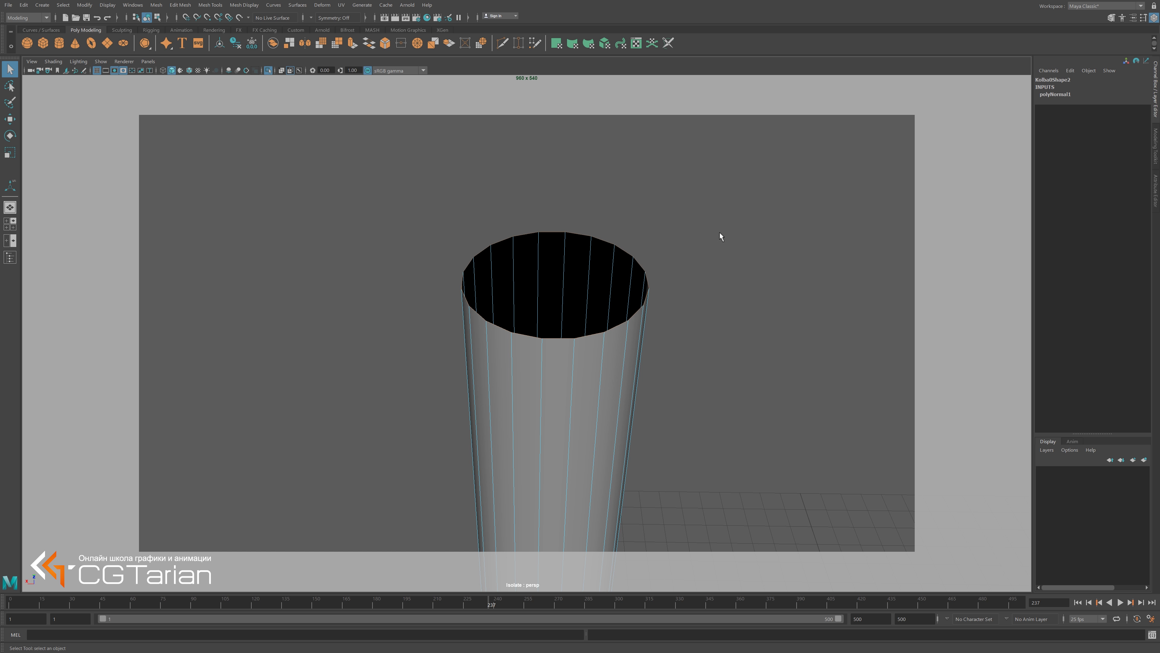
Extrude the top rim edge loop and scale it inward to 0.15.
{"action": "double_click", "coordinate": [642, 328]}
{"action": "right_click", "coordinate": [641, 329], "text": "shift"}
{"action": "left_click", "coordinate": [627, 286]}
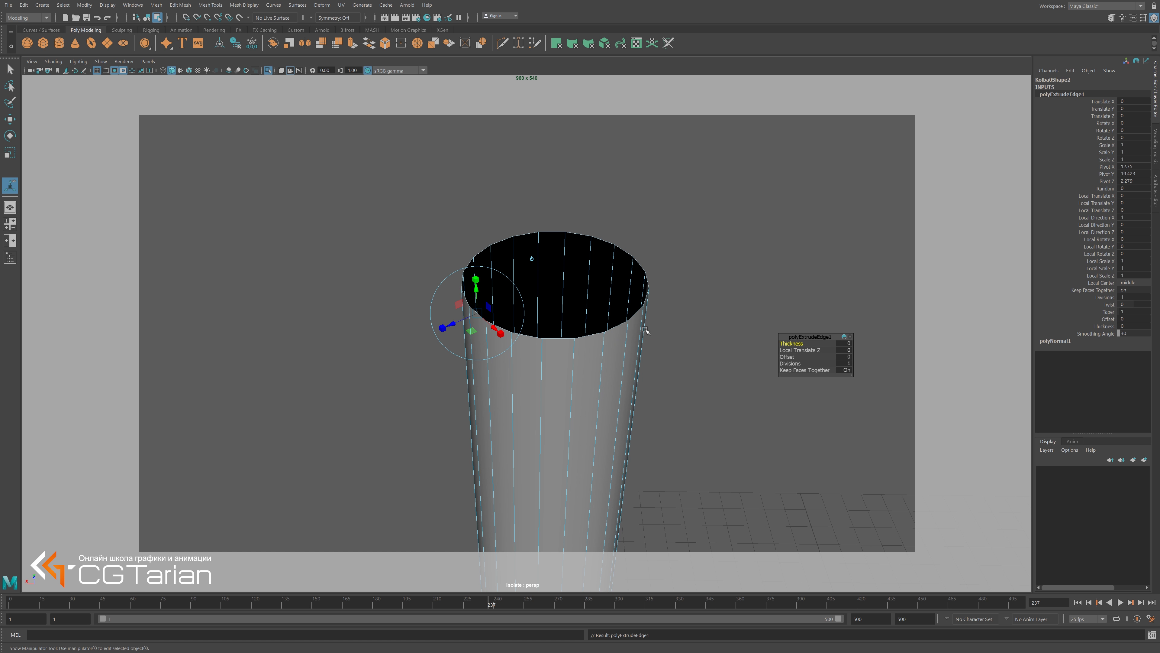
{"action": "left_click", "coordinate": [531, 258]}
{"action": "left_click", "coordinate": [556, 245]}
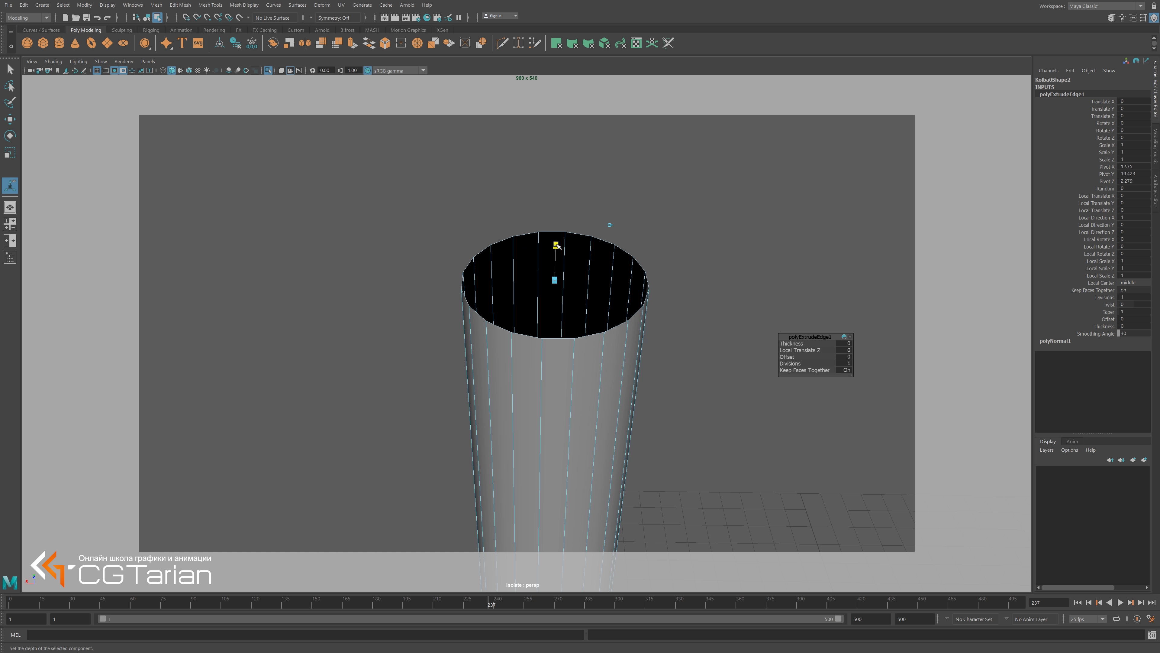
{"action": "left_click_drag", "start_coordinate": [554, 280], "coordinate": [549, 282]}
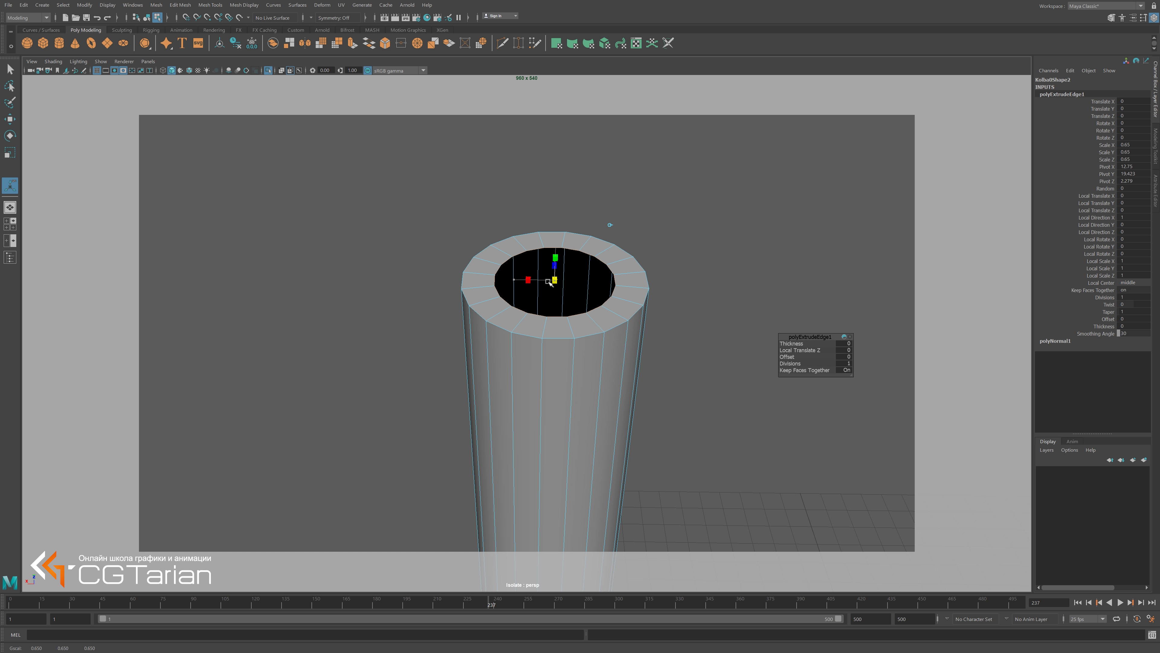
{"action": "left_click_drag", "start_coordinate": [549, 282], "coordinate": [536, 281]}
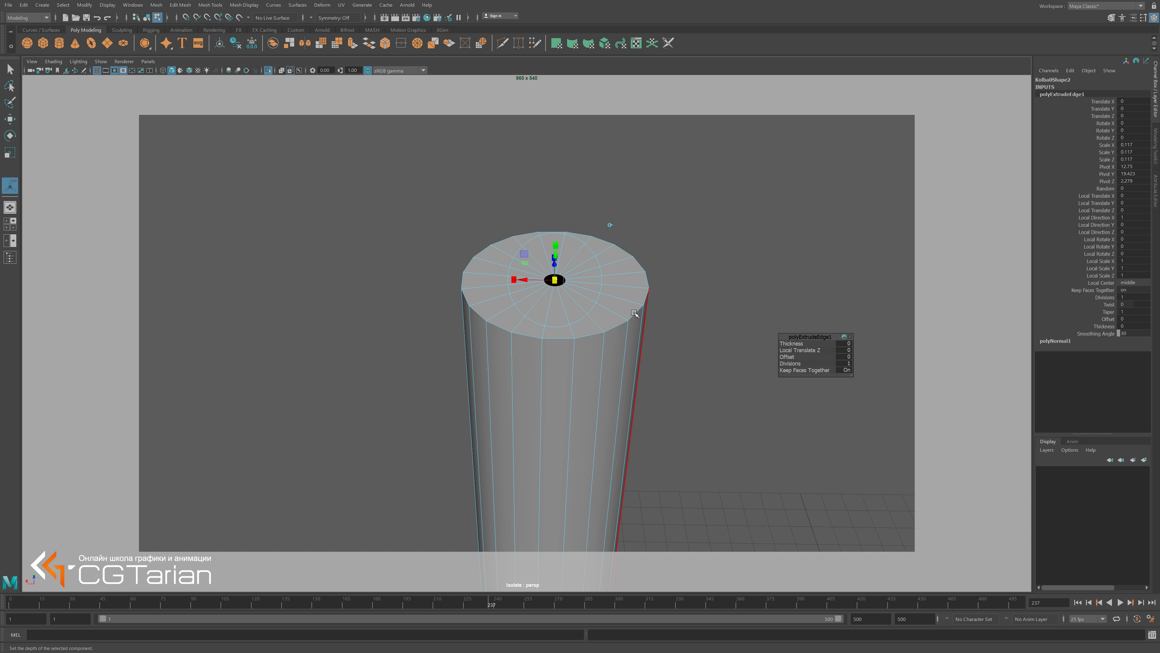
Convert the inner ring to vertices and merge them to the centre, closing the cap.
{"action": "scroll", "coordinate": [645, 294], "scroll_direction": "up", "scroll_amount": 3}
{"action": "left_click_drag", "start_coordinate": [679, 365], "coordinate": [803, 364], "text": "alt"}
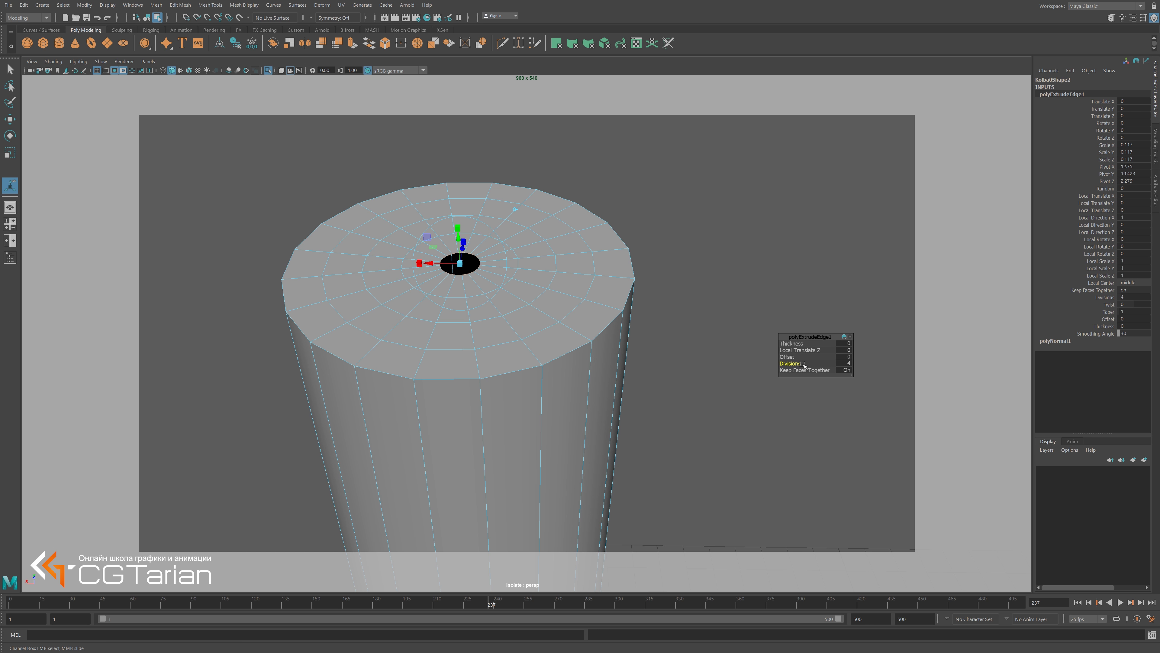
{"action": "key", "text": "t"}
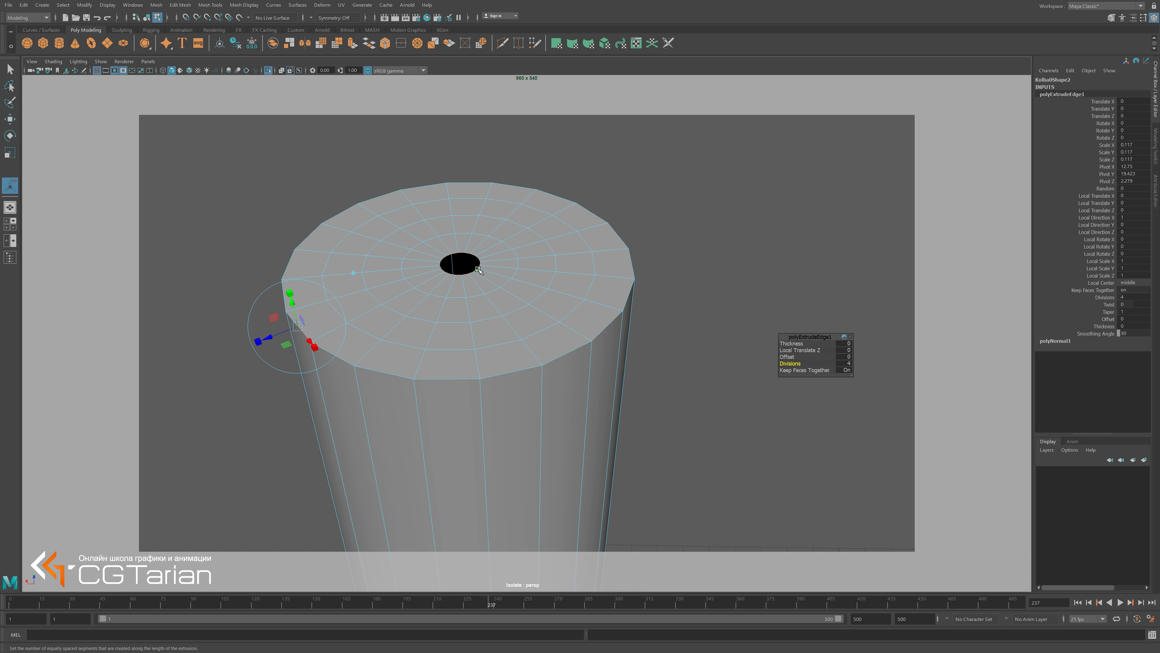
{"action": "right_click", "coordinate": [479, 270], "text": "ctrl"}
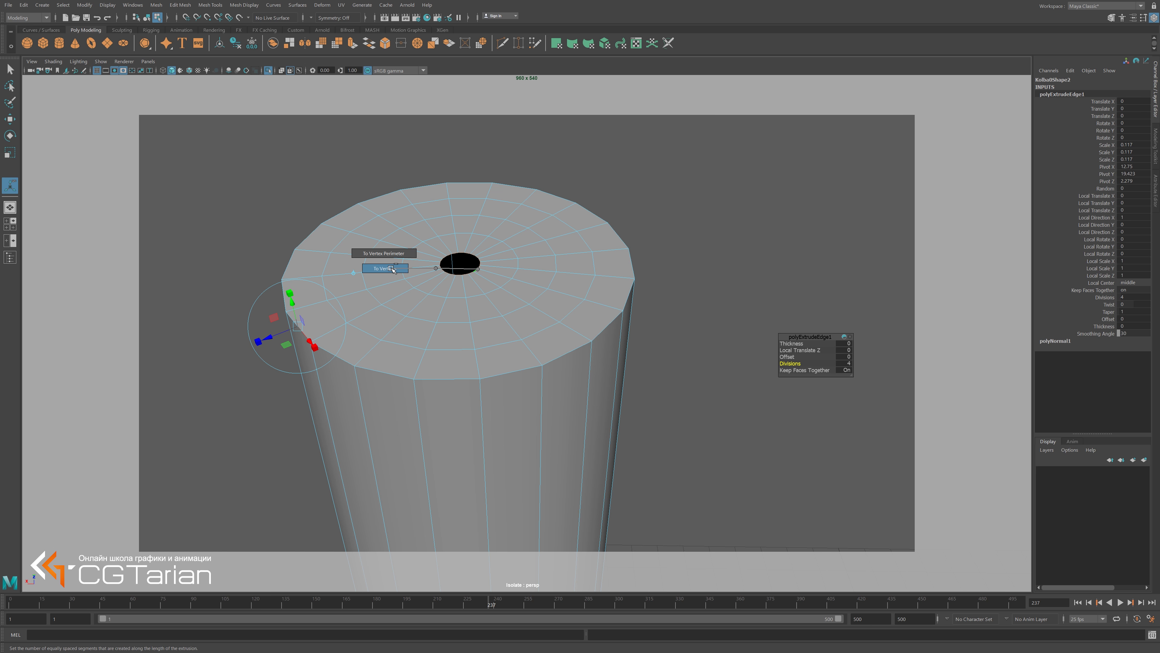
{"action": "right_click_drag", "start_coordinate": [478, 270], "coordinate": [409, 272], "text": "ctrl"}
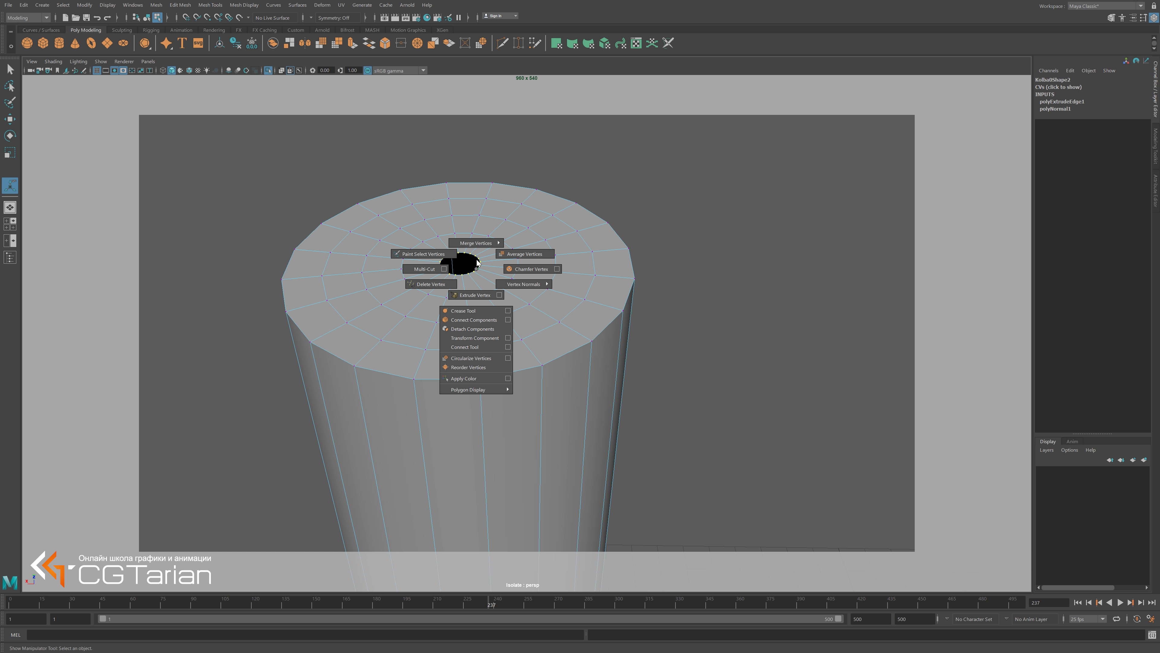
{"action": "right_click", "coordinate": [478, 269], "text": "shift"}
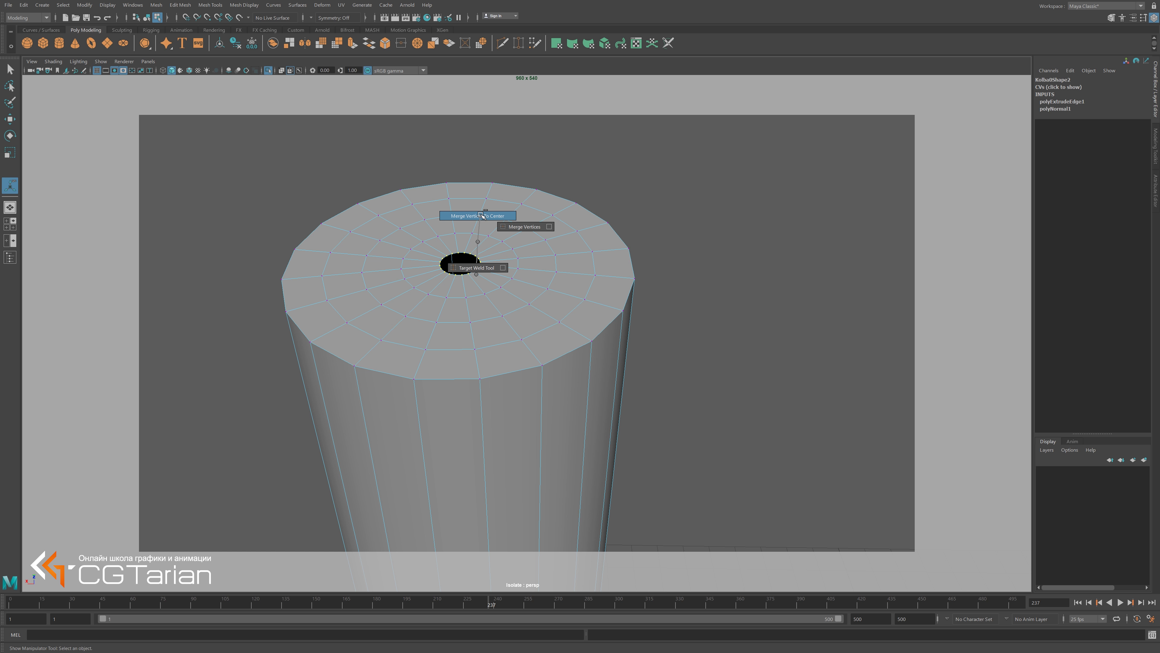
{"action": "right_click_drag", "start_coordinate": [478, 244], "coordinate": [482, 214], "text": "shift"}
View Kolba02's top cap from the side and switch back to Object Mode.
{"action": "scroll", "coordinate": [557, 320], "scroll_direction": "down", "scroll_amount": 5}
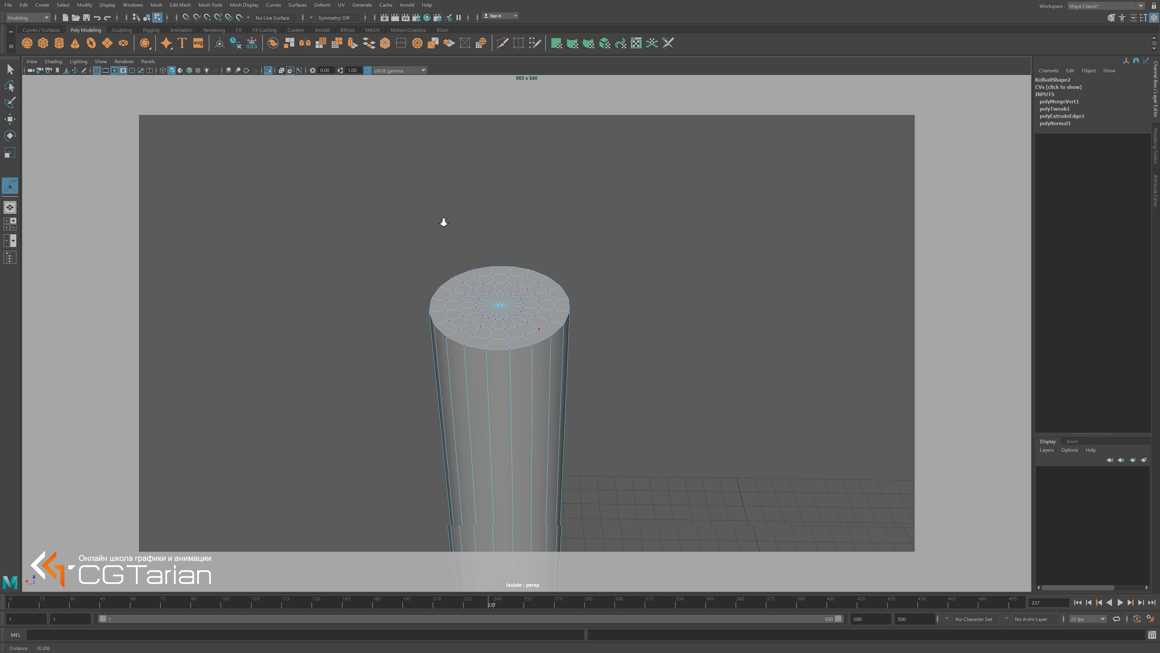
{"action": "scroll", "coordinate": [443, 220], "scroll_direction": "up", "scroll_amount": 5}
{"action": "middle_click_drag", "start_coordinate": [443, 220], "coordinate": [645, 281], "text": "alt"}
{"action": "left_click_drag", "start_coordinate": [591, 310], "coordinate": [510, 306], "text": "alt"}
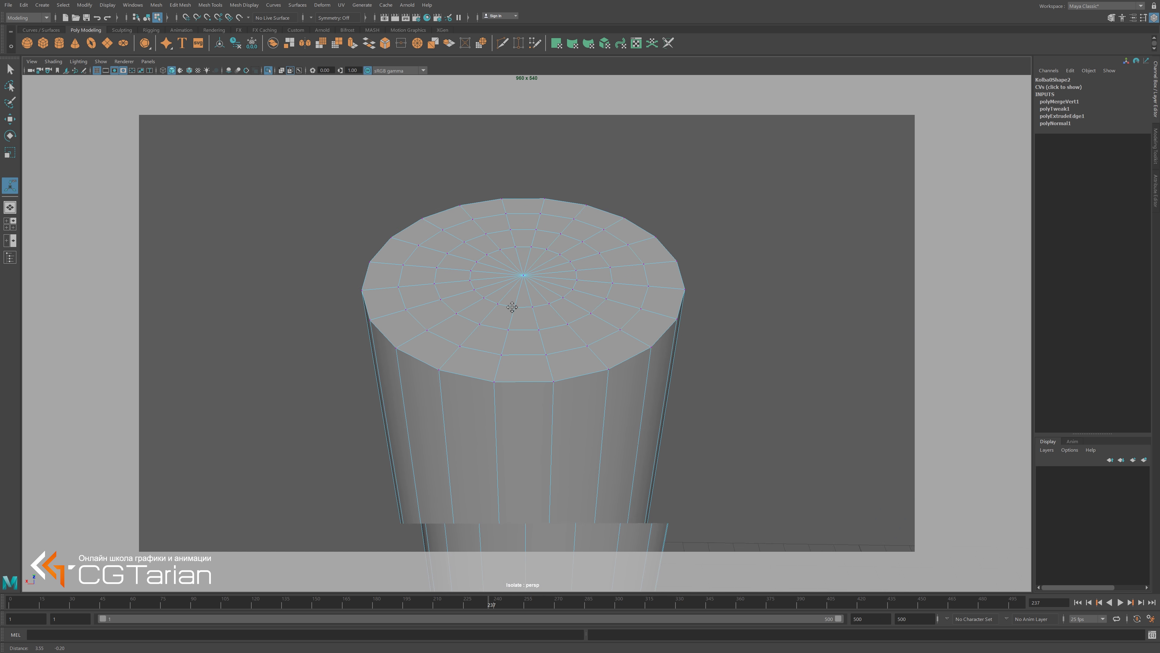
{"action": "scroll", "coordinate": [624, 392], "scroll_direction": "up", "scroll_amount": 5}
{"action": "scroll", "coordinate": [624, 391], "scroll_direction": "down", "scroll_amount": 5}
{"action": "left_click_drag", "start_coordinate": [624, 392], "coordinate": [612, 387], "text": "alt"}
{"action": "scroll", "coordinate": [459, 246], "scroll_direction": "down", "scroll_amount": 5}
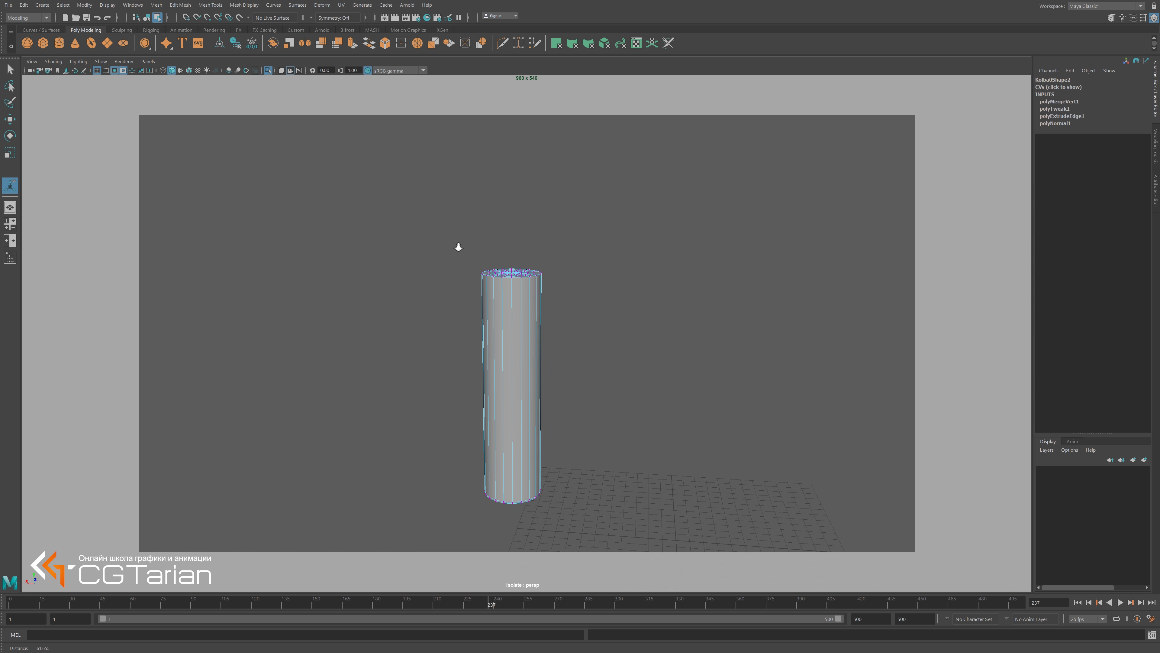
{"action": "mouse_move", "coordinate": [448, 238]}
{"action": "left_mouse_down", "text": "alt"}
{"action": "mouse_move", "coordinate": [524, 339]}
{"action": "mouse_move", "coordinate": [518, 272]}
{"action": "left_mouse_up", "text": "alt"}
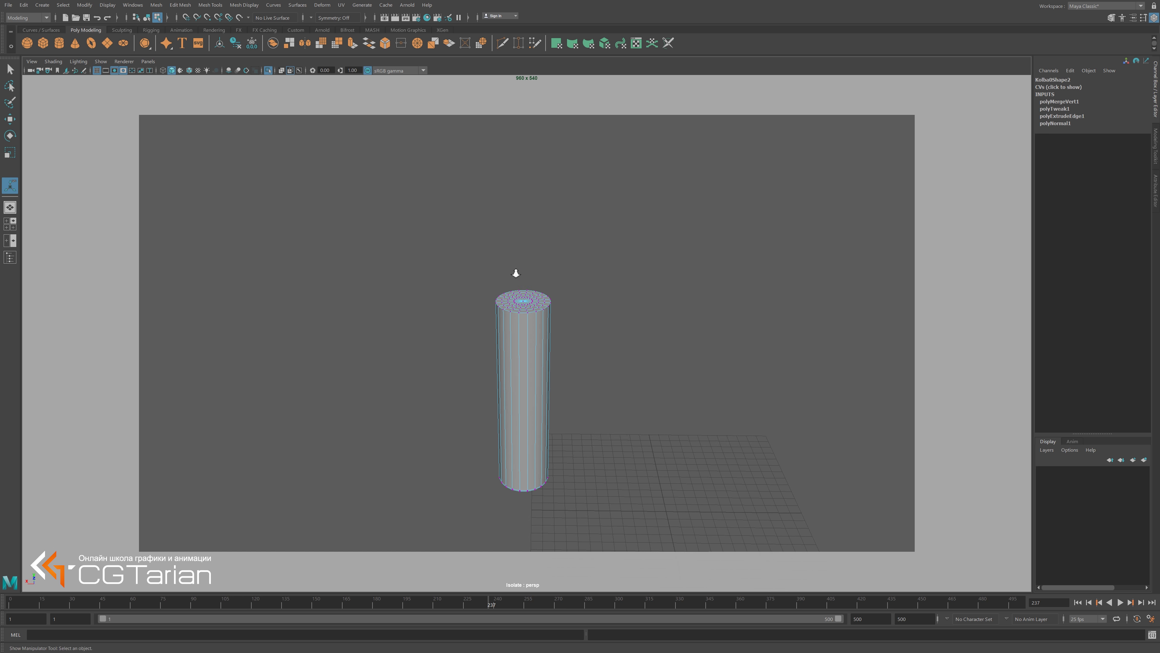
{"action": "scroll", "coordinate": [530, 269], "scroll_direction": "up", "scroll_amount": 3}
{"action": "scroll", "coordinate": [525, 270], "scroll_direction": "up", "scroll_amount": 3}
{"action": "scroll", "coordinate": [496, 267], "scroll_direction": "up", "scroll_amount": 1}
{"action": "scroll", "coordinate": [546, 368], "scroll_direction": "up", "scroll_amount": 4}
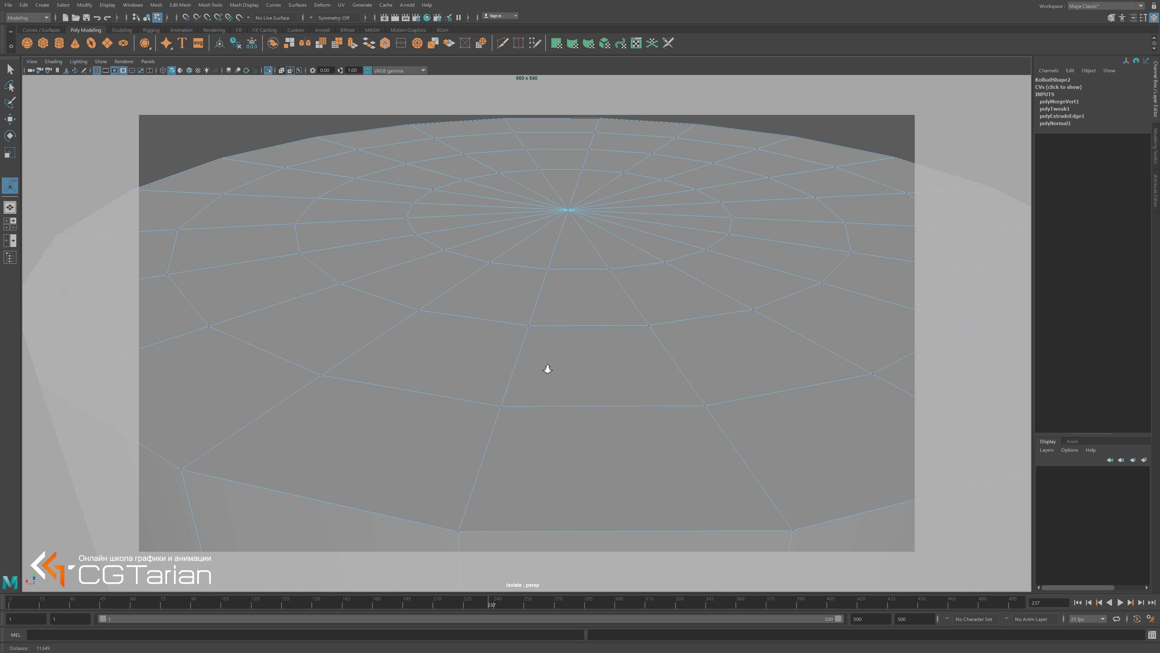
{"action": "scroll", "coordinate": [546, 368], "scroll_direction": "down", "scroll_amount": 3}
{"action": "scroll", "coordinate": [449, 321], "scroll_direction": "up", "scroll_amount": 2}
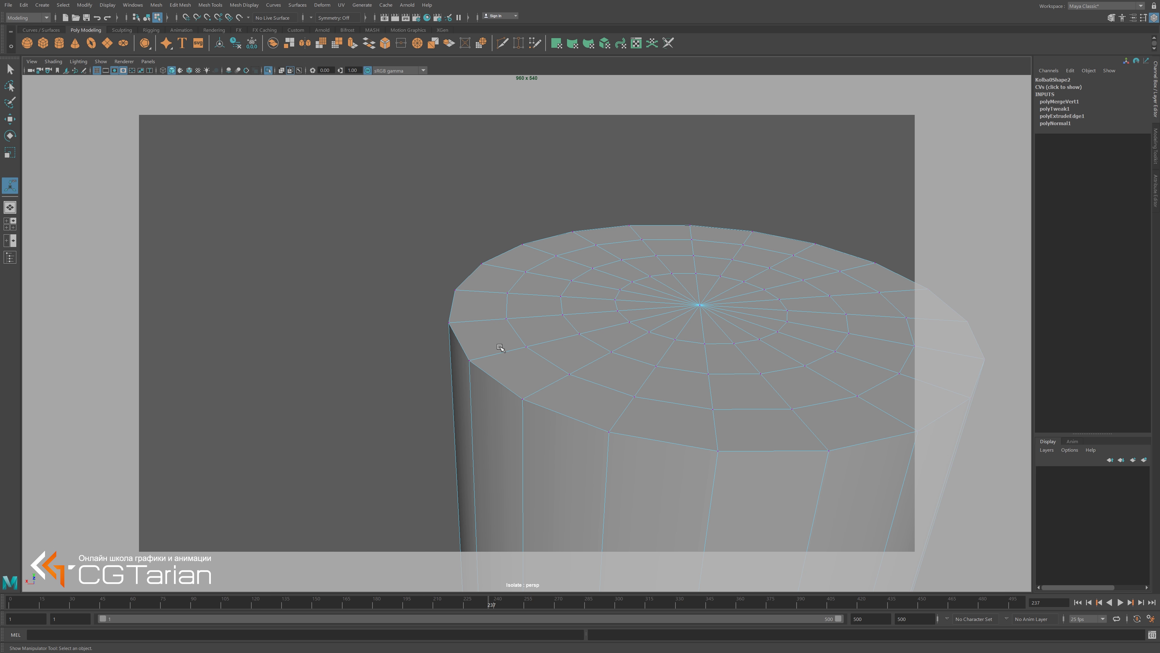
{"action": "left_click_drag", "start_coordinate": [461, 340], "coordinate": [448, 272], "text": "alt"}
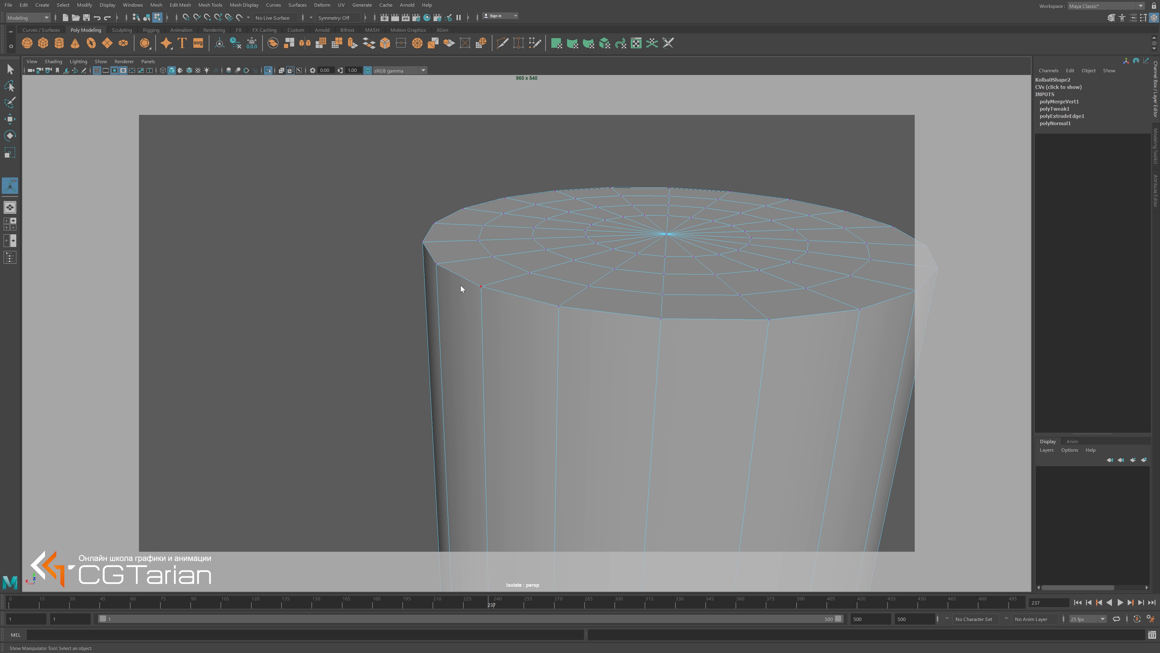
{"action": "mouse_move", "coordinate": [461, 288]}
{"action": "right_mouse_down"}
{"action": "mouse_move", "coordinate": [500, 273]}
{"action": "mouse_move", "coordinate": [420, 312]}
{"action": "right_mouse_up"}
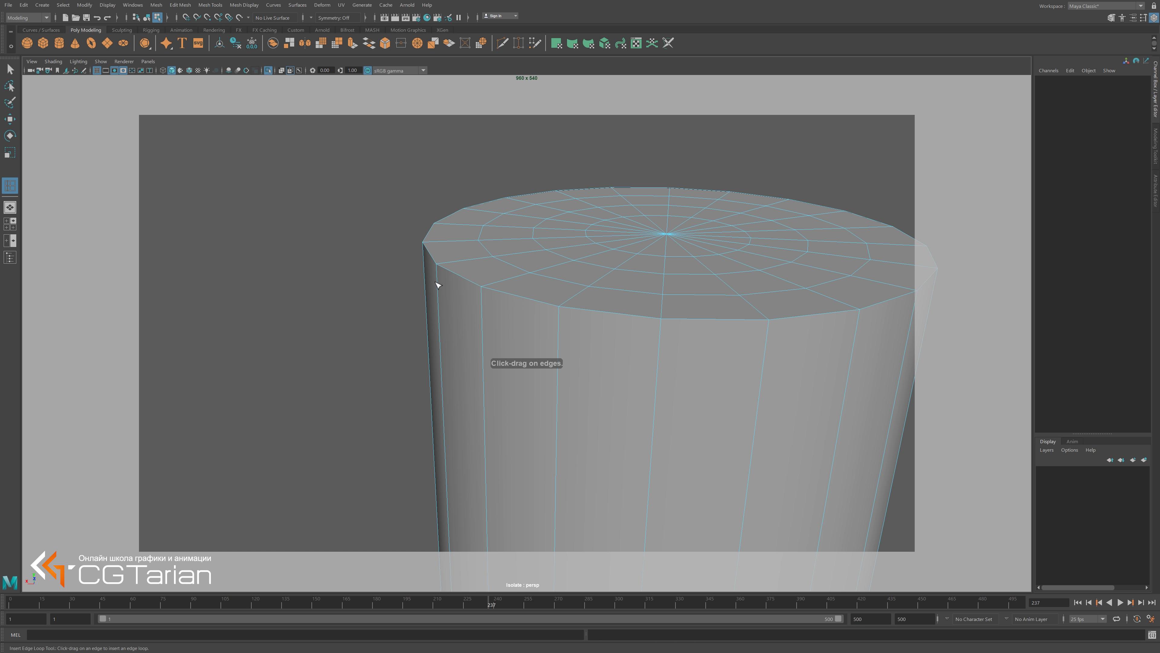
Insert two tight edge loops just below the cylinder's top rim.
{"action": "left_click_drag", "start_coordinate": [440, 276], "coordinate": [442, 268]}
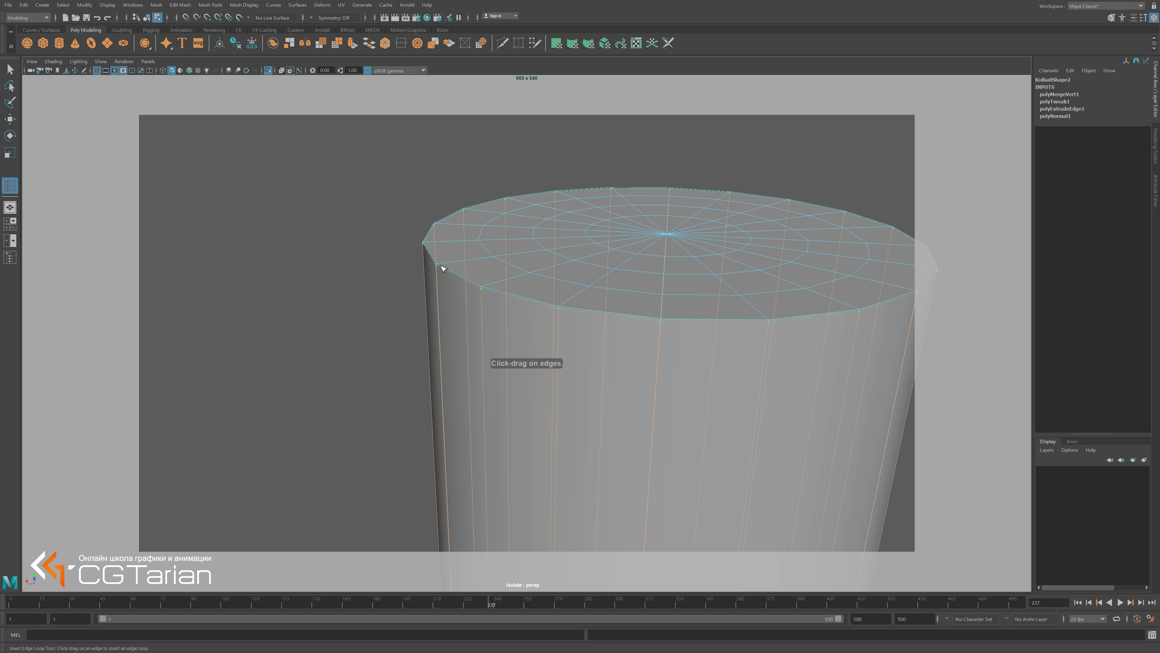
{"action": "left_click_drag", "start_coordinate": [442, 268], "coordinate": [481, 302]}
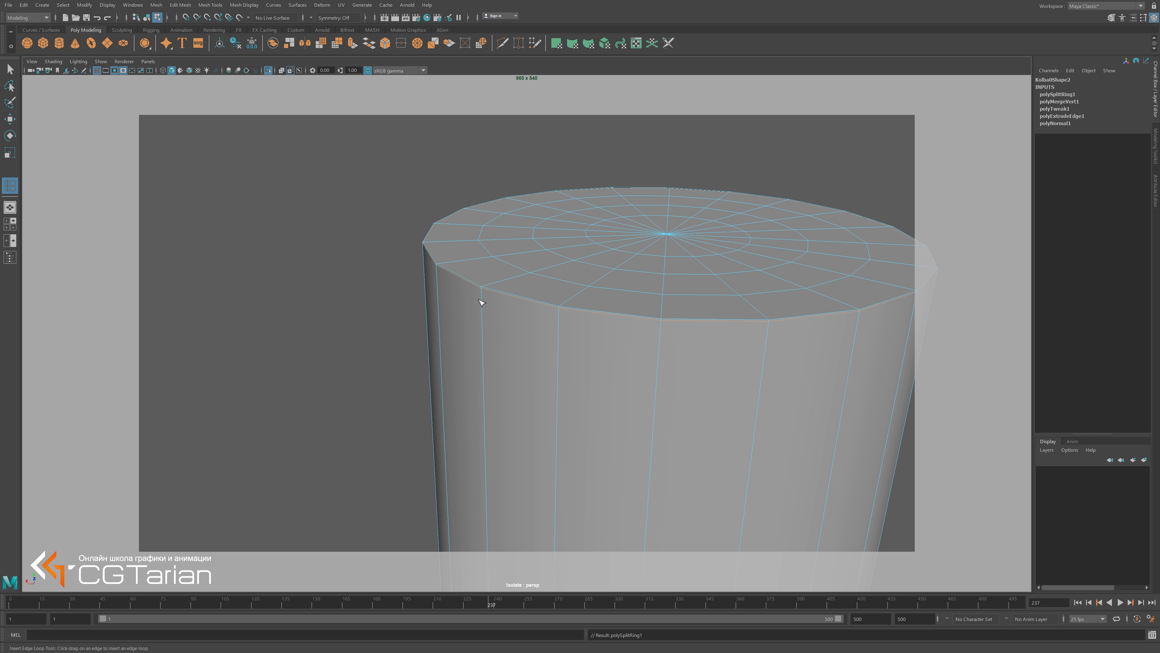
{"action": "scroll", "coordinate": [472, 255], "scroll_direction": "up", "scroll_amount": 5}
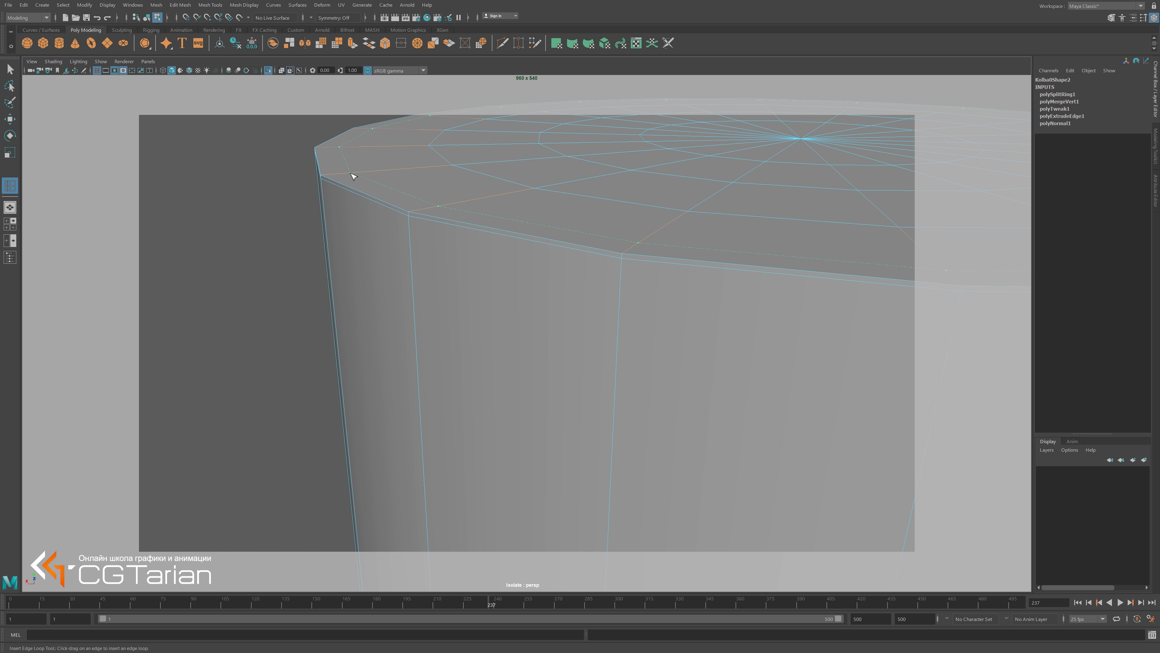
{"action": "left_click_drag", "start_coordinate": [353, 176], "coordinate": [353, 177]}
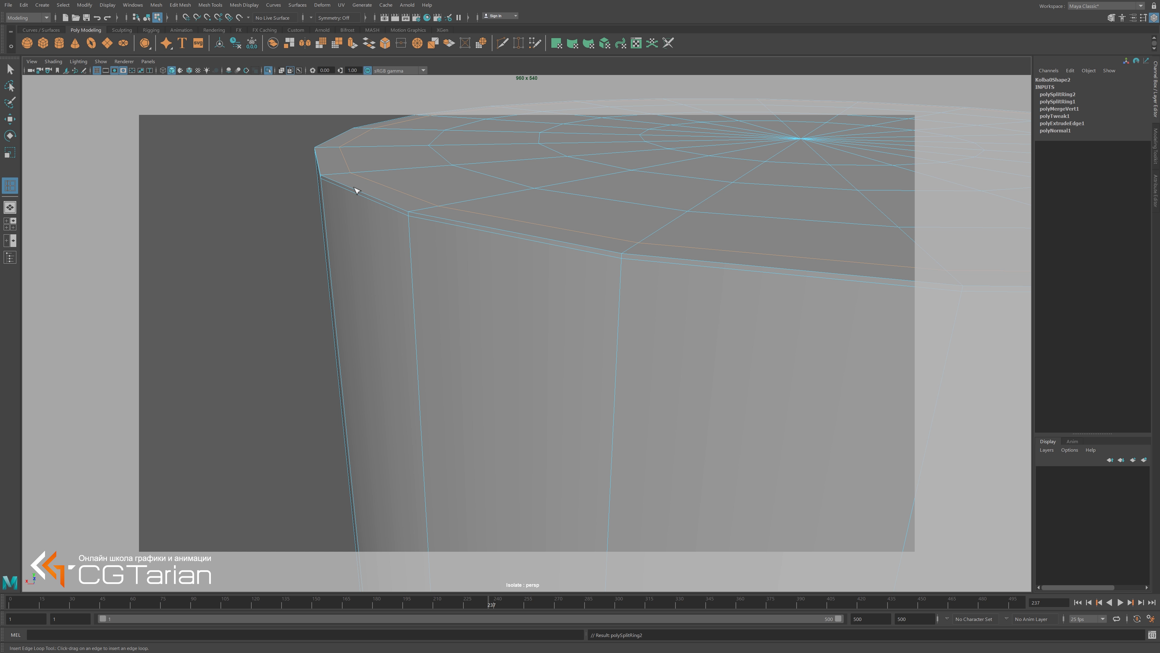
Raise the cylinder's top rim slightly along Y with the Move tool.
{"action": "left_click", "coordinate": [10, 118]}
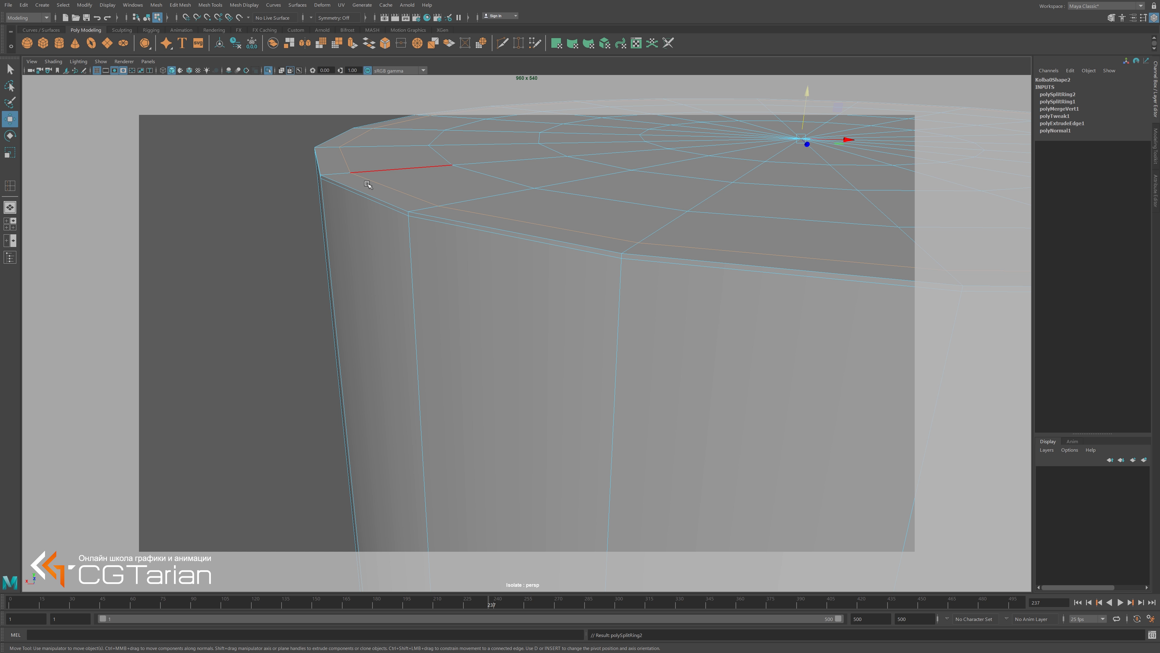
{"action": "scroll", "coordinate": [361, 192], "scroll_direction": "down", "scroll_amount": 5}
{"action": "left_click_drag", "start_coordinate": [664, 226], "coordinate": [722, 209], "text": "alt"}
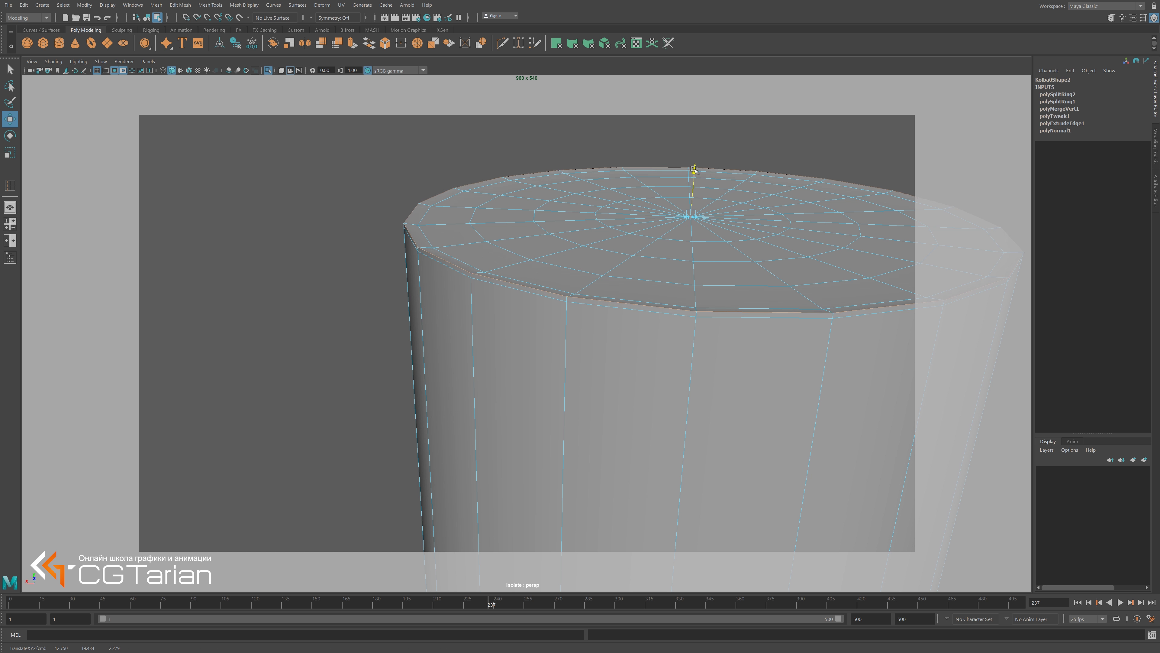
{"action": "left_click_drag", "start_coordinate": [692, 174], "coordinate": [692, 167]}
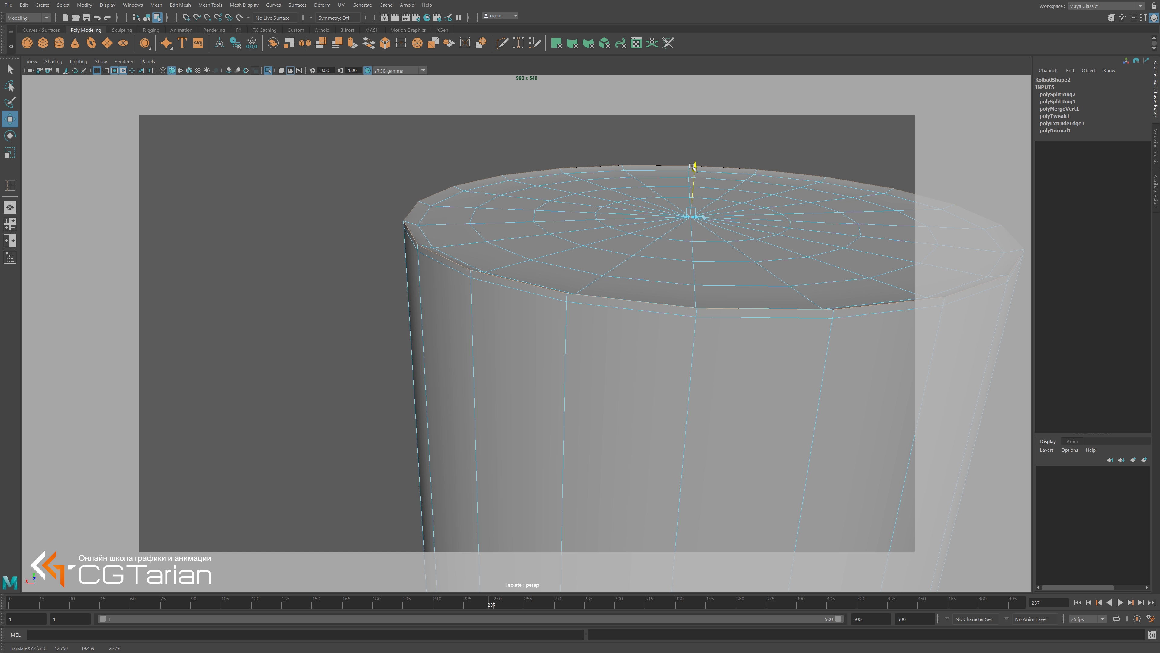
{"action": "left_click_drag", "start_coordinate": [692, 168], "coordinate": [694, 166]}
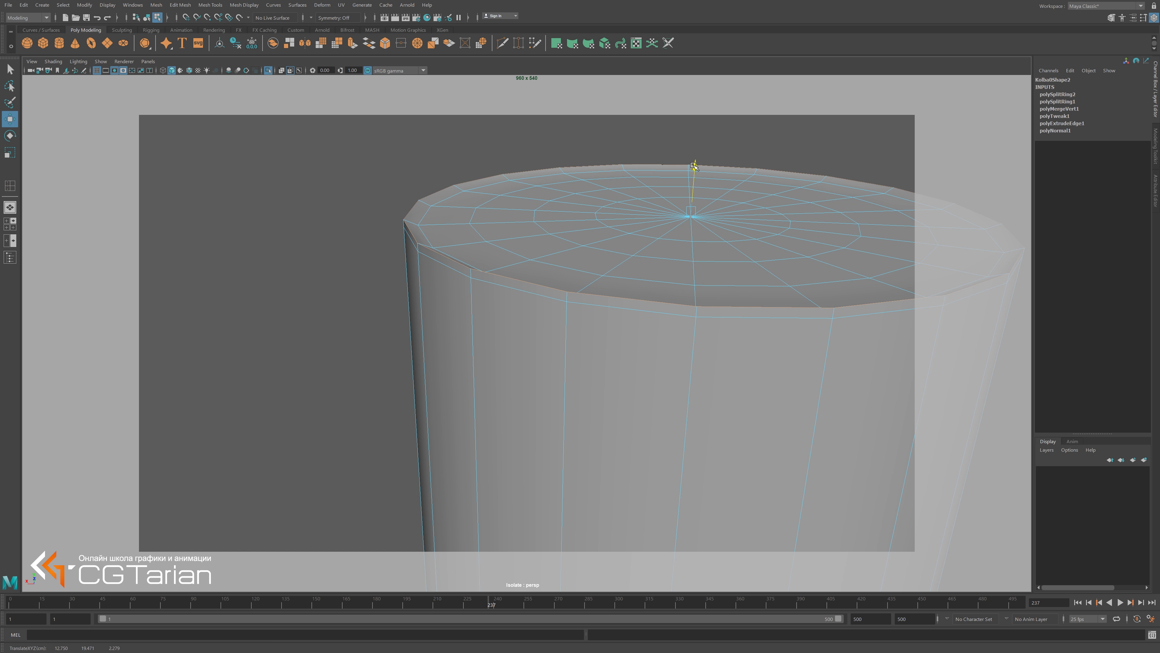
{"action": "left_click_drag", "start_coordinate": [693, 166], "coordinate": [694, 165]}
Bevel the top rim edges and return to Object Mode.
{"action": "right_click_drag", "start_coordinate": [413, 232], "coordinate": [467, 232], "text": "shift"}
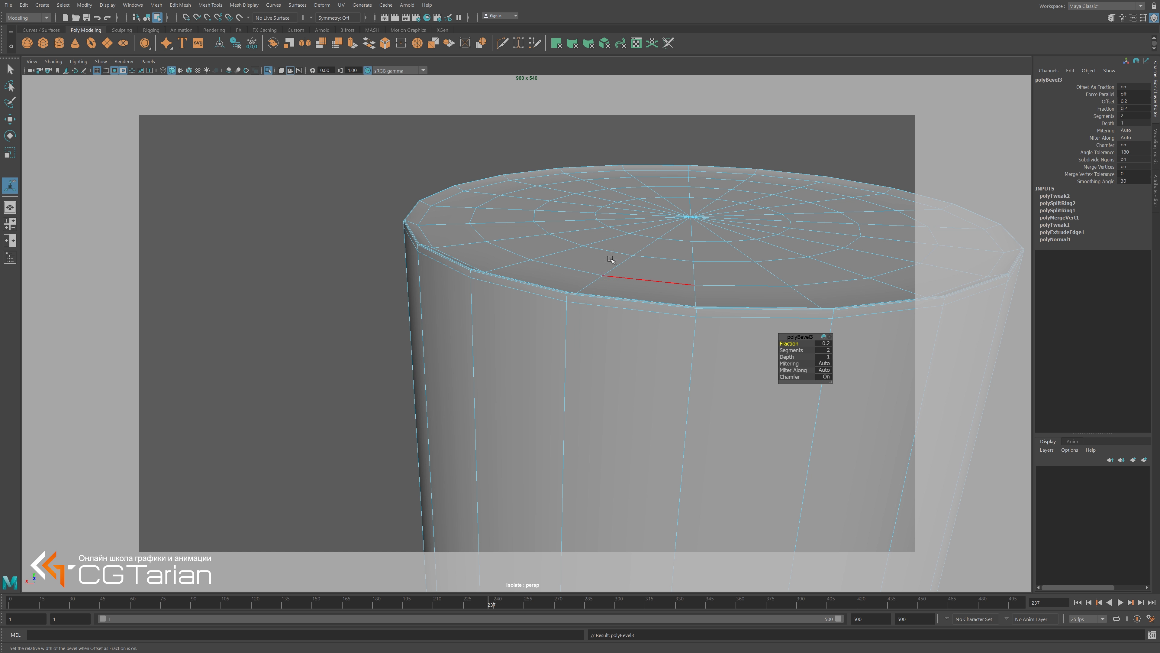
{"action": "right_click_drag", "start_coordinate": [608, 252], "coordinate": [660, 241]}
{"action": "scroll", "coordinate": [621, 343], "scroll_direction": "down", "scroll_amount": 3}
Deselect the cylinder, reframe it, and exit Isolate Select to show the full lab scene.
{"action": "scroll", "coordinate": [461, 251], "scroll_direction": "down", "scroll_amount": 2}
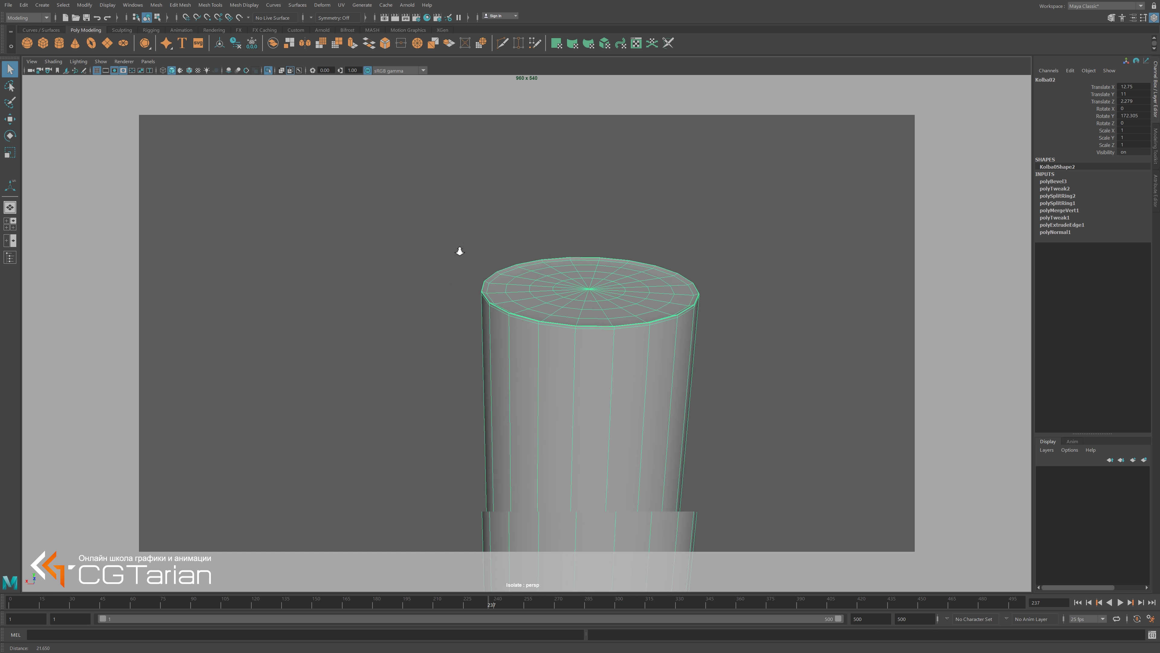
{"action": "scroll", "coordinate": [591, 344], "scroll_direction": "up", "scroll_amount": 5}
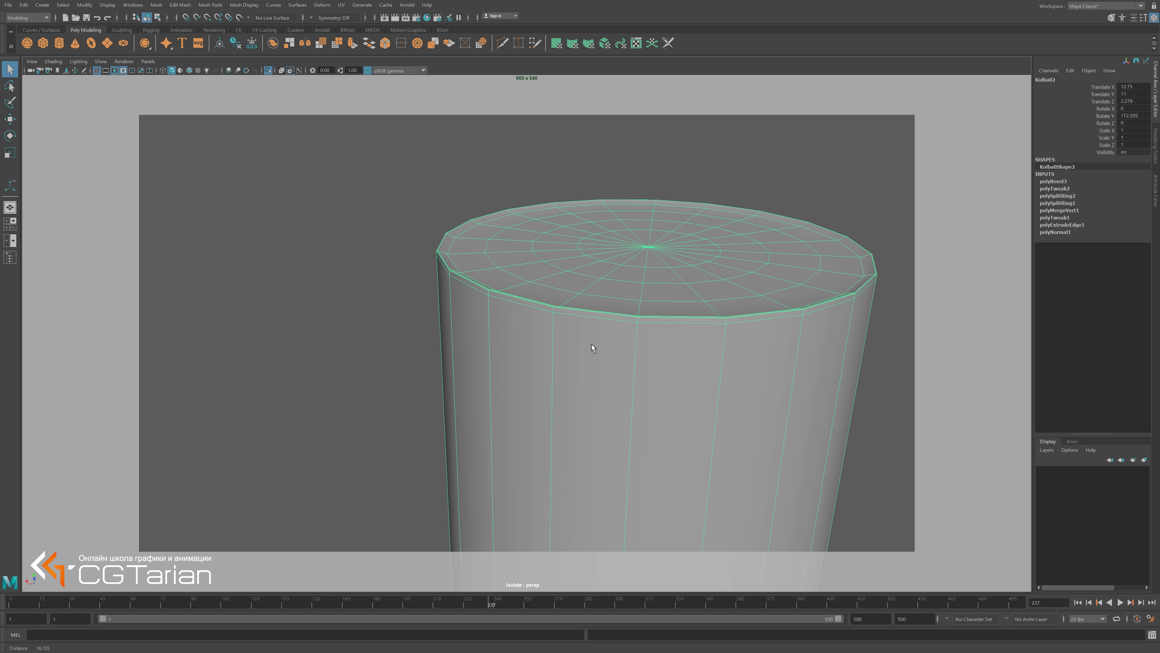
{"action": "left_click", "coordinate": [361, 281]}
{"action": "right_click_drag", "start_coordinate": [597, 379], "coordinate": [523, 314], "text": "alt"}
{"action": "mouse_move", "coordinate": [524, 314]}
{"action": "left_mouse_down", "text": "alt"}
{"action": "mouse_move", "coordinate": [650, 353]}
{"action": "mouse_move", "coordinate": [652, 339]}
{"action": "left_mouse_up", "text": "alt"}
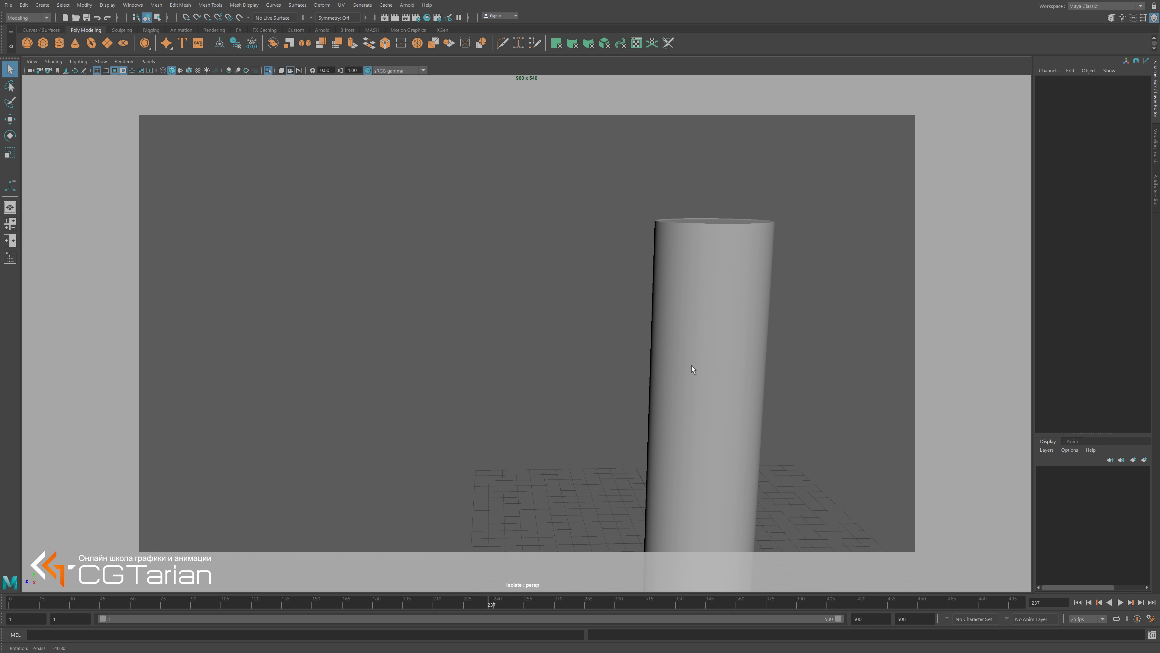
{"action": "mouse_move", "coordinate": [691, 366]}
{"action": "right_mouse_down", "text": "alt"}
{"action": "mouse_move", "coordinate": [627, 314]}
{"action": "mouse_move", "coordinate": [727, 391]}
{"action": "right_mouse_up", "text": "alt"}
{"action": "middle_click_drag", "start_coordinate": [725, 386], "coordinate": [606, 391], "text": "alt"}
{"action": "mouse_move", "coordinate": [606, 390]}
{"action": "right_mouse_down", "text": "alt"}
{"action": "mouse_move", "coordinate": [534, 360]}
{"action": "mouse_move", "coordinate": [557, 367]}
{"action": "right_mouse_up", "text": "alt"}
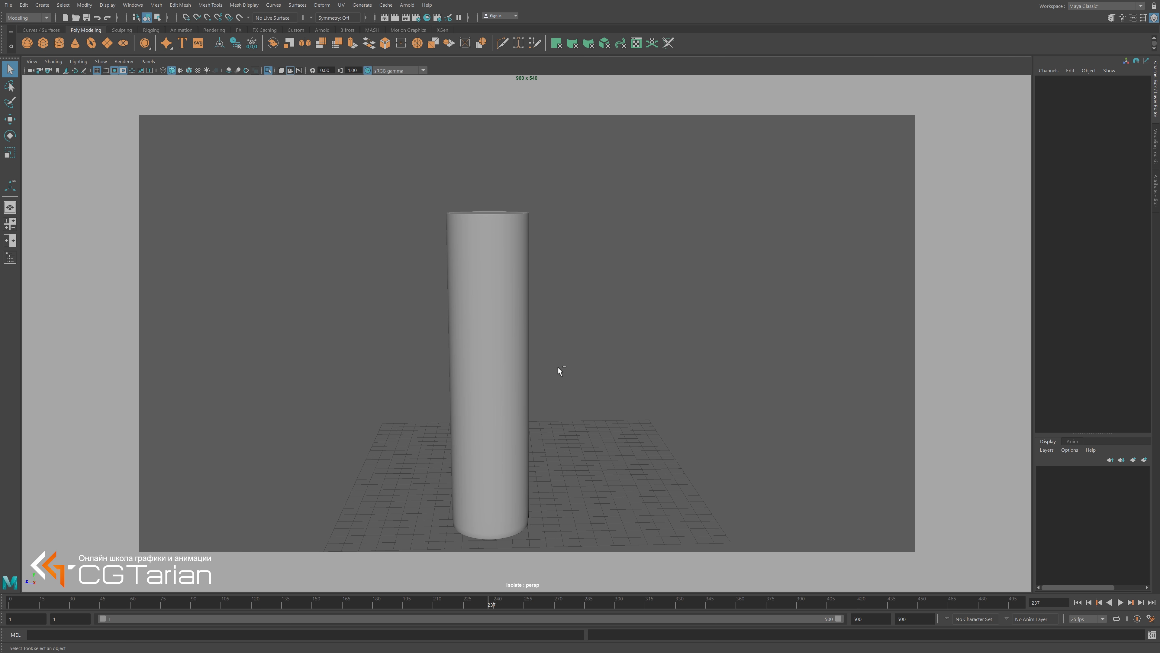
{"action": "key", "text": "ctrl+1"}
{"action": "mouse_move", "coordinate": [570, 375]}
{"action": "left_mouse_down", "text": "alt"}
{"action": "mouse_move", "coordinate": [649, 329]}
{"action": "mouse_move", "coordinate": [475, 339]}
{"action": "mouse_move", "coordinate": [474, 288]}
{"action": "mouse_move", "coordinate": [443, 295]}
{"action": "left_mouse_up", "text": "alt"}
Select Kolba02, switch to wireframe, and marquee-select its top vertex ring.
{"action": "left_click", "coordinate": [429, 301]}
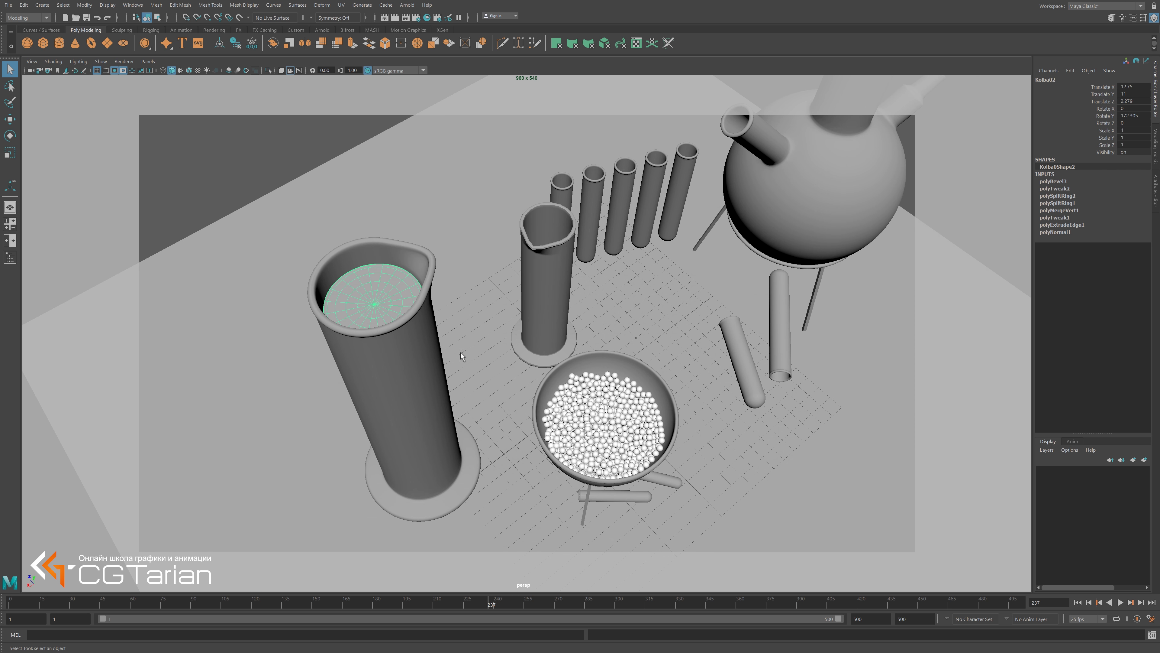
{"action": "left_click_drag", "start_coordinate": [461, 352], "coordinate": [483, 318], "text": "alt"}
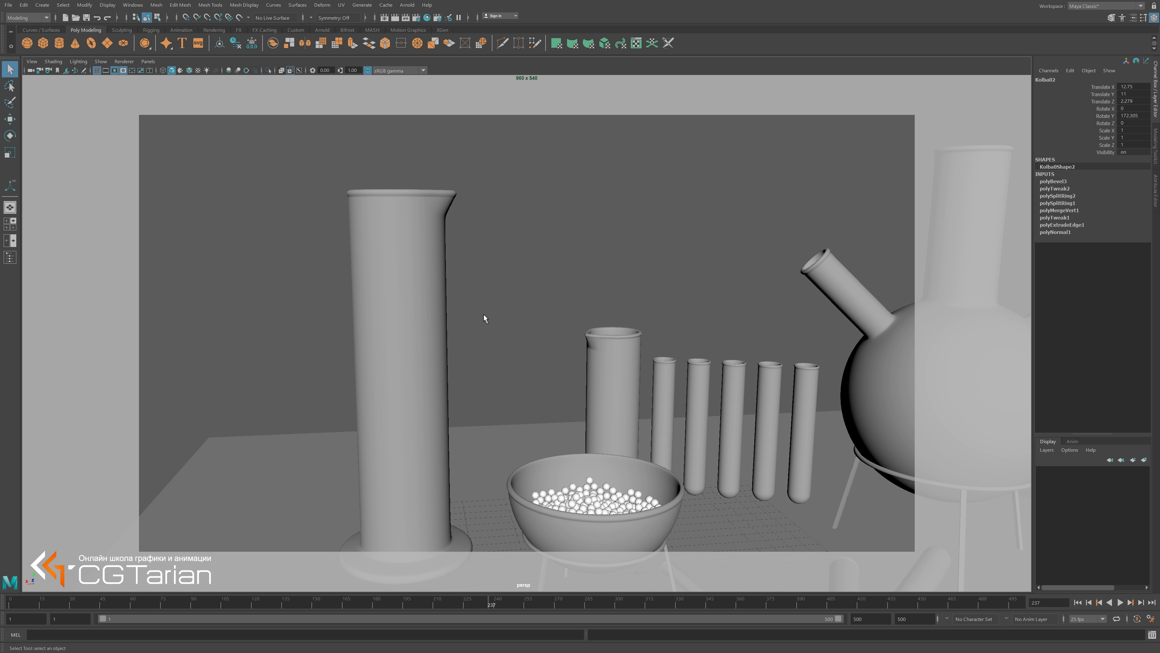
{"action": "key", "text": "4"}
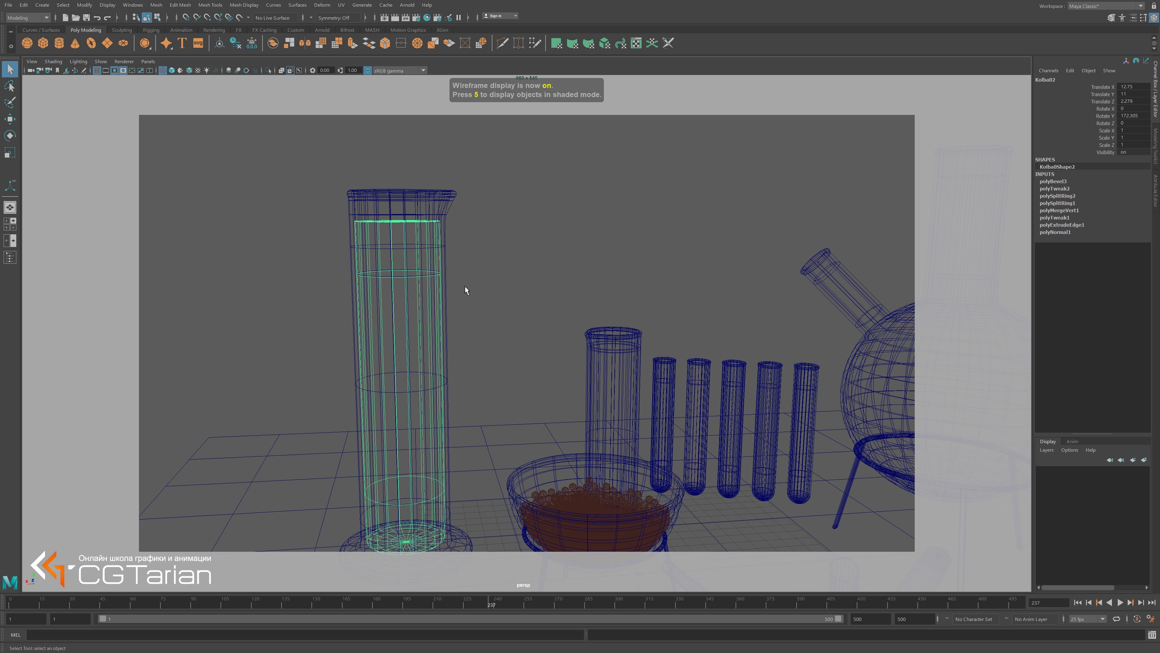
{"action": "right_click_drag", "start_coordinate": [396, 222], "coordinate": [351, 223]}
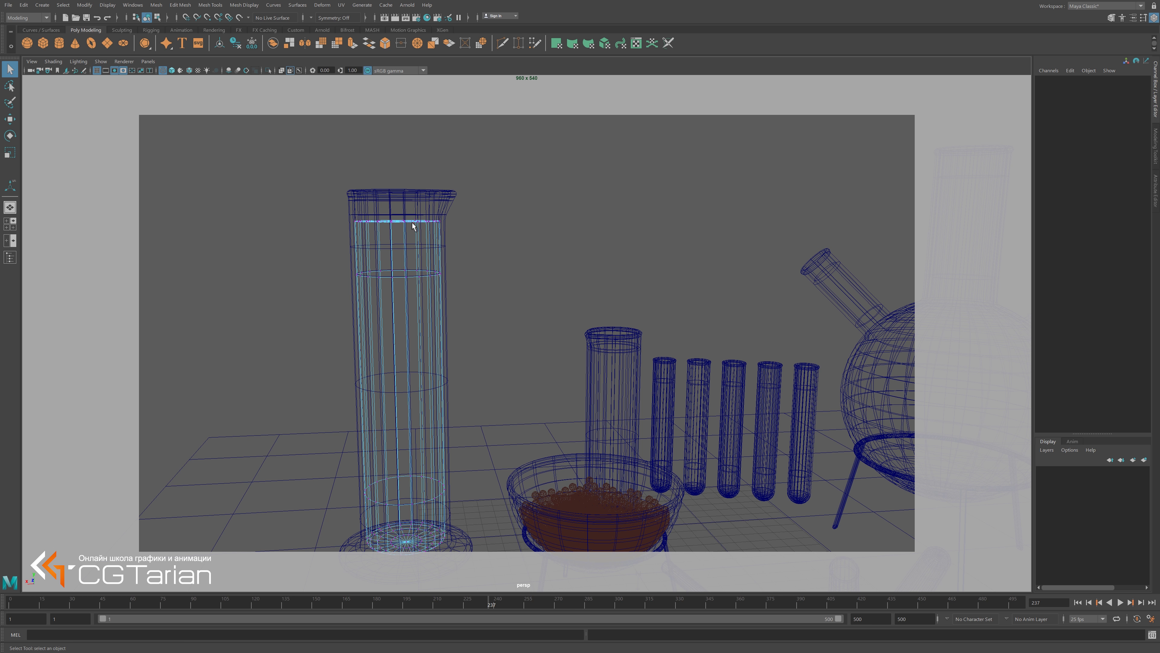
{"action": "left_click_drag", "start_coordinate": [346, 233], "coordinate": [557, 214]}
Lower Kolba02's top vertex ring just below Kolba01's rim, then switch to the full-scene camera bookmark.
{"action": "key", "text": "w"}
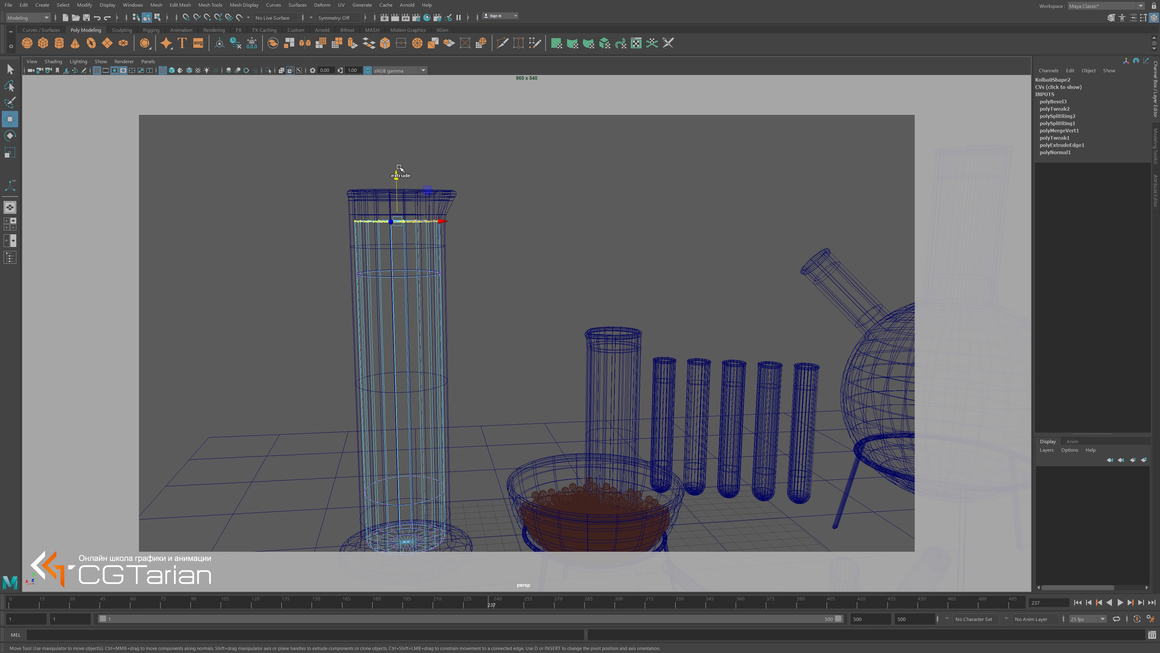
{"action": "left_click_drag", "start_coordinate": [396, 177], "coordinate": [424, 310]}
{"action": "left_click_drag", "start_coordinate": [420, 265], "coordinate": [405, 123]}
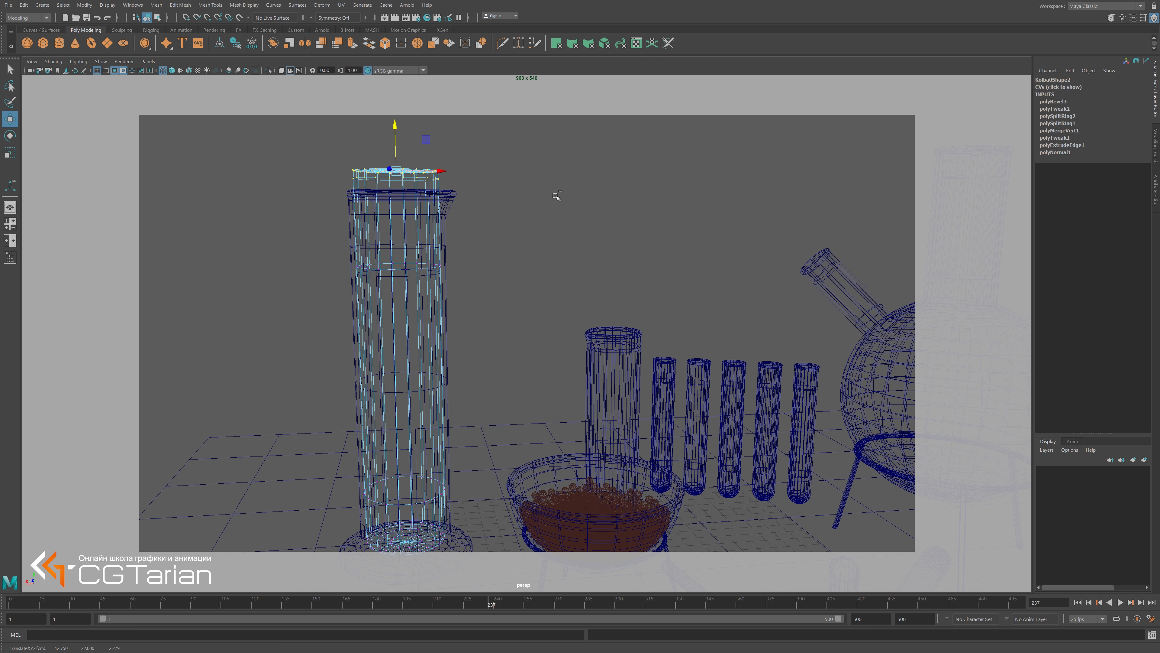
{"action": "key", "text": "1"}
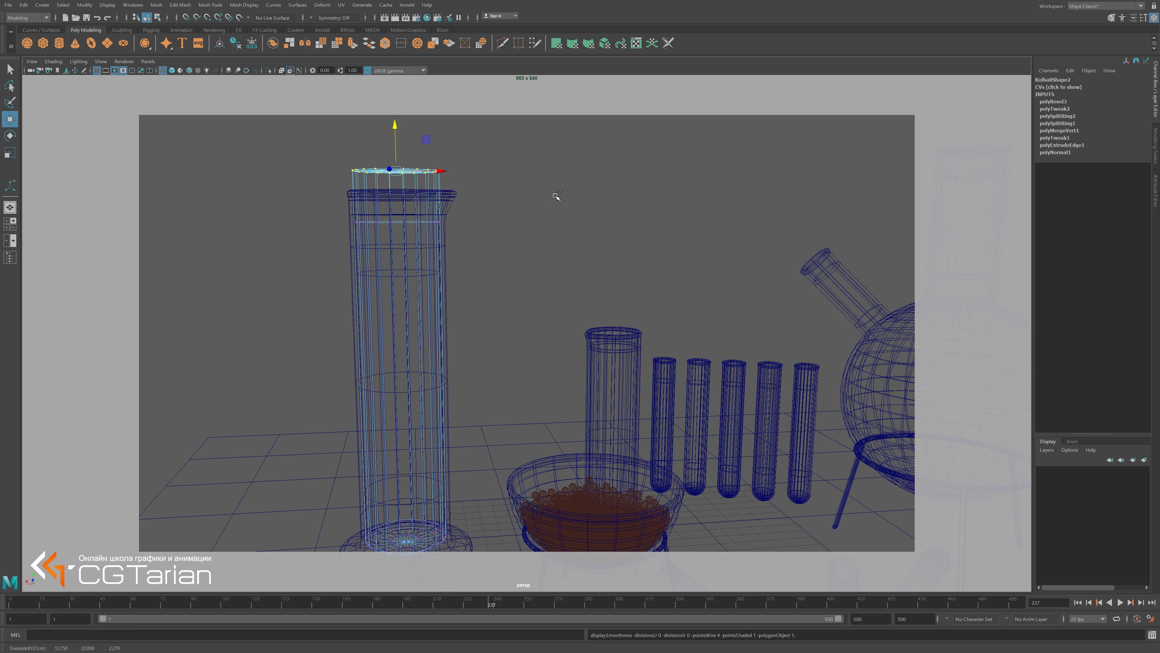
{"action": "key", "text": "ctrl+z"}
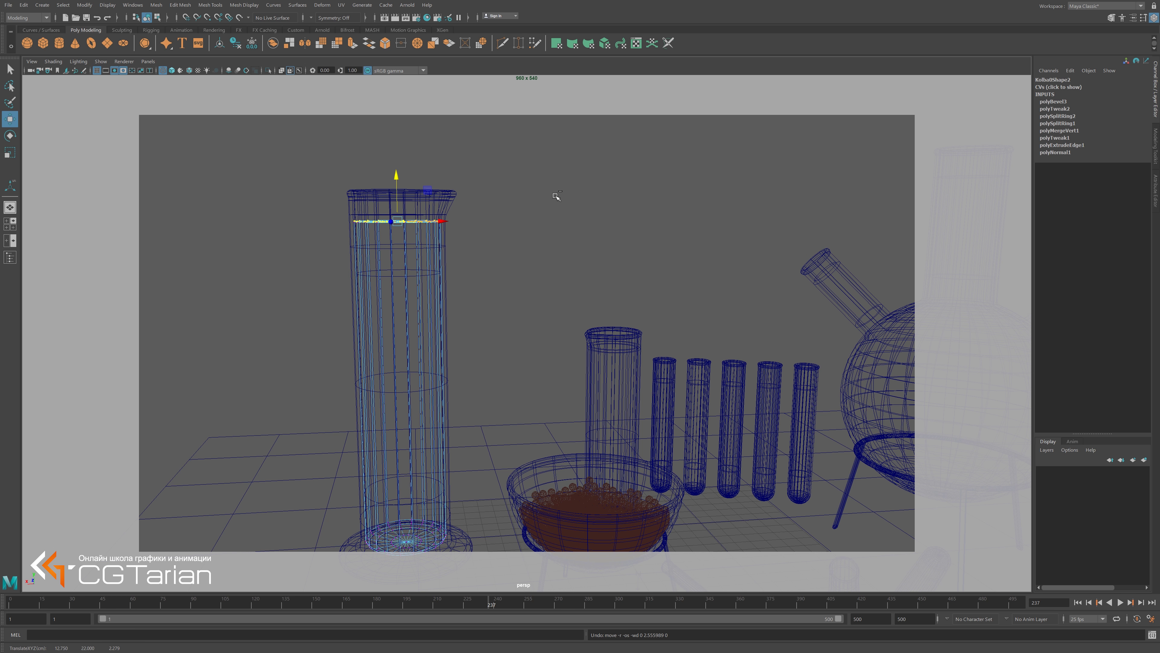
{"action": "key", "text": "ctrl+z"}
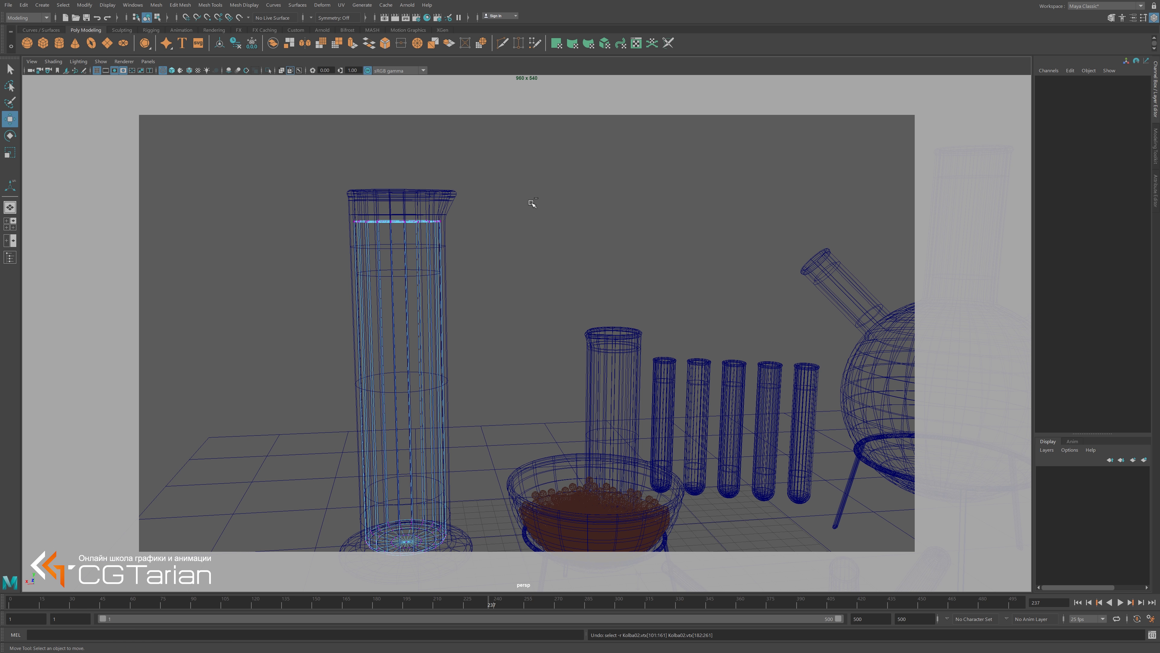
{"action": "key", "text": "shift+z"}
{"action": "mouse_move", "coordinate": [397, 180]}
{"action": "left_mouse_down"}
{"action": "mouse_move", "coordinate": [406, 248]}
{"action": "mouse_move", "coordinate": [435, 185]}
{"action": "left_mouse_up"}
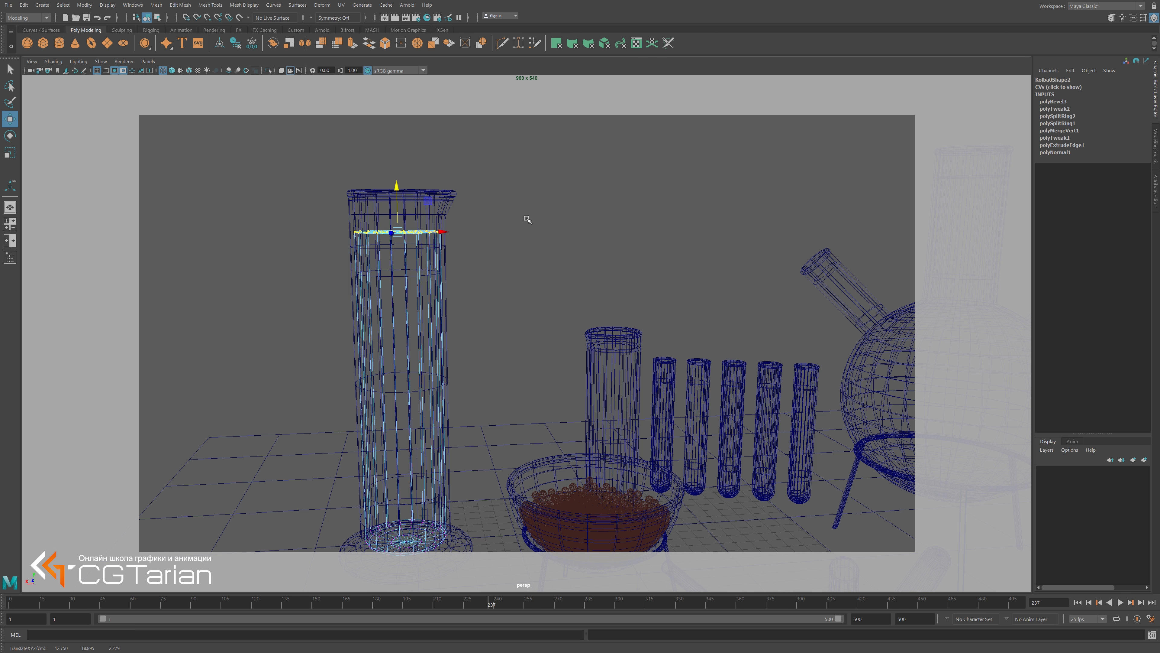
{"action": "left_click", "coordinate": [57, 70]}
{"action": "left_click", "coordinate": [91, 112]}
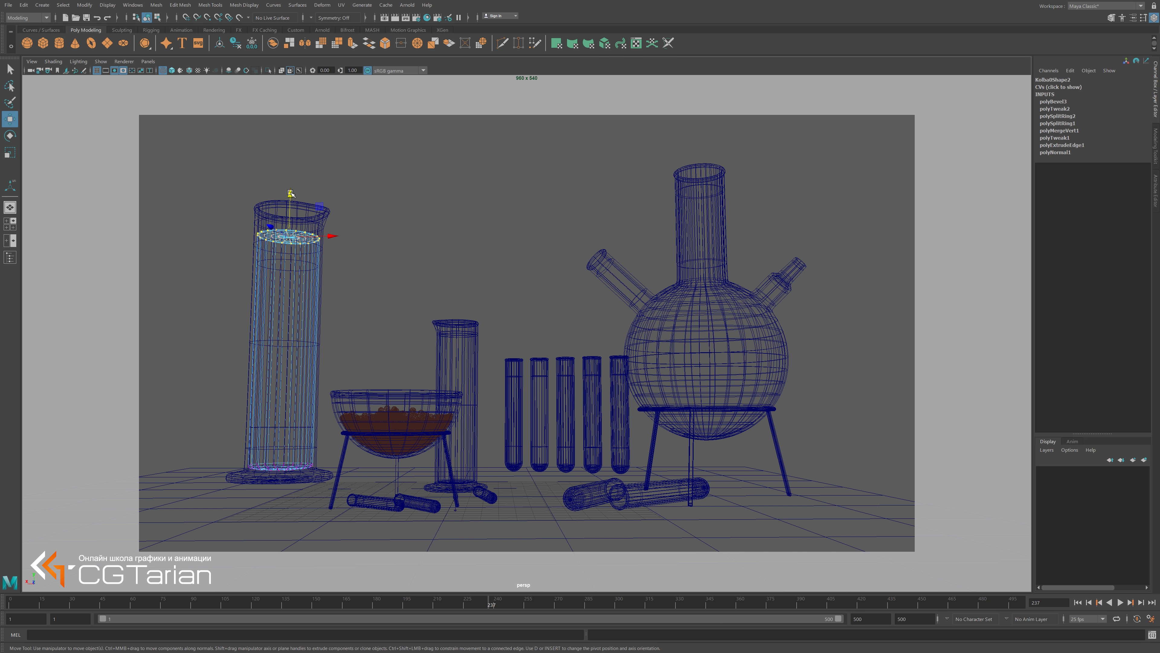
Lower Kolba02's liquid ring slightly more, return to Object Mode, and select pCylinder4.
{"action": "left_click_drag", "start_coordinate": [291, 193], "coordinate": [401, 231]}
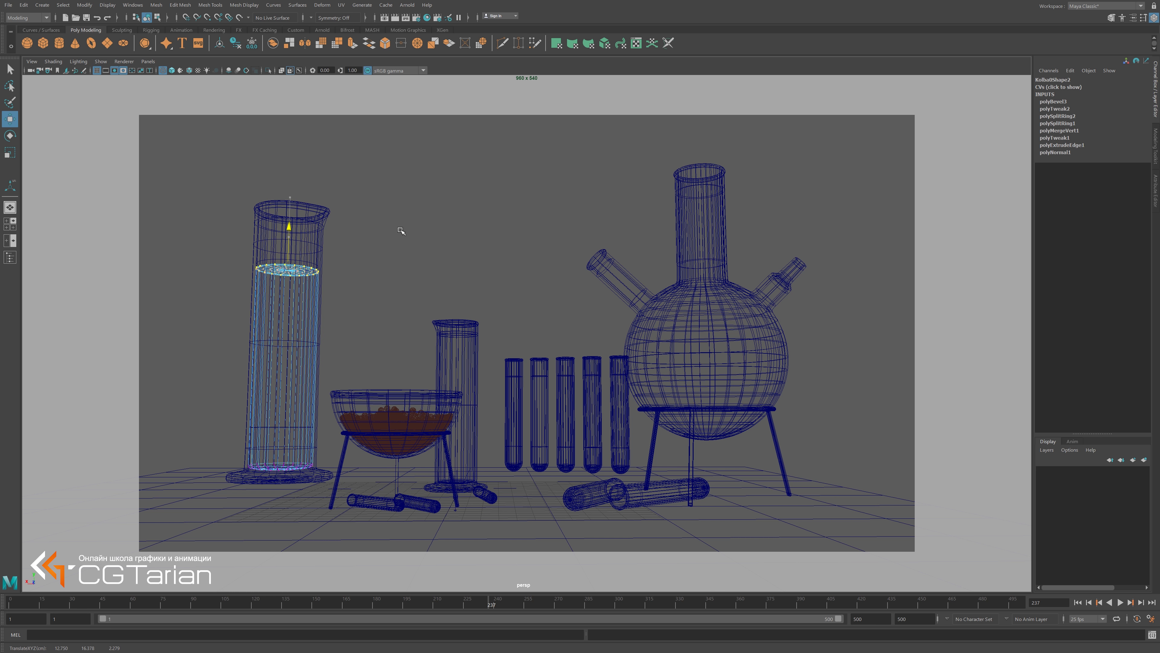
{"action": "left_click_drag", "start_coordinate": [401, 231], "coordinate": [402, 237]}
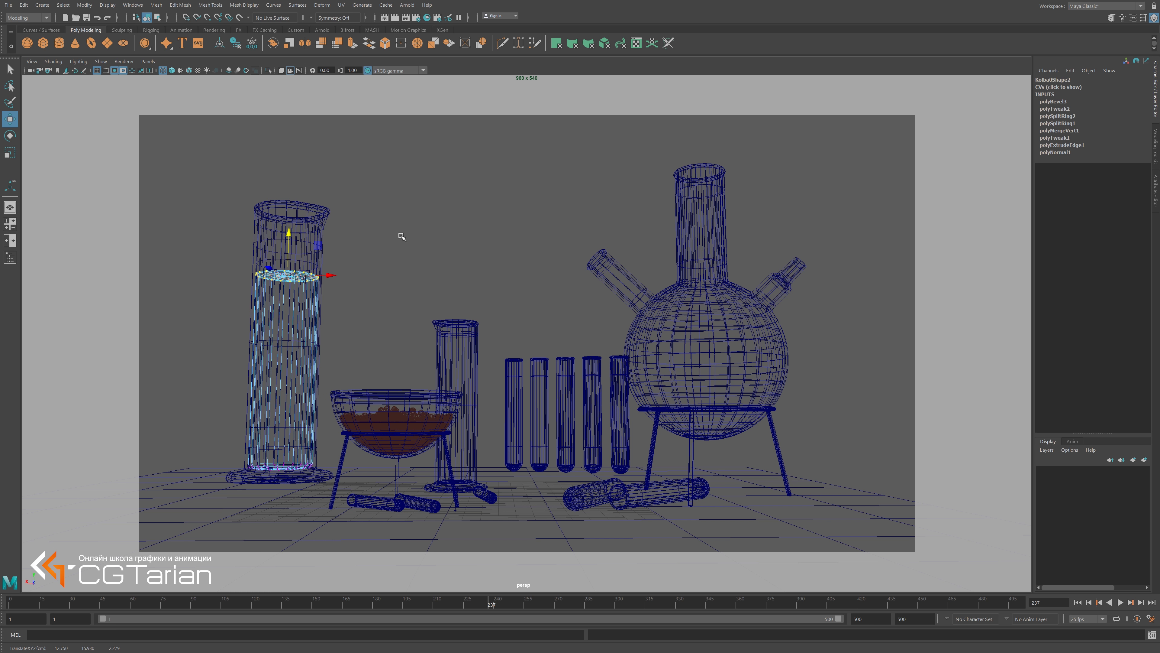
{"action": "right_click", "coordinate": [309, 309]}
{"action": "left_click", "coordinate": [347, 289]}
{"action": "left_click", "coordinate": [376, 249]}
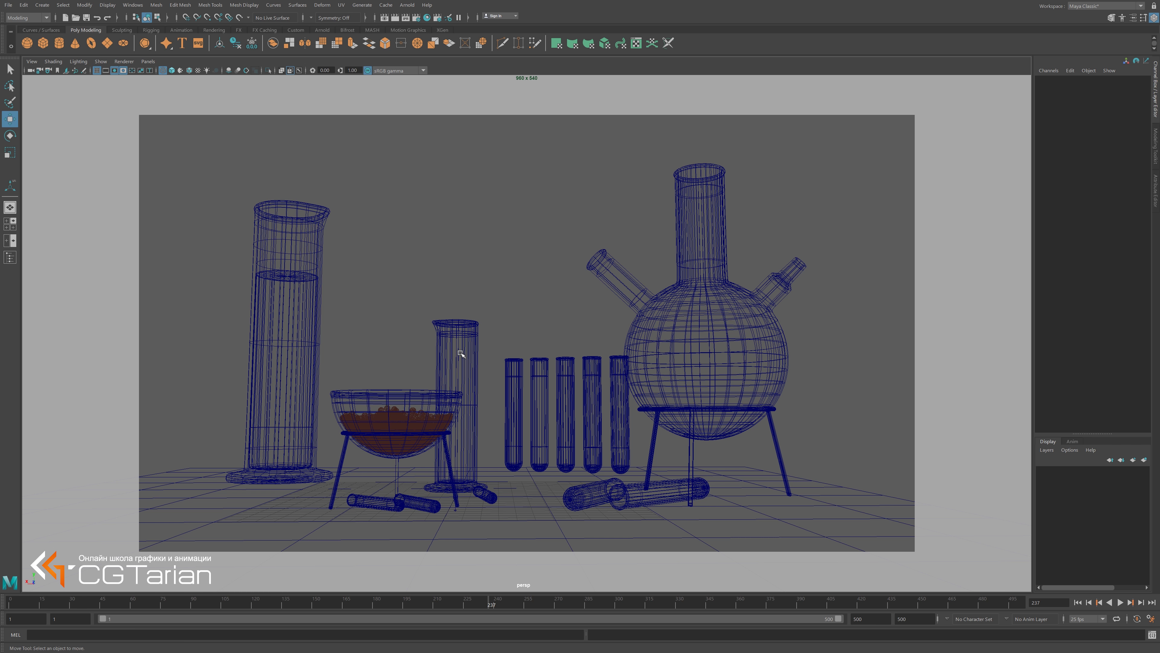
{"action": "left_click", "coordinate": [451, 322]}
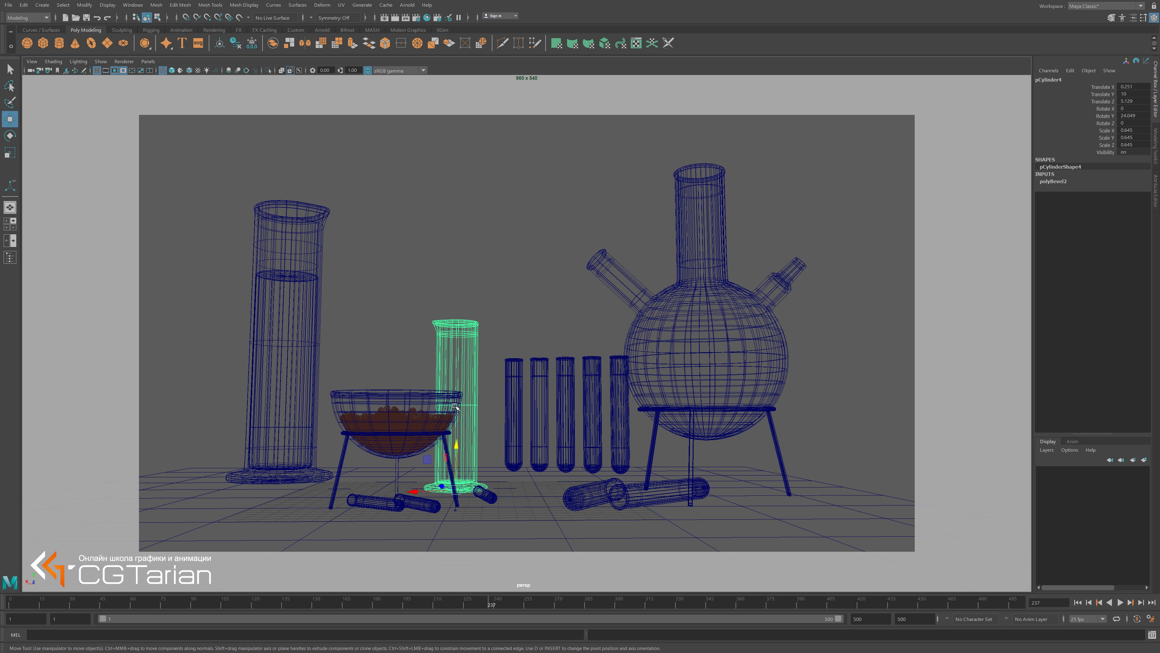
Select only the outer beaker Kolba01 and duplicate it as Kolba03.
{"action": "left_click", "coordinate": [242, 260]}
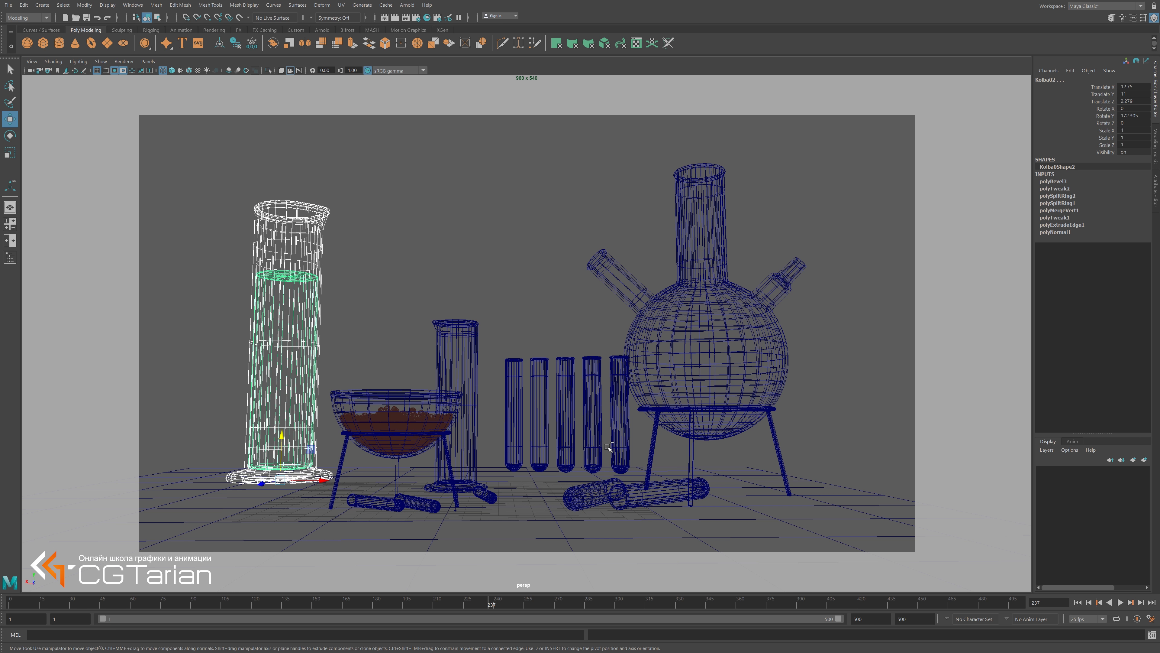
{"action": "left_click", "coordinate": [300, 274]}
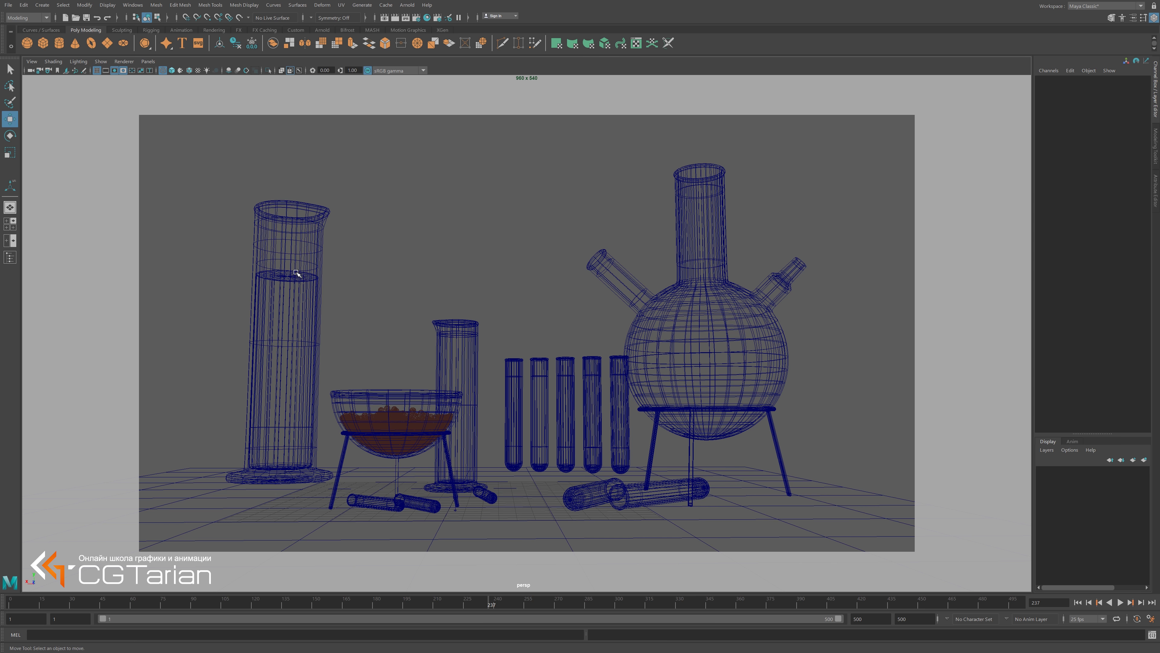
{"action": "left_click", "coordinate": [288, 275]}
{"action": "left_click", "coordinate": [309, 225], "text": "shift"}
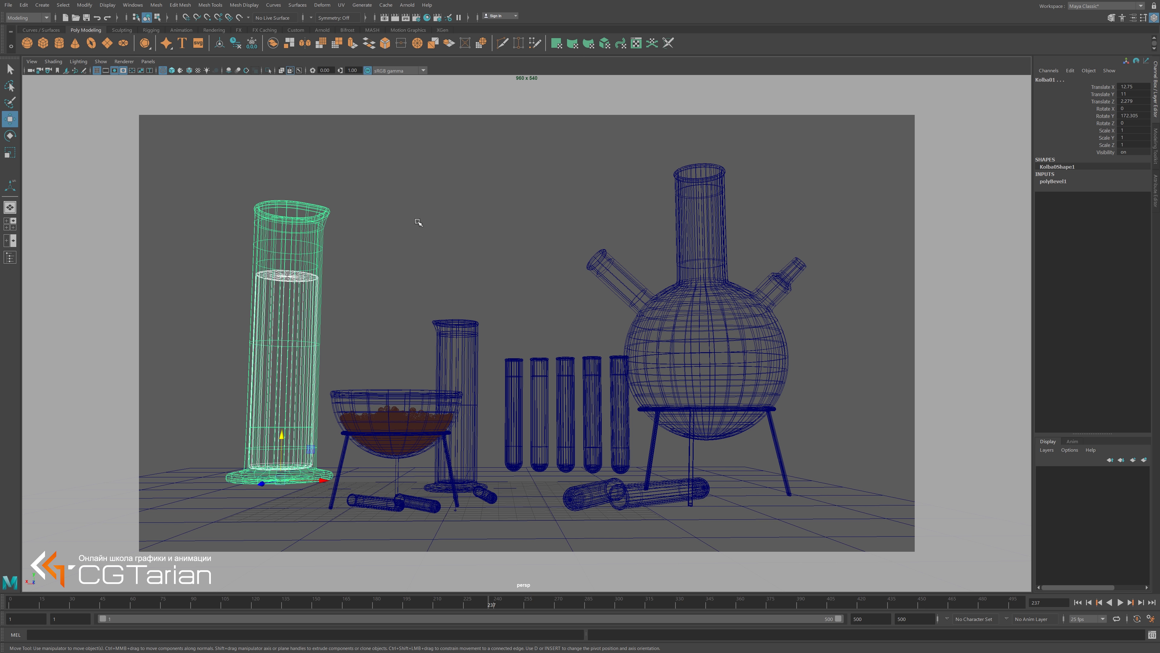
{"action": "key", "text": "ctrl+z"}
{"action": "left_click", "coordinate": [311, 246]}
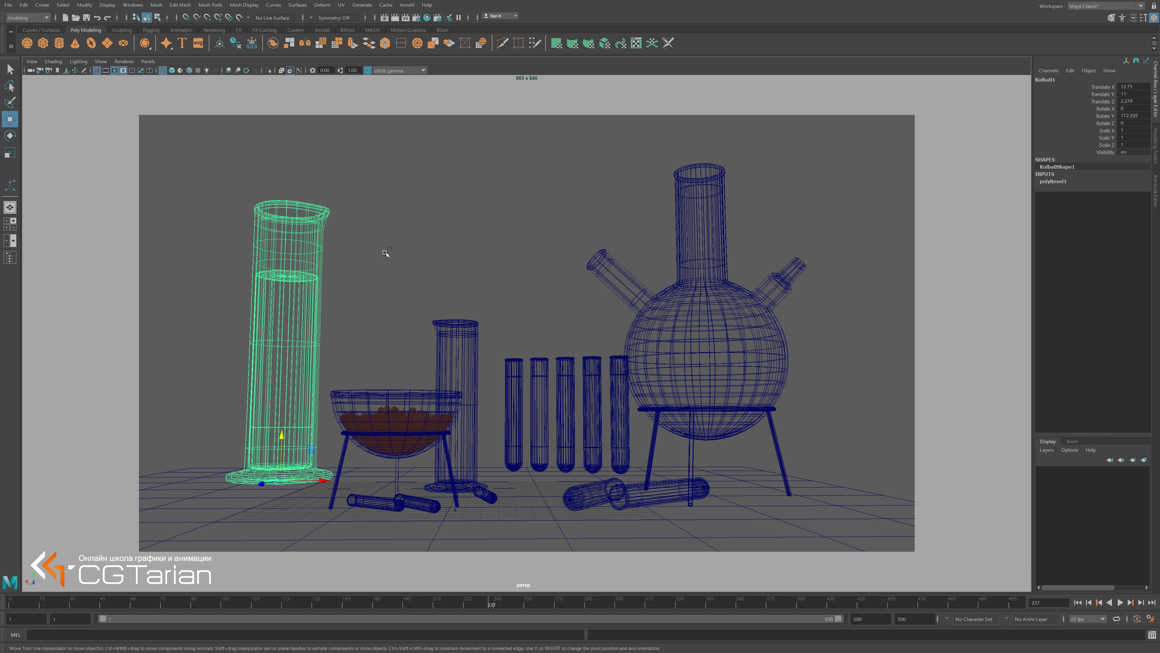
{"action": "key", "text": "ctrl+d"}
Move the beaker copy Kolba03 to the middle of the scene.
{"action": "mouse_move", "coordinate": [335, 483]}
{"action": "left_mouse_down"}
{"action": "mouse_move", "coordinate": [499, 495]}
{"action": "mouse_move", "coordinate": [475, 487]}
{"action": "left_mouse_up"}
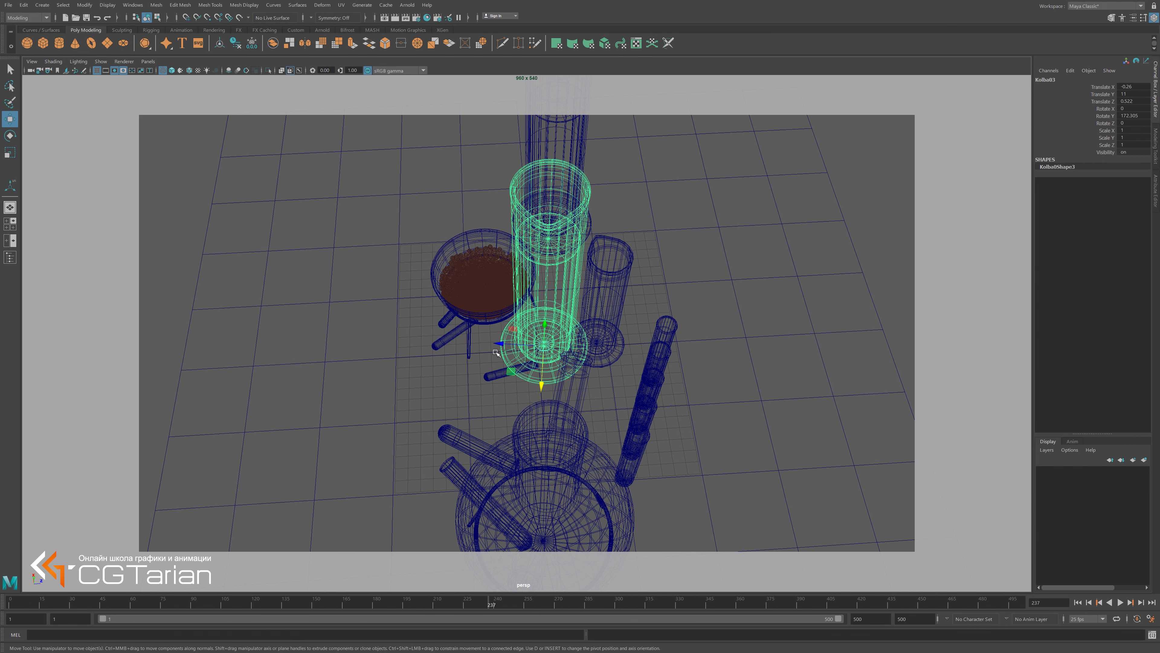
{"action": "mouse_move", "coordinate": [500, 343]}
{"action": "left_mouse_down"}
{"action": "mouse_move", "coordinate": [601, 380]}
{"action": "mouse_move", "coordinate": [616, 345]}
{"action": "mouse_move", "coordinate": [401, 362]}
{"action": "left_mouse_up"}
{"action": "mouse_move", "coordinate": [401, 363]}
{"action": "right_mouse_down", "text": "alt"}
{"action": "mouse_move", "coordinate": [478, 503]}
{"action": "mouse_move", "coordinate": [429, 425]}
{"action": "right_mouse_up", "text": "alt"}
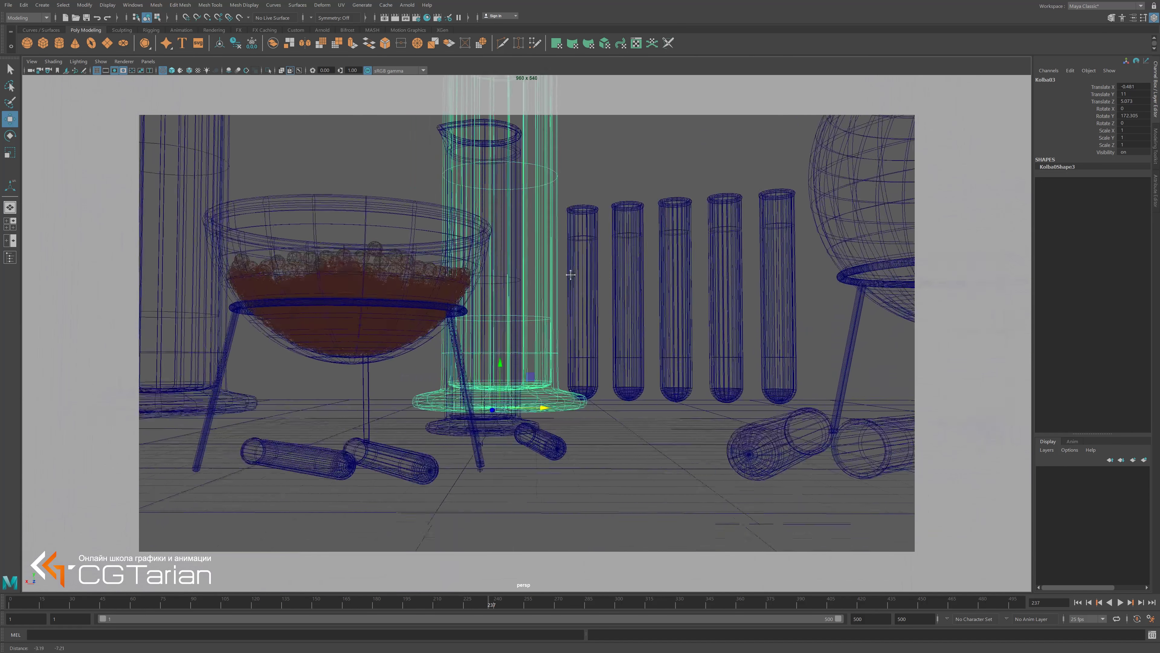
{"action": "mouse_move", "coordinate": [429, 425]}
{"action": "left_mouse_down", "text": "alt"}
{"action": "mouse_move", "coordinate": [390, 305]}
{"action": "mouse_move", "coordinate": [630, 316]}
{"action": "mouse_move", "coordinate": [586, 321]}
{"action": "mouse_move", "coordinate": [492, 368]}
{"action": "left_mouse_up", "text": "alt"}
Select the original beaker Kolba01 and try repositioning it, undoing the trial moves.
{"action": "left_click", "coordinate": [525, 368]}
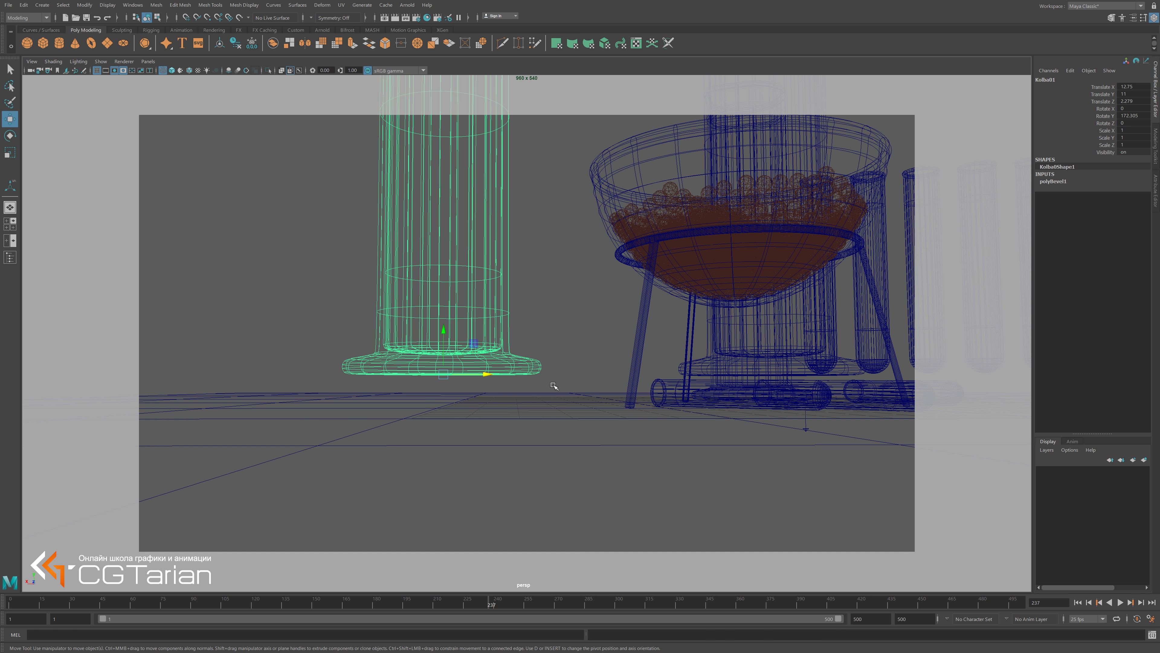
{"action": "mouse_move", "coordinate": [493, 414]}
{"action": "left_mouse_down", "text": "alt"}
{"action": "mouse_move", "coordinate": [469, 362]}
{"action": "mouse_move", "coordinate": [441, 223]}
{"action": "left_mouse_up", "text": "alt"}
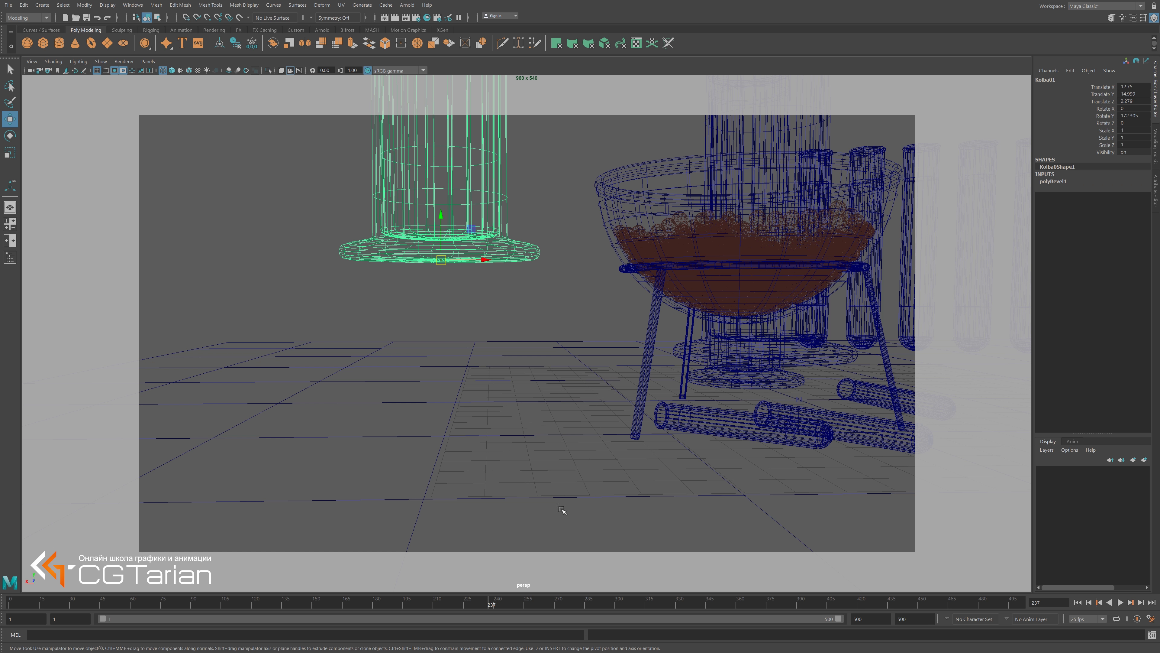
{"action": "mouse_move", "coordinate": [469, 392]}
{"action": "middle_mouse_down"}
{"action": "mouse_move", "coordinate": [465, 401]}
{"action": "mouse_move", "coordinate": [488, 406]}
{"action": "middle_mouse_up"}
{"action": "left_click_drag", "start_coordinate": [487, 407], "coordinate": [483, 400], "text": "alt"}
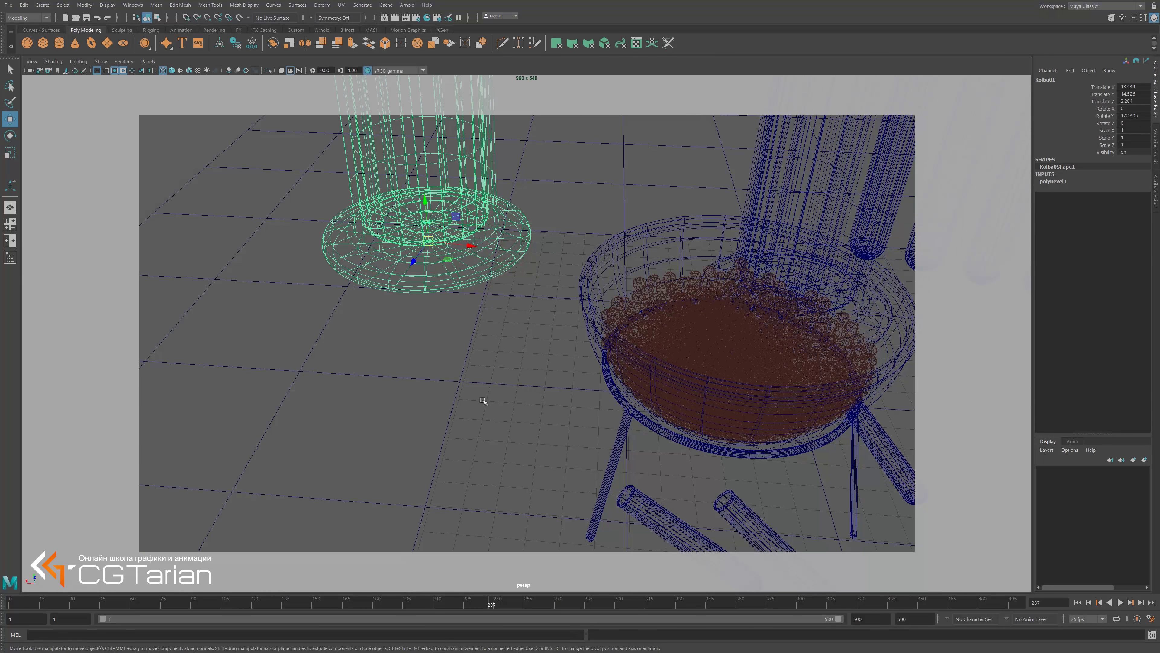
{"action": "middle_click_drag", "start_coordinate": [487, 401], "coordinate": [485, 402]}
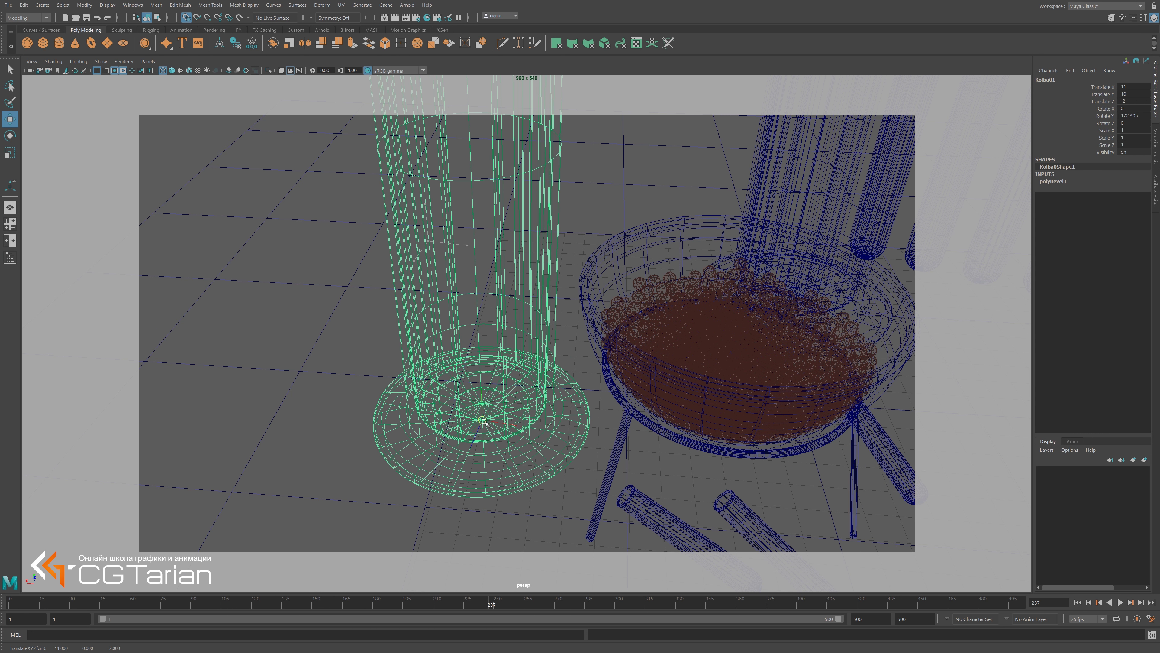
{"action": "key", "text": "ctrl+z"}
{"action": "key", "text": "ctrl+z"}
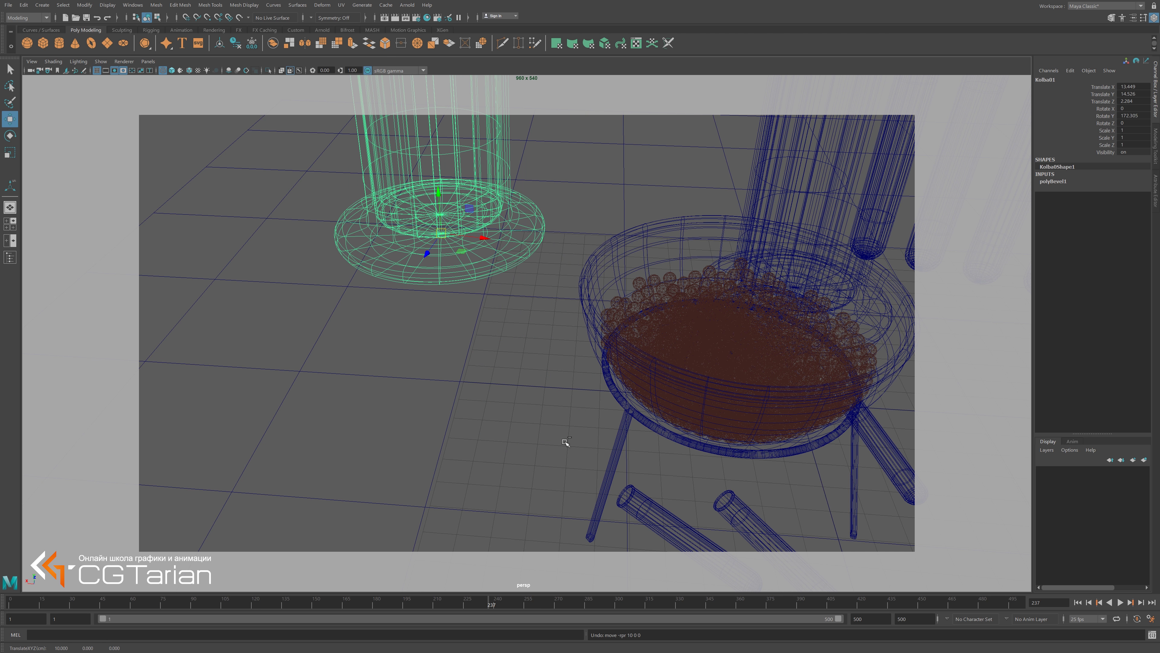
{"action": "key", "text": "ctrl+z"}
{"action": "mouse_move", "coordinate": [556, 435]}
{"action": "left_mouse_down", "text": "alt"}
{"action": "mouse_move", "coordinate": [507, 389]}
{"action": "mouse_move", "coordinate": [518, 396]}
{"action": "left_mouse_up", "text": "alt"}
{"action": "key", "text": "ctrl+z"}
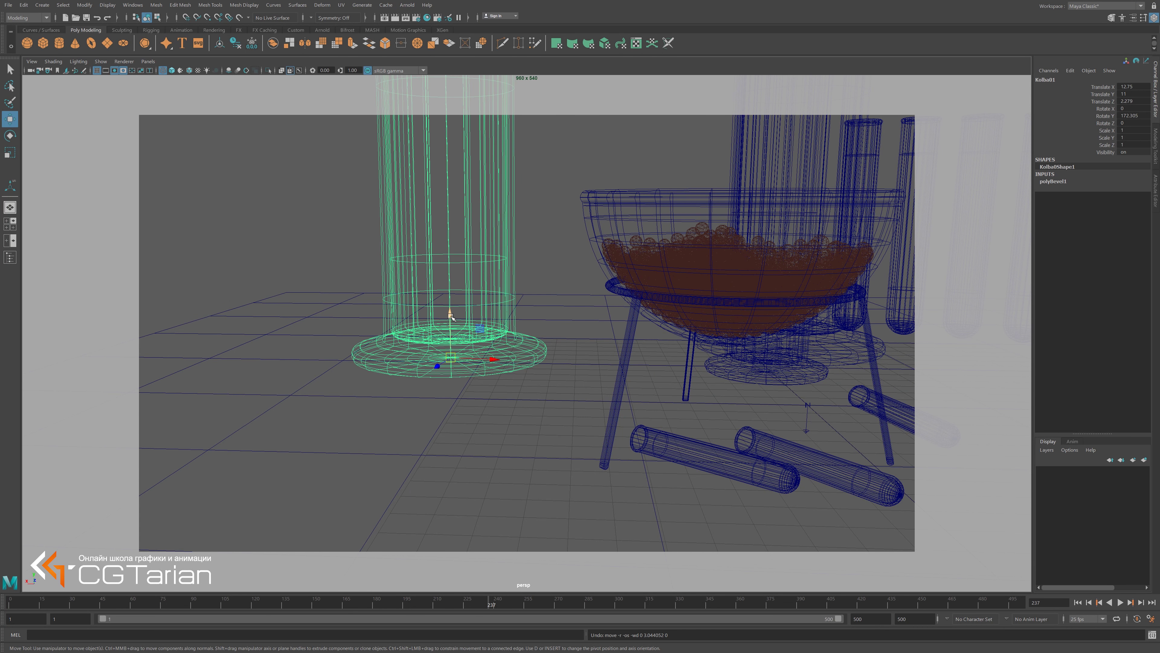
{"action": "left_click_drag", "start_coordinate": [449, 315], "coordinate": [448, 196]}
{"action": "left_click_drag", "start_coordinate": [483, 297], "coordinate": [494, 367], "text": "alt"}
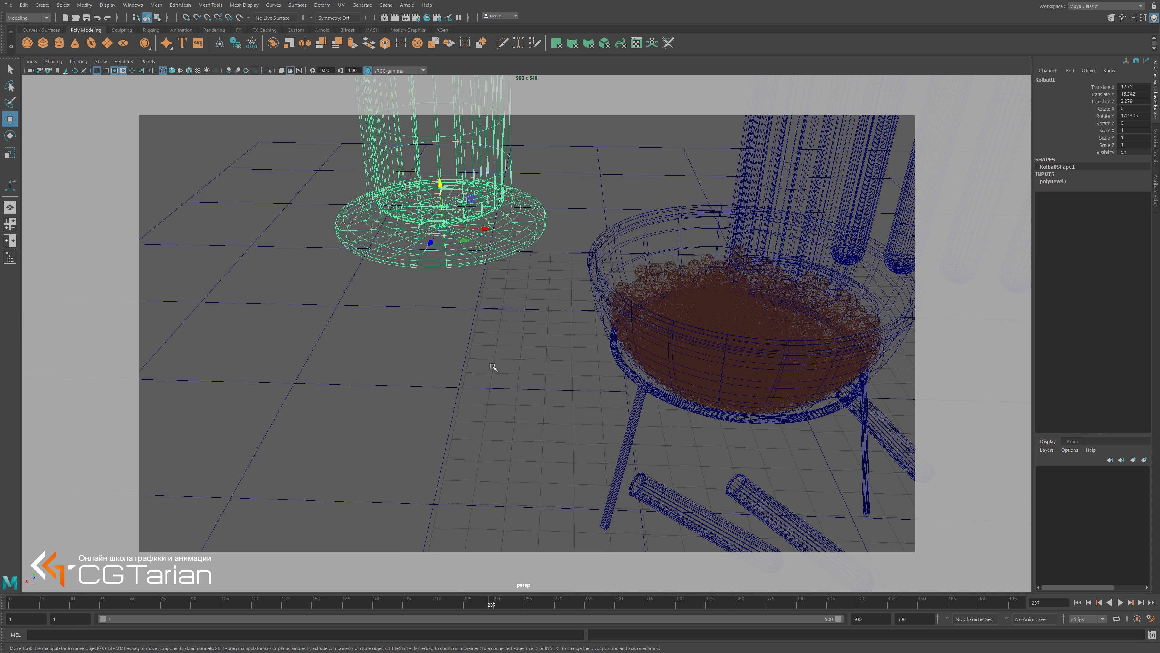
With grid snapping (X), lower Kolba01 to Translate Y 10.
{"action": "key", "text": "x"}
{"action": "middle_click_drag", "start_coordinate": [477, 372], "coordinate": [475, 485]}
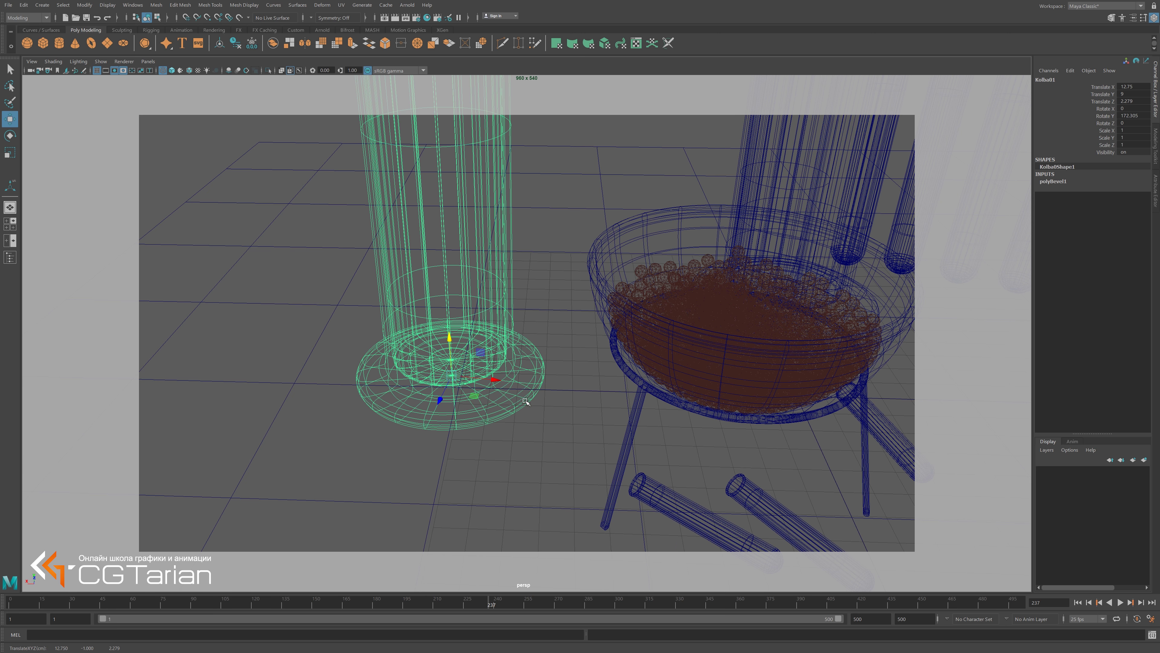
{"action": "mouse_move", "coordinate": [453, 375]}
{"action": "left_mouse_down", "text": "alt"}
{"action": "mouse_move", "coordinate": [519, 392]}
{"action": "mouse_move", "coordinate": [516, 404]}
{"action": "left_mouse_up", "text": "alt"}
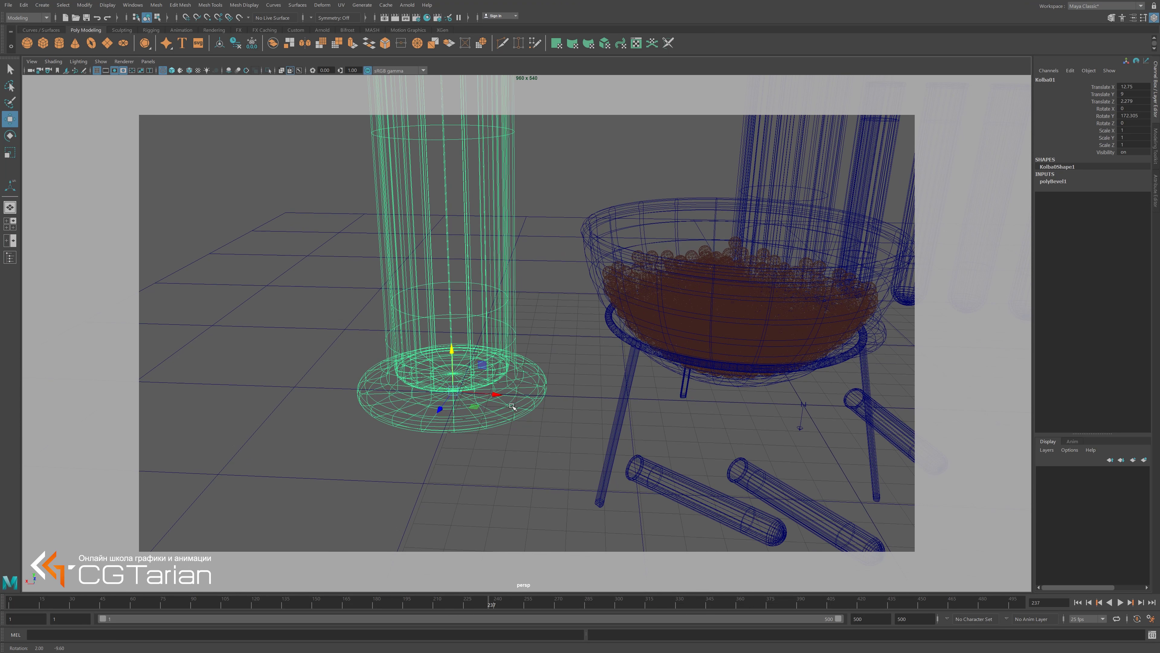
{"action": "key", "text": "ctrl+z"}
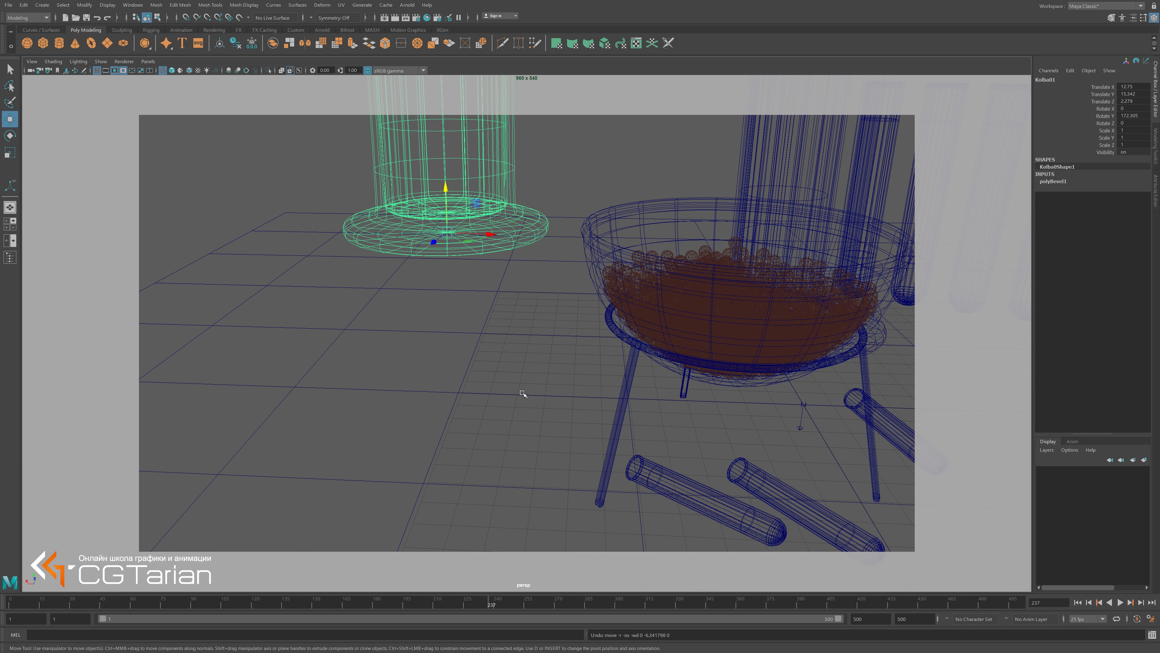
{"action": "key", "text": "x"}
{"action": "middle_click_drag", "start_coordinate": [525, 386], "coordinate": [531, 379]}
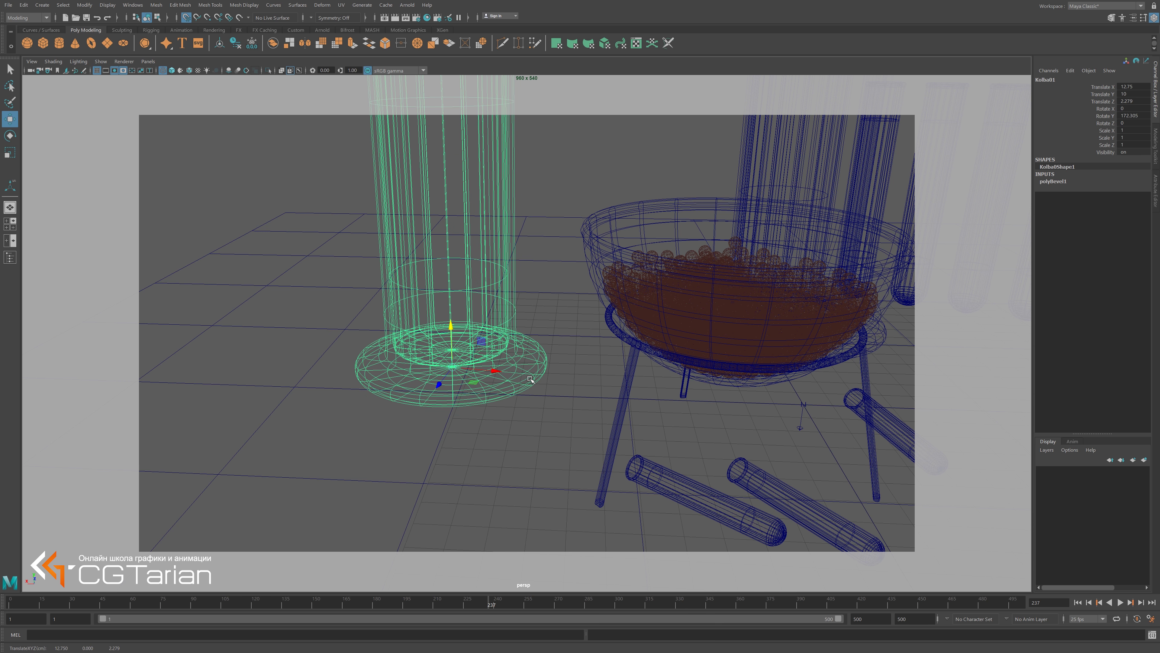
{"action": "left_click_drag", "start_coordinate": [532, 407], "coordinate": [509, 402], "text": "alt"}
Duplicate the tall beaker behind the bowl and move the copy toward the scene centre.
{"action": "left_click", "coordinate": [599, 297]}
{"action": "left_click", "coordinate": [338, 342]}
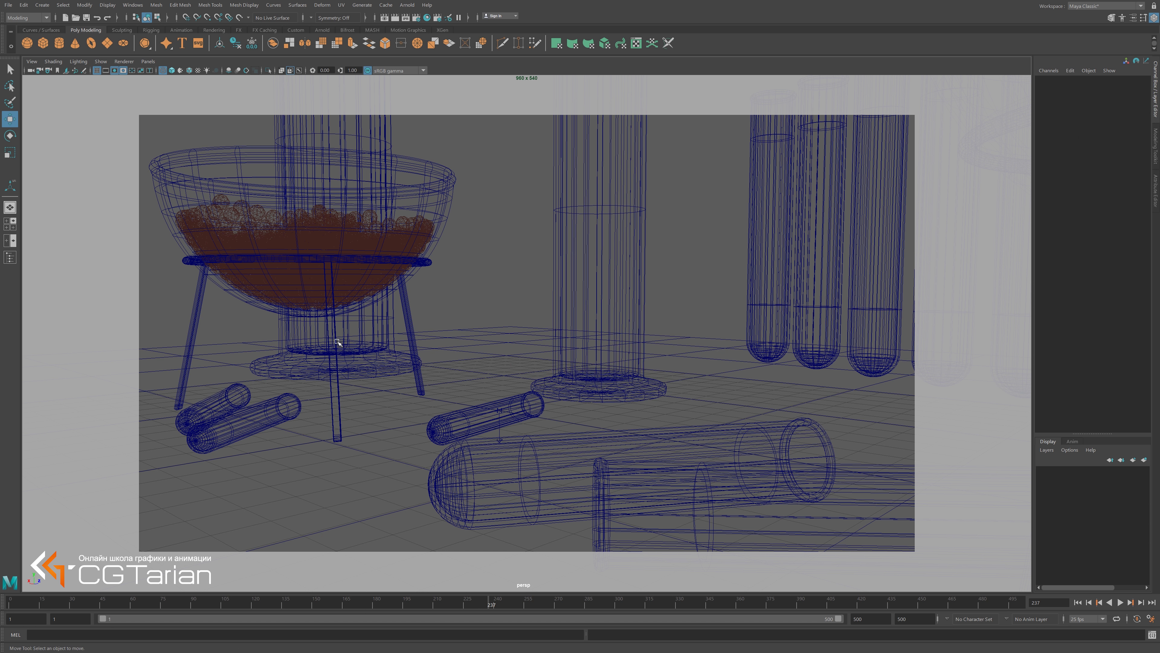
{"action": "left_click", "coordinate": [379, 360]}
{"action": "key", "text": "ctrl+d"}
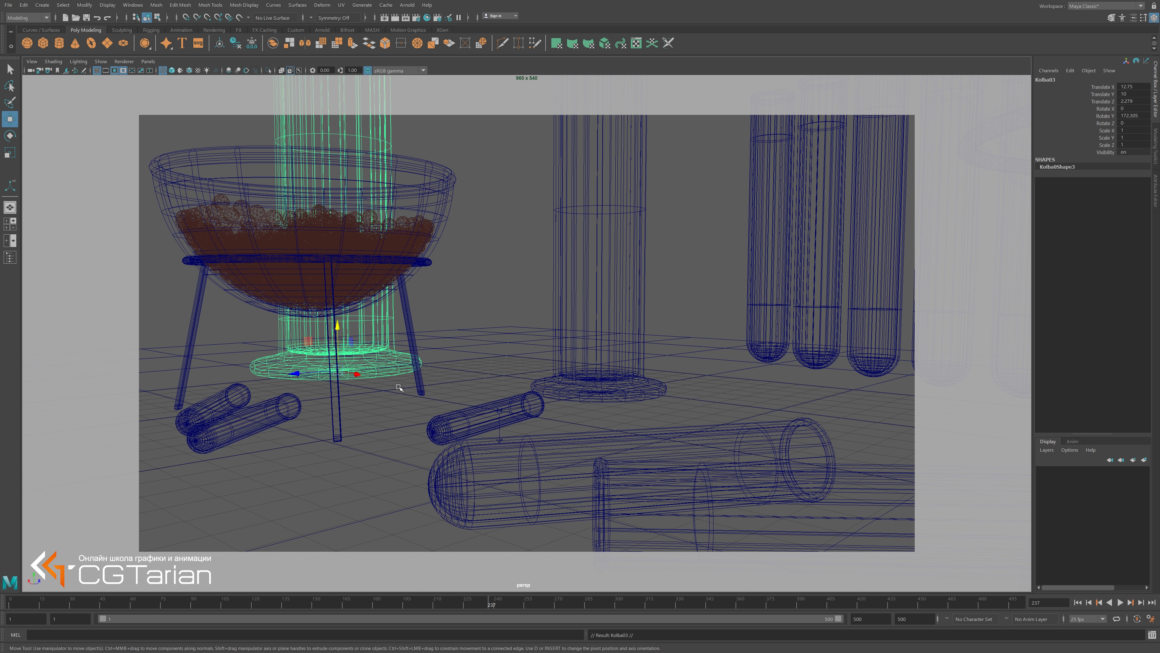
{"action": "mouse_move", "coordinate": [358, 374]}
{"action": "left_mouse_down"}
{"action": "mouse_move", "coordinate": [542, 431]}
{"action": "mouse_move", "coordinate": [540, 451]}
{"action": "left_mouse_up"}
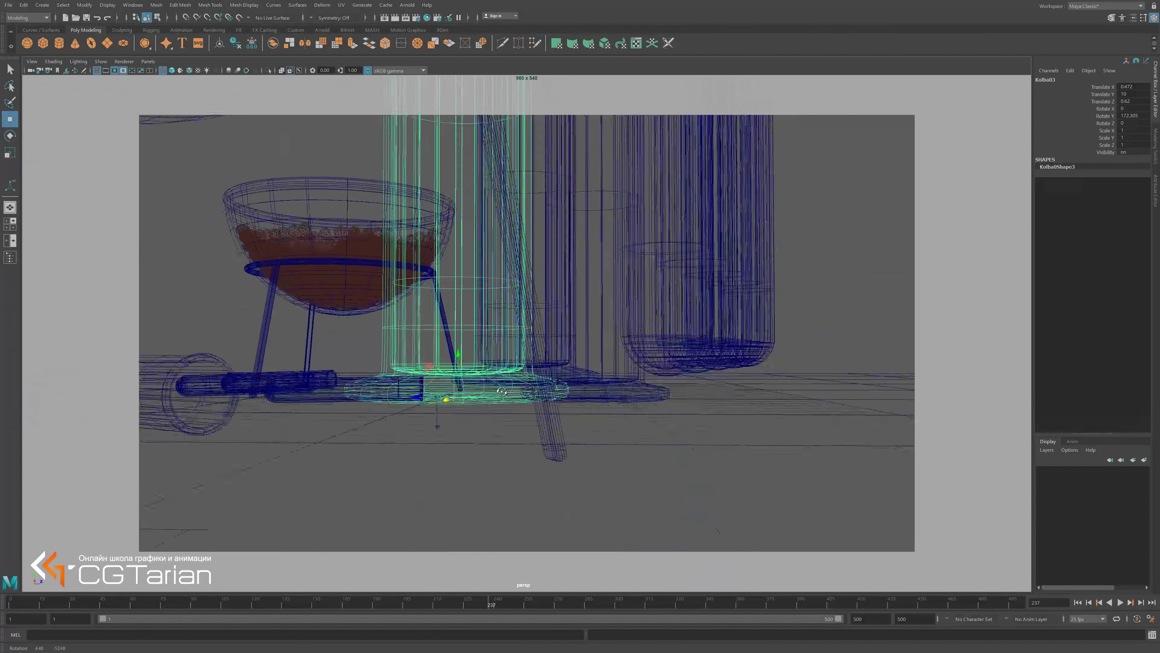
{"action": "mouse_move", "coordinate": [540, 451]}
{"action": "left_mouse_down", "text": "alt"}
{"action": "mouse_move", "coordinate": [496, 382]}
{"action": "mouse_move", "coordinate": [423, 363]}
{"action": "left_mouse_up", "text": "alt"}
{"action": "scroll", "coordinate": [422, 362], "scroll_direction": "up", "scroll_amount": 5}
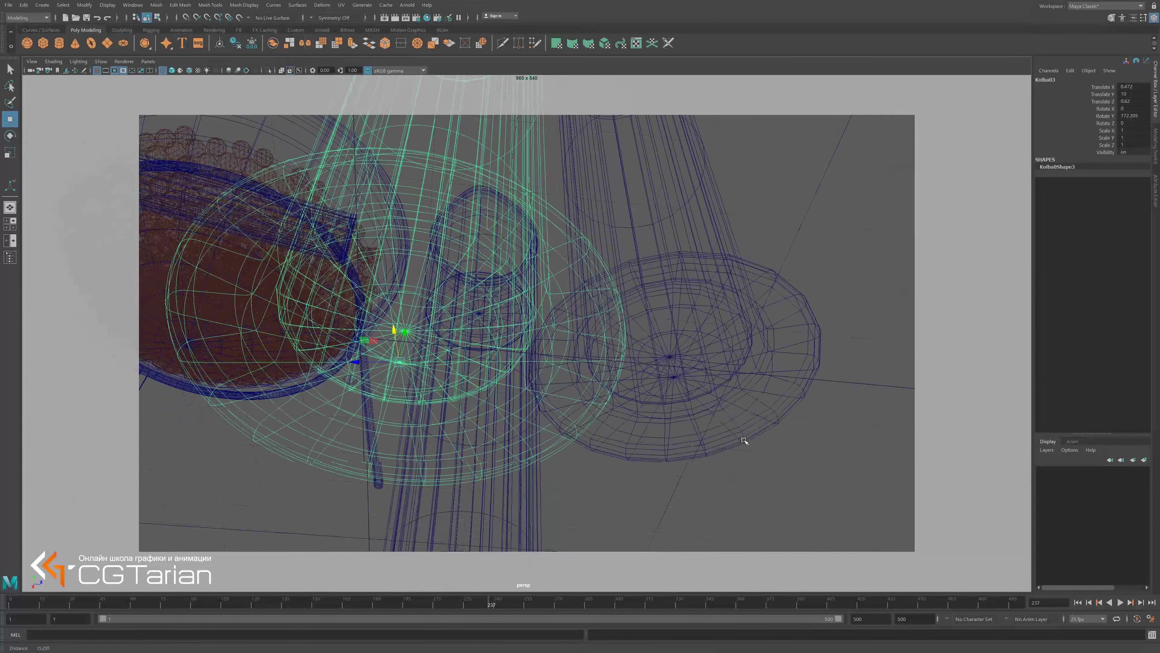
{"action": "left_click_drag", "start_coordinate": [357, 362], "coordinate": [378, 375]}
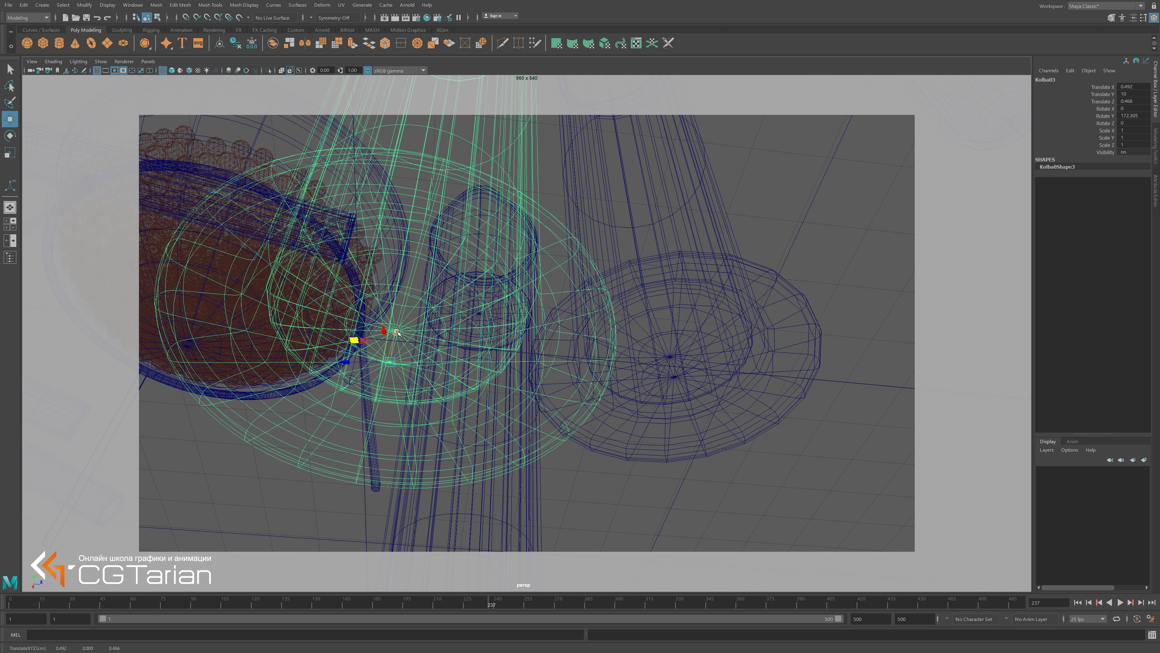
{"action": "left_click_drag", "start_coordinate": [397, 335], "coordinate": [422, 373], "text": "alt"}
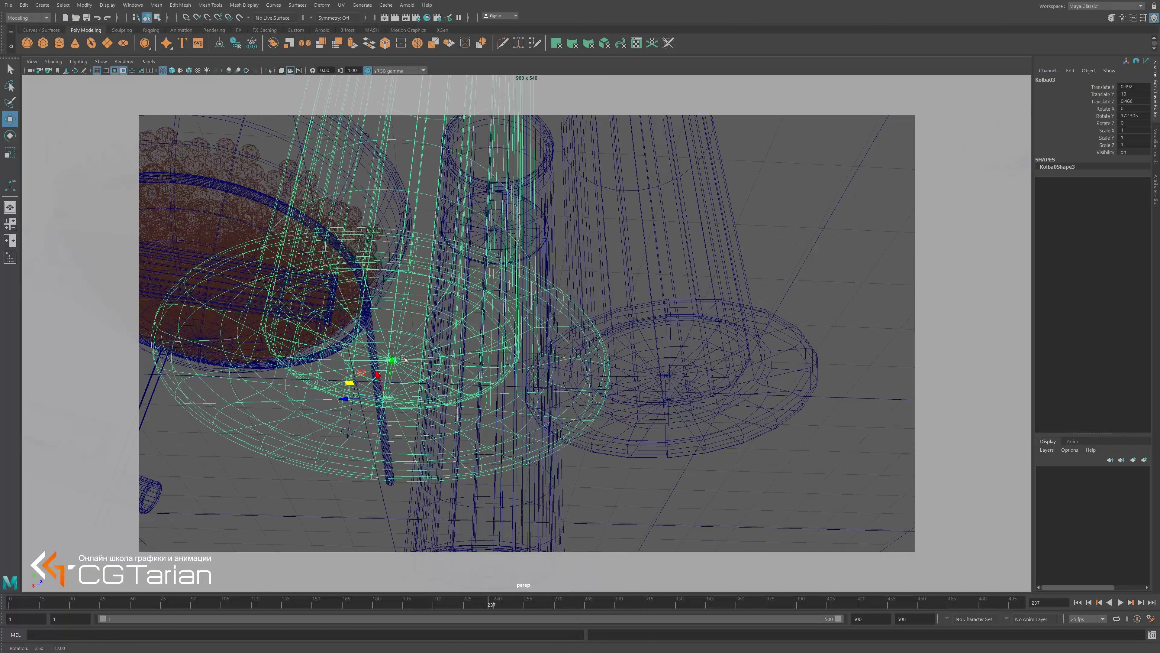
{"action": "left_click_drag", "start_coordinate": [726, 420], "coordinate": [729, 420], "text": "alt"}
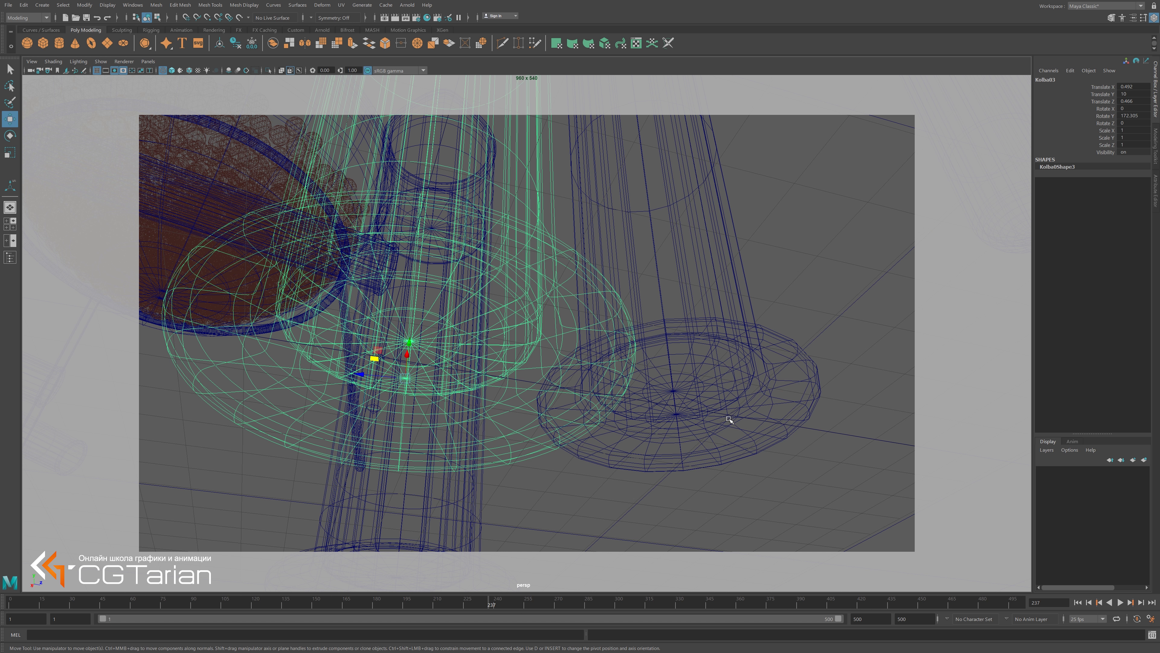
Snap the measuring cylinder onto the round base's centre vertex using point snapping.
{"action": "key", "text": "v"}
{"action": "middle_click_drag", "start_coordinate": [677, 414], "coordinate": [678, 415]}
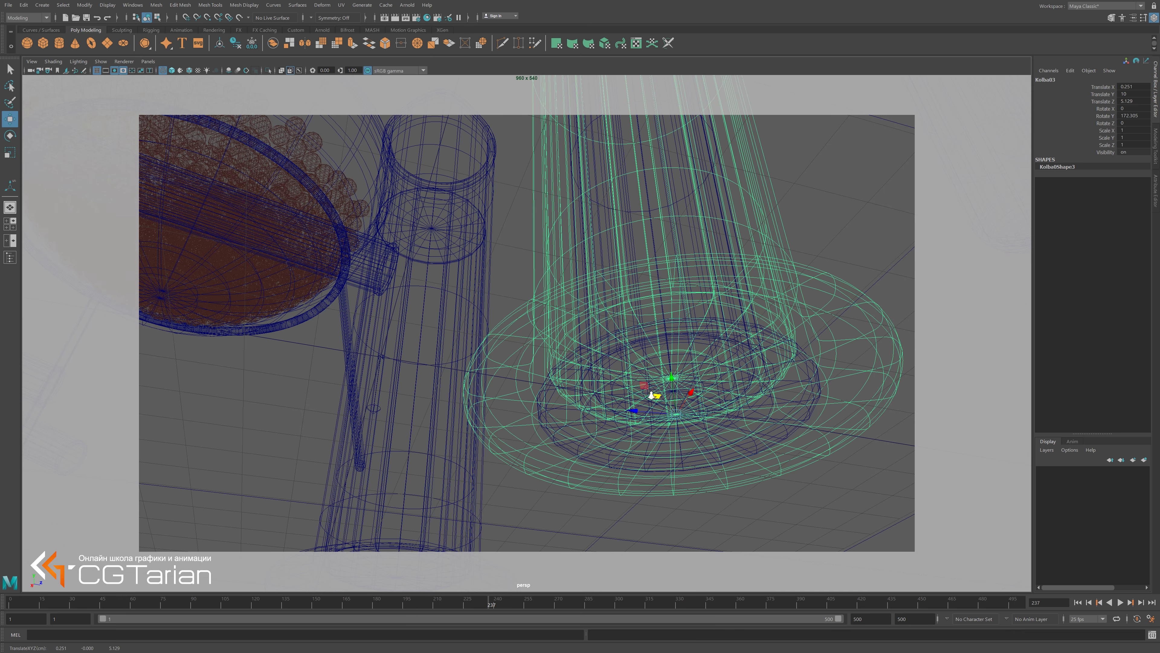
{"action": "mouse_move", "coordinate": [651, 395]}
{"action": "left_mouse_down", "text": "alt"}
{"action": "mouse_move", "coordinate": [613, 392]}
{"action": "mouse_move", "coordinate": [653, 402]}
{"action": "left_mouse_up", "text": "alt"}
{"action": "scroll", "coordinate": [683, 411], "scroll_direction": "up", "scroll_amount": 3}
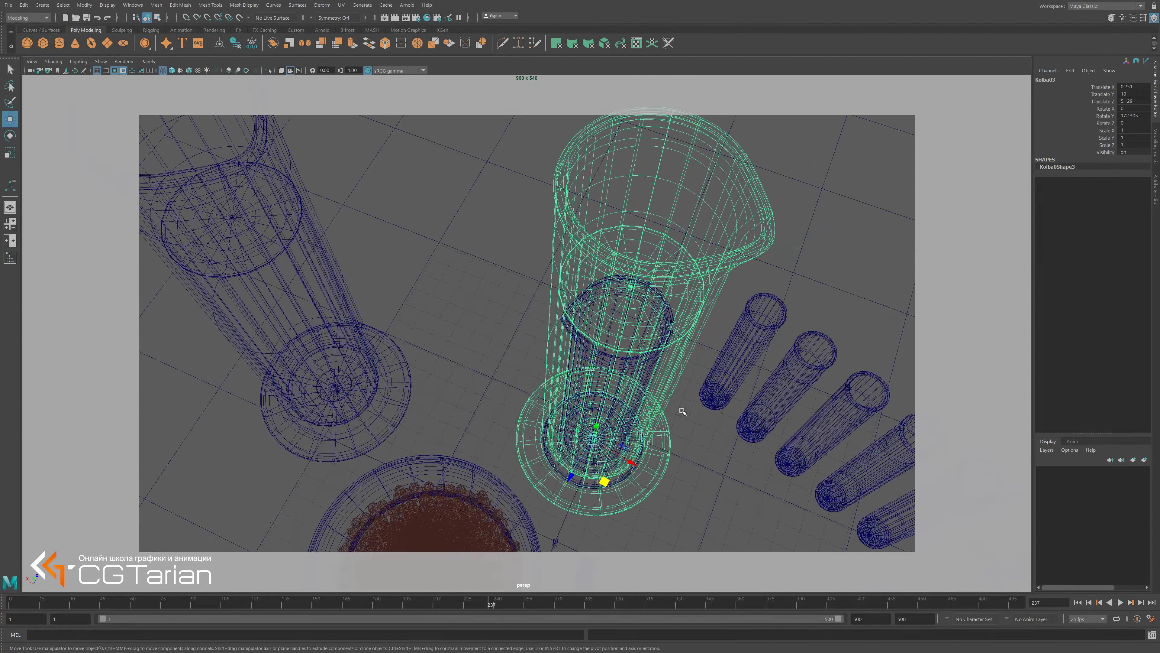
Rotate the measuring cylinder 31.625° on Y, scale it to 0.645, and deselect.
{"action": "key", "text": "e"}
{"action": "mouse_move", "coordinate": [620, 474]}
{"action": "left_mouse_down"}
{"action": "mouse_move", "coordinate": [626, 419]}
{"action": "mouse_move", "coordinate": [551, 494]}
{"action": "mouse_move", "coordinate": [596, 488]}
{"action": "mouse_move", "coordinate": [400, 528]}
{"action": "mouse_move", "coordinate": [416, 525]}
{"action": "mouse_move", "coordinate": [565, 275]}
{"action": "left_mouse_up"}
{"action": "key", "text": "r"}
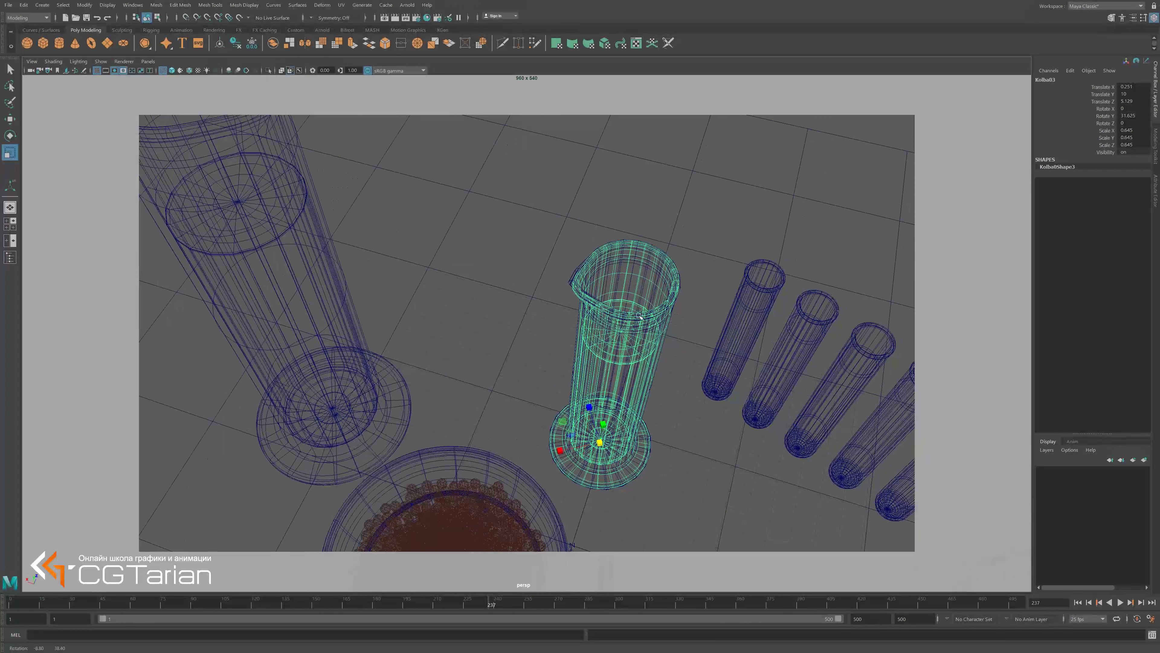
{"action": "left_click", "coordinate": [571, 277]}
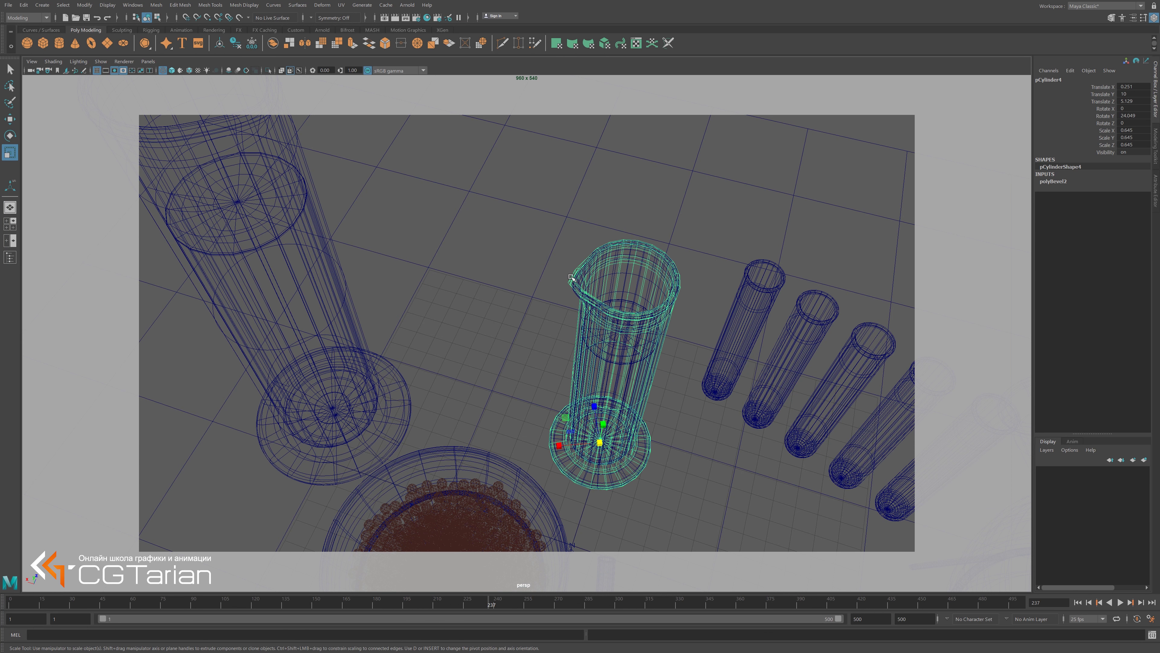
{"action": "left_click", "coordinate": [572, 277]}
Frame the whole glassware set and orbit to a low front view.
{"action": "key", "text": "a"}
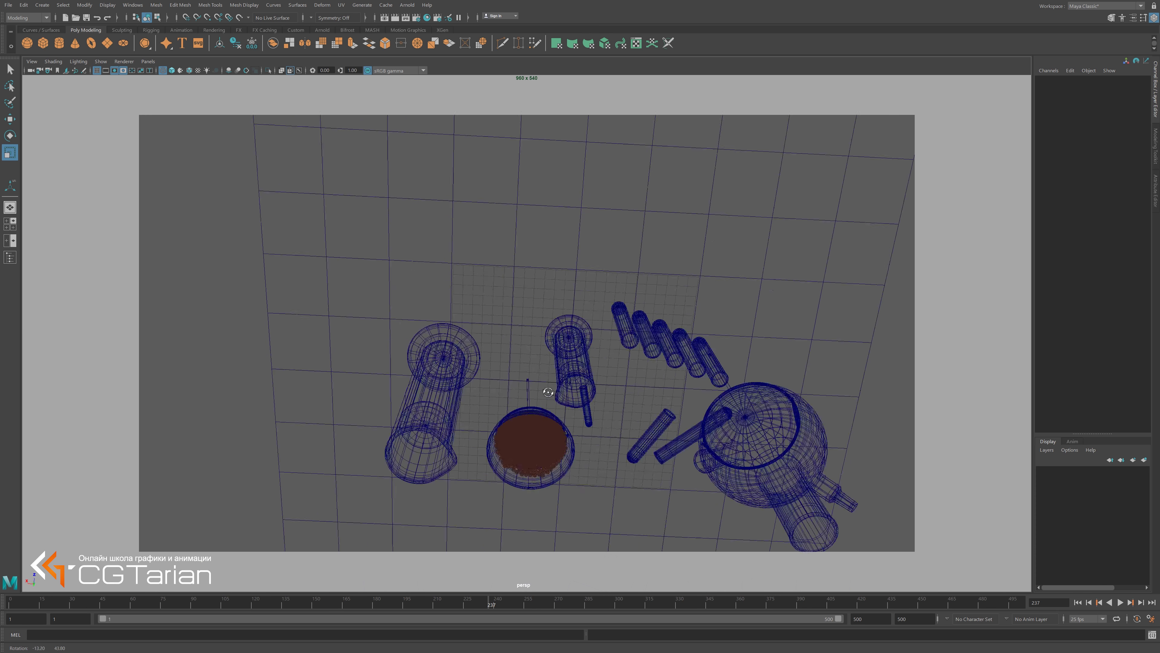
{"action": "mouse_move", "coordinate": [507, 311]}
{"action": "left_mouse_down", "text": "alt"}
{"action": "mouse_move", "coordinate": [575, 356]}
{"action": "mouse_move", "coordinate": [640, 347]}
{"action": "left_mouse_up", "text": "alt"}
{"action": "middle_click_drag", "start_coordinate": [640, 348], "coordinate": [499, 344], "text": "alt"}
{"action": "left_click_drag", "start_coordinate": [499, 344], "coordinate": [544, 346], "text": "alt"}
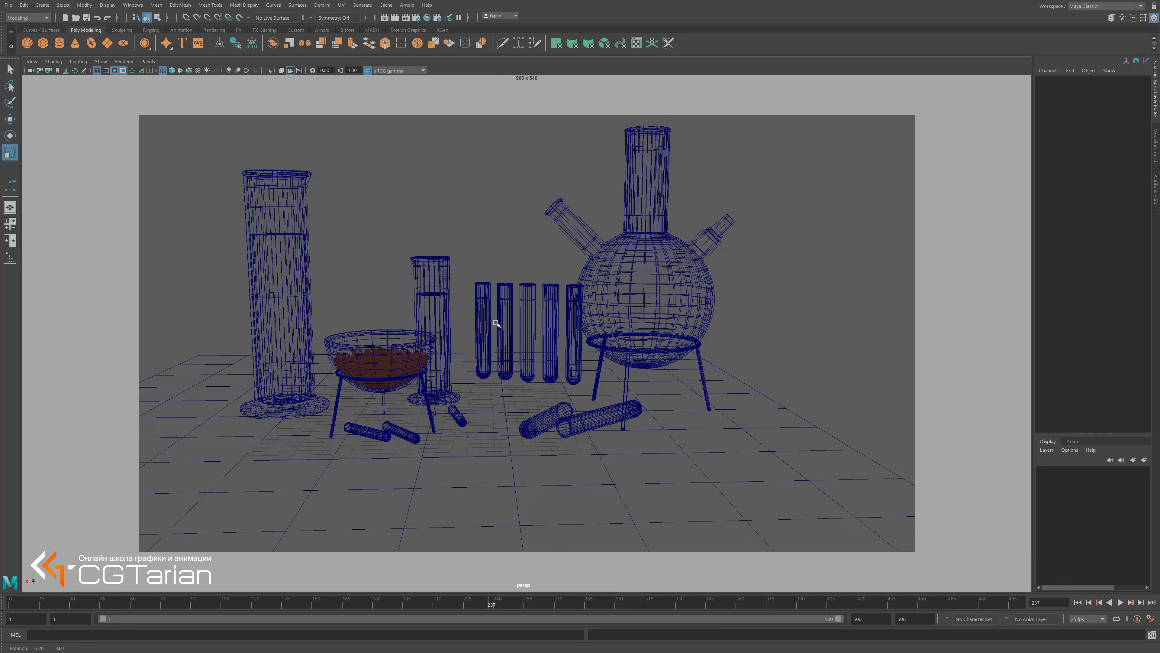
Inspect the upright tubes, lying tubes and round flask by selecting them, then switch to wireframe.
{"action": "left_click_drag", "start_coordinate": [474, 298], "coordinate": [575, 373]}
{"action": "left_click", "coordinate": [560, 408]}
{"action": "left_click", "coordinate": [594, 416]}
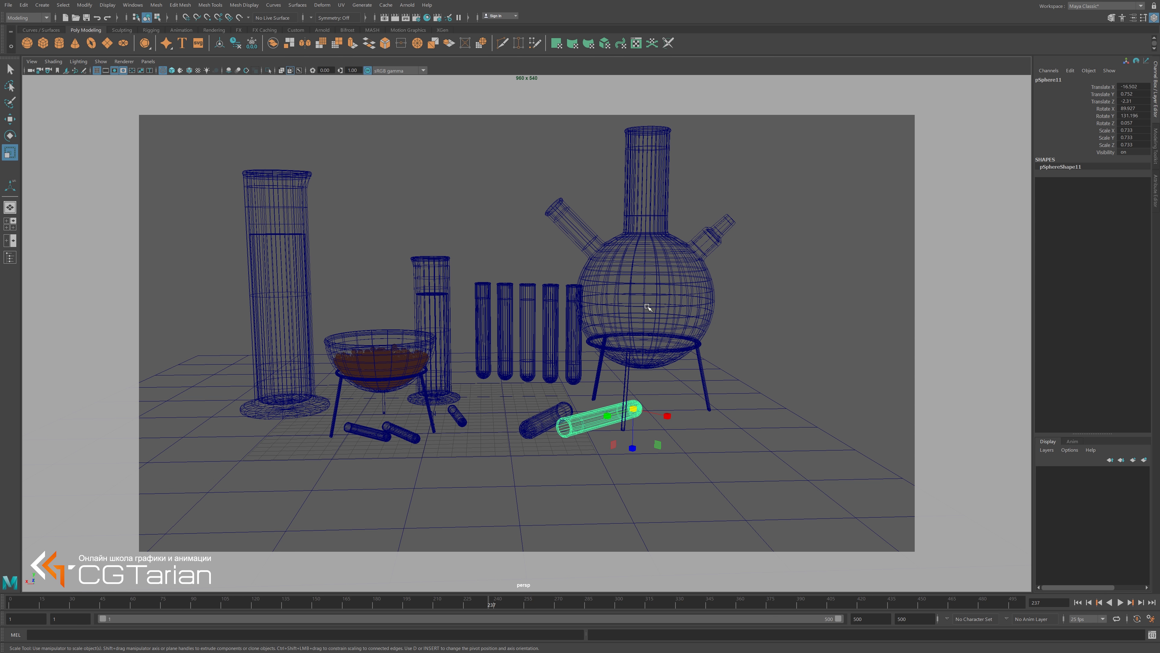
{"action": "left_click", "coordinate": [697, 307]}
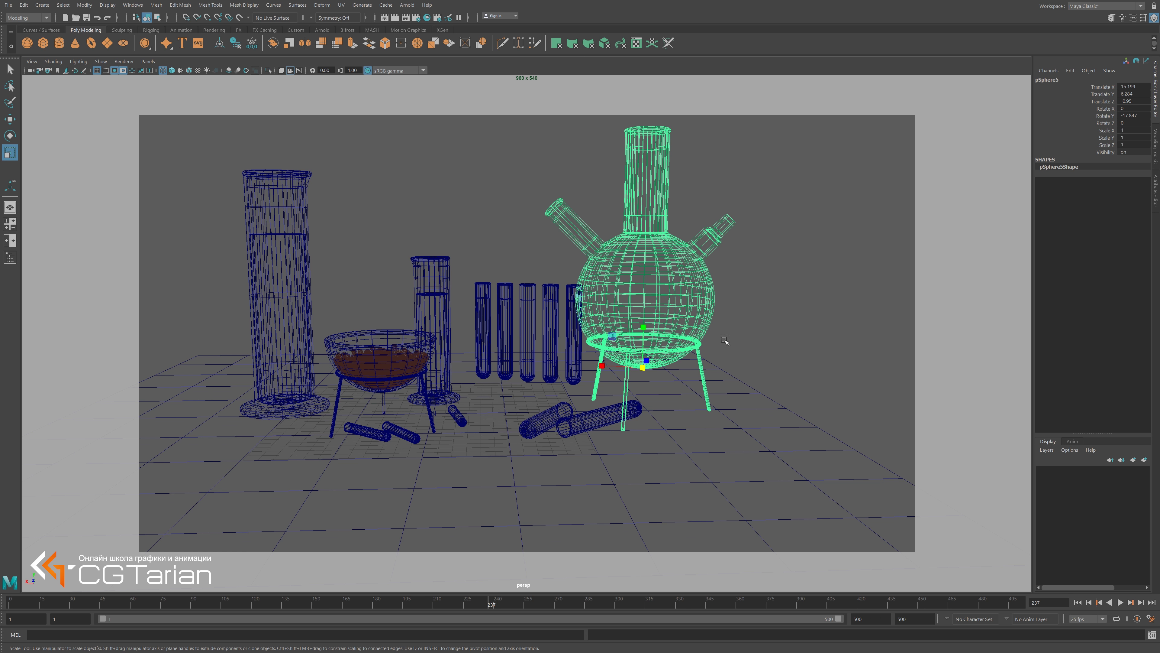
{"action": "right_click_drag", "start_coordinate": [725, 340], "coordinate": [777, 315], "text": "alt"}
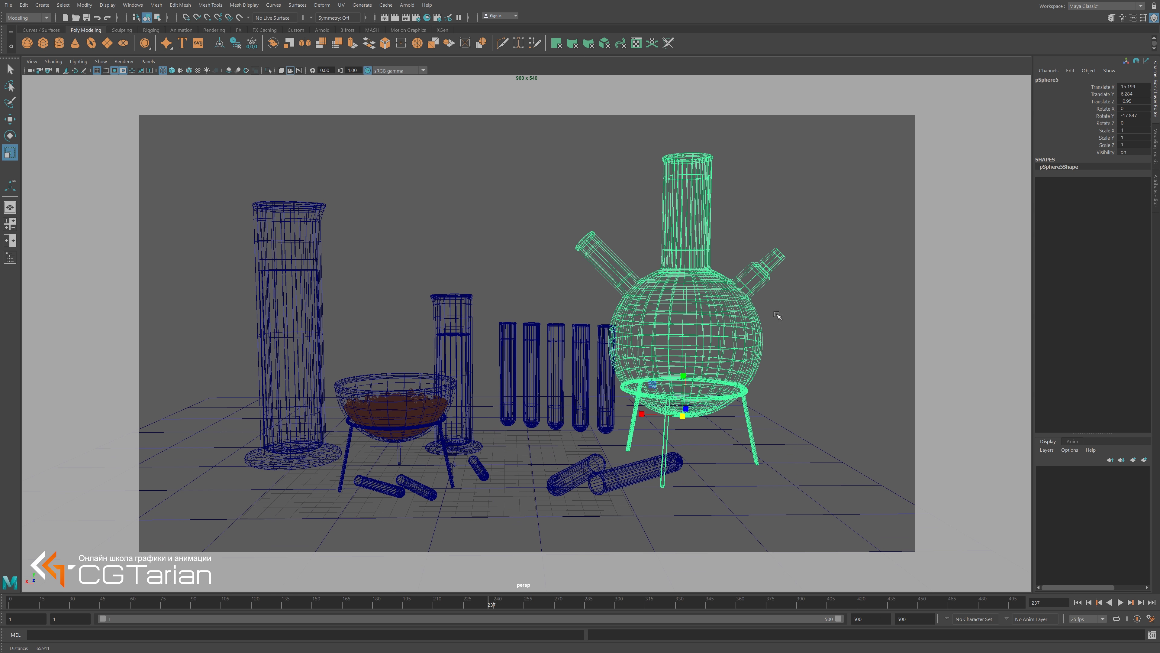
{"action": "left_click", "coordinate": [824, 241]}
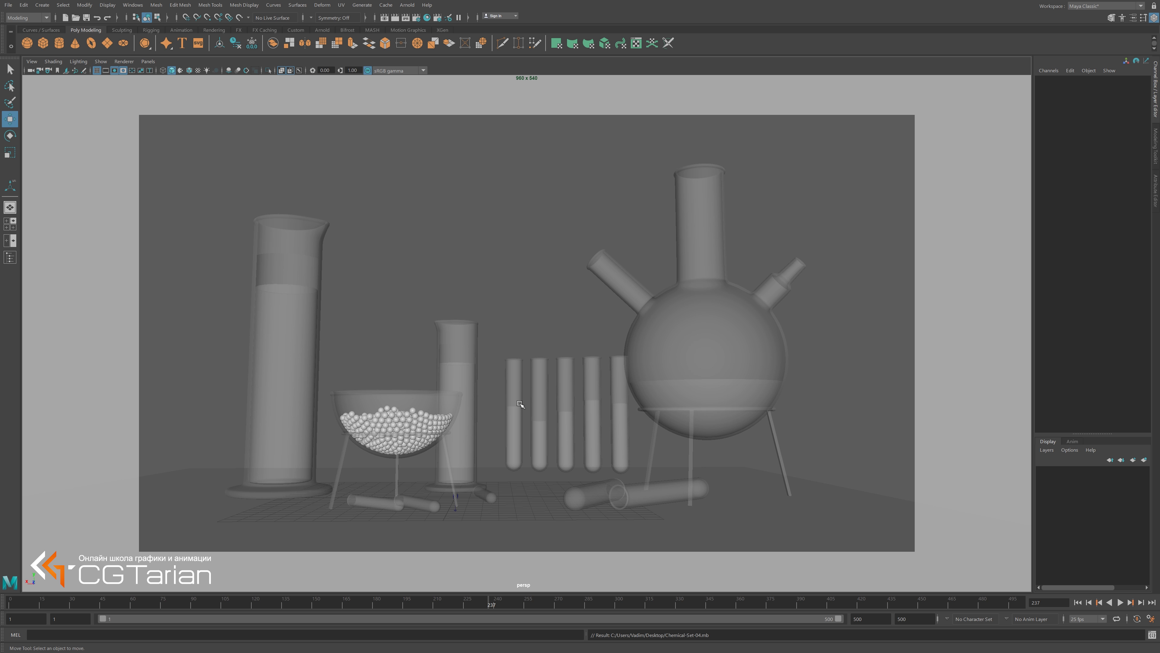
{"action": "left_click", "coordinate": [473, 368]}
{"action": "key", "text": "4"}
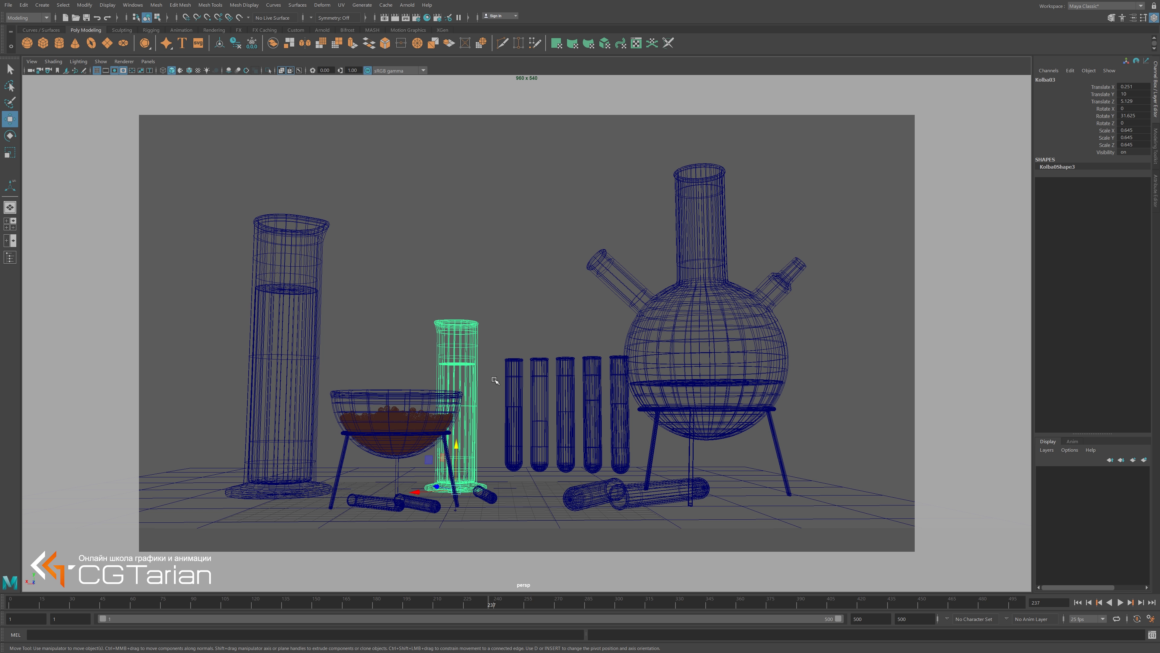
{"action": "left_click", "coordinate": [445, 364]}
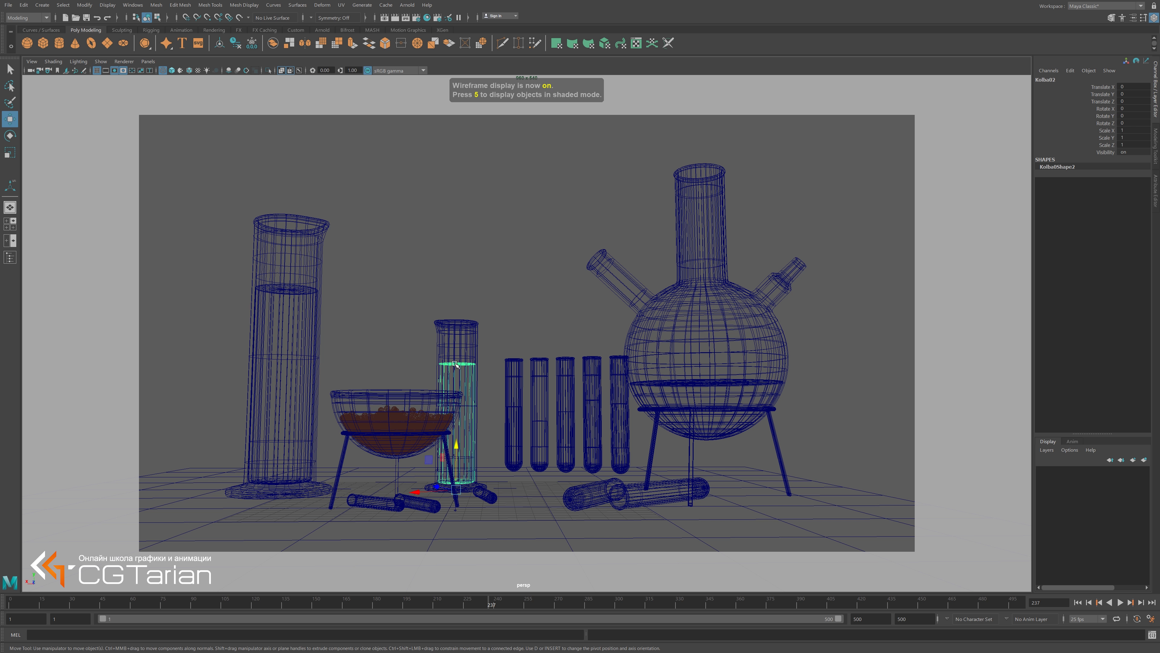
{"action": "mouse_move", "coordinate": [456, 365]}
{"action": "right_mouse_down"}
{"action": "mouse_move", "coordinate": [416, 364]}
{"action": "mouse_move", "coordinate": [498, 356]}
{"action": "right_mouse_up"}
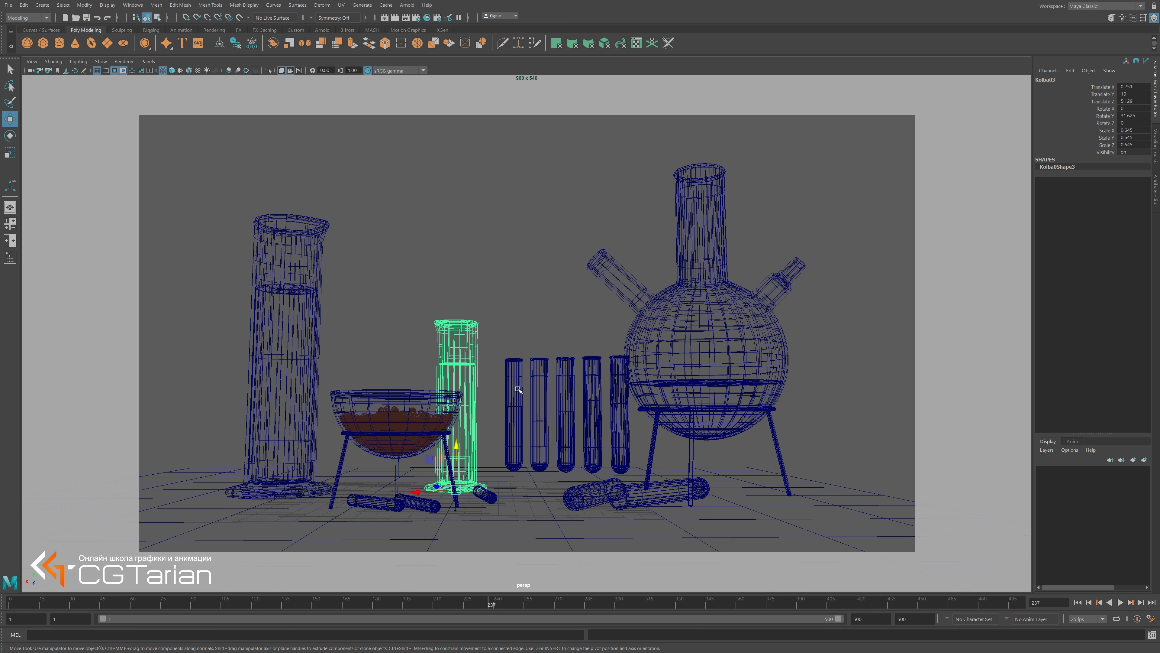
{"action": "left_click", "coordinate": [507, 381]}
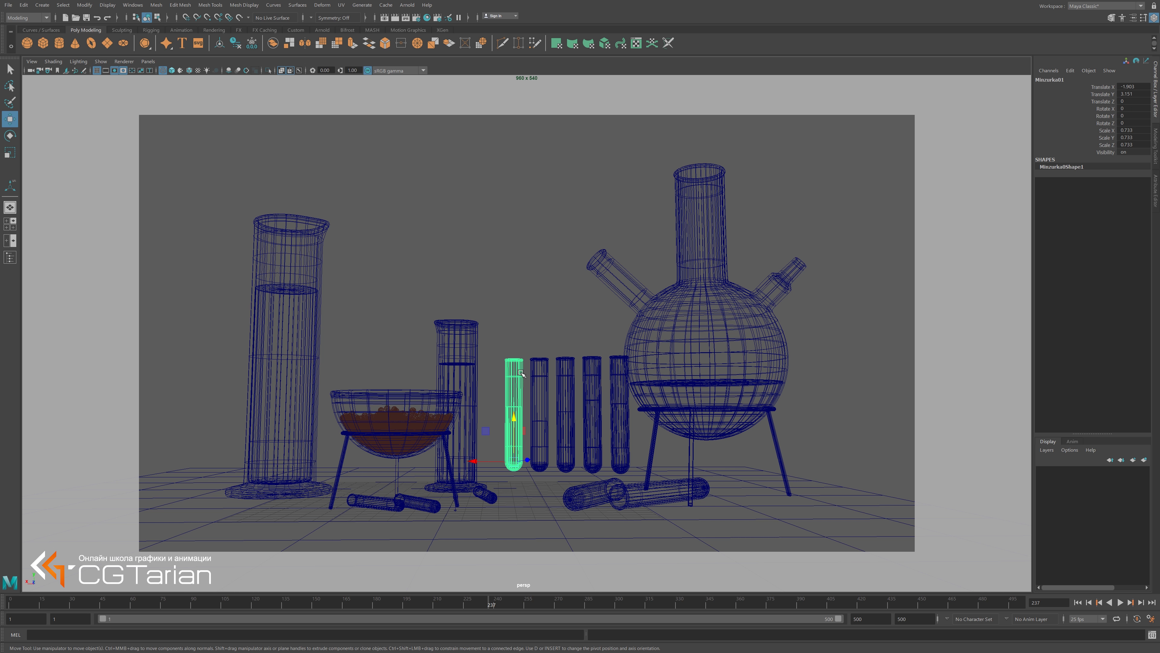
{"action": "left_click", "coordinate": [520, 336]}
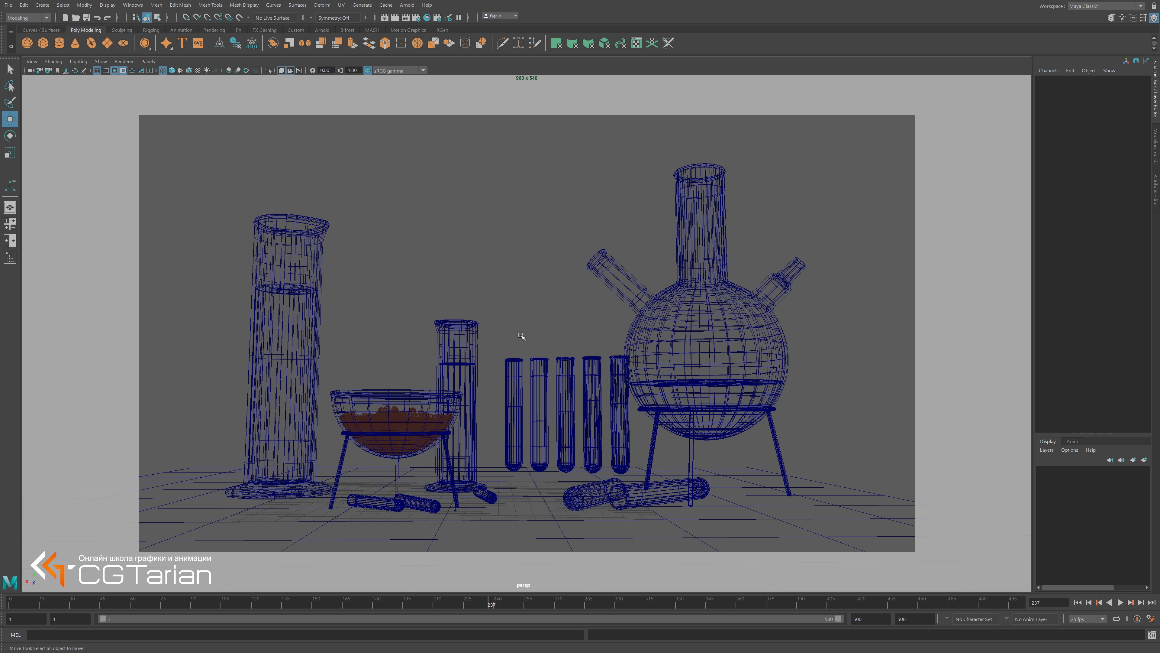
Select the liquids of the tall cylinder, middle cylinder and five test tubes.
{"action": "left_click_drag", "start_coordinate": [542, 338], "coordinate": [544, 294], "text": "alt"}
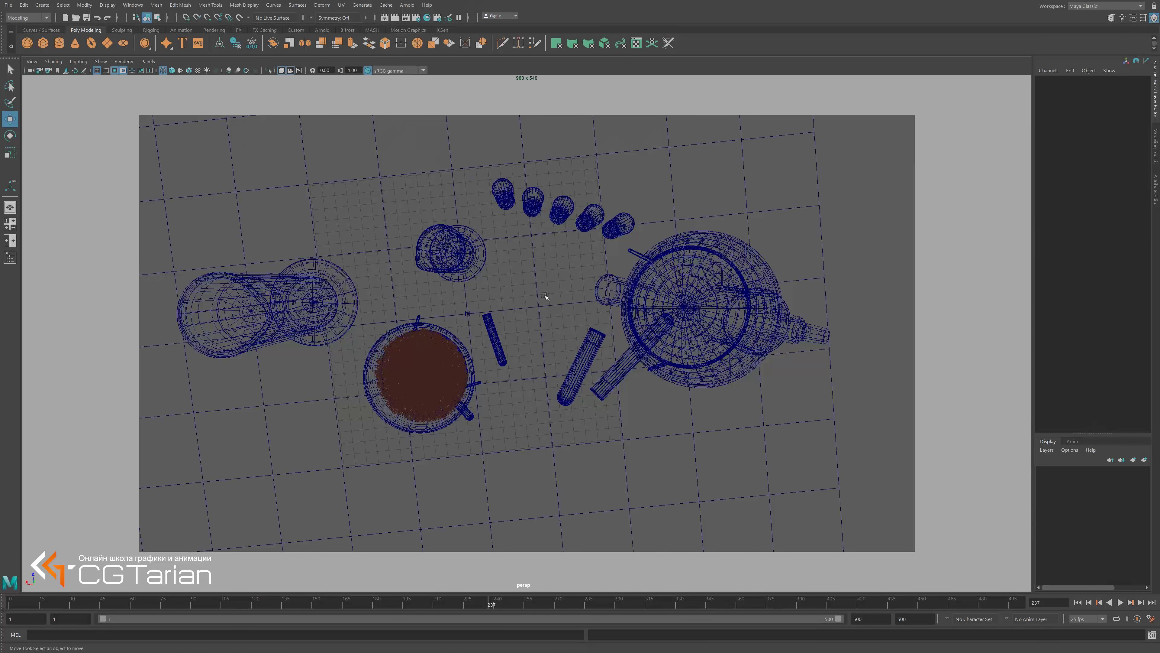
{"action": "left_click_drag", "start_coordinate": [549, 337], "coordinate": [235, 366], "text": "alt"}
{"action": "left_click", "coordinate": [250, 377]}
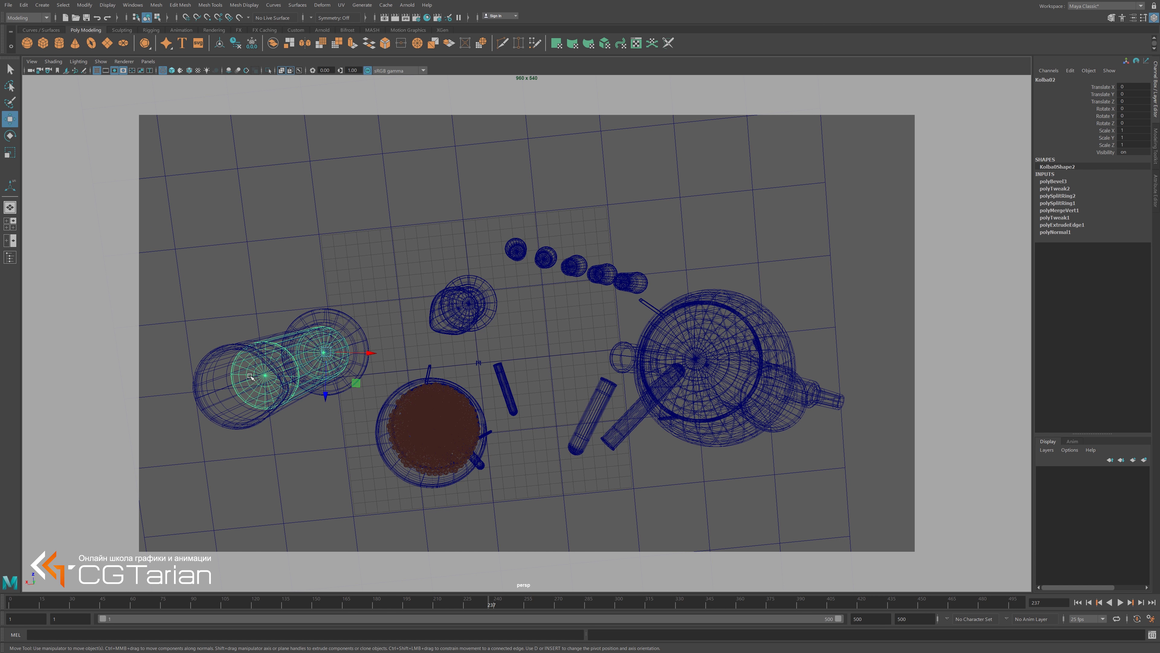
{"action": "left_click", "coordinate": [456, 322]}
{"action": "left_click", "coordinate": [518, 252]}
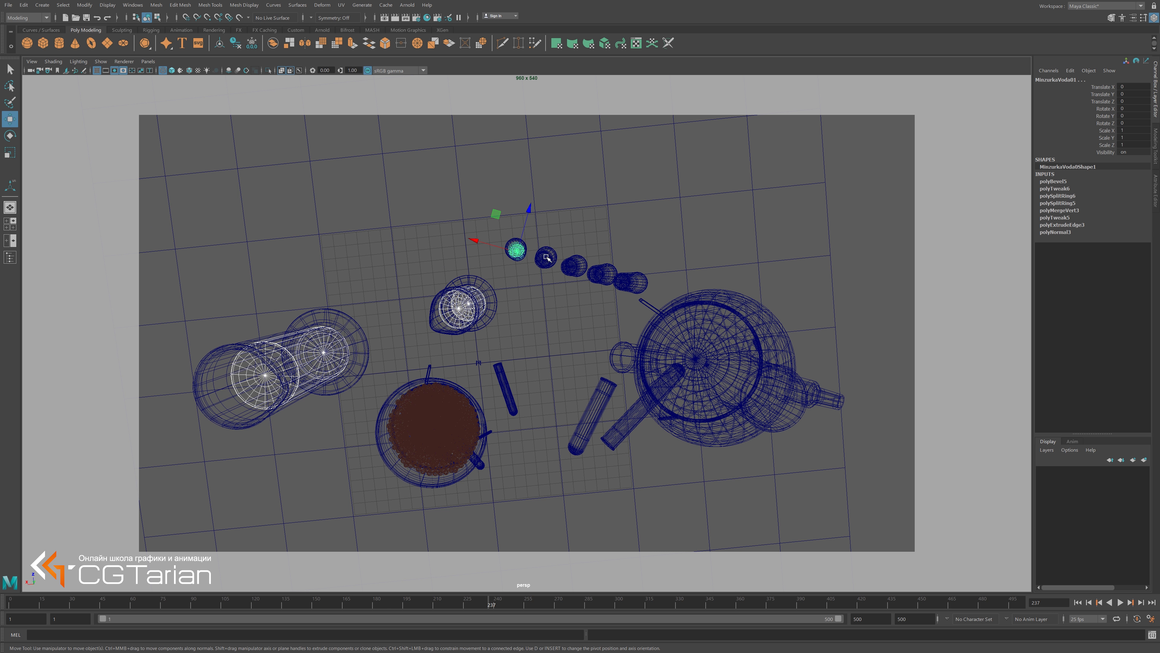
{"action": "left_click", "coordinate": [547, 257], "text": "shift"}
{"action": "left_click", "coordinate": [601, 274], "text": "shift"}
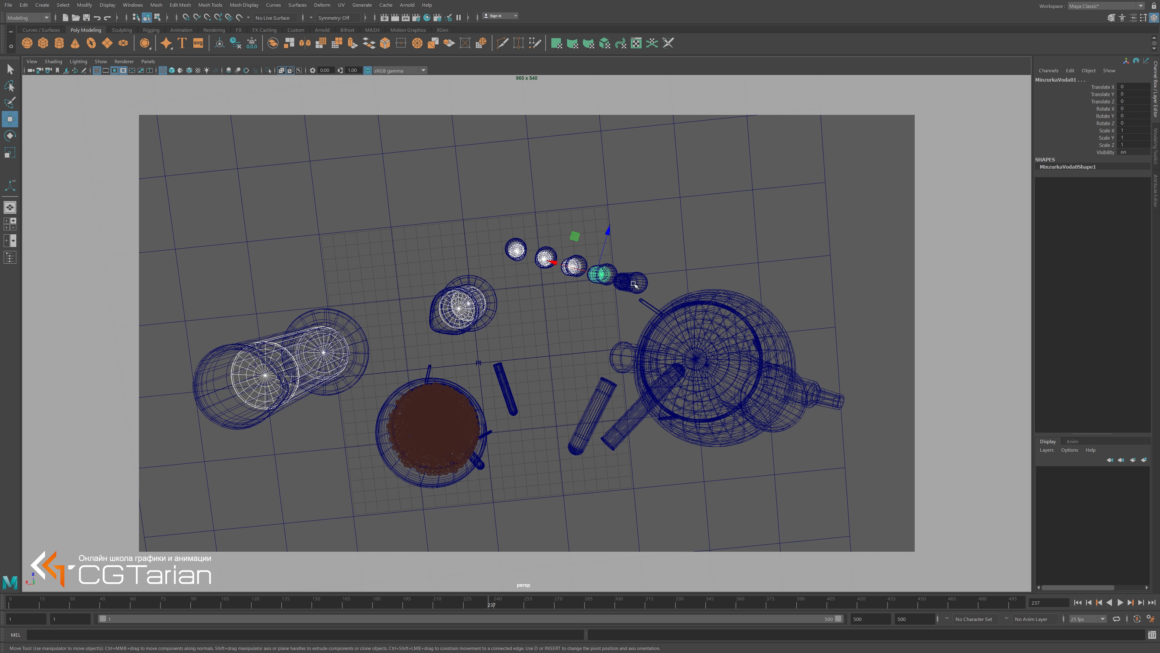
Frame the selected liquids, isolate them in the view, and clear the selection.
{"action": "left_click_drag", "start_coordinate": [603, 351], "coordinate": [655, 317], "text": "alt"}
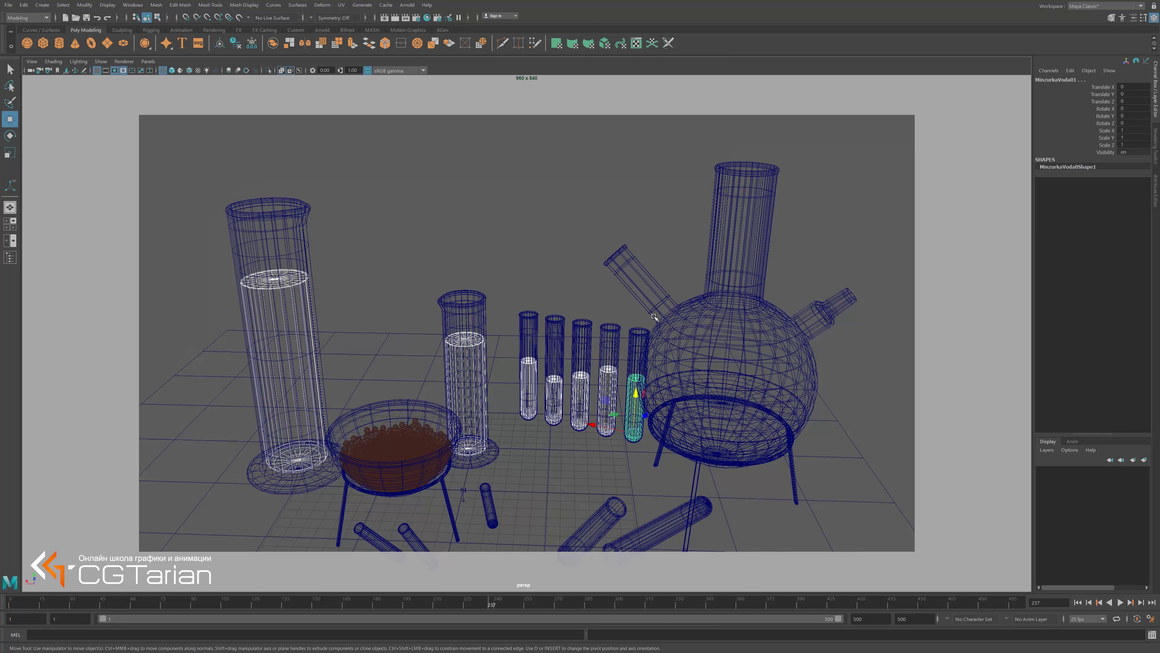
{"action": "key", "text": "f"}
{"action": "key", "text": "ctrl+1"}
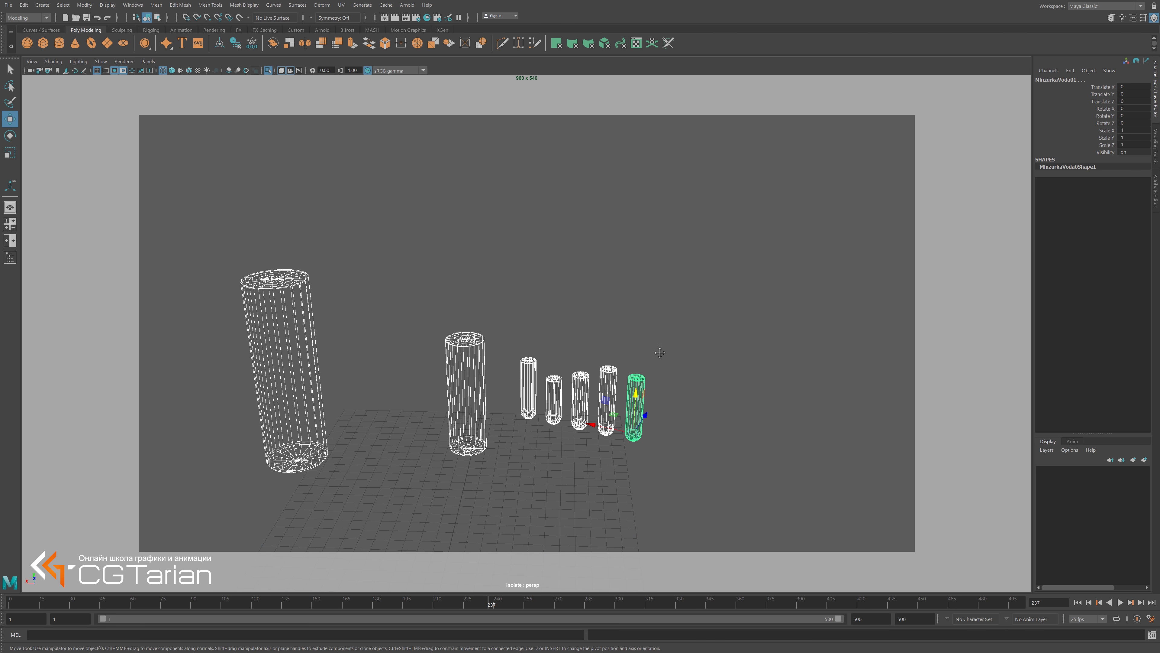
{"action": "left_click_drag", "start_coordinate": [658, 355], "coordinate": [612, 335], "text": "alt"}
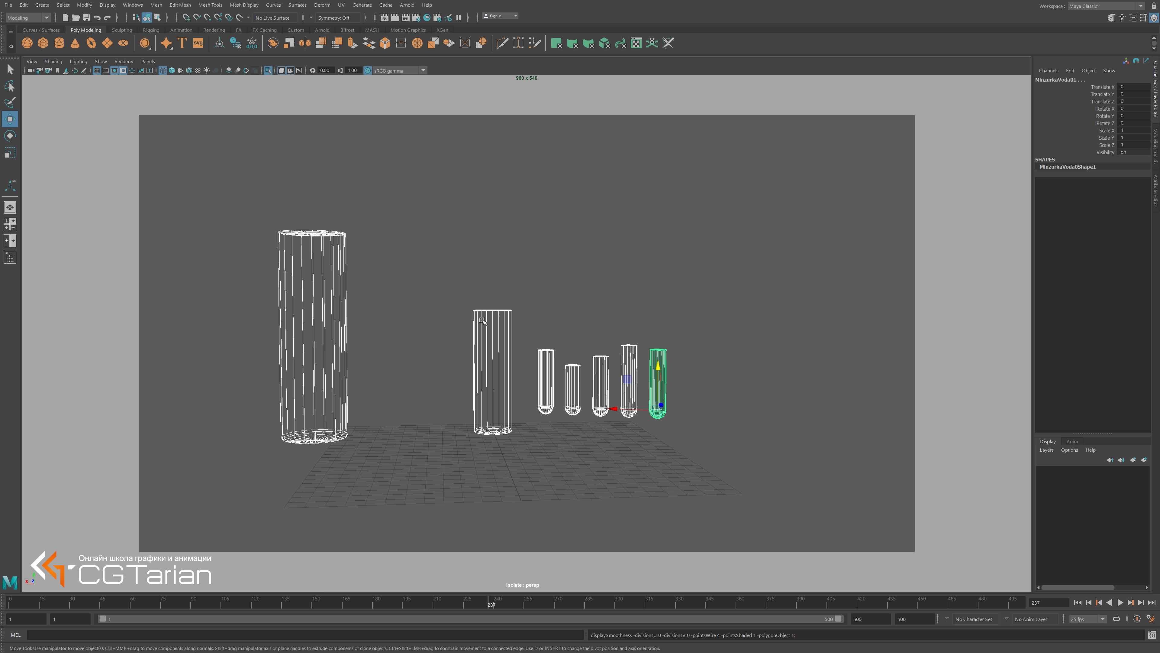
{"action": "left_click", "coordinate": [380, 271]}
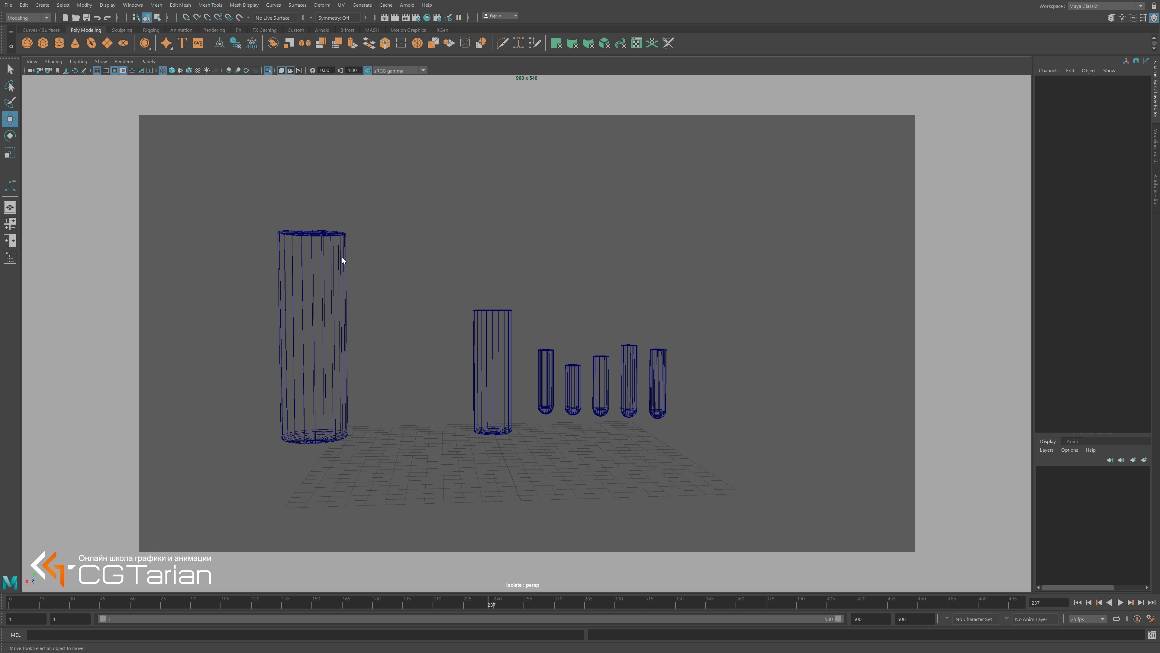
Create a cluster from the top ring of vertices of the tall cylinder's liquid.
{"action": "right_click_drag", "start_coordinate": [327, 257], "coordinate": [311, 235]}
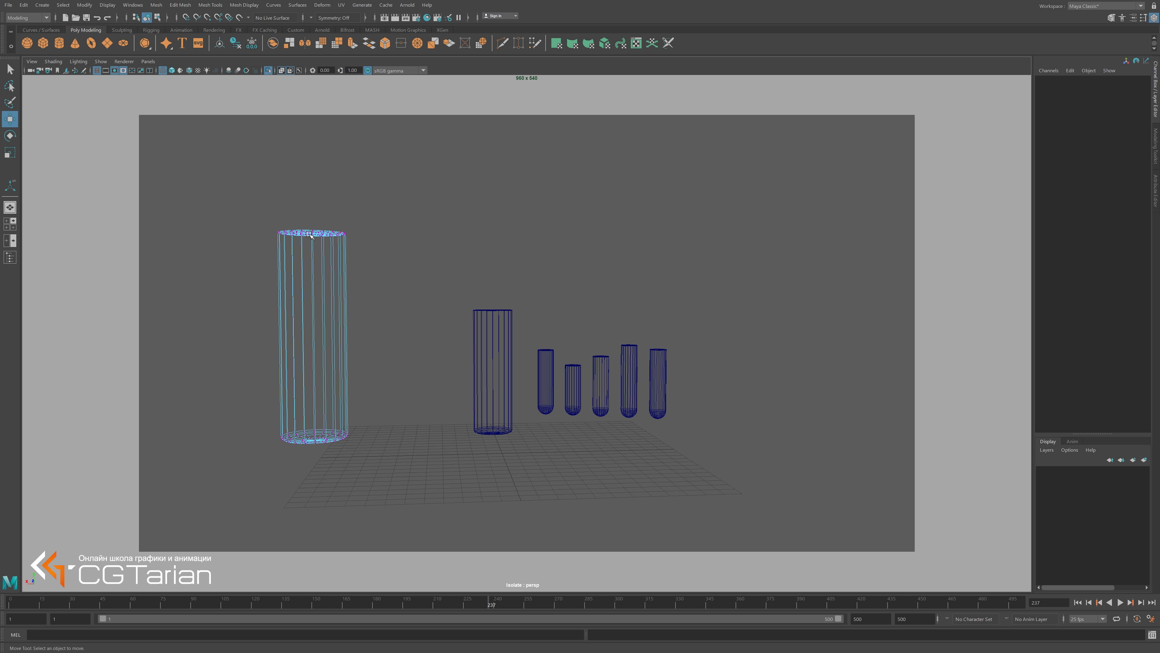
{"action": "left_click_drag", "start_coordinate": [273, 224], "coordinate": [405, 290]}
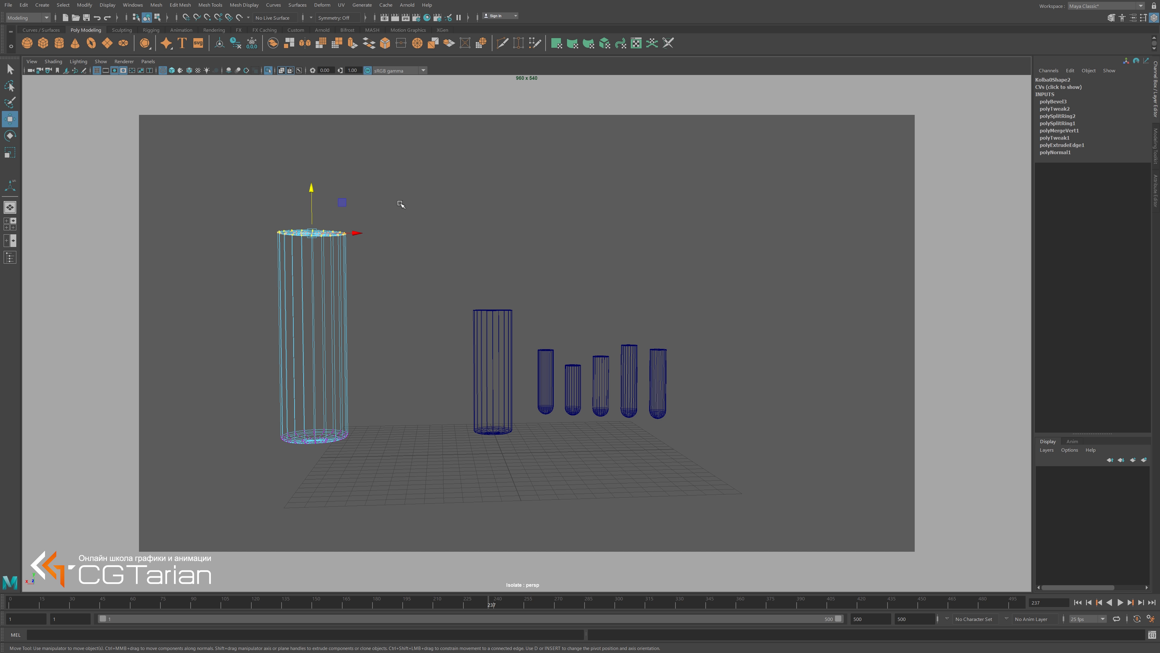
{"action": "left_click", "coordinate": [322, 5]}
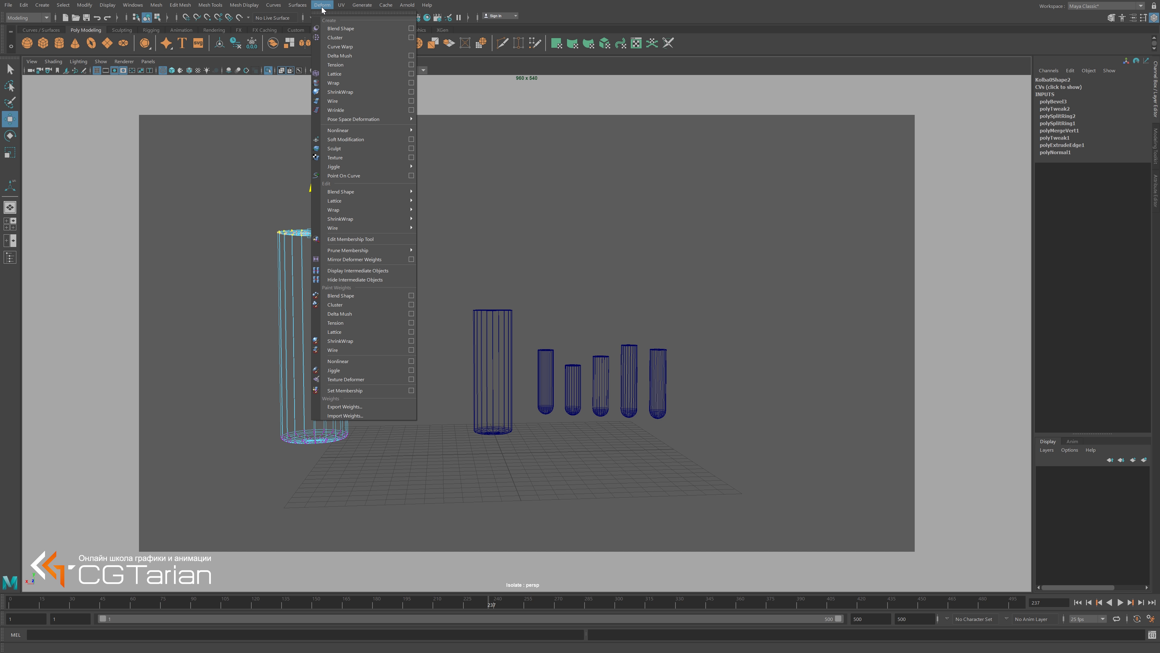
{"action": "left_click", "coordinate": [359, 38]}
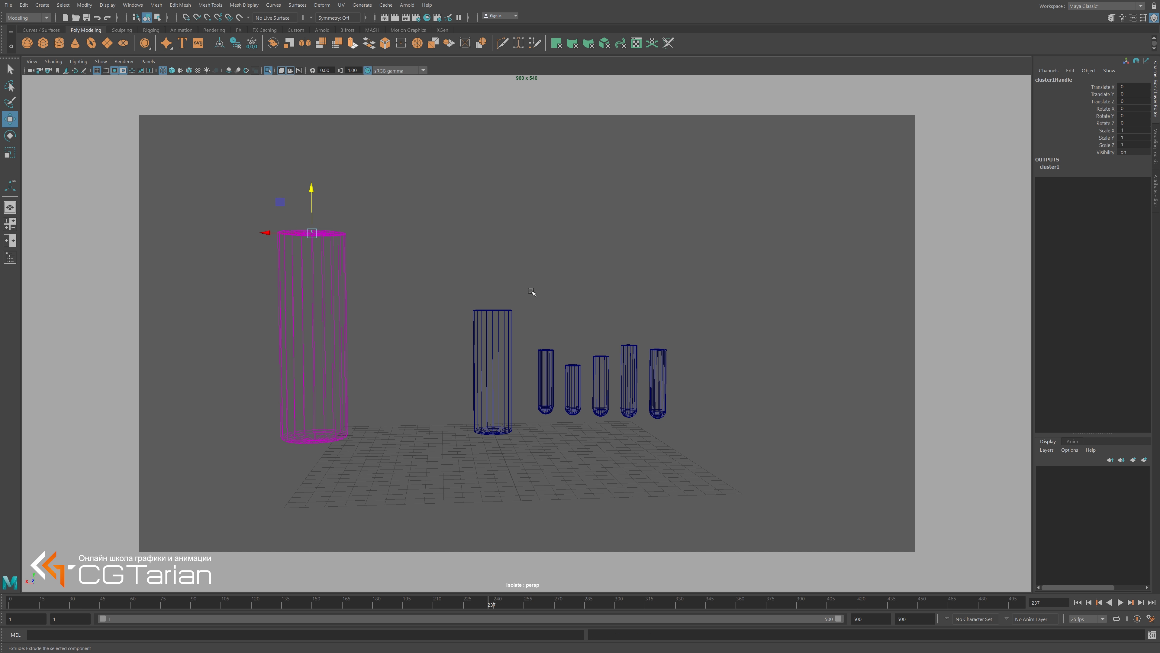
Cluster the top points of the middle cylinder's liquid and the first test tube's liquid.
{"action": "left_click", "coordinate": [501, 316]}
{"action": "right_click_drag", "start_coordinate": [501, 315], "coordinate": [454, 314]}
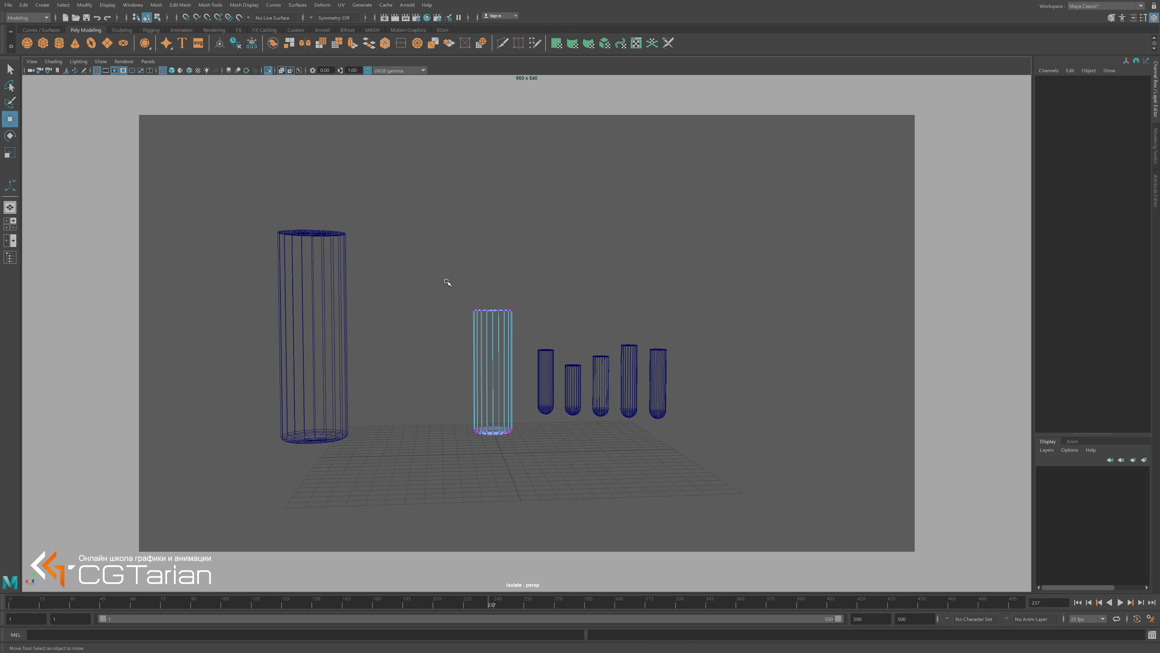
{"action": "left_click_drag", "start_coordinate": [446, 285], "coordinate": [536, 328]}
{"action": "key", "text": "g"}
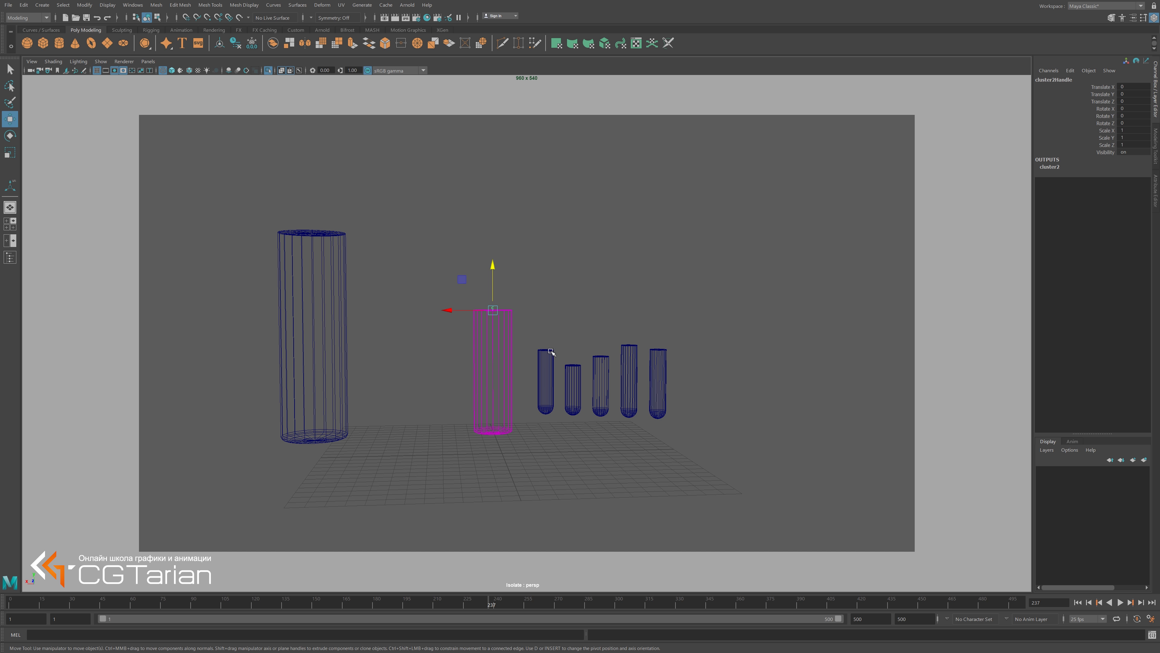
{"action": "left_click", "coordinate": [551, 351]}
{"action": "right_click_drag", "start_coordinate": [551, 351], "coordinate": [529, 336]}
{"action": "left_click_drag", "start_coordinate": [528, 333], "coordinate": [561, 362]}
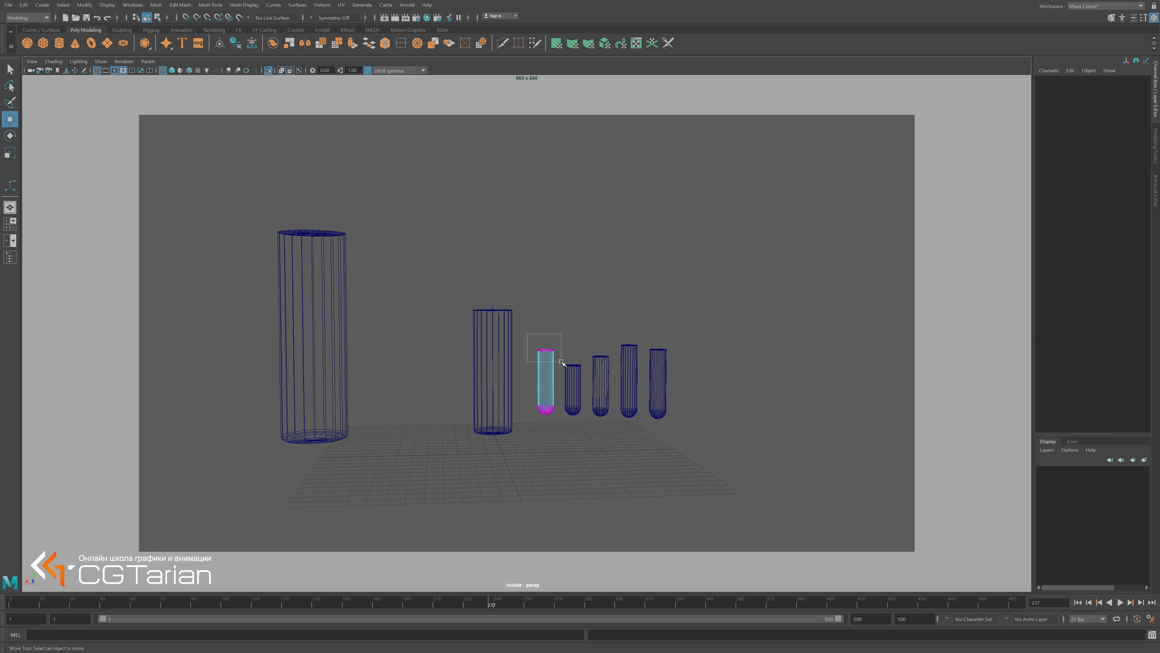
{"action": "key", "text": "g"}
Cluster the top vertices of the second and third test tube liquids.
{"action": "left_click", "coordinate": [574, 372]}
{"action": "right_click_drag", "start_coordinate": [571, 371], "coordinate": [535, 371]}
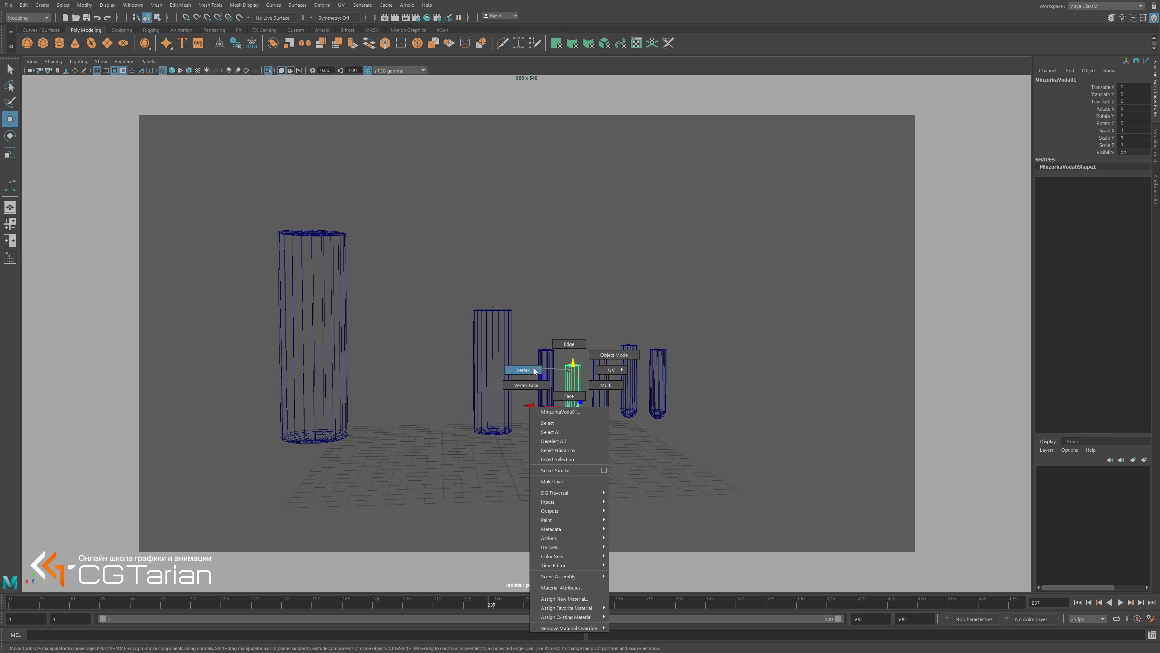
{"action": "left_click_drag", "start_coordinate": [560, 356], "coordinate": [591, 378]}
{"action": "key", "text": "g"}
{"action": "left_click", "coordinate": [603, 365]}
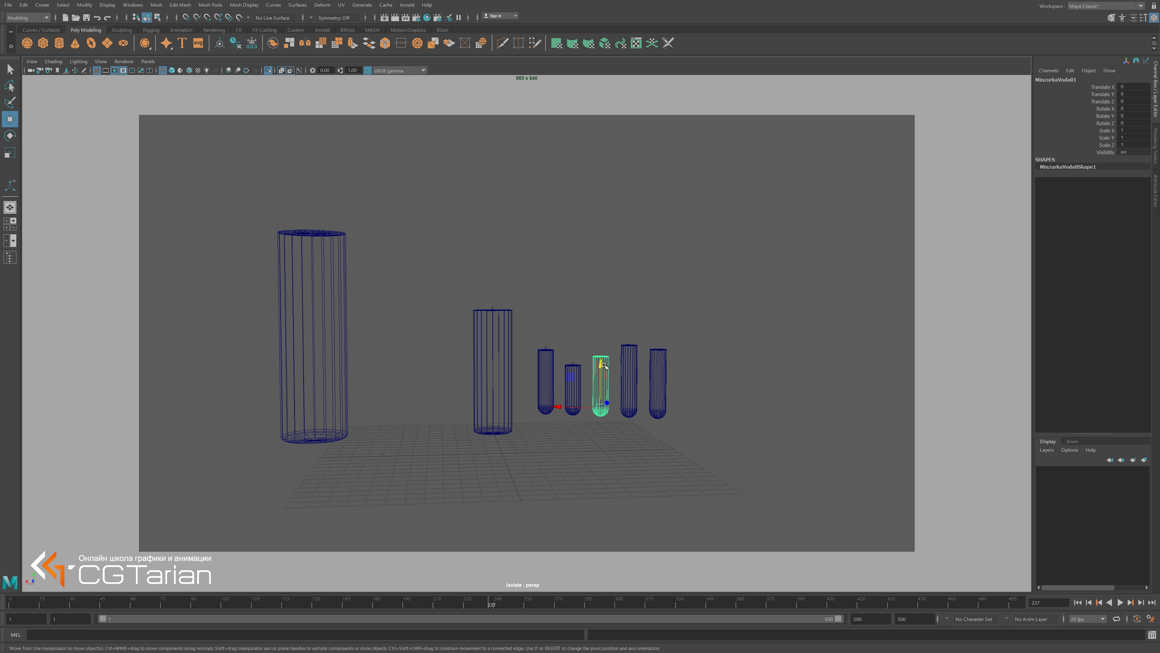
{"action": "right_click_drag", "start_coordinate": [608, 368], "coordinate": [562, 367]}
{"action": "left_click_drag", "start_coordinate": [584, 342], "coordinate": [615, 365]}
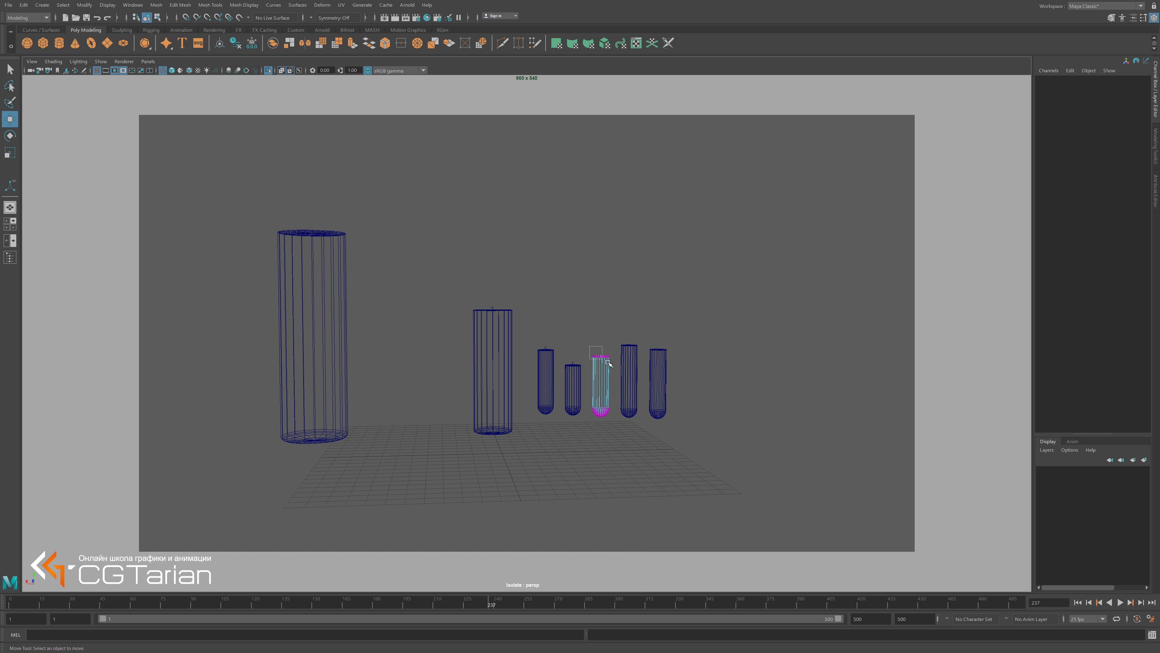
{"action": "key", "text": "g"}
Cluster the top vertices of the fourth and fifth test tube liquids.
{"action": "left_click", "coordinate": [629, 380]}
{"action": "right_click_drag", "start_coordinate": [628, 356], "coordinate": [603, 339]}
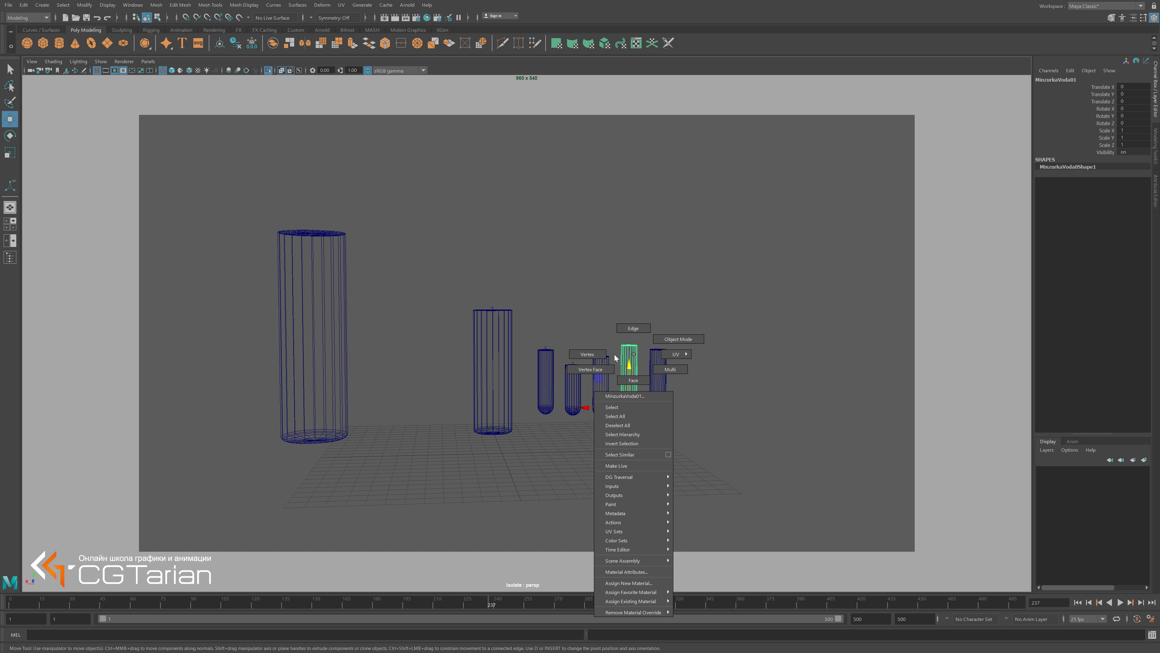
{"action": "left_click_drag", "start_coordinate": [612, 334], "coordinate": [645, 359]}
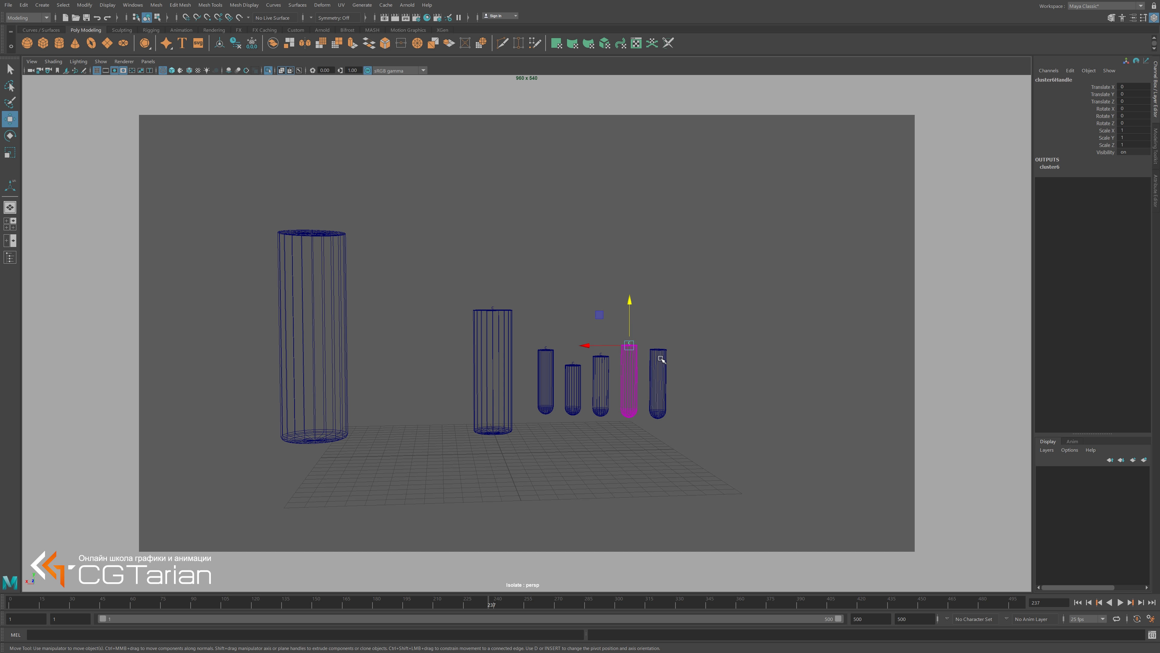
{"action": "key", "text": "g"}
{"action": "left_click", "coordinate": [660, 359]}
{"action": "right_click_drag", "start_coordinate": [660, 360], "coordinate": [630, 361]}
{"action": "left_click_drag", "start_coordinate": [644, 339], "coordinate": [686, 365]}
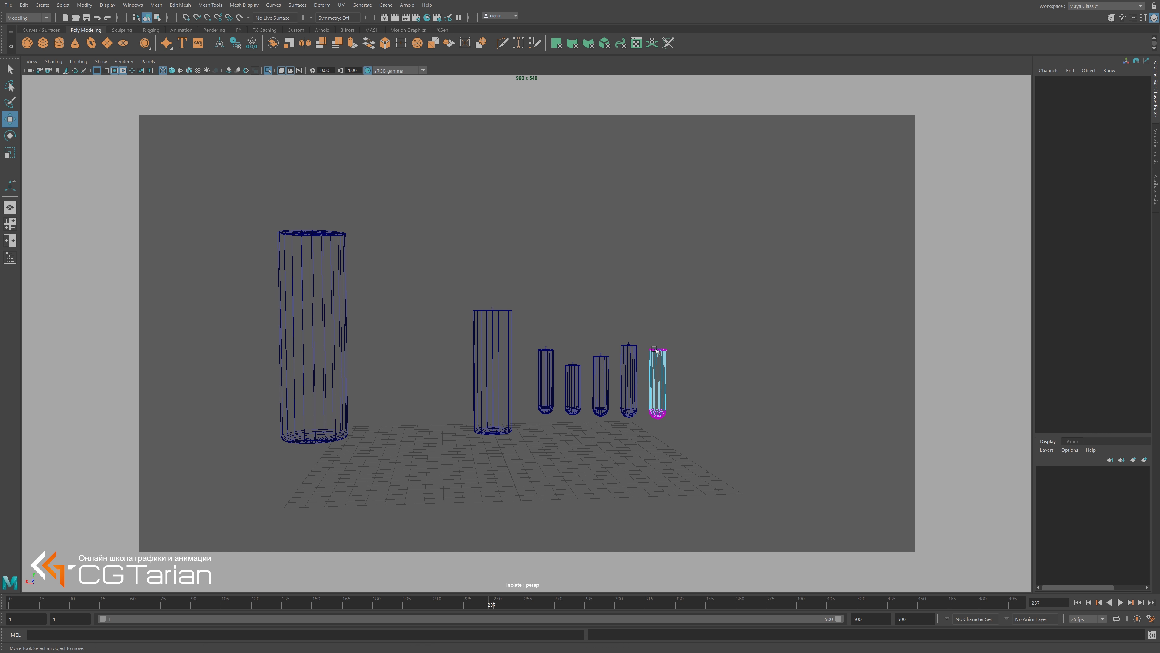
{"action": "key", "text": "g"}
Test-raise the fifth tube's cluster handle, undo it, and exit Isolate Select.
{"action": "left_click", "coordinate": [710, 363]}
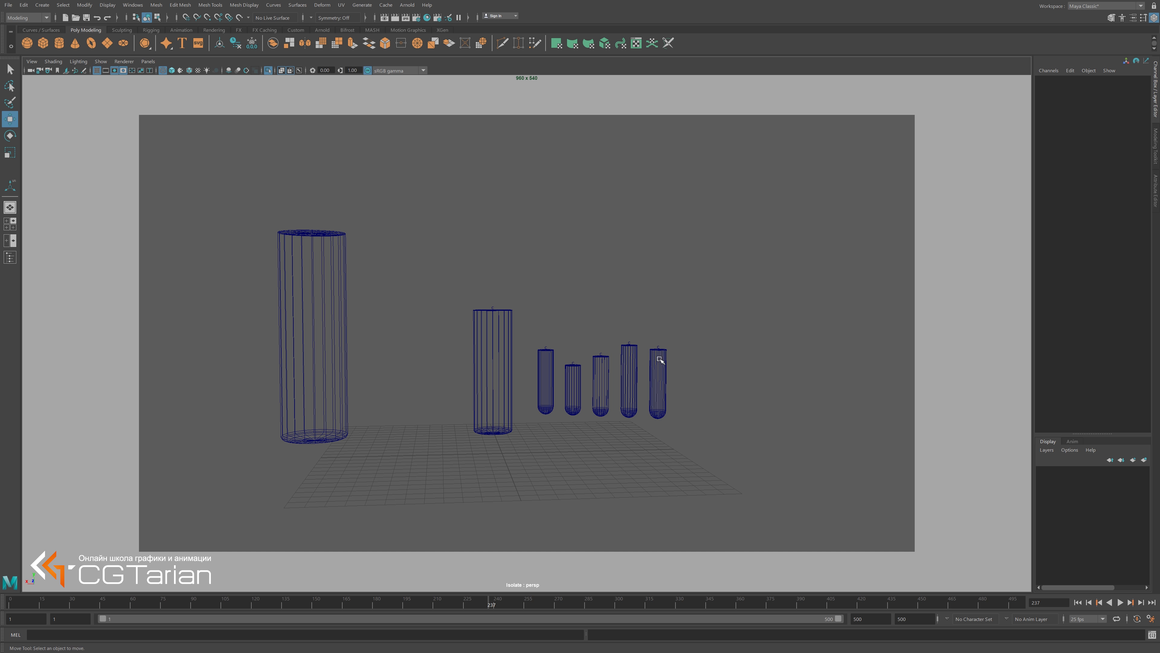
{"action": "right_click_drag", "start_coordinate": [661, 360], "coordinate": [663, 349]}
{"action": "left_click", "coordinate": [661, 347]}
{"action": "left_click_drag", "start_coordinate": [659, 305], "coordinate": [669, 279]}
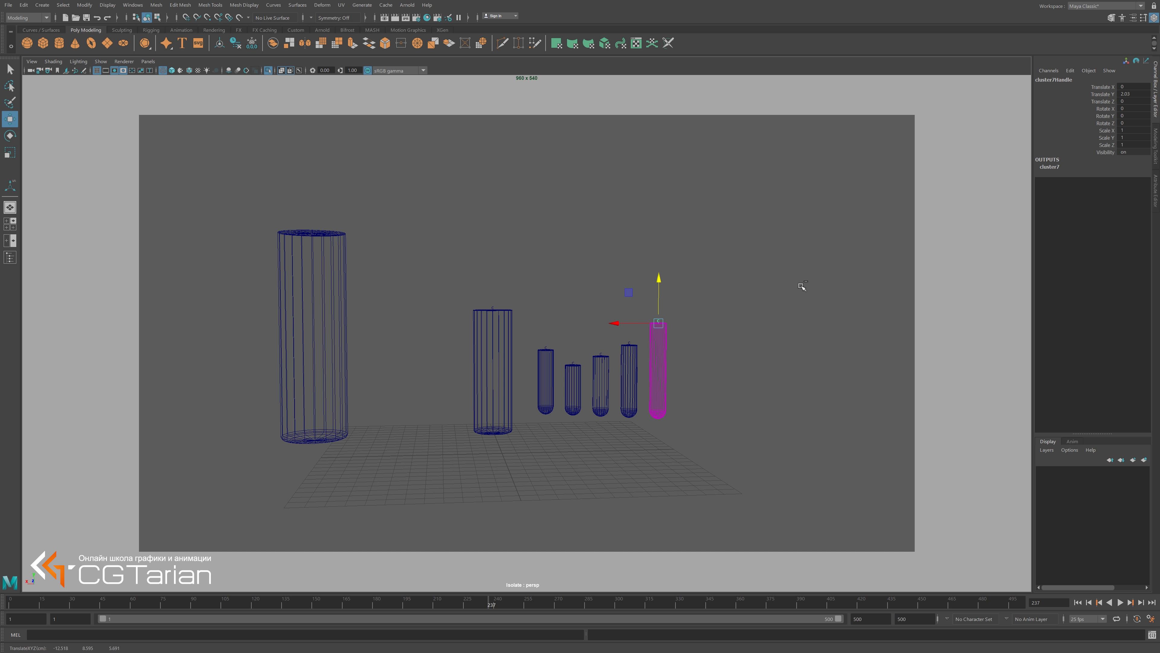
{"action": "key", "text": "ctrl+z"}
{"action": "key", "text": "ctrl+z"}
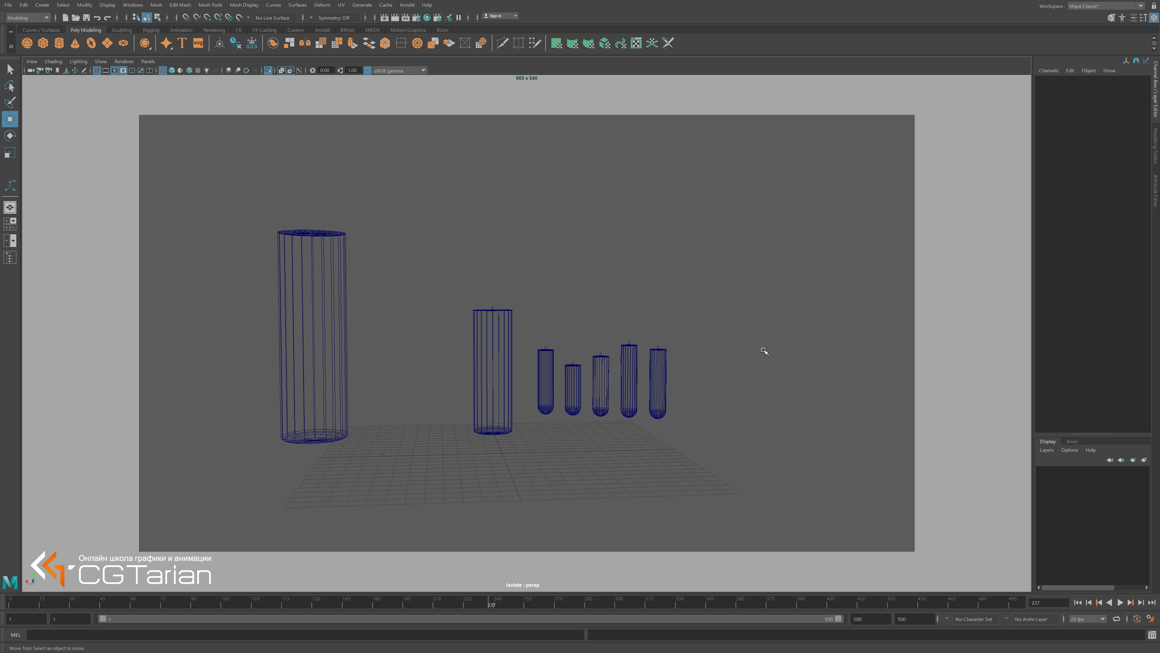
{"action": "key", "text": "ctrl+1"}
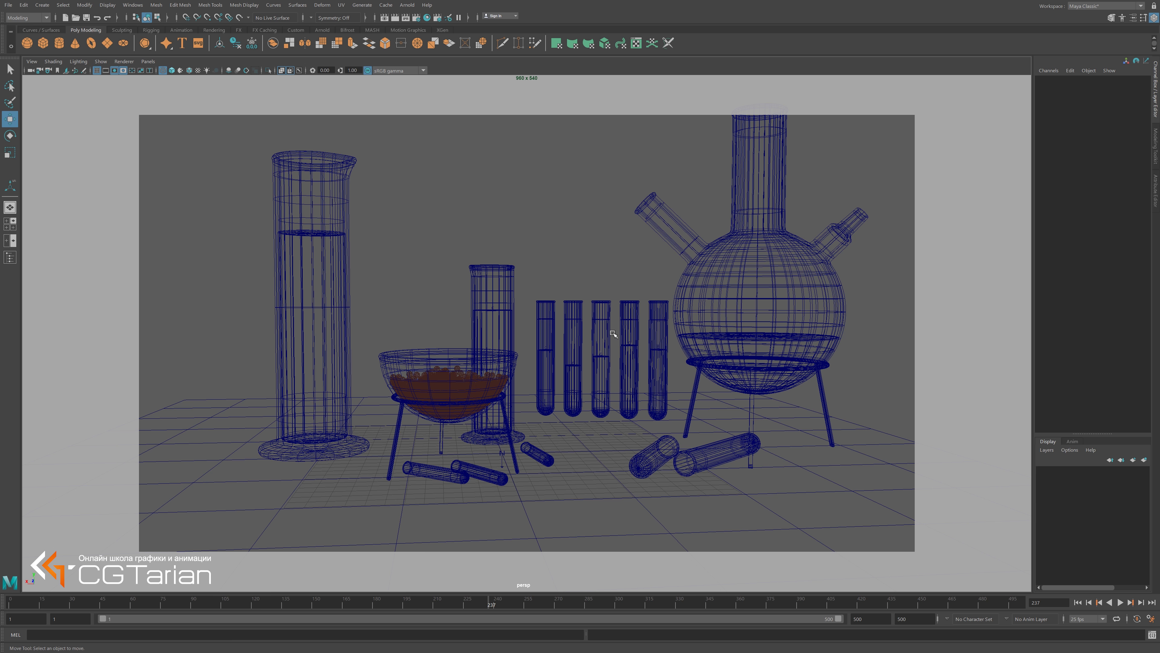
Switch to shaded display and disable the surface objects selection mask.
{"action": "key", "text": "5"}
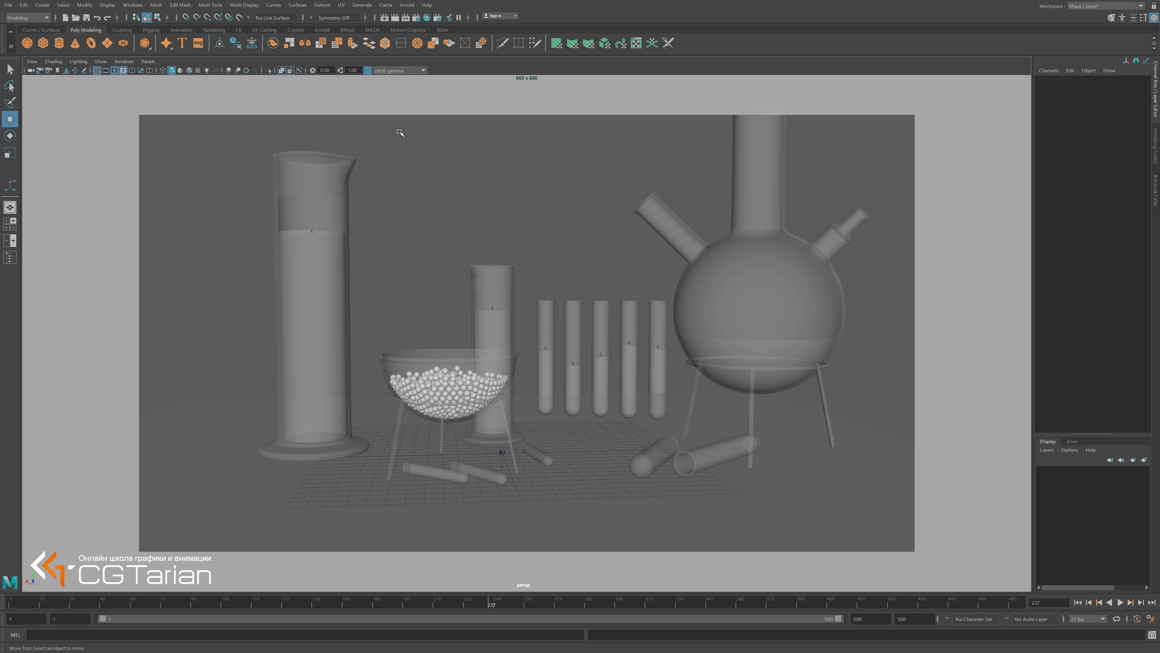
{"action": "left_click", "coordinate": [178, 18]}
{"action": "left_click", "coordinate": [176, 17]}
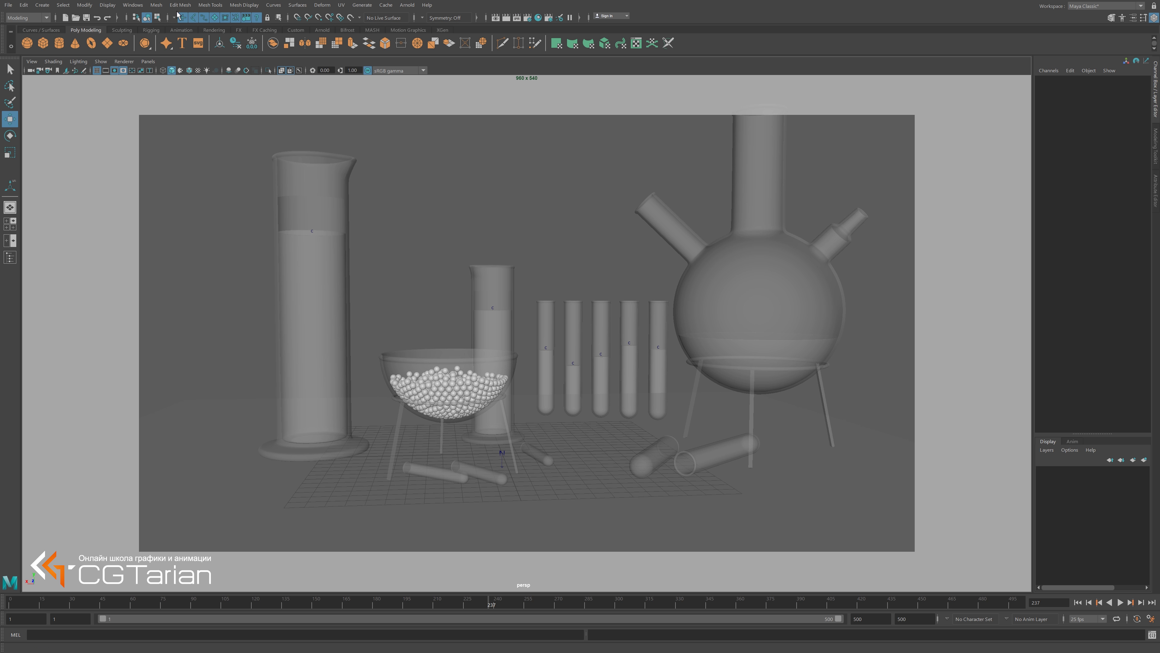
{"action": "left_click", "coordinate": [215, 18]}
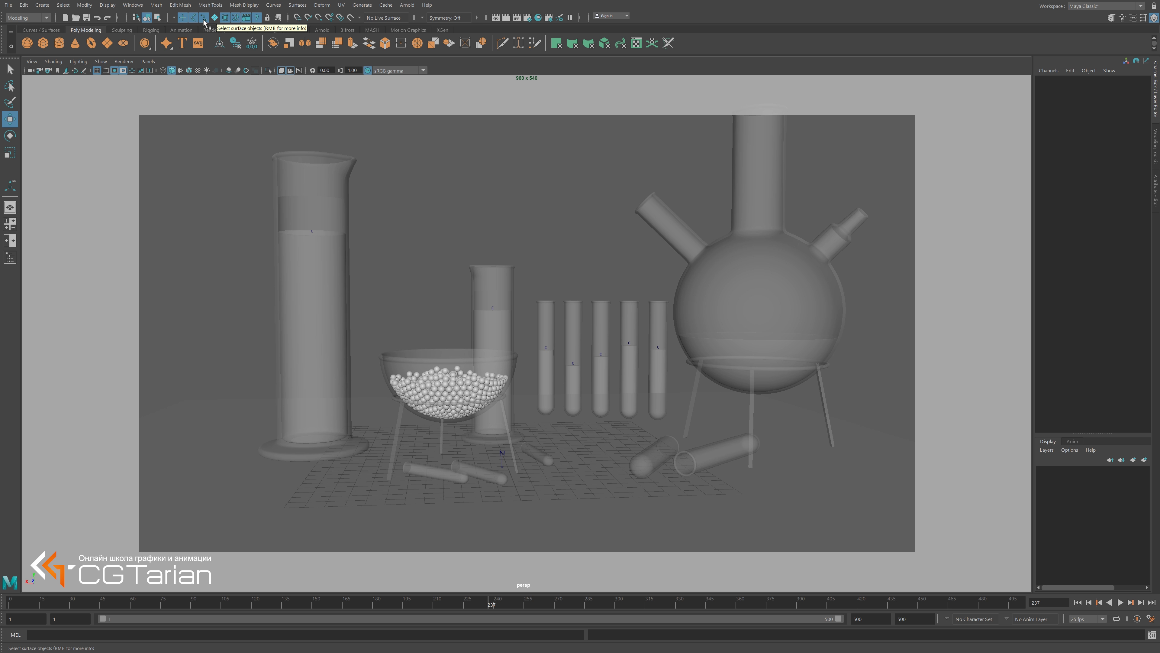
{"action": "left_click", "coordinate": [168, 18]}
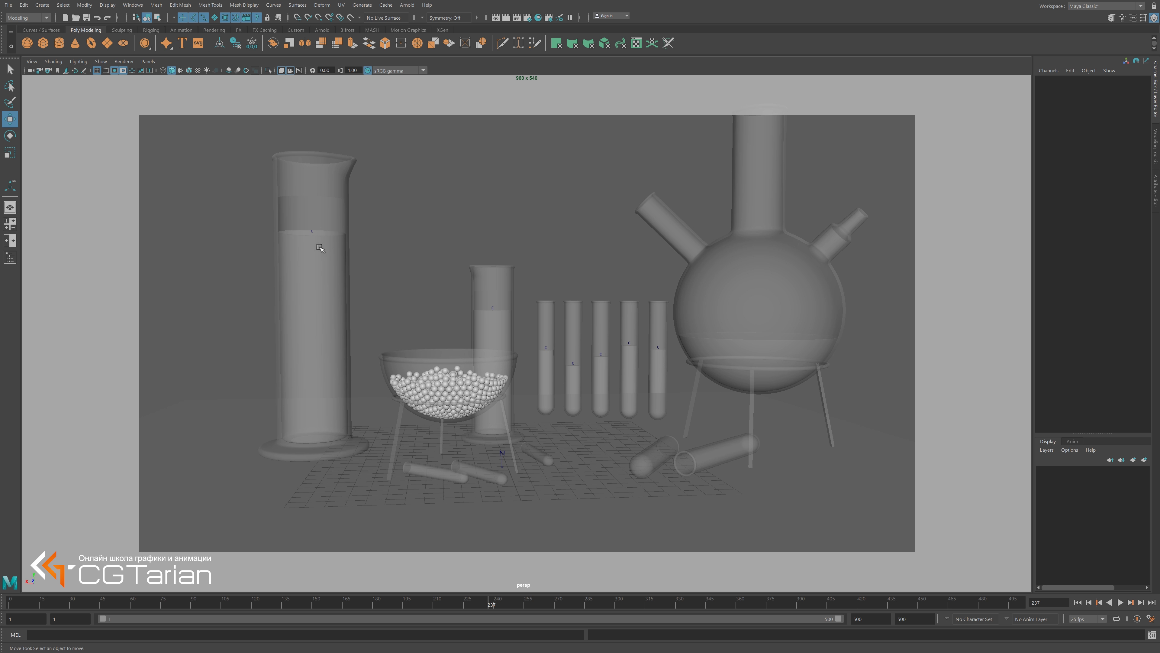
Try and undo lowering the tall cylinder's liquid, then lower the middle cylinder's liquid.
{"action": "left_click", "coordinate": [313, 232]}
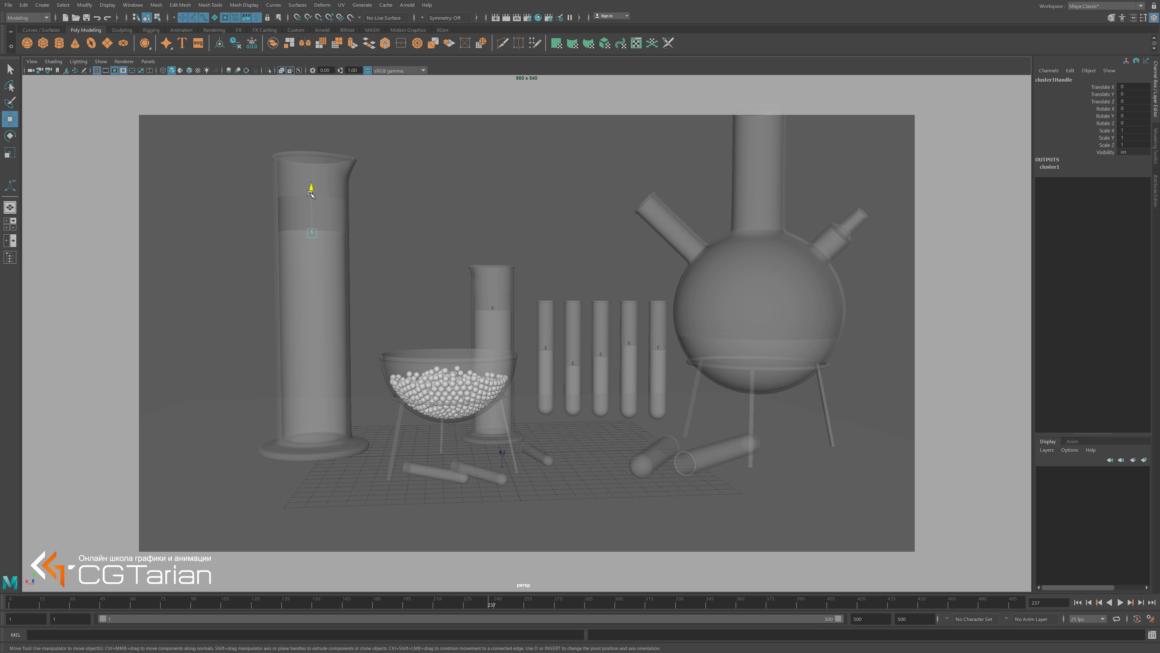
{"action": "mouse_move", "coordinate": [312, 188]}
{"action": "left_mouse_down"}
{"action": "mouse_move", "coordinate": [314, 247]}
{"action": "mouse_move", "coordinate": [325, 183]}
{"action": "left_mouse_up"}
{"action": "key", "text": "ctrl+z"}
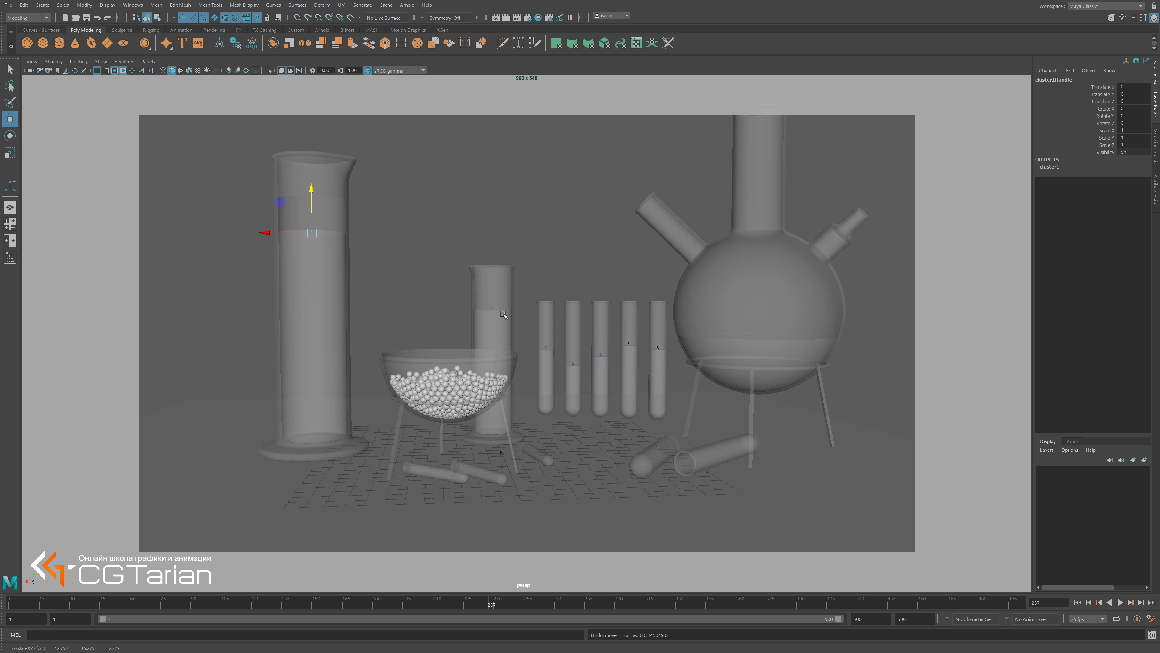
{"action": "left_click", "coordinate": [494, 308]}
{"action": "left_click_drag", "start_coordinate": [498, 265], "coordinate": [501, 272]}
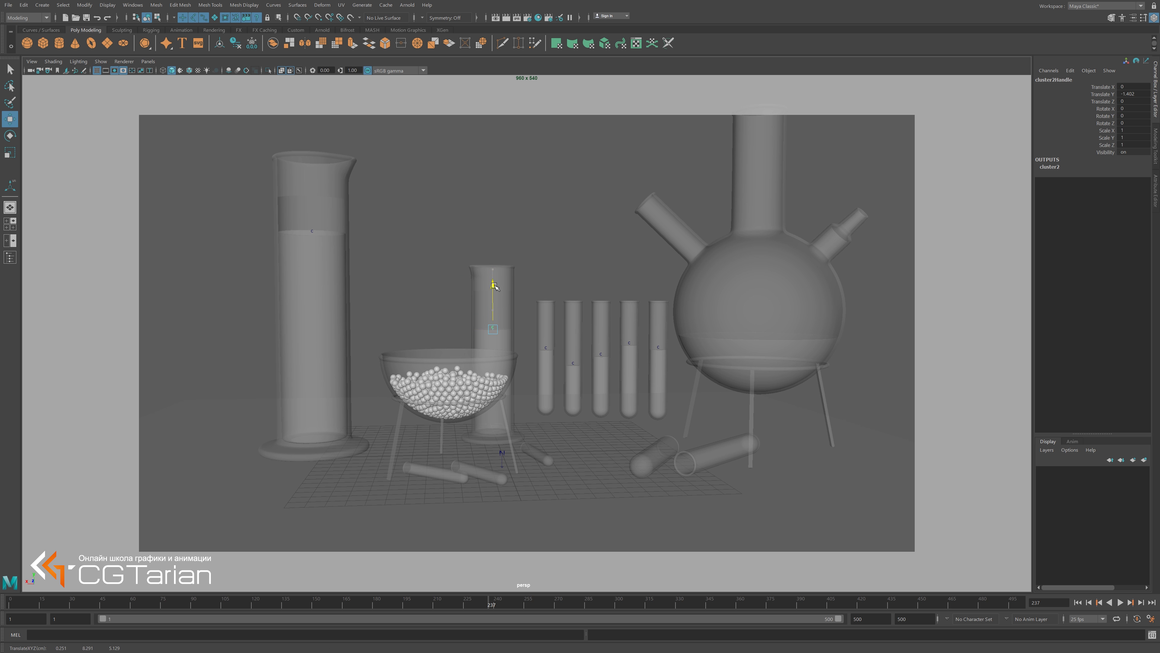
{"action": "left_click", "coordinate": [57, 70]}
{"action": "left_click", "coordinate": [93, 117]}
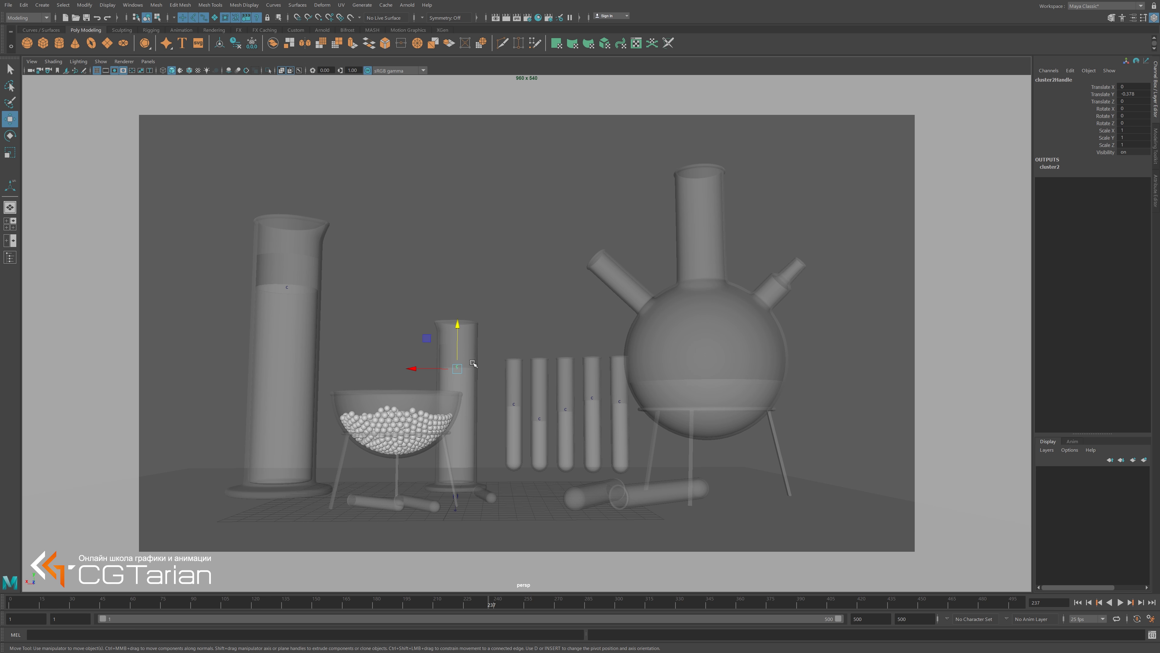
{"action": "left_click_drag", "start_coordinate": [459, 325], "coordinate": [467, 328]}
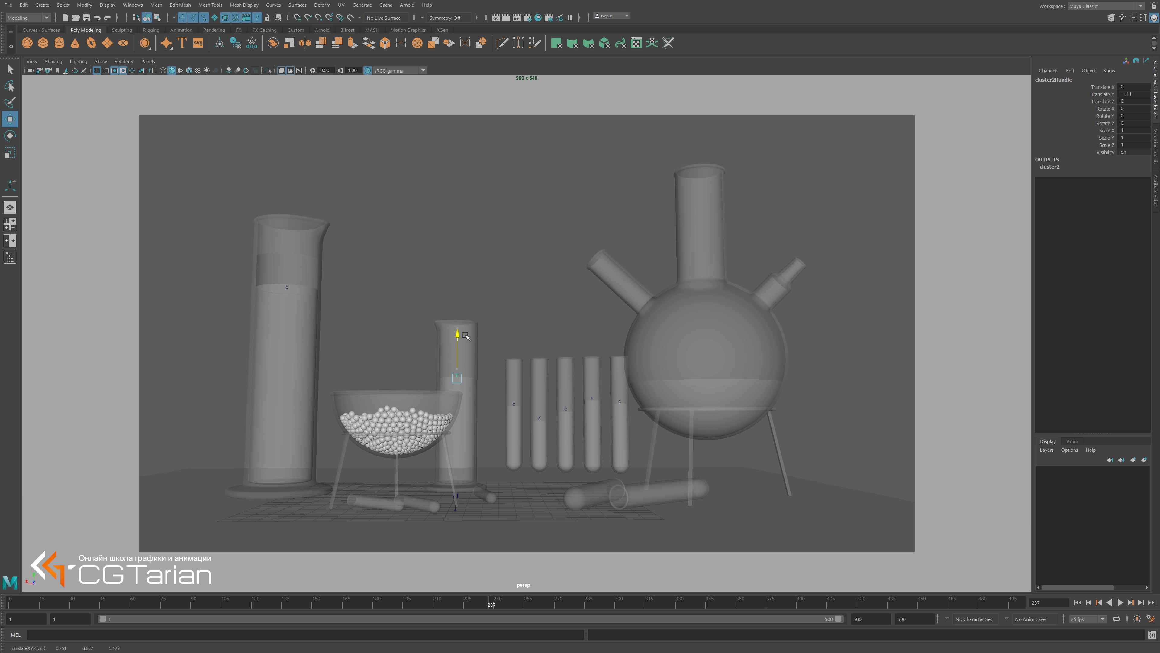
{"action": "left_click_drag", "start_coordinate": [467, 329], "coordinate": [469, 322]}
Lower the fifth and fourth test tubes' liquid and raise the first tube's liquid.
{"action": "left_click", "coordinate": [517, 405]}
{"action": "mouse_move", "coordinate": [521, 363]}
{"action": "left_mouse_down"}
{"action": "mouse_move", "coordinate": [523, 391]}
{"action": "mouse_move", "coordinate": [521, 370]}
{"action": "left_mouse_up"}
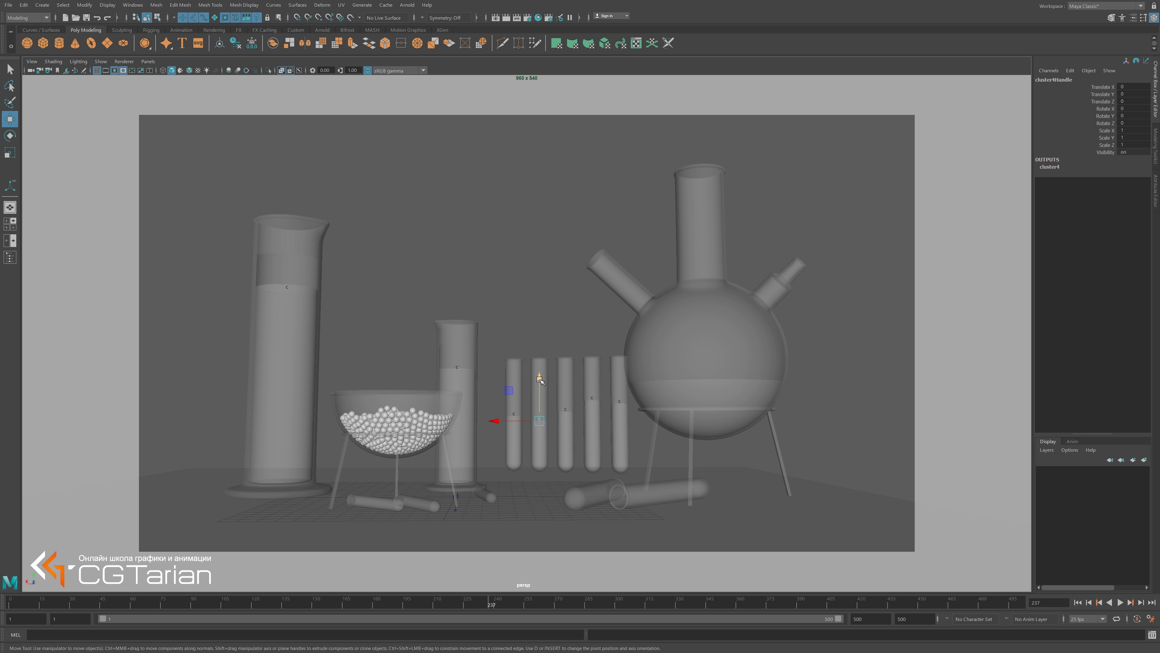
{"action": "left_click", "coordinate": [619, 402]}
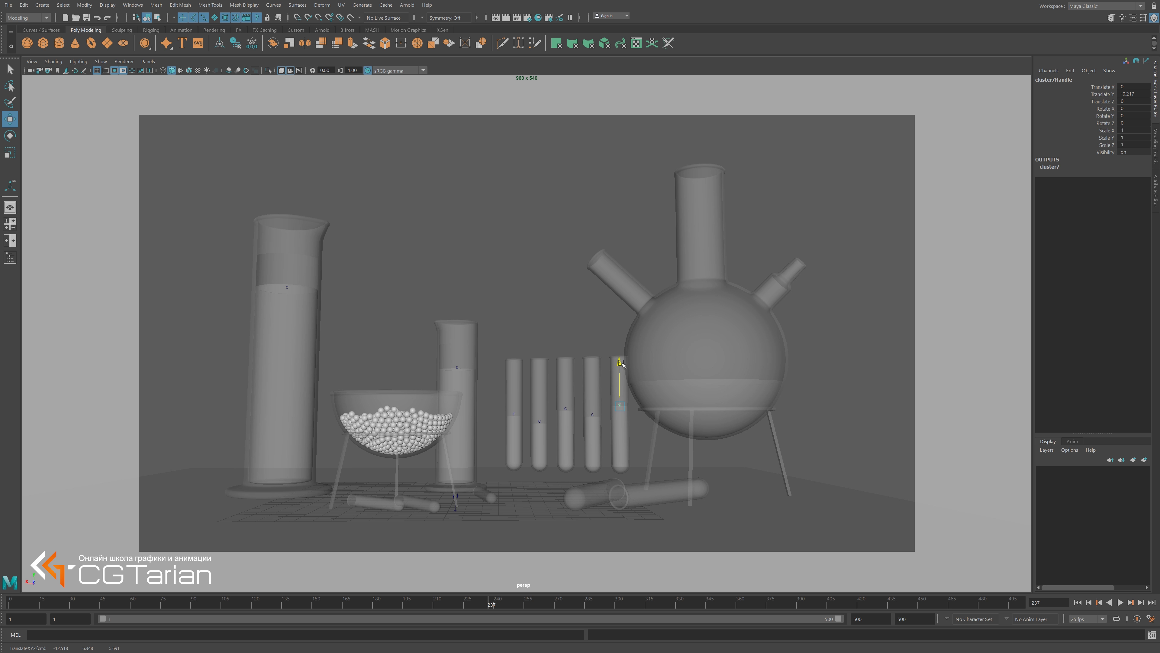
{"action": "mouse_move", "coordinate": [621, 363]}
{"action": "left_mouse_down"}
{"action": "mouse_move", "coordinate": [621, 374]}
{"action": "mouse_move", "coordinate": [621, 360]}
{"action": "left_mouse_up"}
{"action": "left_click", "coordinate": [592, 406]}
{"action": "left_click_drag", "start_coordinate": [593, 379], "coordinate": [594, 374]}
{"action": "left_click", "coordinate": [516, 413]}
{"action": "left_click_drag", "start_coordinate": [516, 359], "coordinate": [516, 353]}
{"action": "left_click", "coordinate": [570, 299]}
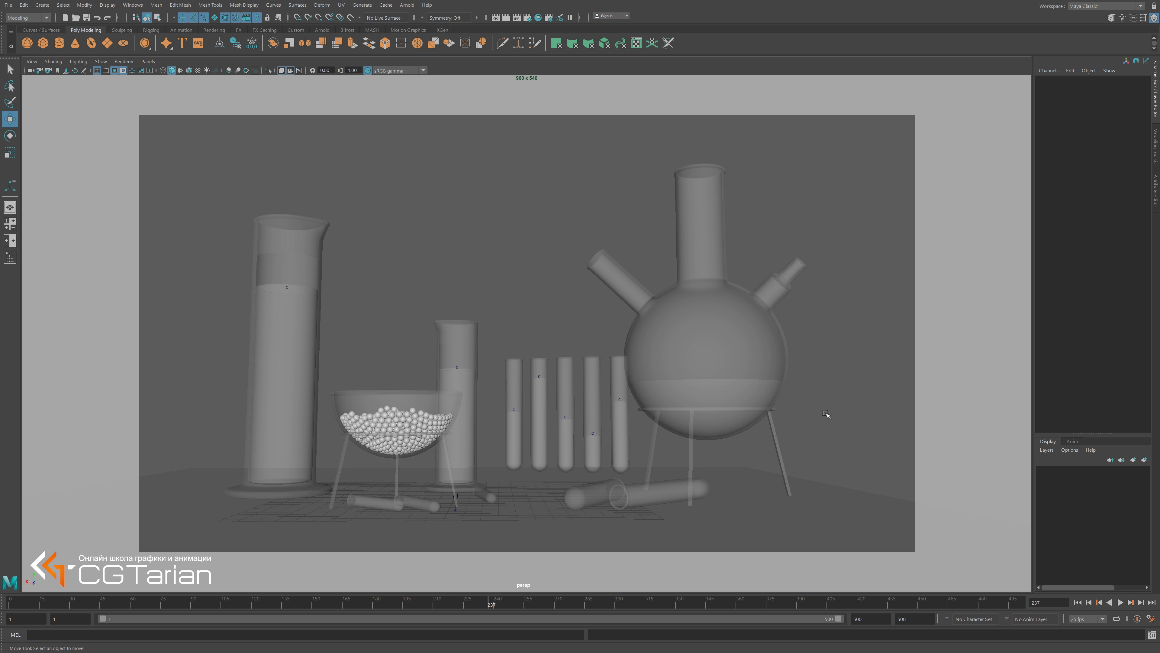
Save Chemical-Set-04.mb, then return to the Perspective camera at a high, wide angle over the glassware.
{"action": "key", "text": "ctrl+s"}
{"action": "left_click_drag", "start_coordinate": [502, 388], "coordinate": [620, 379], "text": "alt"}
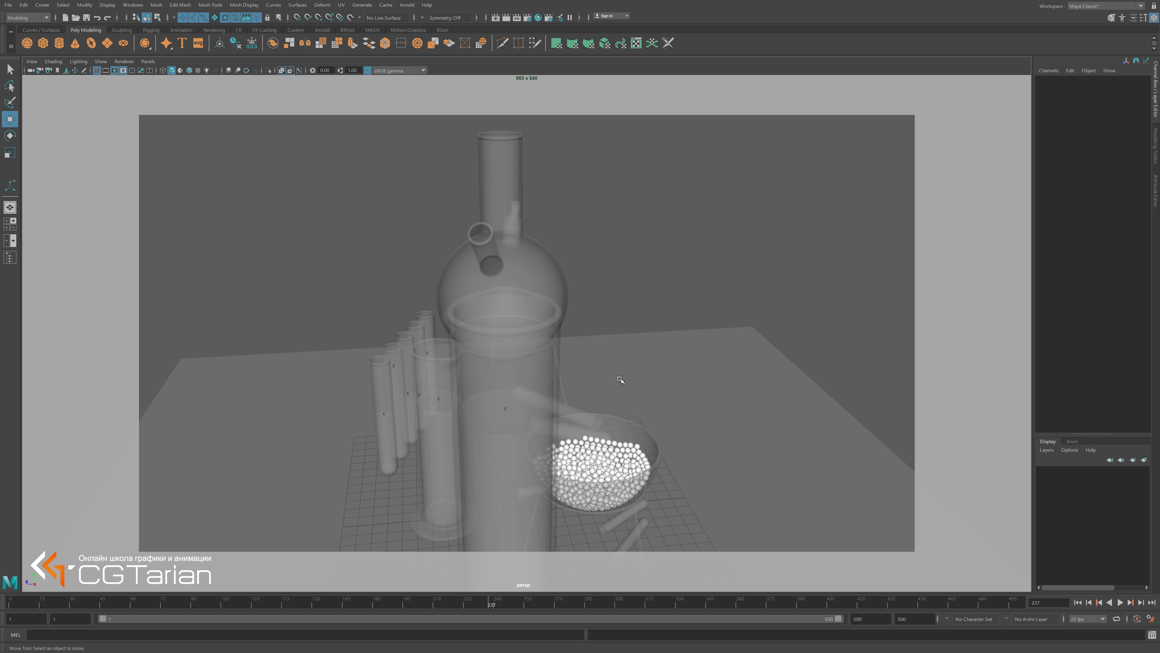
{"action": "key", "text": "space"}
{"action": "left_click", "coordinate": [632, 362]}
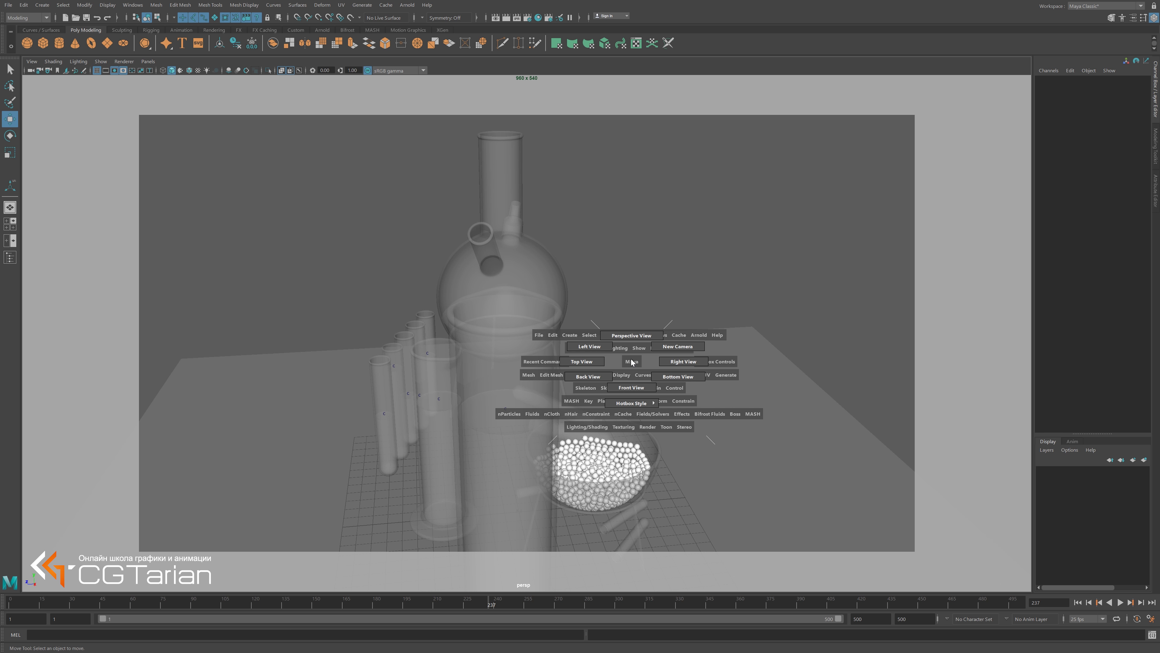
{"action": "left_click_drag", "start_coordinate": [633, 361], "coordinate": [631, 343]}
{"action": "mouse_move", "coordinate": [647, 402]}
{"action": "left_mouse_down", "text": "alt"}
{"action": "mouse_move", "coordinate": [424, 355]}
{"action": "mouse_move", "coordinate": [518, 417]}
{"action": "left_mouse_up", "text": "alt"}
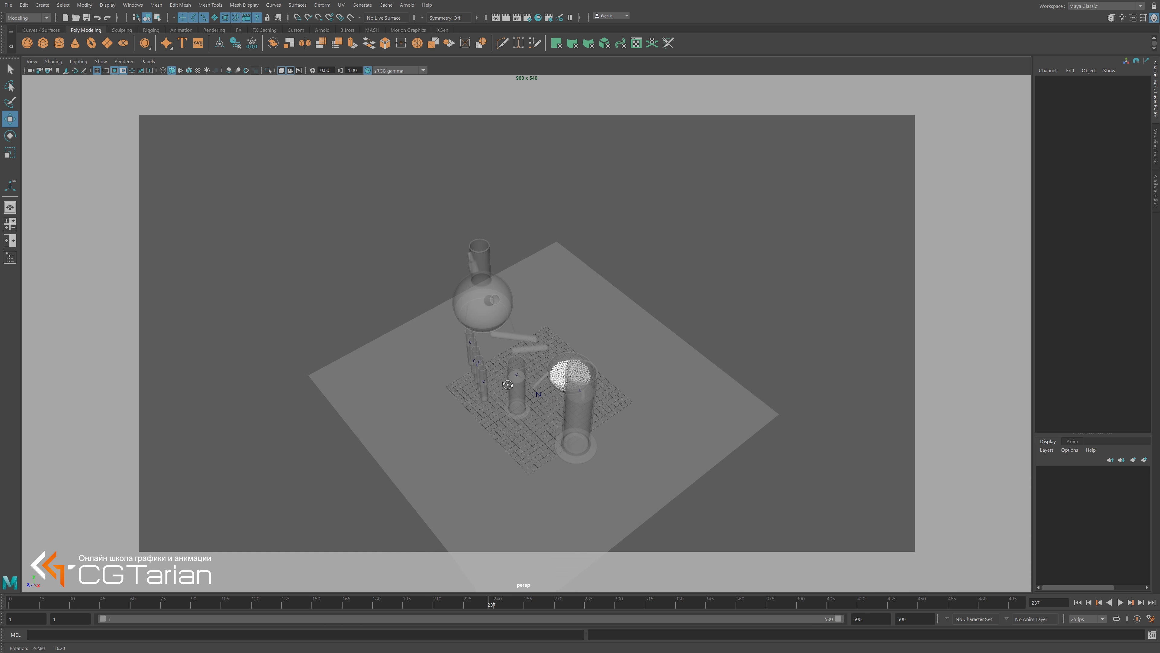
{"action": "left_click_drag", "start_coordinate": [365, 392], "coordinate": [319, 328]}
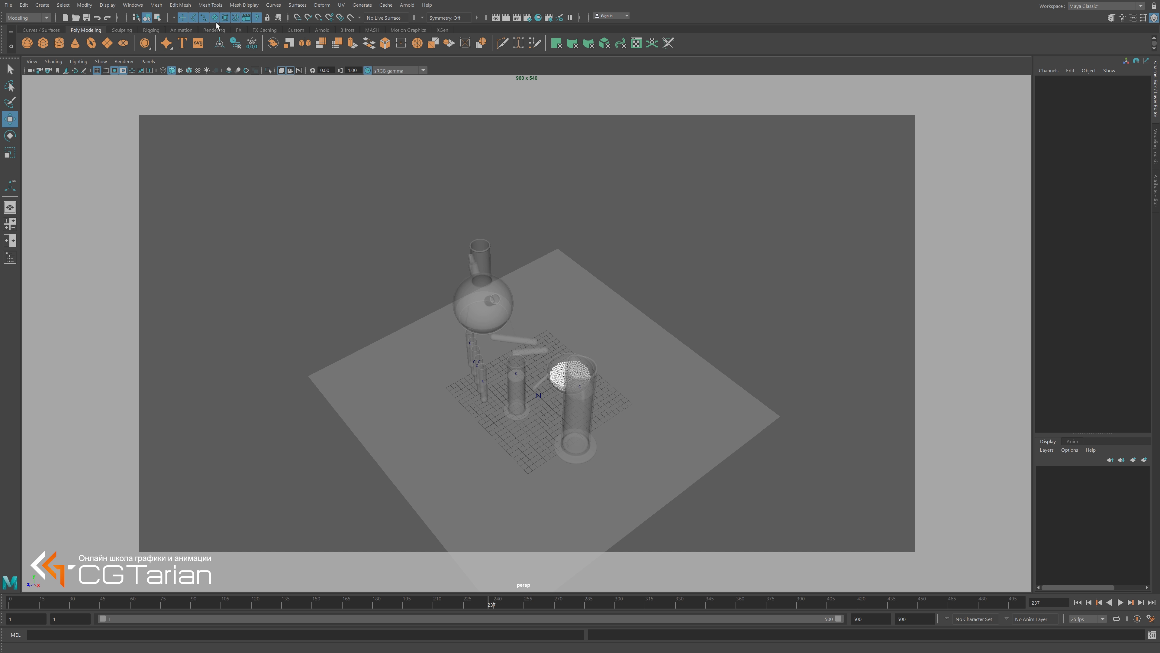
Scale pPlane1 uniformly to about 298.406 so it forms a broad floor.
{"action": "left_click", "coordinate": [432, 386]}
{"action": "mouse_move", "coordinate": [432, 386]}
{"action": "left_mouse_down", "text": "alt"}
{"action": "mouse_move", "coordinate": [441, 442]}
{"action": "mouse_move", "coordinate": [553, 410]}
{"action": "left_mouse_up", "text": "alt"}
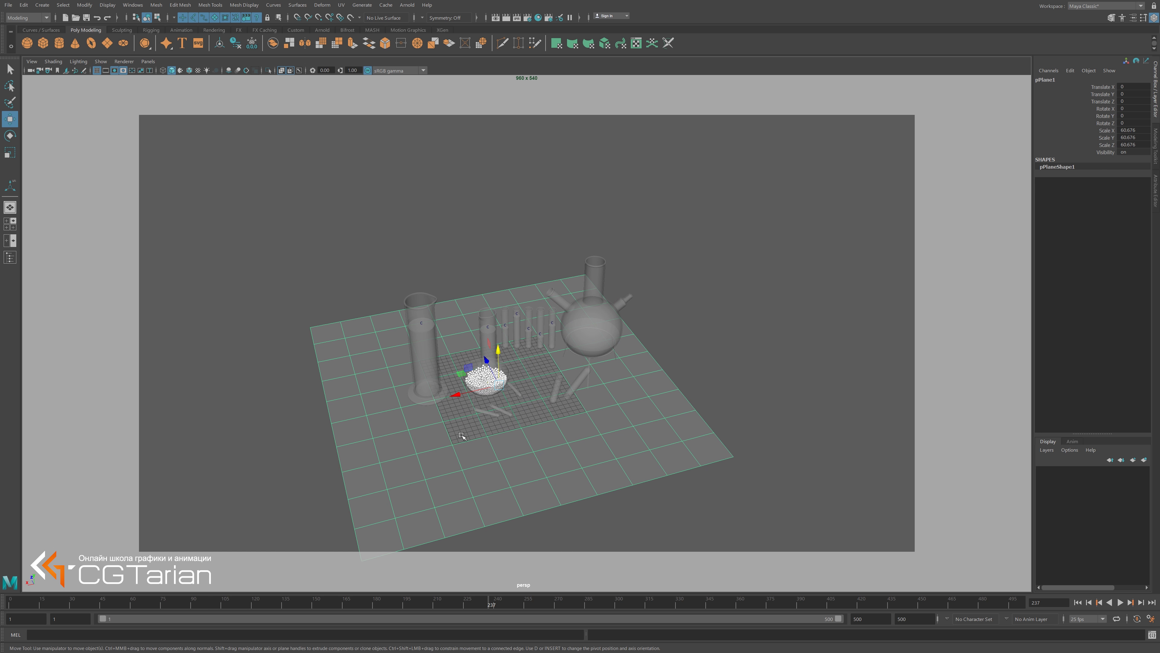
{"action": "key", "text": "r"}
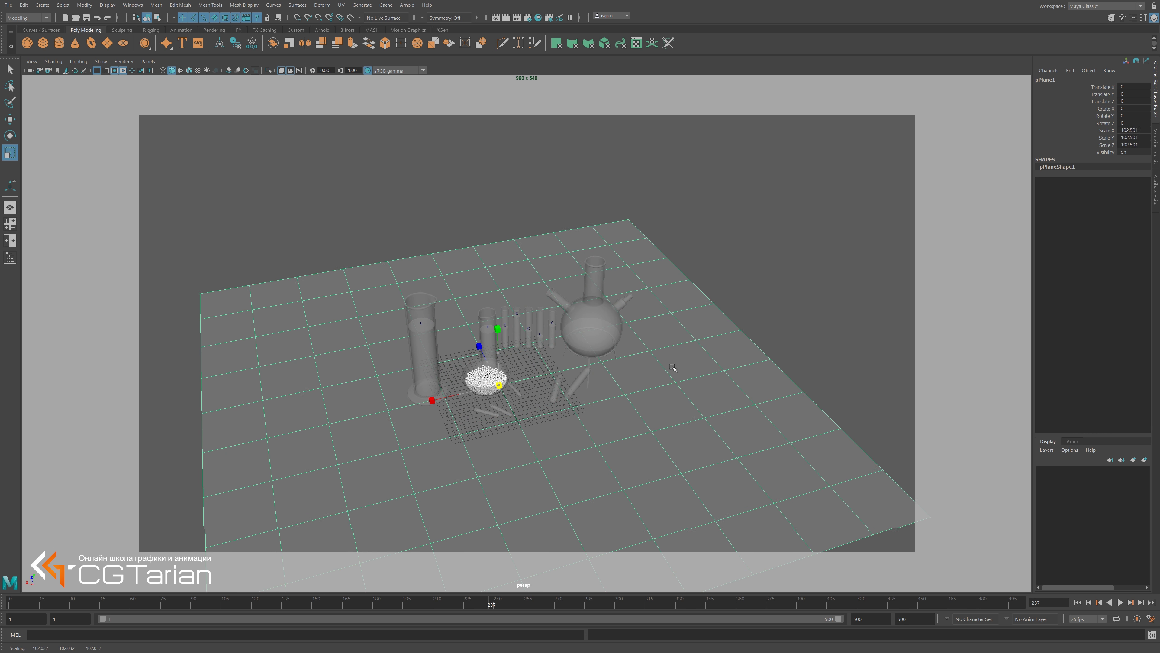
{"action": "mouse_move", "coordinate": [499, 383]}
{"action": "left_mouse_down"}
{"action": "mouse_move", "coordinate": [521, 384]}
{"action": "mouse_move", "coordinate": [508, 419]}
{"action": "mouse_move", "coordinate": [344, 280]}
{"action": "left_mouse_up"}
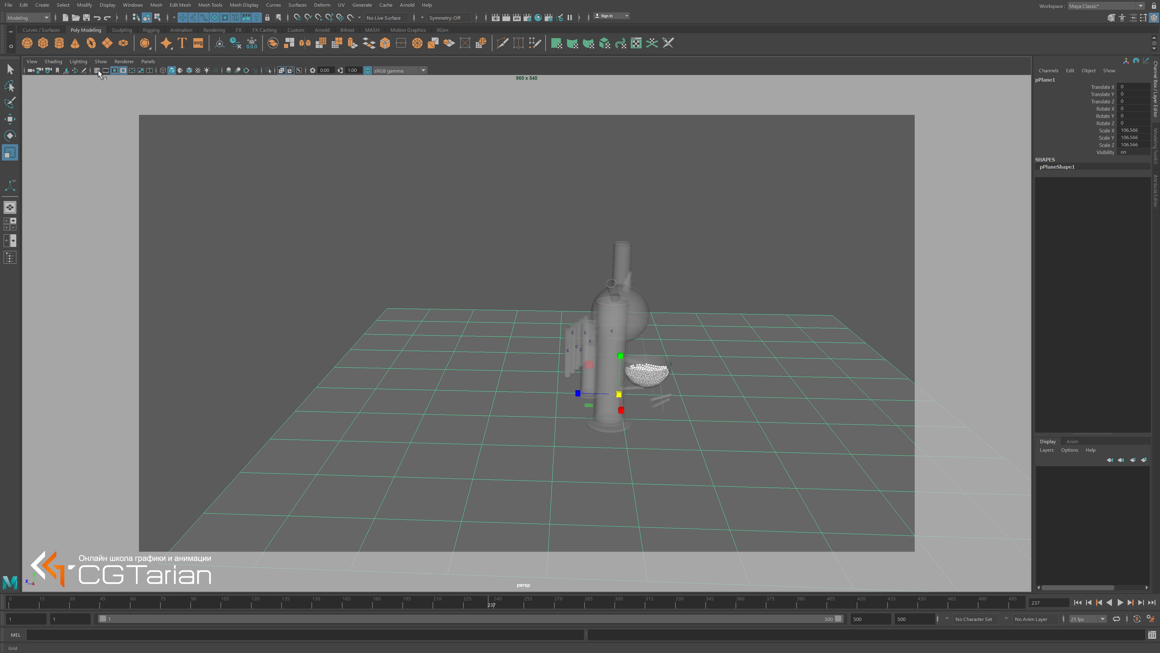
{"action": "left_click_drag", "start_coordinate": [571, 366], "coordinate": [634, 422], "text": "alt"}
{"action": "right_click_drag", "start_coordinate": [634, 421], "coordinate": [427, 331], "text": "alt"}
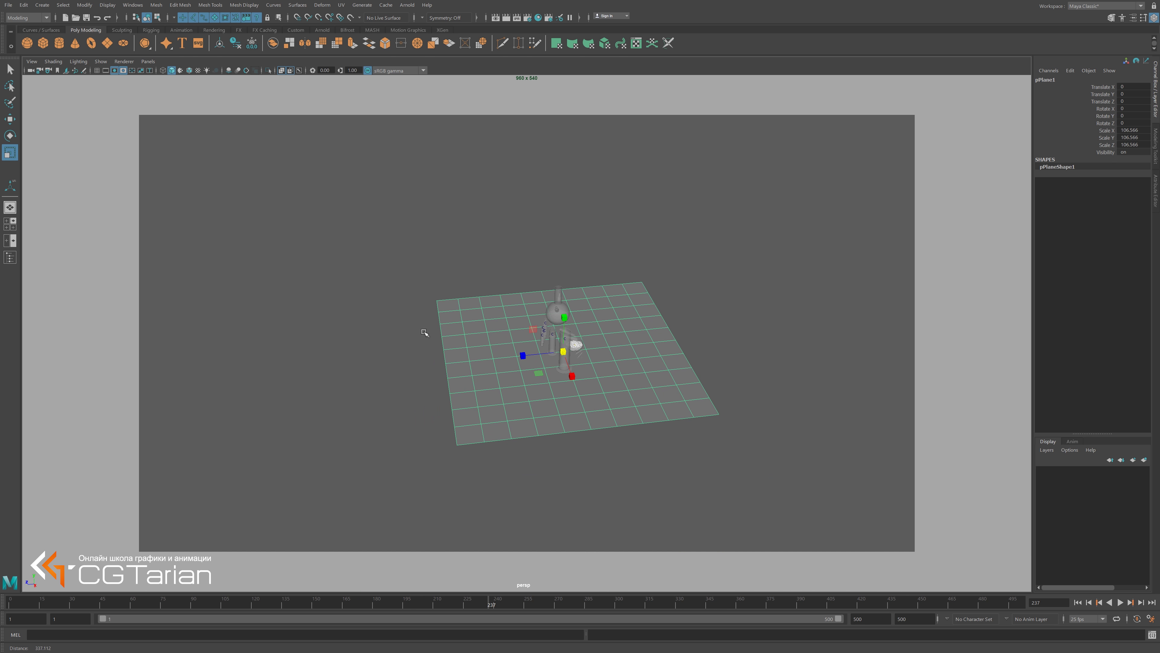
{"action": "left_click_drag", "start_coordinate": [565, 349], "coordinate": [864, 327]}
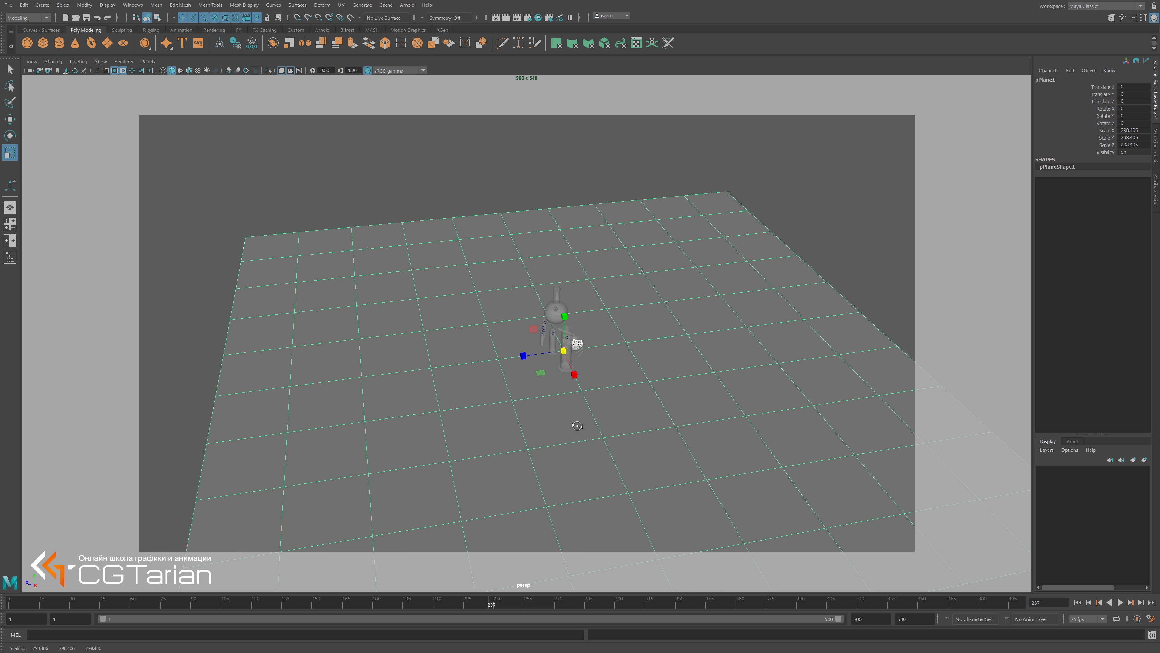
{"action": "mouse_move", "coordinate": [578, 426]}
{"action": "left_mouse_down", "text": "alt"}
{"action": "mouse_move", "coordinate": [440, 407]}
{"action": "mouse_move", "coordinate": [558, 375]}
{"action": "mouse_move", "coordinate": [500, 319]}
{"action": "left_mouse_up", "text": "alt"}
Switch the plane to vertex mode and marquee-select its edge column of vertices.
{"action": "right_click_drag", "start_coordinate": [492, 315], "coordinate": [449, 317]}
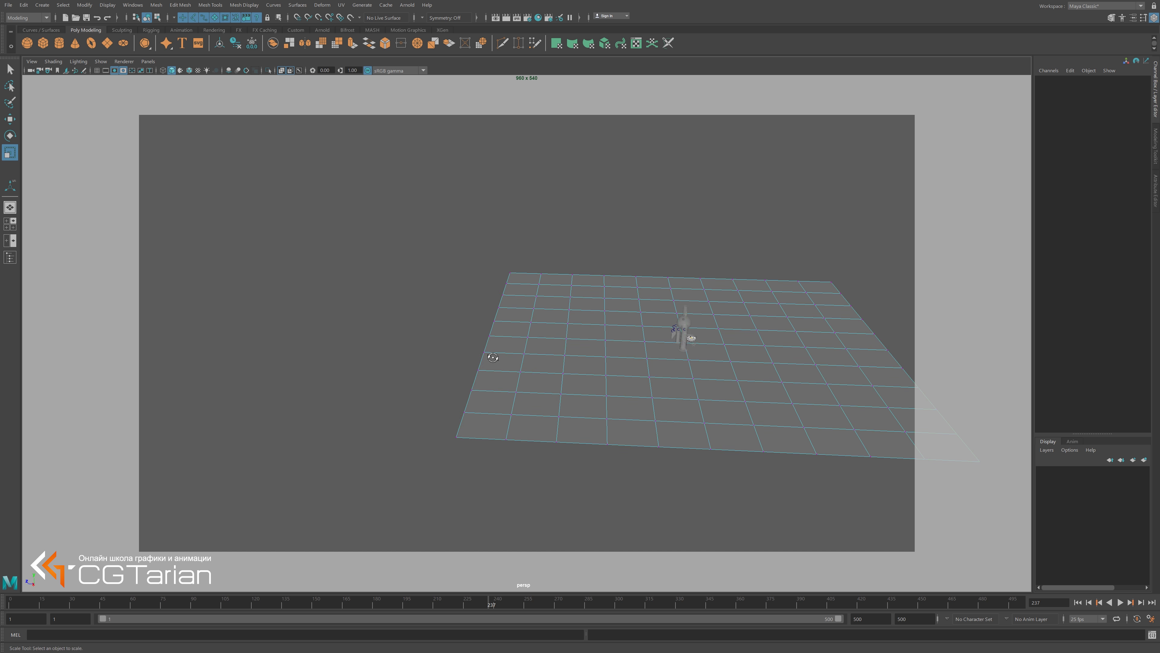
{"action": "left_click_drag", "start_coordinate": [493, 357], "coordinate": [479, 338], "text": "alt"}
{"action": "left_click_drag", "start_coordinate": [446, 205], "coordinate": [505, 467]}
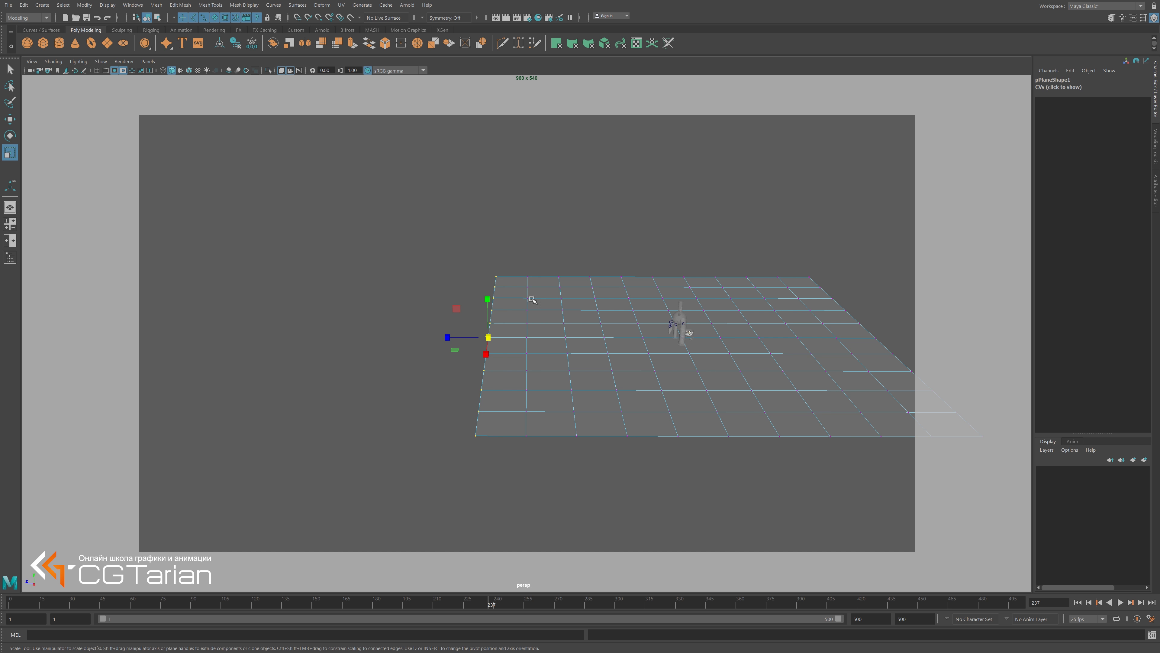
Move the plane's back-edge vertices up along Y into a tall wall.
{"action": "key", "text": "w"}
{"action": "left_click_drag", "start_coordinate": [490, 307], "coordinate": [521, 128]}
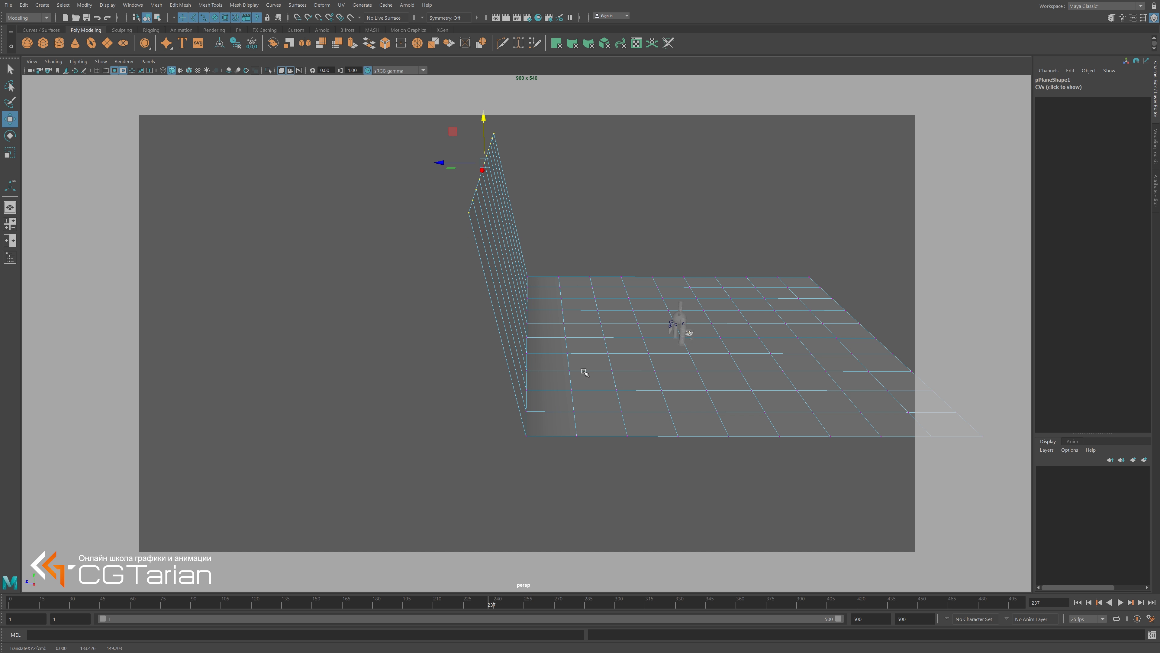
{"action": "left_click_drag", "start_coordinate": [585, 376], "coordinate": [587, 408], "text": "alt"}
{"action": "left_click_drag", "start_coordinate": [493, 183], "coordinate": [493, 142]}
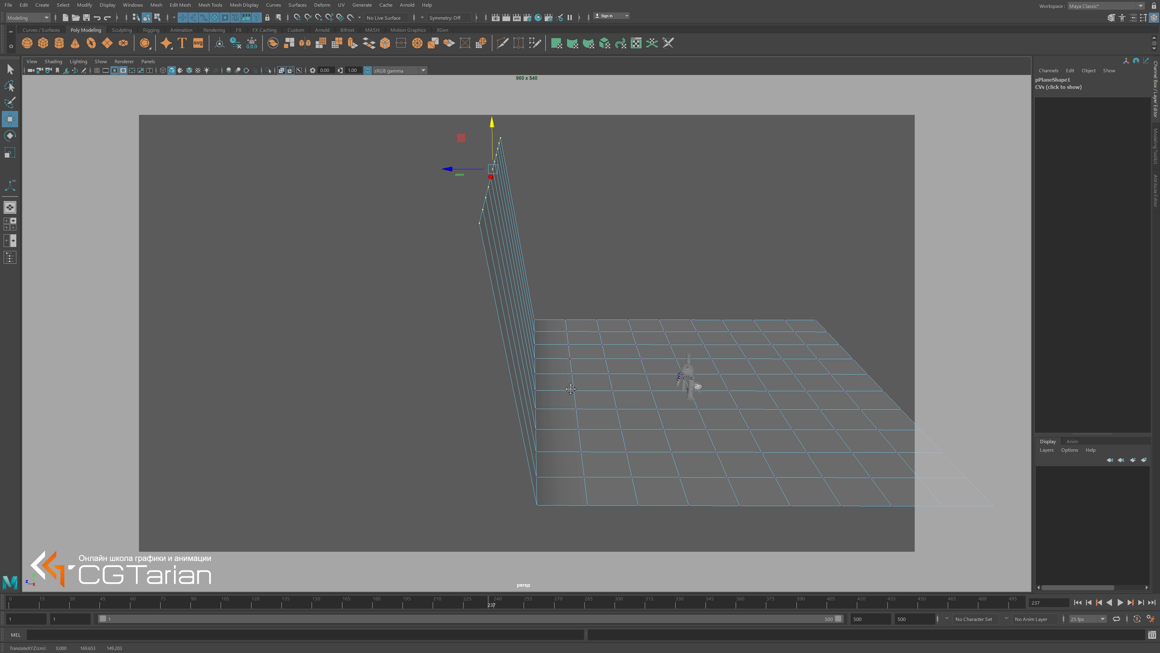
{"action": "middle_click_drag", "start_coordinate": [571, 390], "coordinate": [536, 374], "text": "alt"}
{"action": "mouse_move", "coordinate": [536, 374]}
{"action": "left_mouse_down", "text": "alt"}
{"action": "mouse_move", "coordinate": [498, 397]}
{"action": "mouse_move", "coordinate": [512, 348]}
{"action": "mouse_move", "coordinate": [502, 287]}
{"action": "left_mouse_up", "text": "alt"}
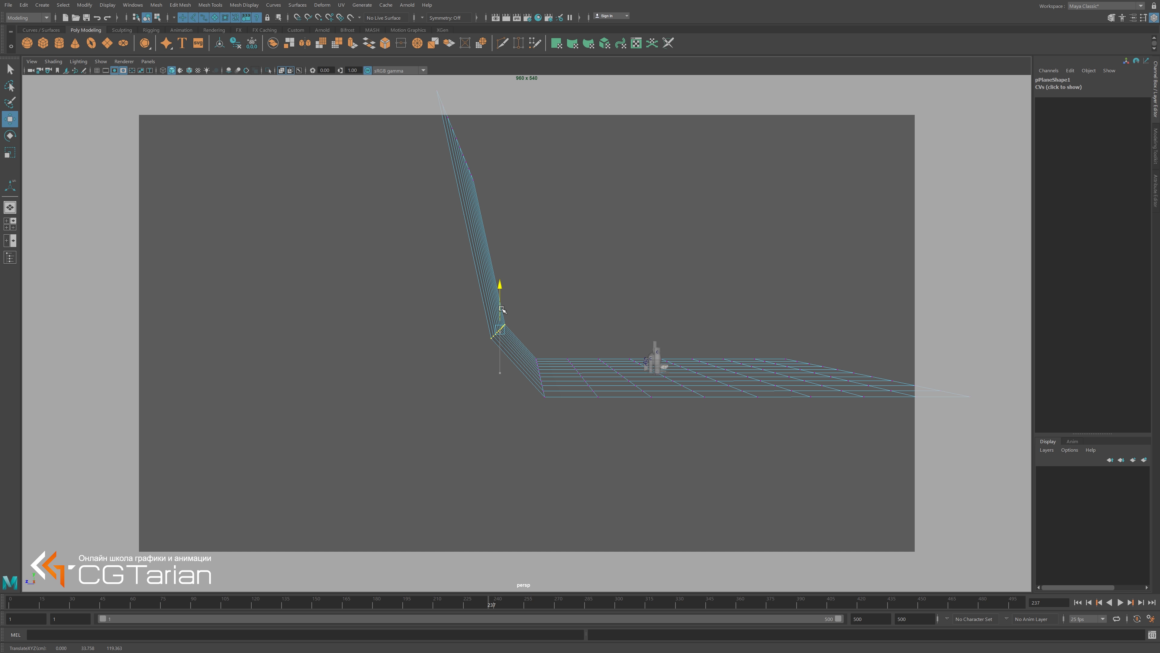
{"action": "left_click_drag", "start_coordinate": [503, 295], "coordinate": [503, 313]}
Raise and nudge the corner vertex rows to round the bend, then switch to shaded display.
{"action": "left_click_drag", "start_coordinate": [553, 376], "coordinate": [539, 324]}
{"action": "mouse_move", "coordinate": [463, 383]}
{"action": "left_mouse_down"}
{"action": "mouse_move", "coordinate": [513, 344]}
{"action": "mouse_move", "coordinate": [461, 310]}
{"action": "mouse_move", "coordinate": [526, 382]}
{"action": "mouse_move", "coordinate": [558, 337]}
{"action": "mouse_move", "coordinate": [505, 335]}
{"action": "left_mouse_up"}
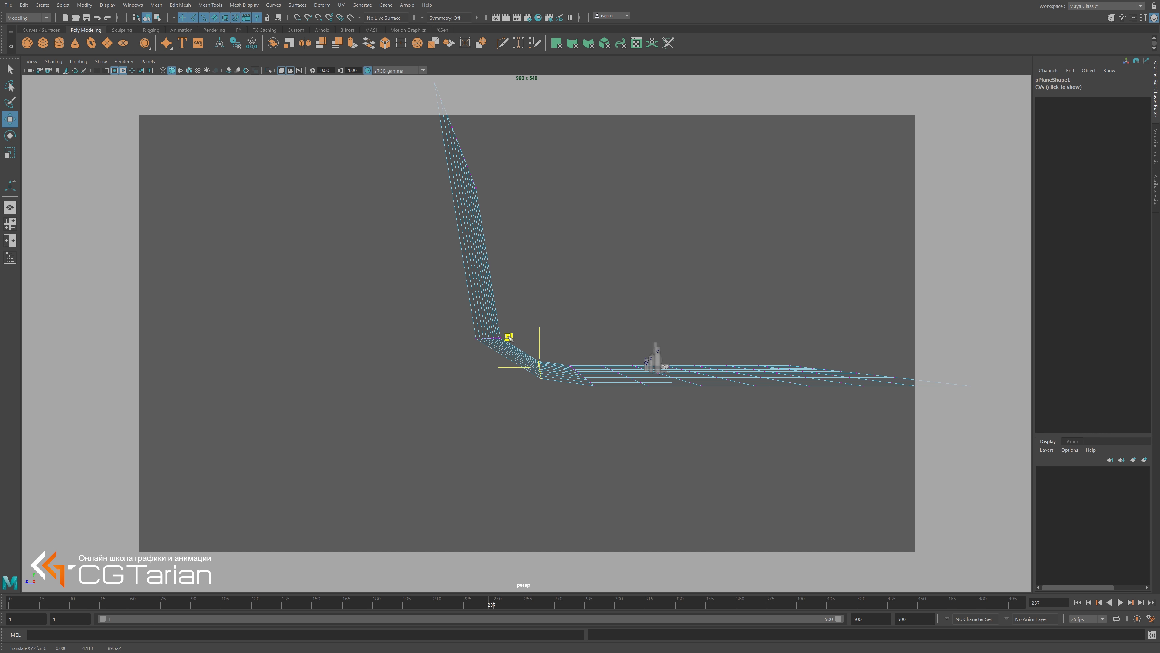
{"action": "left_click_drag", "start_coordinate": [642, 347], "coordinate": [624, 352], "text": "alt"}
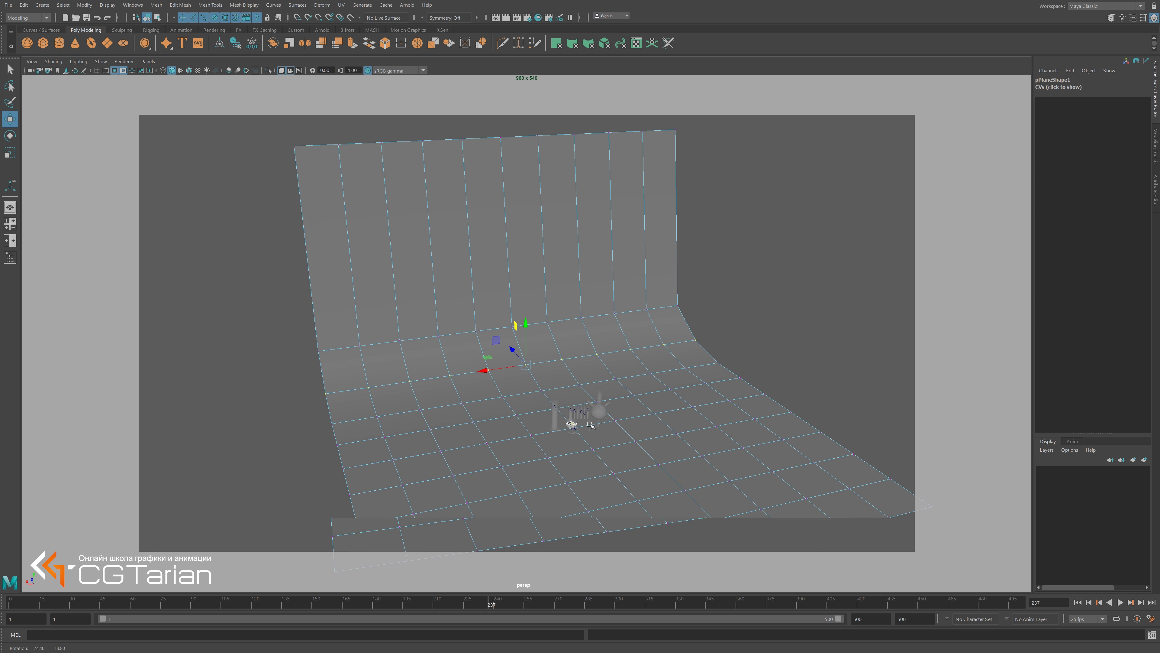
{"action": "middle_click_drag", "start_coordinate": [624, 352], "coordinate": [660, 327], "text": "alt"}
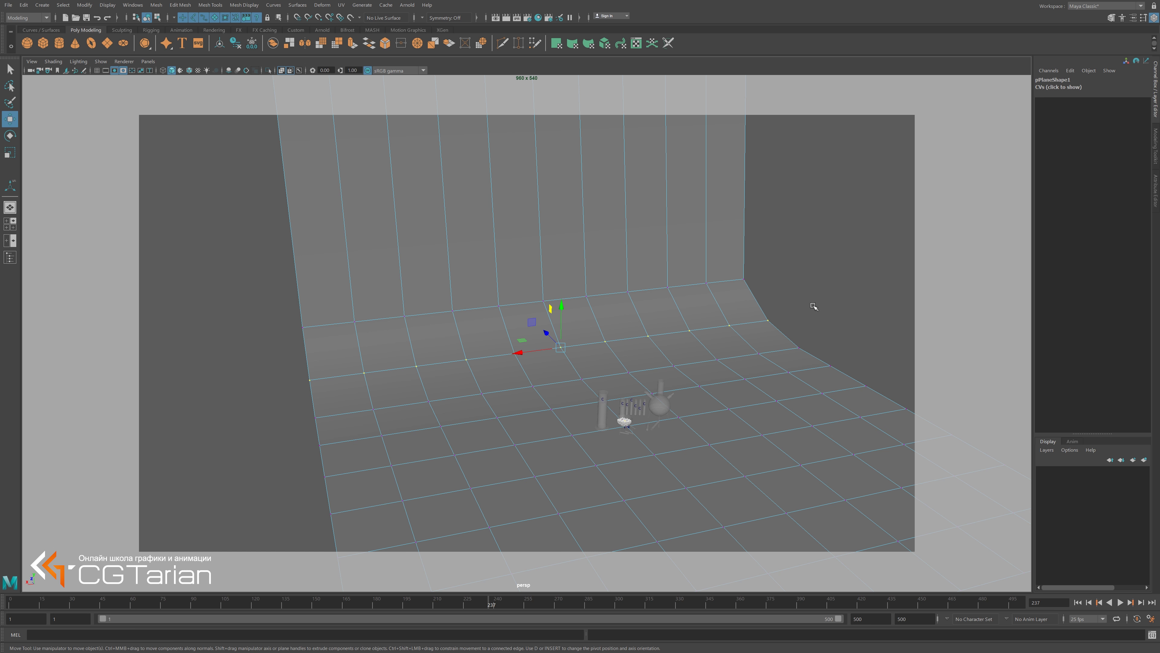
{"action": "mouse_move", "coordinate": [813, 306]}
{"action": "left_mouse_down", "text": "alt"}
{"action": "mouse_move", "coordinate": [420, 342]}
{"action": "mouse_move", "coordinate": [503, 297]}
{"action": "left_mouse_up", "text": "alt"}
{"action": "middle_click_drag", "start_coordinate": [460, 286], "coordinate": [458, 275]}
{"action": "left_click_drag", "start_coordinate": [586, 364], "coordinate": [586, 363], "text": "alt"}
{"action": "left_click_drag", "start_coordinate": [519, 378], "coordinate": [560, 348]}
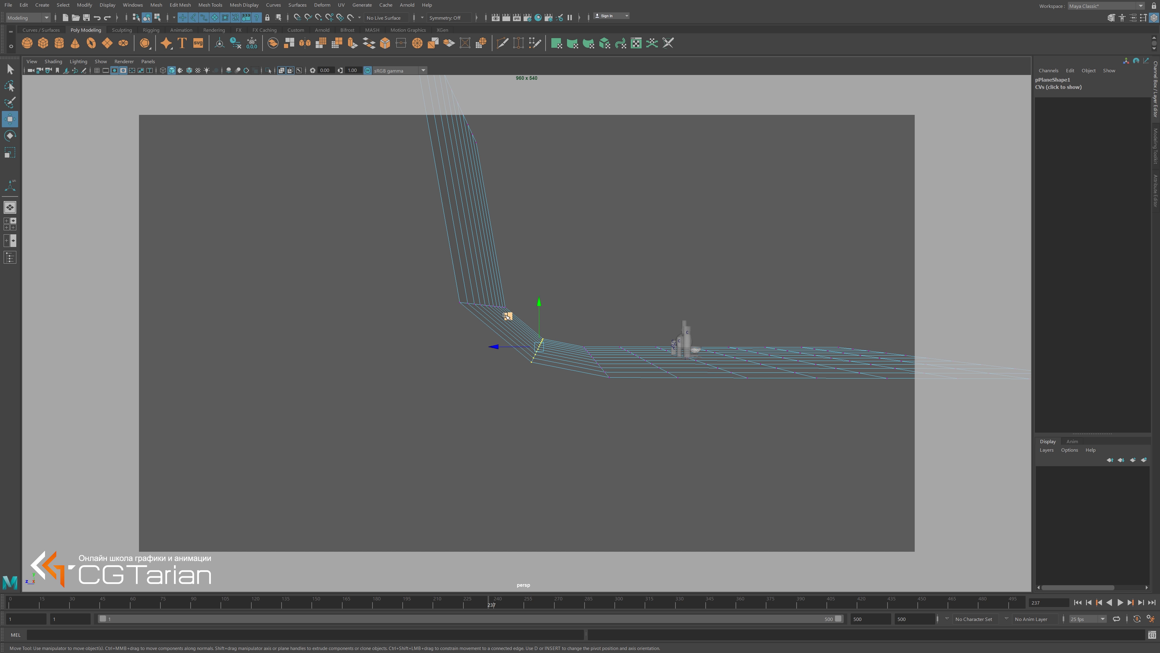
{"action": "middle_click_drag", "start_coordinate": [507, 317], "coordinate": [500, 313]}
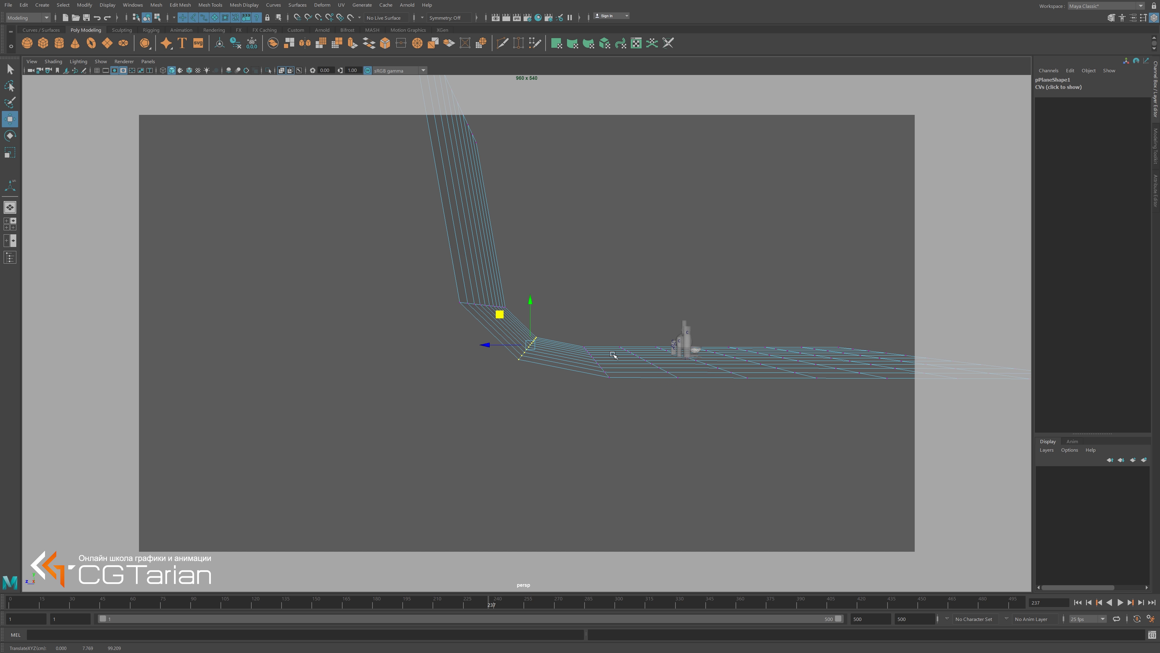
{"action": "key", "text": "5"}
{"action": "left_click_drag", "start_coordinate": [499, 313], "coordinate": [625, 313], "text": "alt"}
{"action": "right_click_drag", "start_coordinate": [625, 314], "coordinate": [657, 303]}
Return to Object Mode, deselect the plane, and orbit in close on the glassware.
{"action": "left_click", "coordinate": [657, 303]}
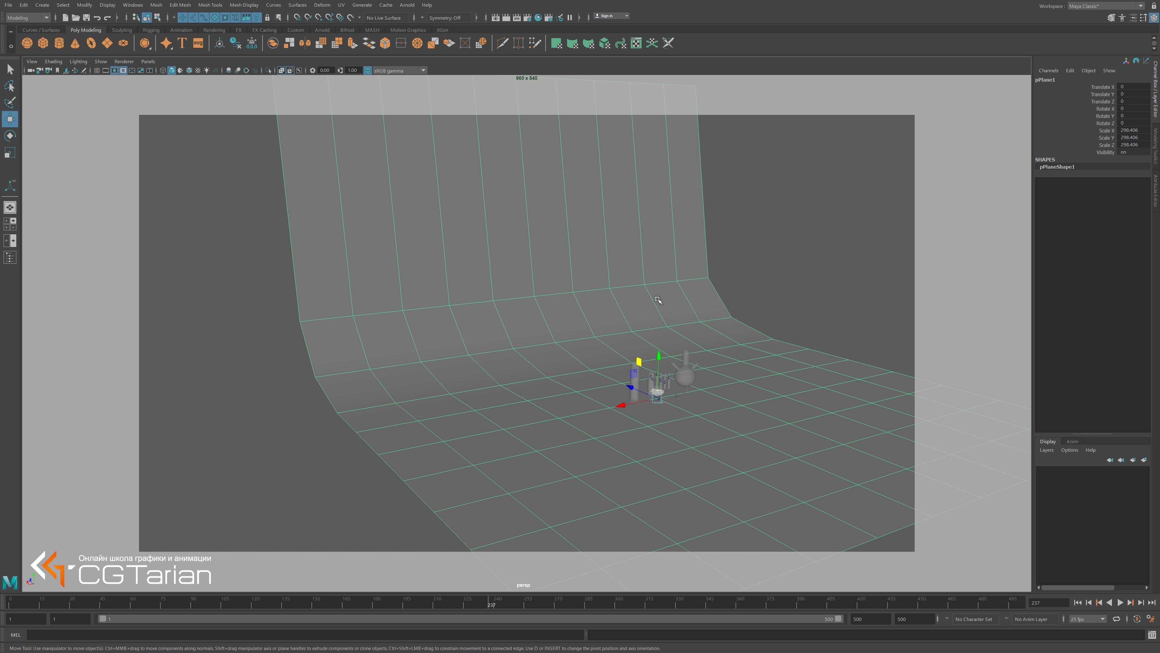
{"action": "left_click_drag", "start_coordinate": [740, 298], "coordinate": [766, 279], "text": "alt"}
{"action": "left_click", "coordinate": [773, 280]}
{"action": "mouse_move", "coordinate": [792, 352]}
{"action": "left_mouse_down", "text": "alt"}
{"action": "mouse_move", "coordinate": [728, 396]}
{"action": "mouse_move", "coordinate": [630, 389]}
{"action": "mouse_move", "coordinate": [669, 390]}
{"action": "left_mouse_up", "text": "alt"}
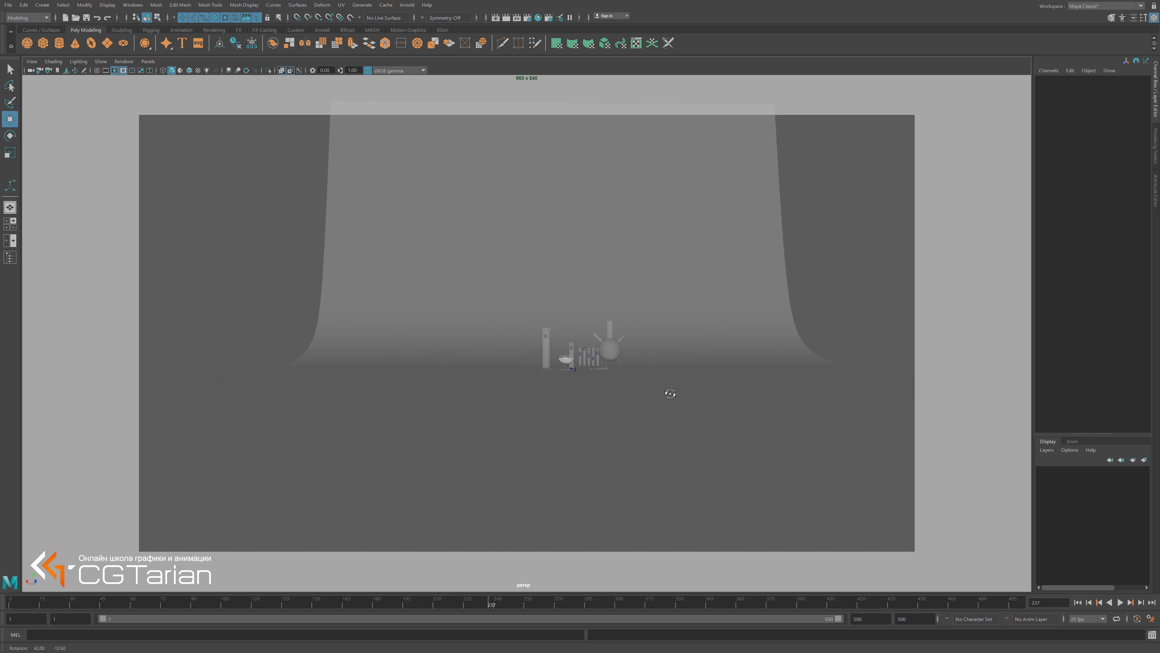
{"action": "mouse_move", "coordinate": [669, 391]}
{"action": "right_mouse_down", "text": "alt"}
{"action": "mouse_move", "coordinate": [760, 479]}
{"action": "mouse_move", "coordinate": [663, 435]}
{"action": "right_mouse_up", "text": "alt"}
{"action": "left_click_drag", "start_coordinate": [663, 434], "coordinate": [629, 423], "text": "alt"}
{"action": "right_click_drag", "start_coordinate": [630, 422], "coordinate": [667, 441], "text": "alt"}
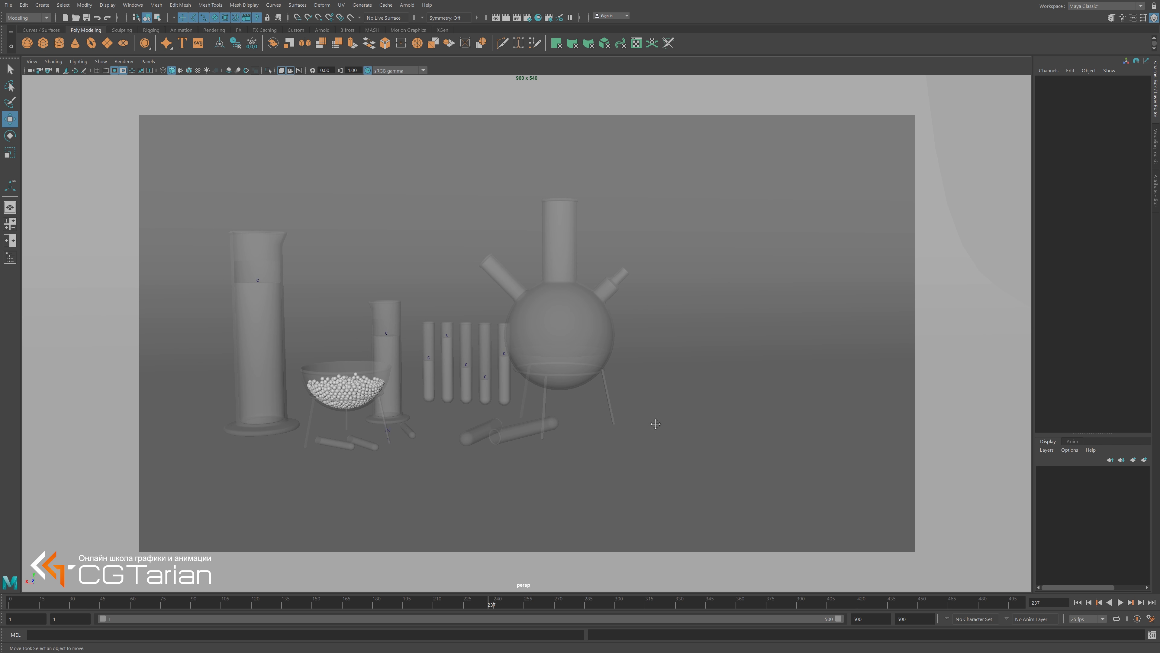
Frame the glassware against the curved backdrop and show the Attribute Editor.
{"action": "left_click_drag", "start_coordinate": [667, 441], "coordinate": [675, 445], "text": "alt"}
{"action": "middle_click_drag", "start_coordinate": [679, 446], "coordinate": [649, 423], "text": "alt"}
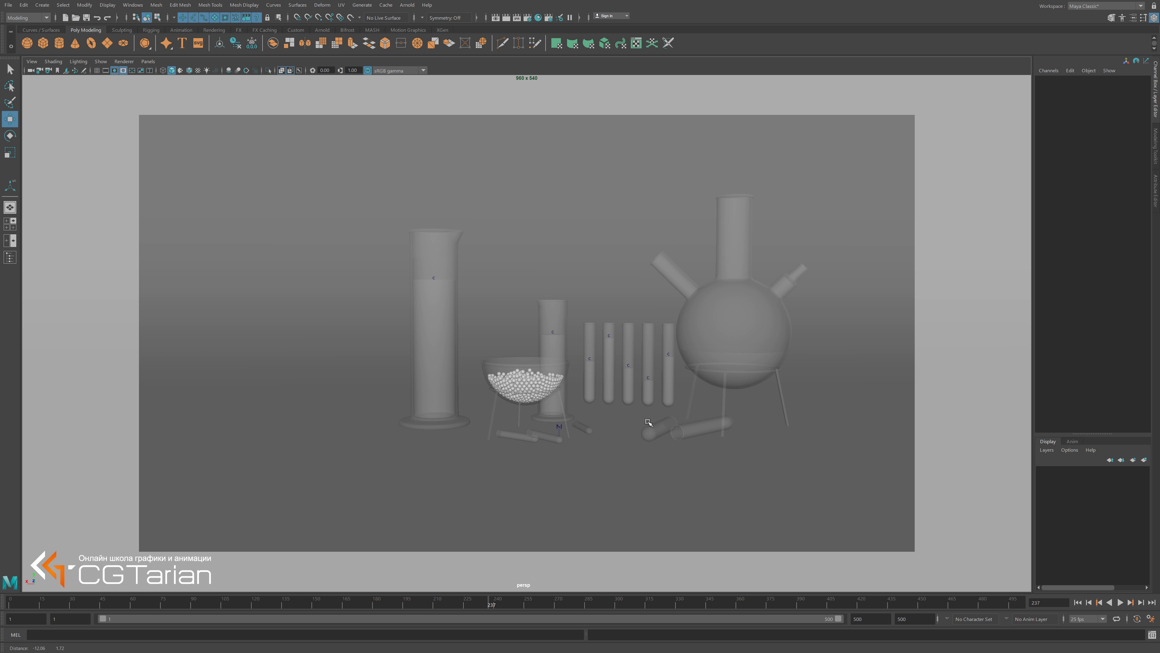
{"action": "right_click_drag", "start_coordinate": [620, 409], "coordinate": [617, 440], "text": "alt"}
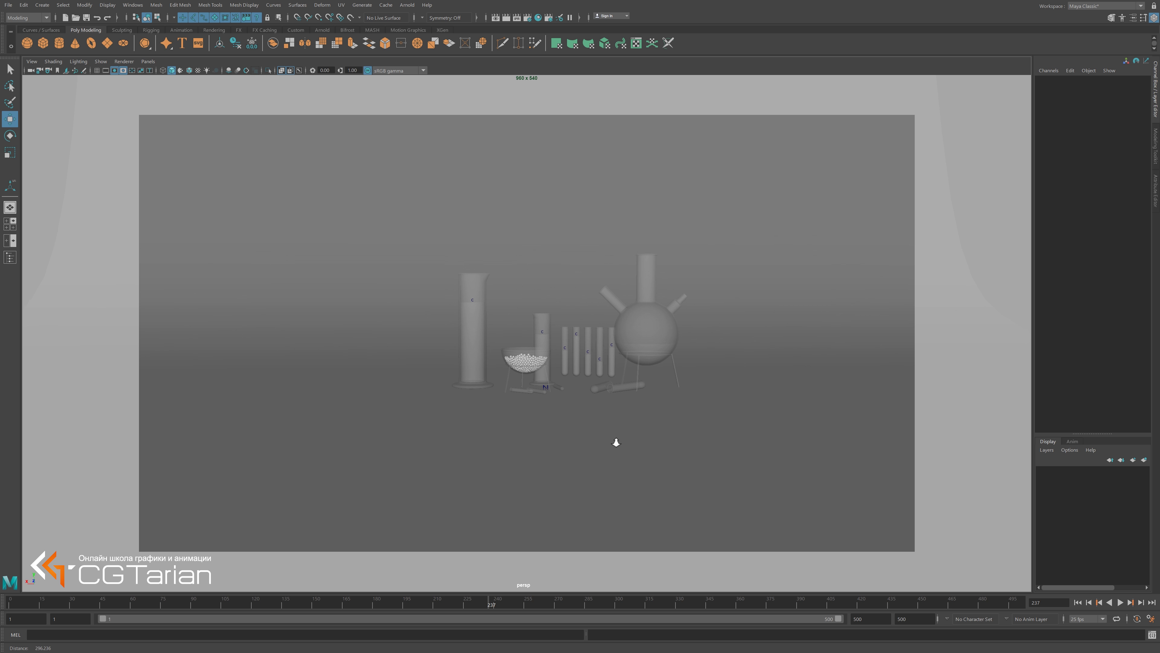
{"action": "mouse_move", "coordinate": [617, 388]}
{"action": "right_mouse_down", "text": "alt"}
{"action": "mouse_move", "coordinate": [608, 435]}
{"action": "mouse_move", "coordinate": [693, 457]}
{"action": "mouse_move", "coordinate": [492, 344]}
{"action": "right_mouse_up", "text": "alt"}
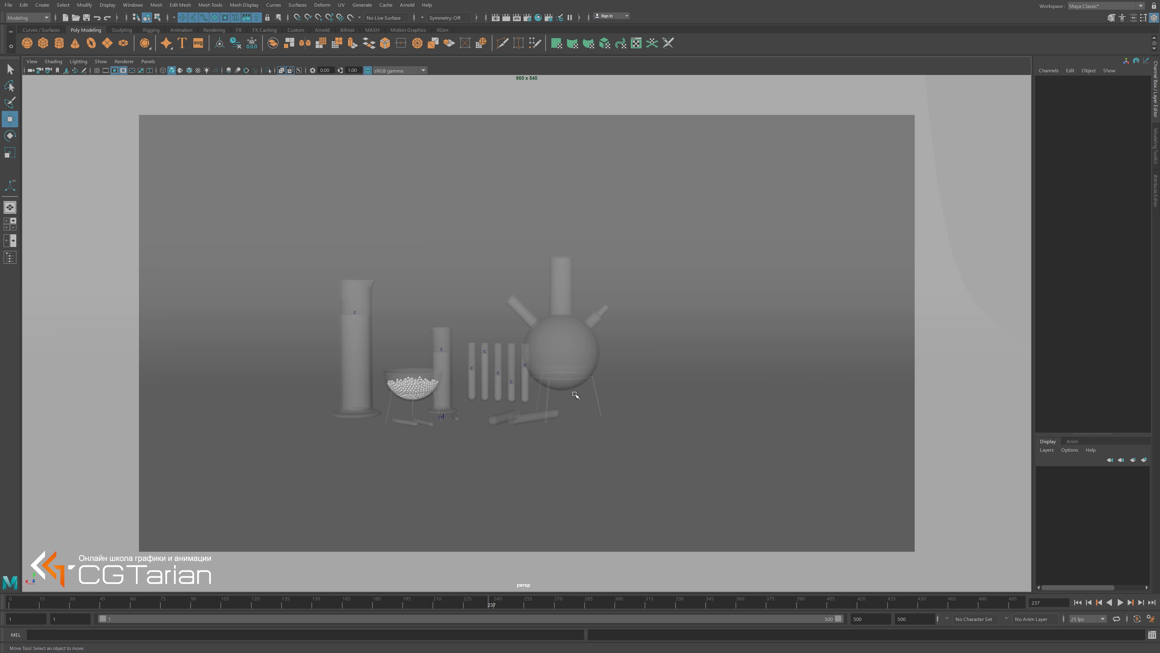
{"action": "mouse_move", "coordinate": [492, 345]}
{"action": "left_mouse_down", "text": "alt"}
{"action": "mouse_move", "coordinate": [733, 337]}
{"action": "mouse_move", "coordinate": [661, 337]}
{"action": "mouse_move", "coordinate": [696, 336]}
{"action": "mouse_move", "coordinate": [727, 394]}
{"action": "mouse_move", "coordinate": [652, 366]}
{"action": "left_mouse_up", "text": "alt"}
{"action": "right_click_drag", "start_coordinate": [653, 366], "coordinate": [640, 411], "text": "alt"}
{"action": "key", "text": "ctrl+a"}
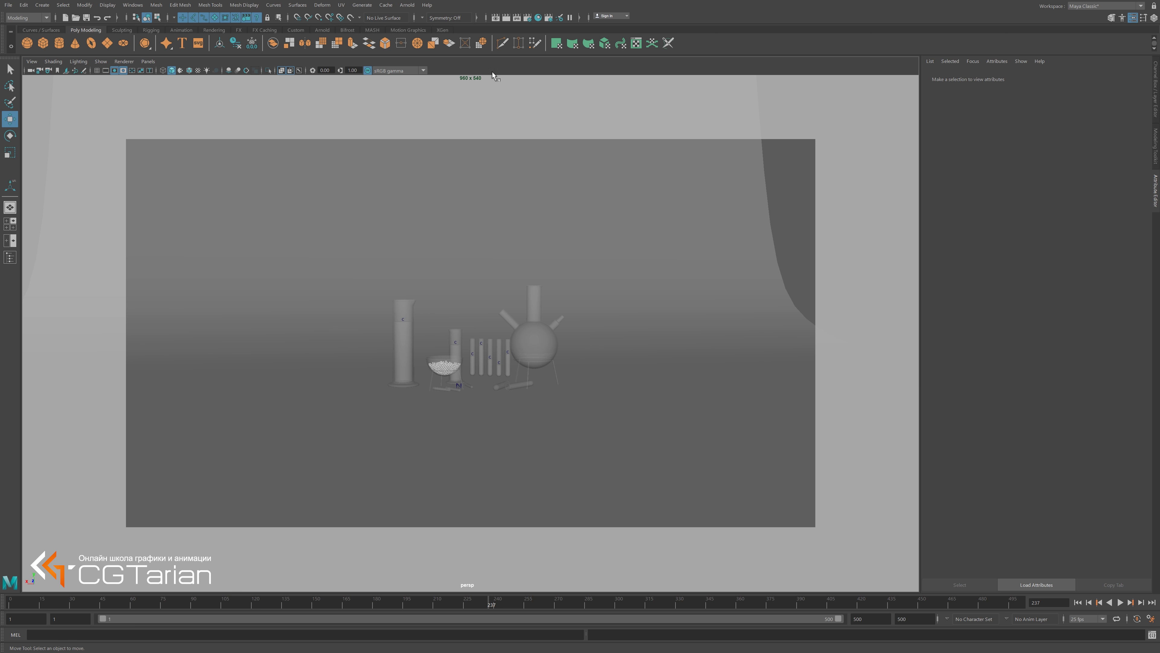
{"action": "left_click", "coordinate": [527, 17]}
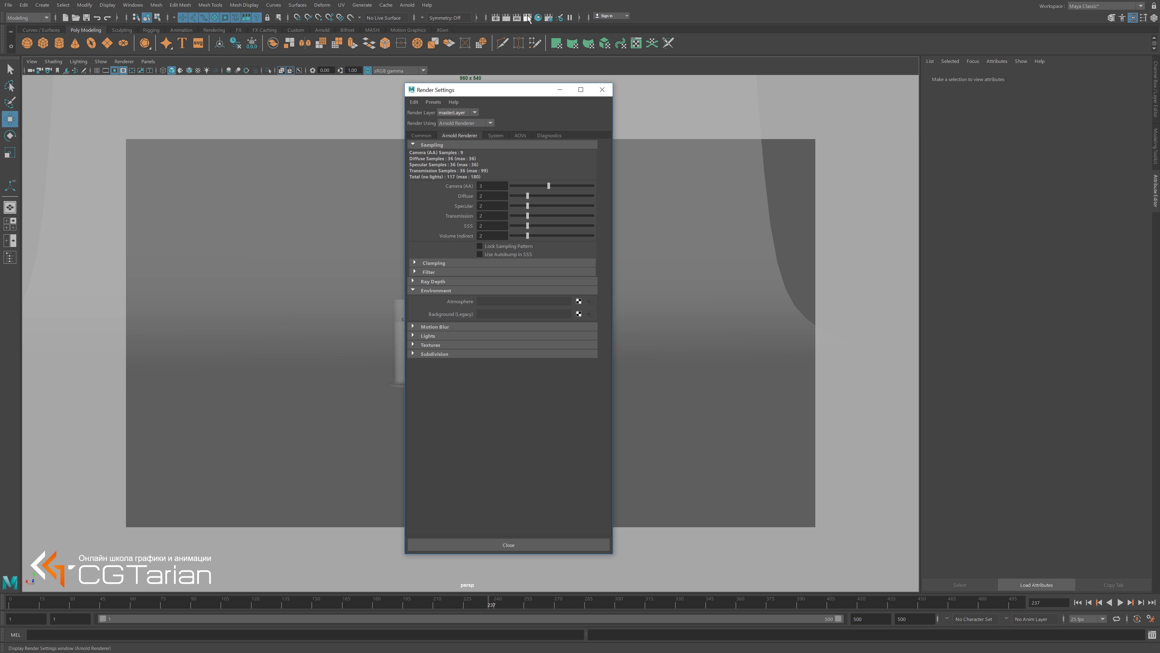
{"action": "left_click", "coordinate": [428, 289]}
{"action": "left_click", "coordinate": [579, 314]}
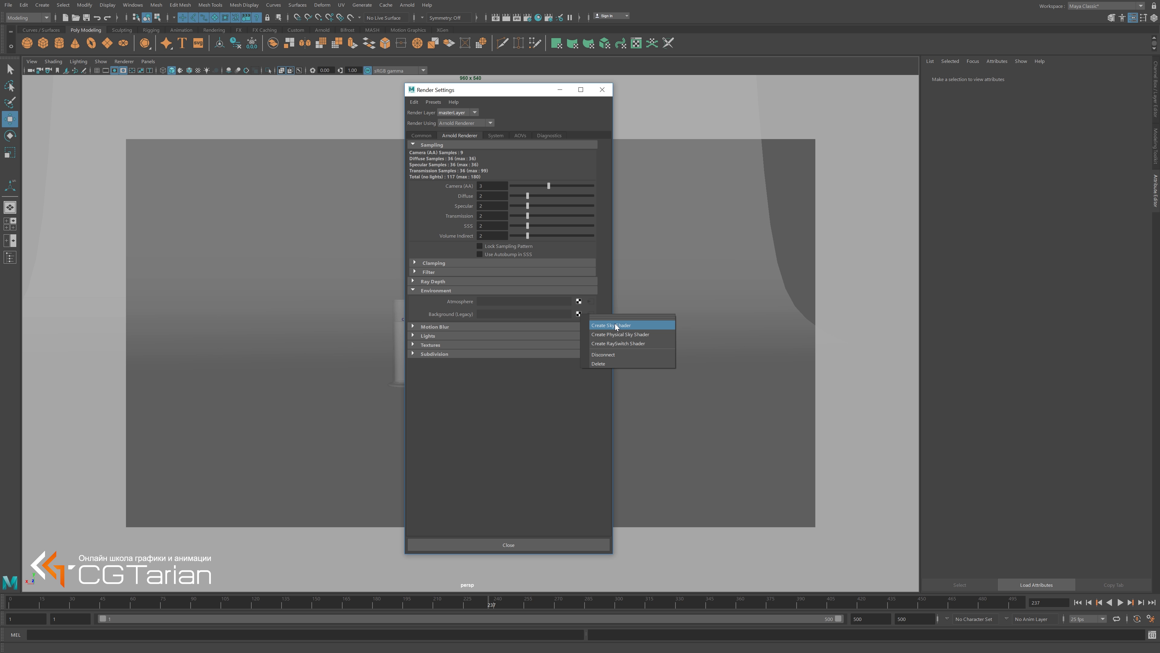
{"action": "left_click", "coordinate": [722, 274]}
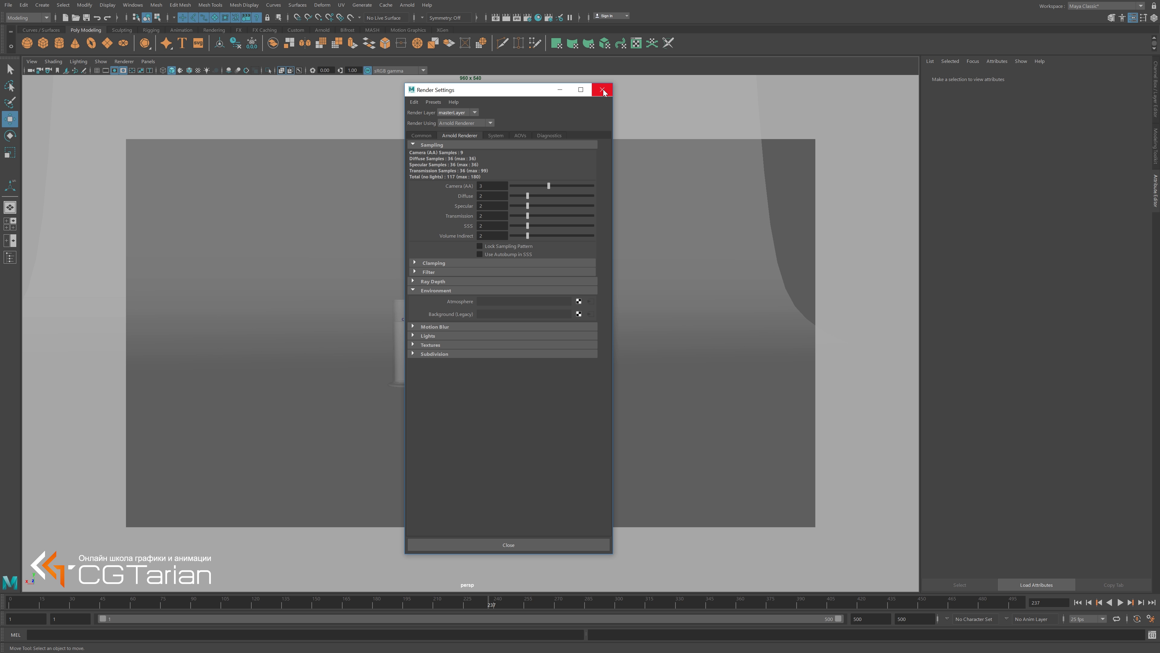
{"action": "left_click", "coordinate": [603, 91]}
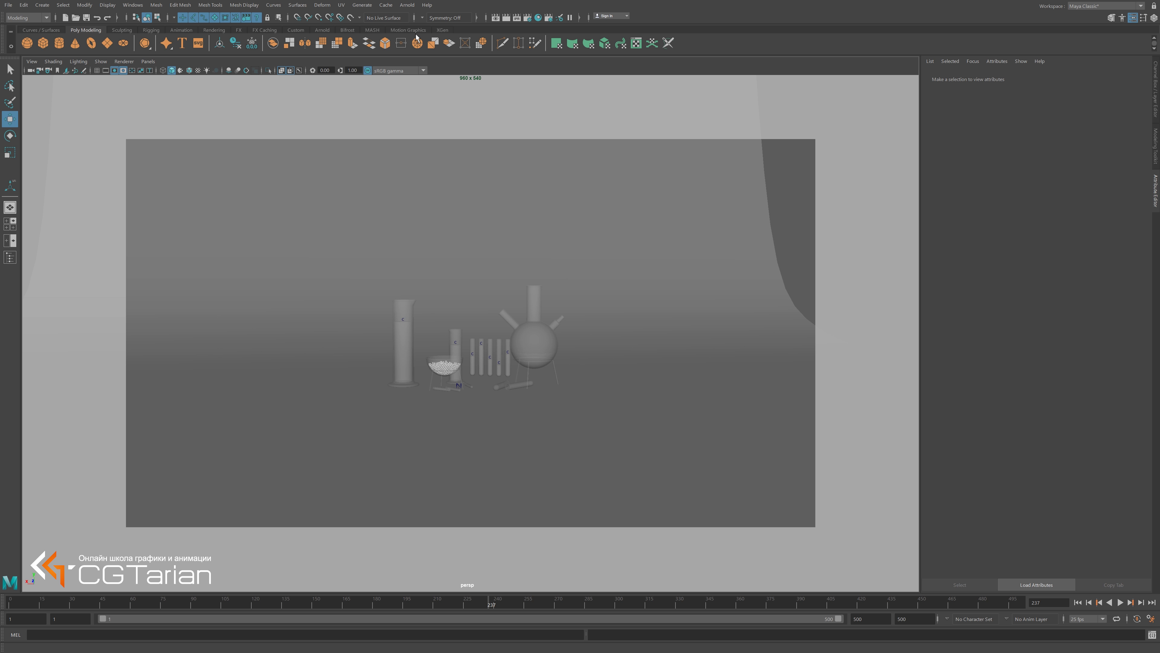
Add an Arnold area light, raise it above the set, tilt it and enlarge it.
{"action": "left_click", "coordinate": [407, 5]}
{"action": "mouse_move", "coordinate": [437, 50]}
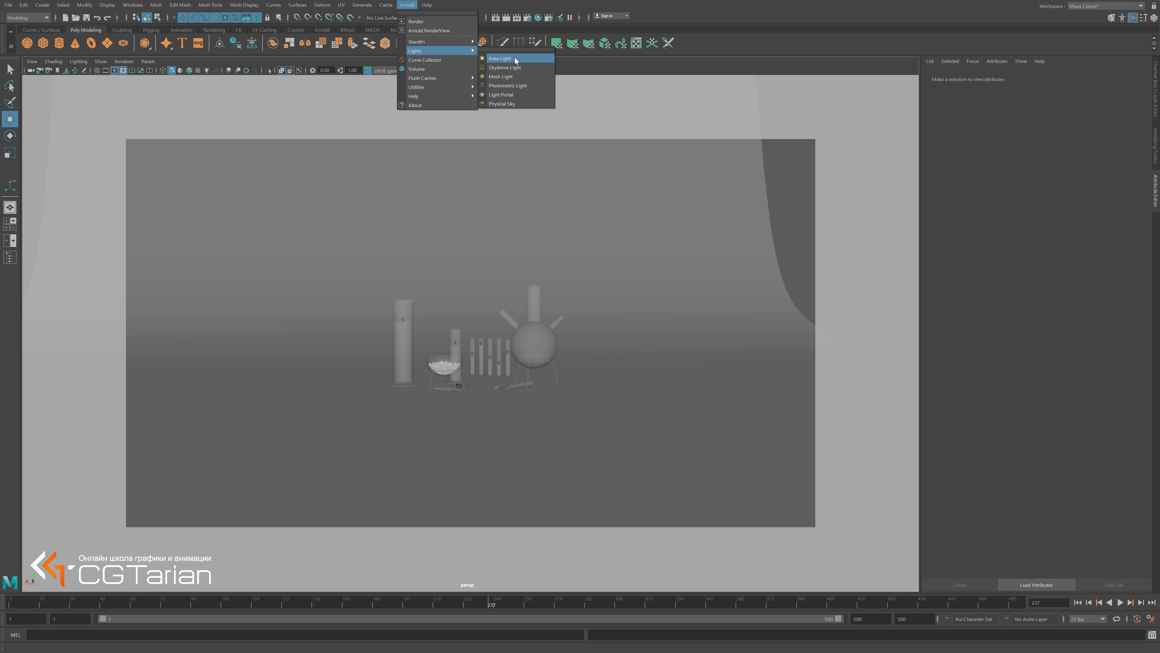
{"action": "left_click", "coordinate": [515, 57]}
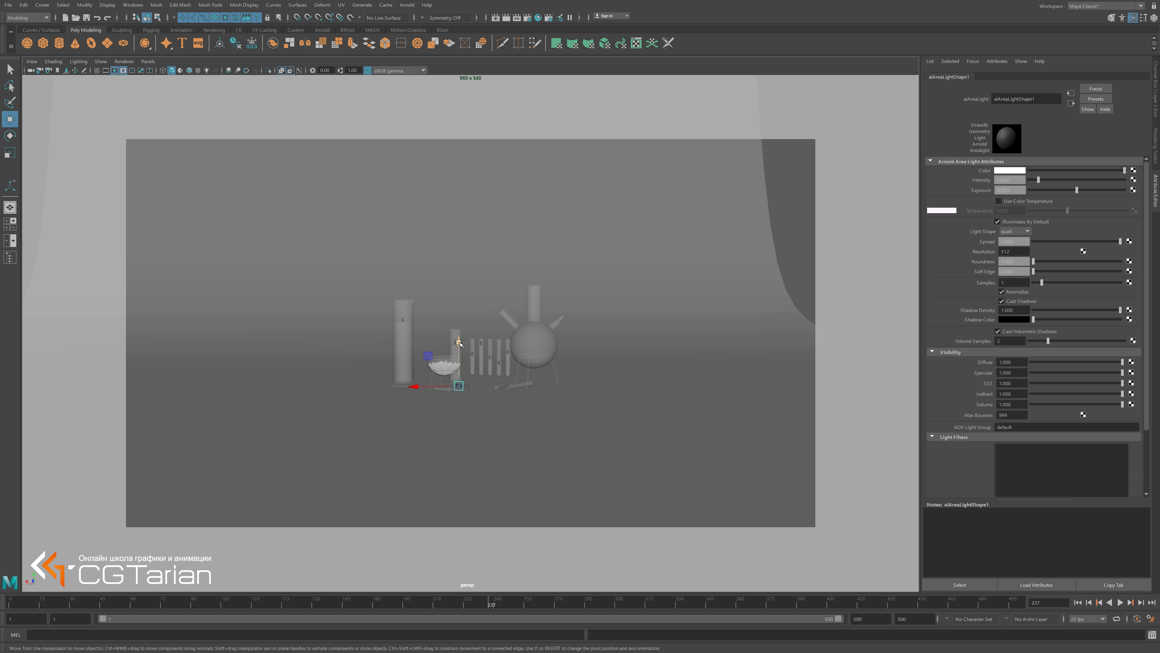
{"action": "left_click_drag", "start_coordinate": [458, 342], "coordinate": [489, 267]}
{"action": "key", "text": "e"}
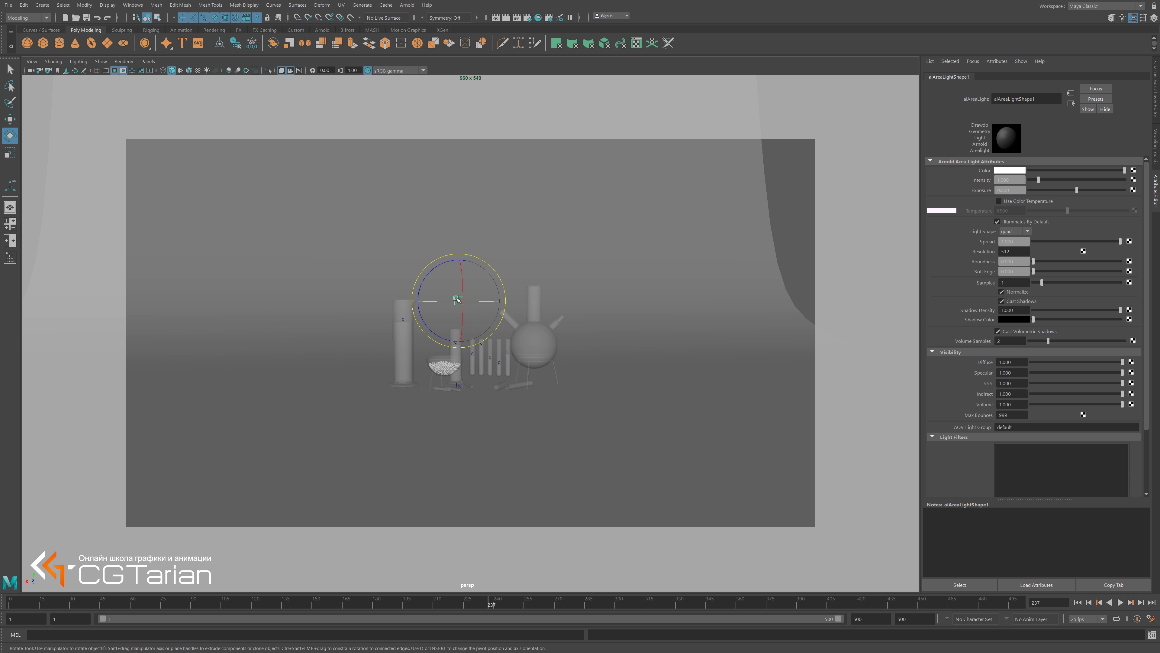
{"action": "mouse_move", "coordinate": [491, 318]}
{"action": "left_mouse_down"}
{"action": "mouse_move", "coordinate": [469, 300]}
{"action": "mouse_move", "coordinate": [483, 286]}
{"action": "left_mouse_up"}
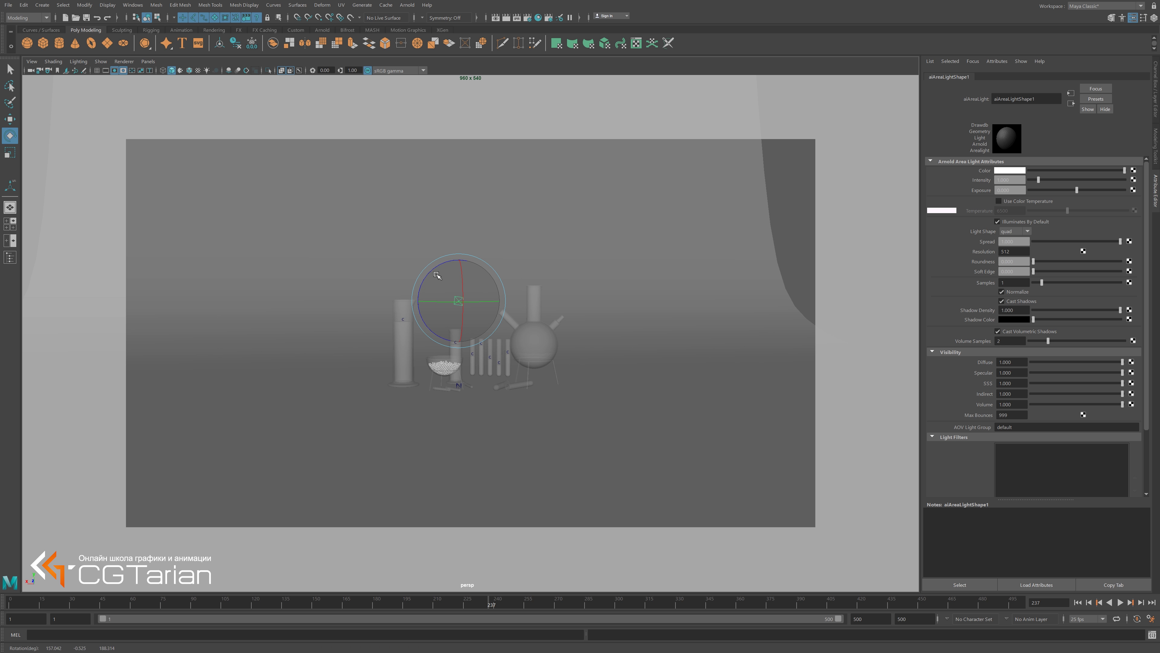
{"action": "key", "text": "r"}
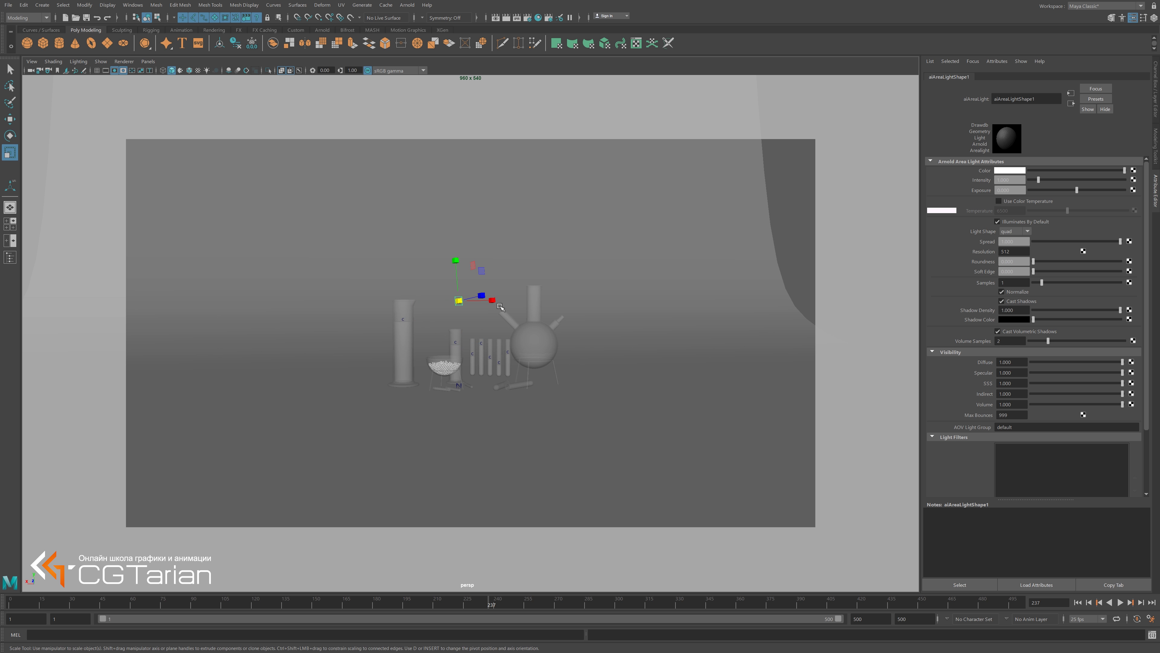
{"action": "mouse_move", "coordinate": [458, 300]}
{"action": "left_mouse_down"}
{"action": "mouse_move", "coordinate": [466, 233]}
{"action": "mouse_move", "coordinate": [450, 175]}
{"action": "left_mouse_up"}
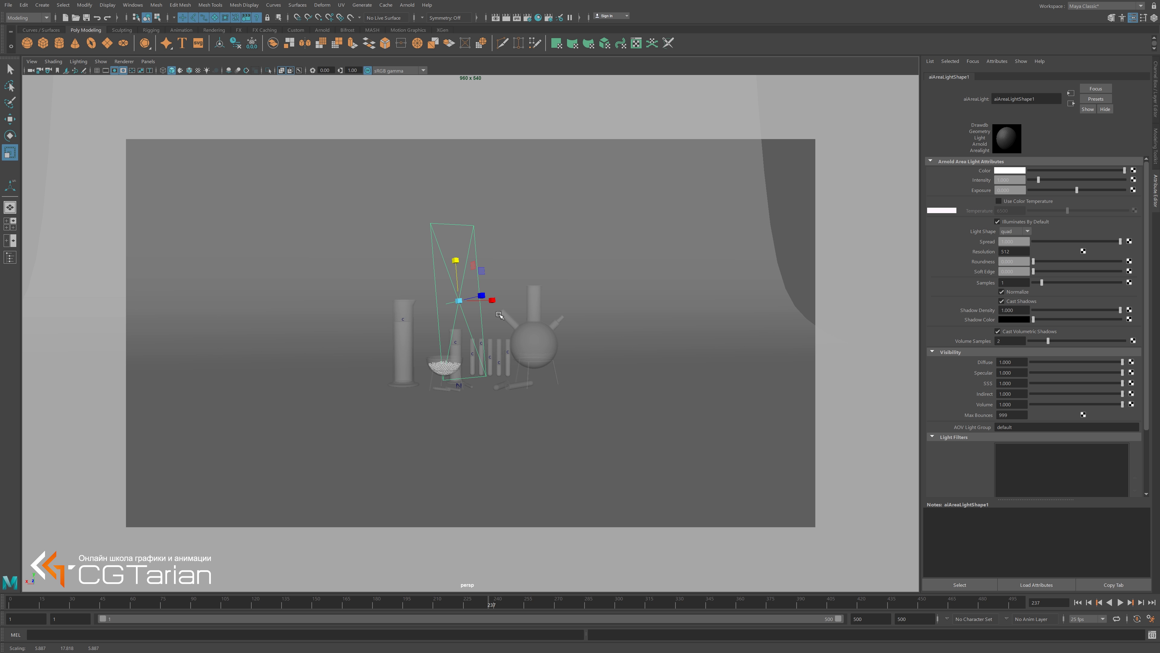
Move the area light to the right and higher, tilting it more steeply toward the props.
{"action": "key", "text": "w"}
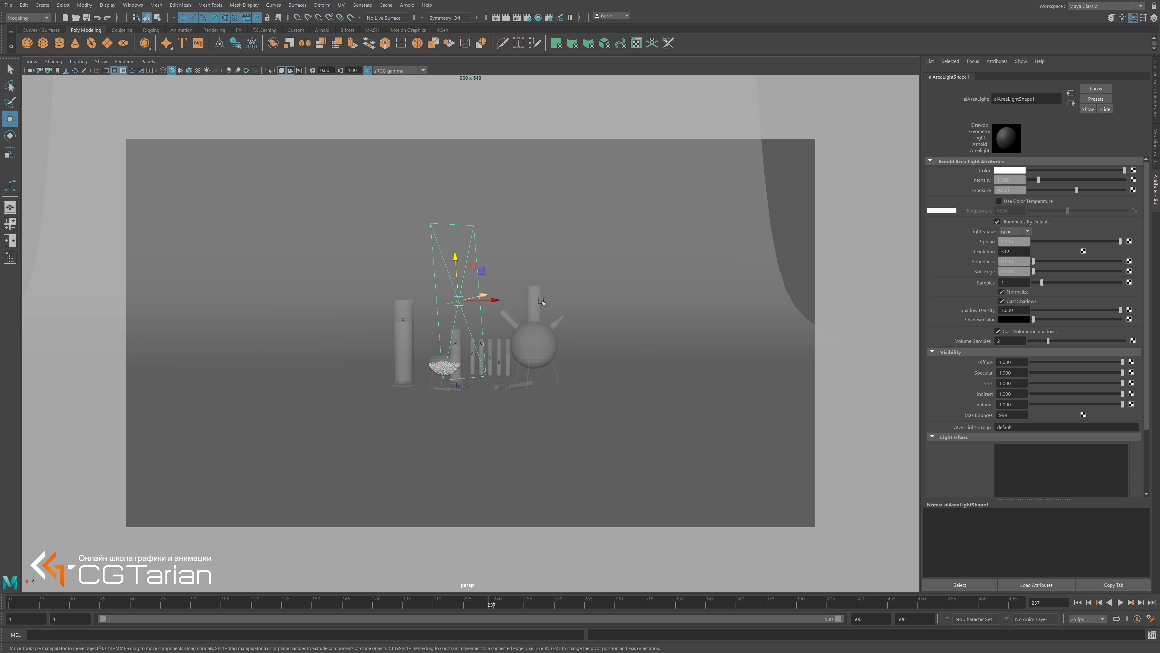
{"action": "left_click_drag", "start_coordinate": [496, 300], "coordinate": [602, 284]}
{"action": "mouse_move", "coordinate": [581, 375]}
{"action": "left_mouse_down", "text": "alt"}
{"action": "mouse_move", "coordinate": [580, 426]}
{"action": "mouse_move", "coordinate": [628, 370]}
{"action": "mouse_move", "coordinate": [603, 471]}
{"action": "mouse_move", "coordinate": [636, 471]}
{"action": "left_mouse_up", "text": "alt"}
{"action": "mouse_move", "coordinate": [626, 406]}
{"action": "left_mouse_down", "text": "alt"}
{"action": "mouse_move", "coordinate": [641, 389]}
{"action": "mouse_move", "coordinate": [607, 402]}
{"action": "left_mouse_up", "text": "alt"}
{"action": "key", "text": "e"}
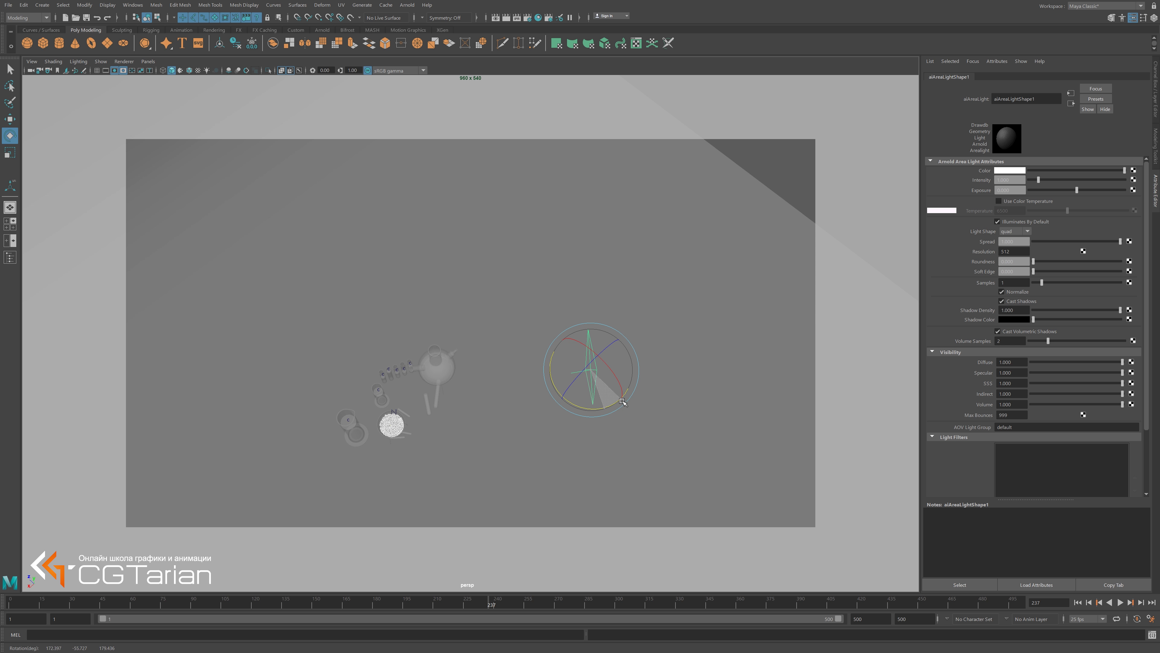
{"action": "mouse_move", "coordinate": [540, 445]}
{"action": "left_mouse_down", "text": "alt"}
{"action": "mouse_move", "coordinate": [499, 420]}
{"action": "mouse_move", "coordinate": [528, 370]}
{"action": "mouse_move", "coordinate": [550, 374]}
{"action": "mouse_move", "coordinate": [546, 384]}
{"action": "left_mouse_up", "text": "alt"}
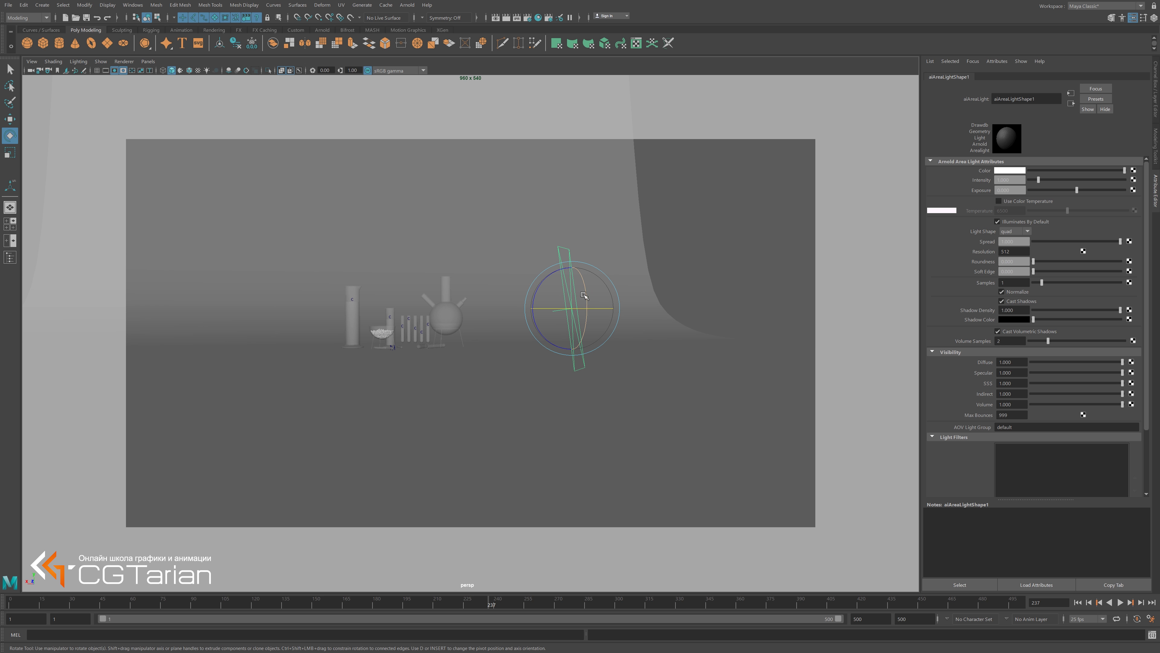
{"action": "key", "text": "w"}
{"action": "left_click_drag", "start_coordinate": [568, 274], "coordinate": [558, 226]}
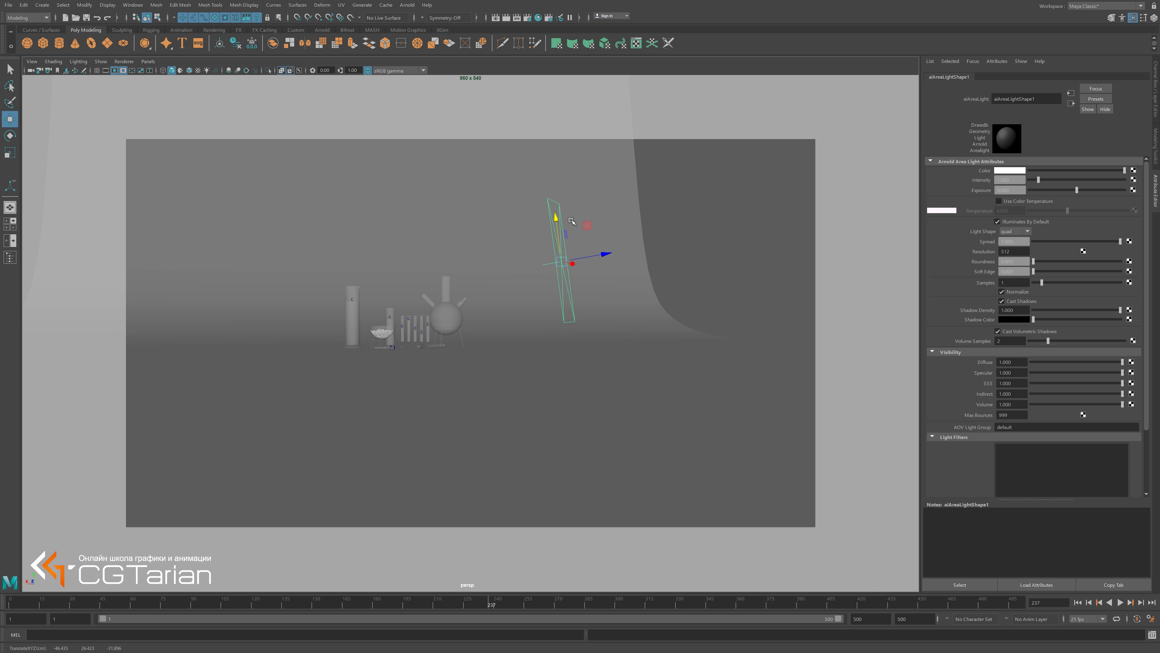
{"action": "key", "text": "e"}
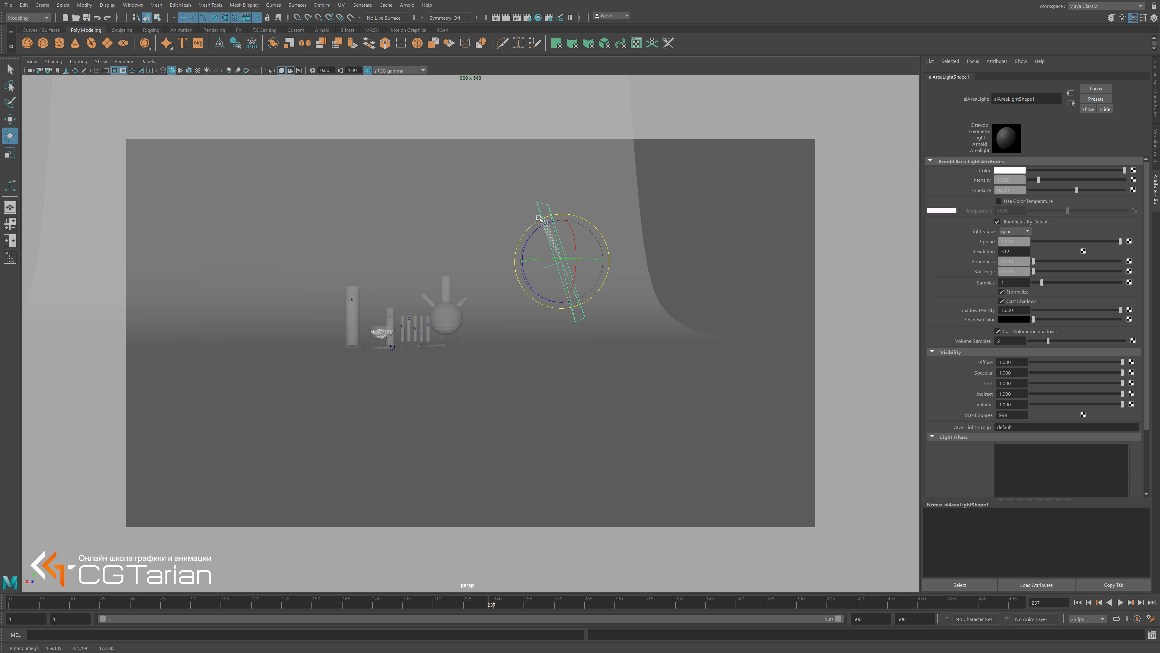
{"action": "mouse_move", "coordinate": [585, 239]}
{"action": "left_mouse_down"}
{"action": "mouse_move", "coordinate": [510, 342]}
{"action": "mouse_move", "coordinate": [491, 391]}
{"action": "left_mouse_up"}
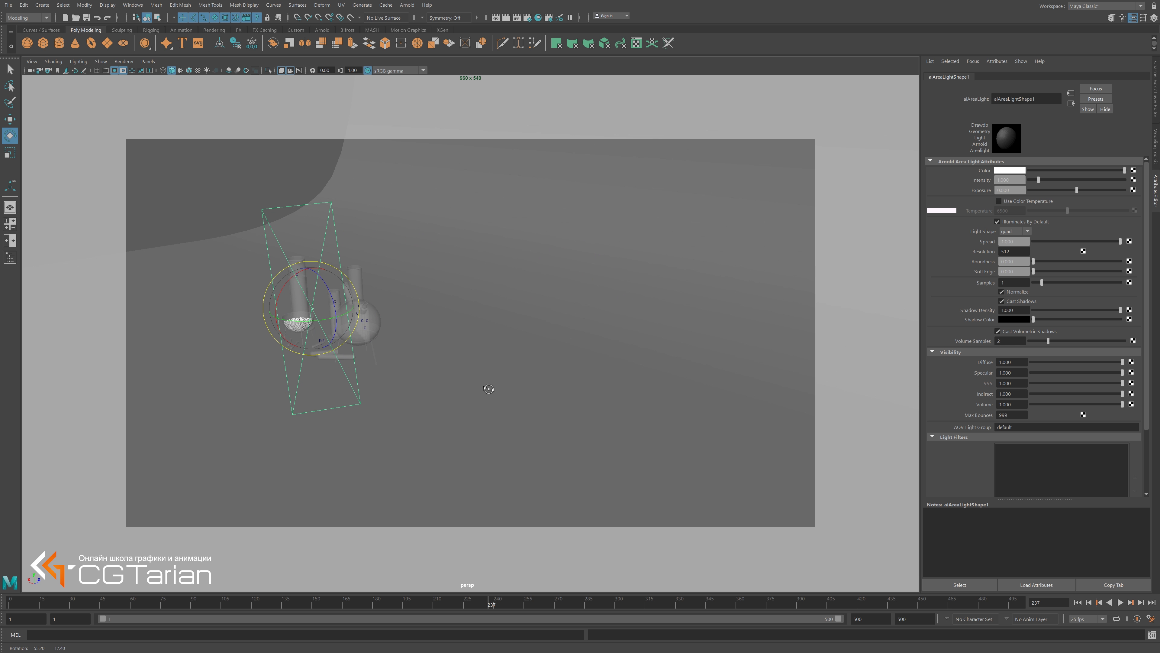
Switch to the saved close frontal camera bookmark and render with Arnold.
{"action": "left_click_drag", "start_coordinate": [356, 369], "coordinate": [467, 365], "text": "alt"}
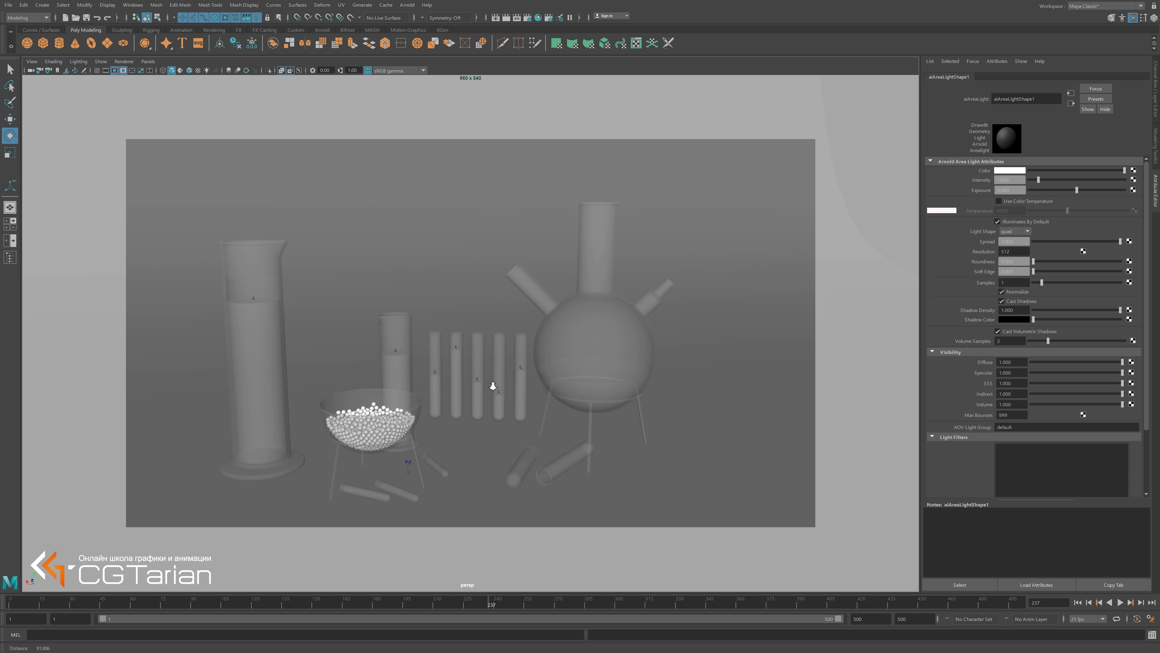
{"action": "right_click_drag", "start_coordinate": [467, 365], "coordinate": [489, 384], "text": "alt"}
{"action": "left_click", "coordinate": [64, 72]}
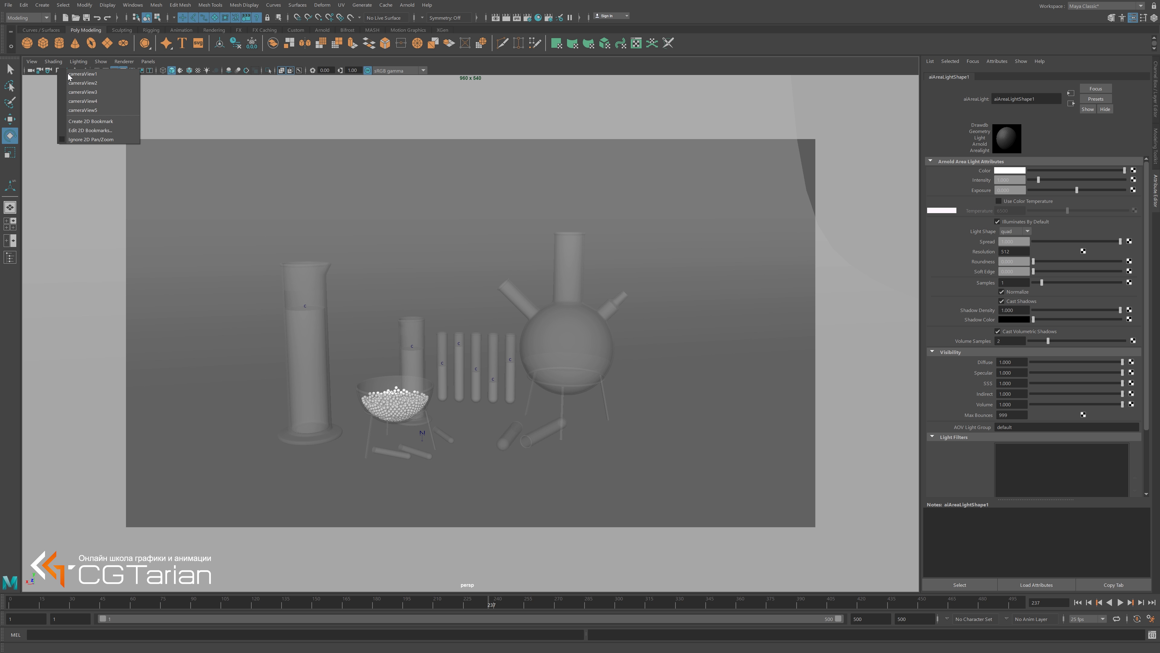
{"action": "left_click", "coordinate": [103, 109]}
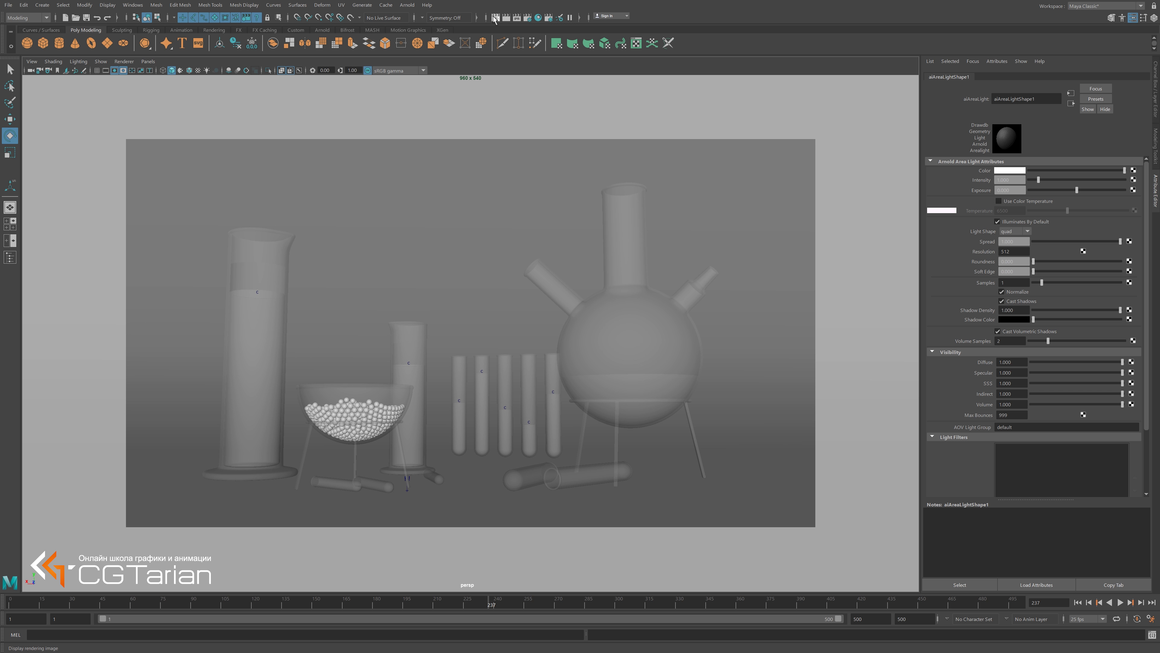
{"action": "left_click", "coordinate": [407, 5]}
{"action": "left_click", "coordinate": [429, 23]}
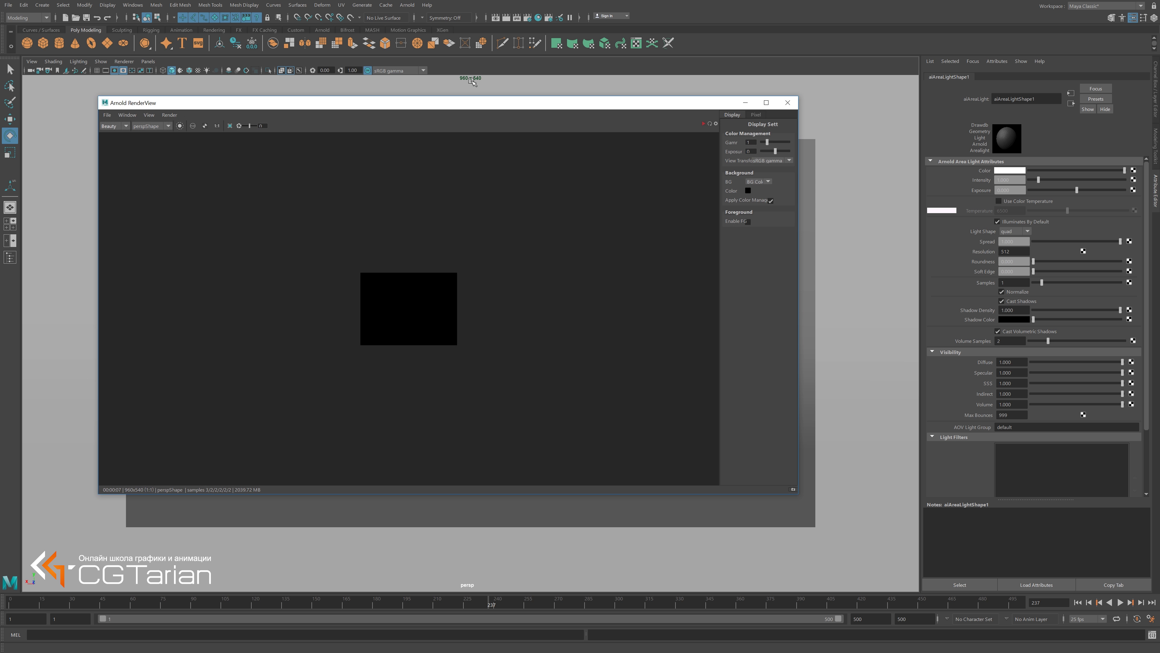
Start an IPR render and set the area light's Exposure to 5, then 10.
{"action": "left_click", "coordinate": [705, 124]}
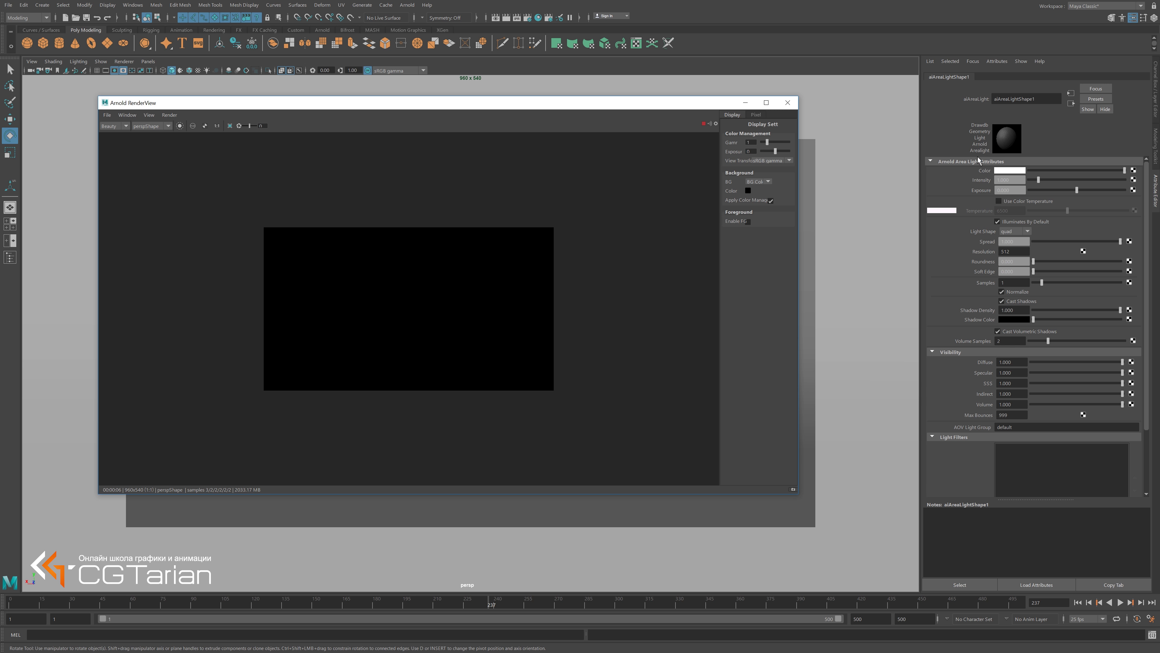
{"action": "left_click", "coordinate": [1015, 191]}
{"action": "type", "text": "5"}
{"action": "key", "text": "Return"}
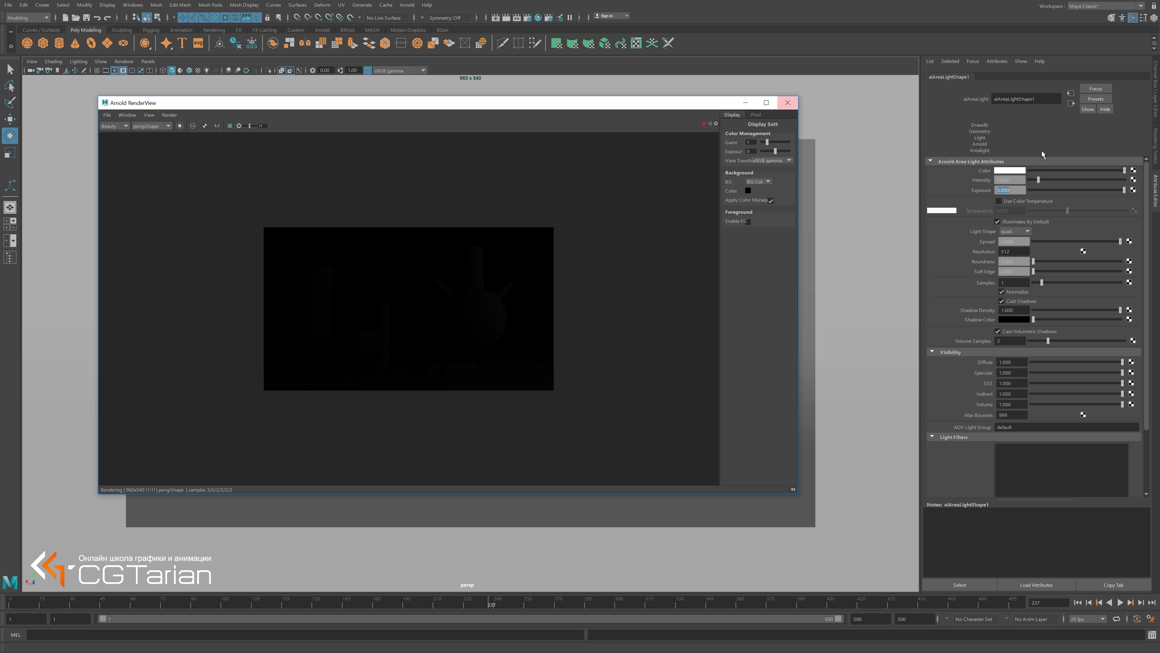
{"action": "left_click", "coordinate": [1018, 191]}
{"action": "type", "text": "0"}
{"action": "key", "text": "Return"}
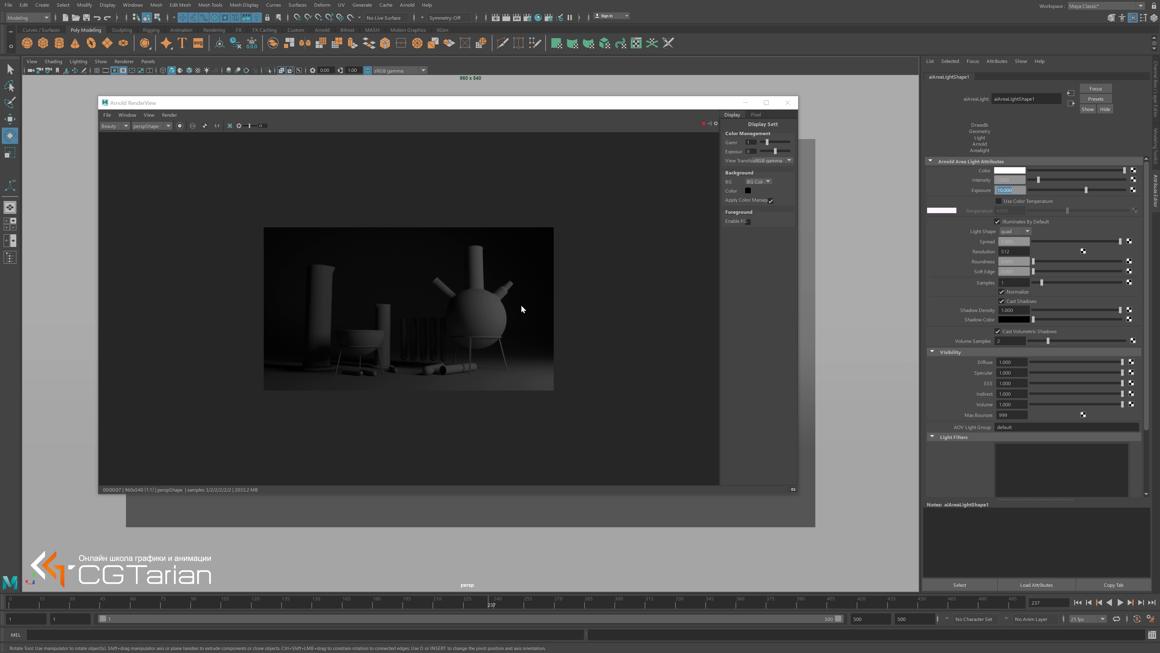
{"action": "scroll", "coordinate": [521, 304], "scroll_direction": "up", "scroll_amount": 1}
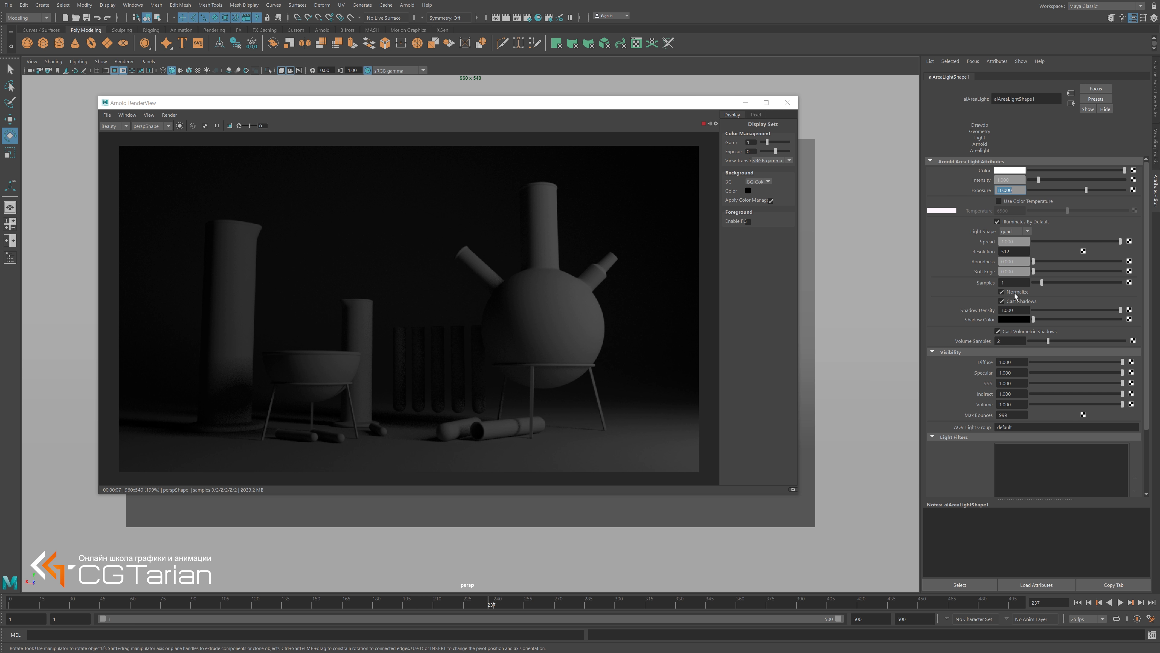
Move the render window aside, try rotating and enlarging the area light, then undo the resize.
{"action": "left_click_drag", "start_coordinate": [688, 104], "coordinate": [485, 111]}
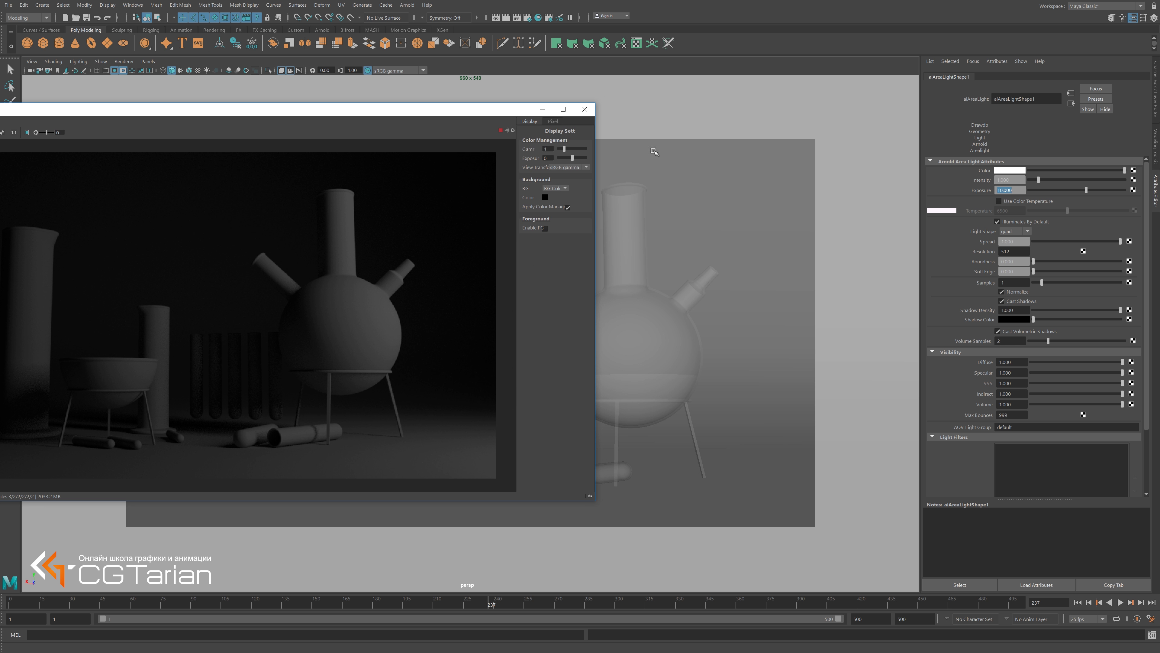
{"action": "key", "text": "e"}
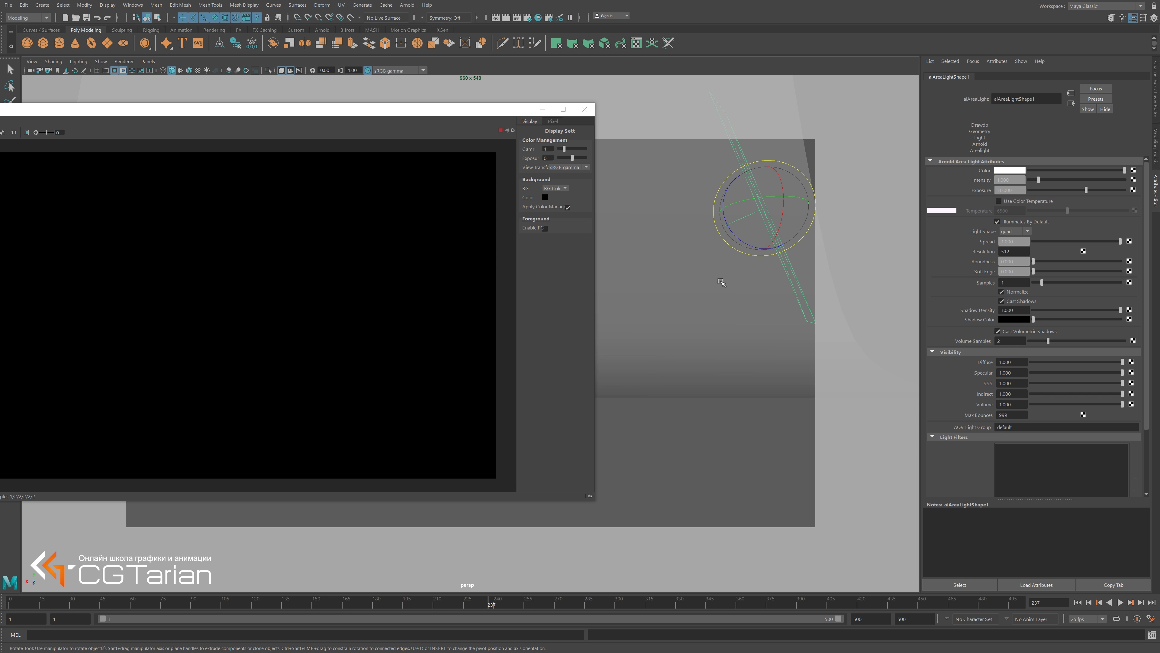
{"action": "key", "text": "ctrl+z"}
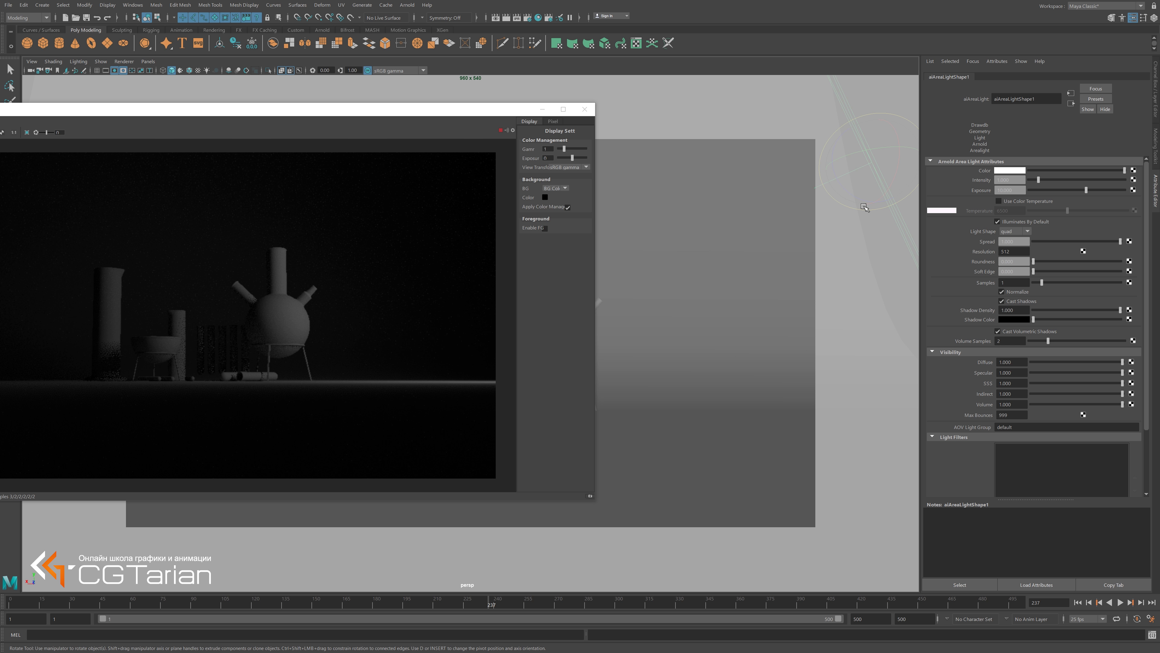
{"action": "key", "text": "r"}
{"action": "left_click_drag", "start_coordinate": [72, 126], "coordinate": [159, 179]}
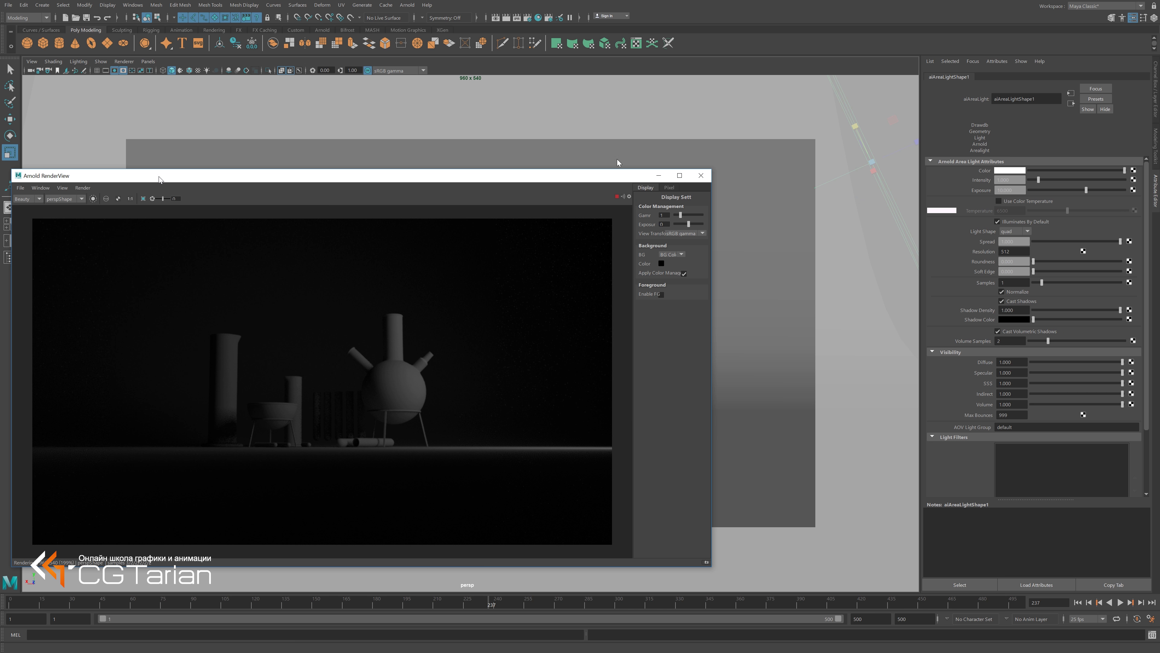
{"action": "left_click_drag", "start_coordinate": [865, 153], "coordinate": [889, 163]}
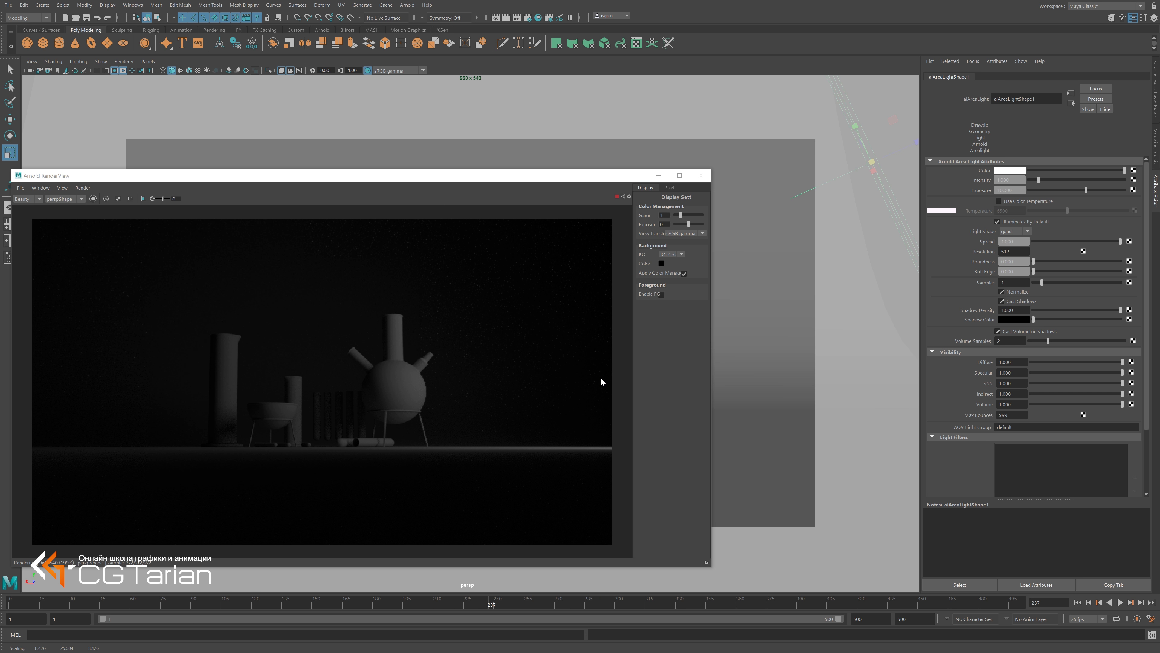
{"action": "key", "text": "ctrl+z"}
Toggle the area light's Normalize off and back on, then reposition the render window.
{"action": "left_click", "coordinate": [1003, 292]}
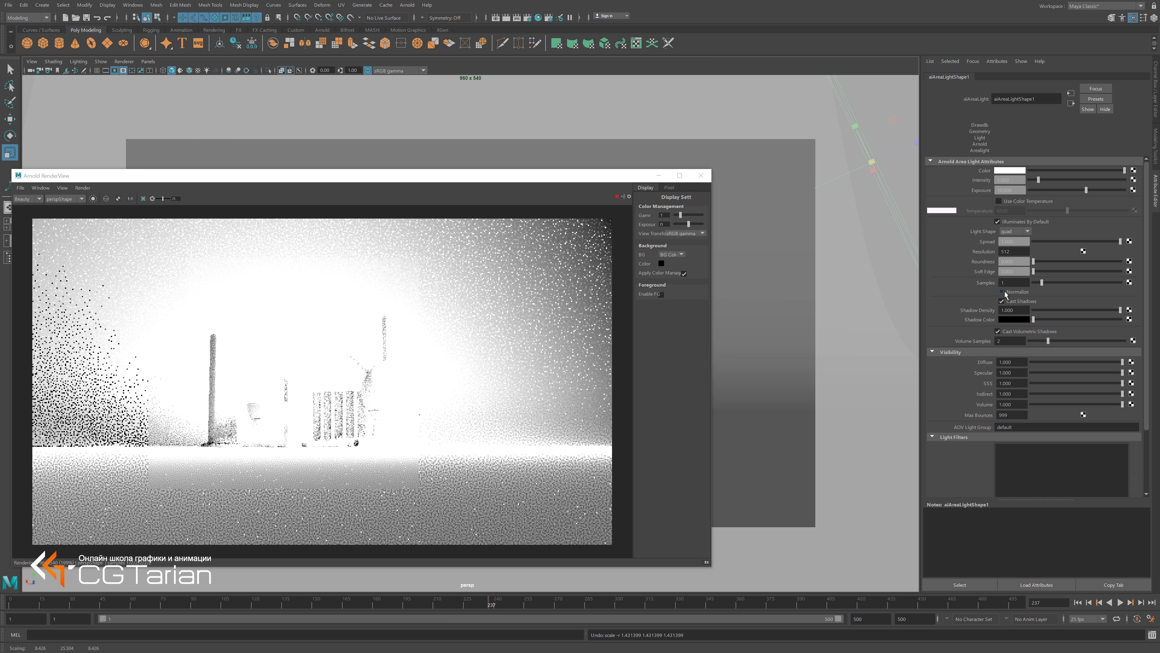
{"action": "left_click", "coordinate": [1001, 292]}
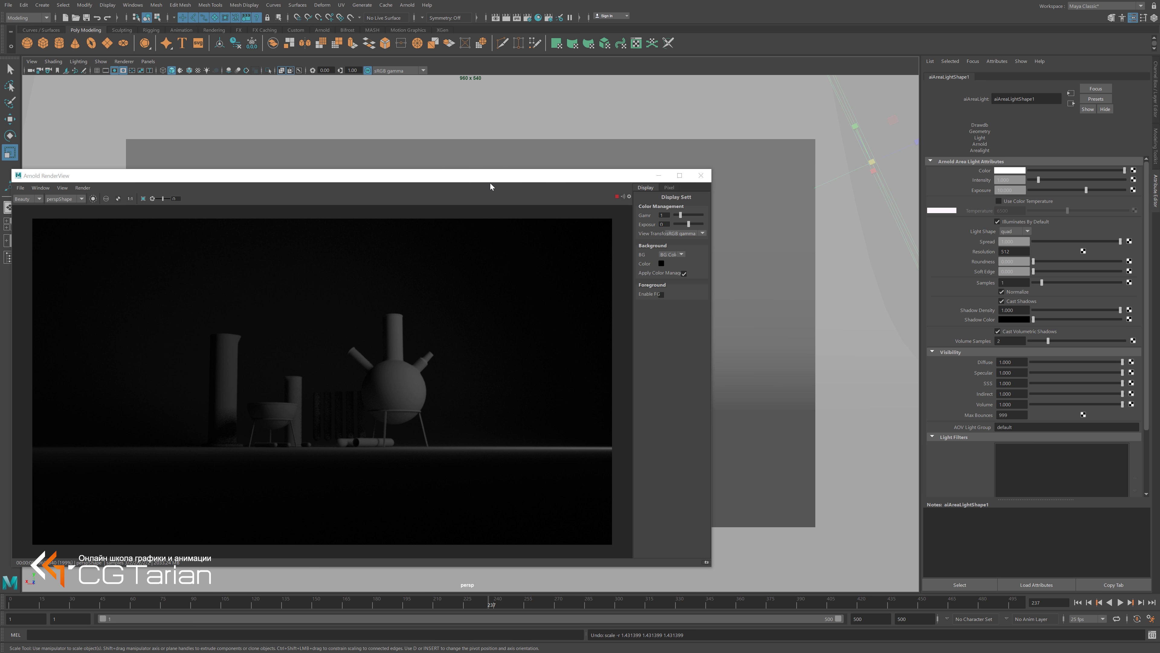
{"action": "left_click_drag", "start_coordinate": [491, 184], "coordinate": [599, 152]}
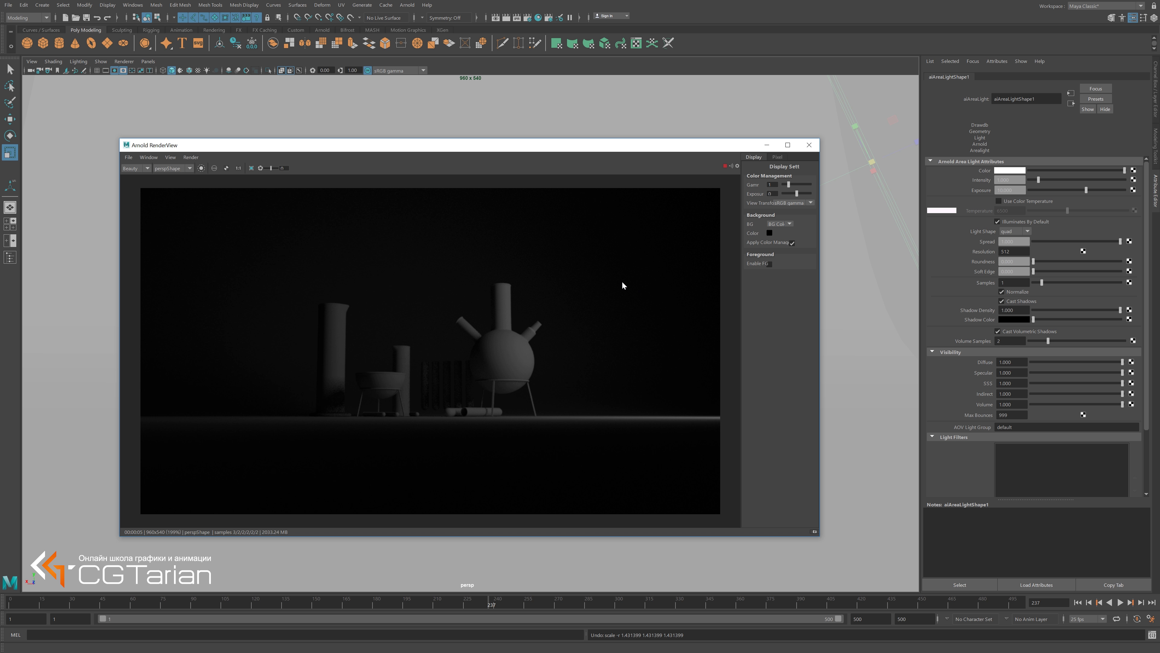
Close the render view, duplicate the area light, and move the copy up-left of the props.
{"action": "left_click", "coordinate": [809, 144]}
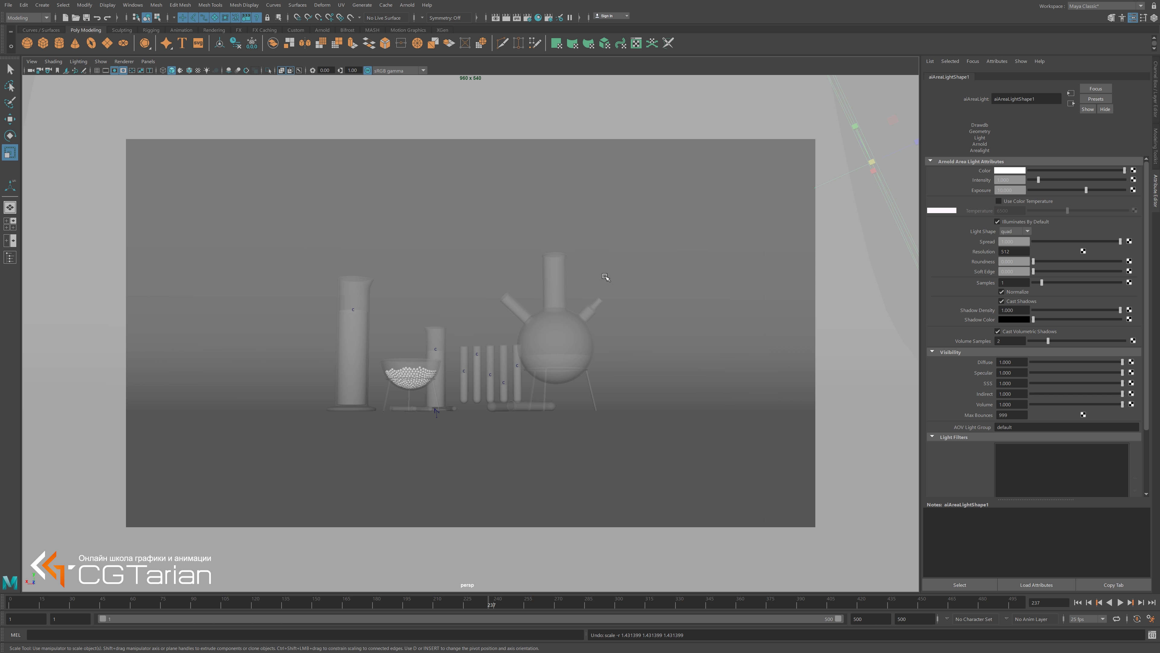
{"action": "scroll", "coordinate": [536, 321], "scroll_direction": "down", "scroll_amount": 5}
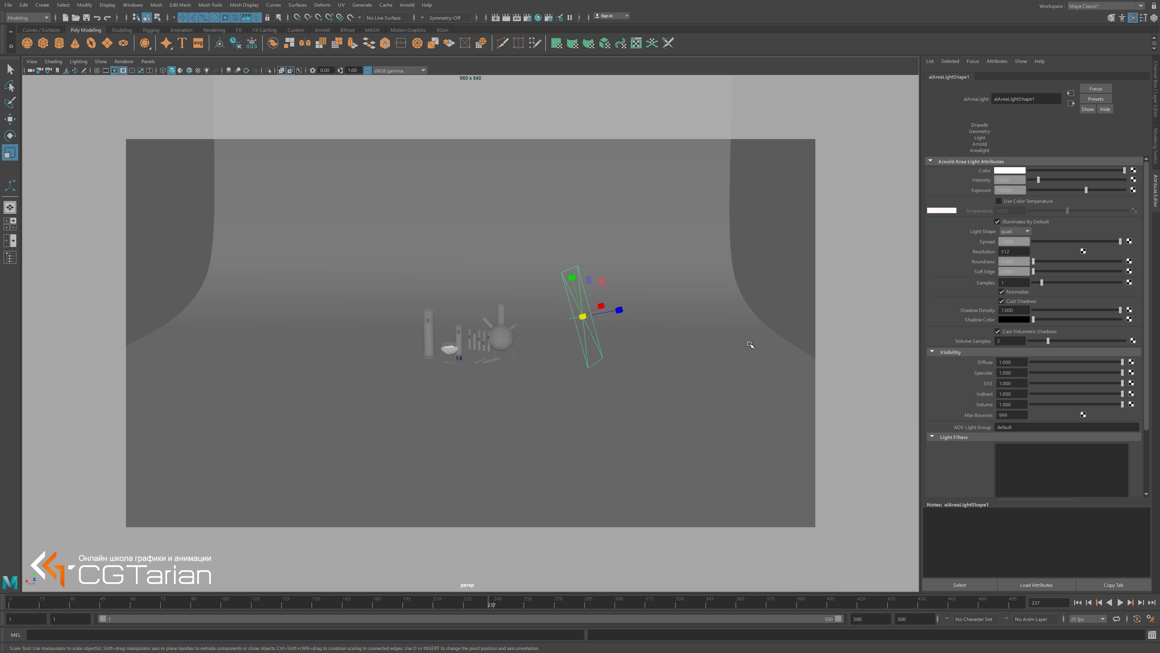
{"action": "key", "text": "d"}
{"action": "key", "text": "w"}
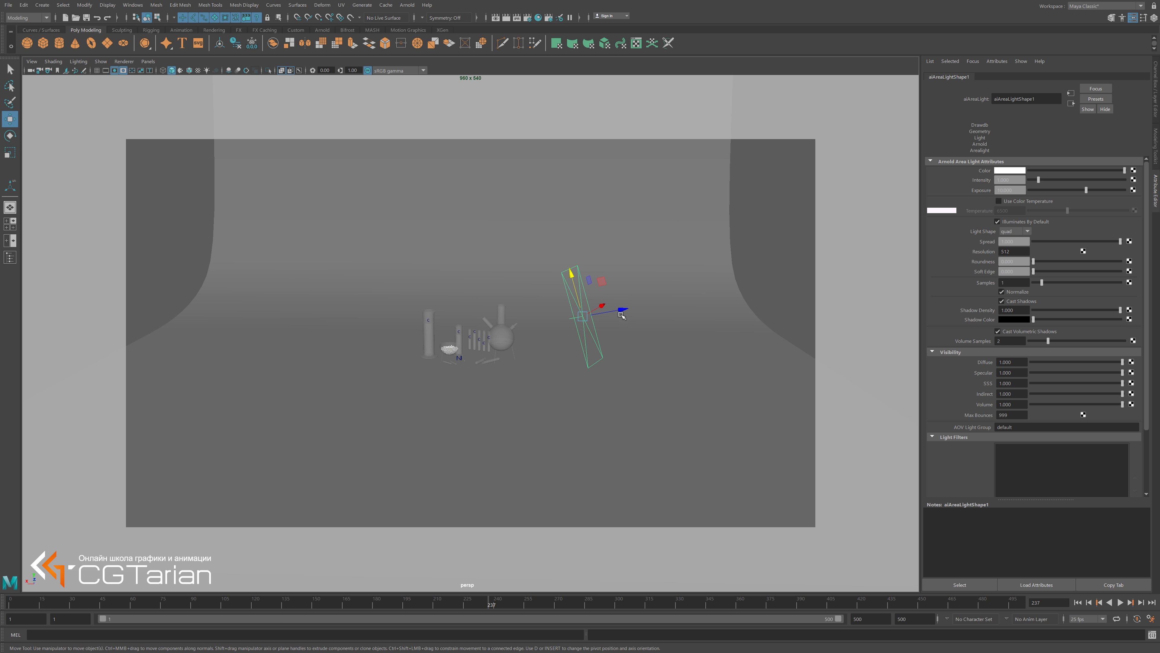
{"action": "left_click_drag", "start_coordinate": [623, 310], "coordinate": [435, 319]}
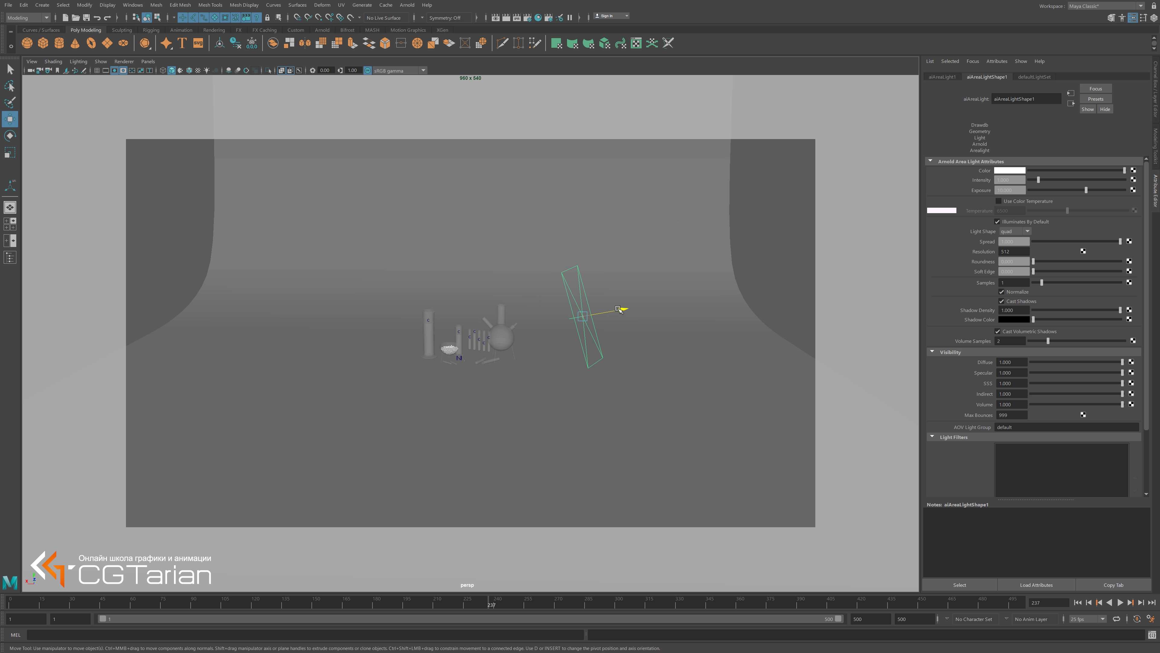
{"action": "left_click_drag", "start_coordinate": [622, 309], "coordinate": [524, 277]}
{"action": "key", "text": "ctrl+z"}
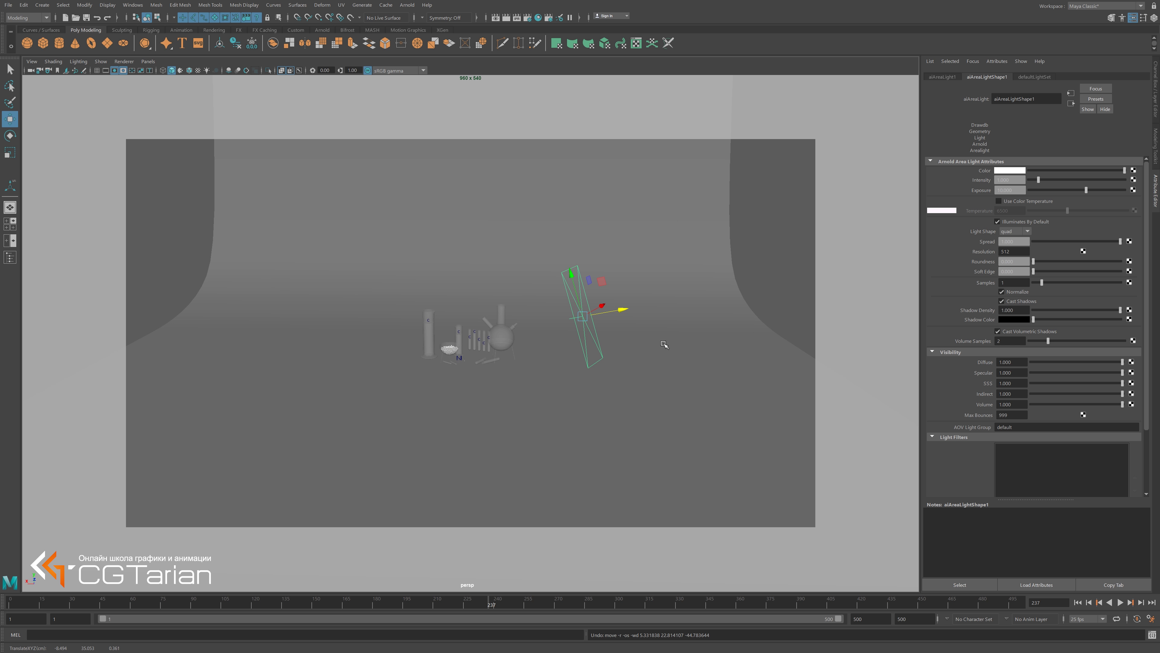
{"action": "key", "text": "ctrl+d"}
{"action": "mouse_move", "coordinate": [624, 310]}
{"action": "left_mouse_down"}
{"action": "mouse_move", "coordinate": [432, 308]}
{"action": "mouse_move", "coordinate": [440, 339]}
{"action": "mouse_move", "coordinate": [408, 344]}
{"action": "left_mouse_up"}
Rotate aiAreaLight2 toward the props, move it beside the glassware, and enable Use All Lights.
{"action": "key", "text": "e"}
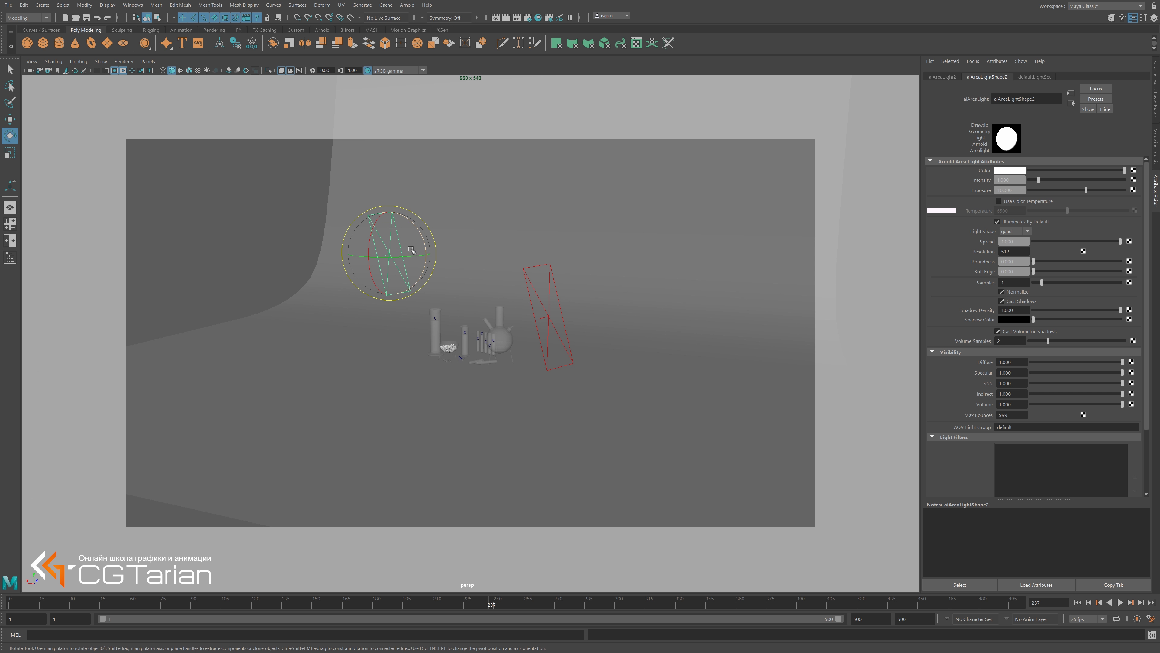
{"action": "mouse_move", "coordinate": [427, 248]}
{"action": "left_mouse_down"}
{"action": "mouse_move", "coordinate": [414, 233]}
{"action": "mouse_move", "coordinate": [390, 264]}
{"action": "mouse_move", "coordinate": [396, 288]}
{"action": "left_mouse_up"}
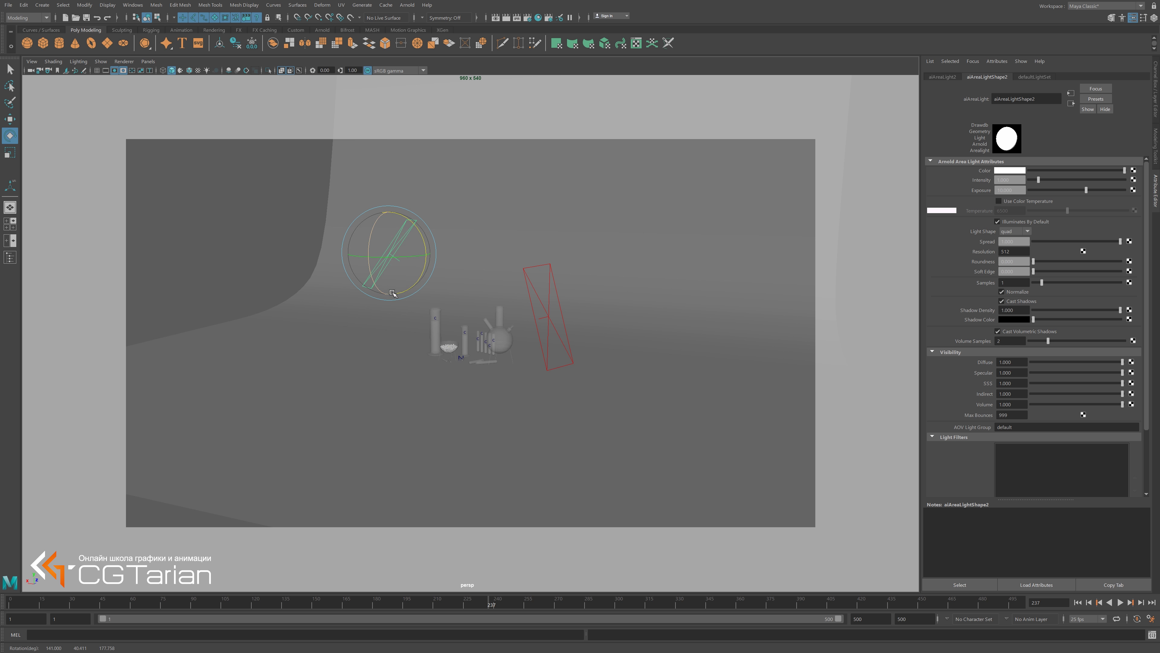
{"action": "left_click_drag", "start_coordinate": [401, 280], "coordinate": [410, 255]}
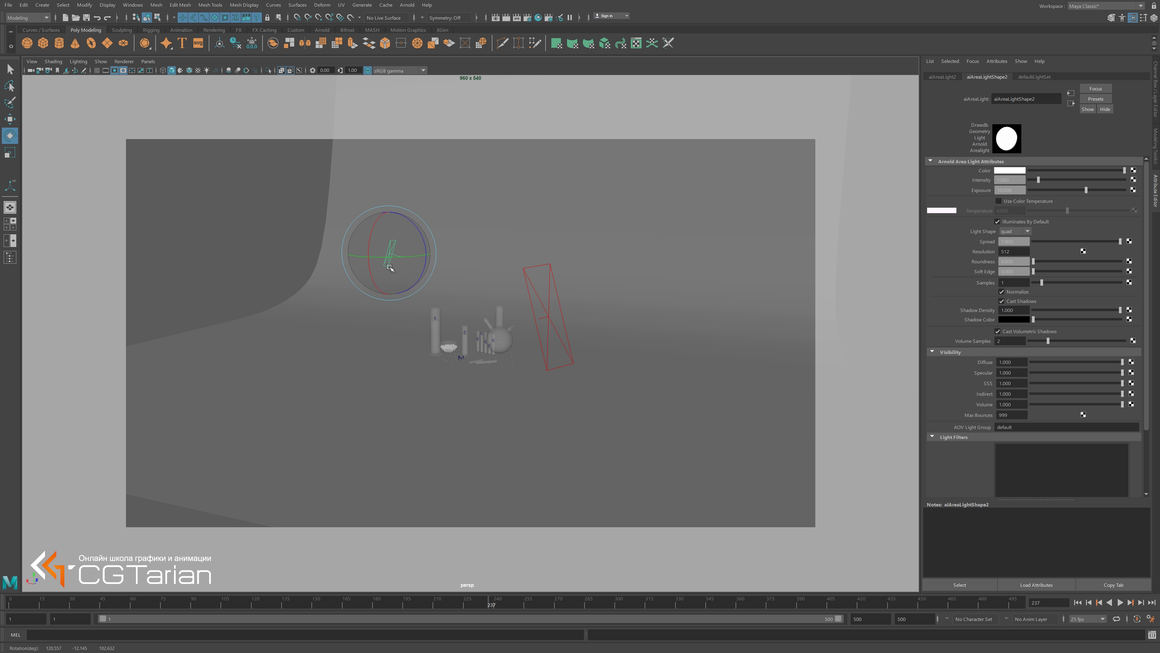
{"action": "mouse_move", "coordinate": [406, 235]}
{"action": "left_mouse_down"}
{"action": "mouse_move", "coordinate": [397, 288]}
{"action": "mouse_move", "coordinate": [411, 341]}
{"action": "mouse_move", "coordinate": [365, 320]}
{"action": "mouse_move", "coordinate": [344, 423]}
{"action": "mouse_move", "coordinate": [394, 371]}
{"action": "left_mouse_up"}
{"action": "key", "text": "w"}
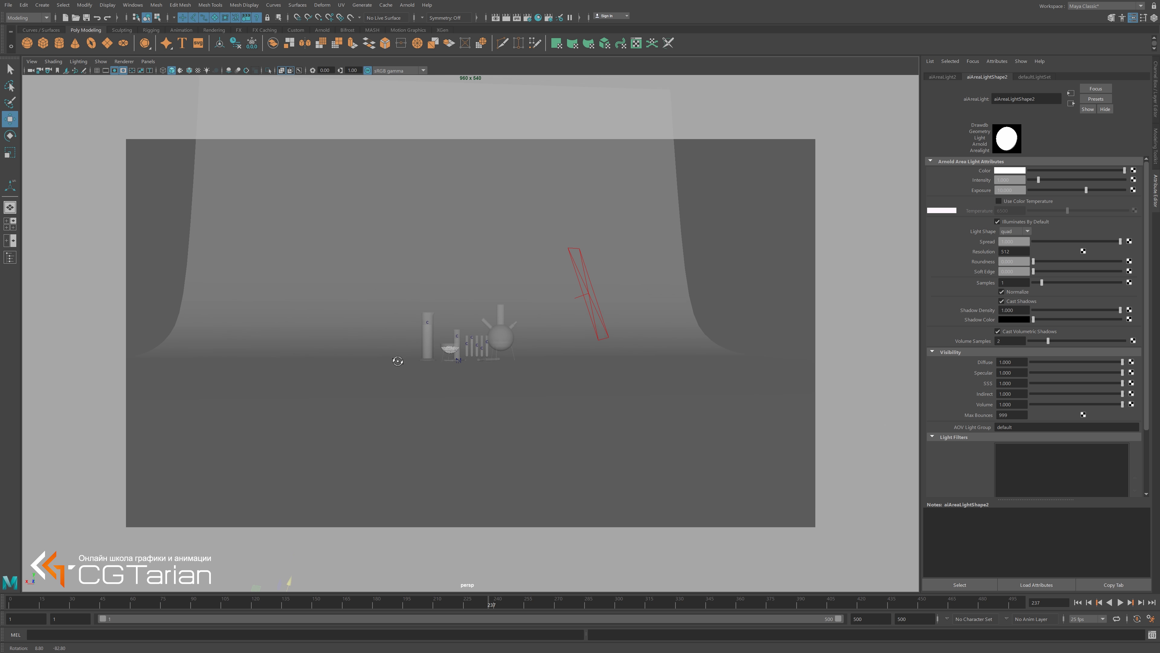
{"action": "left_click_drag", "start_coordinate": [298, 581], "coordinate": [351, 337]}
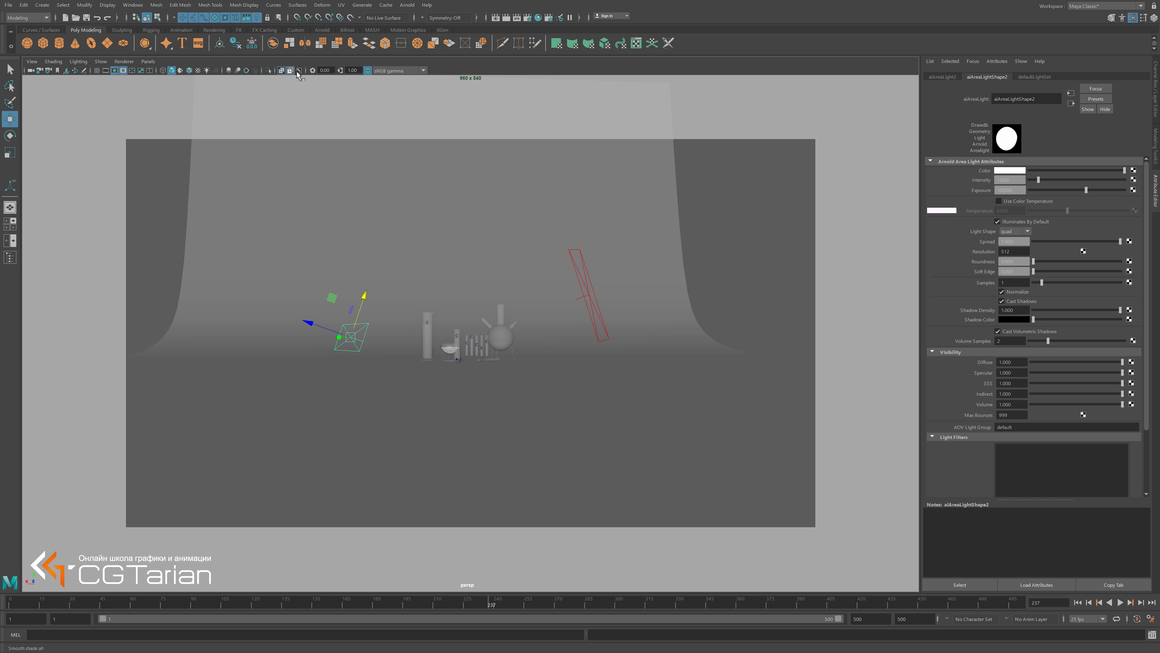
{"action": "key", "text": "7"}
Shift aiAreaLight2 left along X and raise it higher beside the glassware.
{"action": "left_click_drag", "start_coordinate": [435, 218], "coordinate": [315, 332], "text": "alt"}
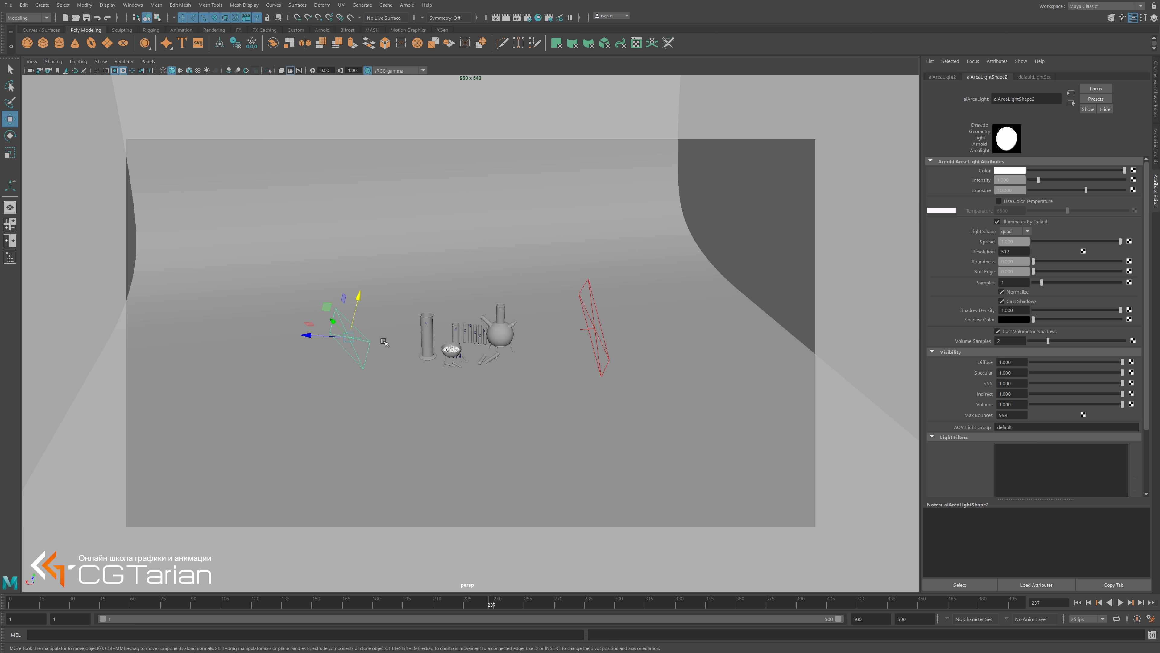
{"action": "mouse_move", "coordinate": [413, 349]}
{"action": "left_mouse_down"}
{"action": "mouse_move", "coordinate": [360, 347]}
{"action": "mouse_move", "coordinate": [507, 384]}
{"action": "mouse_move", "coordinate": [471, 461]}
{"action": "left_mouse_up"}
{"action": "mouse_move", "coordinate": [373, 459]}
{"action": "left_mouse_down"}
{"action": "mouse_move", "coordinate": [448, 463]}
{"action": "mouse_move", "coordinate": [445, 432]}
{"action": "mouse_move", "coordinate": [465, 443]}
{"action": "mouse_move", "coordinate": [429, 441]}
{"action": "left_mouse_up"}
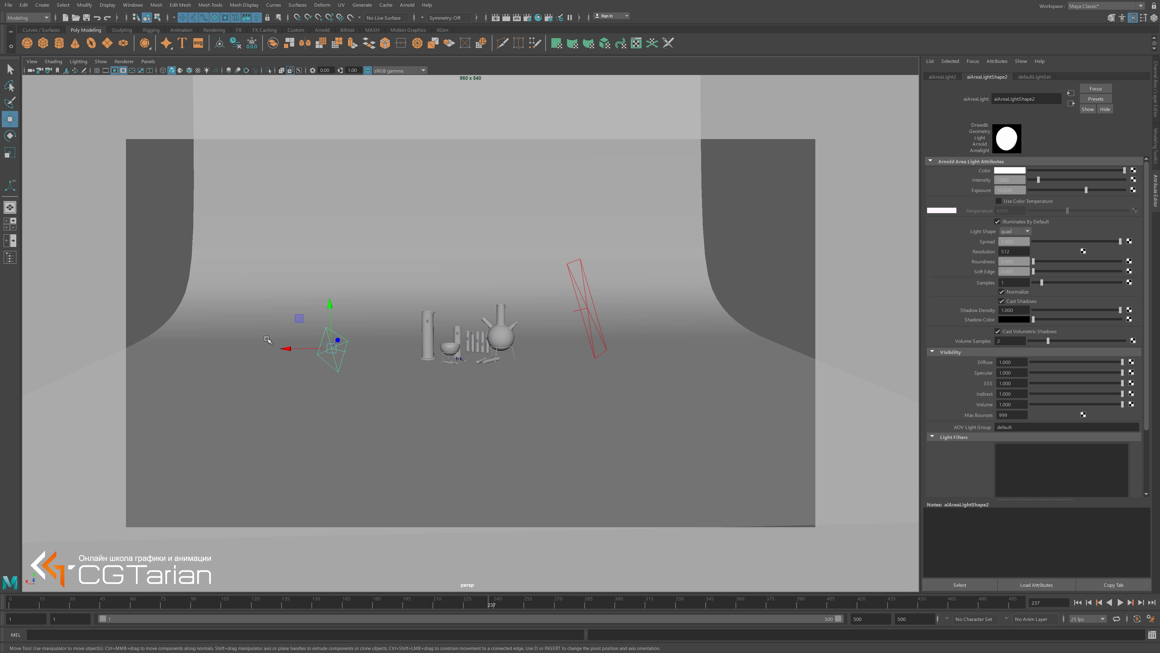
{"action": "left_click_drag", "start_coordinate": [287, 349], "coordinate": [256, 349]}
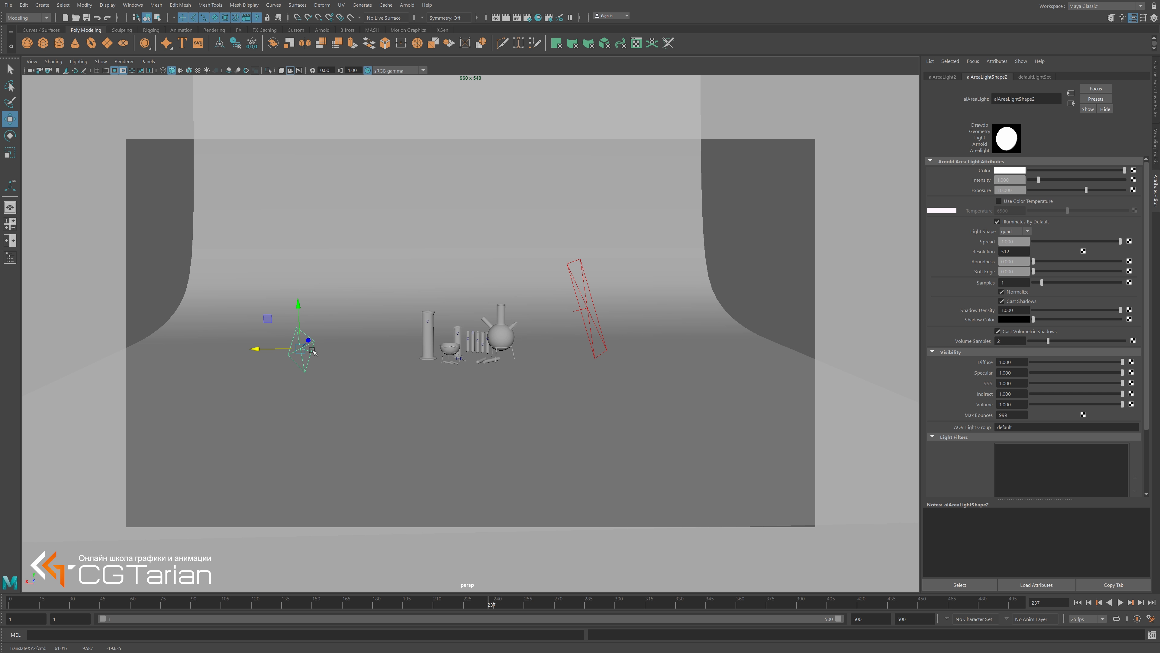
{"action": "key", "text": "e"}
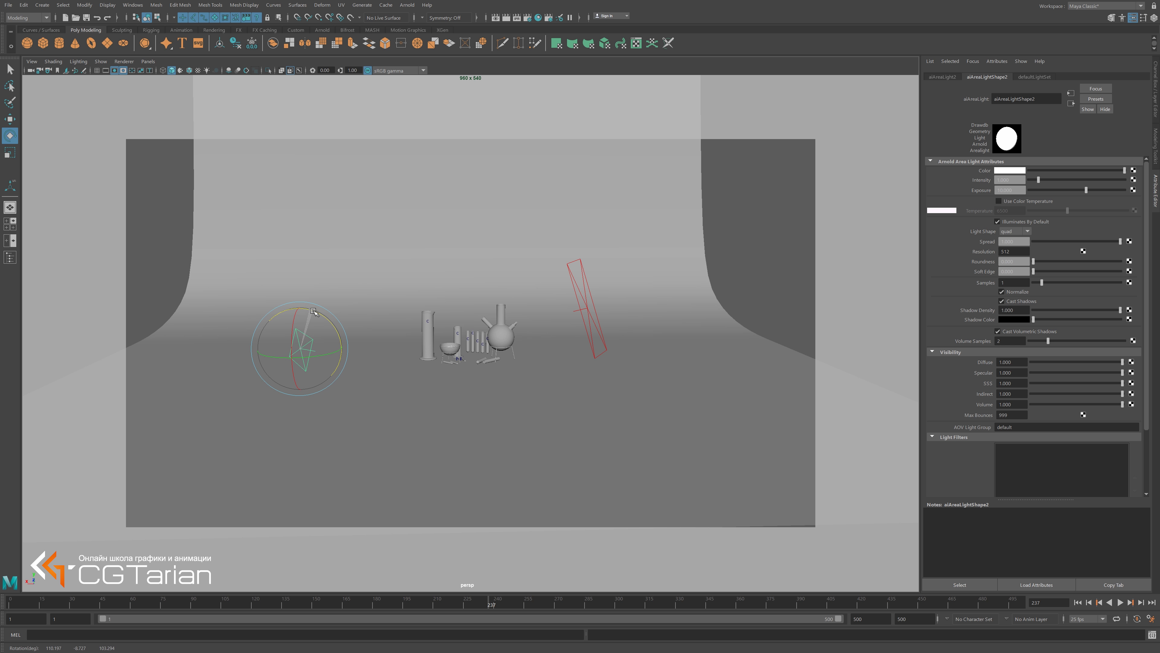
{"action": "key", "text": "w"}
{"action": "mouse_move", "coordinate": [300, 304]}
{"action": "left_mouse_down"}
{"action": "mouse_move", "coordinate": [297, 268]}
{"action": "mouse_move", "coordinate": [440, 341]}
{"action": "left_mouse_up"}
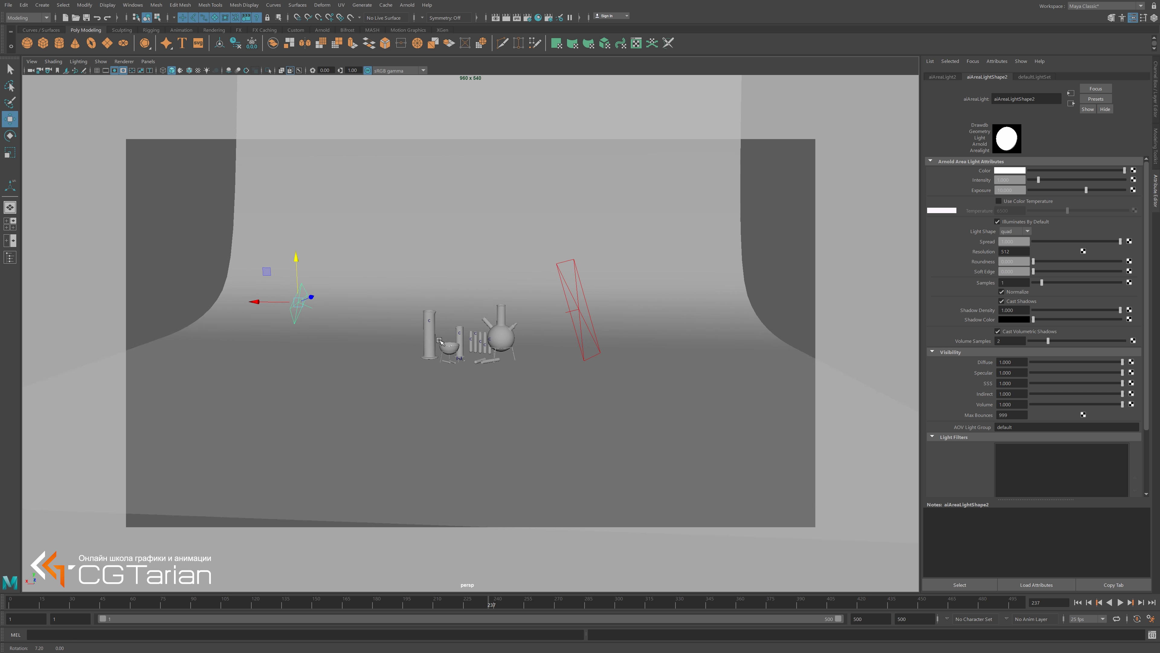
{"action": "mouse_move", "coordinate": [300, 265]}
{"action": "left_mouse_down"}
{"action": "mouse_move", "coordinate": [307, 208]}
{"action": "mouse_move", "coordinate": [535, 381]}
{"action": "left_mouse_up"}
{"action": "key", "text": "e"}
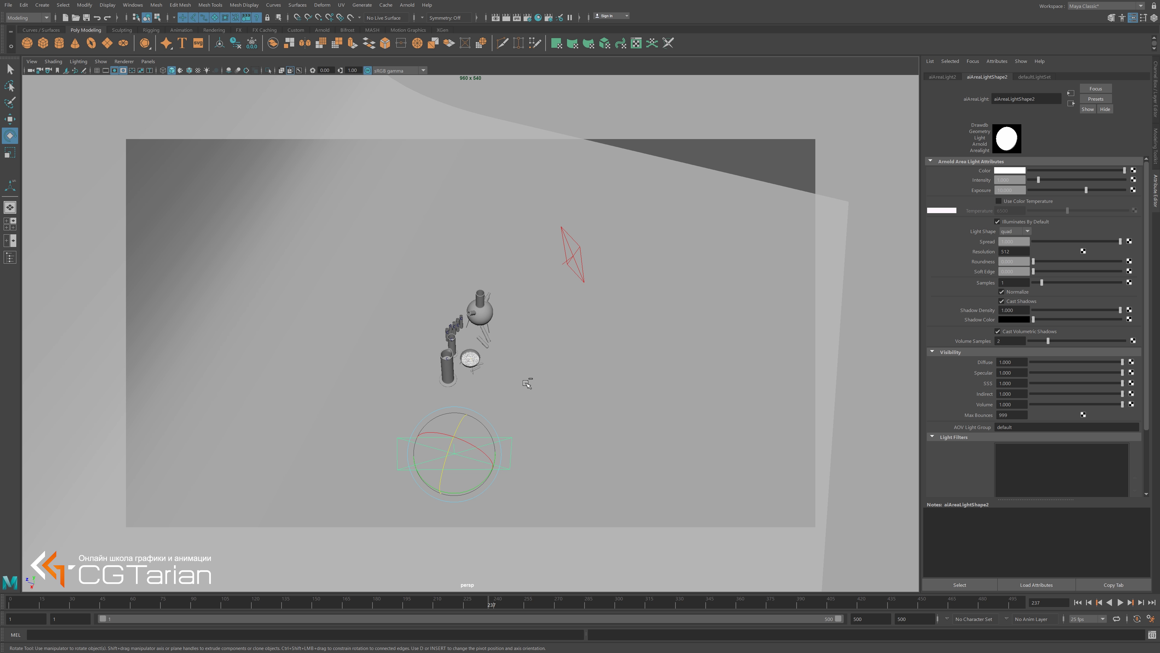
Duplicate the area light into a third copy, move it above the glassware, and rotate it face-down.
{"action": "key", "text": "ctrl+d"}
{"action": "key", "text": "w"}
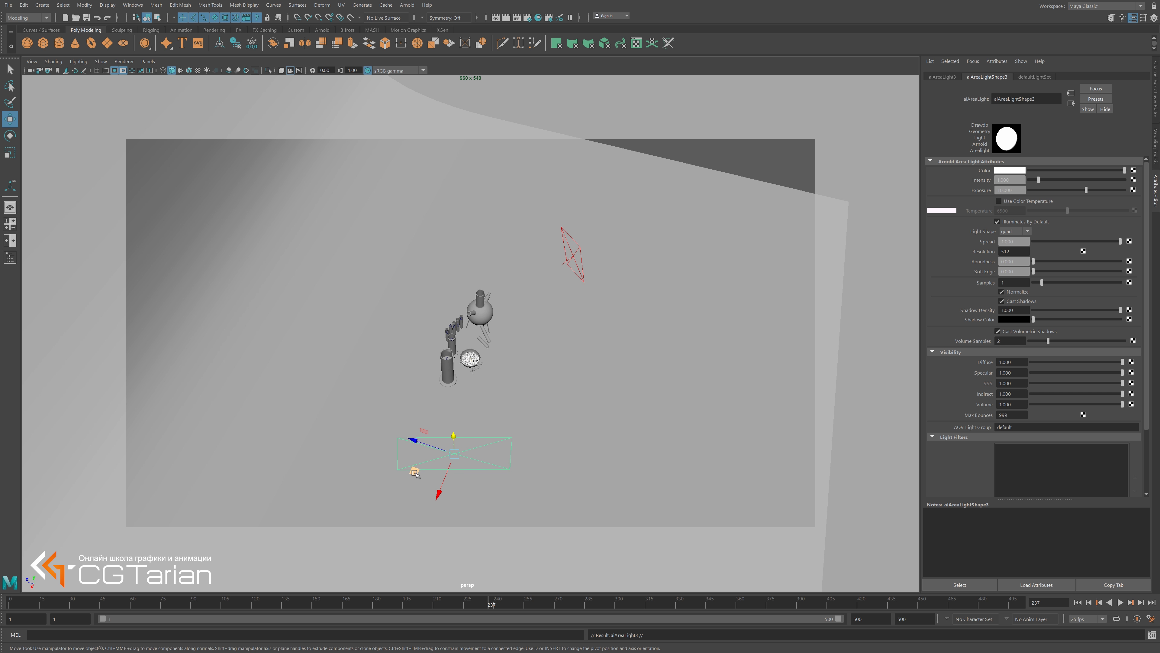
{"action": "middle_click_drag", "start_coordinate": [414, 474], "coordinate": [332, 260]}
{"action": "mouse_move", "coordinate": [332, 260]}
{"action": "left_mouse_down", "text": "alt"}
{"action": "mouse_move", "coordinate": [487, 247]}
{"action": "mouse_move", "coordinate": [442, 199]}
{"action": "mouse_move", "coordinate": [511, 203]}
{"action": "mouse_move", "coordinate": [573, 224]}
{"action": "mouse_move", "coordinate": [539, 229]}
{"action": "left_mouse_up", "text": "alt"}
{"action": "key", "text": "e"}
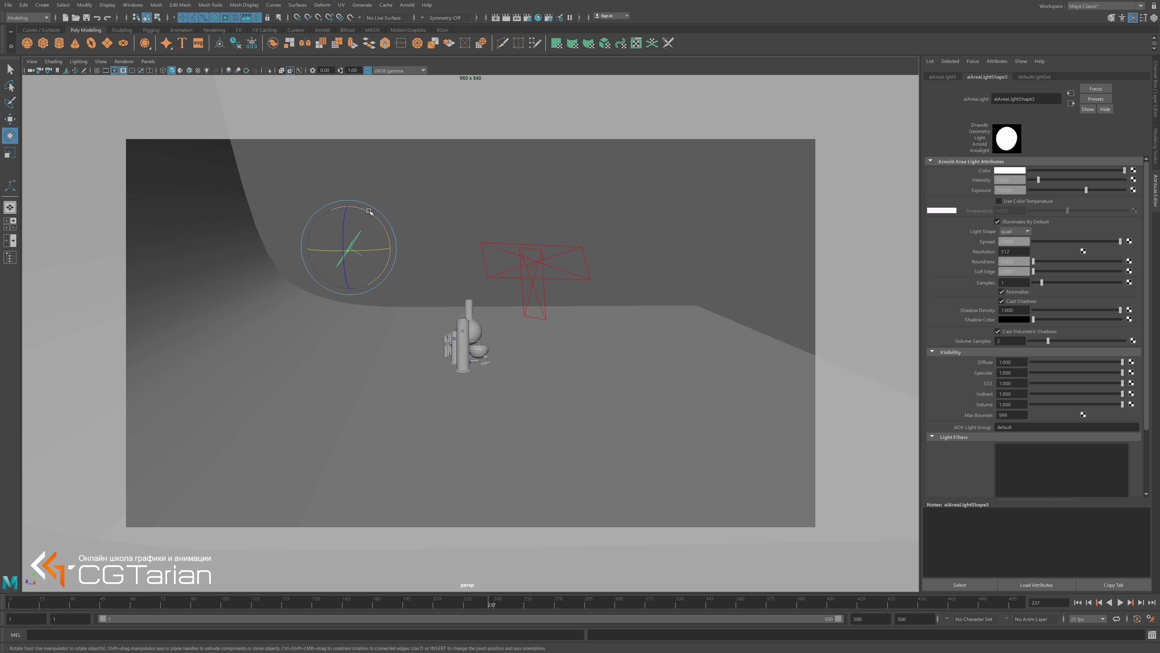
{"action": "left_click_drag", "start_coordinate": [368, 212], "coordinate": [443, 222]}
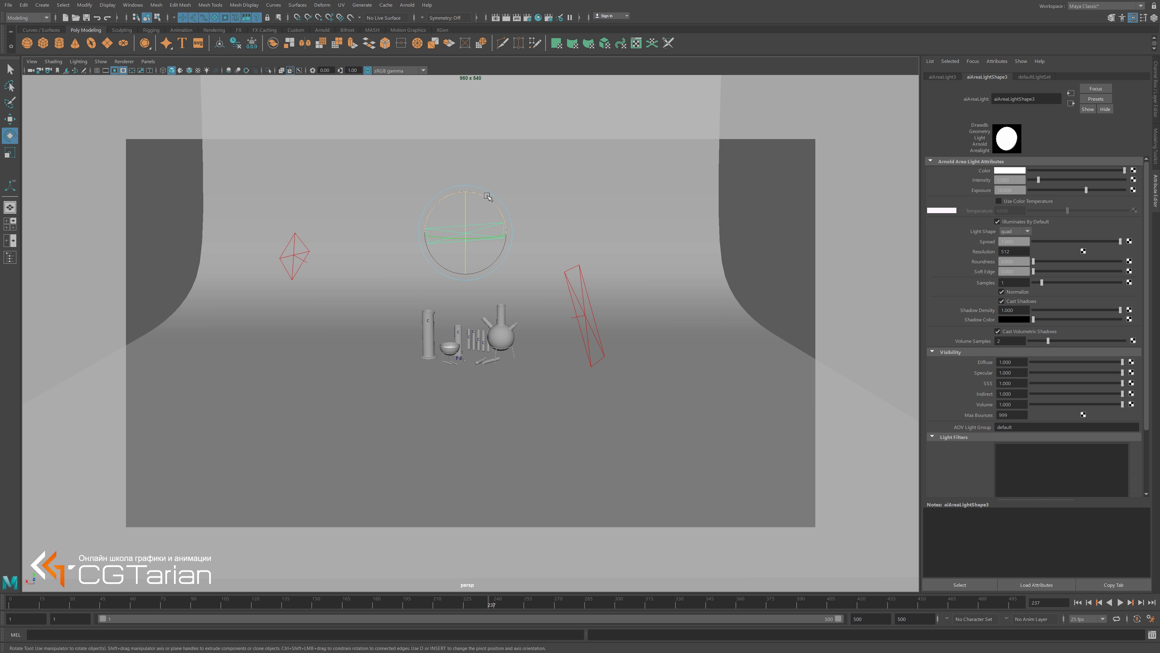
{"action": "left_click_drag", "start_coordinate": [487, 190], "coordinate": [492, 198]}
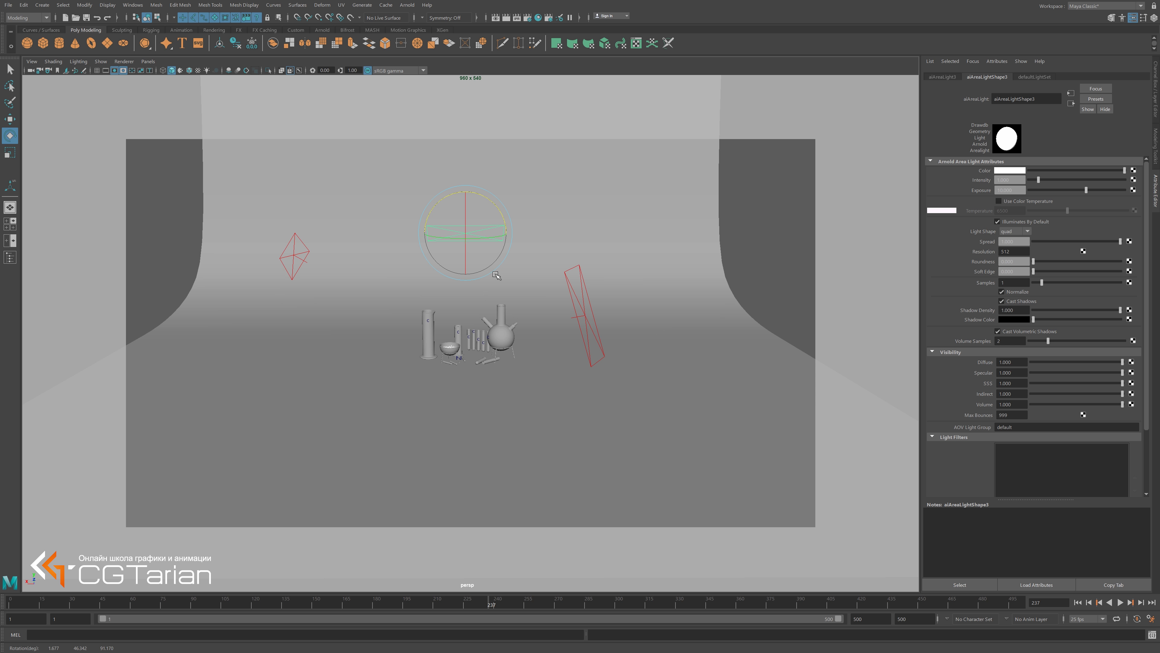
{"action": "mouse_move", "coordinate": [460, 328]}
{"action": "left_mouse_down", "text": "alt"}
{"action": "mouse_move", "coordinate": [555, 333]}
{"action": "mouse_move", "coordinate": [468, 283]}
{"action": "left_mouse_up", "text": "alt"}
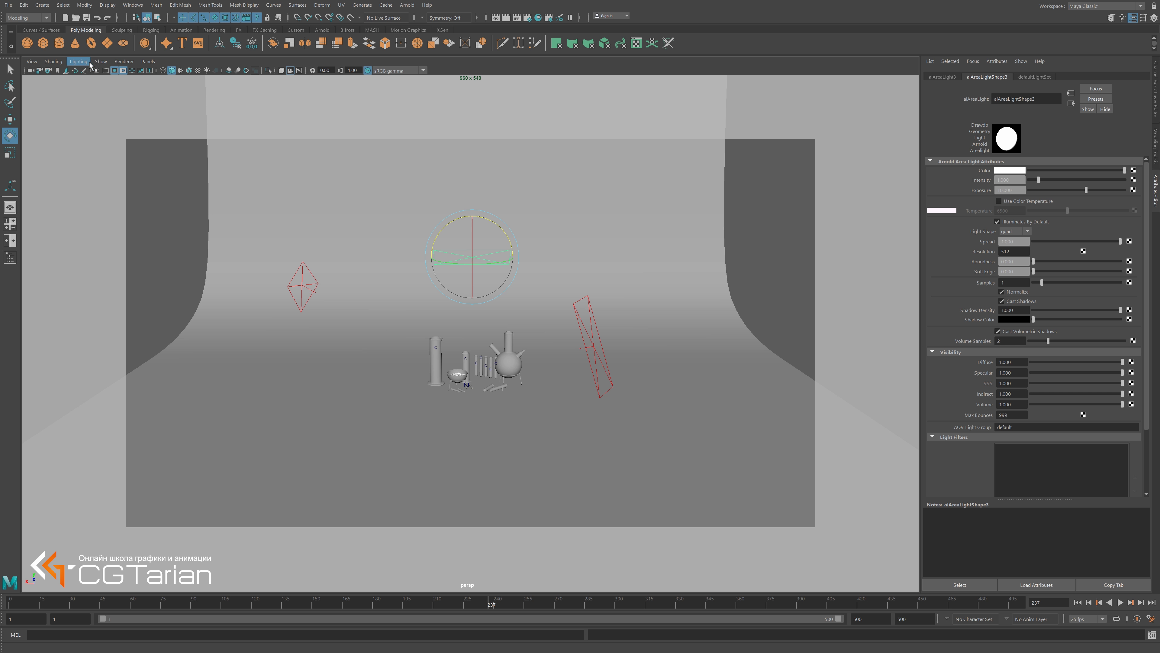
Render the glassware with Arnold from the saved cameraView4 close-up.
{"action": "left_click", "coordinate": [57, 70]}
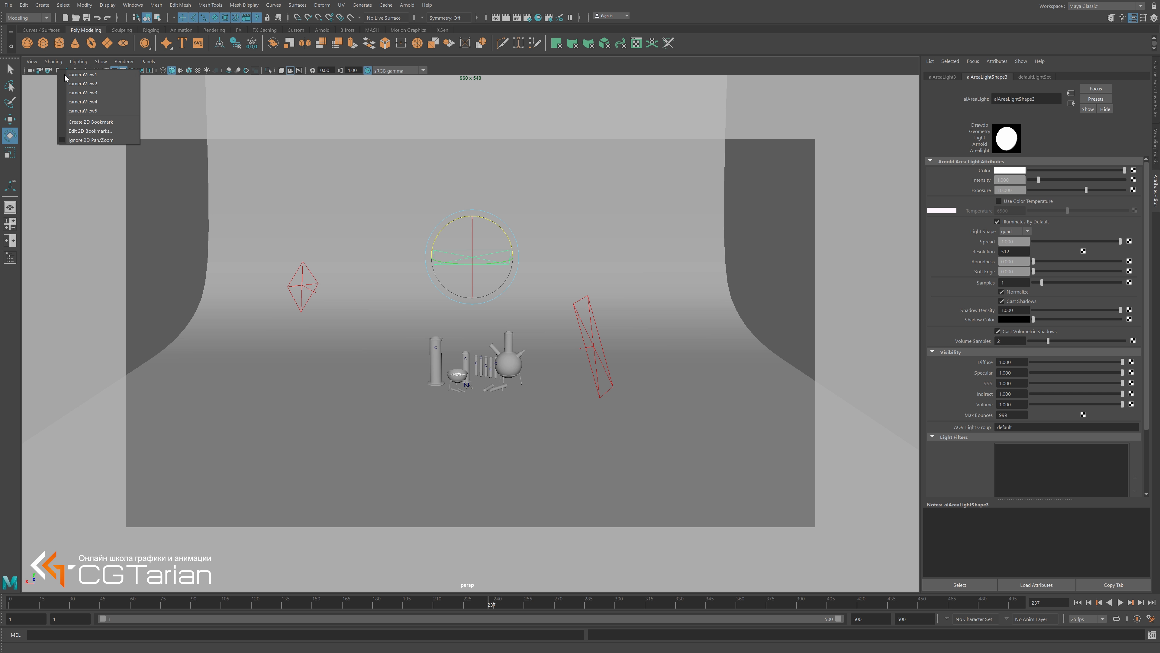
{"action": "left_click", "coordinate": [80, 110]}
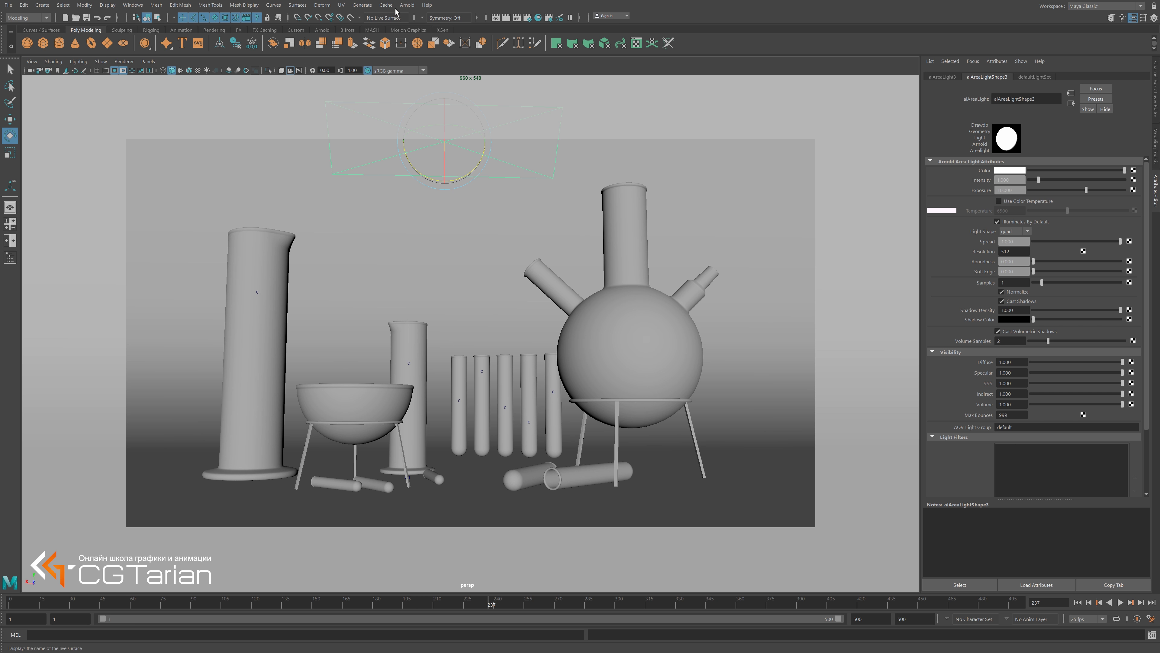
{"action": "left_click", "coordinate": [407, 5]}
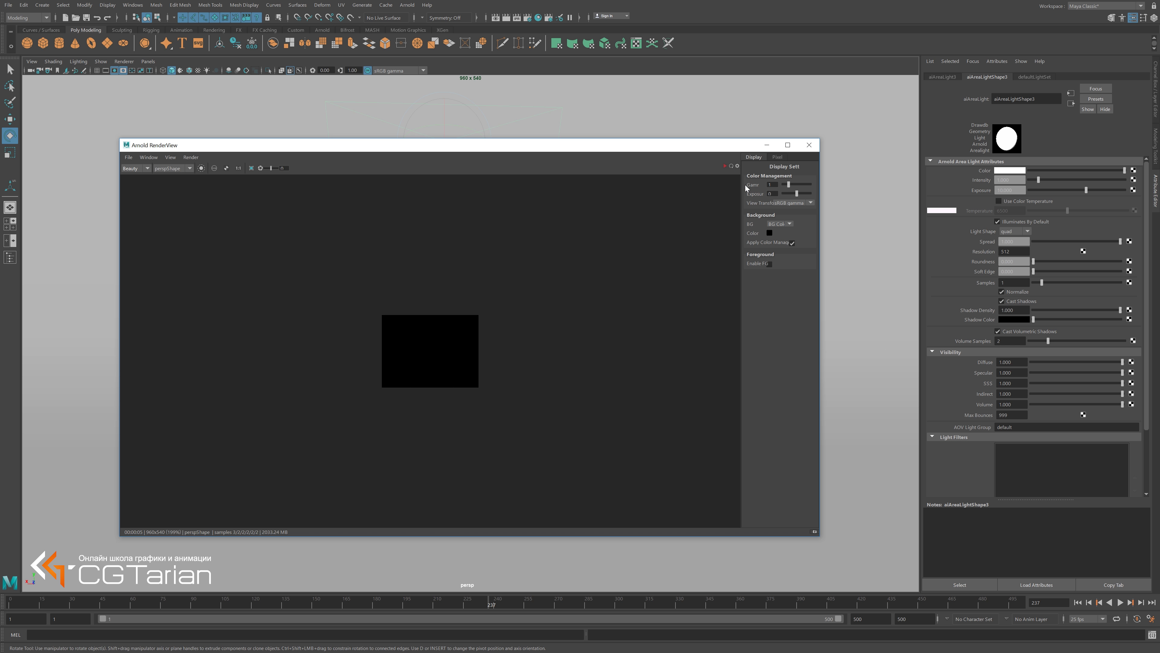
{"action": "left_click", "coordinate": [730, 167]}
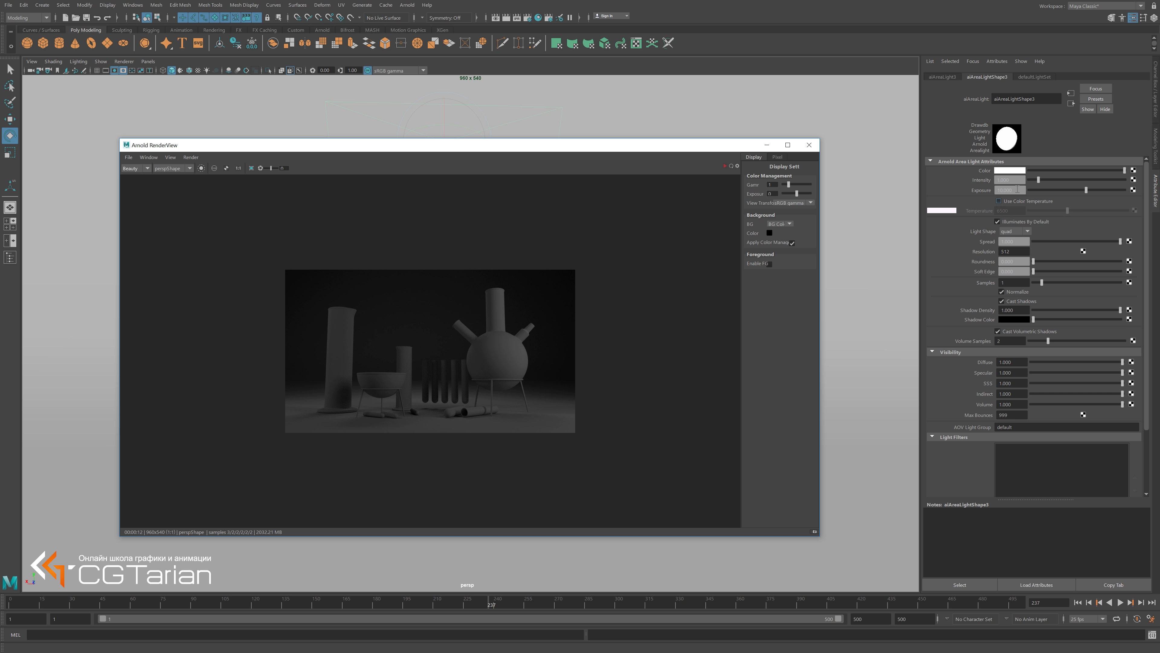
Raise the top light's Exposure from 10 to 12 and re-render with IPR.
{"action": "left_click_drag", "start_coordinate": [1017, 189], "coordinate": [960, 192]}
{"action": "type", "text": "12"}
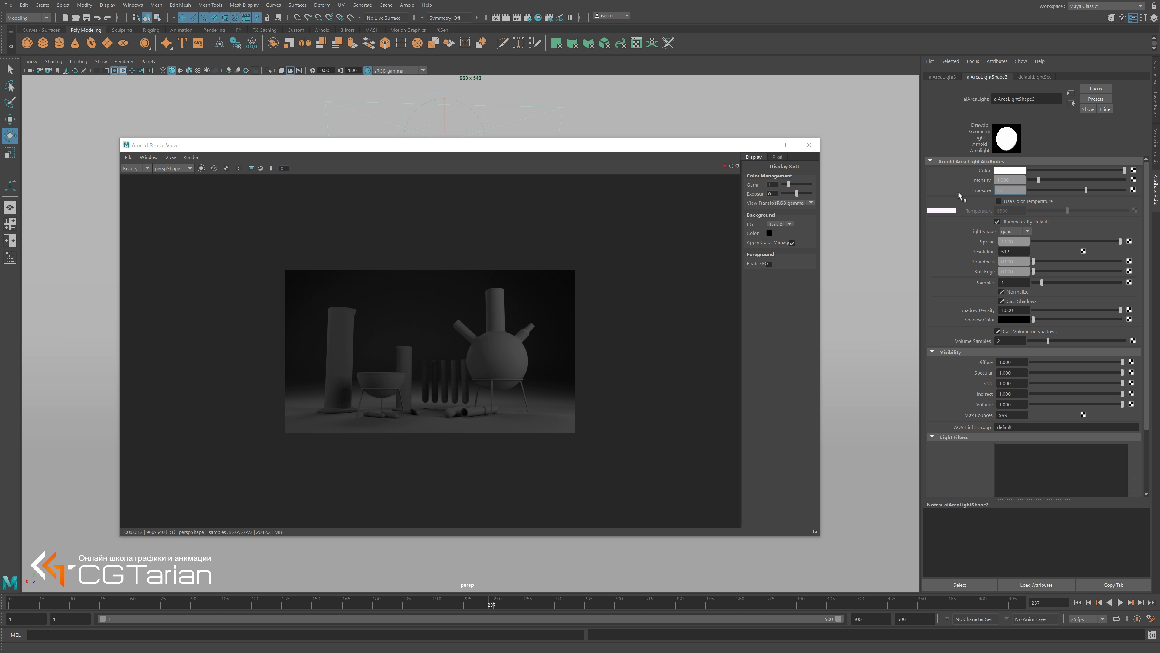
{"action": "key", "text": "Return"}
{"action": "left_click", "coordinate": [725, 166]}
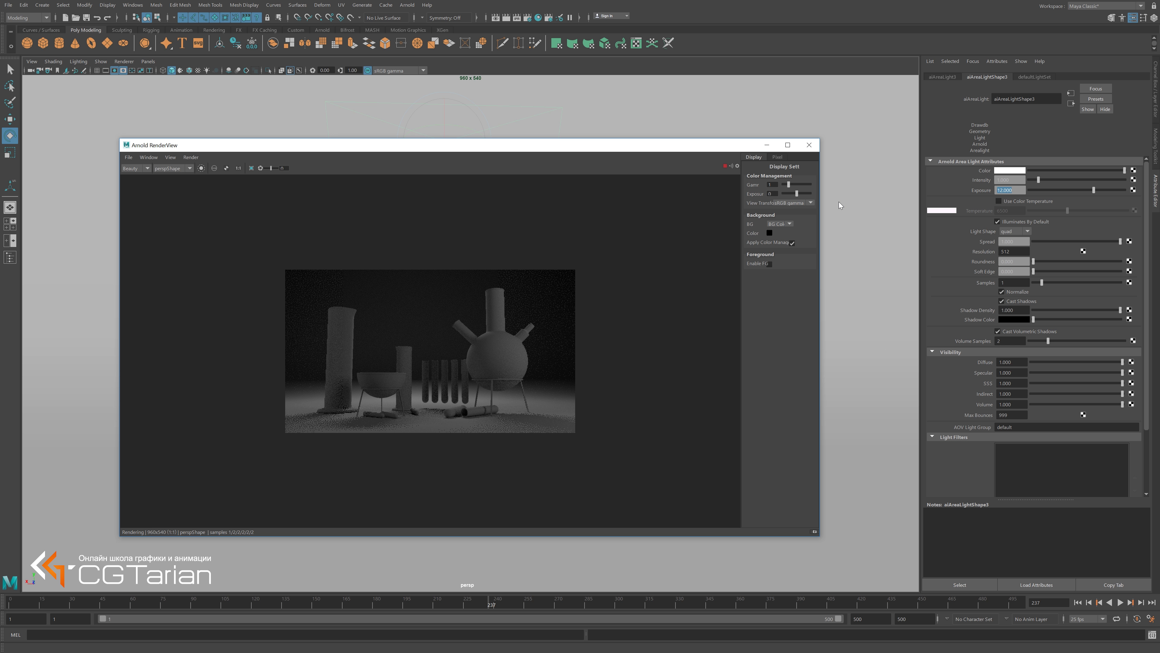
{"action": "left_click", "coordinate": [1016, 190]}
{"action": "left_click", "coordinate": [973, 191]}
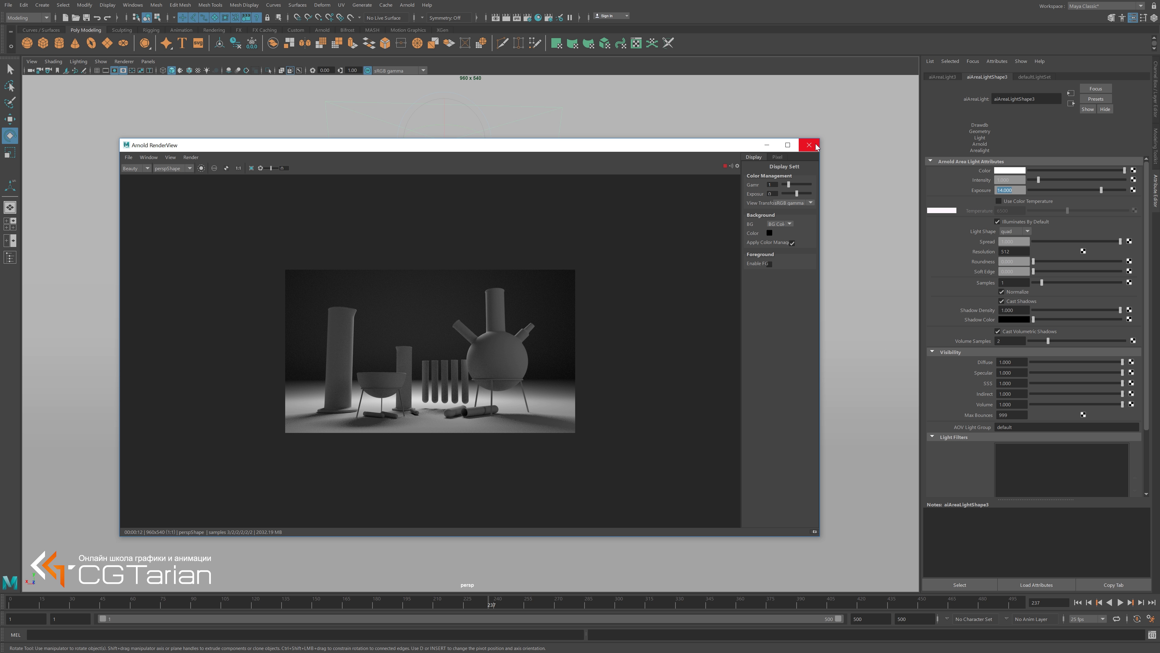
Group the five test tubes into group1 and isolate that group in the viewport.
{"action": "left_click", "coordinate": [817, 147]}
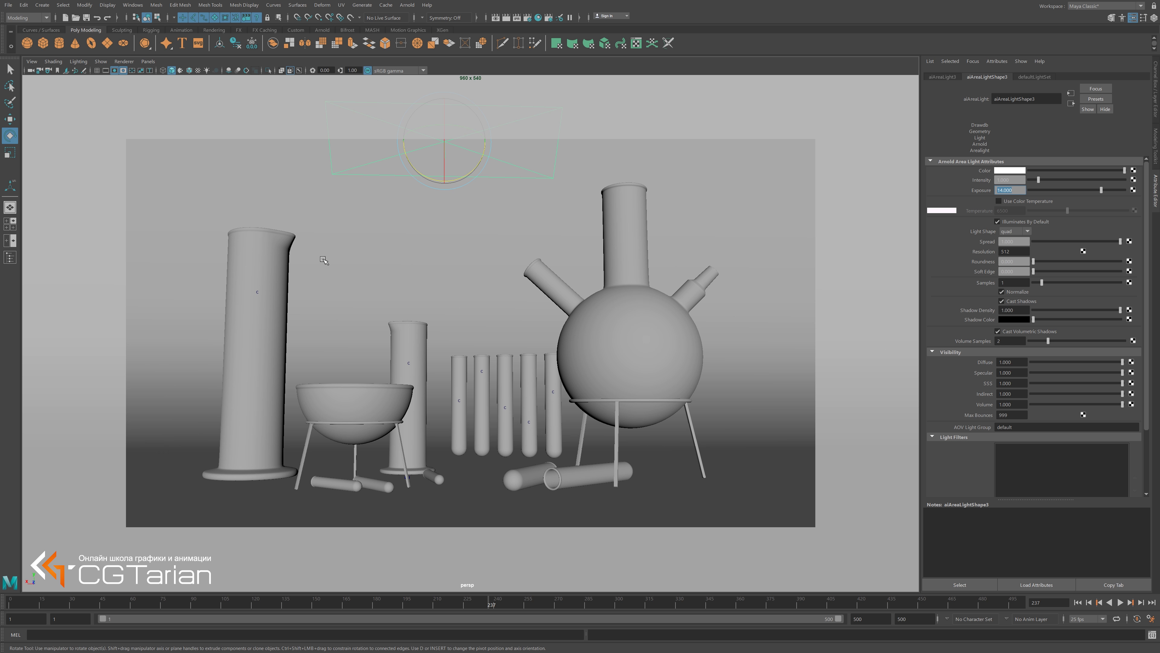
{"action": "left_click", "coordinate": [264, 247]}
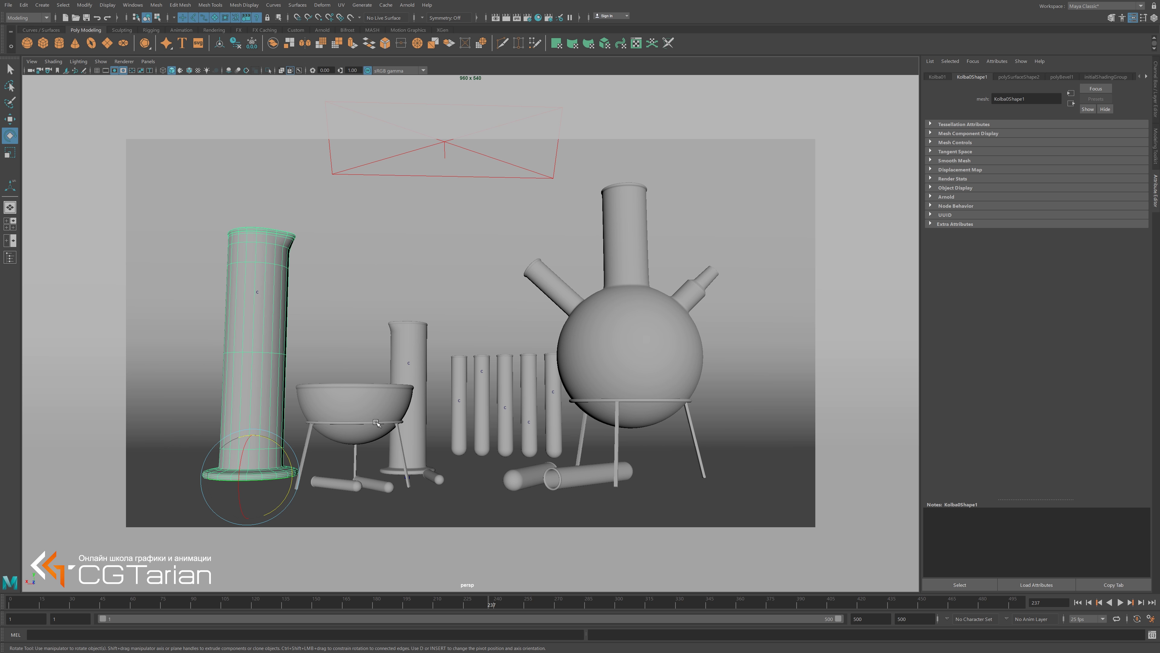
{"action": "left_click", "coordinate": [618, 424]}
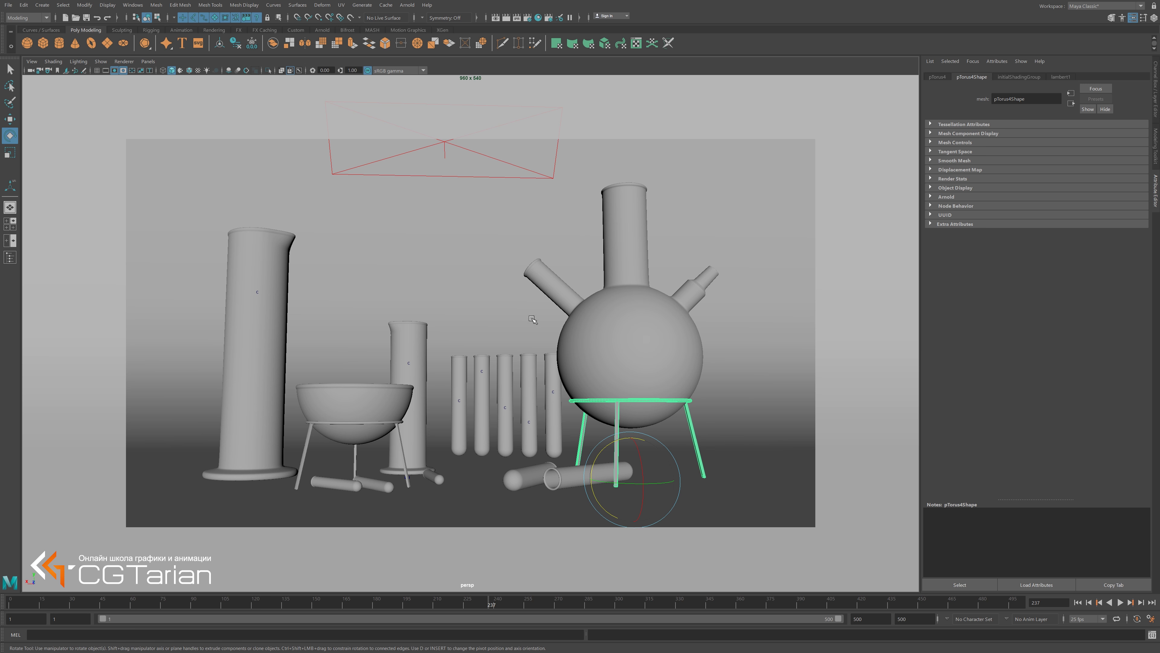
{"action": "left_click", "coordinate": [462, 286]}
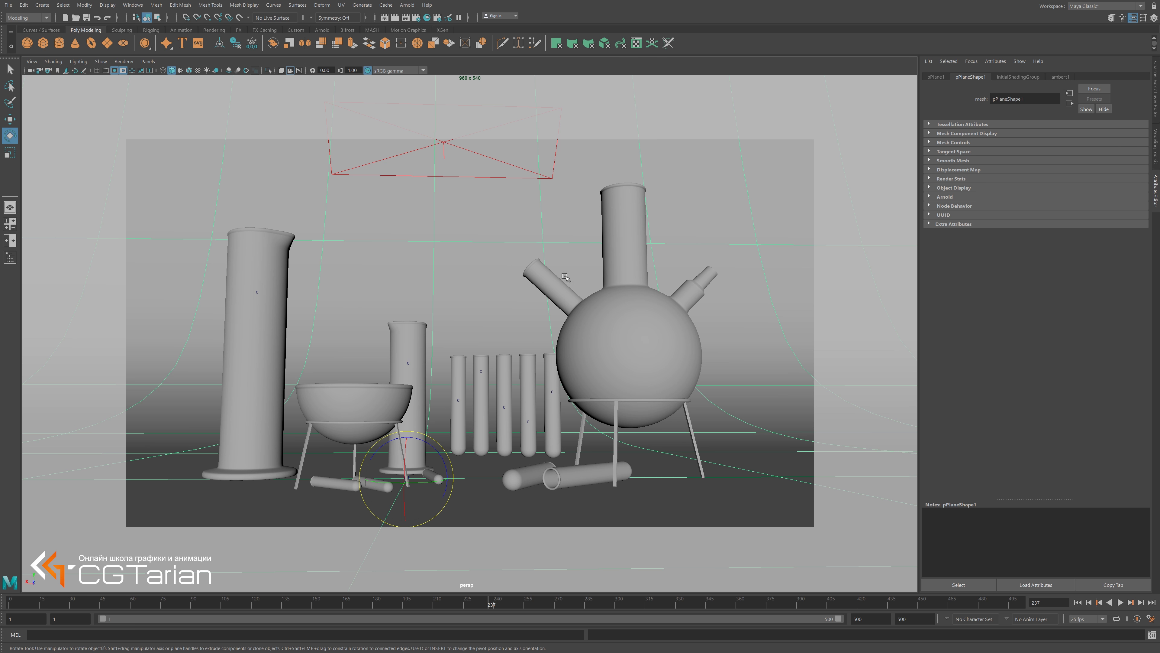
{"action": "left_click", "coordinate": [459, 379]}
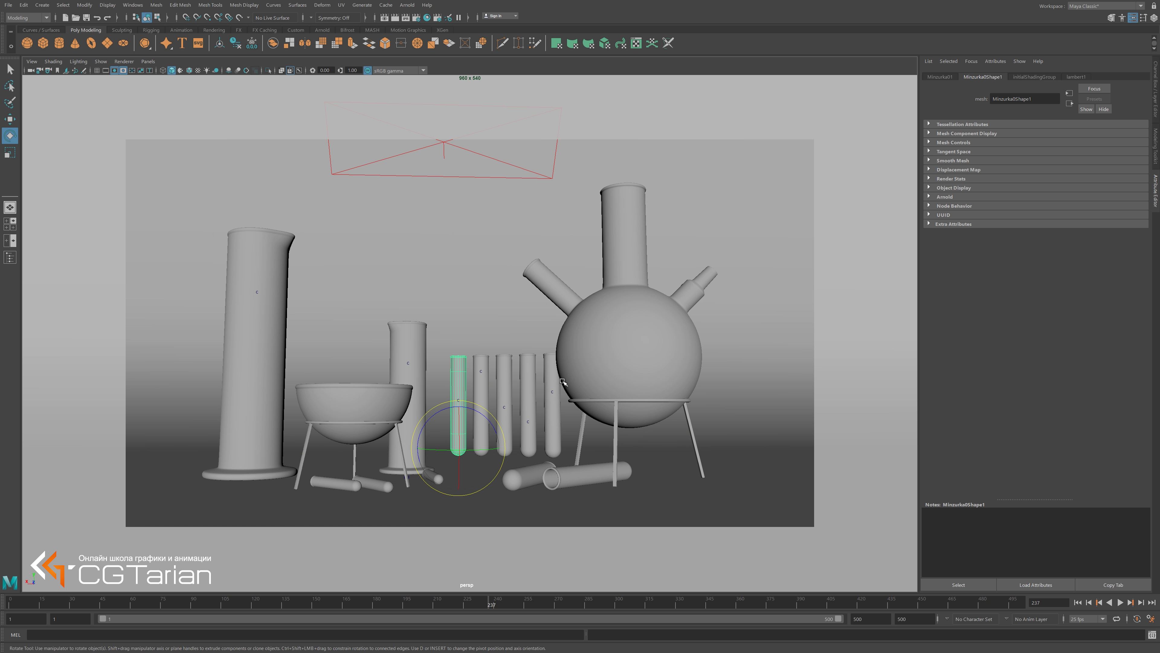
{"action": "key", "text": "ctrl+g"}
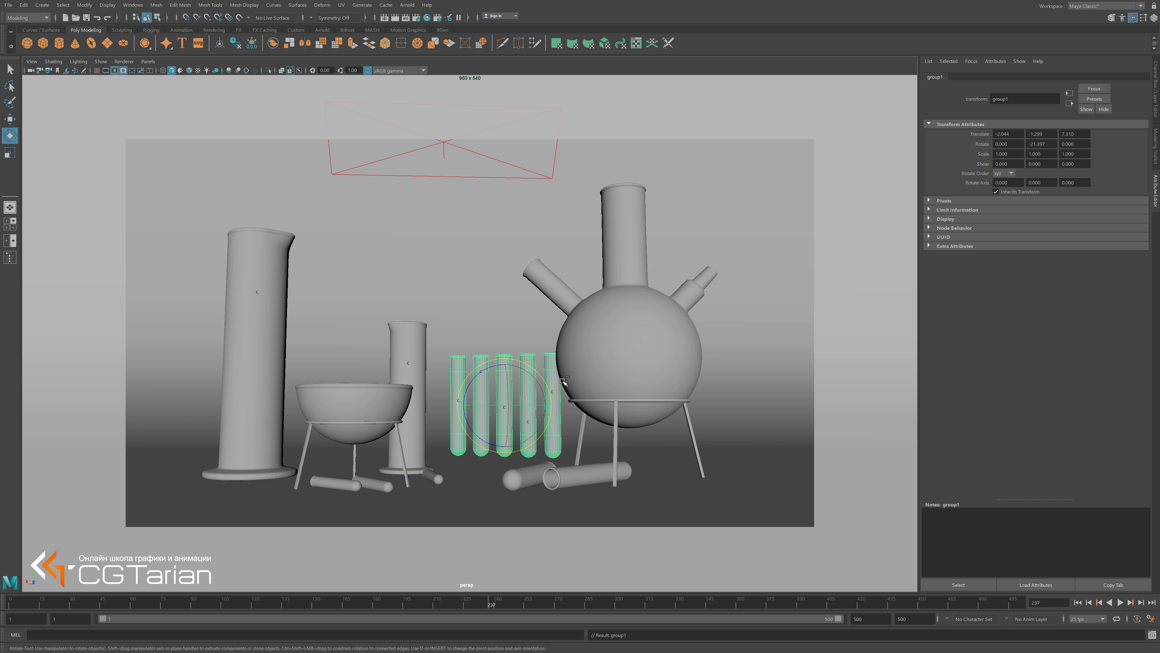
{"action": "key", "text": "ctrl+1"}
{"action": "mouse_move", "coordinate": [624, 342]}
{"action": "left_mouse_down", "text": "alt"}
{"action": "mouse_move", "coordinate": [612, 372]}
{"action": "mouse_move", "coordinate": [610, 305]}
{"action": "mouse_move", "coordinate": [637, 363]}
{"action": "left_mouse_up", "text": "alt"}
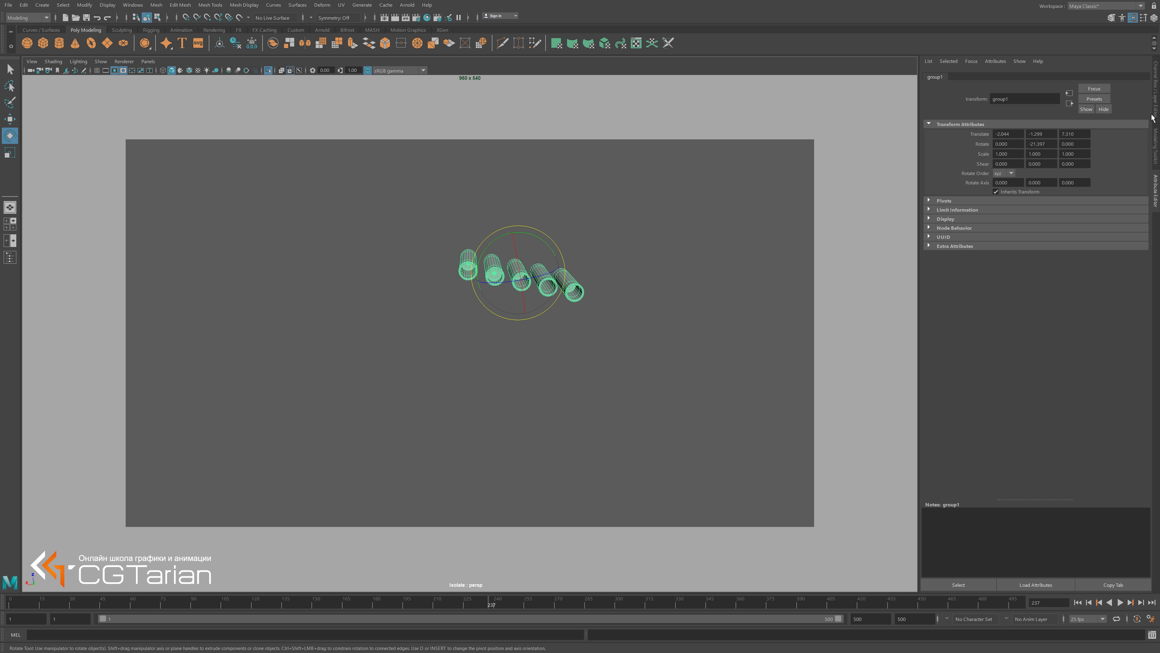
Set the tube group's Rotate Y to 0, then deselect it viewed from above.
{"action": "left_click", "coordinate": [1155, 110]}
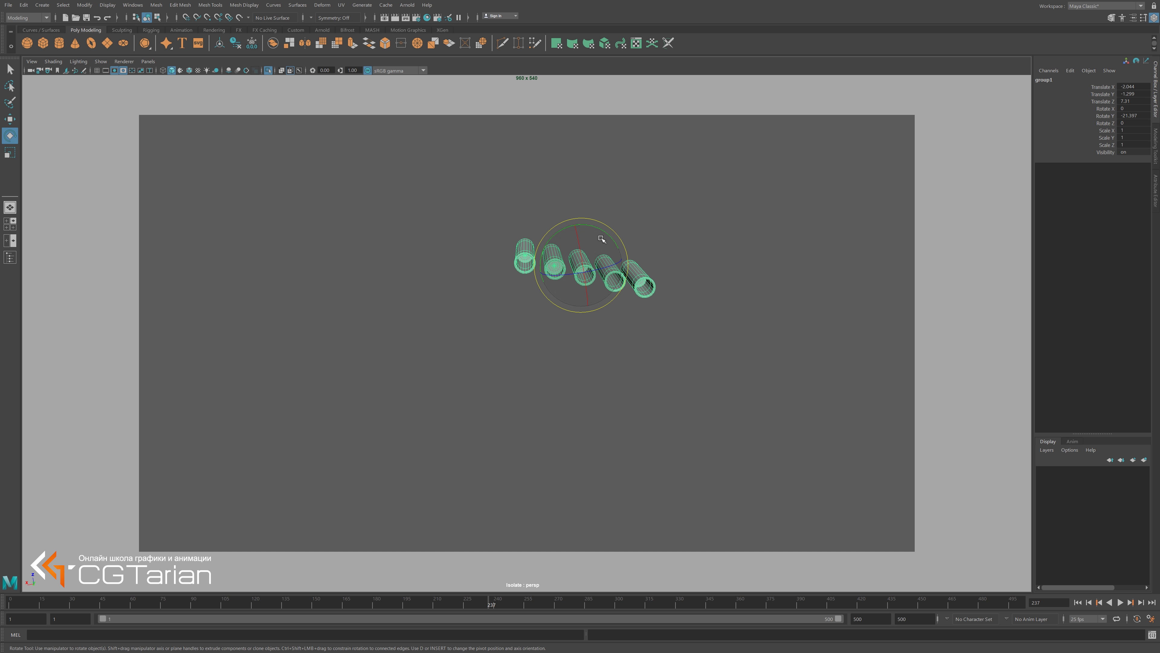
{"action": "left_click_drag", "start_coordinate": [602, 238], "coordinate": [700, 250], "text": "alt"}
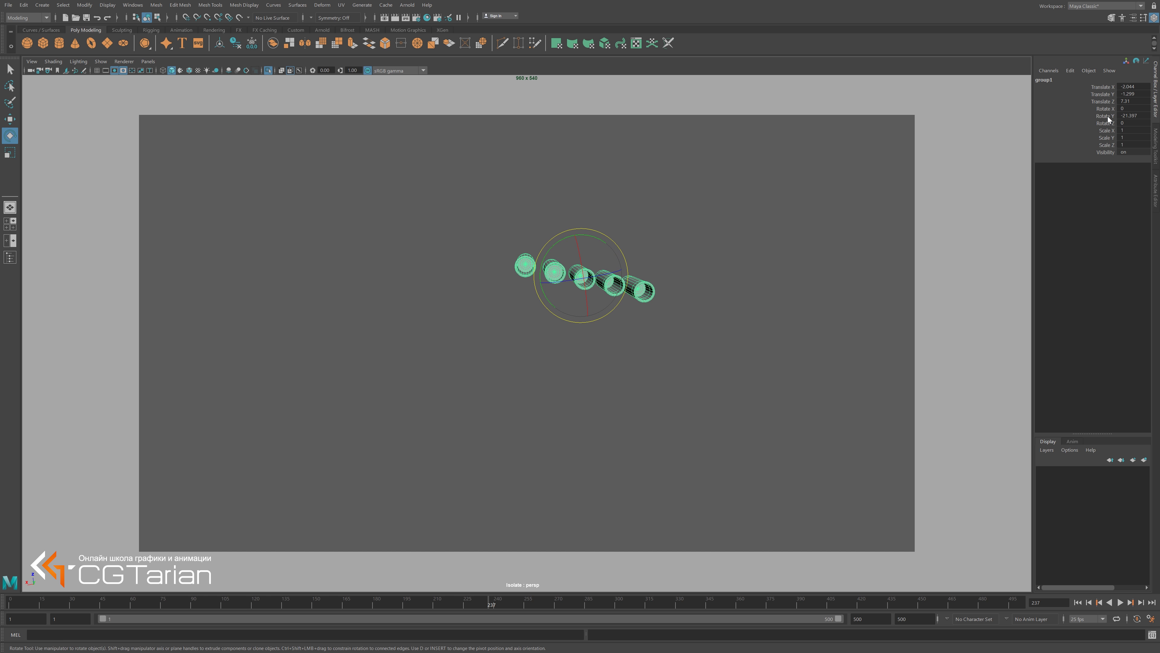
{"action": "double_click", "coordinate": [1140, 116]}
{"action": "type", "text": "0"}
{"action": "key", "text": "Return"}
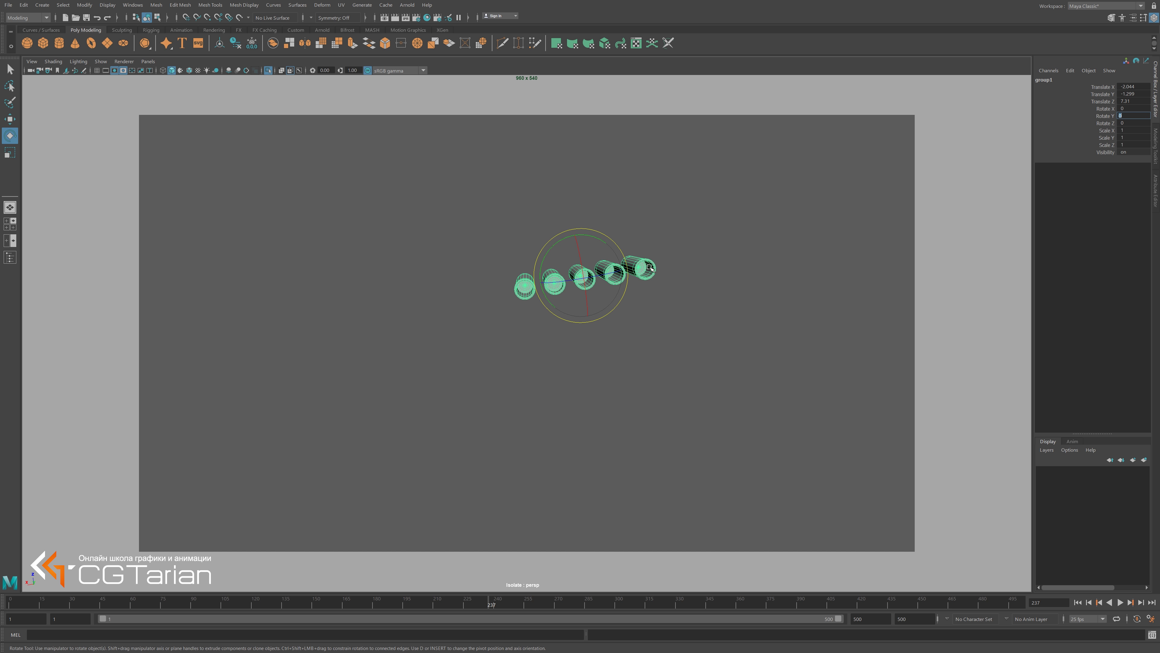
{"action": "mouse_move", "coordinate": [666, 338]}
{"action": "left_mouse_down", "text": "alt"}
{"action": "mouse_move", "coordinate": [692, 306]}
{"action": "mouse_move", "coordinate": [740, 349]}
{"action": "mouse_move", "coordinate": [603, 378]}
{"action": "mouse_move", "coordinate": [627, 396]}
{"action": "mouse_move", "coordinate": [733, 365]}
{"action": "mouse_move", "coordinate": [722, 378]}
{"action": "left_mouse_up", "text": "alt"}
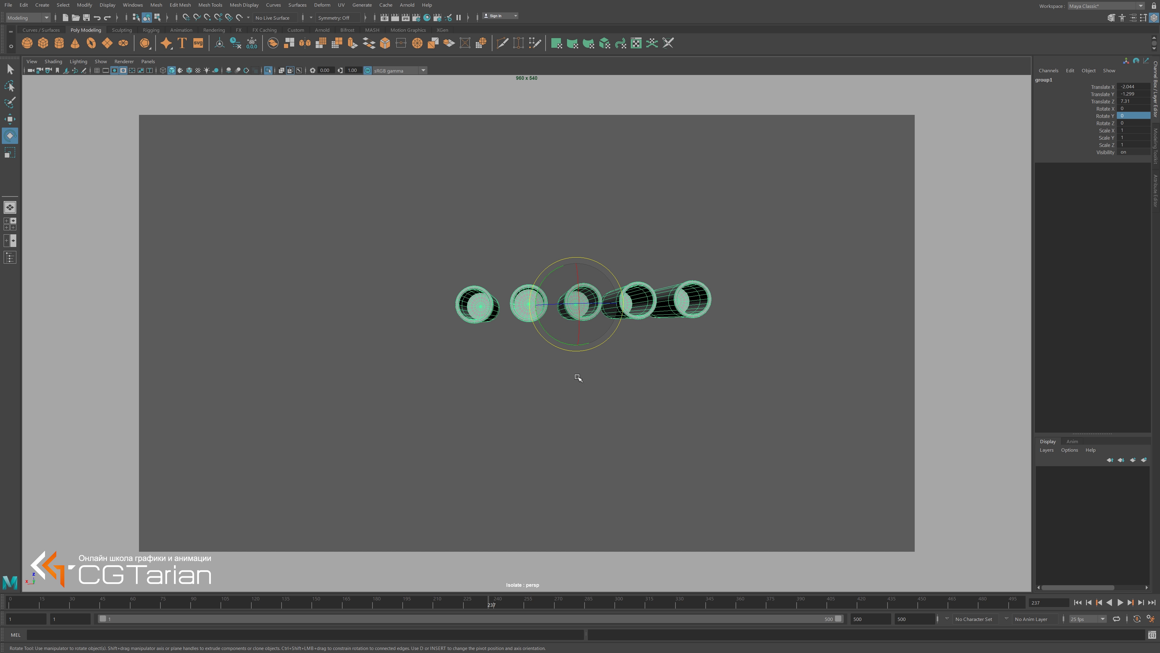
{"action": "left_click_drag", "start_coordinate": [578, 378], "coordinate": [596, 388], "text": "alt"}
{"action": "left_click", "coordinate": [397, 336]}
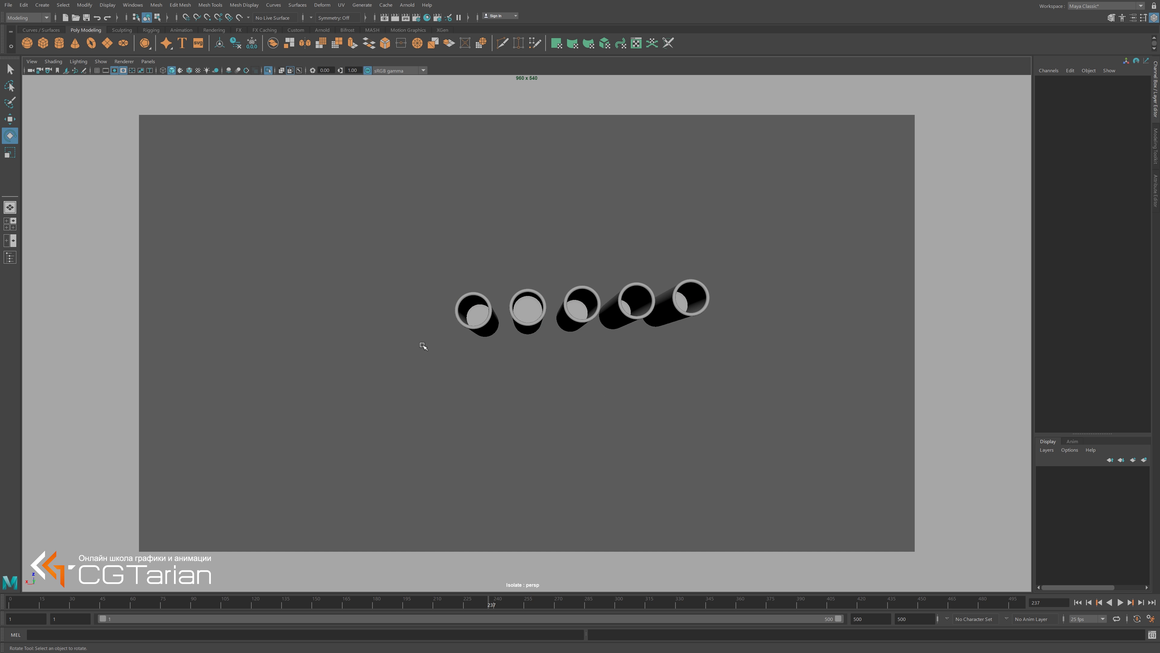
Create polygon cylinder pCylinder1 beside the row of test tubes.
{"action": "right_click", "coordinate": [367, 333], "text": "shift"}
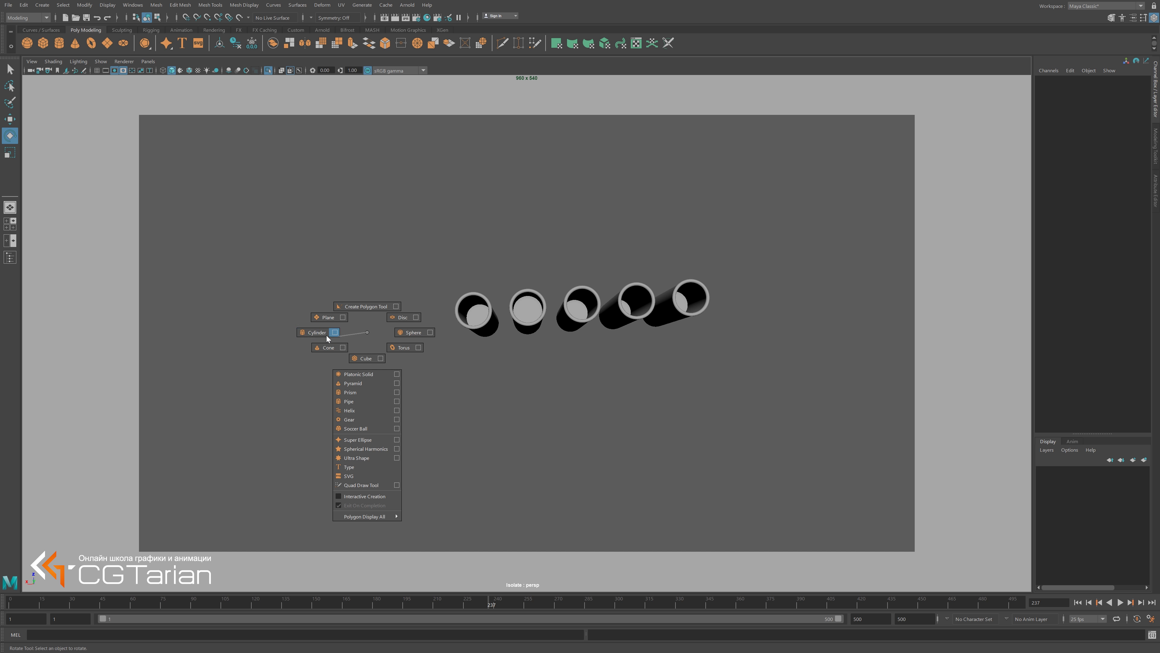
{"action": "right_click_drag", "start_coordinate": [320, 333], "coordinate": [368, 332]}
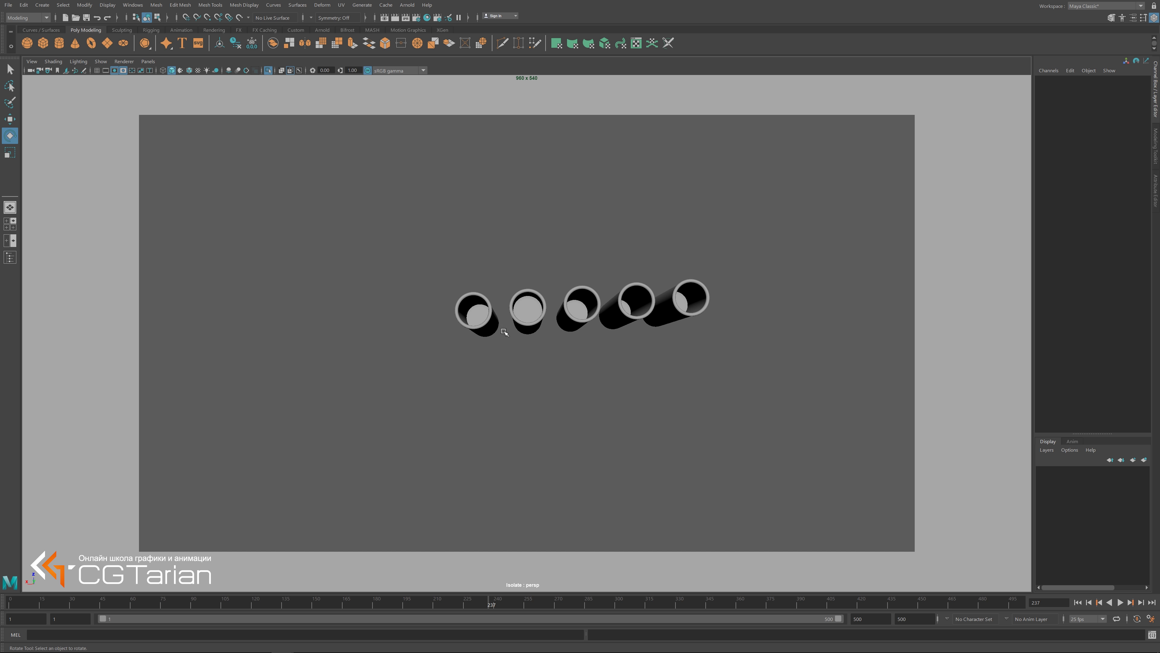
{"action": "left_click", "coordinate": [485, 324]}
{"action": "right_click", "coordinate": [332, 301], "text": "shift"}
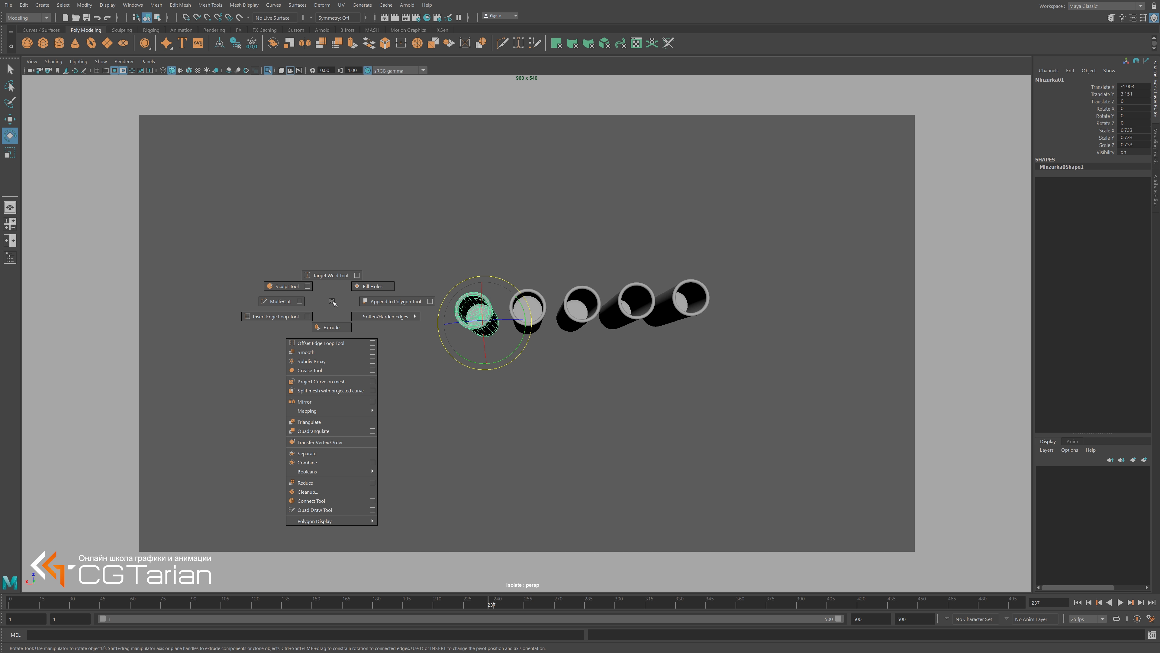
{"action": "left_click", "coordinate": [427, 298]}
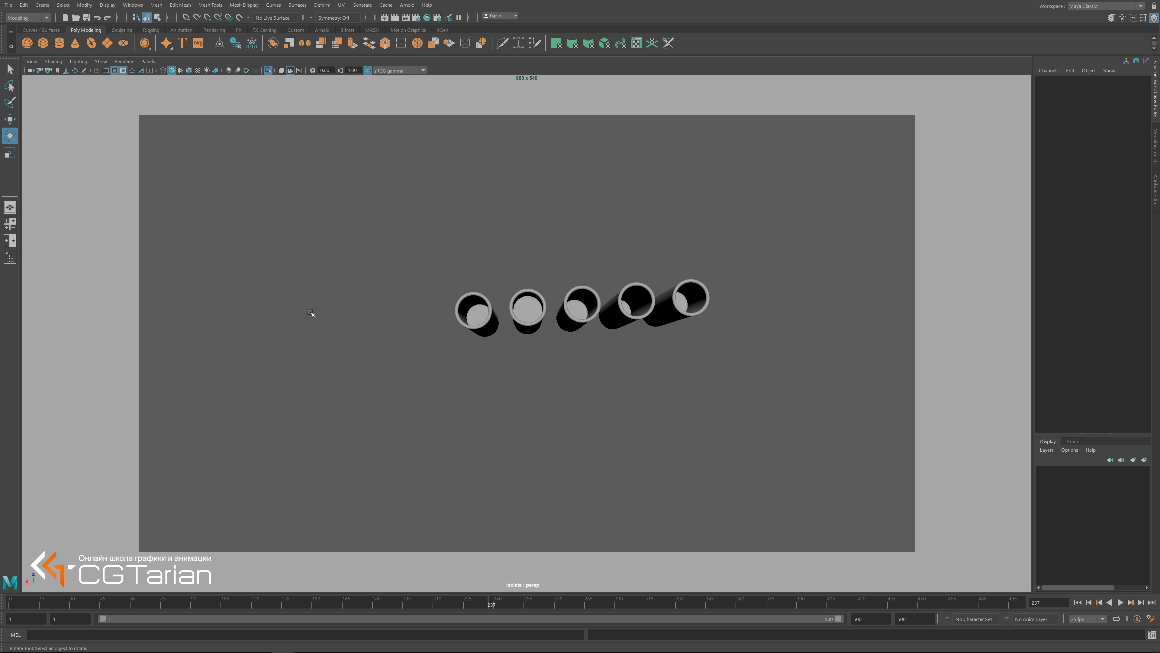
{"action": "right_click_drag", "start_coordinate": [310, 312], "coordinate": [254, 311], "text": "shift"}
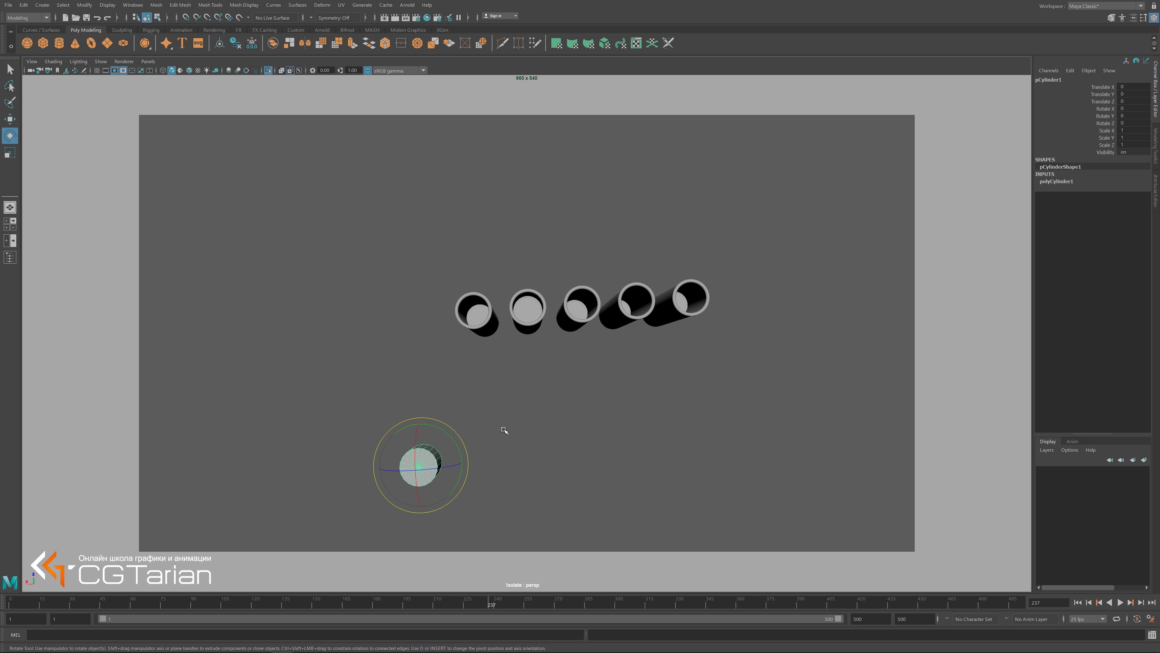
Move the cylinder's pivot to the centre vertex of its top cap.
{"action": "mouse_move", "coordinate": [513, 432]}
{"action": "left_mouse_down", "text": "alt"}
{"action": "mouse_move", "coordinate": [482, 433]}
{"action": "mouse_move", "coordinate": [531, 420]}
{"action": "left_mouse_up", "text": "alt"}
{"action": "key", "text": "f"}
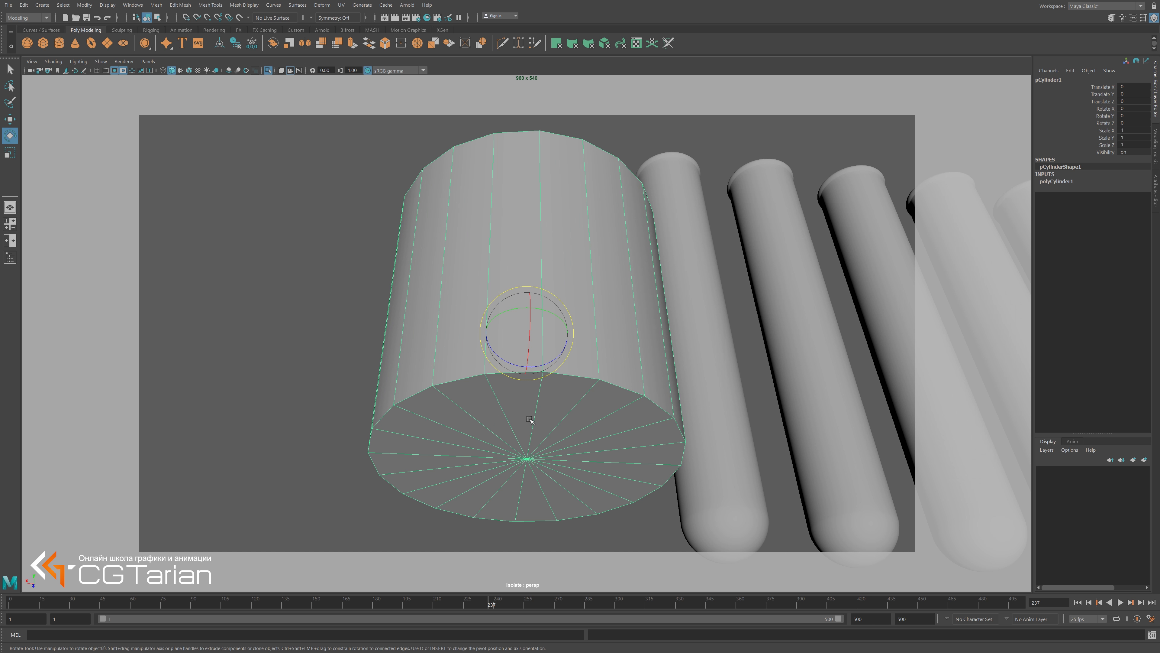
{"action": "left_click_drag", "start_coordinate": [580, 457], "coordinate": [535, 406], "text": "alt"}
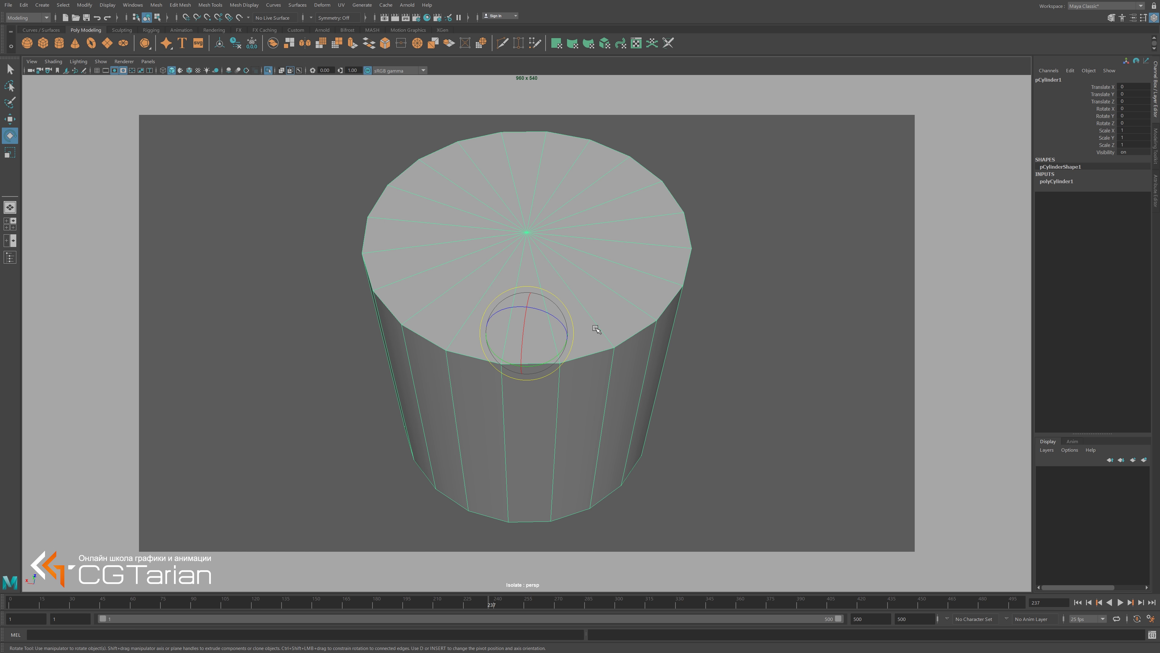
{"action": "key", "text": "d"}
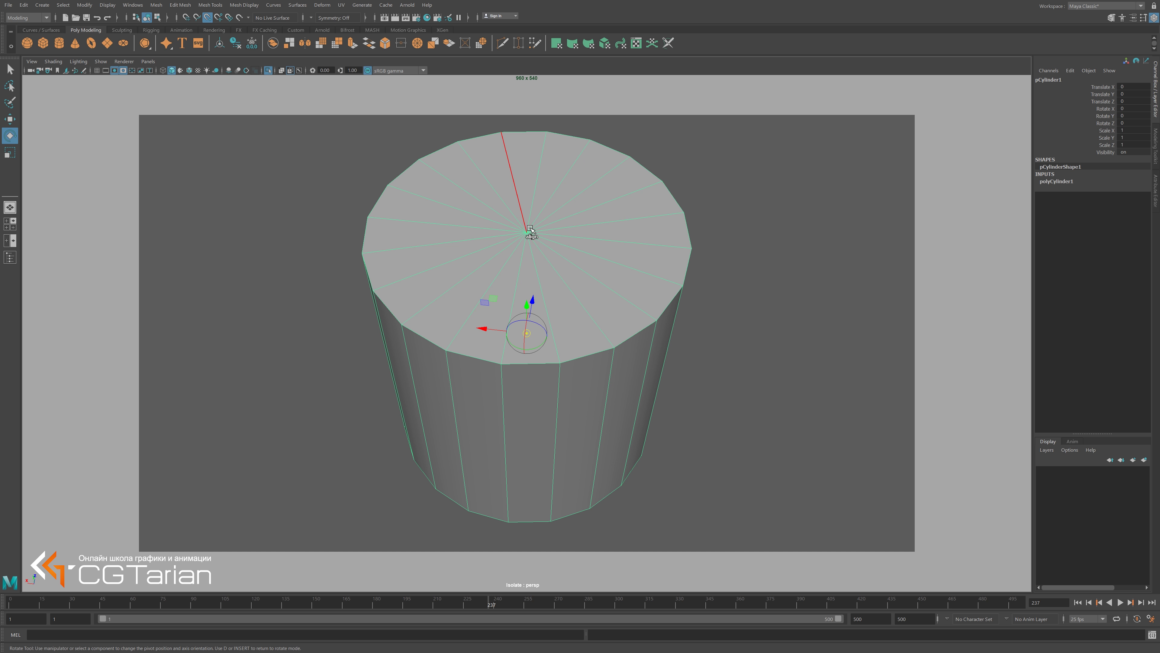
{"action": "left_click", "coordinate": [526, 233]}
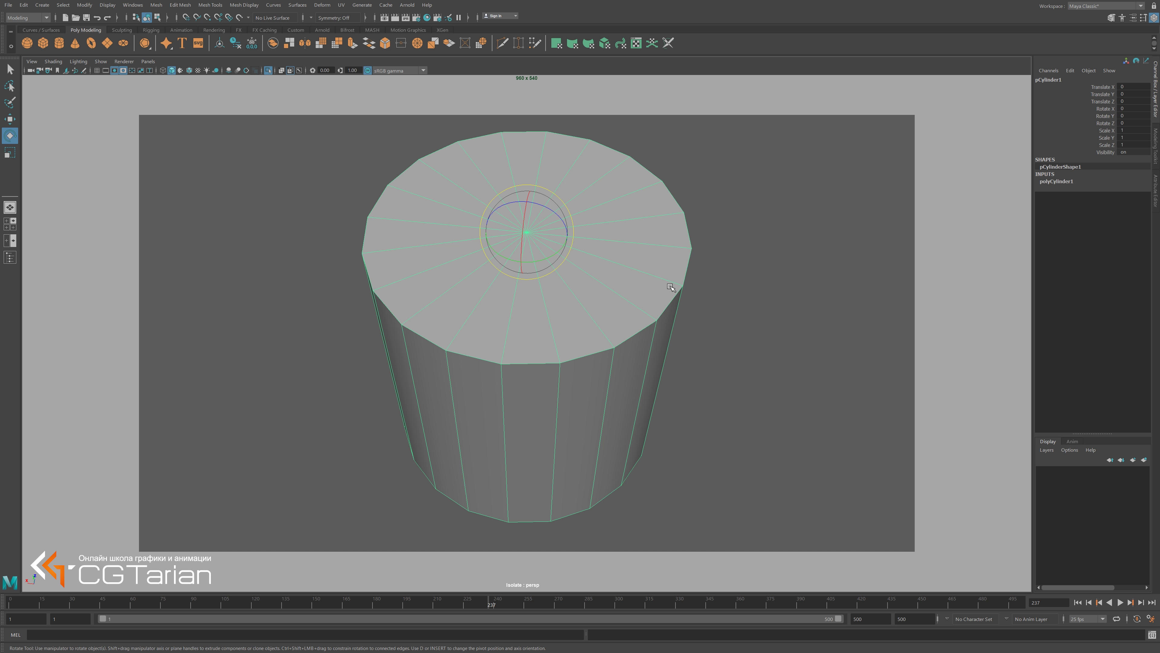
{"action": "key", "text": "w"}
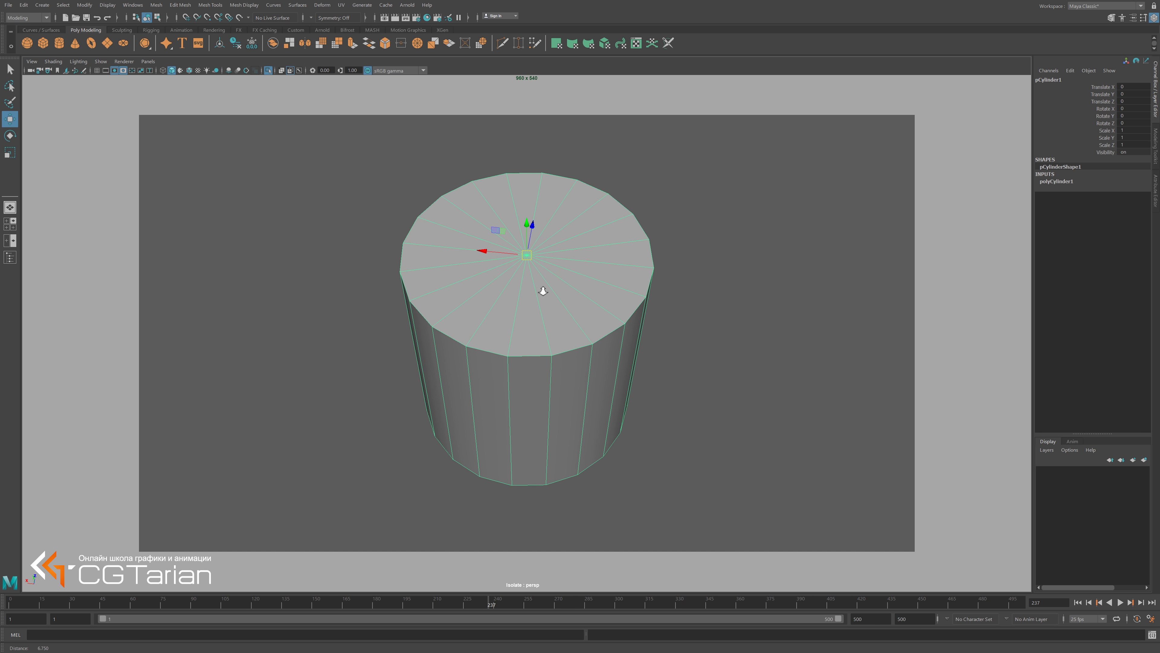
Snap the cylinder to the first tube's bottom and place it beside that tube.
{"action": "left_click_drag", "start_coordinate": [600, 323], "coordinate": [618, 322], "text": "alt"}
{"action": "right_click_drag", "start_coordinate": [618, 323], "coordinate": [433, 228], "text": "alt"}
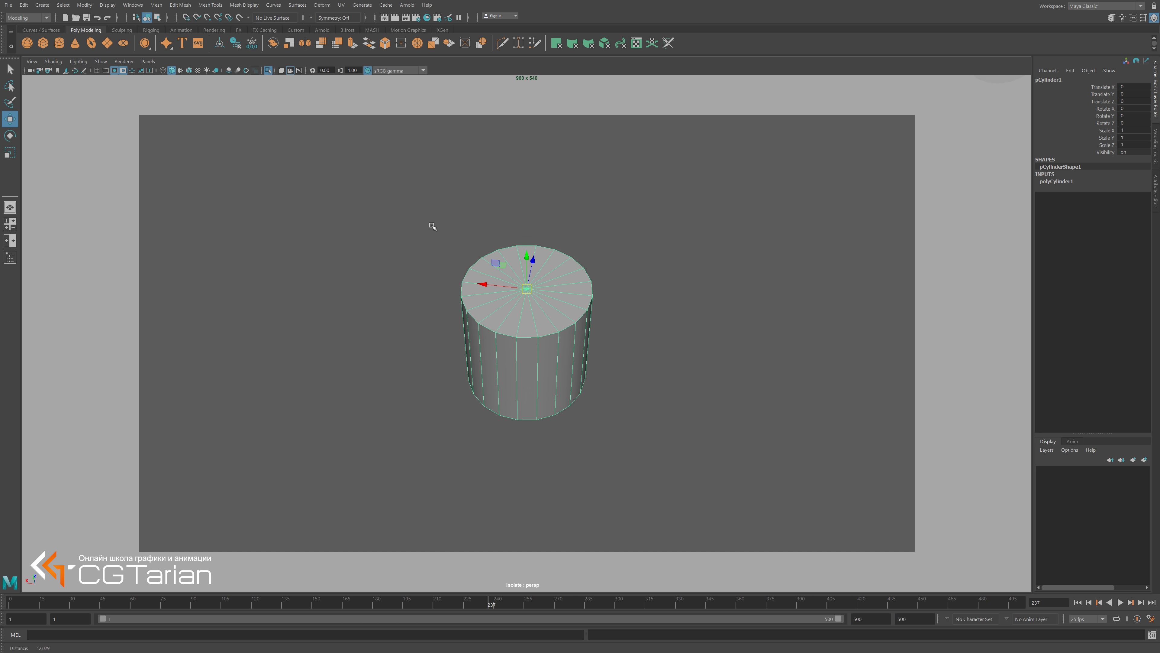
{"action": "left_click_drag", "start_coordinate": [433, 228], "coordinate": [247, 81], "text": "alt"}
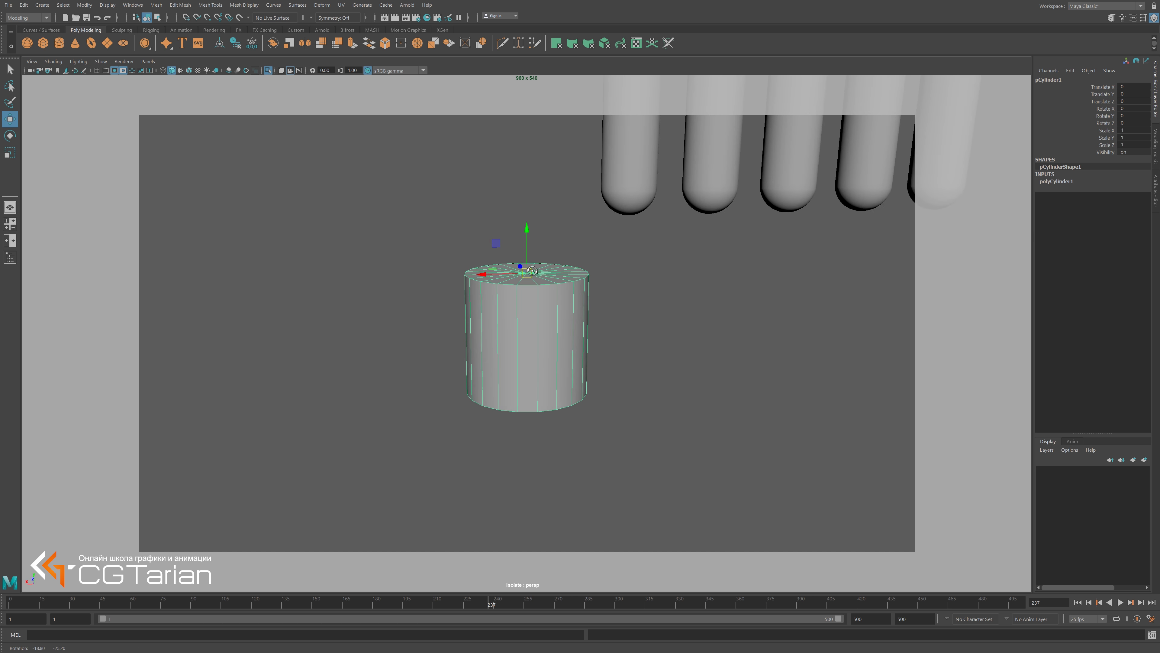
{"action": "left_click", "coordinate": [190, 71]}
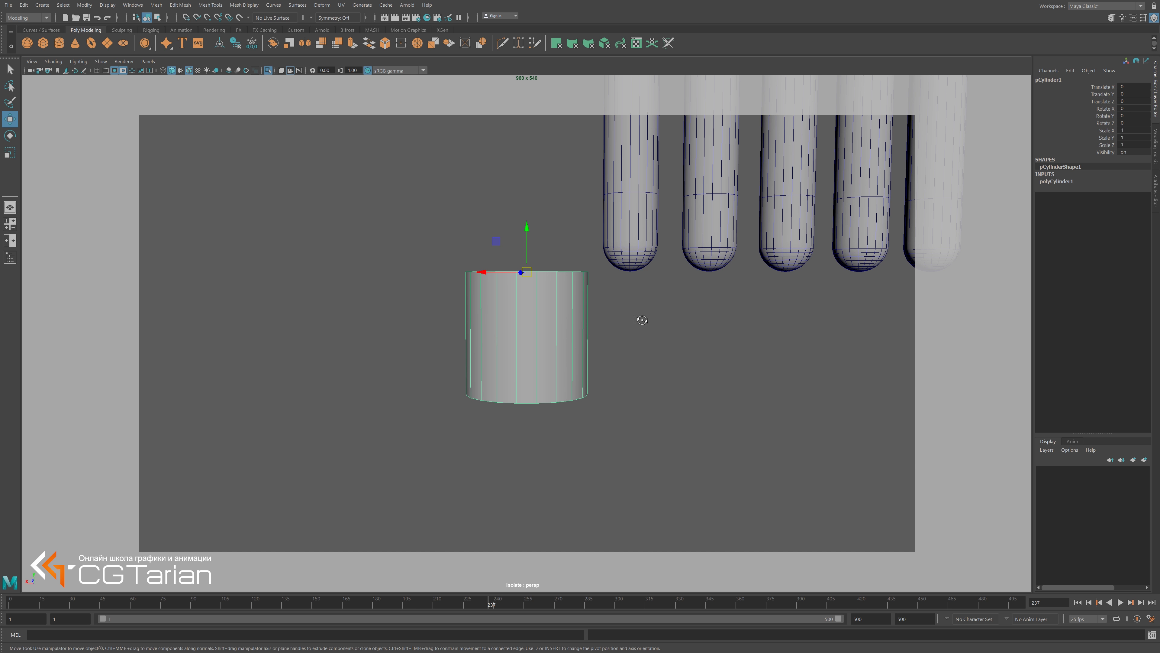
{"action": "left_click_drag", "start_coordinate": [640, 319], "coordinate": [389, 277], "text": "alt"}
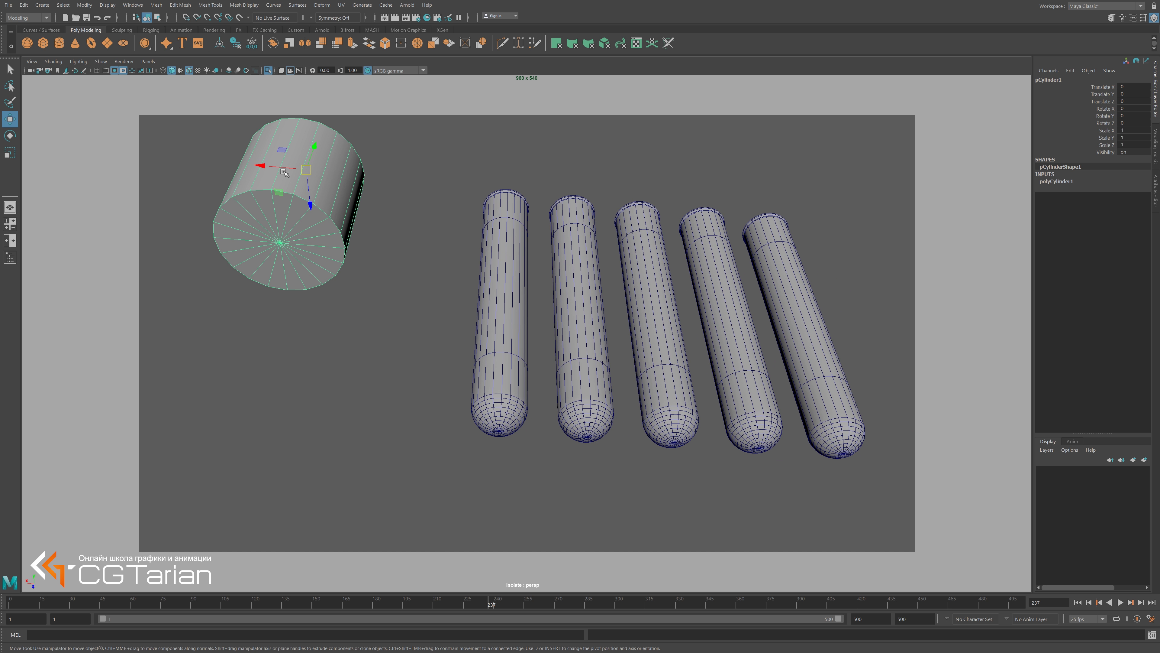
{"action": "key", "text": "v"}
{"action": "middle_click_drag", "start_coordinate": [505, 435], "coordinate": [499, 431]}
{"action": "mouse_move", "coordinate": [499, 432]}
{"action": "left_mouse_down", "text": "alt"}
{"action": "mouse_move", "coordinate": [554, 461]}
{"action": "mouse_move", "coordinate": [637, 414]}
{"action": "mouse_move", "coordinate": [549, 251]}
{"action": "mouse_move", "coordinate": [603, 389]}
{"action": "mouse_move", "coordinate": [583, 394]}
{"action": "mouse_move", "coordinate": [532, 295]}
{"action": "left_mouse_up", "text": "alt"}
{"action": "left_click_drag", "start_coordinate": [491, 343], "coordinate": [447, 343]}
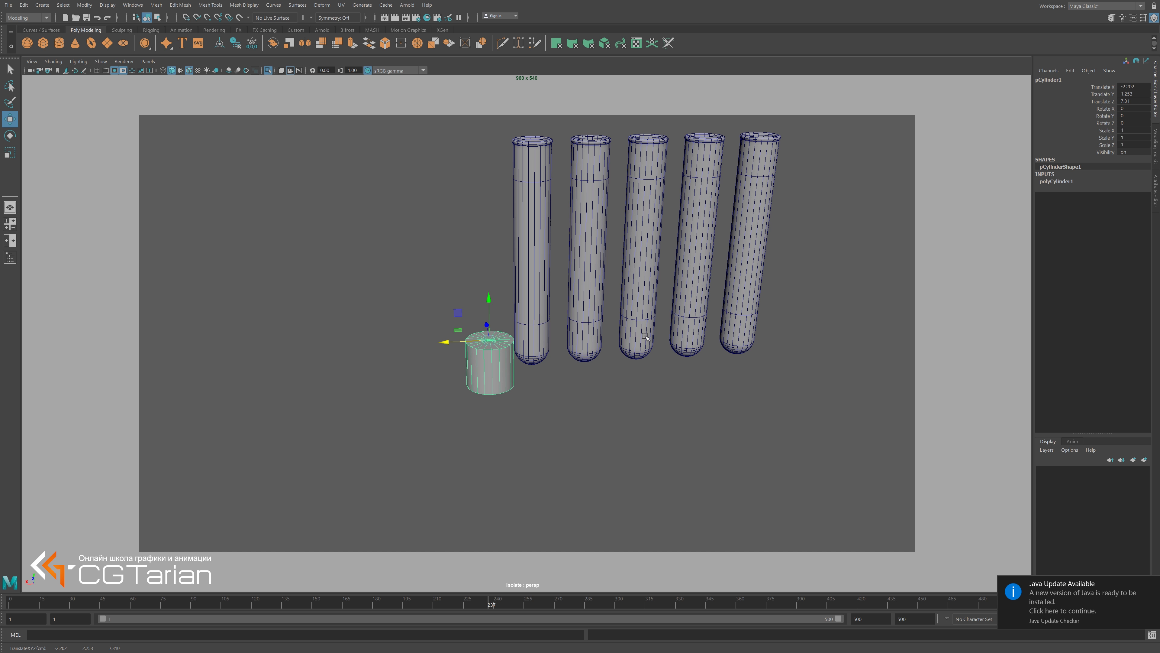
Nudge the base cylinder slightly along X, viewing it close up against the tubes.
{"action": "left_click", "coordinate": [1152, 584]}
{"action": "left_click_drag", "start_coordinate": [594, 365], "coordinate": [606, 384], "text": "alt"}
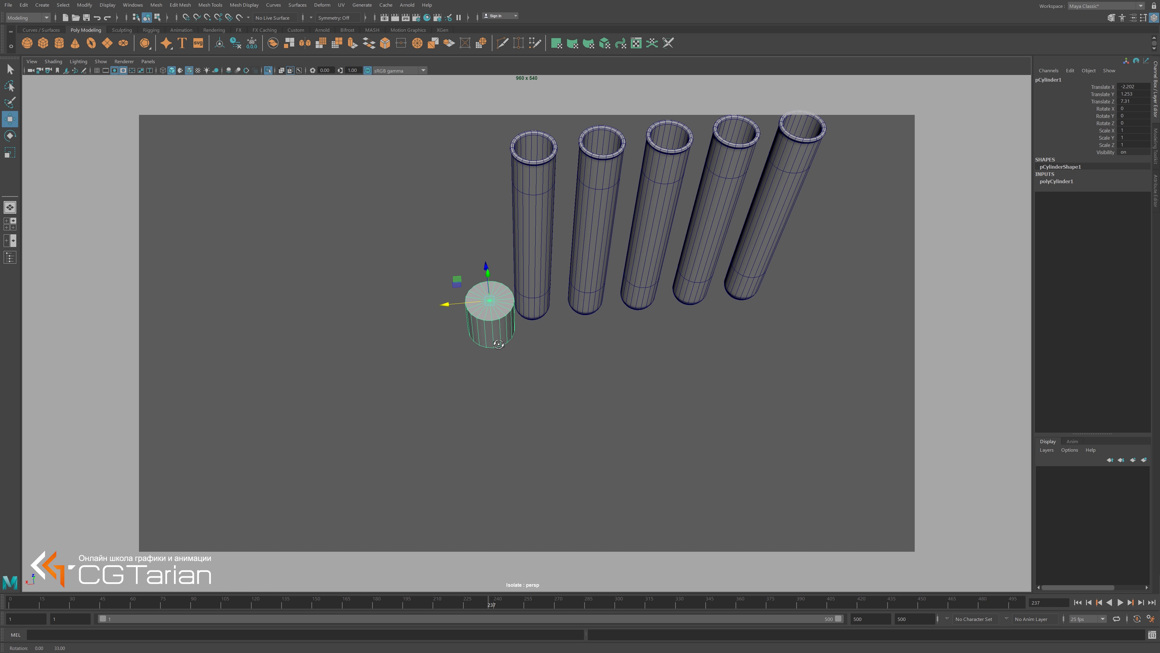
{"action": "right_click_drag", "start_coordinate": [606, 384], "coordinate": [519, 425], "text": "alt"}
{"action": "mouse_move", "coordinate": [519, 425]}
{"action": "left_mouse_down", "text": "alt"}
{"action": "mouse_move", "coordinate": [458, 379]}
{"action": "mouse_move", "coordinate": [424, 431]}
{"action": "left_mouse_up", "text": "alt"}
{"action": "left_click_drag", "start_coordinate": [353, 438], "coordinate": [345, 441]}
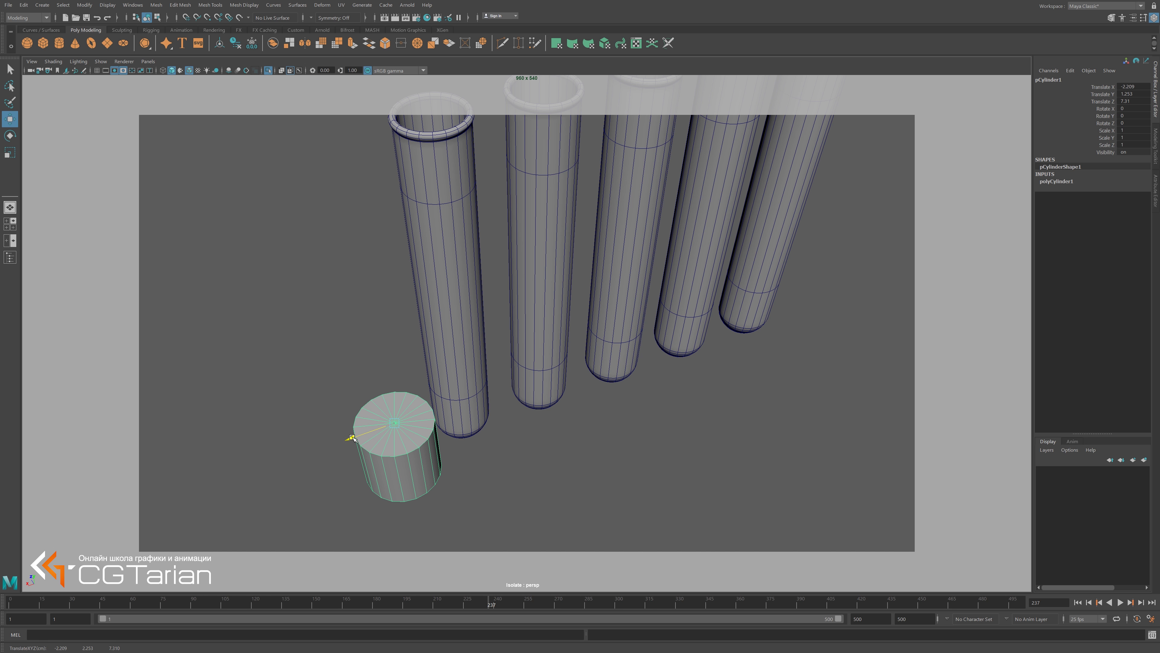
{"action": "left_click_drag", "start_coordinate": [492, 441], "coordinate": [544, 434], "text": "alt"}
{"action": "right_click_drag", "start_coordinate": [544, 434], "coordinate": [430, 409], "text": "alt"}
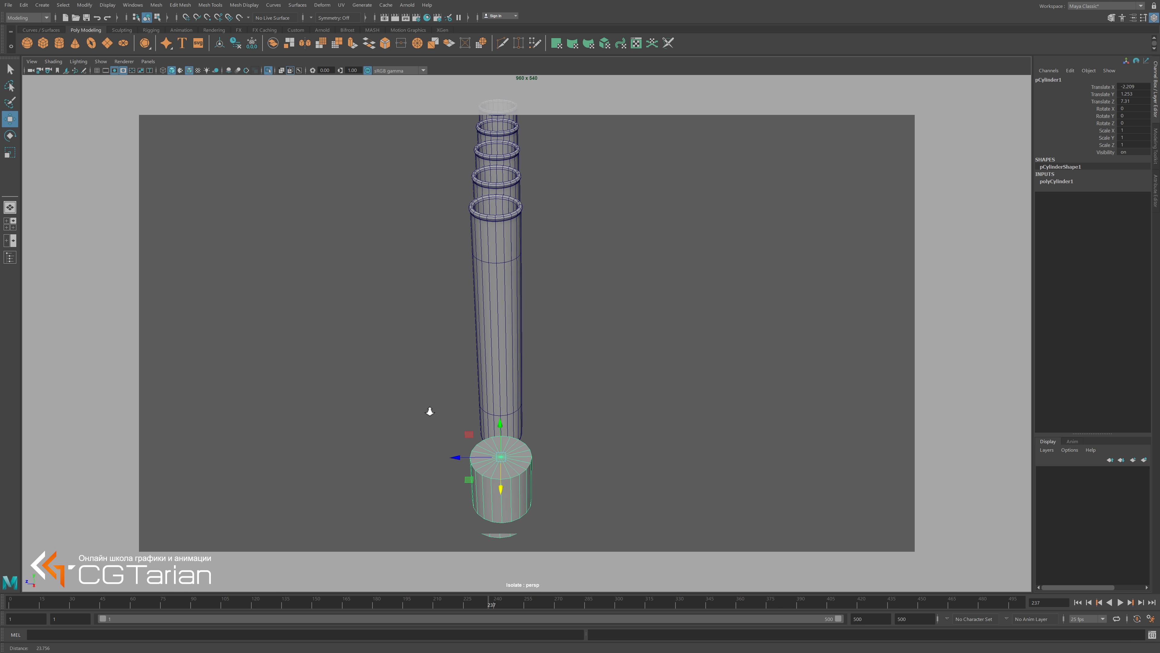
Set the base cylinder's polyCylinder1 Radius to 1.21.
{"action": "left_click", "coordinate": [1059, 182]}
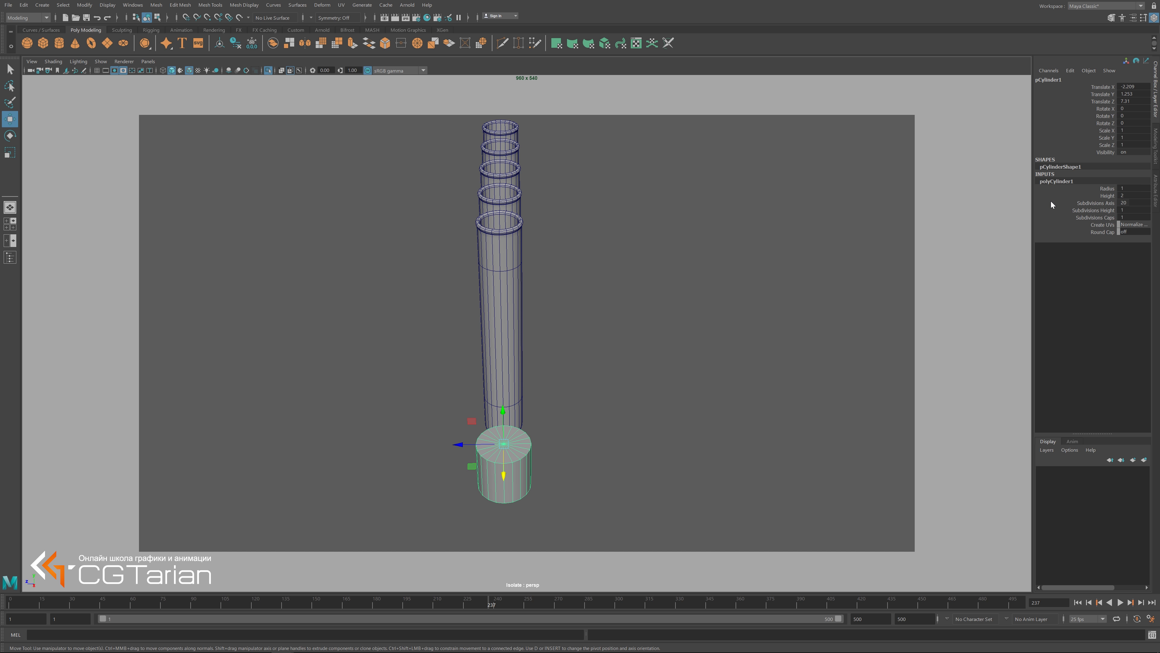
{"action": "left_click", "coordinate": [1107, 189]}
{"action": "middle_click_drag", "start_coordinate": [685, 357], "coordinate": [697, 359]}
{"action": "mouse_move", "coordinate": [633, 376]}
{"action": "left_mouse_down", "text": "alt"}
{"action": "mouse_move", "coordinate": [596, 415]}
{"action": "mouse_move", "coordinate": [627, 394]}
{"action": "left_mouse_up", "text": "alt"}
{"action": "middle_click_drag", "start_coordinate": [705, 370], "coordinate": [699, 371]}
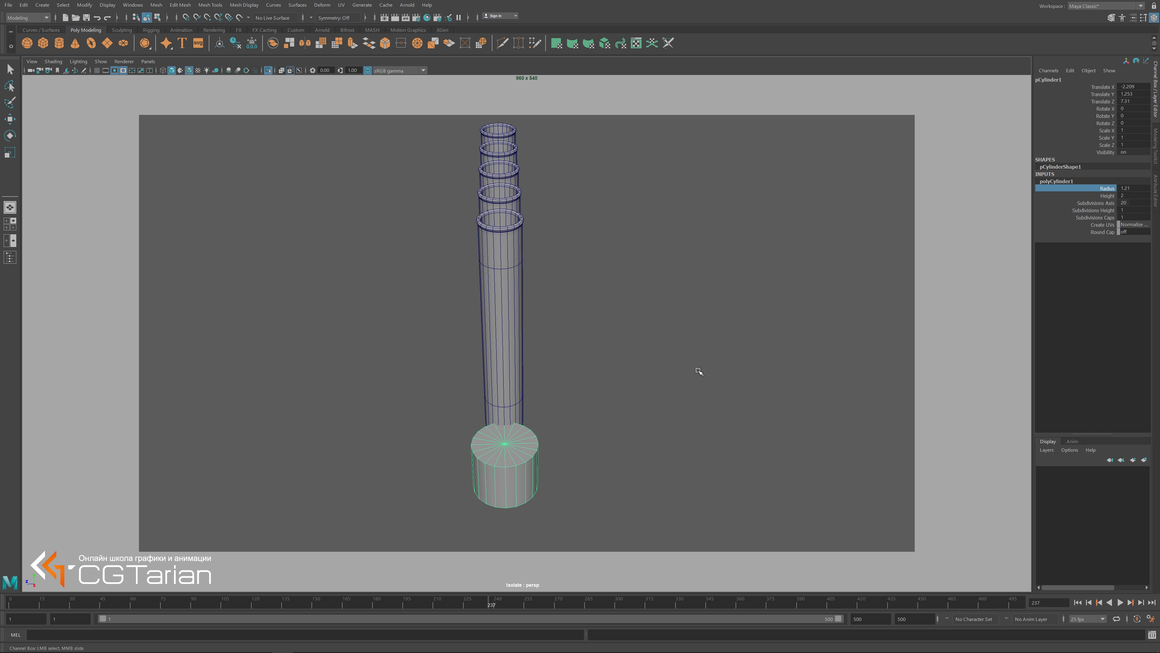
{"action": "mouse_move", "coordinate": [569, 420]}
{"action": "left_mouse_down", "text": "alt"}
{"action": "mouse_move", "coordinate": [531, 427]}
{"action": "mouse_move", "coordinate": [543, 415]}
{"action": "left_mouse_up", "text": "alt"}
Duplicate the base cylinder and move the copy to the far end of the tube row.
{"action": "key", "text": "w"}
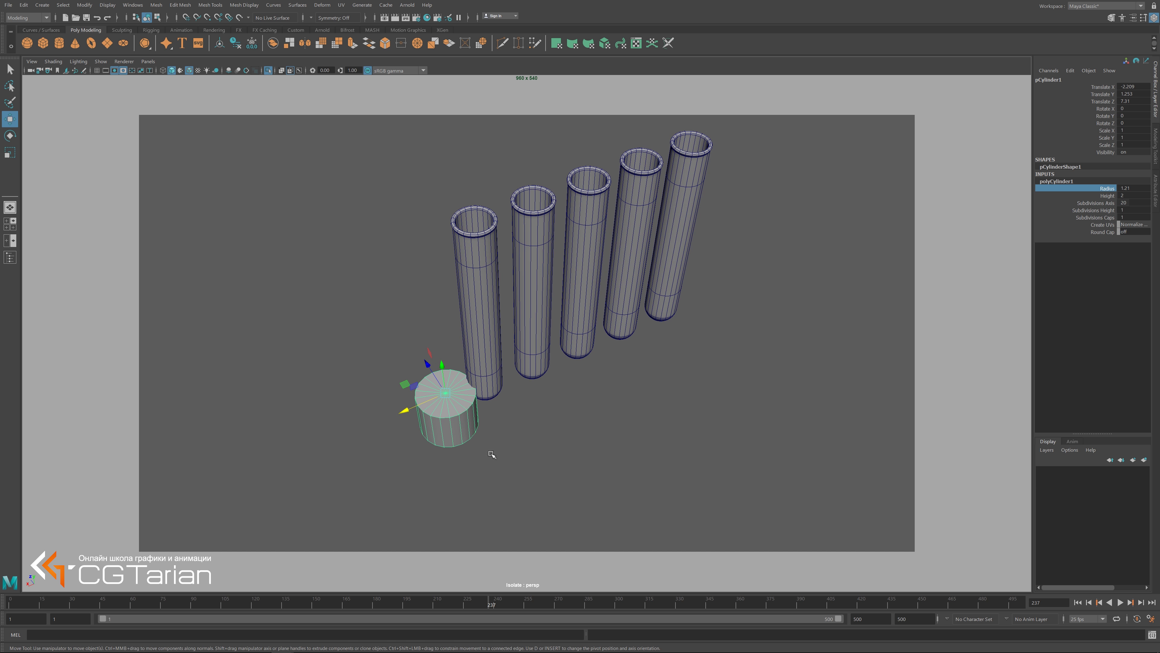
{"action": "left_click_drag", "start_coordinate": [408, 411], "coordinate": [511, 440]}
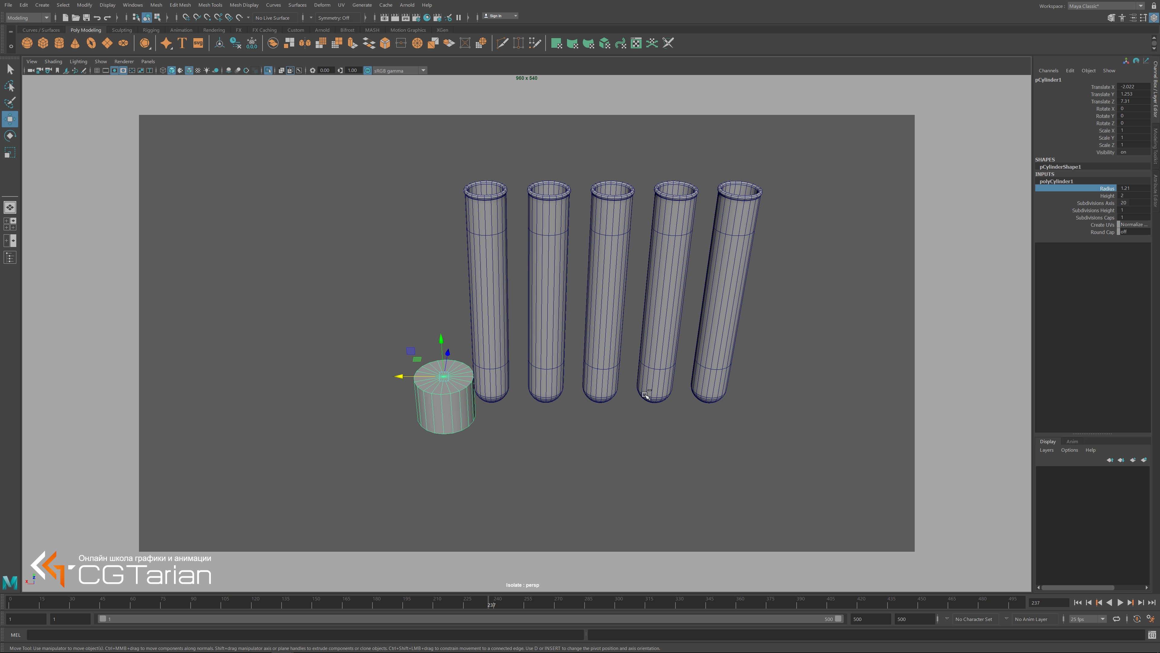
{"action": "key", "text": "ctrl+d"}
{"action": "mouse_move", "coordinate": [400, 376]}
{"action": "left_mouse_down"}
{"action": "mouse_move", "coordinate": [720, 381]}
{"action": "mouse_move", "coordinate": [696, 411]}
{"action": "mouse_move", "coordinate": [729, 418]}
{"action": "left_mouse_up"}
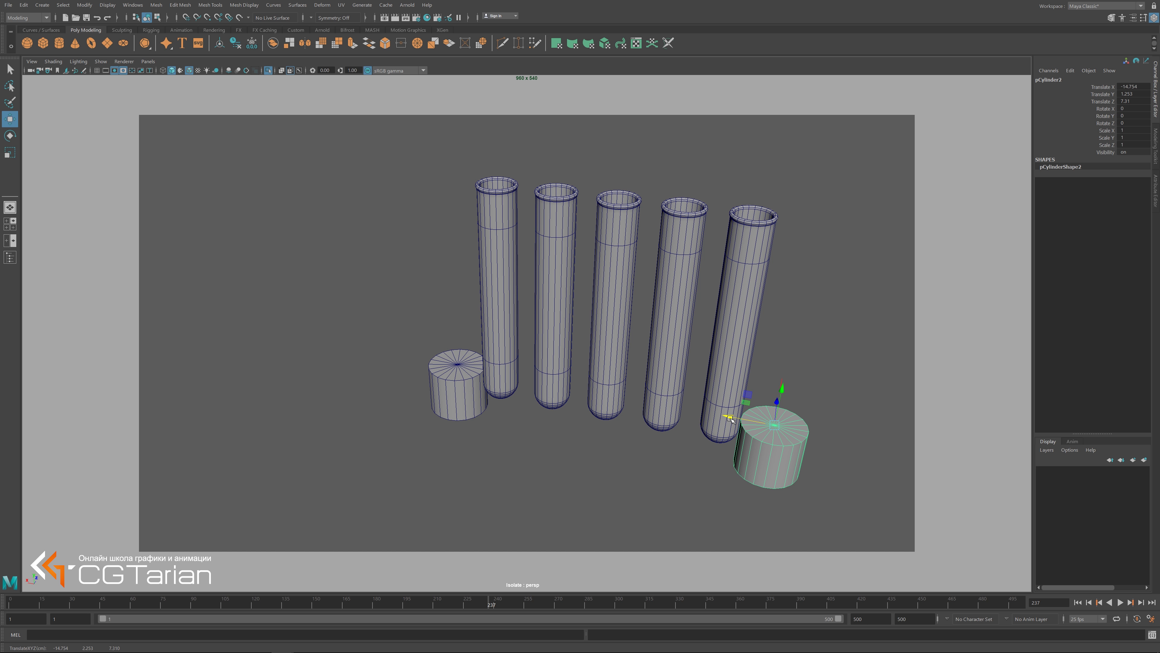
Combine both end cylinders into one mesh with Mesh > Combine.
{"action": "left_click_drag", "start_coordinate": [629, 451], "coordinate": [655, 440], "text": "alt"}
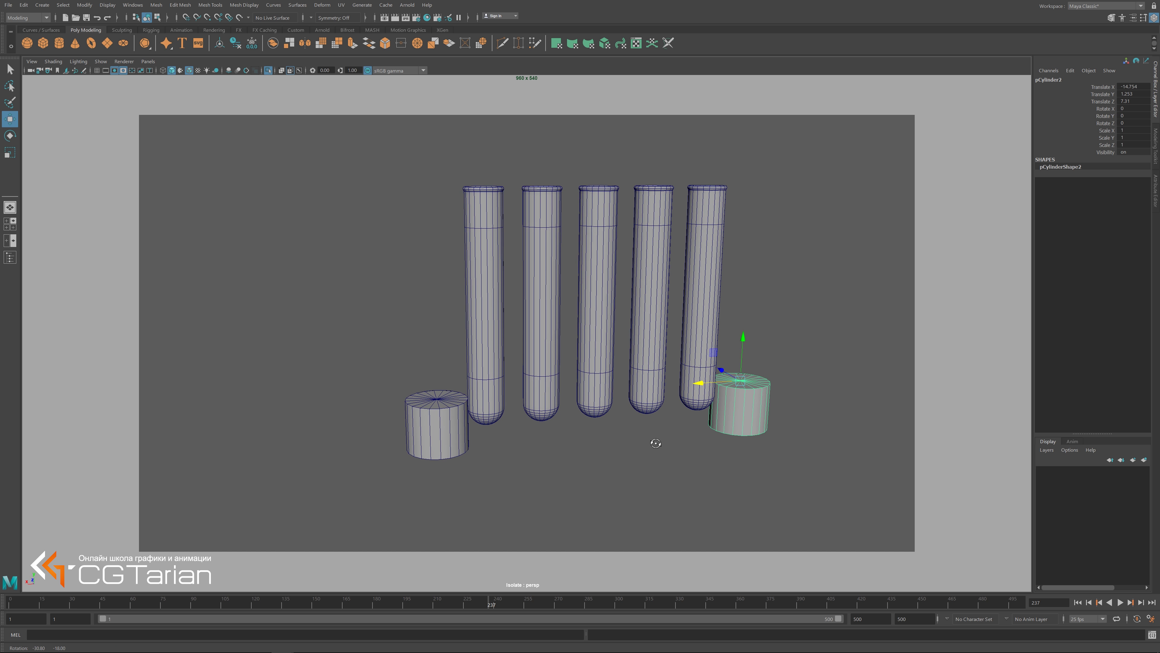
{"action": "left_click", "coordinate": [436, 428]}
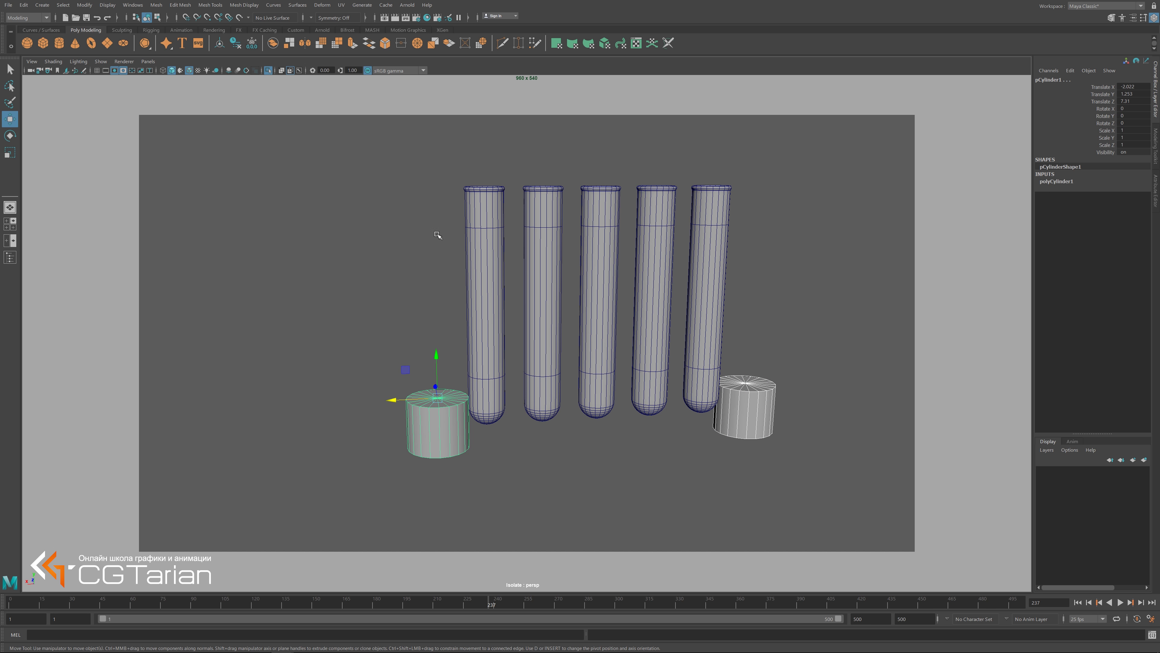
{"action": "left_click", "coordinate": [157, 4]}
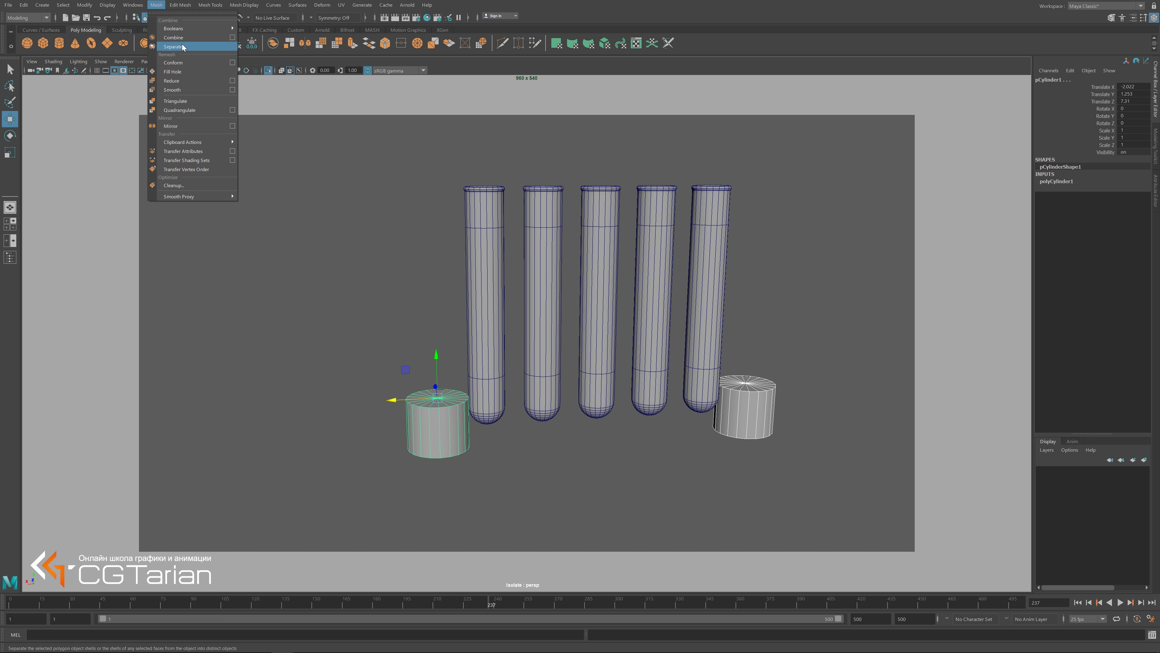
{"action": "left_click", "coordinate": [176, 38]}
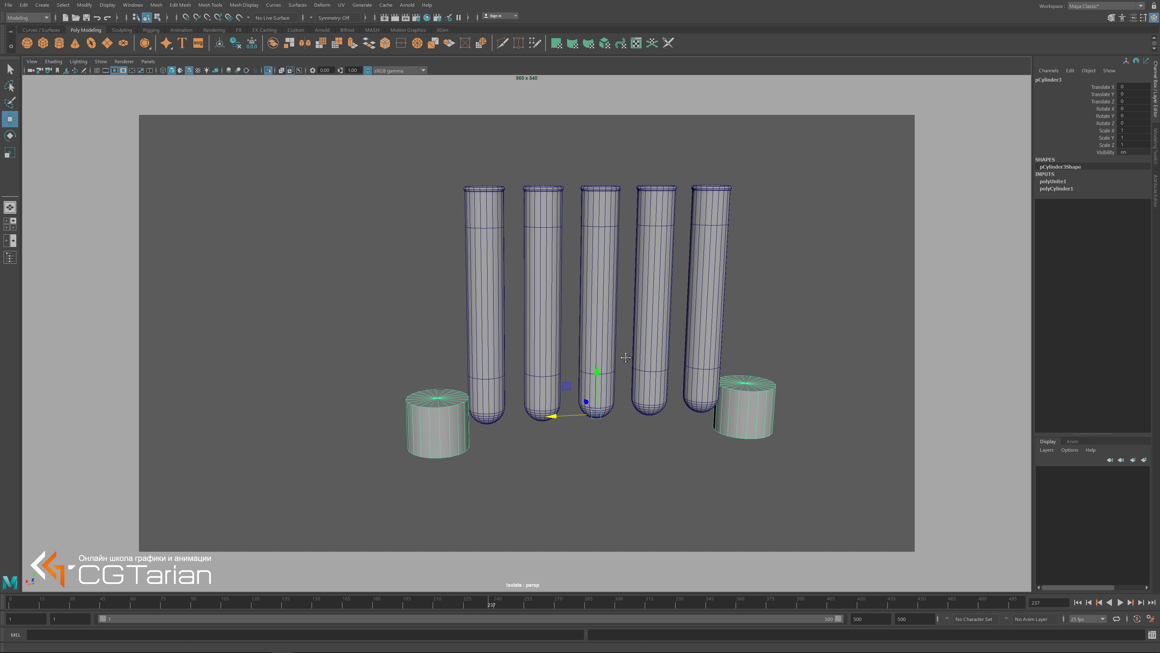
Switch to Face mode and marquee-select faces of the left cylinder.
{"action": "left_click_drag", "start_coordinate": [625, 357], "coordinate": [531, 364], "text": "alt"}
{"action": "left_click_drag", "start_coordinate": [414, 409], "coordinate": [421, 387], "text": "alt"}
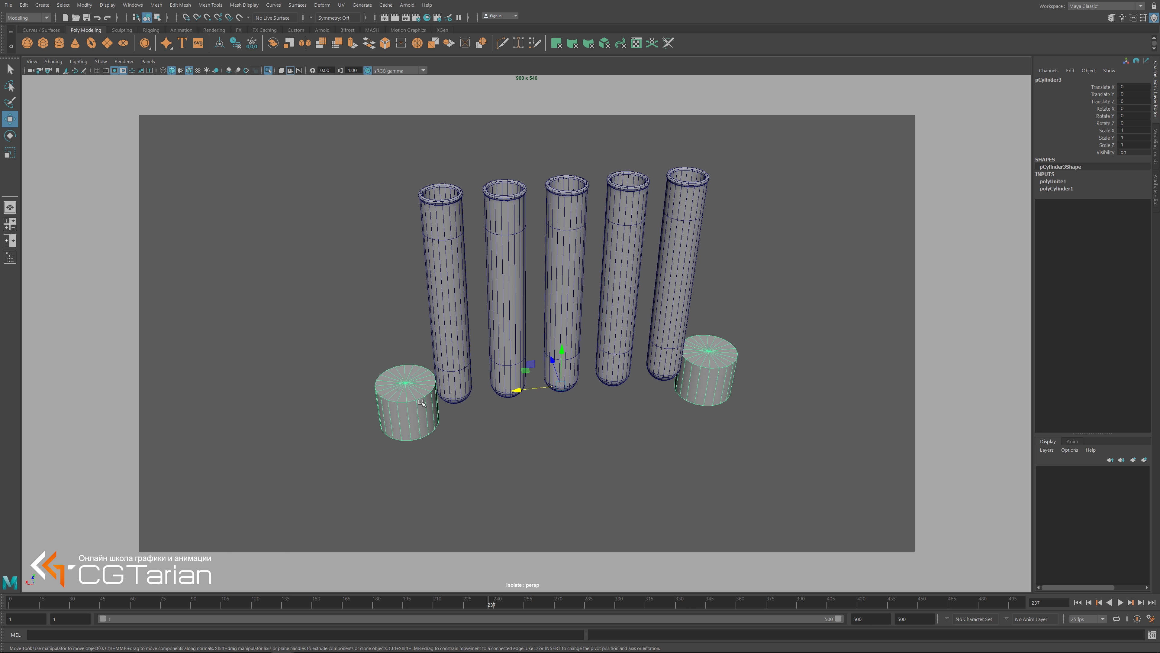
{"action": "right_click", "coordinate": [421, 387]}
{"action": "left_click", "coordinate": [420, 413]}
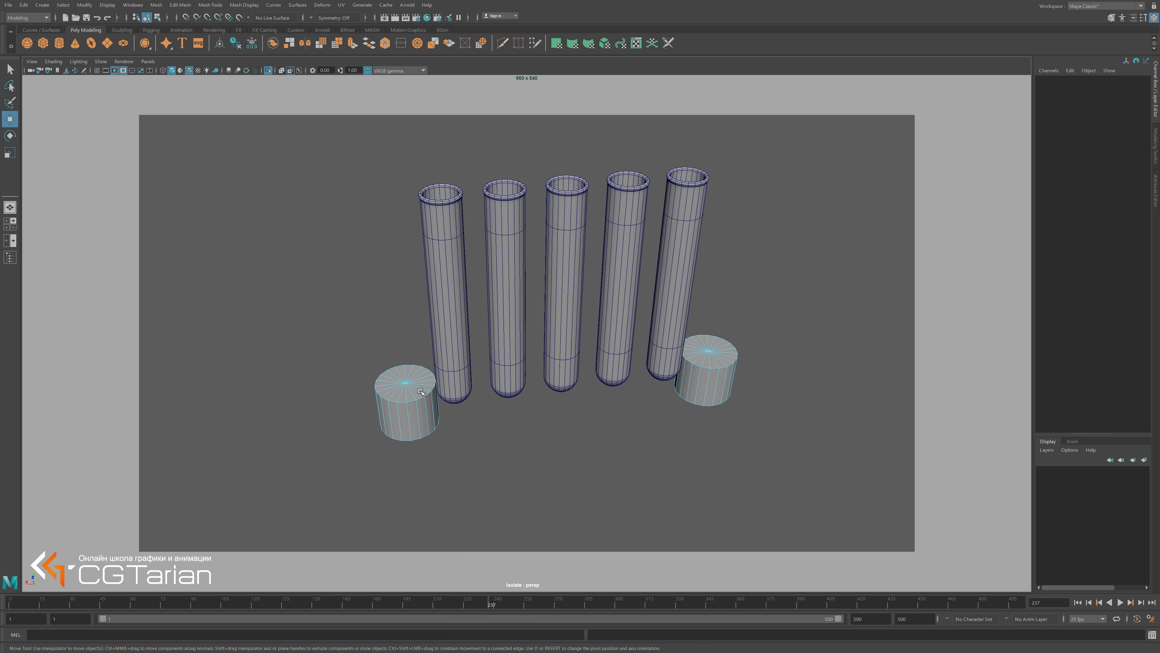
{"action": "left_click_drag", "start_coordinate": [448, 415], "coordinate": [452, 389], "text": "alt"}
{"action": "mouse_move", "coordinate": [480, 307]}
{"action": "left_mouse_down"}
{"action": "mouse_move", "coordinate": [417, 470]}
{"action": "mouse_move", "coordinate": [434, 461]}
{"action": "mouse_move", "coordinate": [469, 334]}
{"action": "mouse_move", "coordinate": [417, 480]}
{"action": "left_mouse_up"}
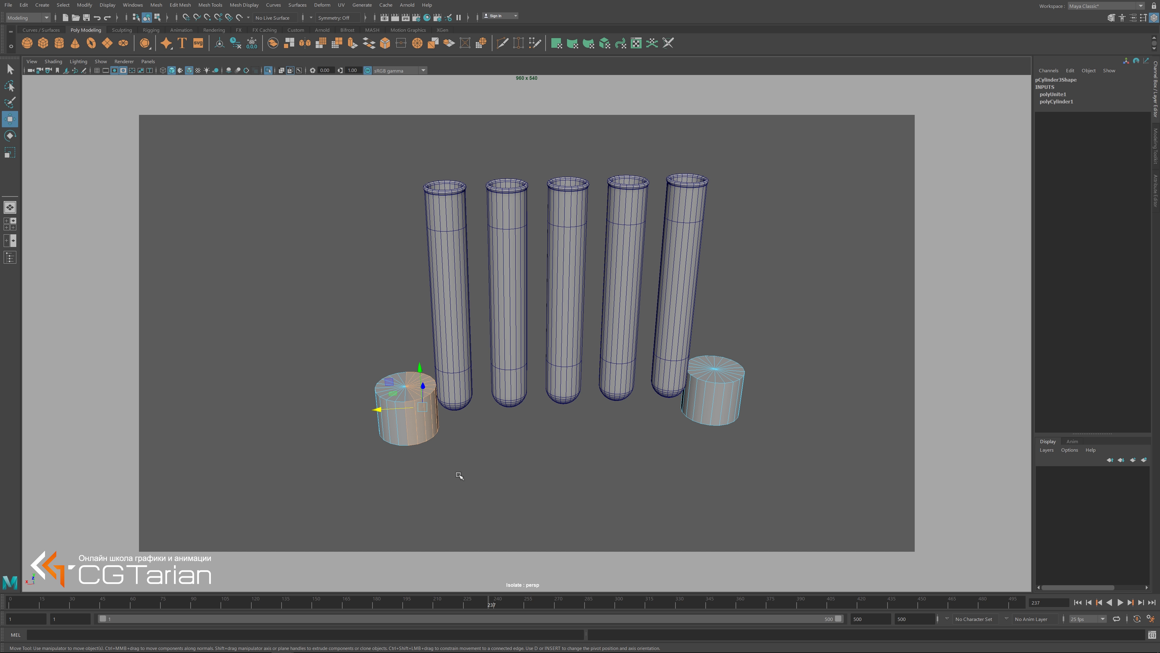
Delete half the faces of each end cylinder, leaving two half-cylinders.
{"action": "mouse_move", "coordinate": [466, 330]}
{"action": "left_mouse_down"}
{"action": "mouse_move", "coordinate": [414, 505]}
{"action": "mouse_move", "coordinate": [433, 507]}
{"action": "left_mouse_up"}
{"action": "key", "text": "Delete"}
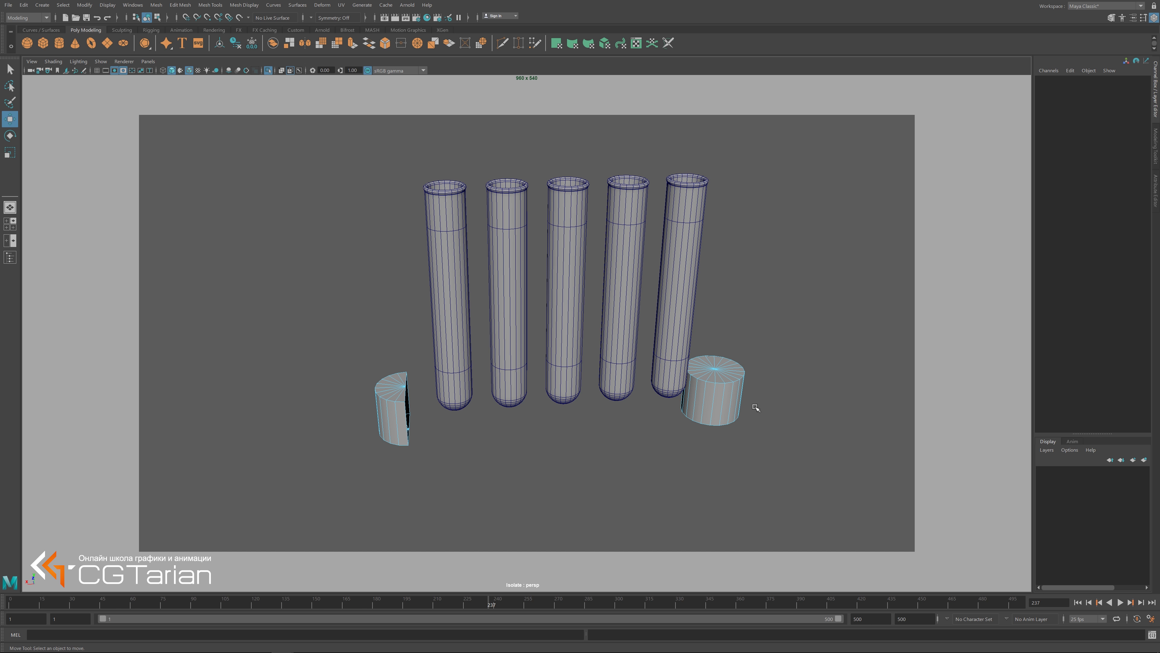
{"action": "middle_click_drag", "start_coordinate": [757, 408], "coordinate": [593, 439], "text": "alt"}
{"action": "left_click_drag", "start_coordinate": [593, 440], "coordinate": [579, 443], "text": "alt"}
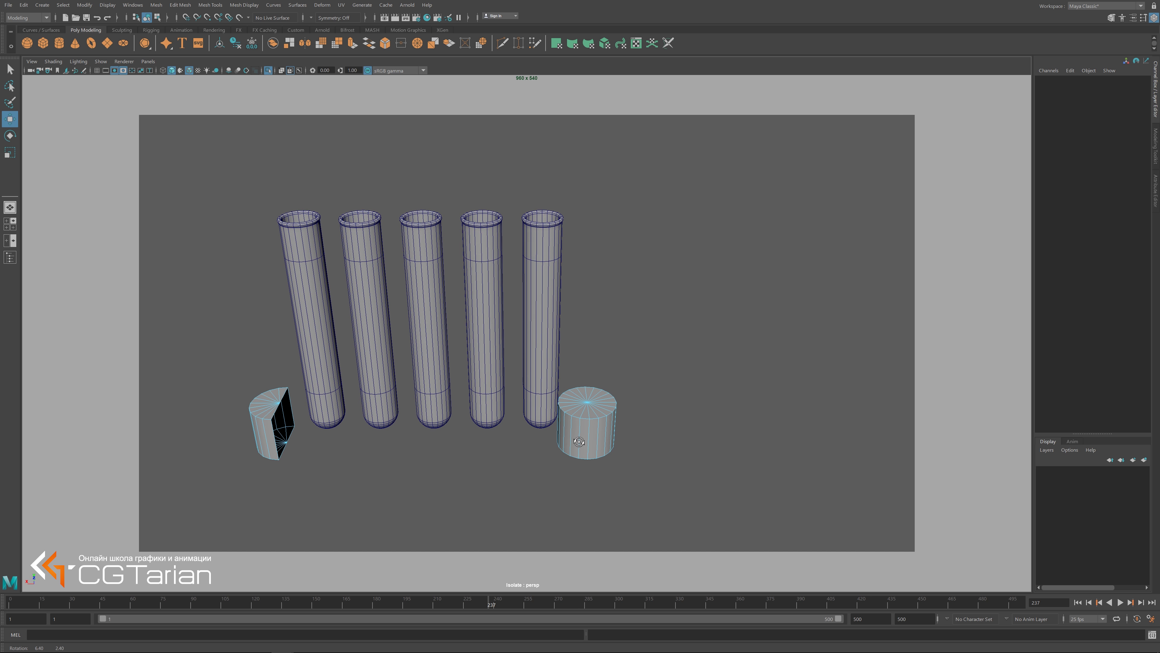
{"action": "left_click_drag", "start_coordinate": [525, 320], "coordinate": [585, 541]}
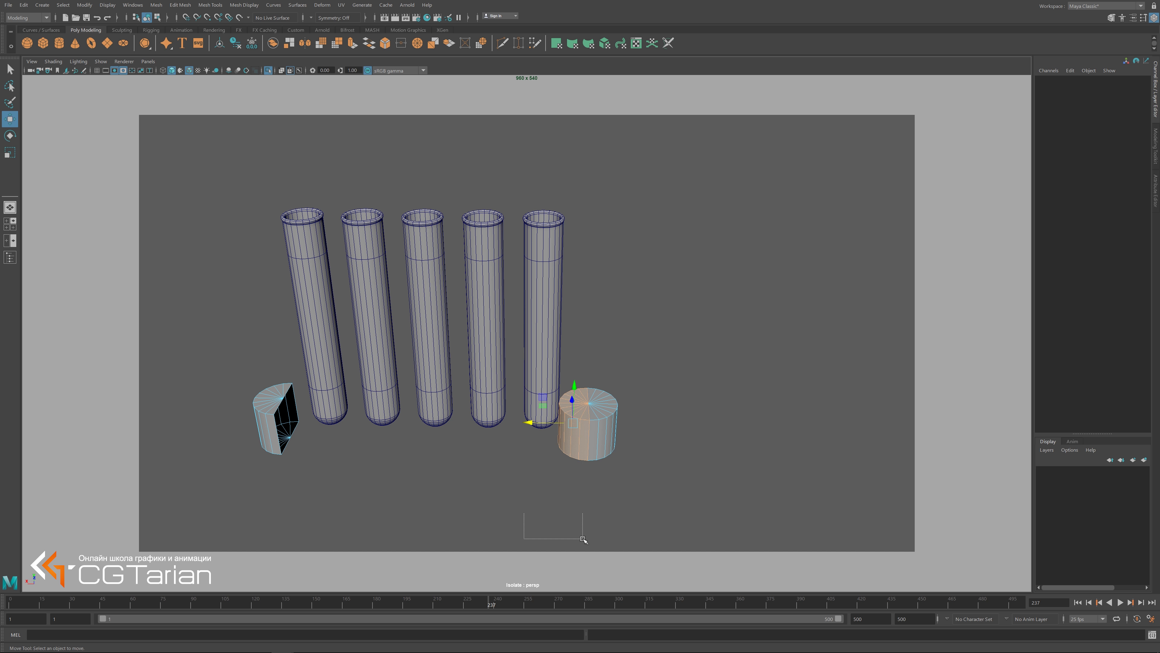
{"action": "key", "text": "Delete"}
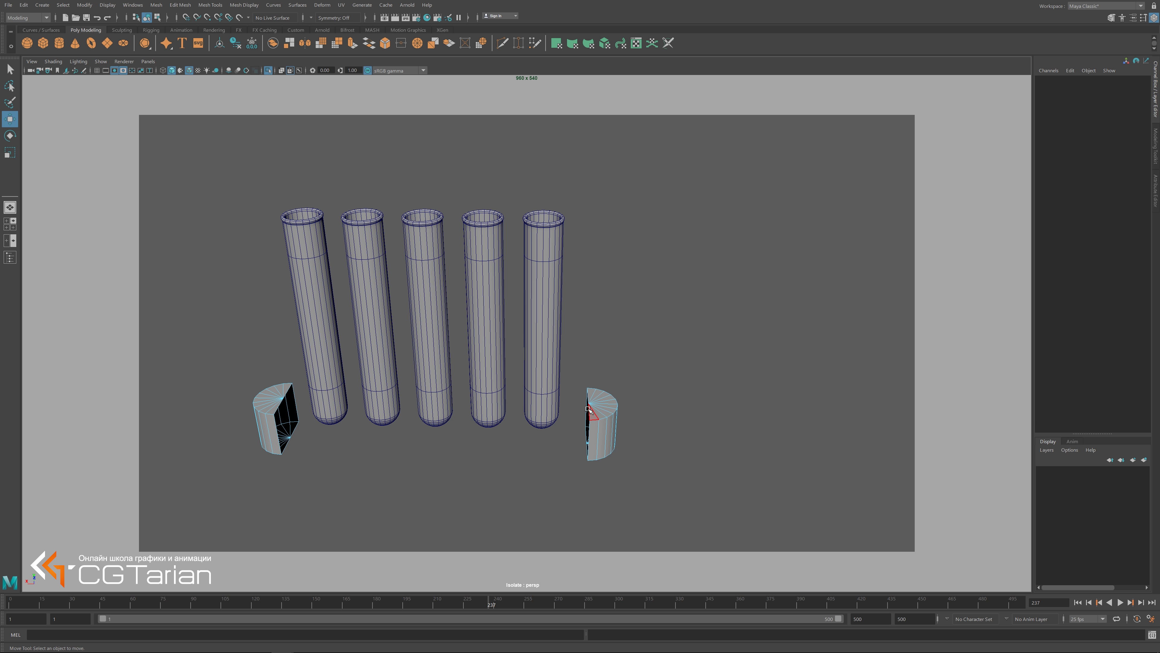
Bridge the two open edges into one bar and add divisions along it.
{"action": "right_click_drag", "start_coordinate": [593, 407], "coordinate": [592, 366]}
{"action": "left_click", "coordinate": [587, 392]}
{"action": "left_click", "coordinate": [296, 399], "text": "shift"}
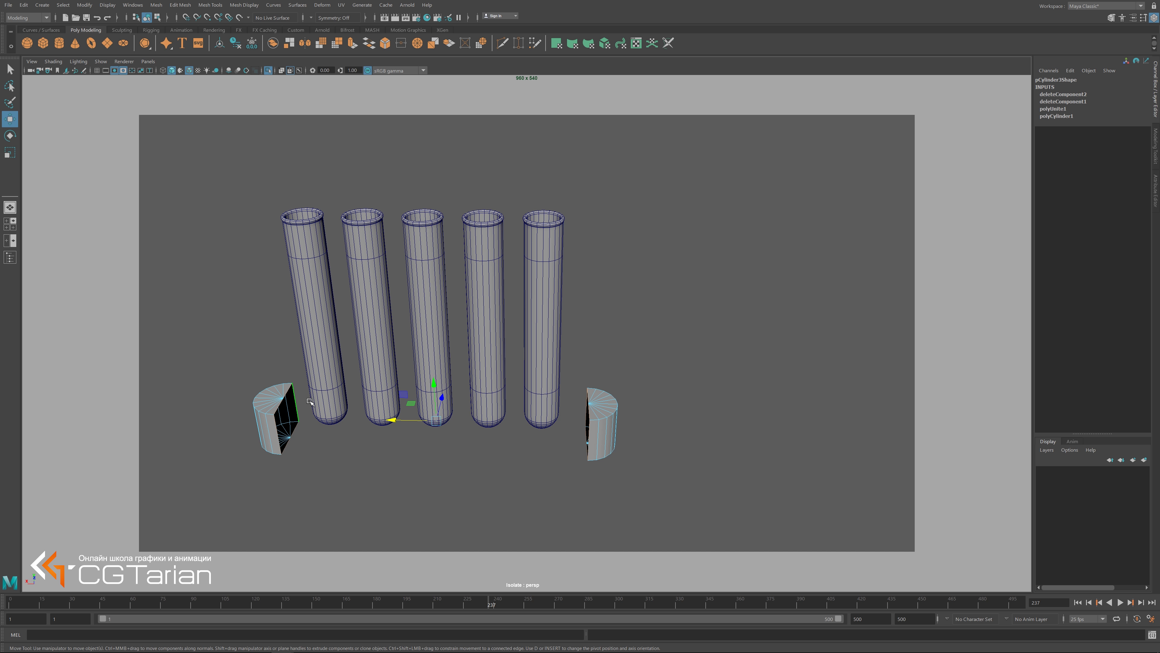
{"action": "right_click_drag", "start_coordinate": [296, 395], "coordinate": [297, 406], "text": "shift"}
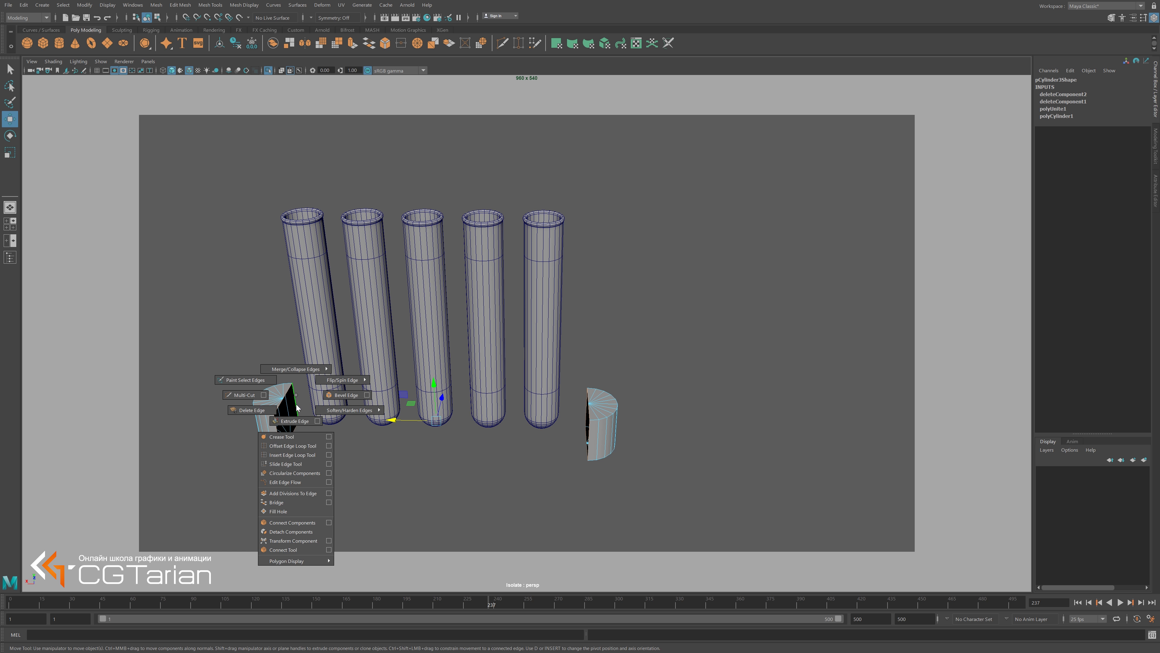
{"action": "left_click", "coordinate": [295, 504]}
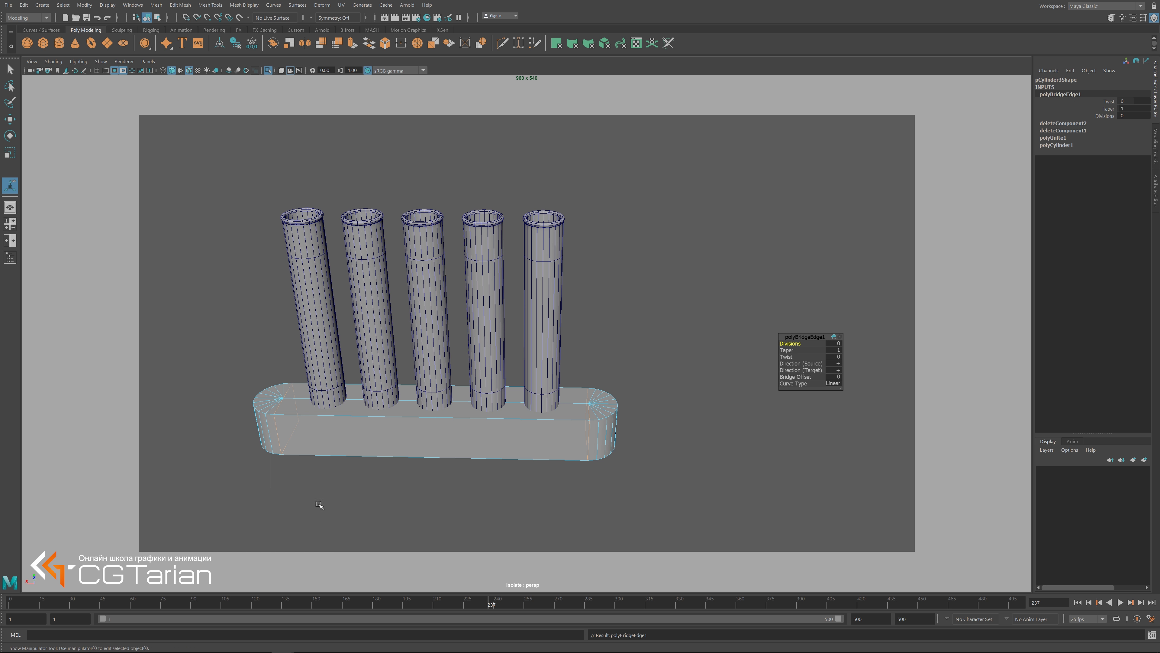
{"action": "left_click_drag", "start_coordinate": [790, 343], "coordinate": [819, 345]}
{"action": "mouse_move", "coordinate": [754, 339]}
{"action": "left_mouse_down", "text": "alt"}
{"action": "mouse_move", "coordinate": [635, 394]}
{"action": "mouse_move", "coordinate": [629, 415]}
{"action": "mouse_move", "coordinate": [748, 378]}
{"action": "left_mouse_up", "text": "alt"}
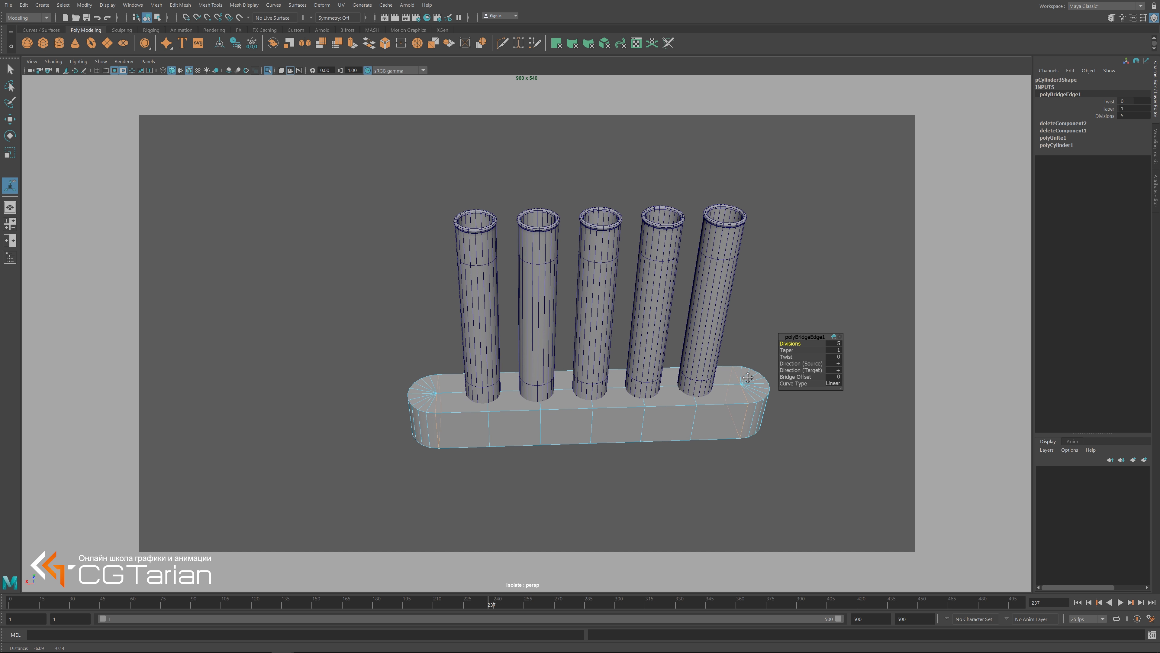
Lower the bridged base bar beneath the tubes.
{"action": "right_click_drag", "start_coordinate": [717, 402], "coordinate": [745, 380]}
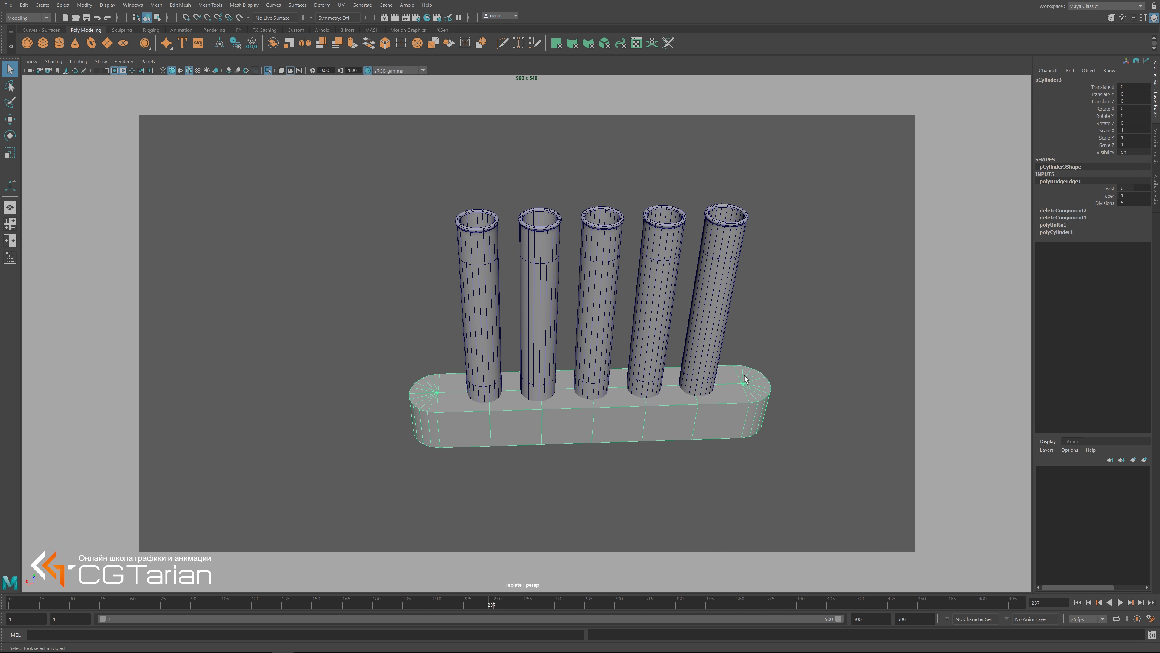
{"action": "left_click_drag", "start_coordinate": [649, 425], "coordinate": [650, 405], "text": "alt"}
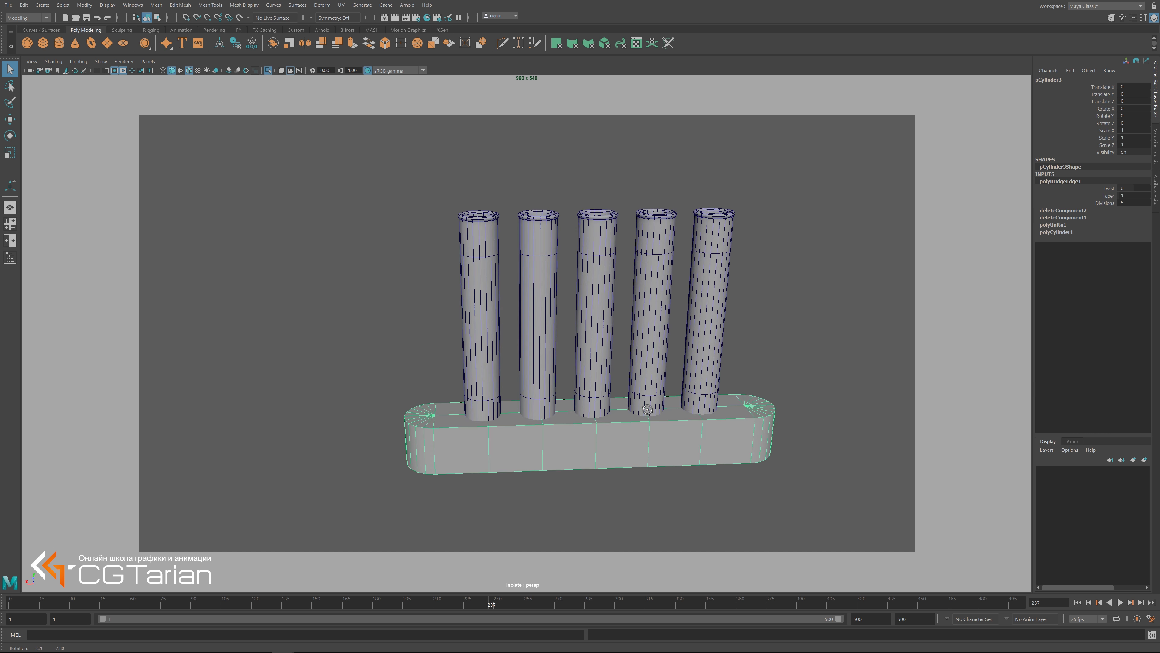
{"action": "key", "text": "w"}
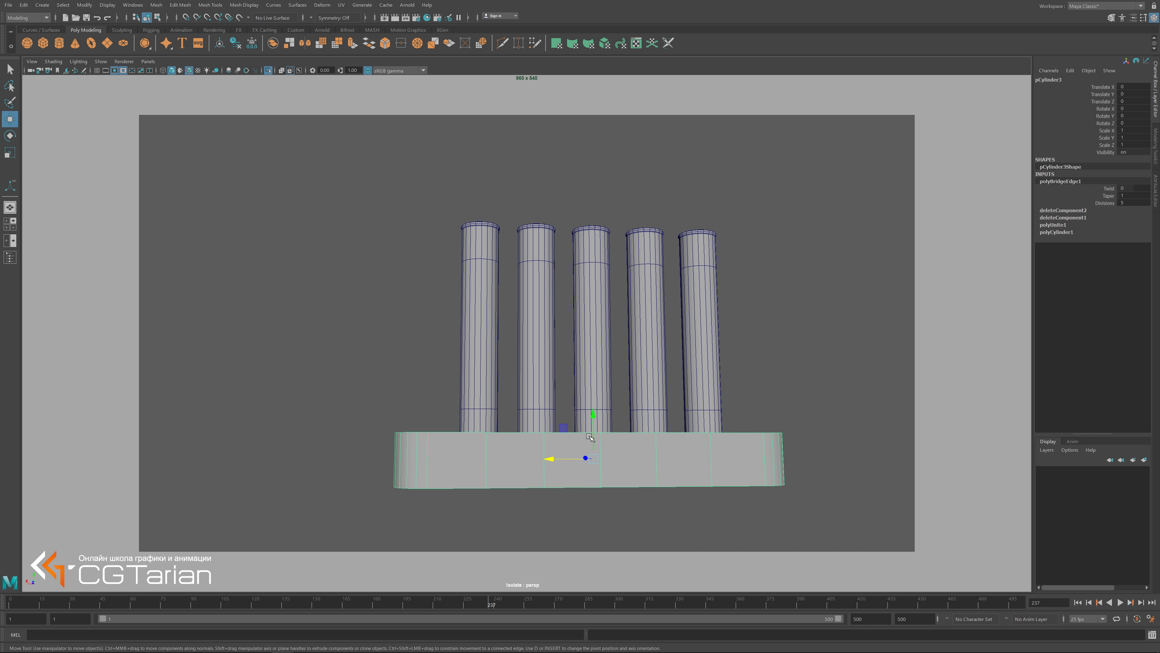
{"action": "mouse_move", "coordinate": [594, 414]}
{"action": "left_mouse_down"}
{"action": "mouse_move", "coordinate": [607, 440]}
{"action": "mouse_move", "coordinate": [596, 432]}
{"action": "left_mouse_up"}
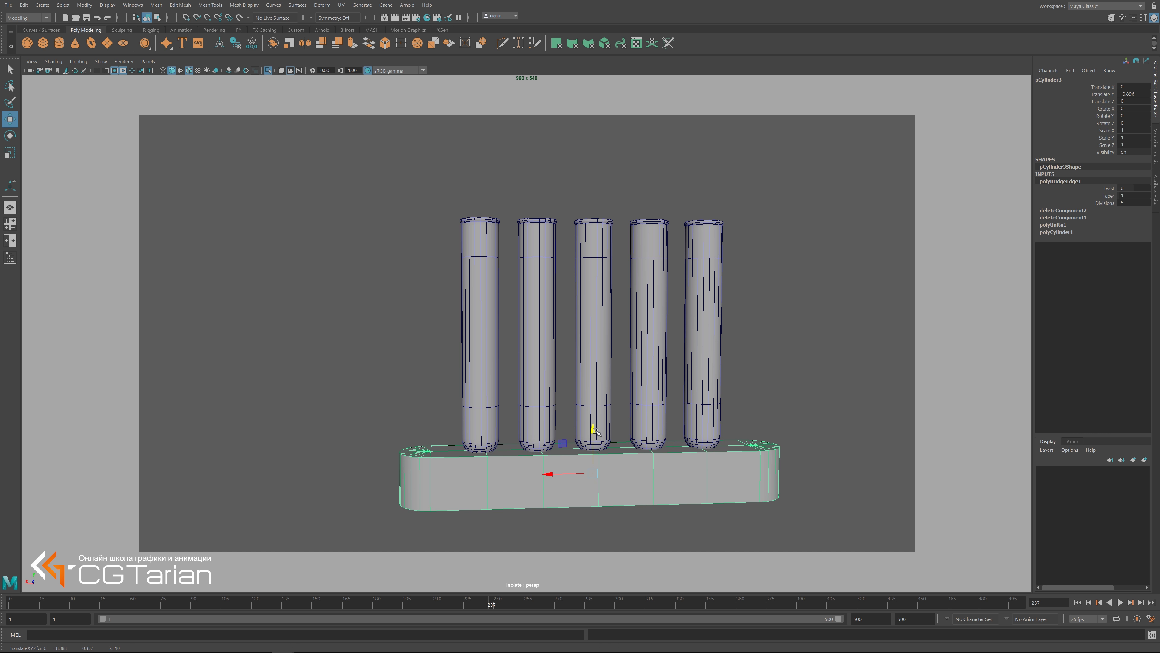
Raise the base's bottom vertices to make the bar thinner.
{"action": "left_click_drag", "start_coordinate": [650, 468], "coordinate": [645, 460], "text": "alt"}
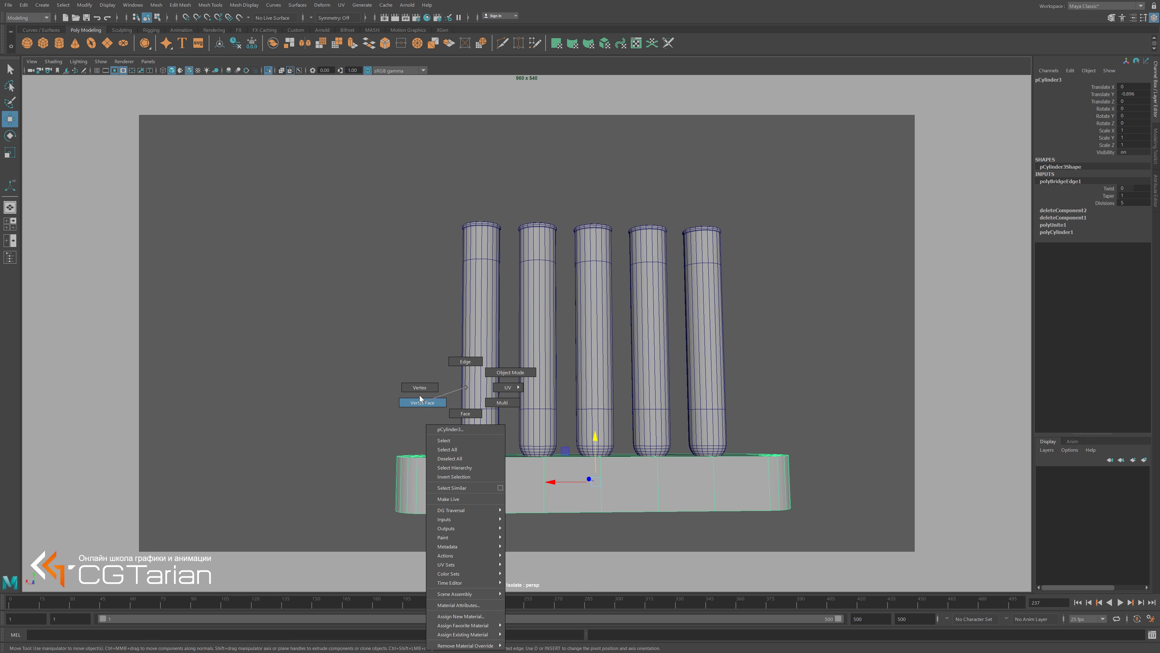
{"action": "right_click_drag", "start_coordinate": [461, 480], "coordinate": [426, 420]}
{"action": "middle_click_drag", "start_coordinate": [546, 480], "coordinate": [537, 425], "text": "alt"}
{"action": "left_click_drag", "start_coordinate": [274, 516], "coordinate": [842, 433]}
{"action": "mouse_move", "coordinate": [583, 414]}
{"action": "left_mouse_down"}
{"action": "mouse_move", "coordinate": [589, 378]}
{"action": "mouse_move", "coordinate": [550, 429]}
{"action": "mouse_move", "coordinate": [578, 434]}
{"action": "left_mouse_up"}
{"action": "right_click_drag", "start_coordinate": [578, 434], "coordinate": [637, 504], "text": "alt"}
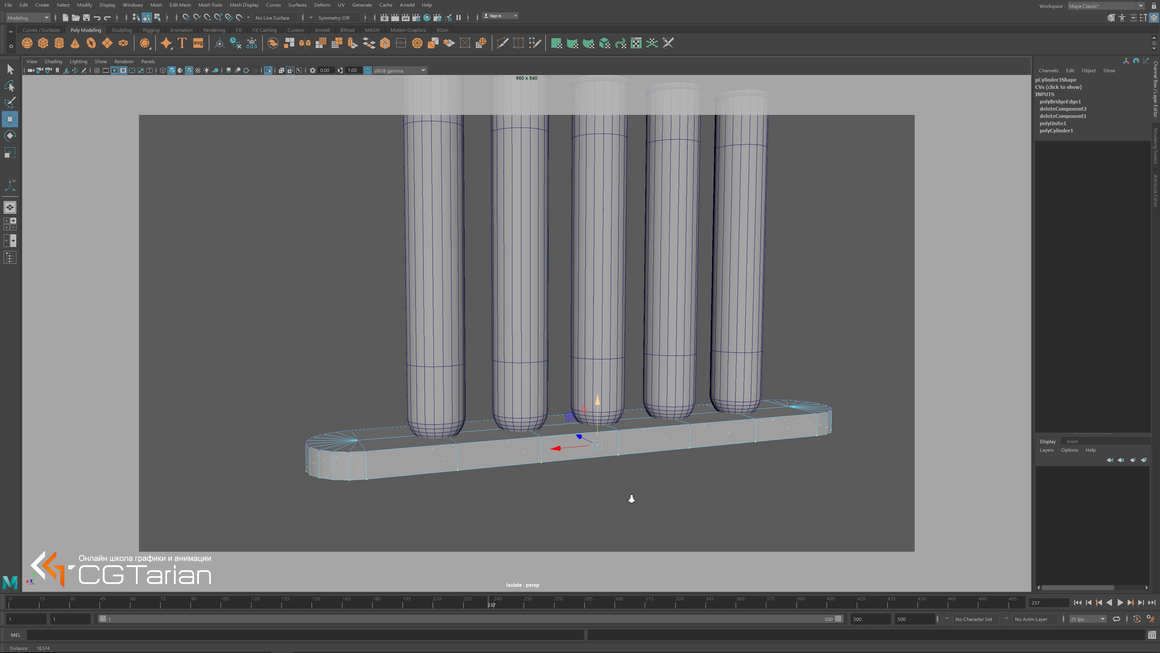
{"action": "left_click_drag", "start_coordinate": [632, 499], "coordinate": [411, 438], "text": "alt"}
{"action": "right_click_drag", "start_coordinate": [409, 437], "coordinate": [414, 364]}
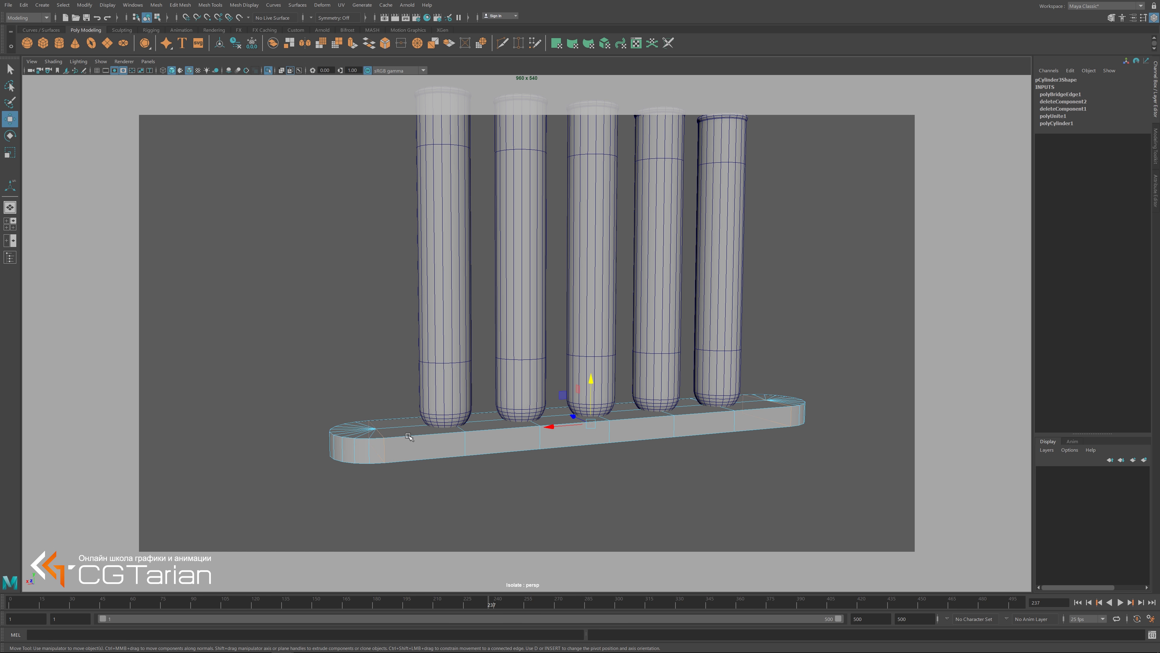
Bevel the base bar's top and bottom edge loops at fraction 0.2.
{"action": "double_click", "coordinate": [425, 434]}
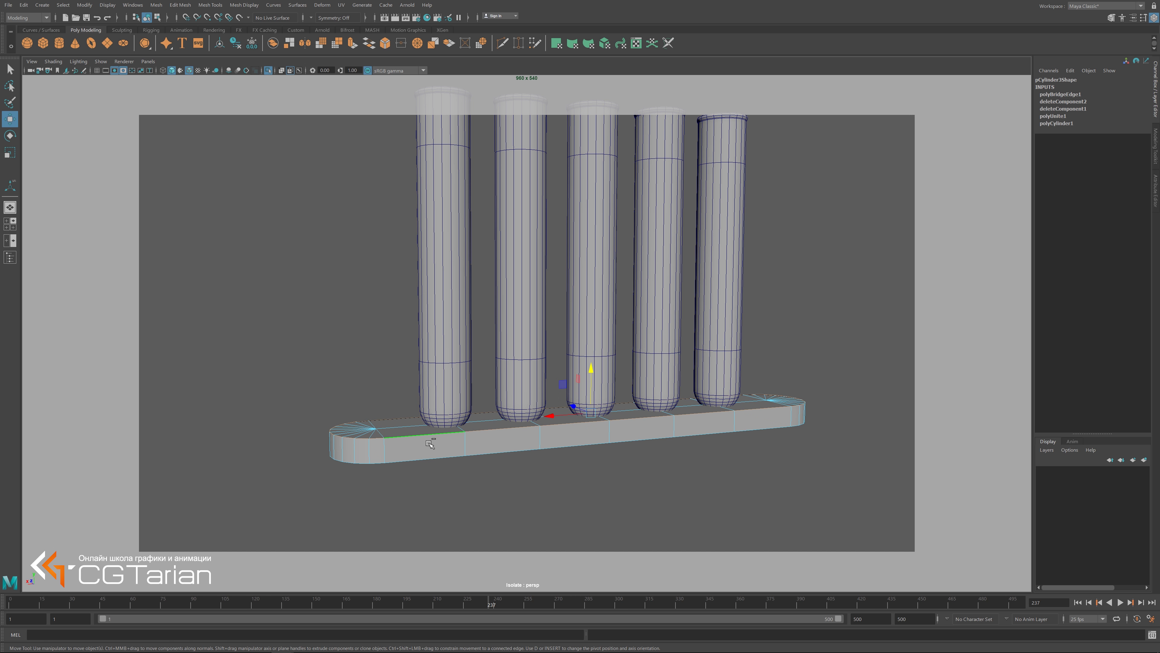
{"action": "double_click", "coordinate": [446, 458], "text": "shift"}
{"action": "right_click_drag", "start_coordinate": [617, 443], "coordinate": [655, 440], "text": "shift"}
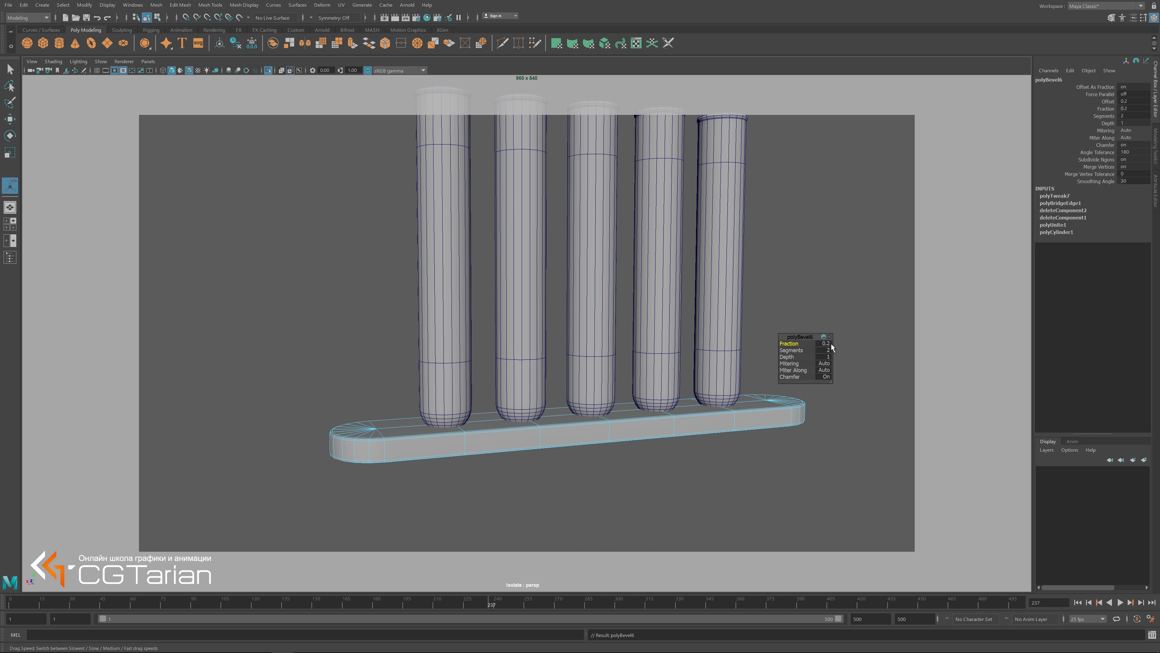
{"action": "left_click_drag", "start_coordinate": [777, 440], "coordinate": [707, 440], "text": "alt"}
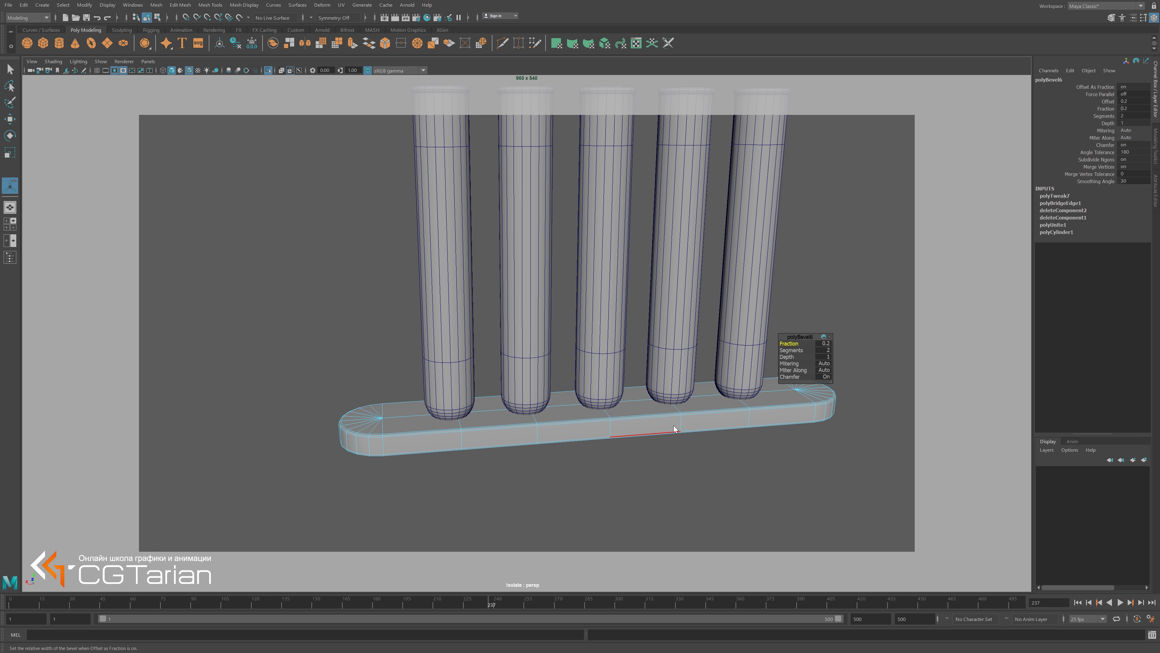
{"action": "right_click_drag", "start_coordinate": [673, 429], "coordinate": [700, 412]}
{"action": "mouse_move", "coordinate": [746, 451]}
{"action": "left_mouse_down", "text": "alt"}
{"action": "mouse_move", "coordinate": [688, 451]}
{"action": "mouse_move", "coordinate": [694, 440]}
{"action": "mouse_move", "coordinate": [712, 482]}
{"action": "left_mouse_up", "text": "alt"}
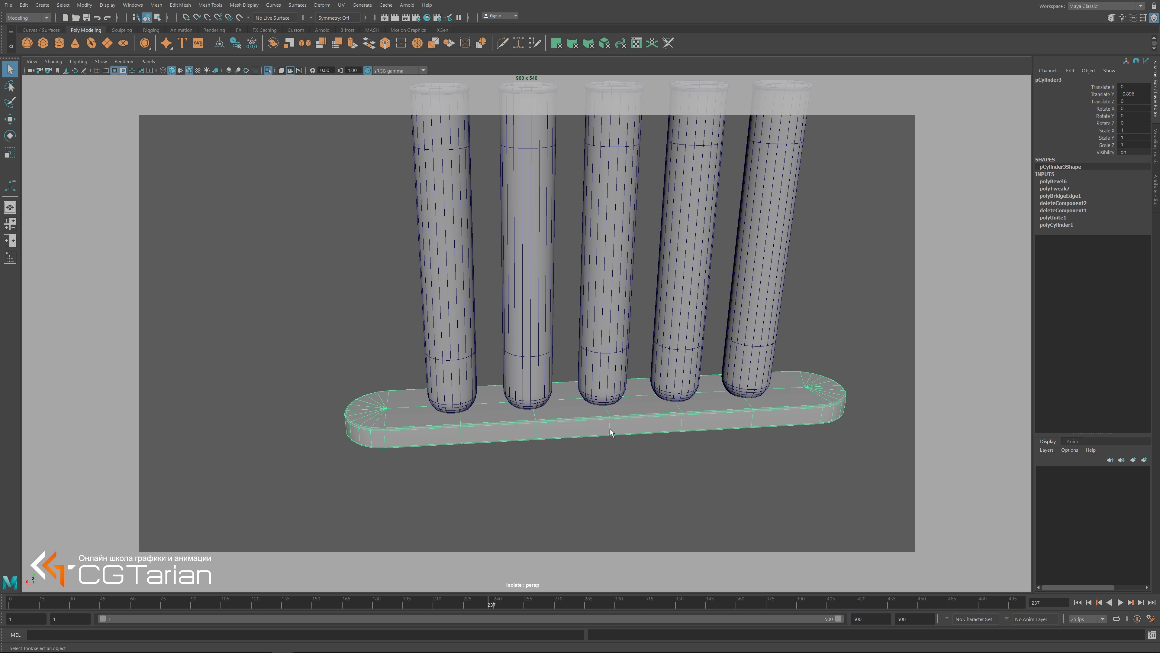
{"action": "scroll", "coordinate": [594, 447], "scroll_direction": "up", "scroll_amount": 2}
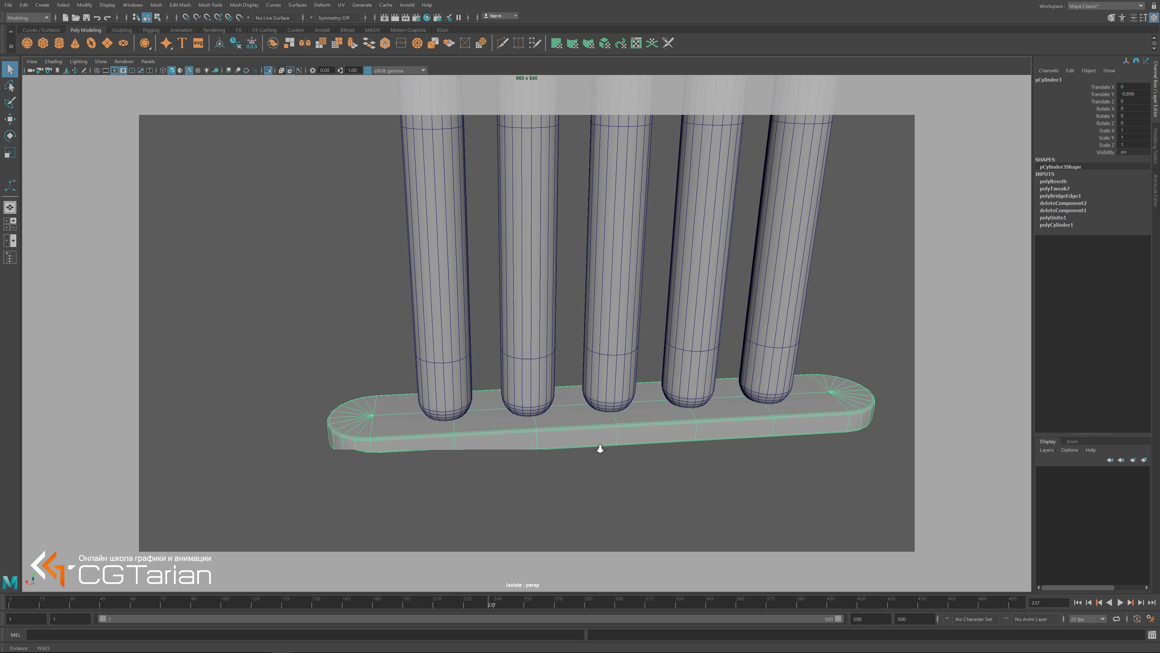
{"action": "scroll", "coordinate": [594, 447], "scroll_direction": "up", "scroll_amount": 1}
{"action": "scroll", "coordinate": [592, 449], "scroll_direction": "up", "scroll_amount": 1}
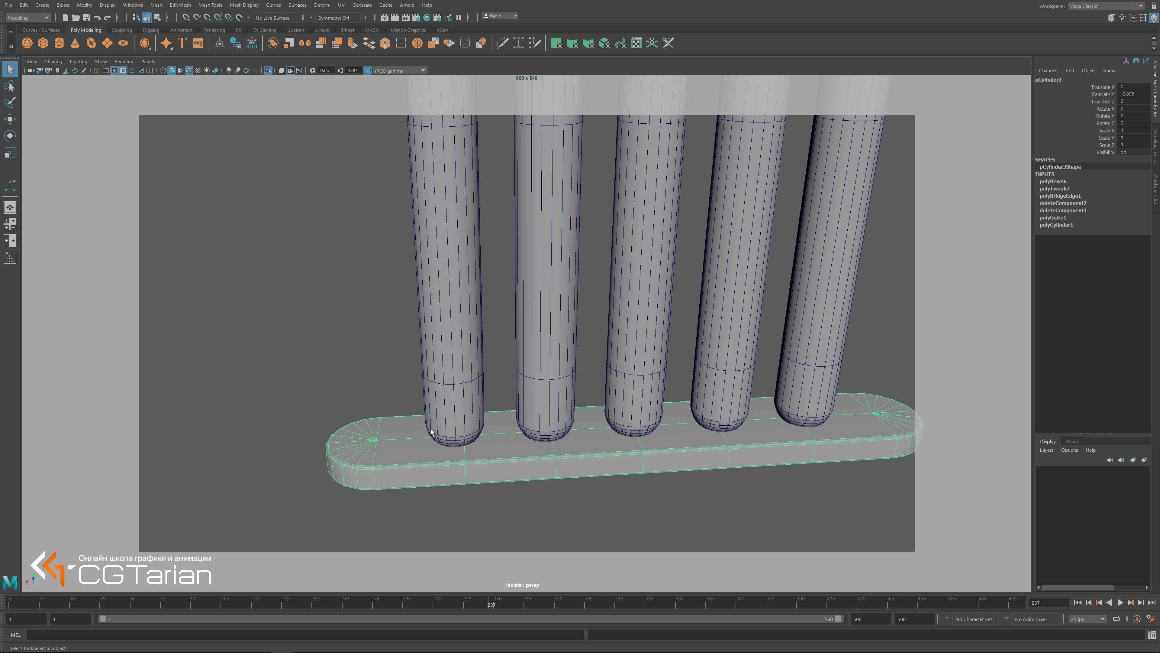
{"action": "left_click_drag", "start_coordinate": [601, 482], "coordinate": [135, 170], "text": "alt"}
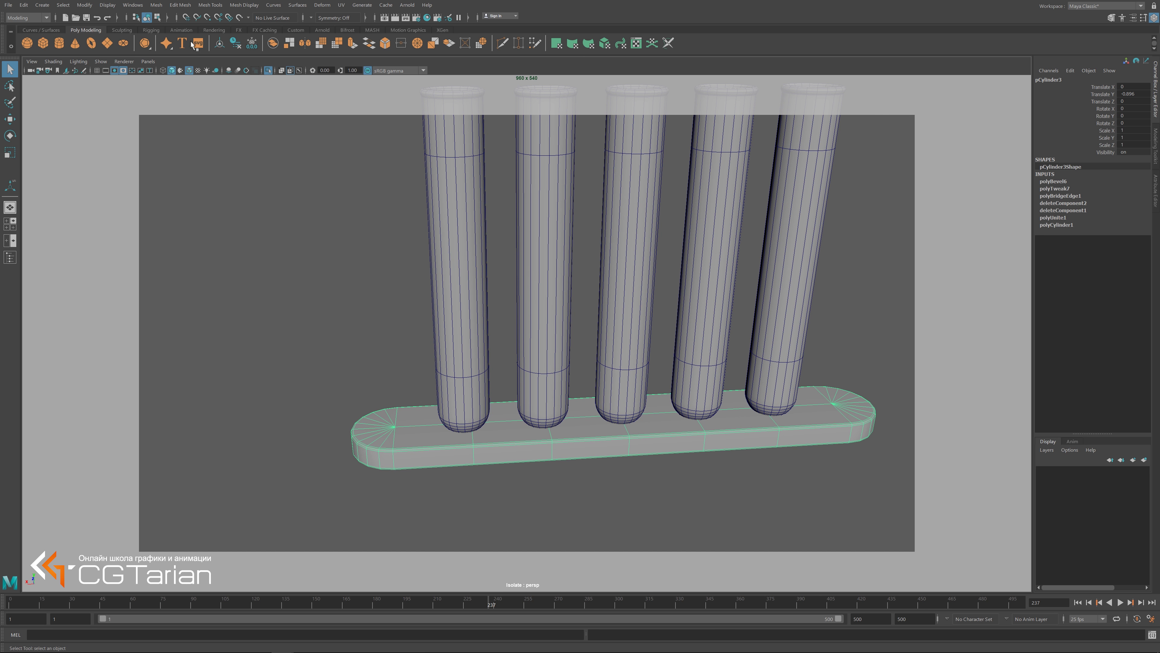
Apply Mesh > Smooth with 2 divisions to the base bar, then reselect it.
{"action": "left_click", "coordinate": [156, 4]}
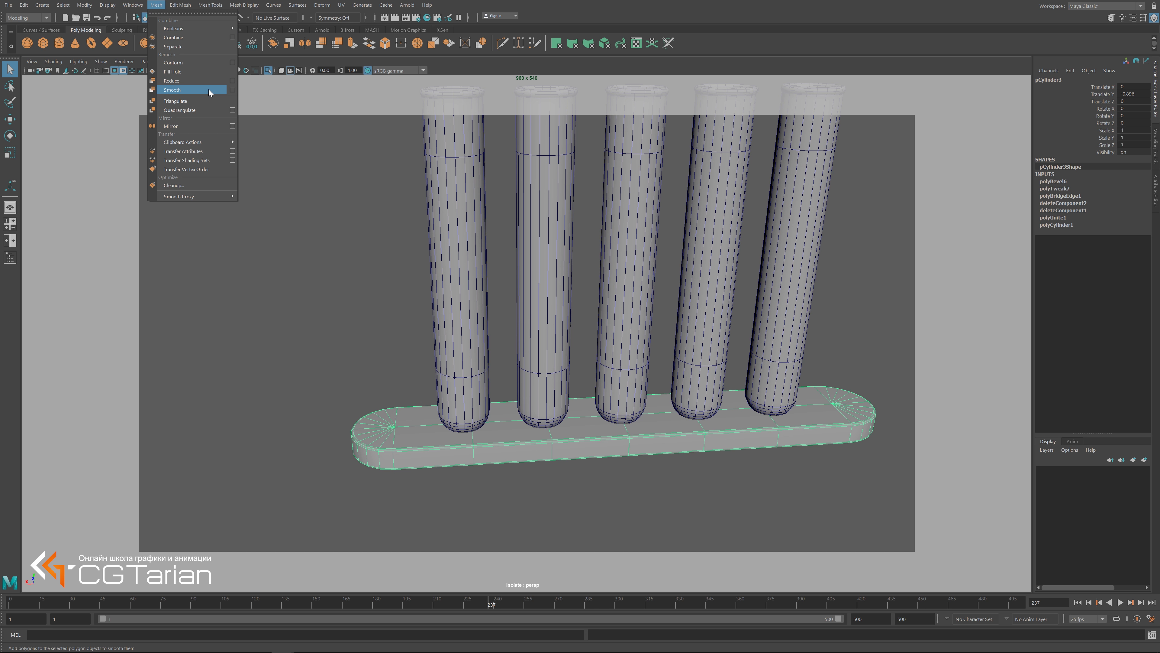
{"action": "left_click", "coordinate": [232, 90]}
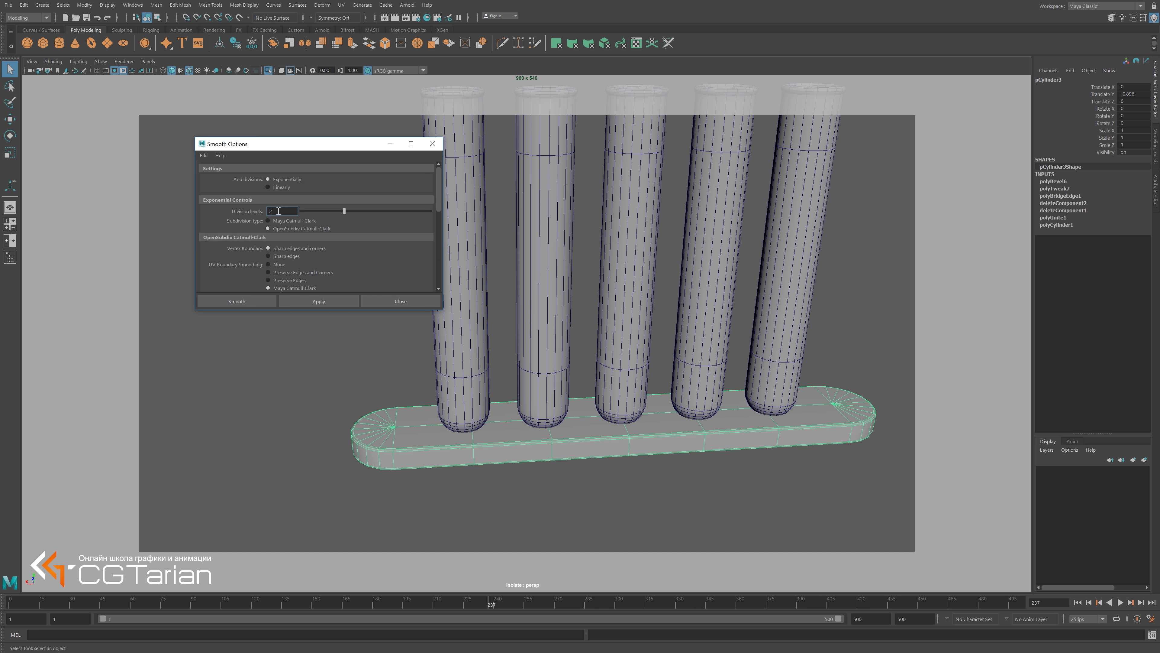
{"action": "left_click", "coordinate": [255, 301]}
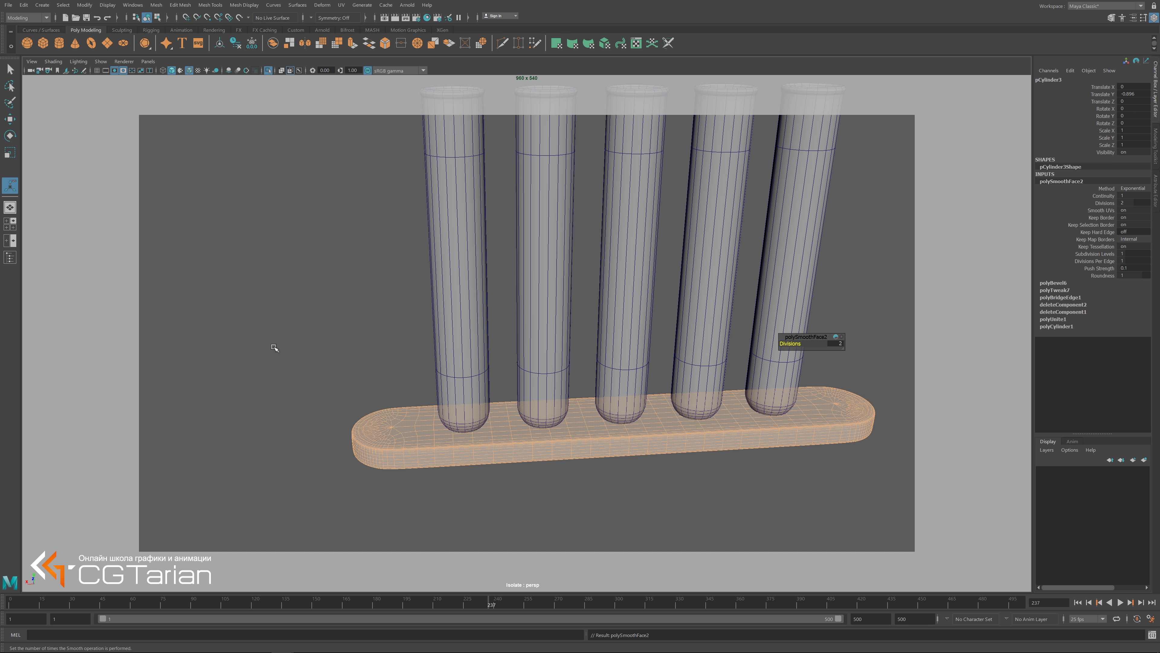
{"action": "right_click_drag", "start_coordinate": [409, 441], "coordinate": [427, 387]}
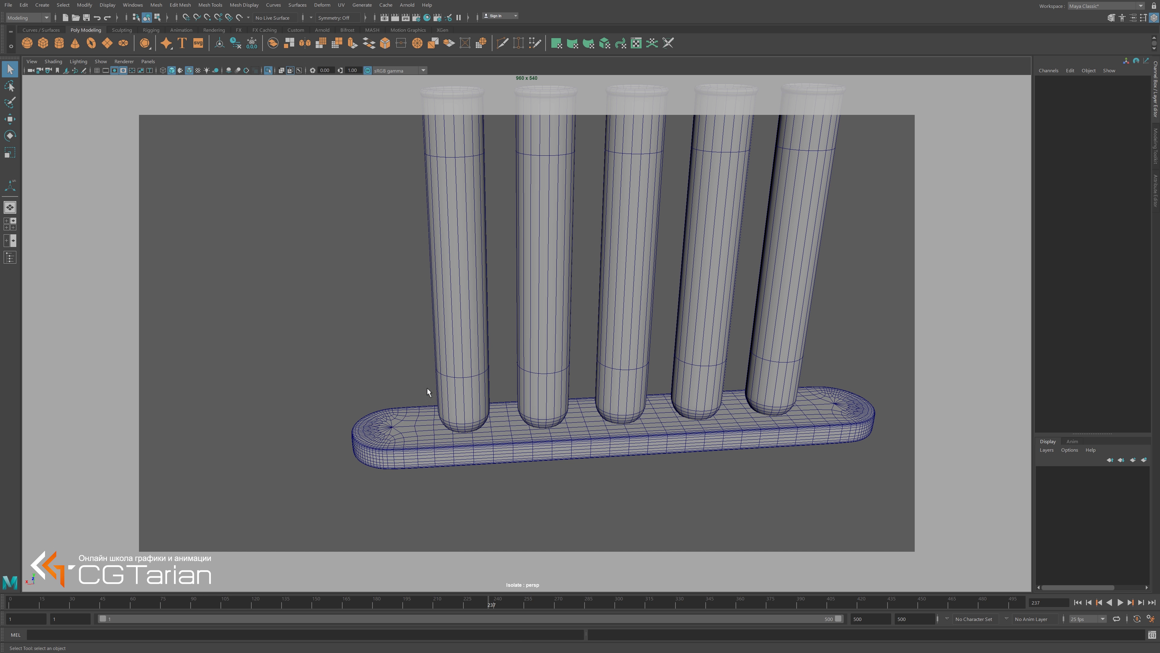
{"action": "left_click", "coordinate": [416, 414]}
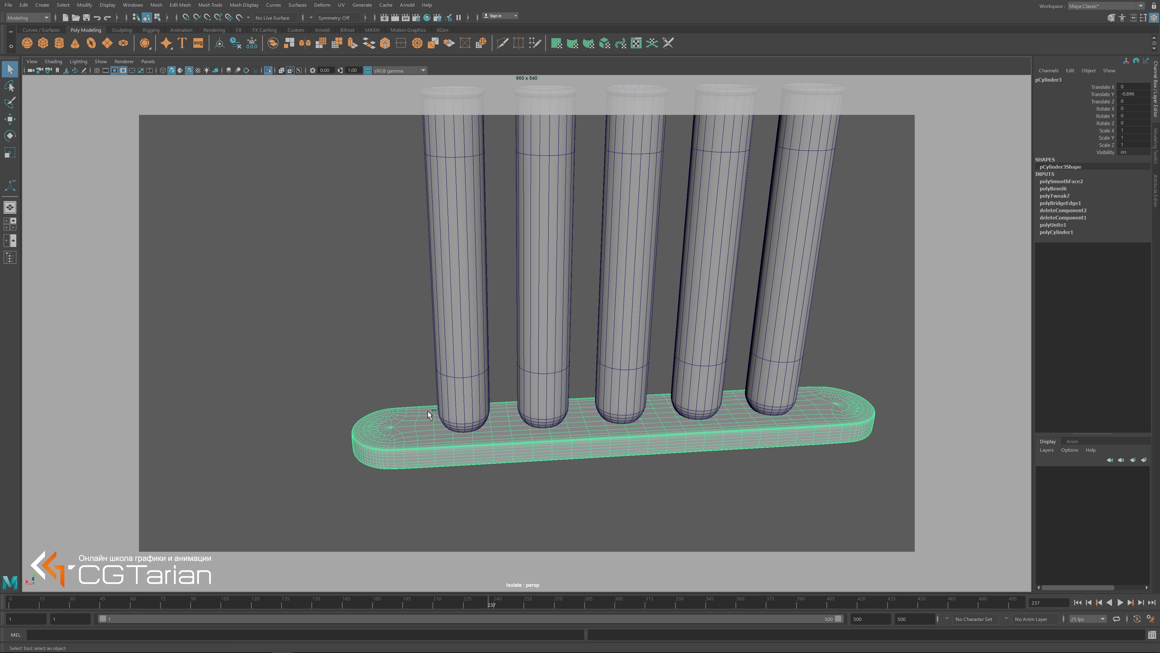
Duplicate the base bar and raise the copy up the tubes.
{"action": "key", "text": "ctrl+d"}
{"action": "key", "text": "w"}
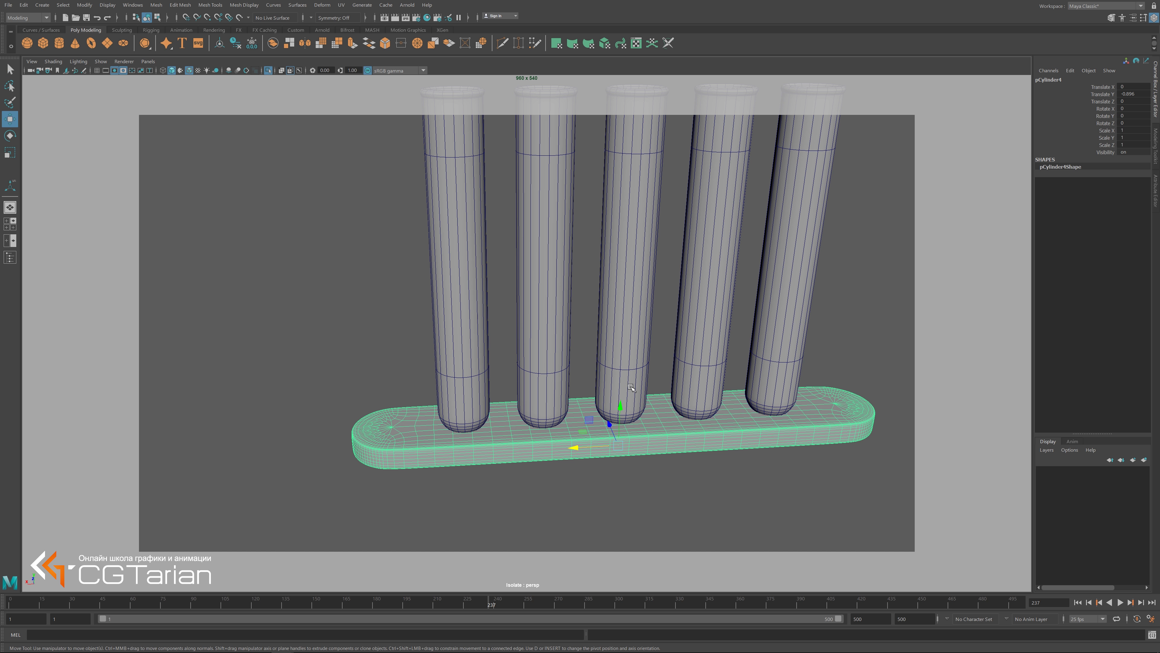
{"action": "left_click_drag", "start_coordinate": [624, 422], "coordinate": [623, 353]}
{"action": "left_click_drag", "start_coordinate": [571, 426], "coordinate": [575, 429], "text": "alt"}
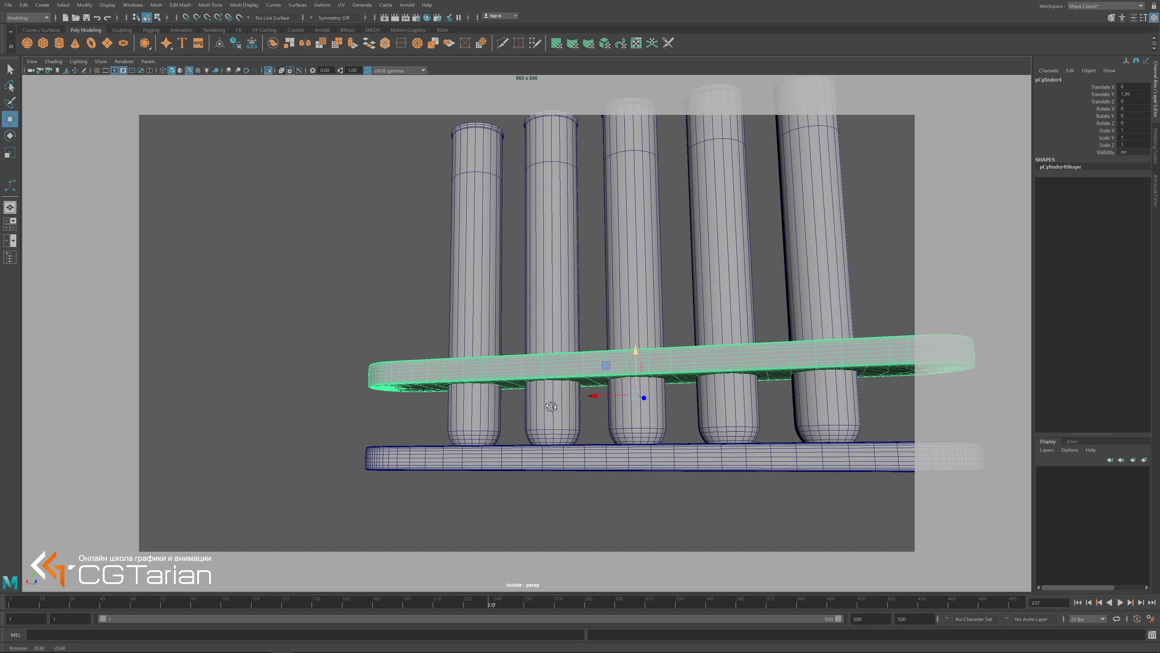
Select the lower bar, switch to the custom shelf set and delete the duplicate Hist button.
{"action": "left_click", "coordinate": [575, 428]}
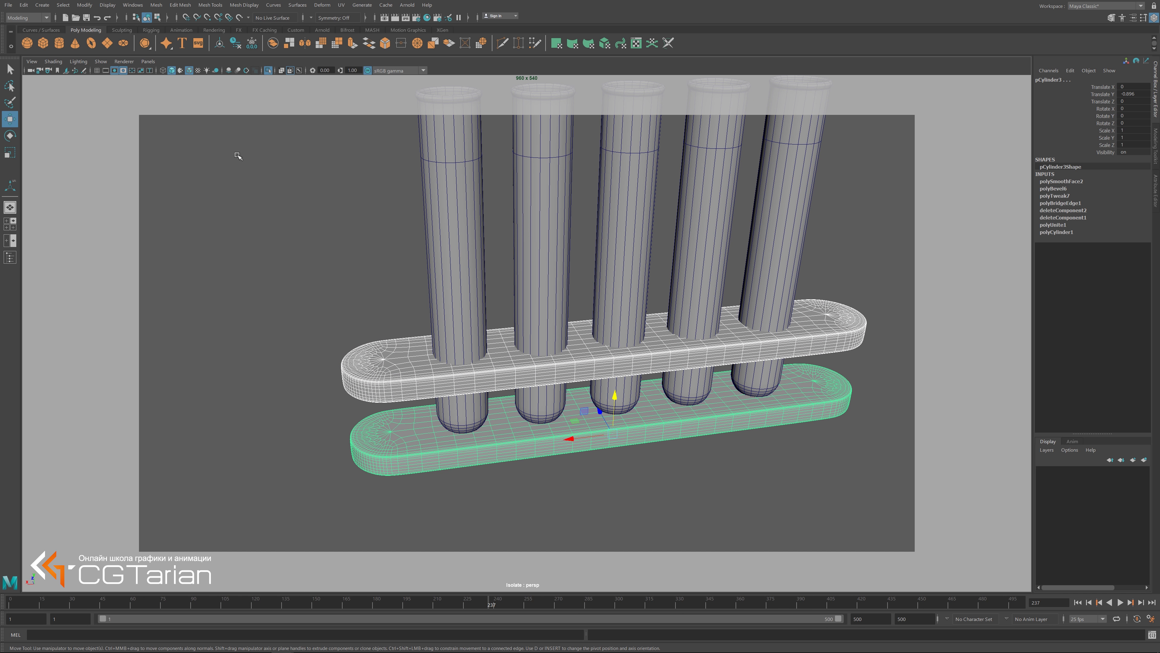
{"action": "left_click", "coordinate": [23, 5]}
{"action": "mouse_move", "coordinate": [55, 111]}
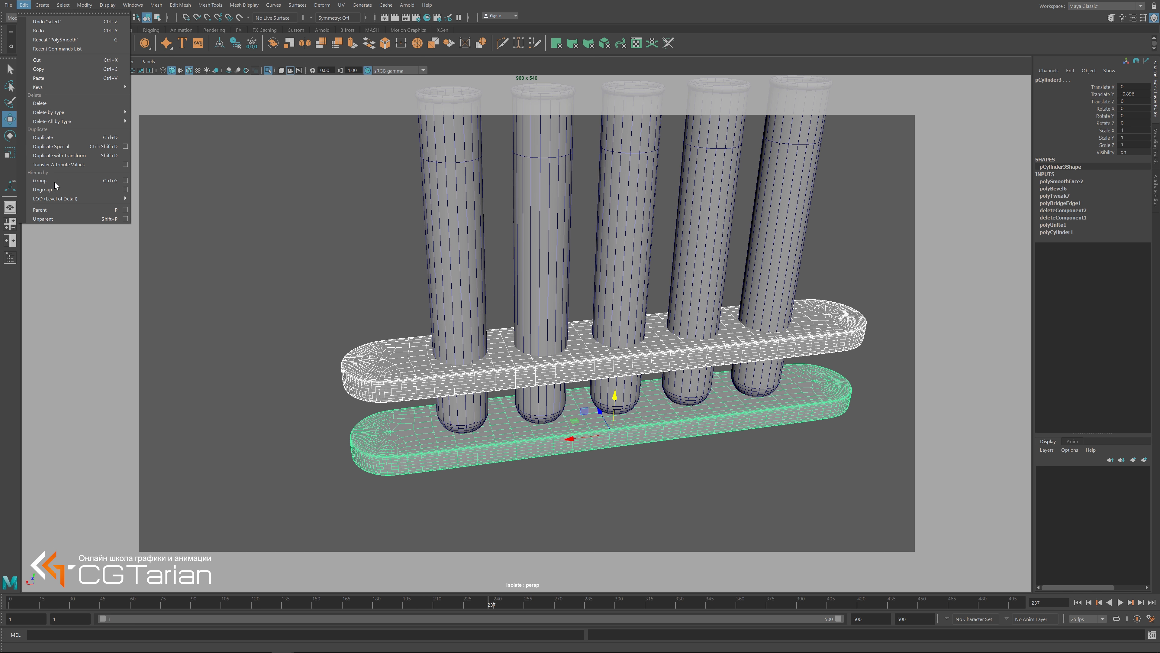
{"action": "left_click", "coordinate": [297, 31]}
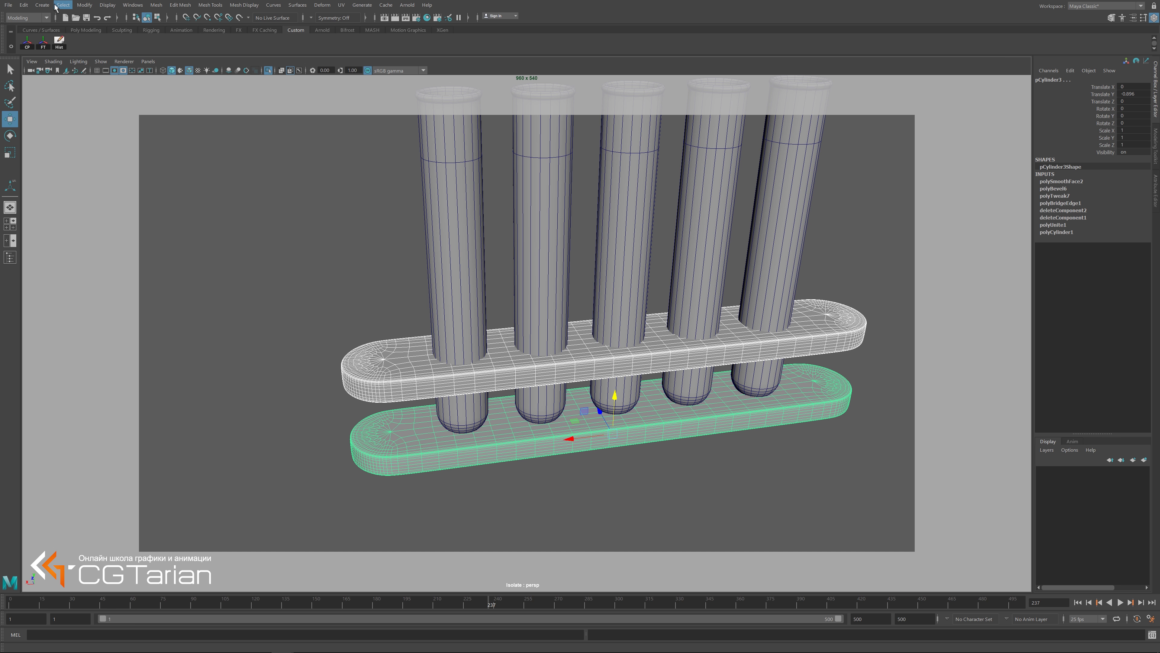
{"action": "left_click", "coordinate": [23, 6]}
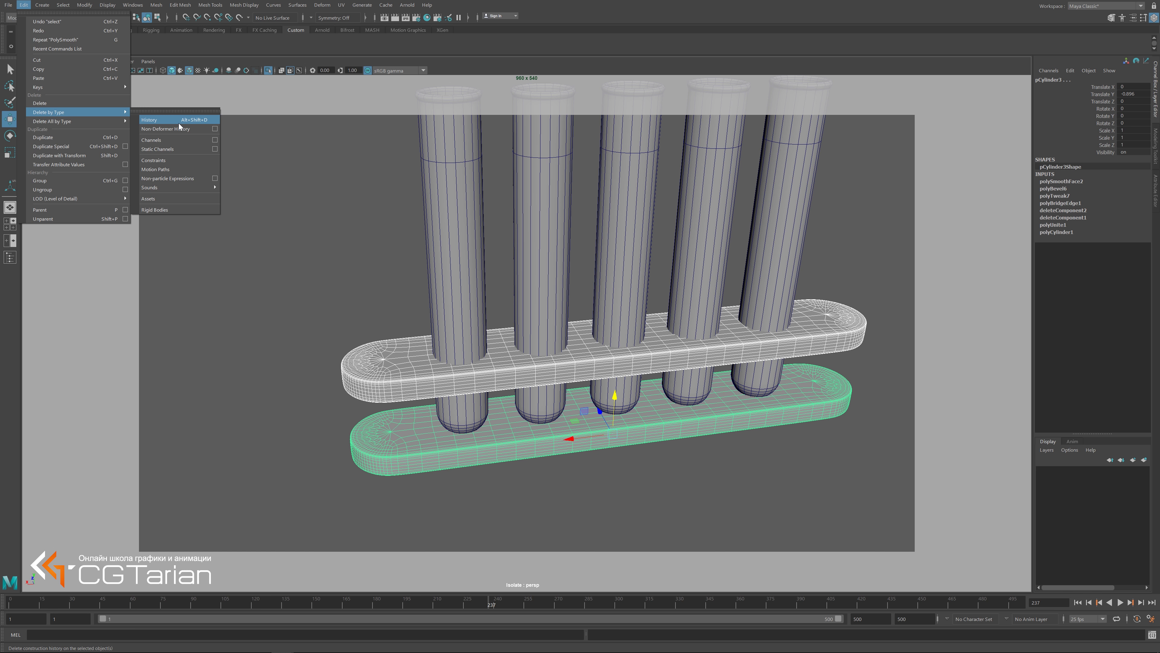
{"action": "key", "text": "Escape"}
{"action": "key", "text": "Escape"}
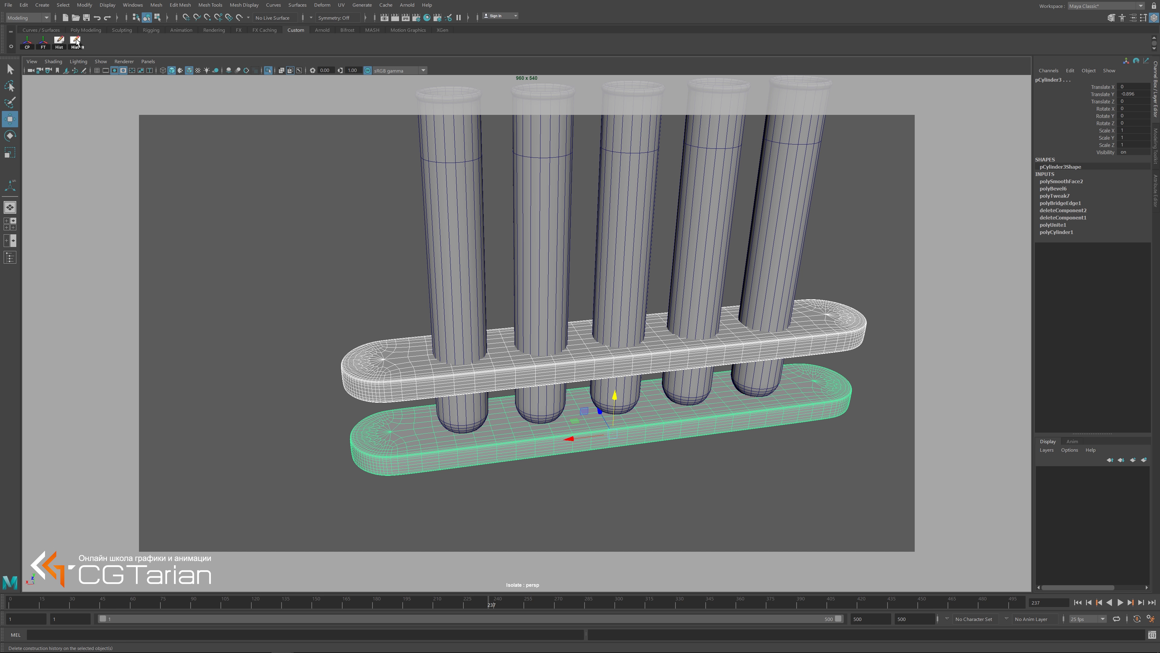
{"action": "right_click", "coordinate": [76, 44]}
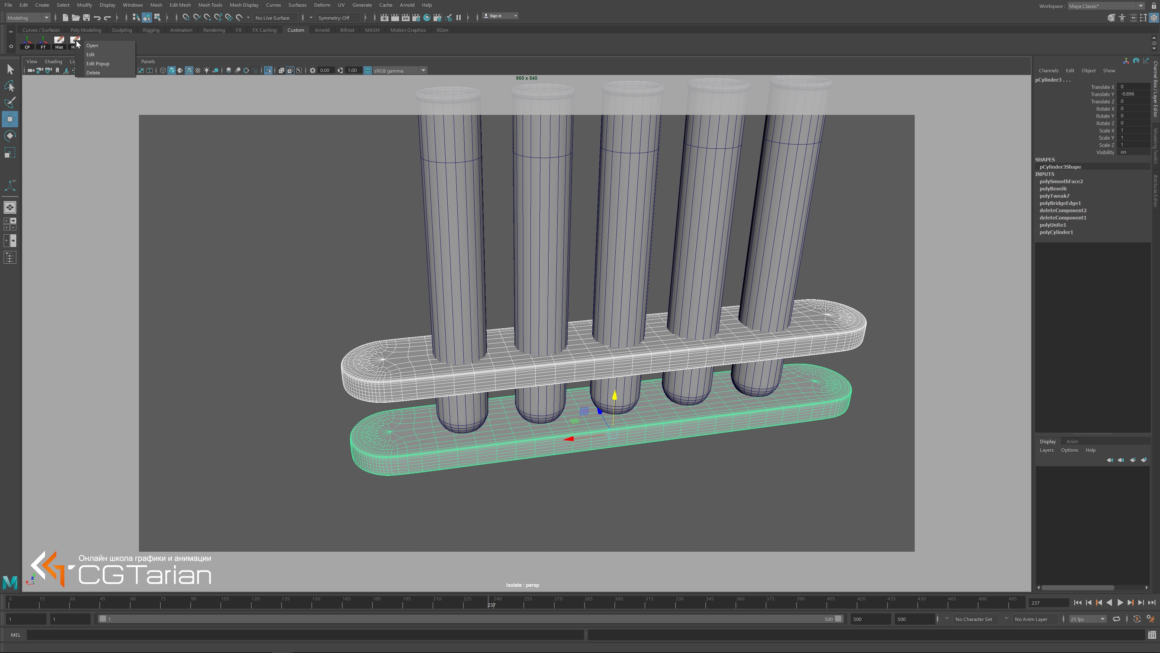
{"action": "left_click", "coordinate": [94, 72]}
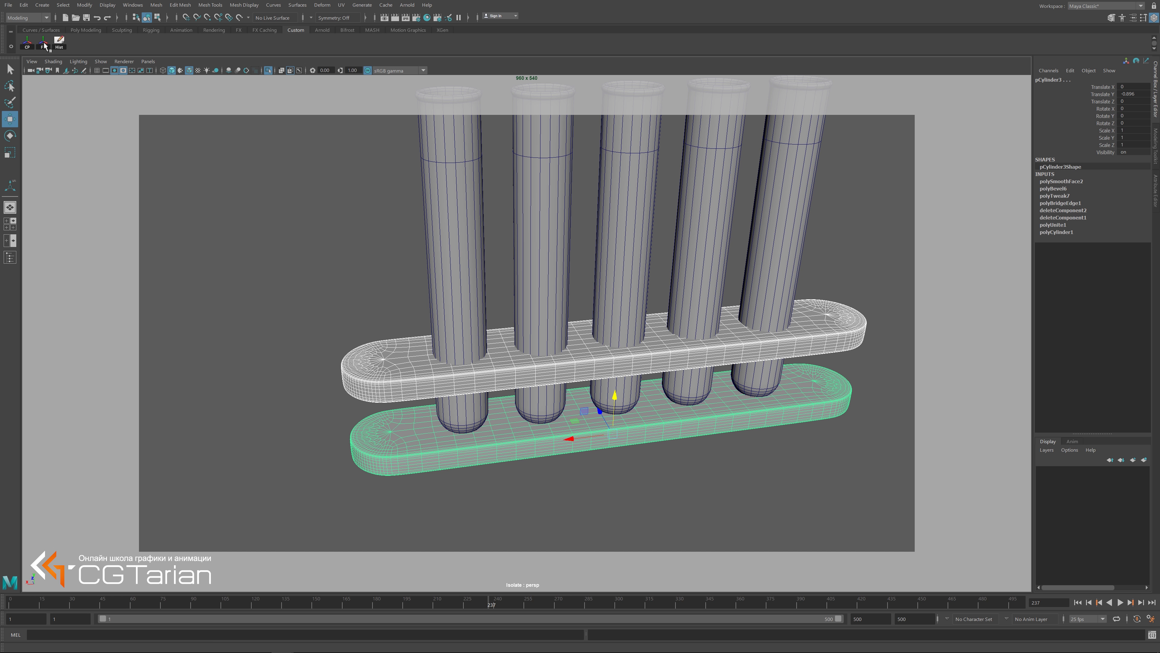
Delete the lower rack bar's construction history with the Hist shelf button.
{"action": "left_click", "coordinate": [85, 4]}
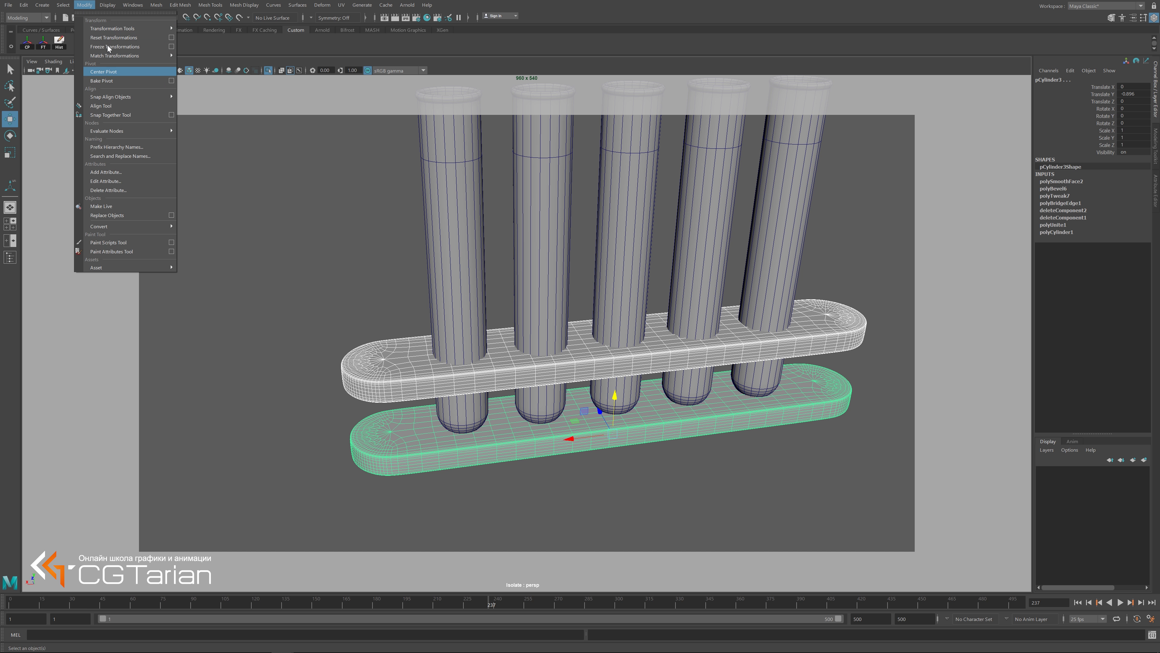
{"action": "left_click", "coordinate": [225, 41]}
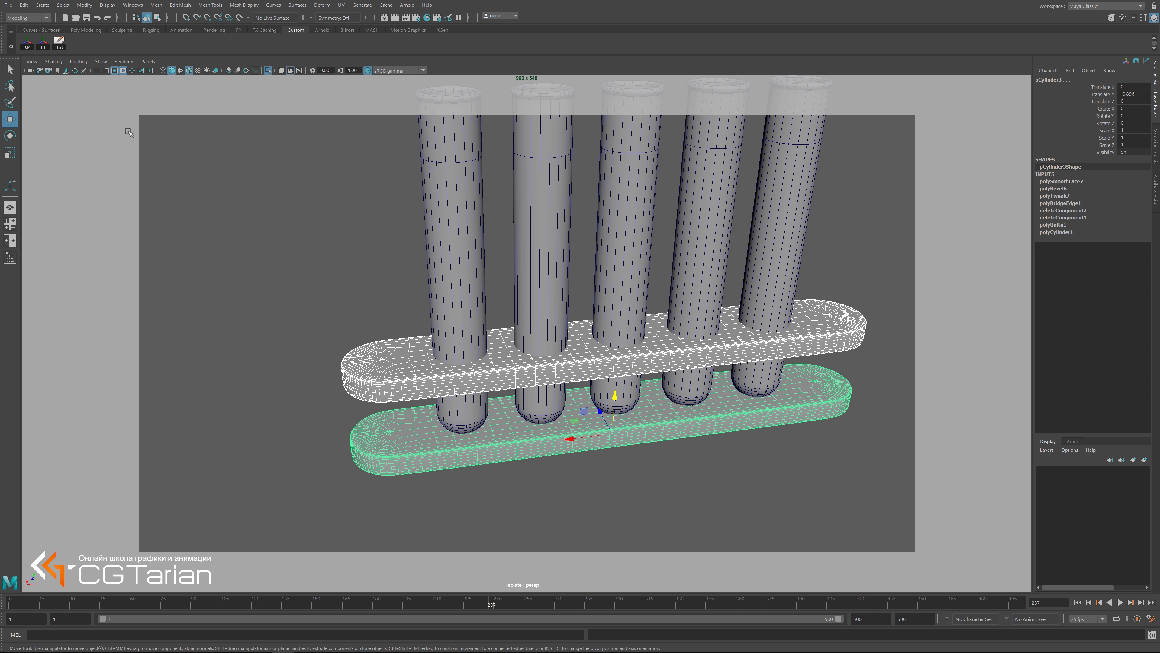
{"action": "left_click", "coordinate": [59, 44]}
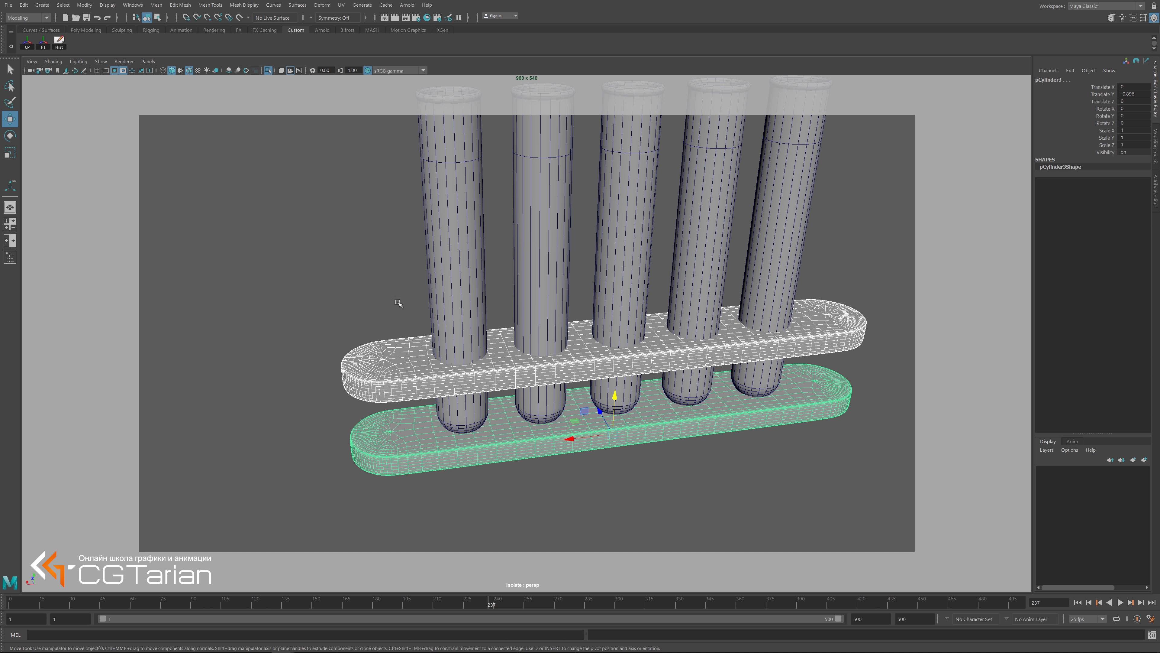
Orbit to view the whole rack and undo an accidental downward move of the bars.
{"action": "right_click_drag", "start_coordinate": [376, 288], "coordinate": [365, 297], "text": "alt"}
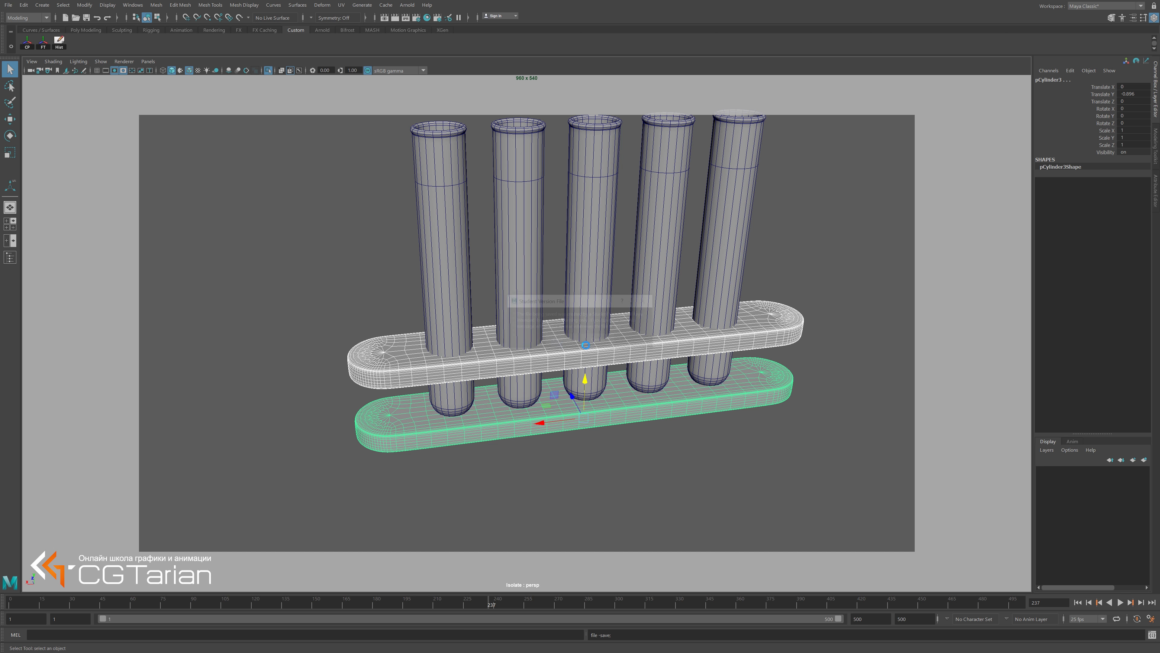
{"action": "left_click_drag", "start_coordinate": [449, 335], "coordinate": [454, 333], "text": "alt"}
{"action": "mouse_move", "coordinate": [415, 285]}
{"action": "right_mouse_down", "text": "alt"}
{"action": "mouse_move", "coordinate": [461, 352]}
{"action": "mouse_move", "coordinate": [371, 331]}
{"action": "right_mouse_up", "text": "alt"}
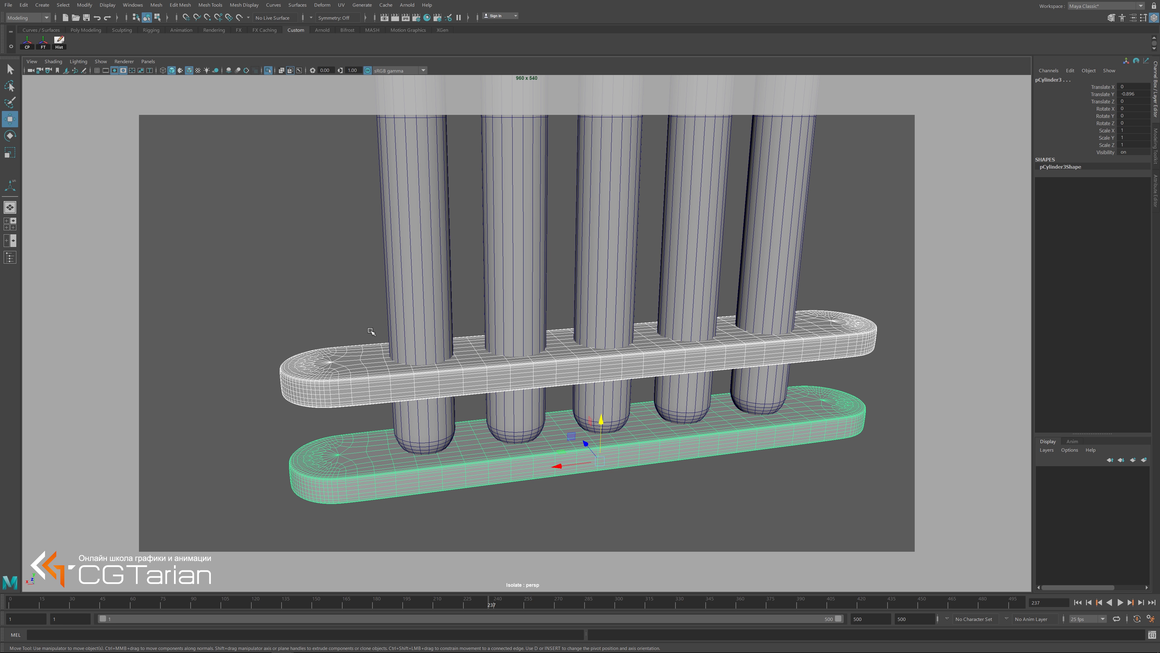
{"action": "right_click_drag", "start_coordinate": [522, 385], "coordinate": [432, 338], "text": "alt"}
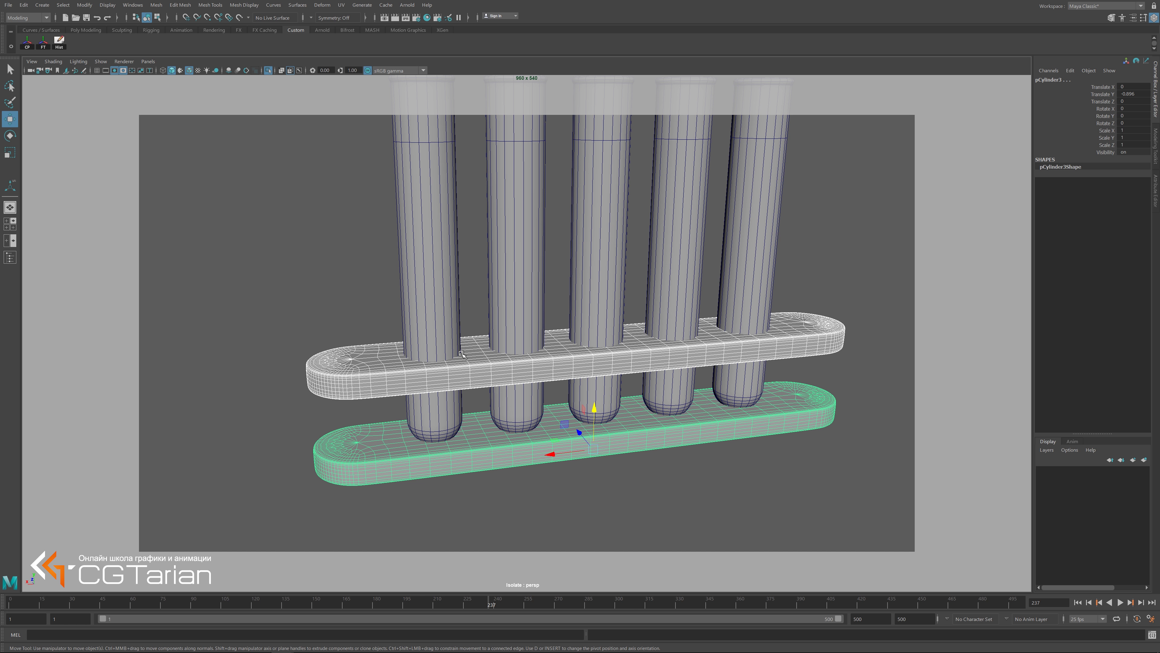
{"action": "left_click_drag", "start_coordinate": [461, 353], "coordinate": [431, 364], "text": "alt"}
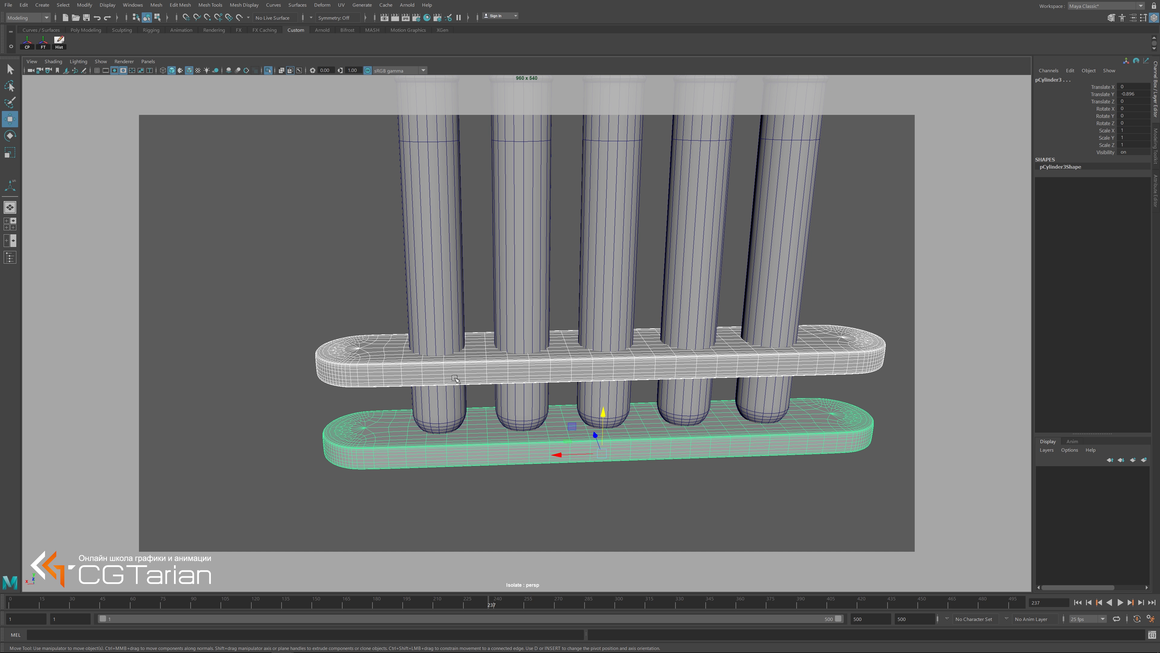
{"action": "left_click_drag", "start_coordinate": [604, 414], "coordinate": [606, 521]}
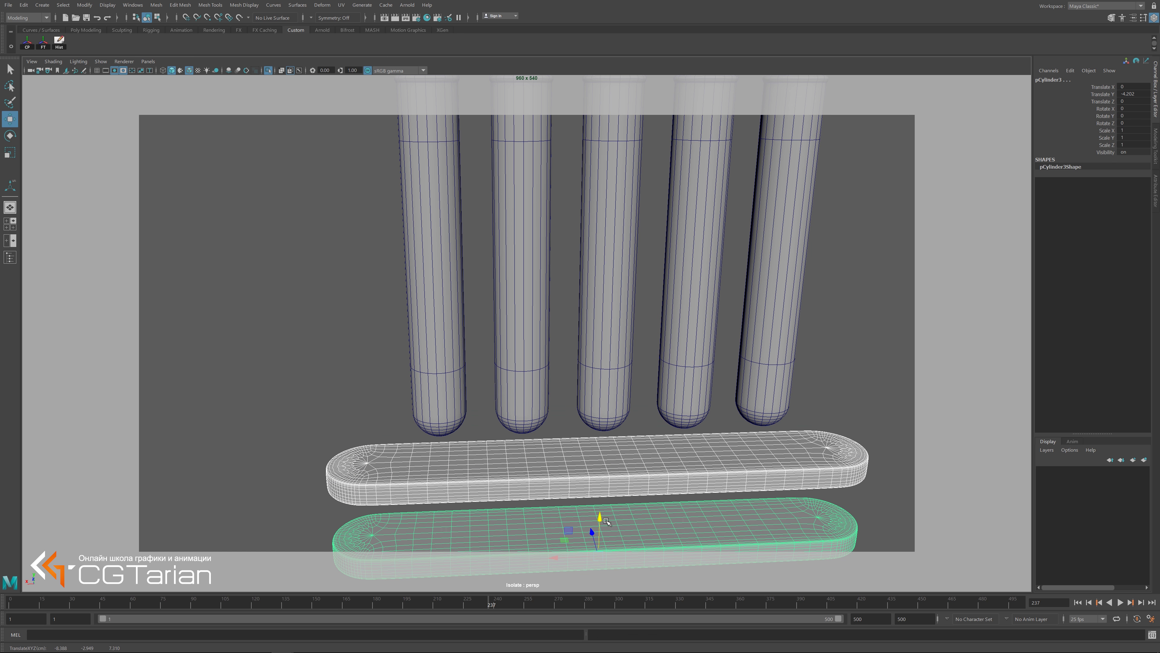
{"action": "key", "text": "ctrl+z"}
Select the upper rack bar (pCylinder4) and lower it to Translate Y 1.025.
{"action": "left_click", "coordinate": [376, 324]}
{"action": "left_click_drag", "start_coordinate": [375, 324], "coordinate": [463, 453], "text": "alt"}
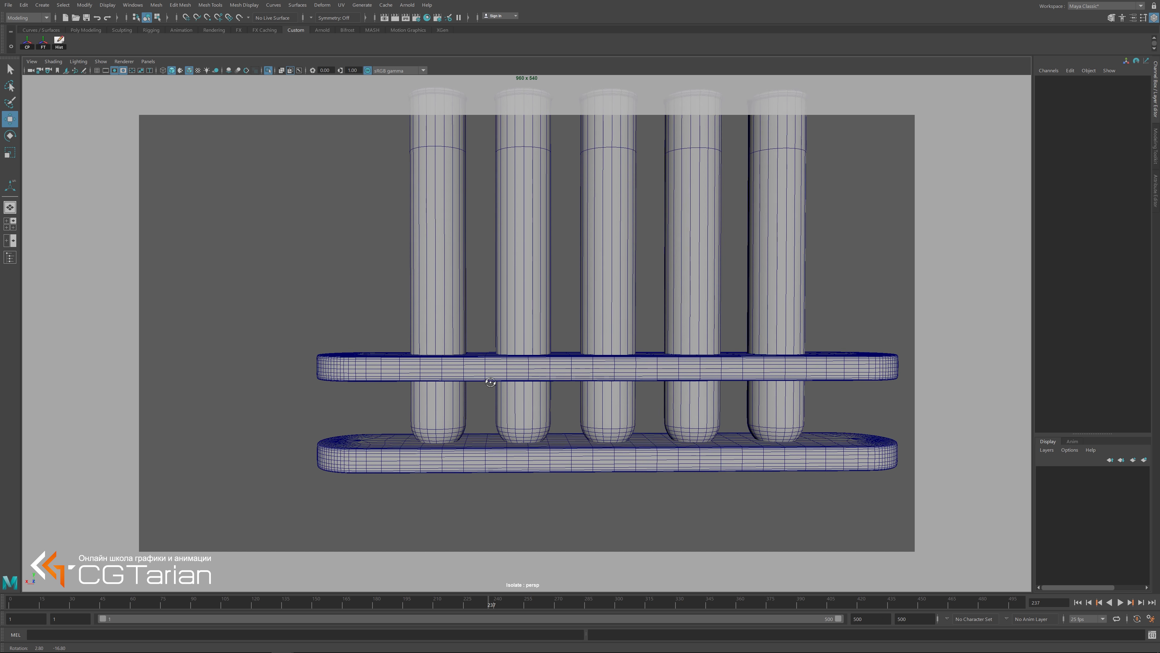
{"action": "left_click", "coordinate": [372, 356]}
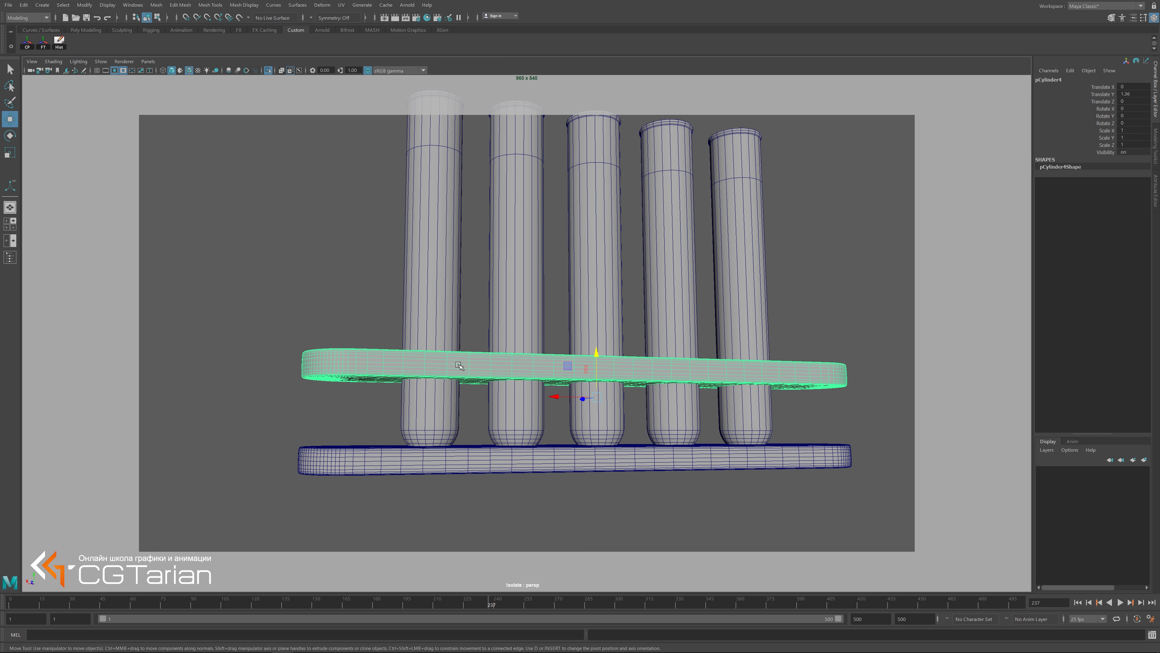
{"action": "left_click_drag", "start_coordinate": [372, 356], "coordinate": [419, 305], "text": "alt"}
{"action": "left_click_drag", "start_coordinate": [434, 382], "coordinate": [427, 302], "text": "alt"}
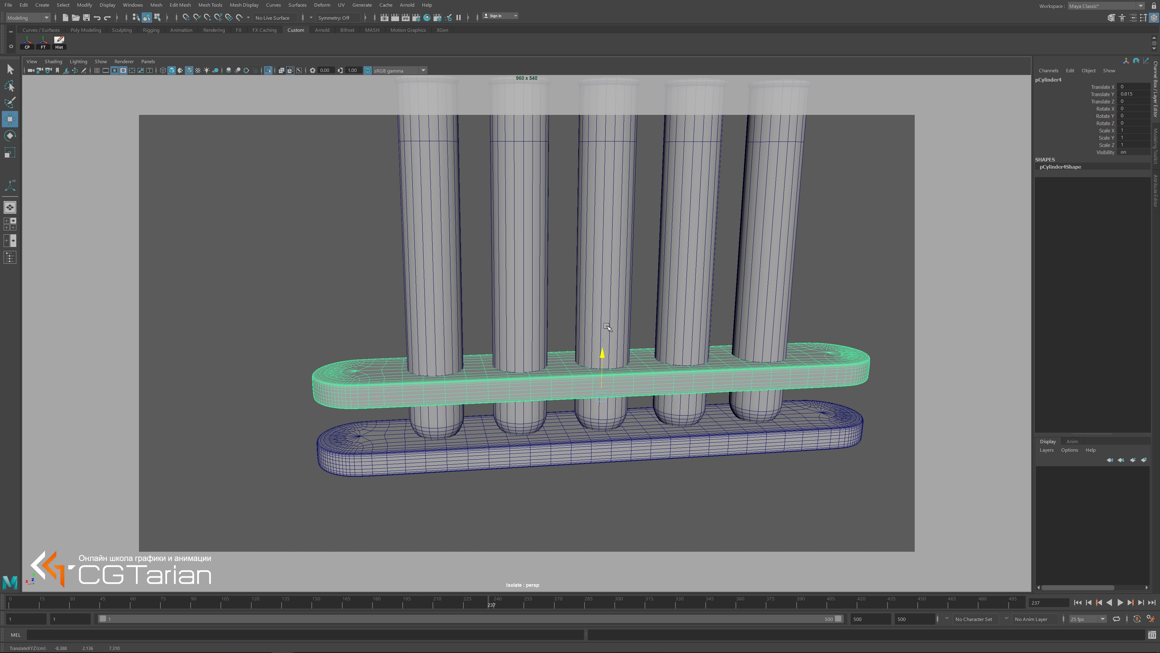
{"action": "mouse_move", "coordinate": [604, 339]}
{"action": "left_mouse_down"}
{"action": "mouse_move", "coordinate": [603, 354]}
{"action": "mouse_move", "coordinate": [410, 296]}
{"action": "left_mouse_up"}
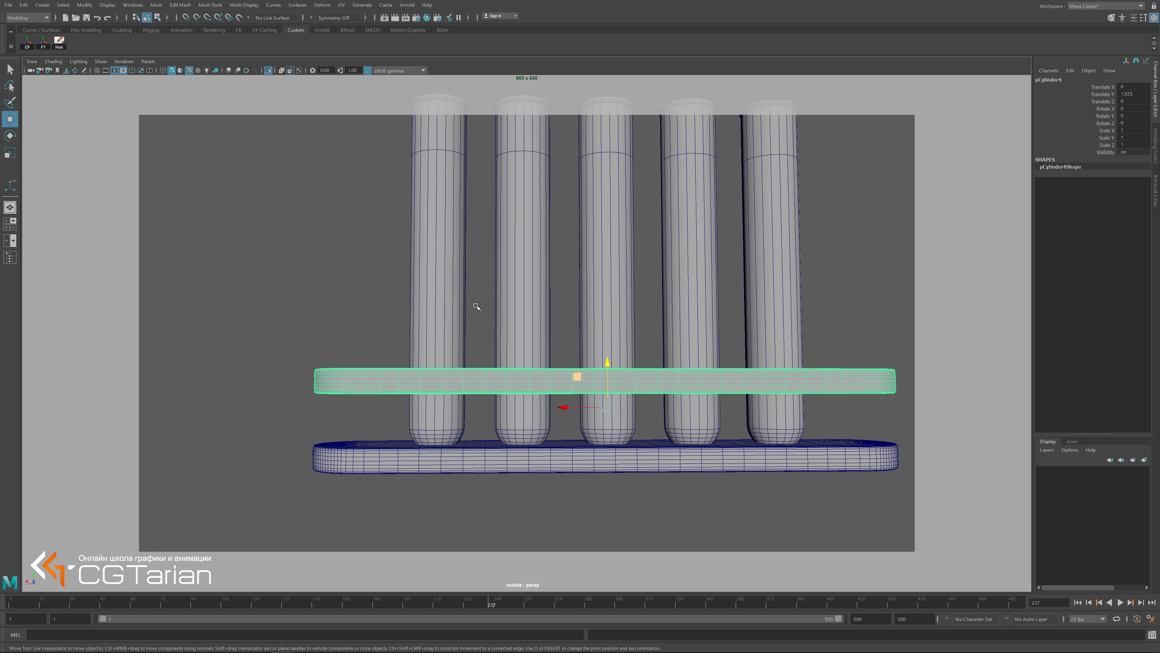
In wireframe, marquee-select only the liquid inside the five tubes and delete its history.
{"action": "key", "text": "4"}
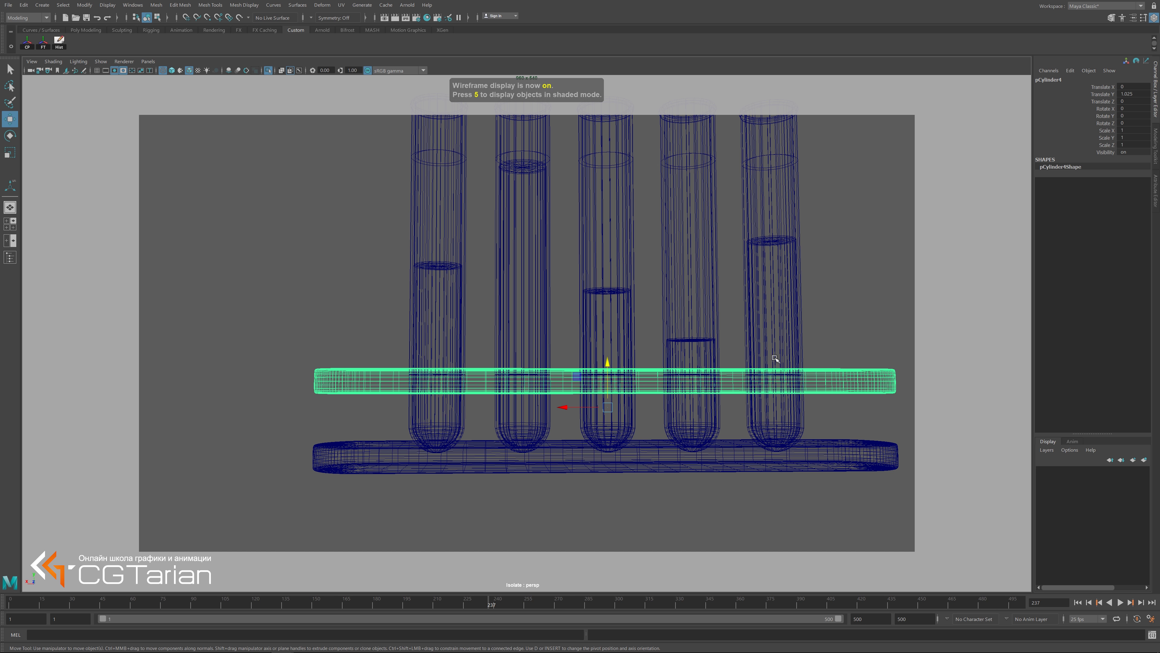
{"action": "left_click_drag", "start_coordinate": [680, 353], "coordinate": [720, 348], "text": "alt"}
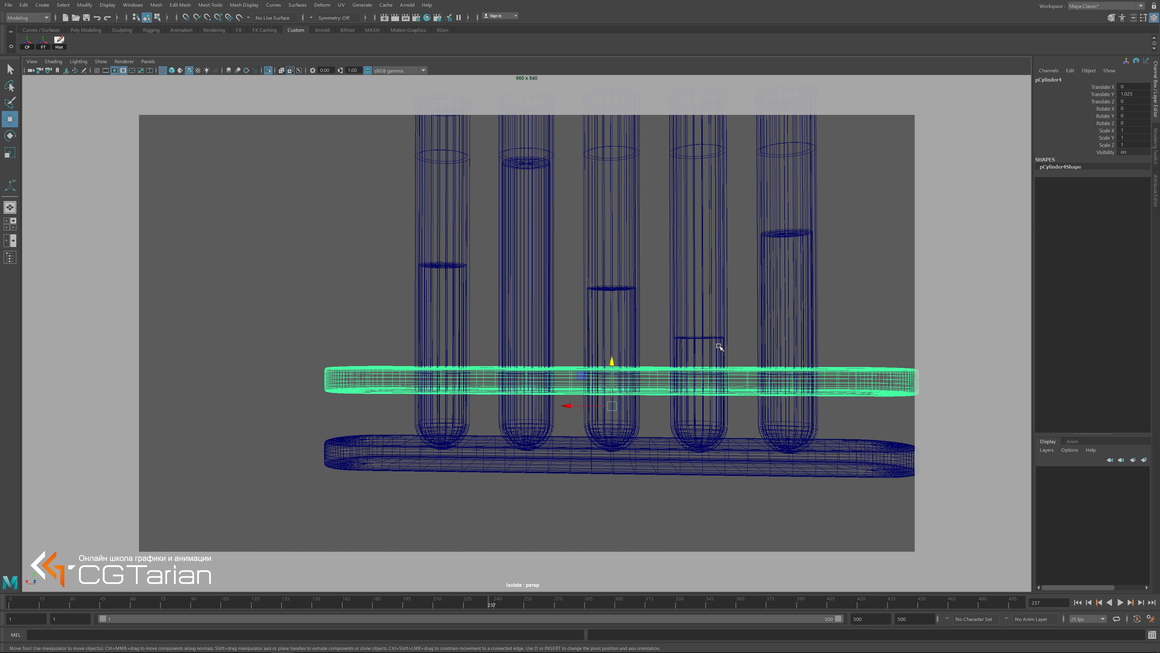
{"action": "mouse_move", "coordinate": [612, 361]}
{"action": "left_mouse_down"}
{"action": "mouse_move", "coordinate": [624, 147]}
{"action": "mouse_move", "coordinate": [611, 361]}
{"action": "mouse_move", "coordinate": [589, 347]}
{"action": "left_mouse_up"}
{"action": "left_click_drag", "start_coordinate": [337, 259], "coordinate": [893, 348]}
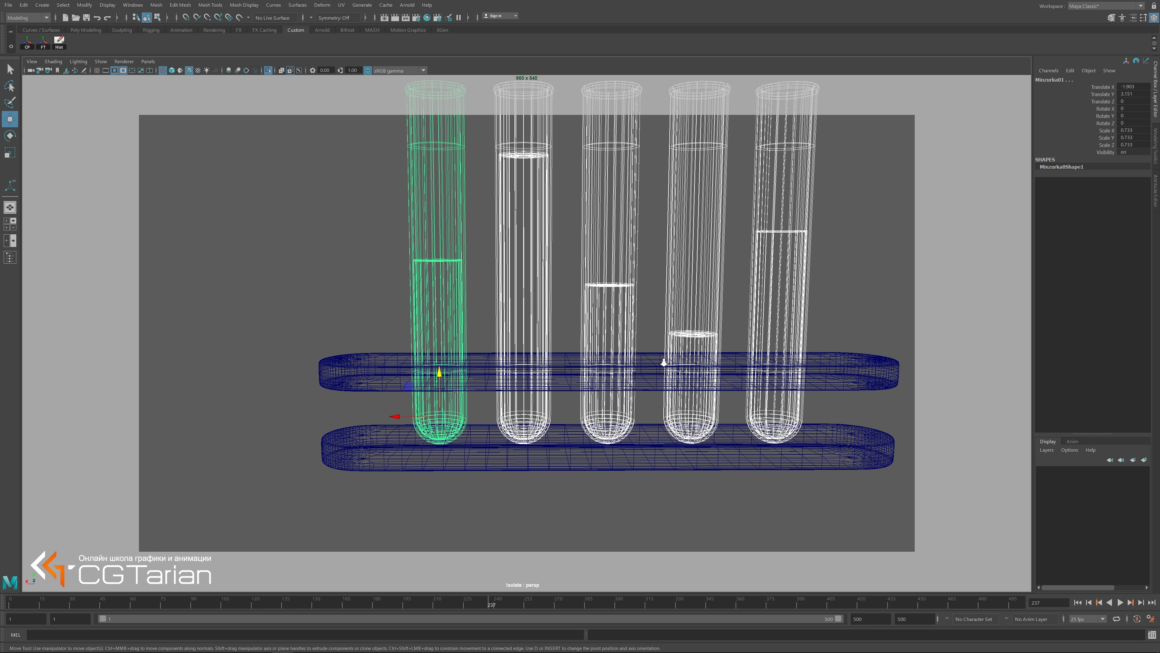
{"action": "right_click_drag", "start_coordinate": [663, 363], "coordinate": [537, 306], "text": "alt"}
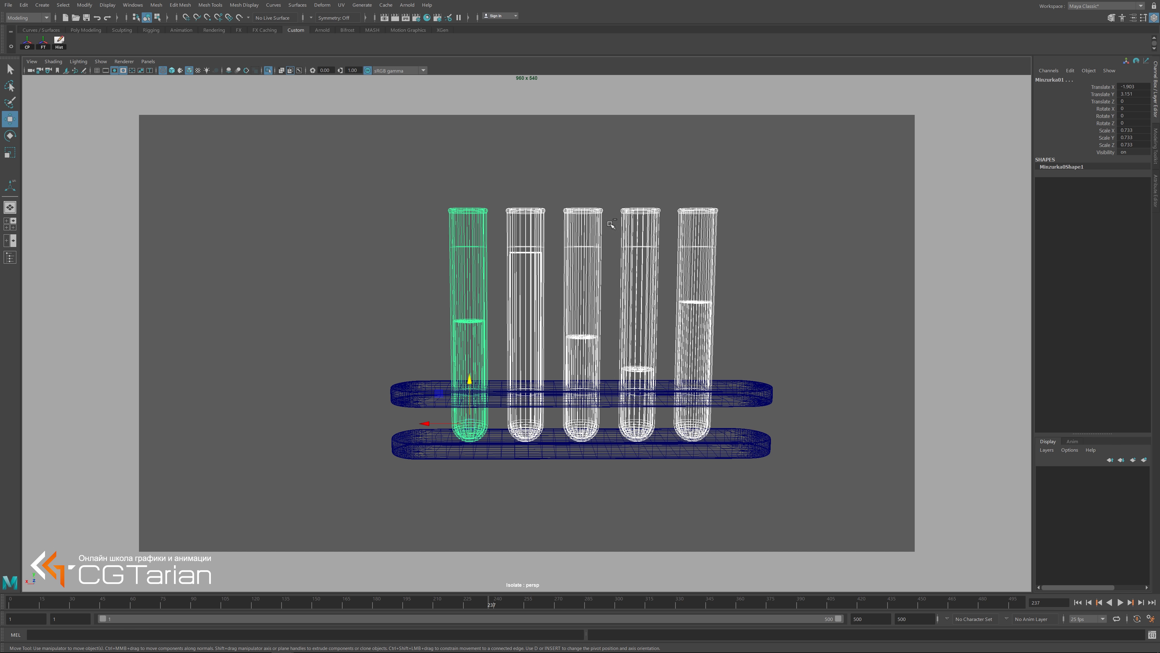
{"action": "mouse_move", "coordinate": [404, 172]}
{"action": "left_mouse_down", "text": "ctrl"}
{"action": "mouse_move", "coordinate": [847, 202]}
{"action": "mouse_move", "coordinate": [850, 217]}
{"action": "left_mouse_up", "text": "ctrl"}
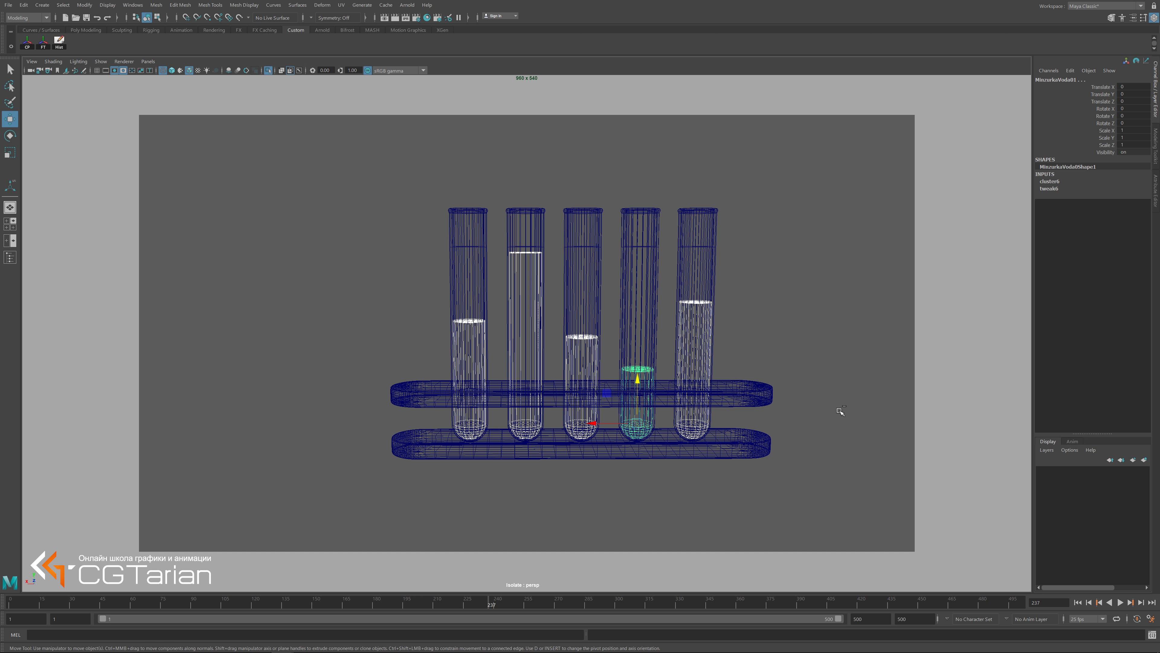
{"action": "key", "text": "alt+shift+d"}
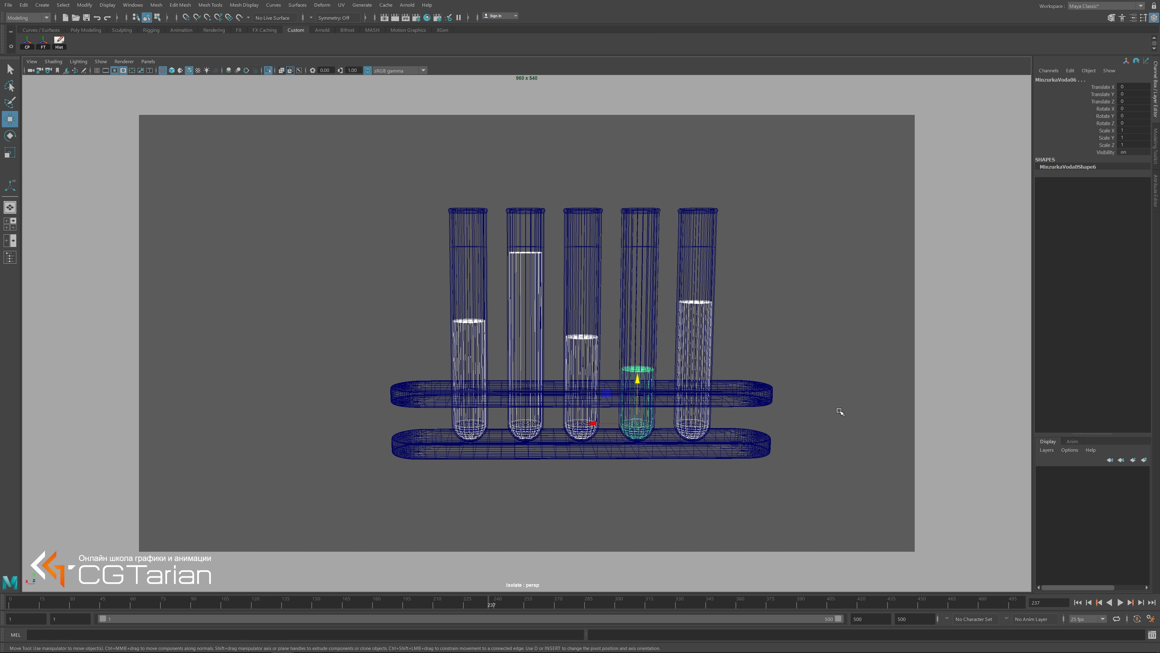
Back in shaded view, scale the liquid cylinders uniformly to 1.216 and inspect them up close.
{"action": "key", "text": "5"}
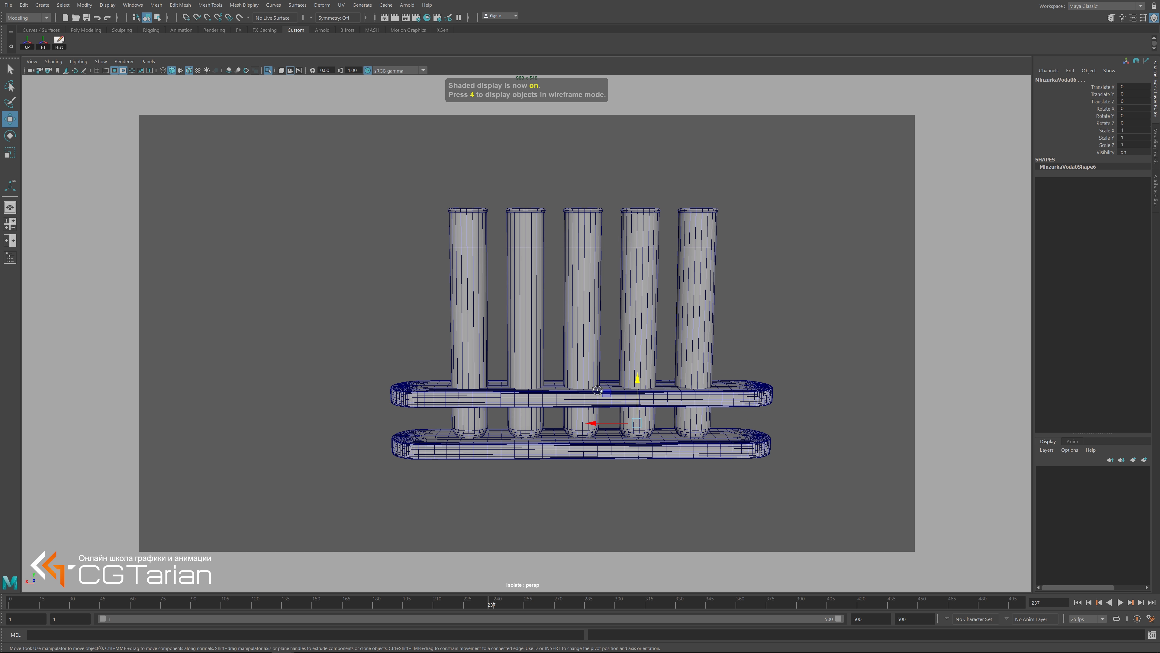
{"action": "mouse_move", "coordinate": [597, 390]}
{"action": "left_mouse_down", "text": "alt"}
{"action": "mouse_move", "coordinate": [741, 388]}
{"action": "mouse_move", "coordinate": [731, 406]}
{"action": "left_mouse_up", "text": "alt"}
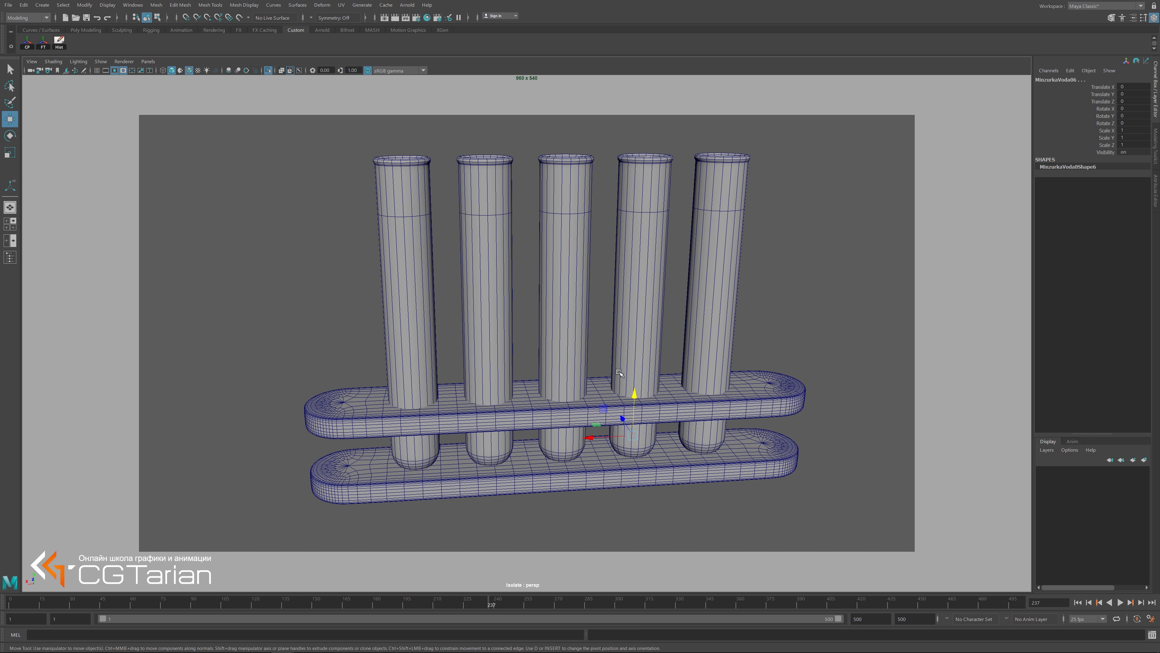
{"action": "key", "text": "r"}
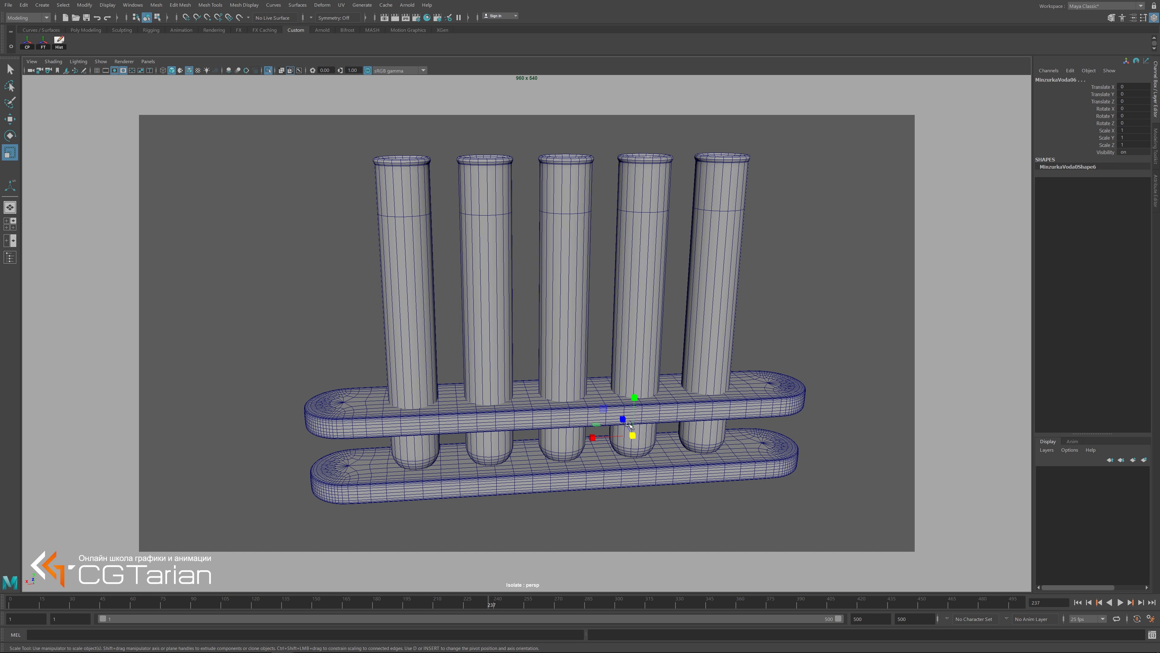
{"action": "mouse_move", "coordinate": [635, 437]}
{"action": "left_mouse_down"}
{"action": "mouse_move", "coordinate": [673, 415]}
{"action": "mouse_move", "coordinate": [694, 329]}
{"action": "left_mouse_up"}
{"action": "scroll", "coordinate": [695, 329], "scroll_direction": "up", "scroll_amount": 2}
{"action": "scroll", "coordinate": [695, 329], "scroll_direction": "up", "scroll_amount": 2}
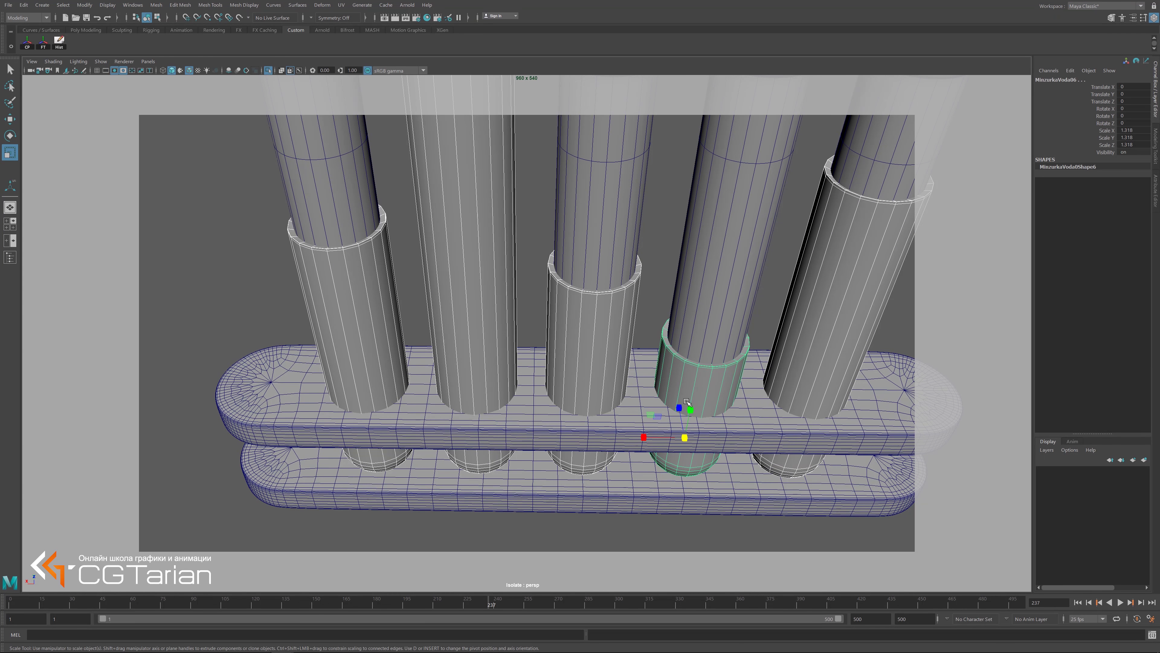
{"action": "left_click_drag", "start_coordinate": [686, 401], "coordinate": [684, 386], "text": "alt"}
{"action": "scroll", "coordinate": [683, 378], "scroll_direction": "up", "scroll_amount": 1}
{"action": "mouse_move", "coordinate": [695, 475]}
{"action": "left_mouse_down", "text": "alt"}
{"action": "mouse_move", "coordinate": [687, 512]}
{"action": "mouse_move", "coordinate": [702, 436]}
{"action": "left_mouse_up", "text": "alt"}
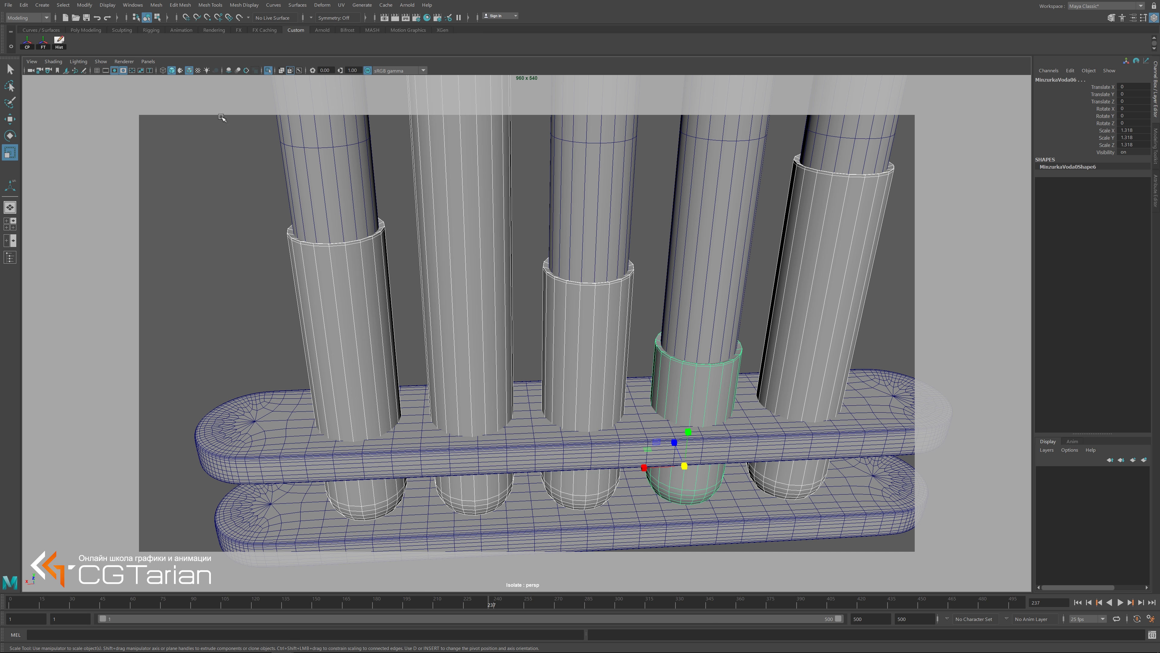
{"action": "left_click", "coordinate": [156, 5]}
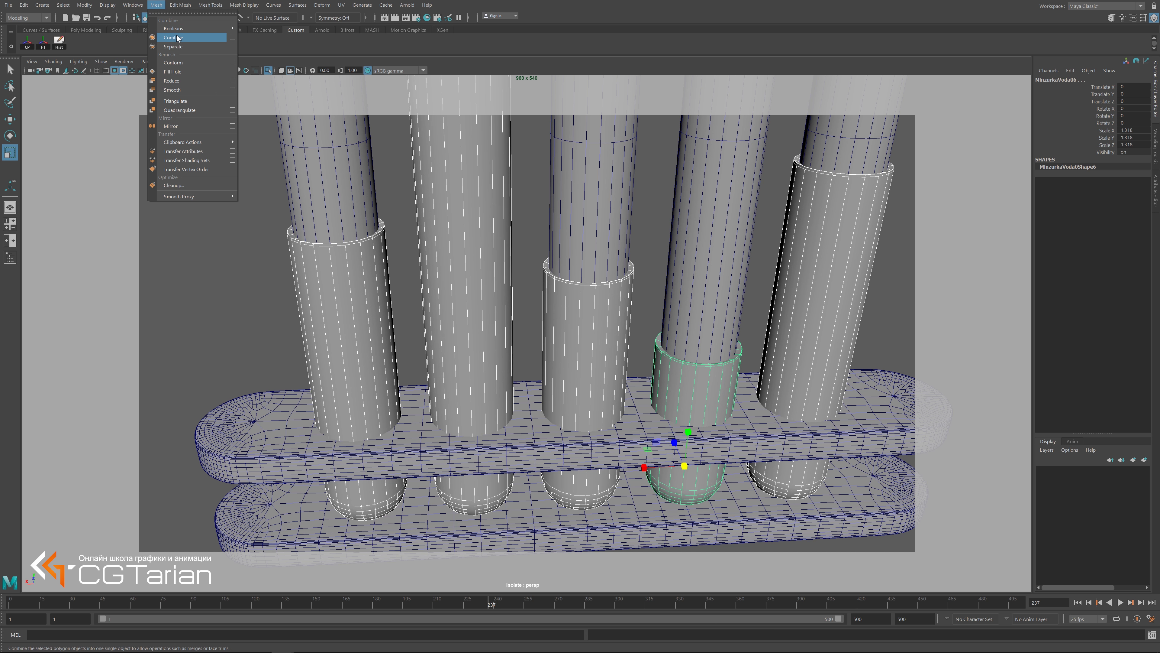
Combine the liquid cylinders into one object and frame it.
{"action": "left_click", "coordinate": [177, 38]}
{"action": "key", "text": "f"}
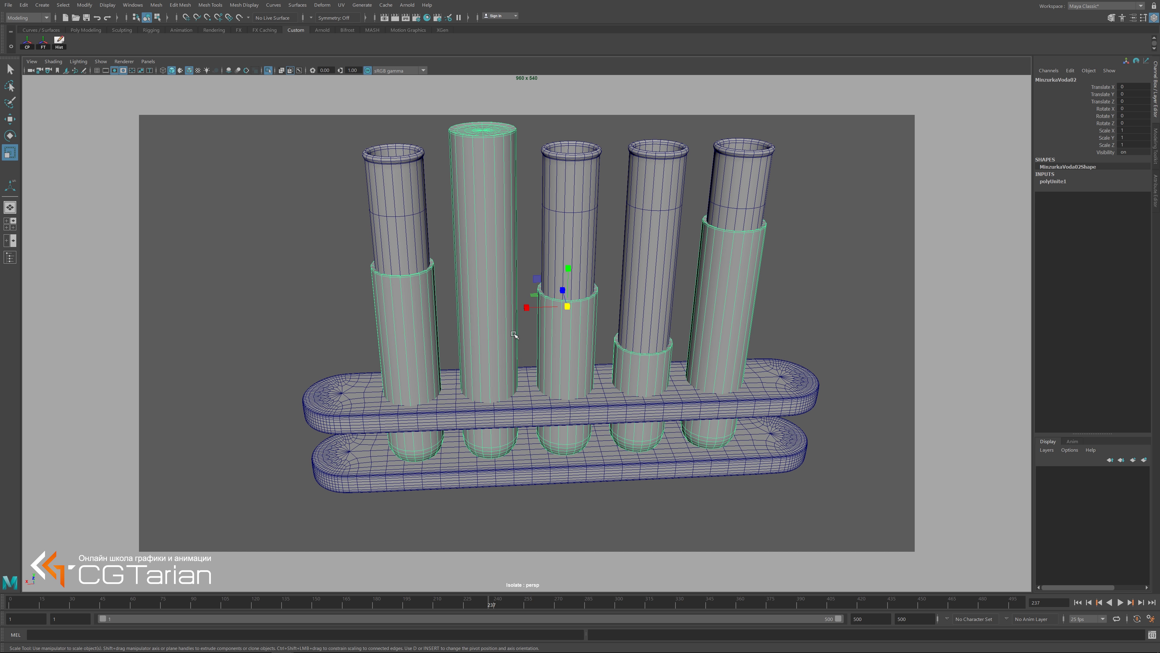
{"action": "left_click_drag", "start_coordinate": [514, 335], "coordinate": [348, 397], "text": "alt"}
Combine the two rack bars into one mesh and select it together with the liquid object.
{"action": "left_click", "coordinate": [338, 405]}
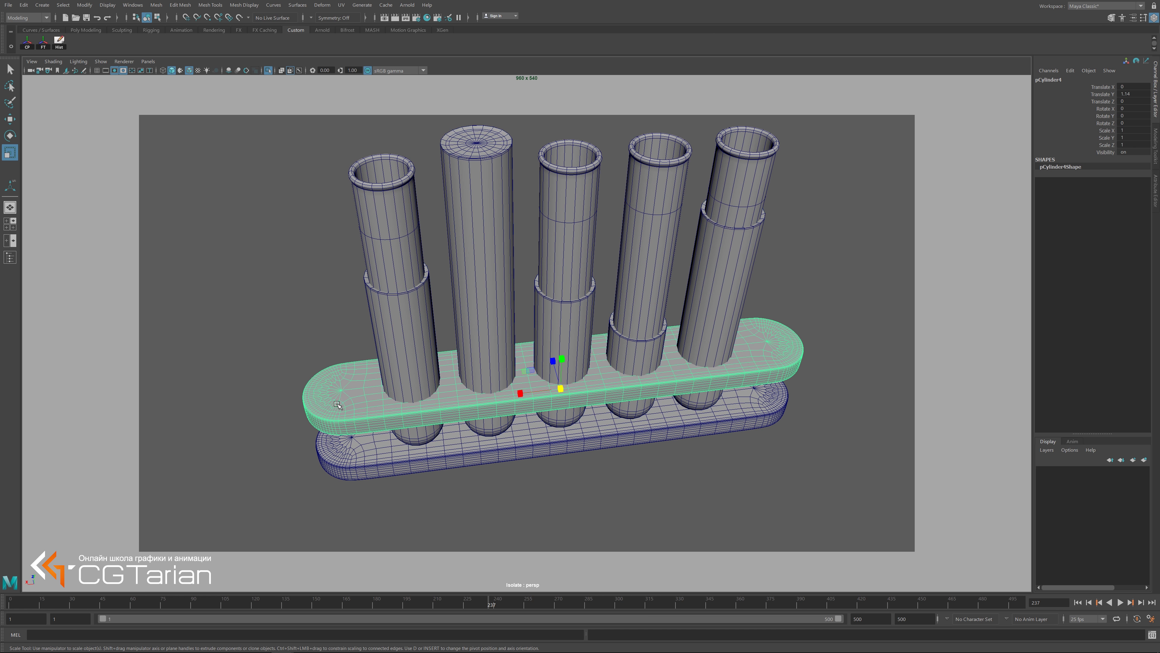
{"action": "left_click", "coordinate": [376, 452]}
{"action": "left_click", "coordinate": [156, 5]}
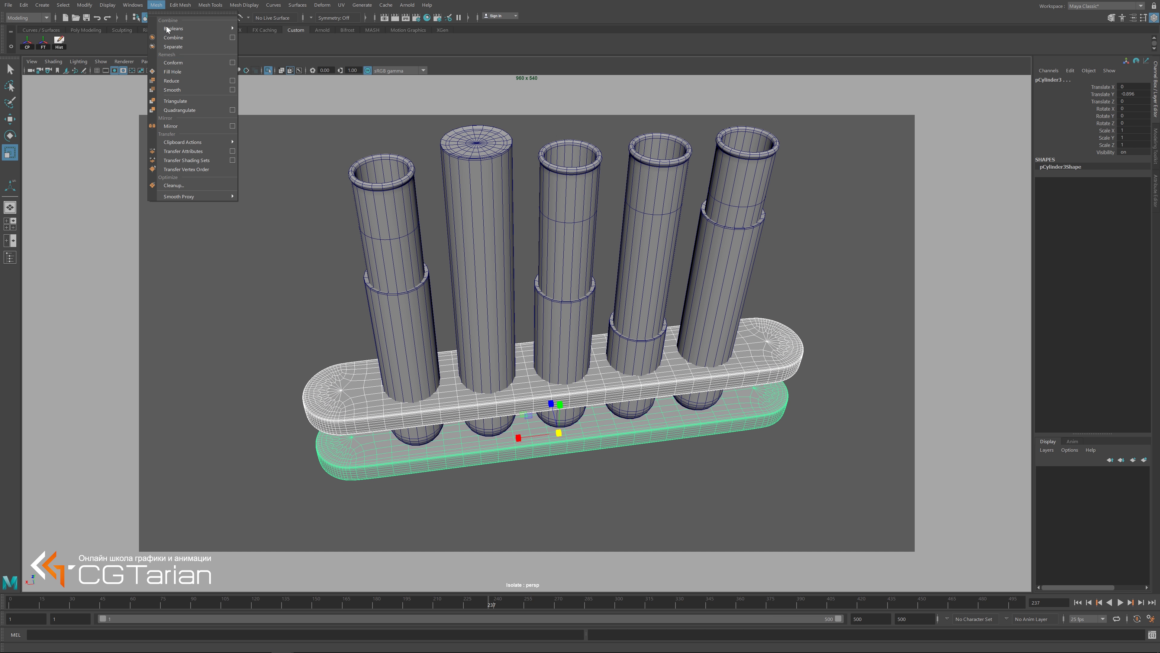
{"action": "left_click", "coordinate": [184, 41]}
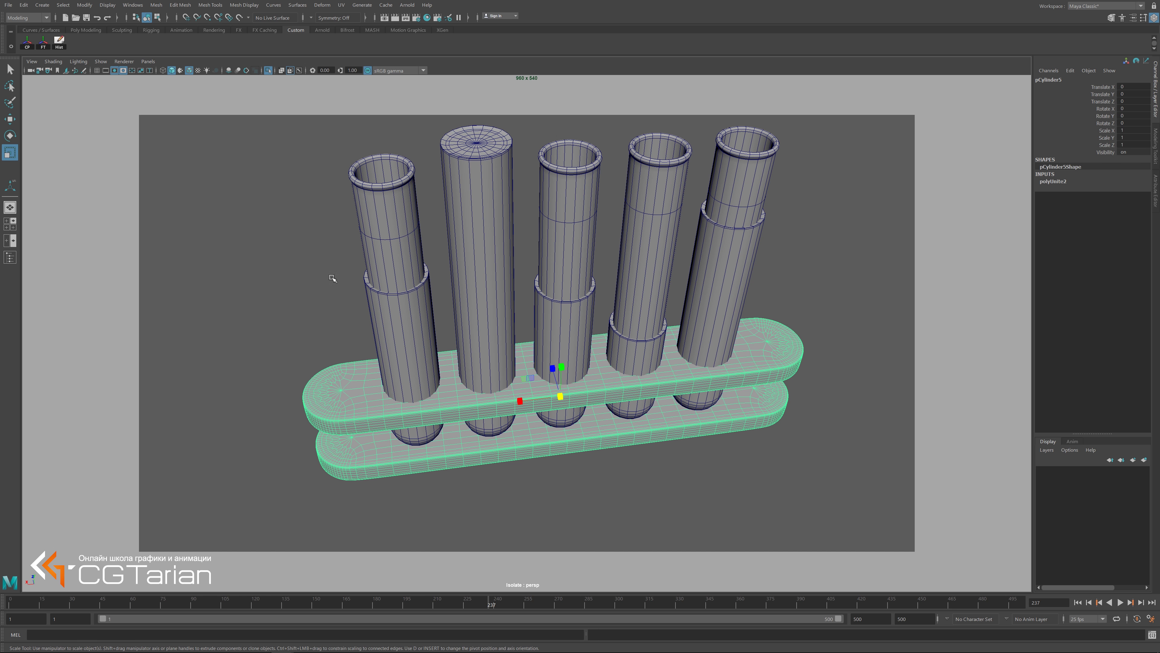
{"action": "left_click", "coordinate": [523, 495]}
{"action": "left_click", "coordinate": [349, 371]}
{"action": "left_click", "coordinate": [399, 325]}
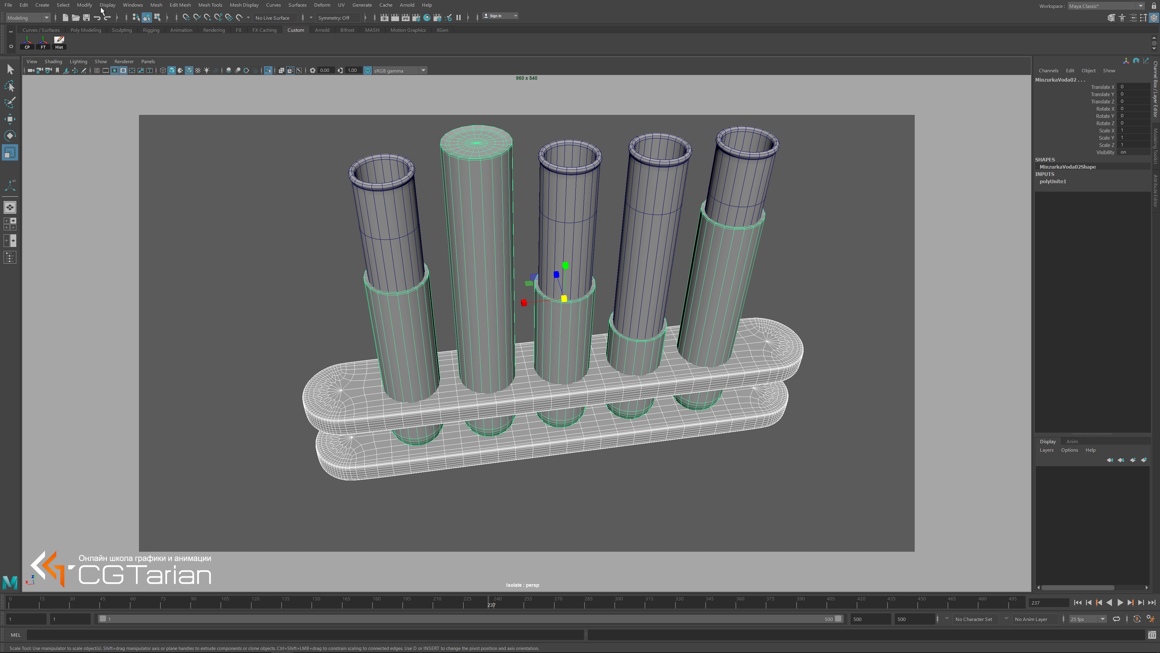
Apply Boolean Difference to cut the tube holes through the rack bars.
{"action": "left_click", "coordinate": [156, 5]}
{"action": "mouse_move", "coordinate": [194, 28]}
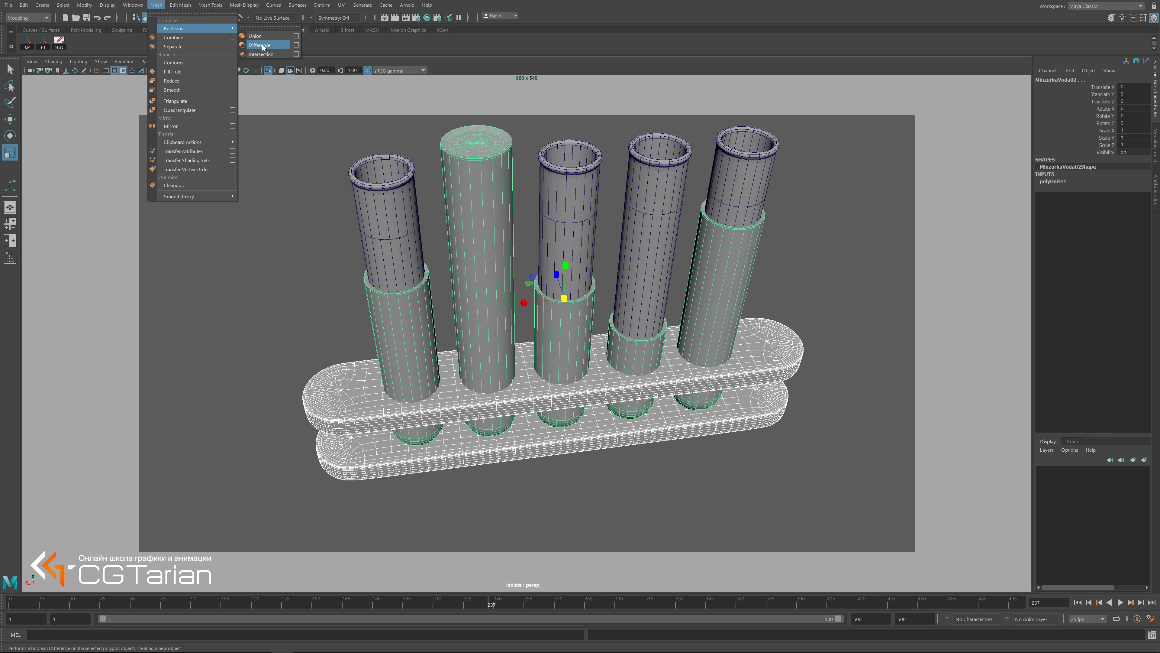
{"action": "left_click", "coordinate": [264, 46]}
{"action": "mouse_move", "coordinate": [639, 432]}
{"action": "left_mouse_down", "text": "alt"}
{"action": "mouse_move", "coordinate": [611, 412]}
{"action": "mouse_move", "coordinate": [422, 412]}
{"action": "left_mouse_up", "text": "alt"}
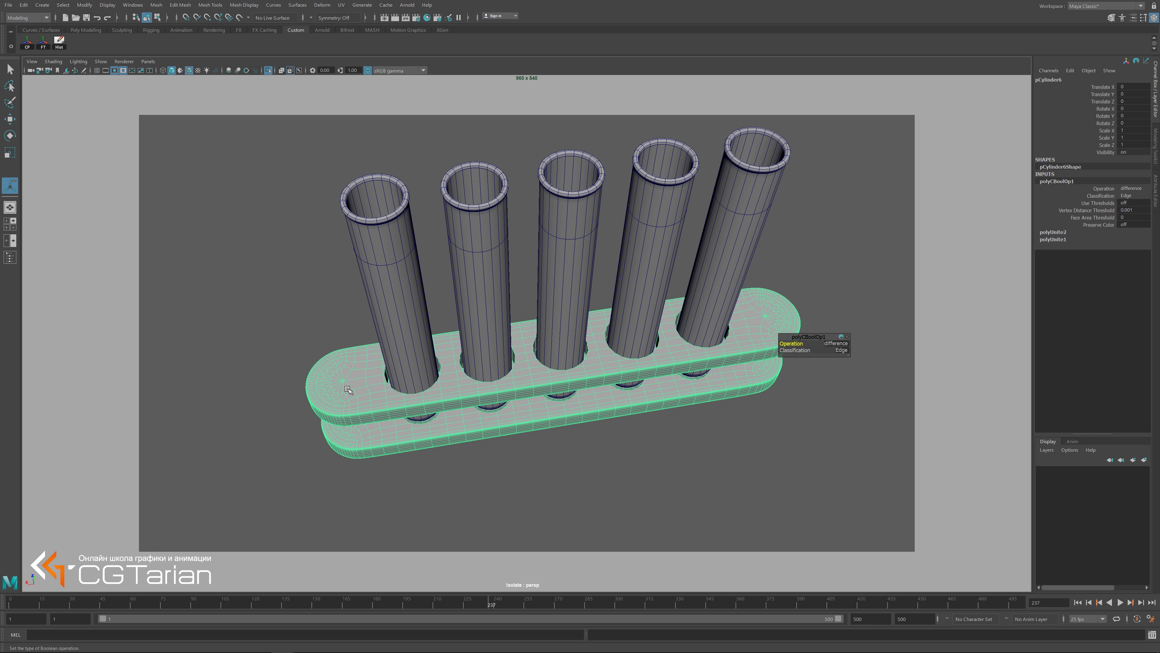
{"action": "right_click_drag", "start_coordinate": [348, 390], "coordinate": [374, 371]}
{"action": "key", "text": "q"}
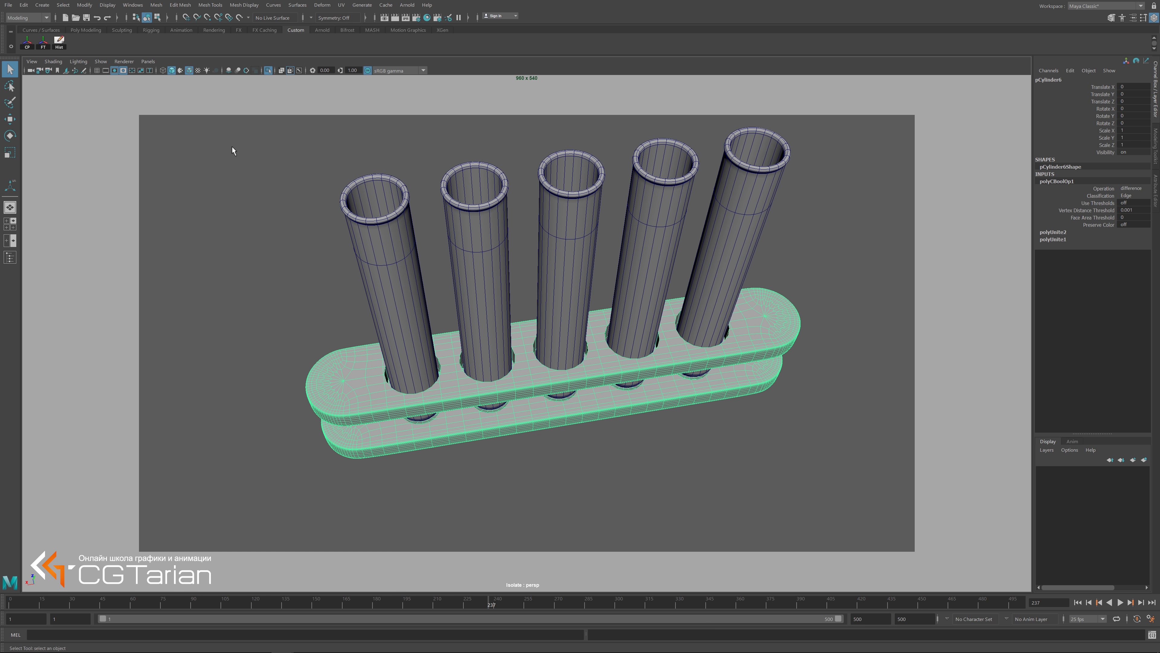
Delete the rack's construction history and reselect the rack mesh.
{"action": "left_click", "coordinate": [60, 44]}
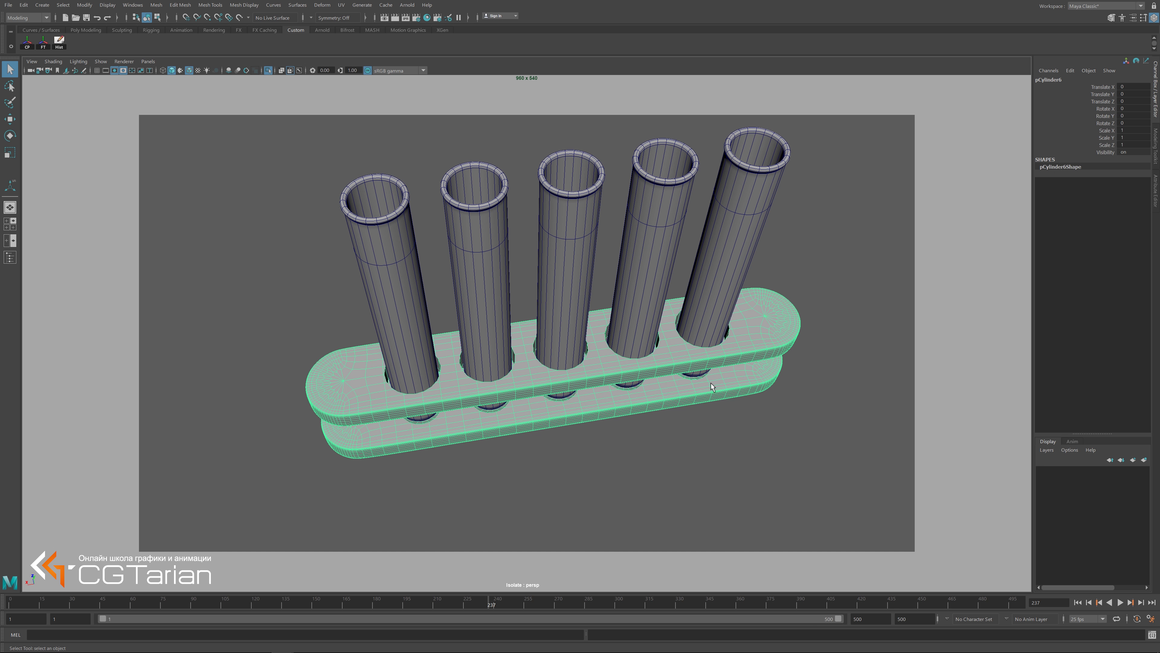
{"action": "left_click", "coordinate": [736, 422]}
{"action": "left_click", "coordinate": [372, 385]}
{"action": "mouse_move", "coordinate": [550, 372]}
{"action": "left_mouse_down", "text": "alt"}
{"action": "mouse_move", "coordinate": [565, 363]}
{"action": "mouse_move", "coordinate": [385, 356]}
{"action": "left_mouse_up", "text": "alt"}
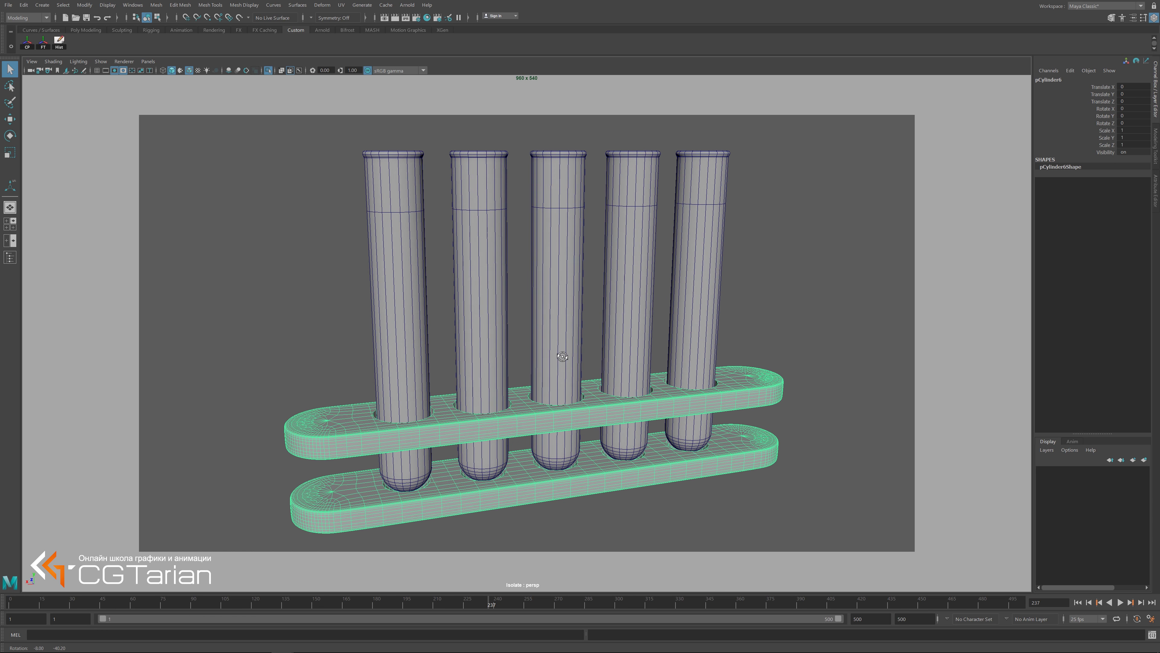
{"action": "middle_click_drag", "start_coordinate": [385, 357], "coordinate": [389, 399], "text": "alt"}
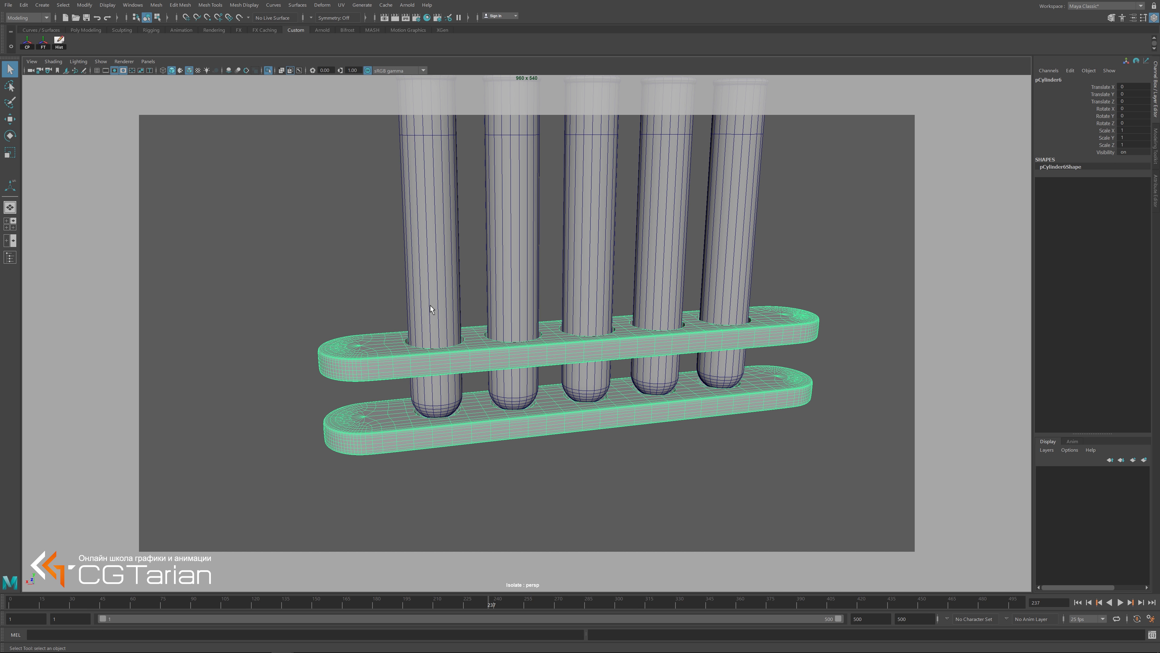
{"action": "left_click", "coordinate": [156, 4]}
Separate the rack into individual bars and centre the lower bar's pivot.
{"action": "left_click", "coordinate": [184, 44]}
{"action": "left_click", "coordinate": [392, 399]}
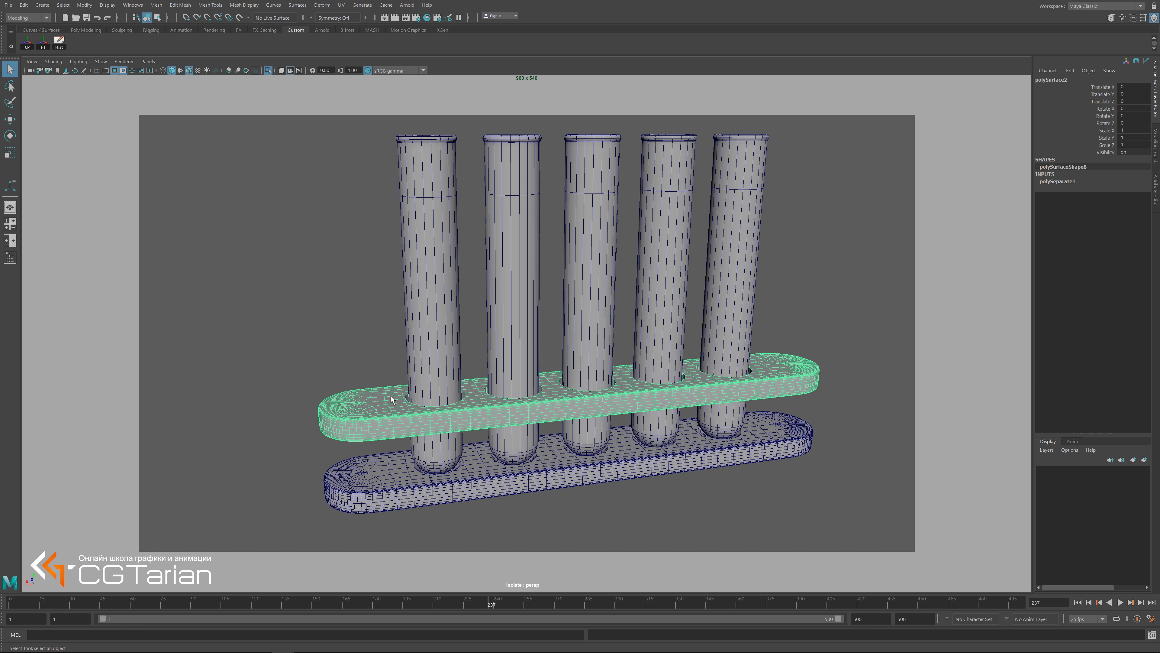
{"action": "key", "text": "w"}
{"action": "left_click", "coordinate": [392, 455], "text": "shift"}
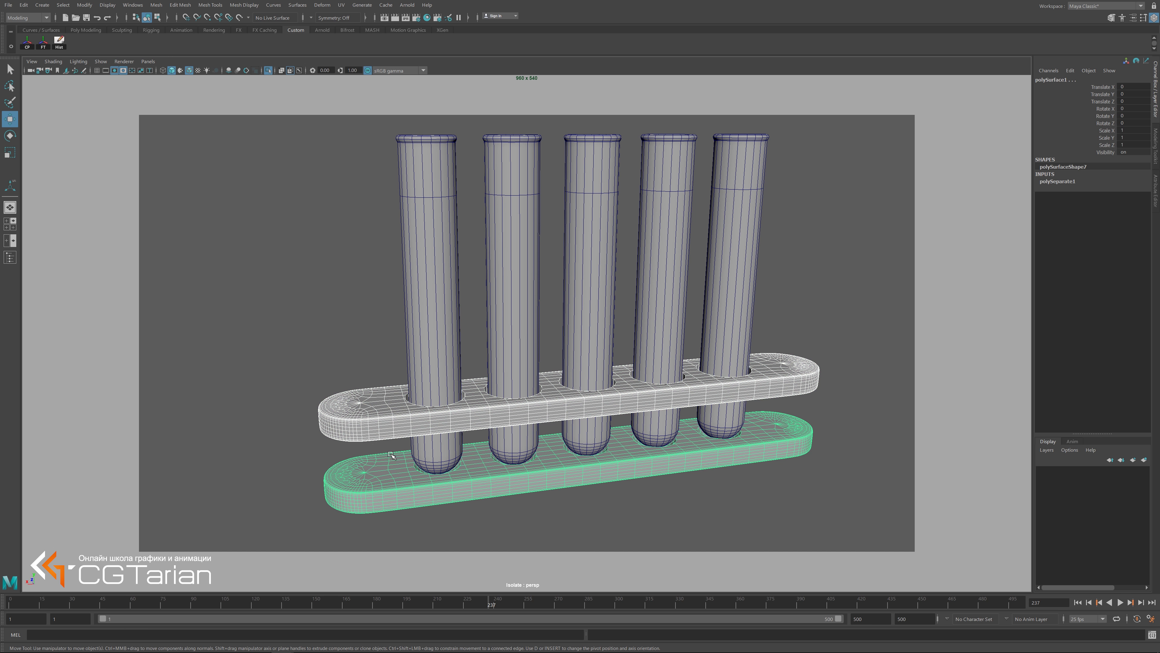
{"action": "left_click", "coordinate": [29, 44]}
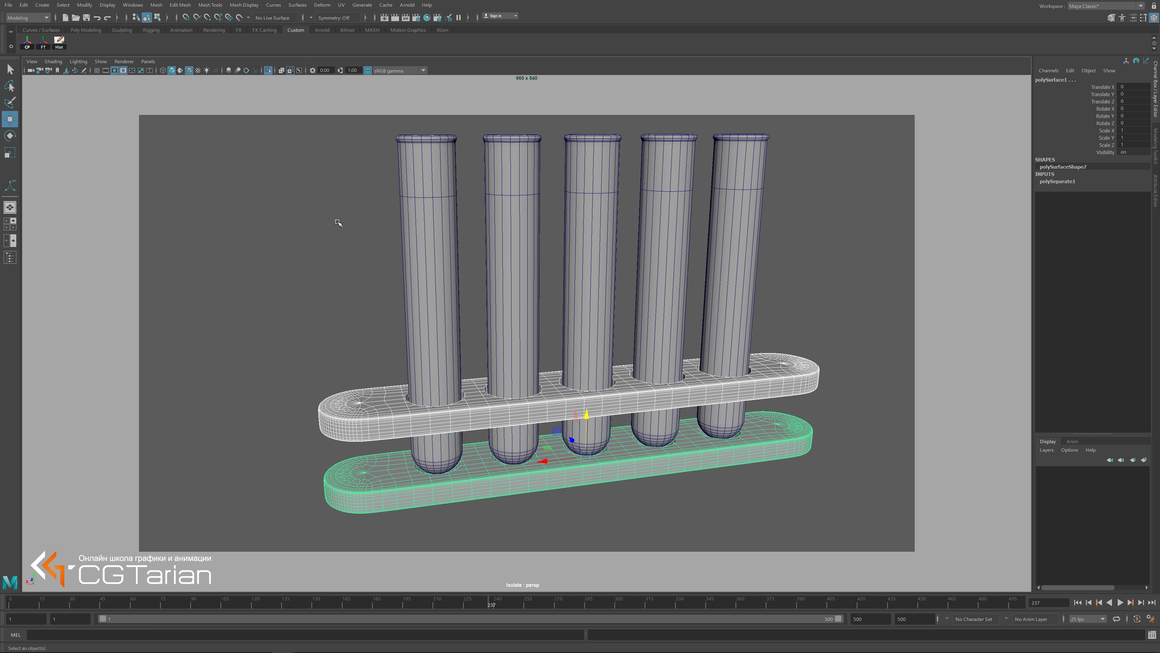
{"action": "left_click", "coordinate": [340, 332]}
{"action": "left_click", "coordinate": [637, 383]}
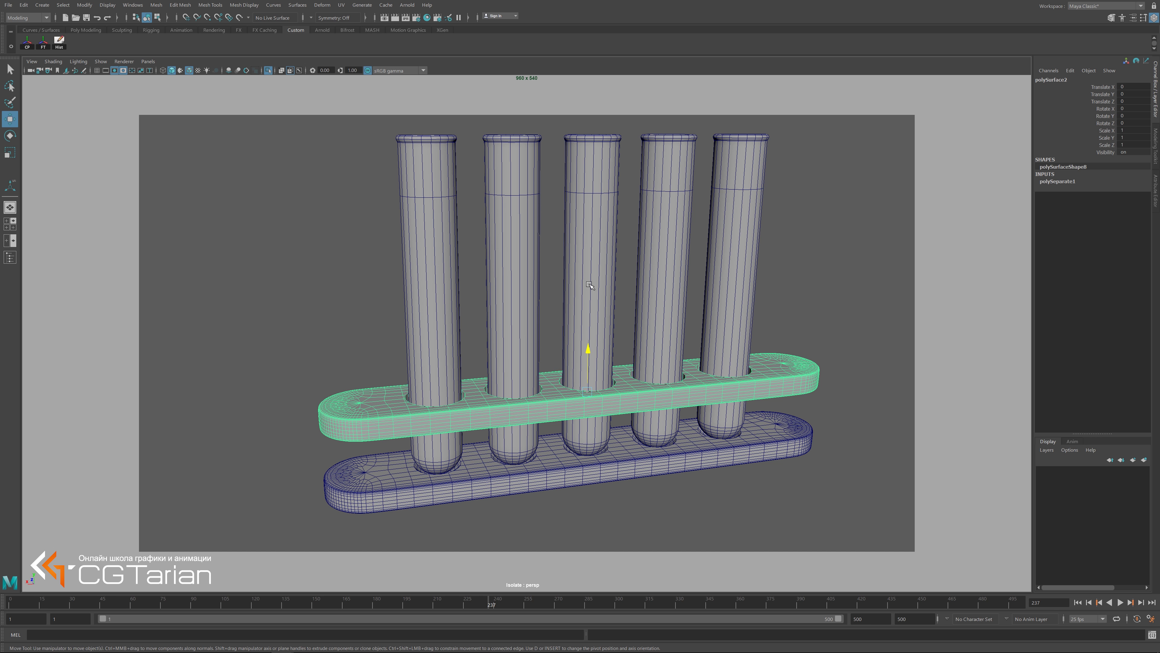
Raise the upper bar up the tubes to about Translate Y 4.79, checking in wireframe.
{"action": "middle_click_drag", "start_coordinate": [590, 286], "coordinate": [593, 226]}
{"action": "mouse_move", "coordinate": [592, 226]}
{"action": "left_mouse_down", "text": "alt"}
{"action": "mouse_move", "coordinate": [592, 364]}
{"action": "mouse_move", "coordinate": [615, 210]}
{"action": "mouse_move", "coordinate": [581, 221]}
{"action": "left_mouse_up", "text": "alt"}
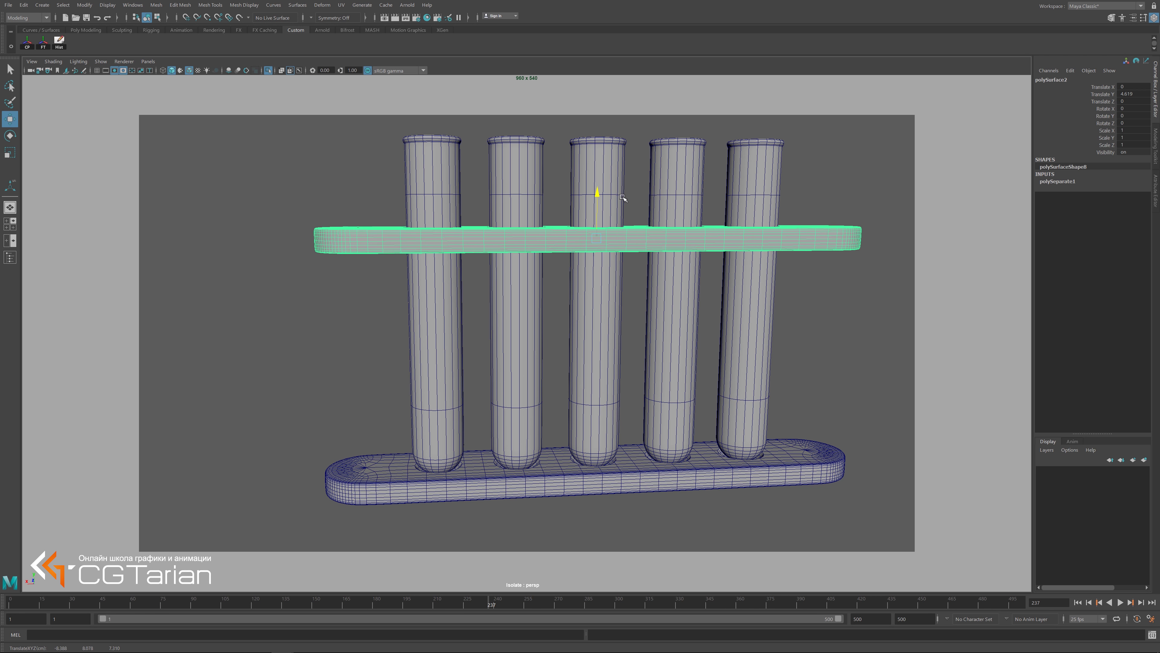
{"action": "key", "text": "4"}
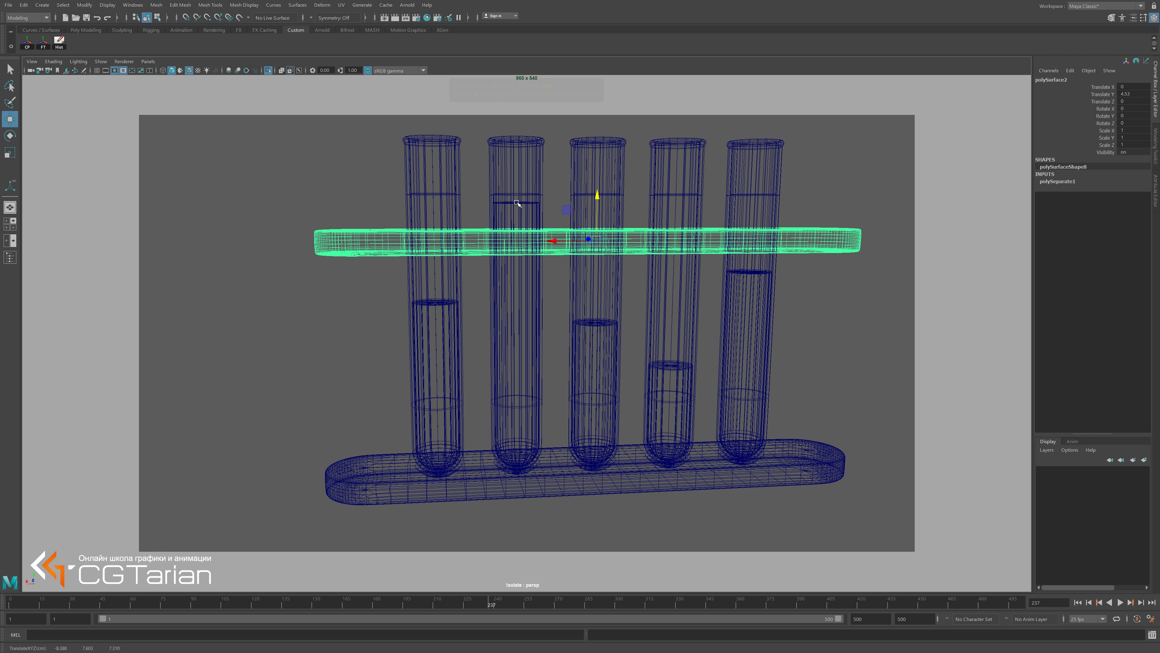
{"action": "mouse_move", "coordinate": [597, 195]}
{"action": "left_mouse_down"}
{"action": "mouse_move", "coordinate": [599, 187]}
{"action": "mouse_move", "coordinate": [617, 202]}
{"action": "left_mouse_up"}
{"action": "mouse_move", "coordinate": [786, 322]}
{"action": "left_mouse_down", "text": "alt"}
{"action": "mouse_move", "coordinate": [762, 317]}
{"action": "mouse_move", "coordinate": [759, 280]}
{"action": "mouse_move", "coordinate": [715, 285]}
{"action": "mouse_move", "coordinate": [736, 279]}
{"action": "mouse_move", "coordinate": [738, 298]}
{"action": "mouse_move", "coordinate": [681, 293]}
{"action": "left_mouse_up", "text": "alt"}
{"action": "left_click", "coordinate": [461, 347]}
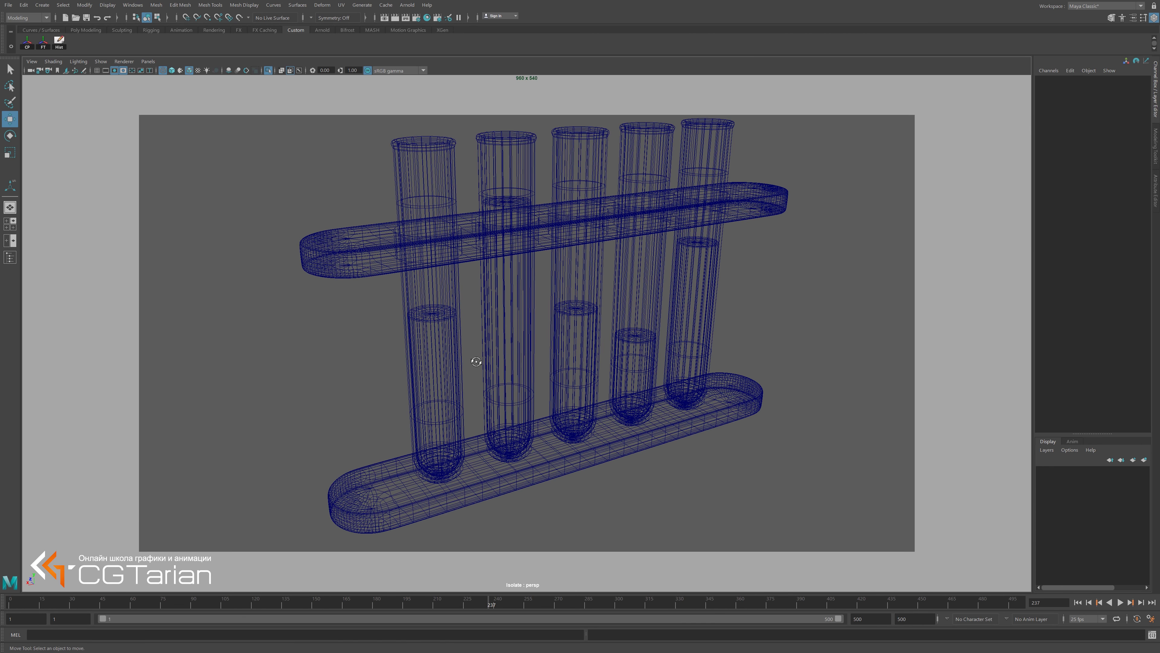
{"action": "mouse_move", "coordinate": [476, 361]}
{"action": "left_mouse_down", "text": "alt"}
{"action": "mouse_move", "coordinate": [469, 340]}
{"action": "mouse_move", "coordinate": [507, 325]}
{"action": "mouse_move", "coordinate": [460, 324]}
{"action": "left_mouse_up", "text": "alt"}
Put the base bar in face mode and select underside faces near its left end.
{"action": "left_click", "coordinate": [360, 437]}
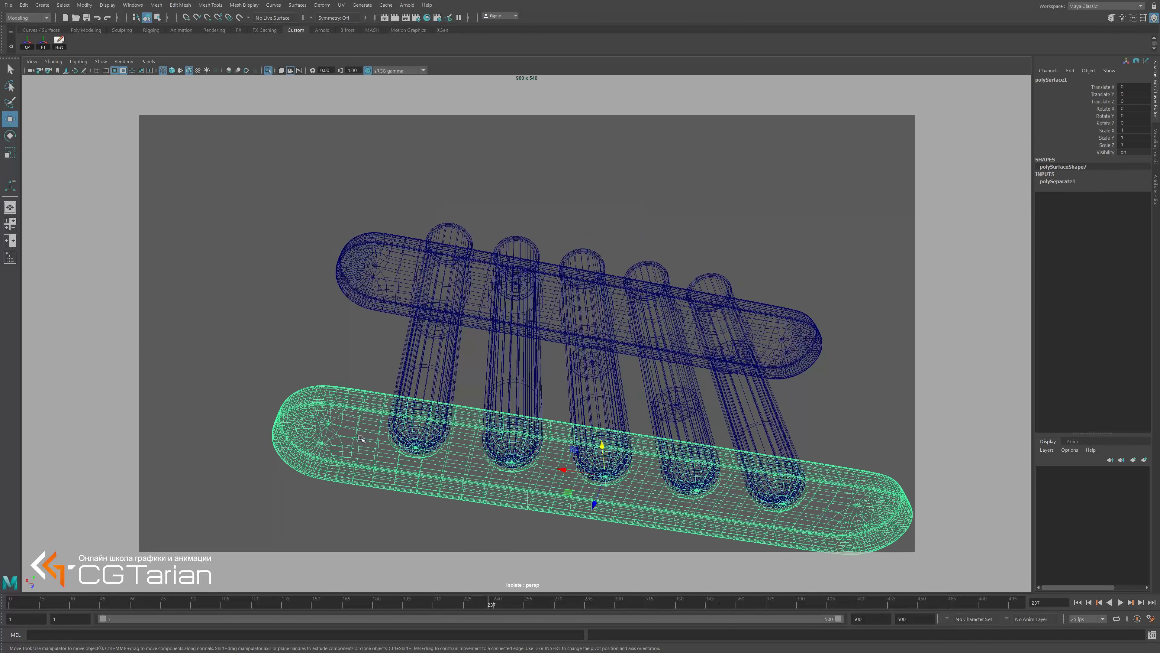
{"action": "key", "text": "5"}
{"action": "scroll", "coordinate": [507, 476], "scroll_direction": "down", "scroll_amount": 2}
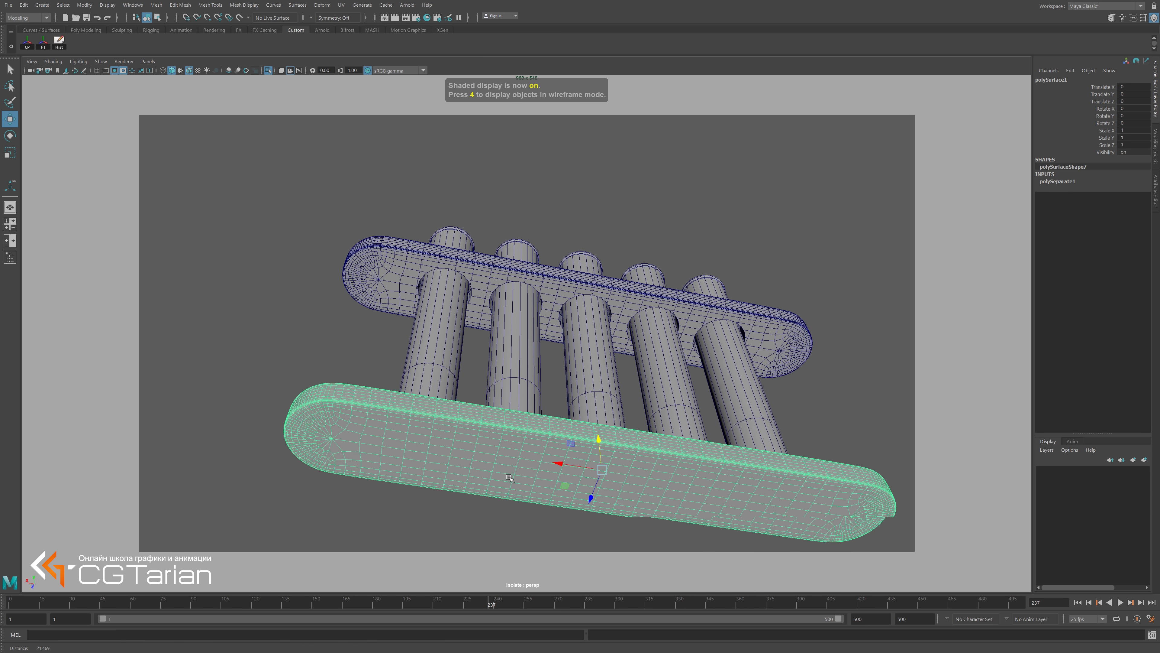
{"action": "left_click_drag", "start_coordinate": [508, 477], "coordinate": [391, 361], "text": "alt"}
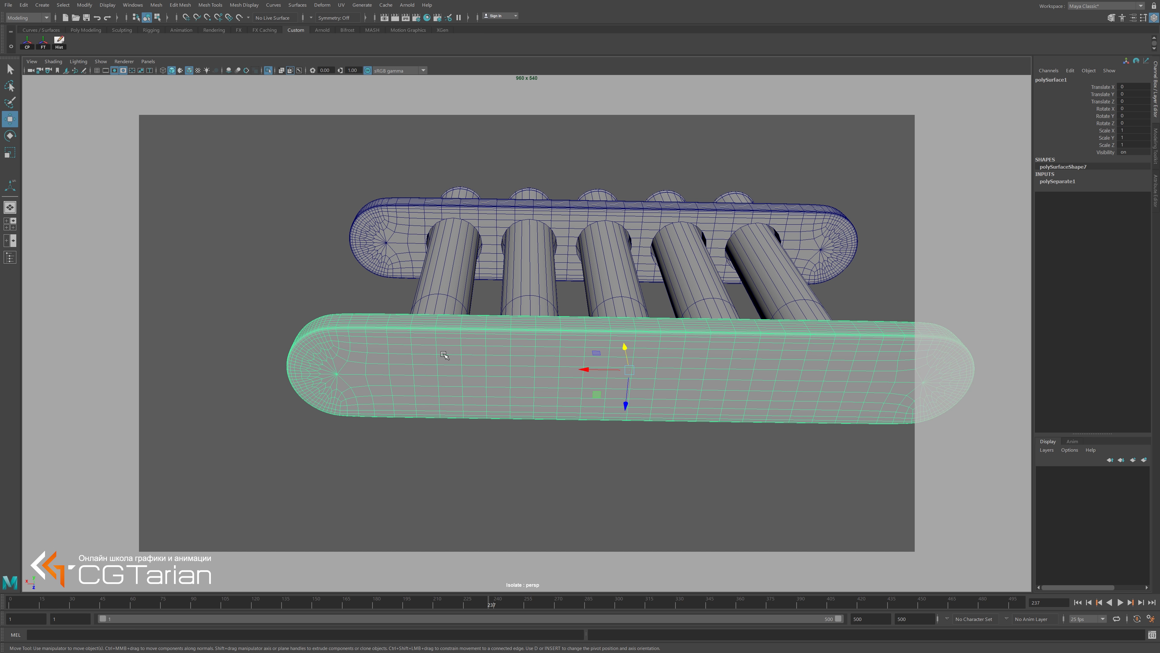
{"action": "right_click_drag", "start_coordinate": [377, 352], "coordinate": [376, 368]}
{"action": "left_click", "coordinate": [378, 349]}
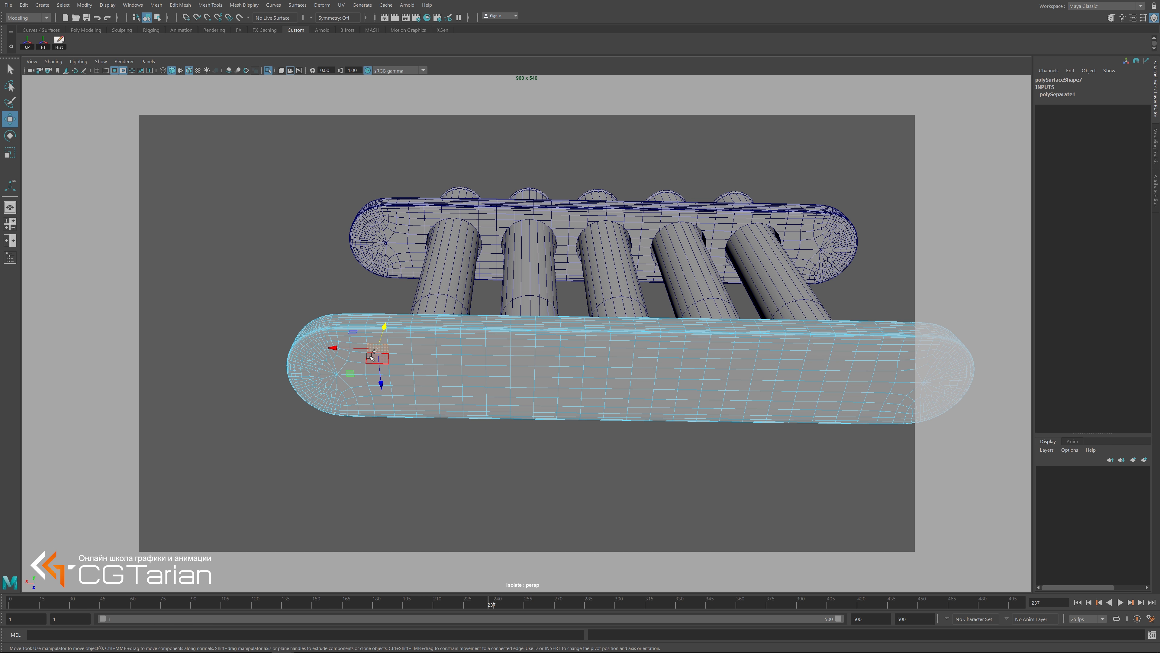
{"action": "left_click", "coordinate": [371, 342]}
{"action": "left_click", "coordinate": [371, 349]}
{"action": "left_click", "coordinate": [386, 401], "text": "shift"}
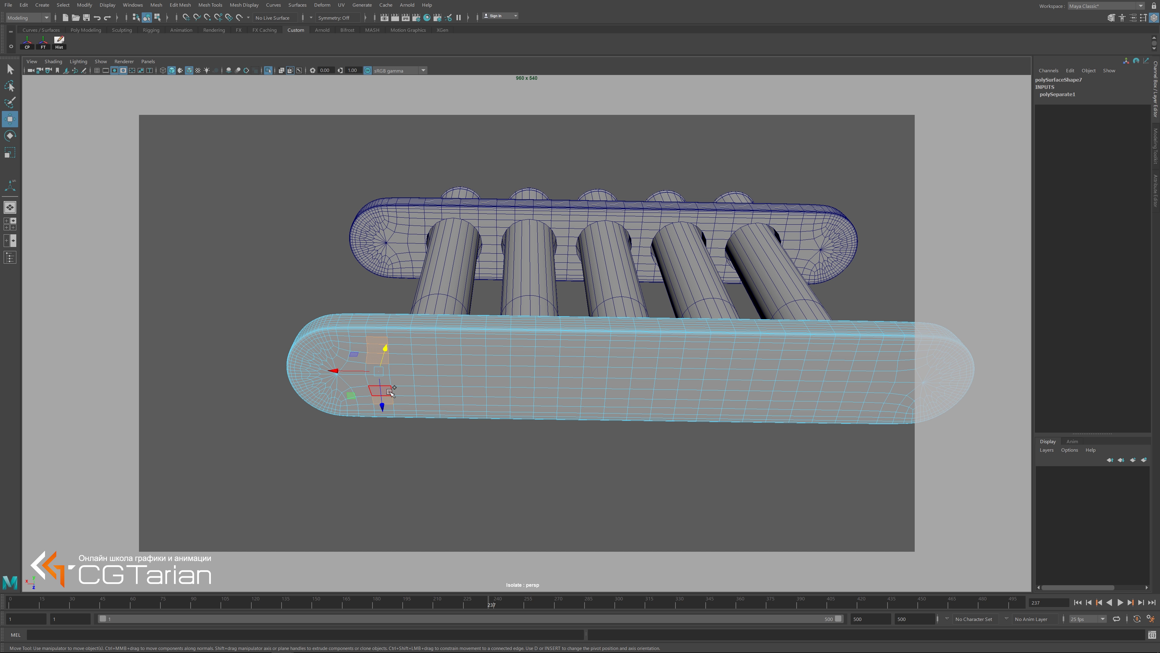
{"action": "left_click", "coordinate": [387, 404], "text": "shift"}
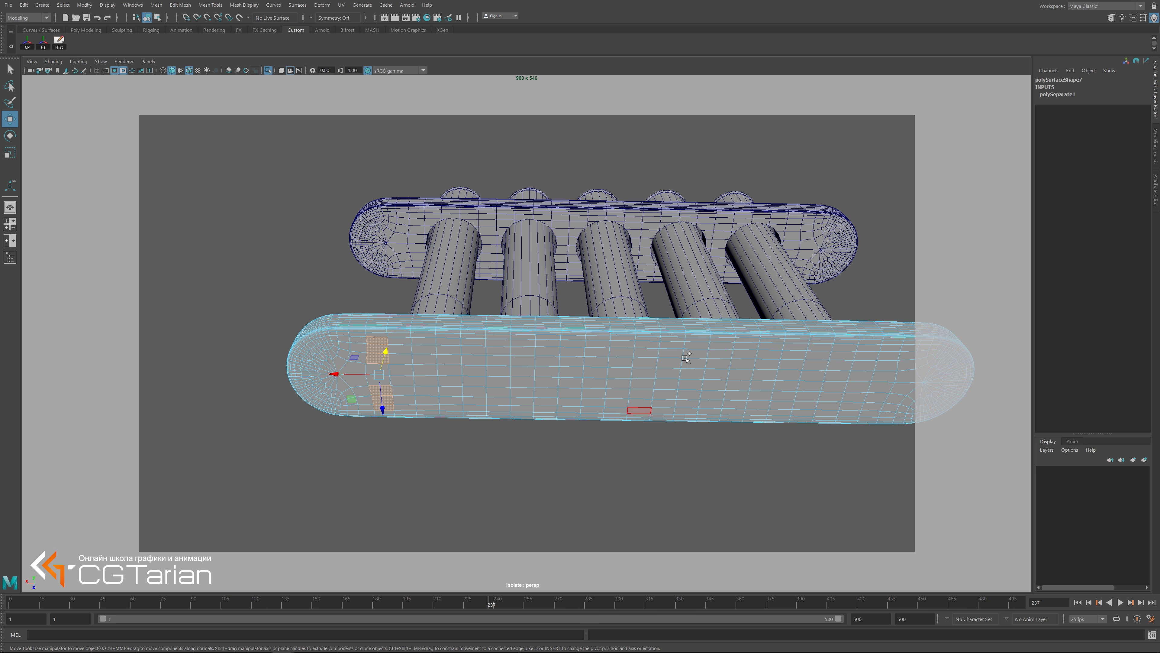
Add underside faces near the base bar's right end to the selection.
{"action": "mouse_move", "coordinate": [859, 356]}
{"action": "middle_mouse_down", "text": "alt"}
{"action": "mouse_move", "coordinate": [698, 348]}
{"action": "mouse_move", "coordinate": [761, 368]}
{"action": "middle_mouse_up", "text": "alt"}
{"action": "left_click", "coordinate": [761, 364], "text": "shift"}
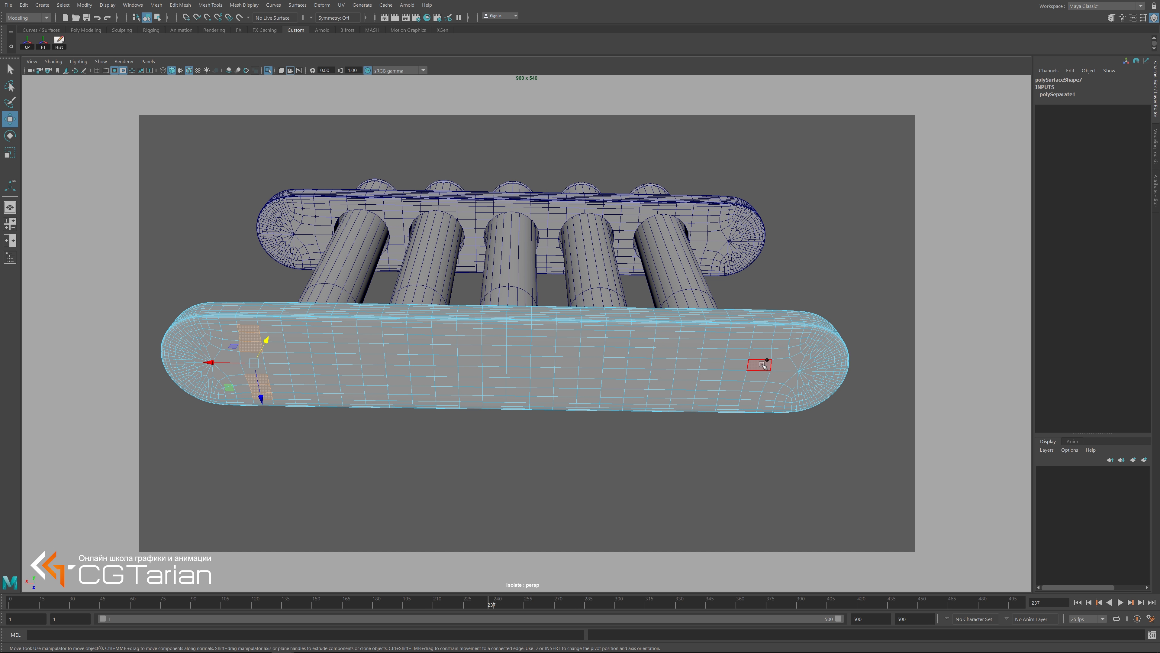
{"action": "left_click", "coordinate": [762, 355], "text": "shift"}
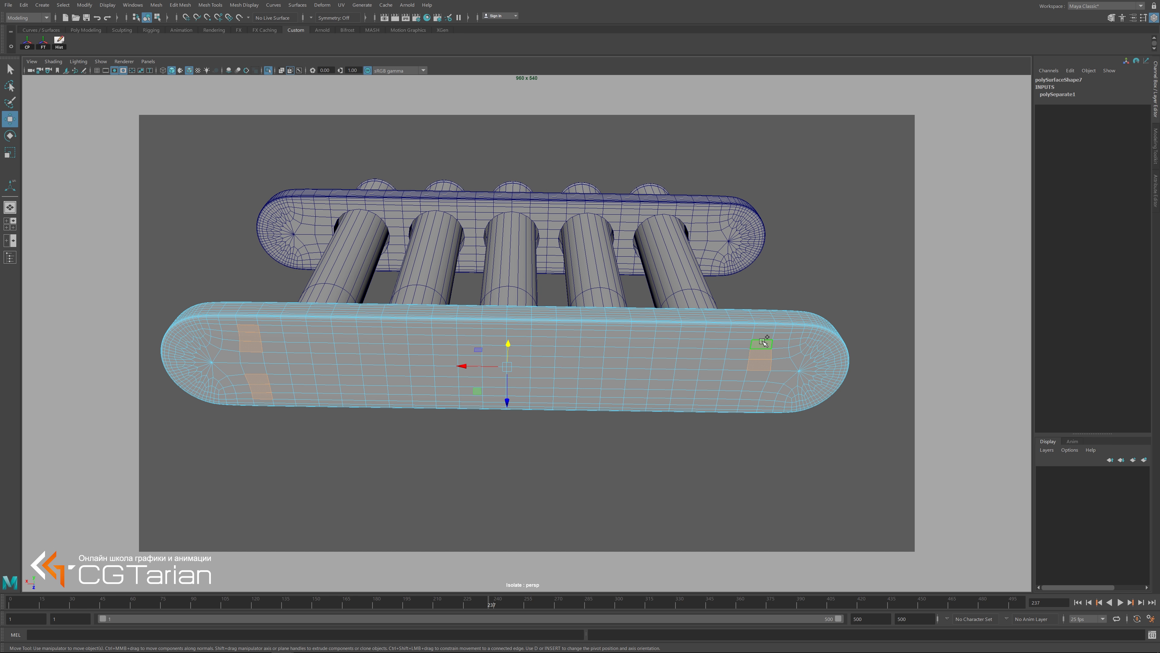
{"action": "left_click", "coordinate": [760, 364], "text": "shift"}
{"action": "left_click", "coordinate": [752, 394], "text": "shift"}
{"action": "left_click_drag", "start_coordinate": [669, 446], "coordinate": [671, 348], "text": "alt"}
Extrude the selected underside faces three times to form small feet.
{"action": "key", "text": "ctrl+e"}
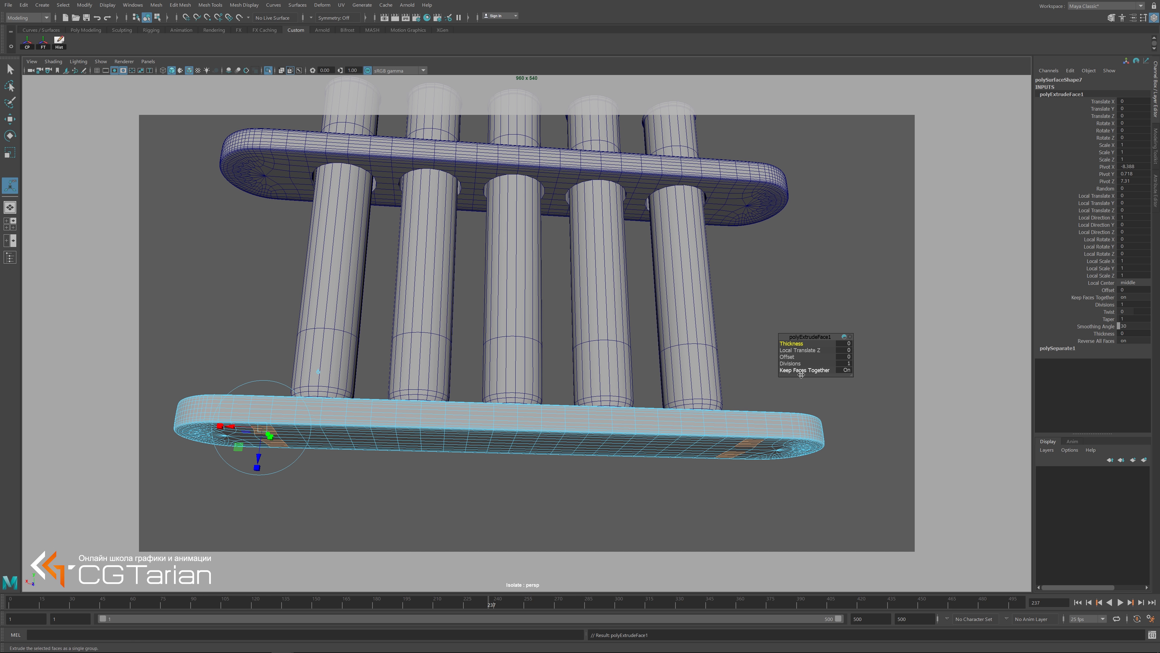
{"action": "left_click_drag", "start_coordinate": [260, 454], "coordinate": [259, 460]}
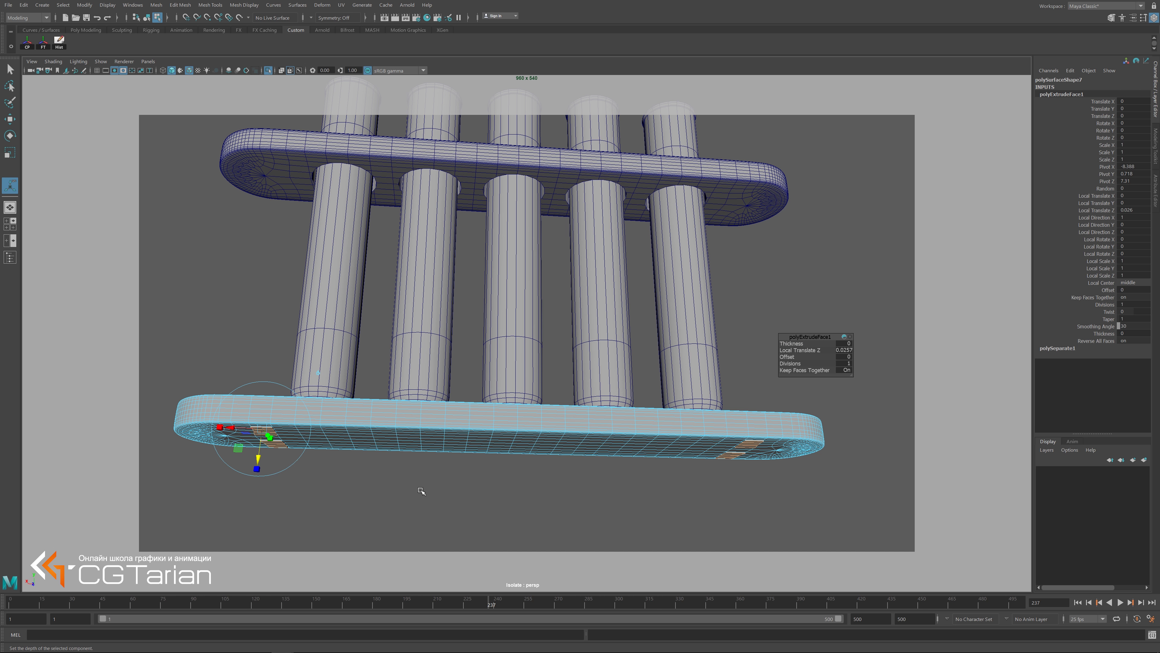
{"action": "key", "text": "ctrl+e"}
{"action": "left_click_drag", "start_coordinate": [259, 459], "coordinate": [259, 468]}
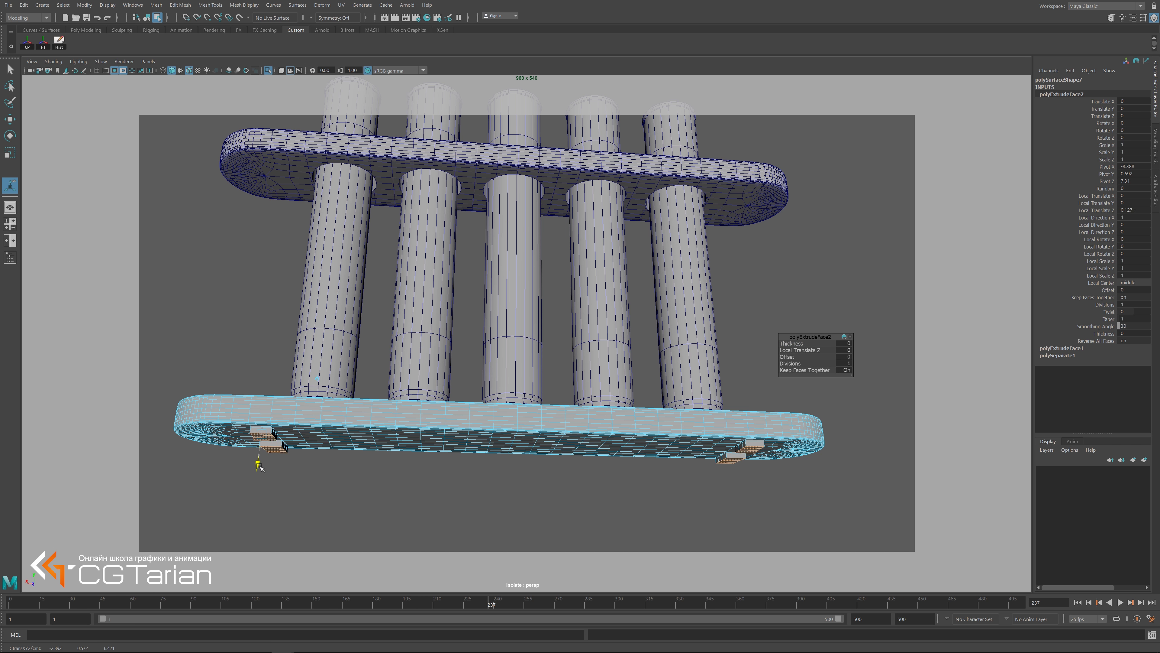
{"action": "key", "text": "ctrl+e"}
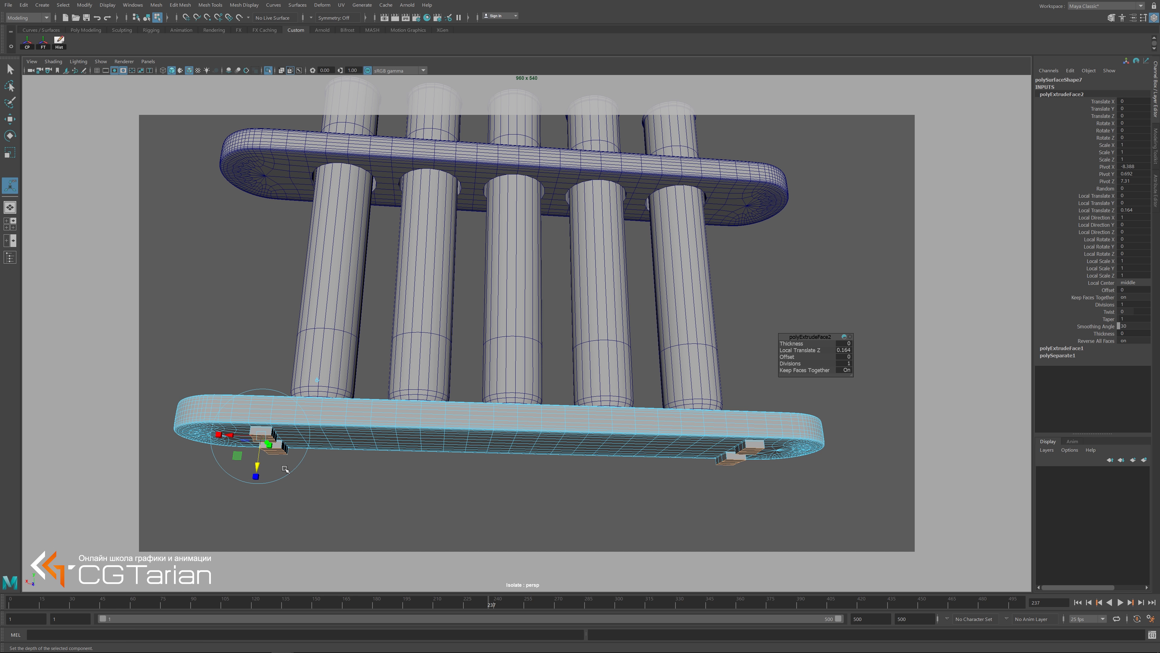
{"action": "left_click_drag", "start_coordinate": [256, 464], "coordinate": [257, 467]}
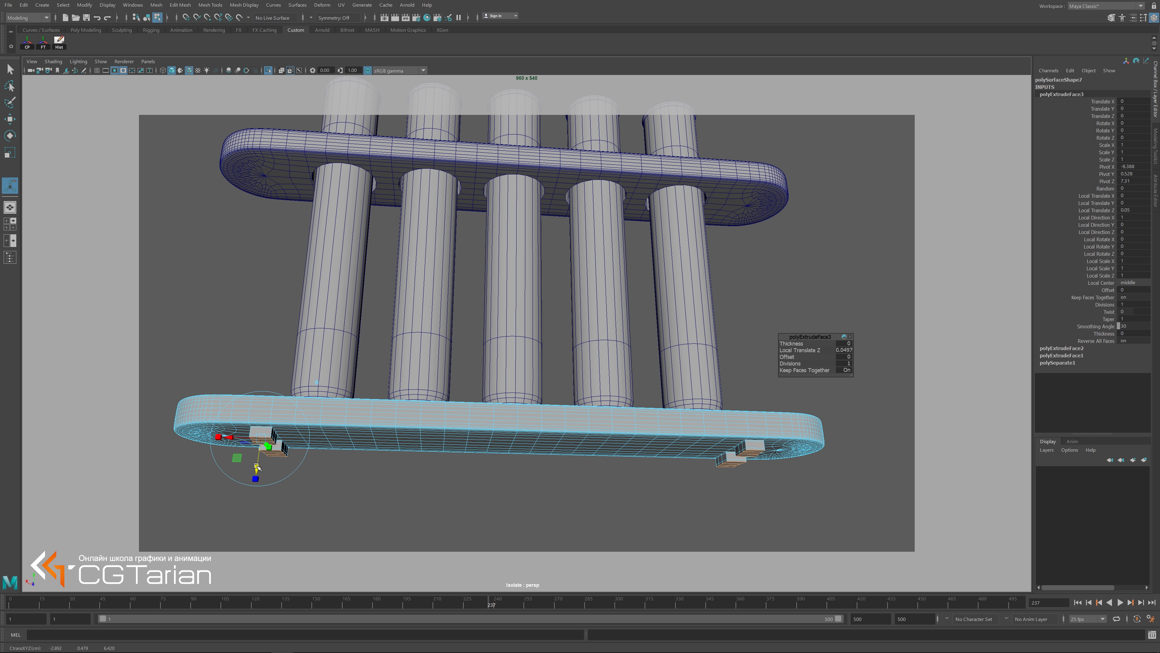
Return the base bar to object mode, clear the selection and reframe the finished rack.
{"action": "scroll", "coordinate": [526, 482], "scroll_direction": "down", "scroll_amount": 5}
{"action": "scroll", "coordinate": [503, 470], "scroll_direction": "up", "scroll_amount": 3}
{"action": "mouse_move", "coordinate": [502, 470]}
{"action": "left_mouse_down", "text": "alt"}
{"action": "mouse_move", "coordinate": [451, 461]}
{"action": "mouse_move", "coordinate": [462, 424]}
{"action": "mouse_move", "coordinate": [491, 425]}
{"action": "mouse_move", "coordinate": [455, 387]}
{"action": "left_mouse_up", "text": "alt"}
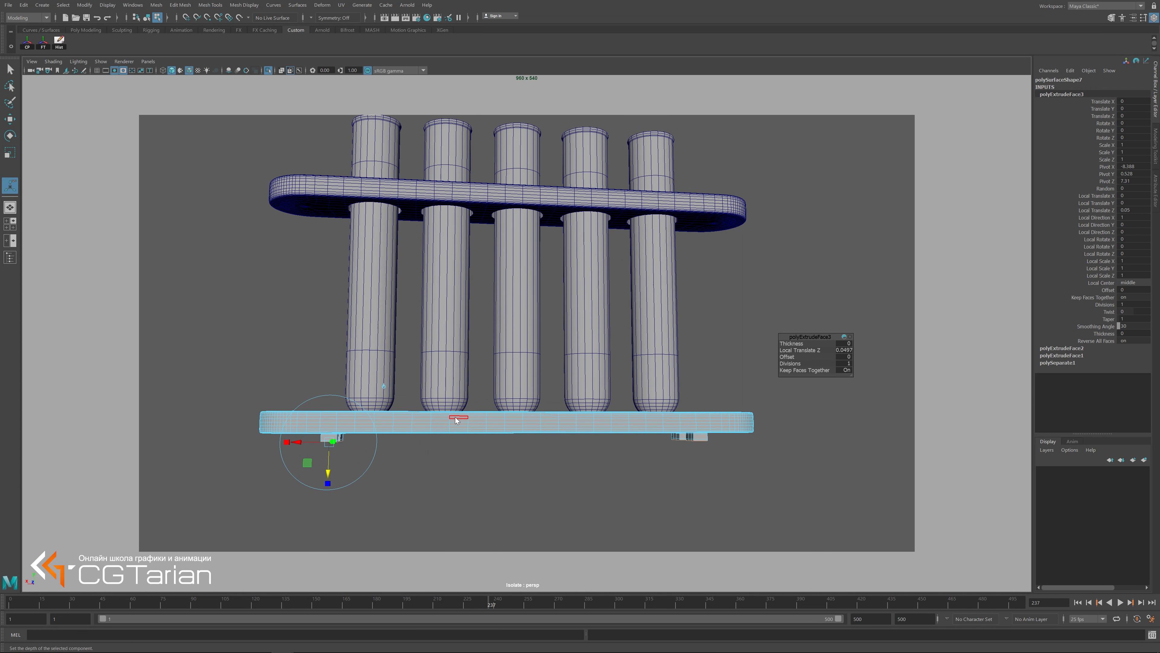
{"action": "mouse_move", "coordinate": [455, 387]}
{"action": "right_mouse_down"}
{"action": "mouse_move", "coordinate": [495, 389]}
{"action": "mouse_move", "coordinate": [494, 372]}
{"action": "right_mouse_up"}
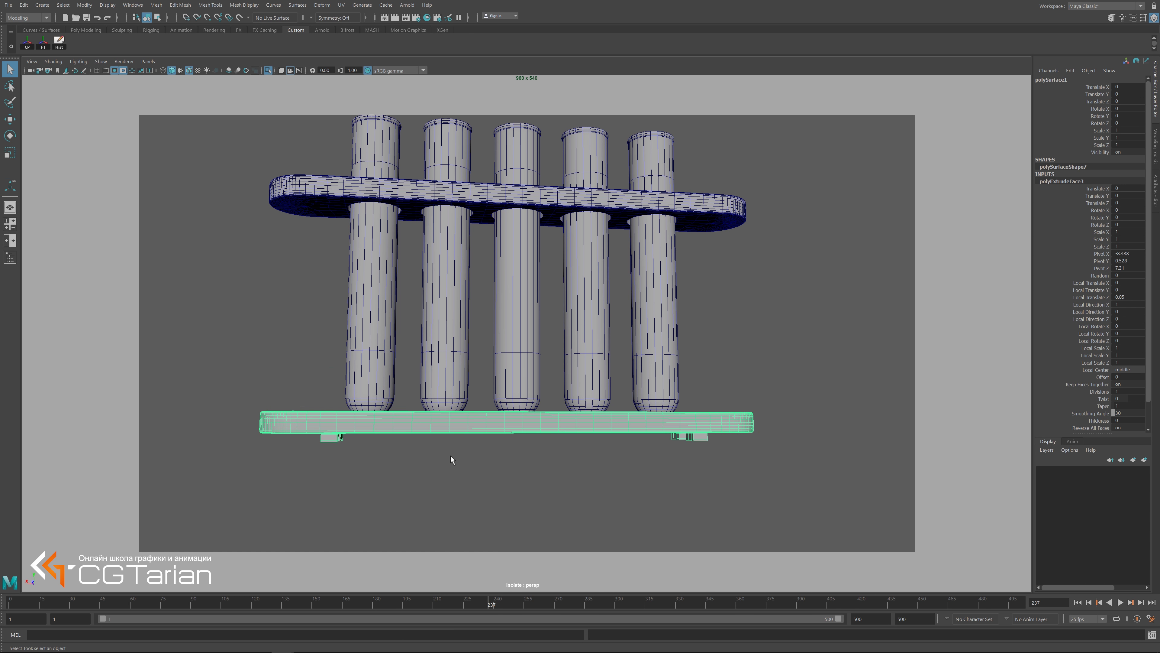
{"action": "mouse_move", "coordinate": [450, 454]}
{"action": "left_mouse_down", "text": "alt"}
{"action": "mouse_move", "coordinate": [443, 439]}
{"action": "mouse_move", "coordinate": [497, 403]}
{"action": "mouse_move", "coordinate": [475, 426]}
{"action": "left_mouse_up", "text": "alt"}
{"action": "scroll", "coordinate": [461, 414], "scroll_direction": "down", "scroll_amount": 3}
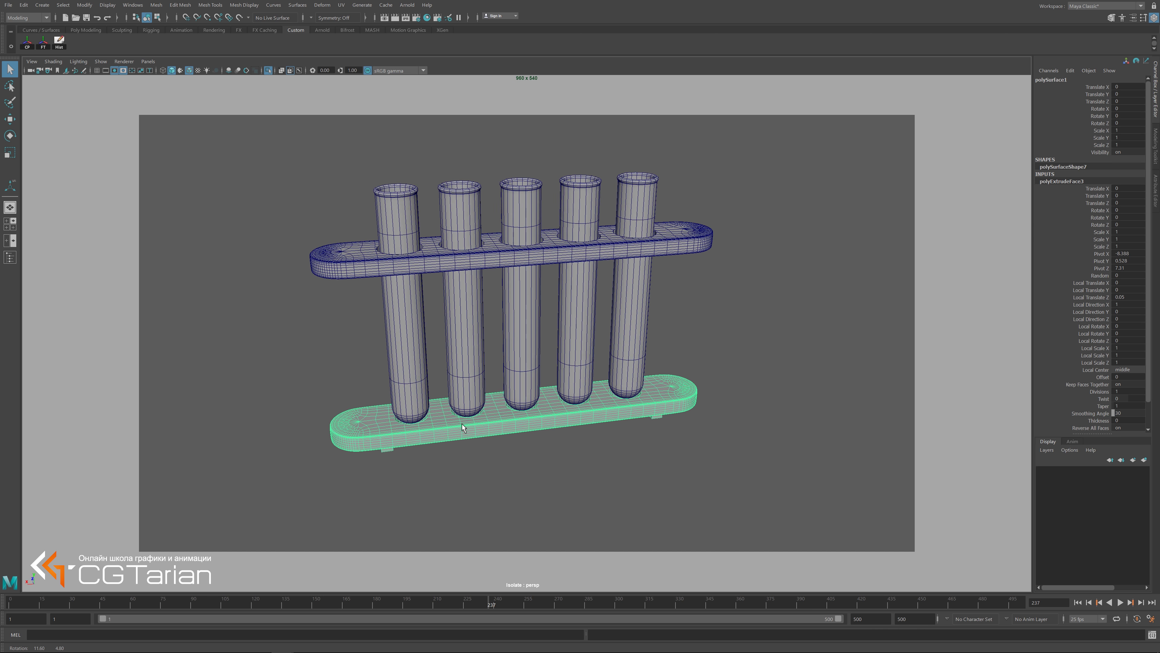
{"action": "left_click", "coordinate": [321, 337]}
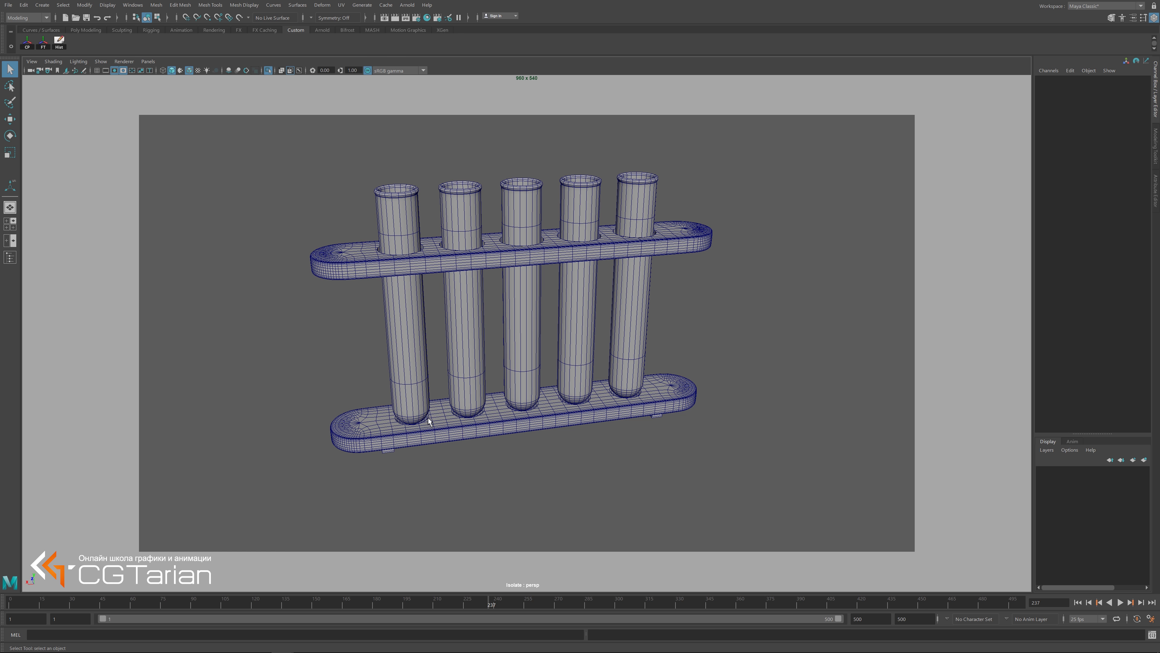
{"action": "left_click_drag", "start_coordinate": [428, 417], "coordinate": [486, 397], "text": "alt"}
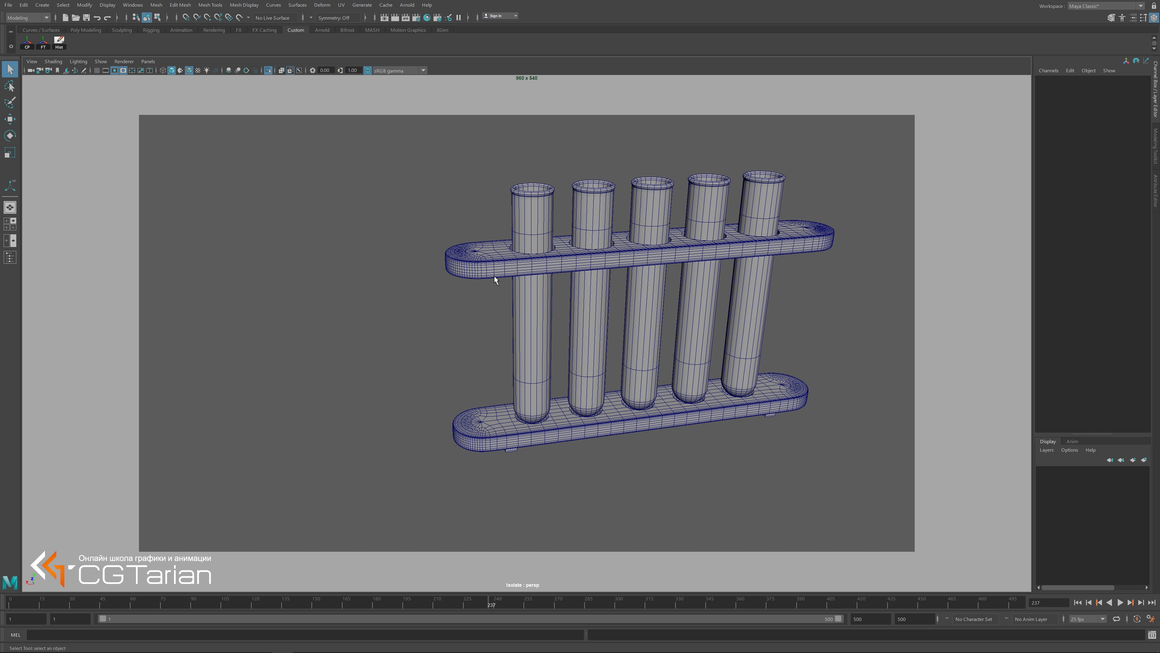
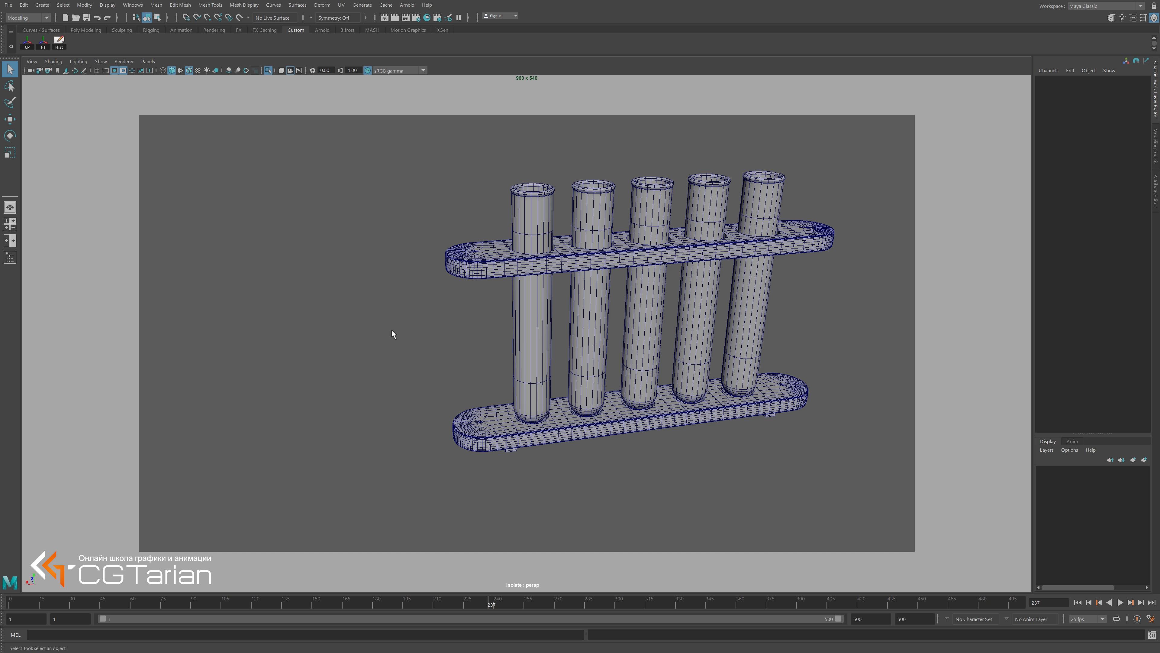
Create a new polygon cylinder and bring it into view beside the rack.
{"action": "right_click_drag", "start_coordinate": [351, 335], "coordinate": [305, 330], "text": "shift"}
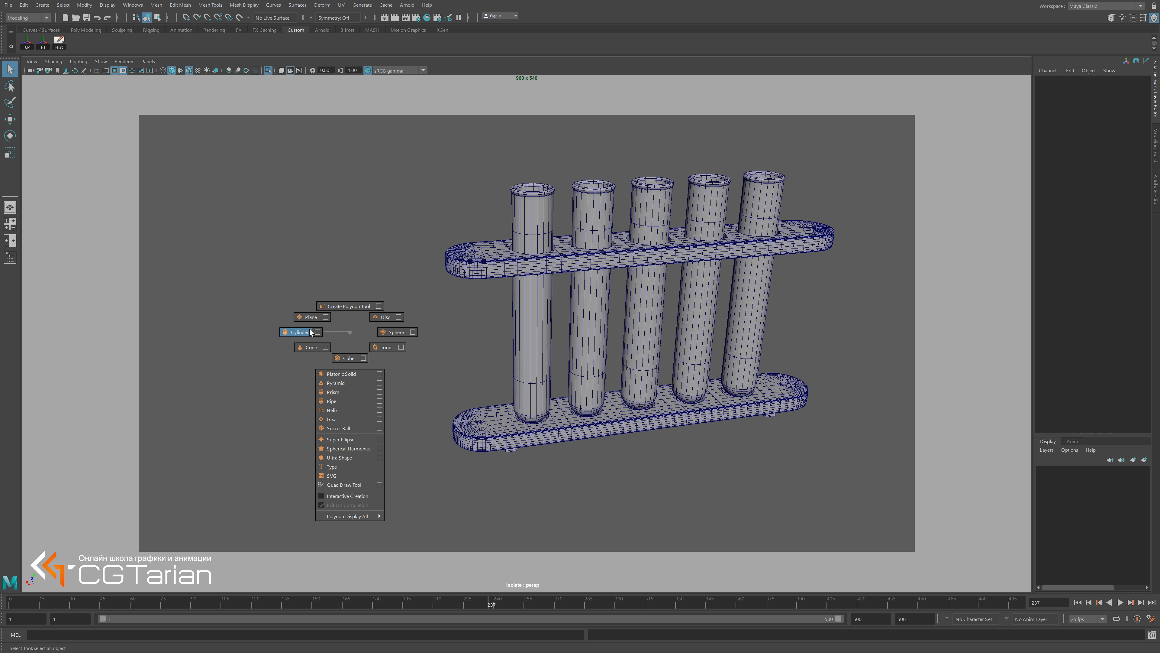
{"action": "middle_click_drag", "start_coordinate": [480, 409], "coordinate": [504, 348], "text": "alt"}
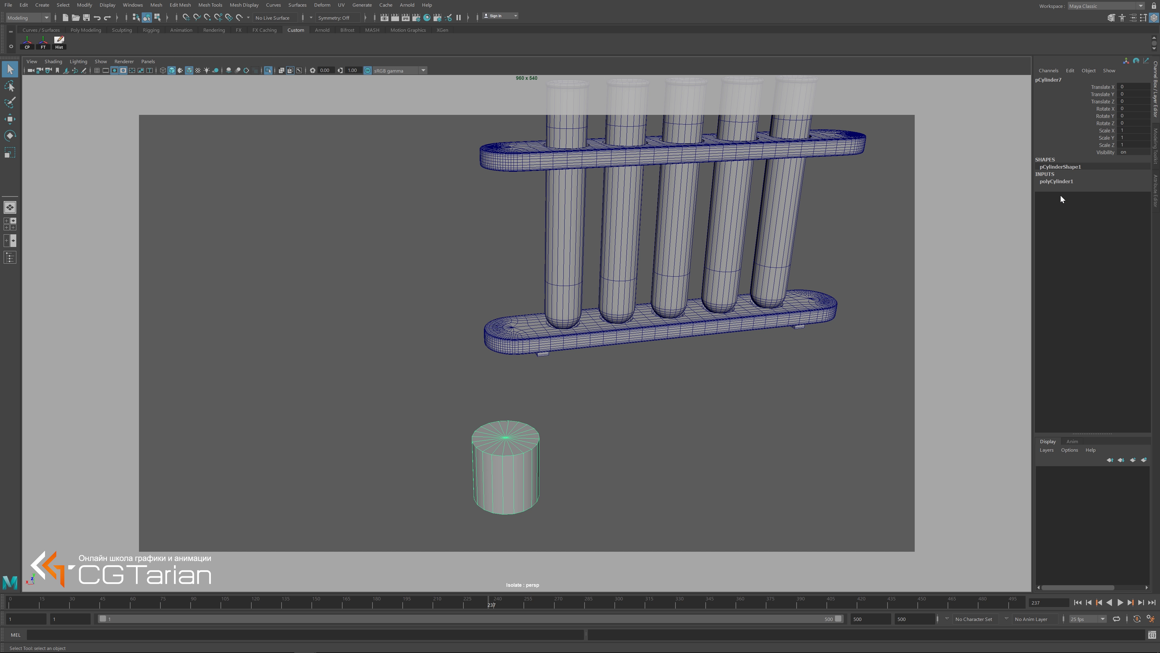
{"action": "left_click_drag", "start_coordinate": [616, 389], "coordinate": [593, 381], "text": "alt"}
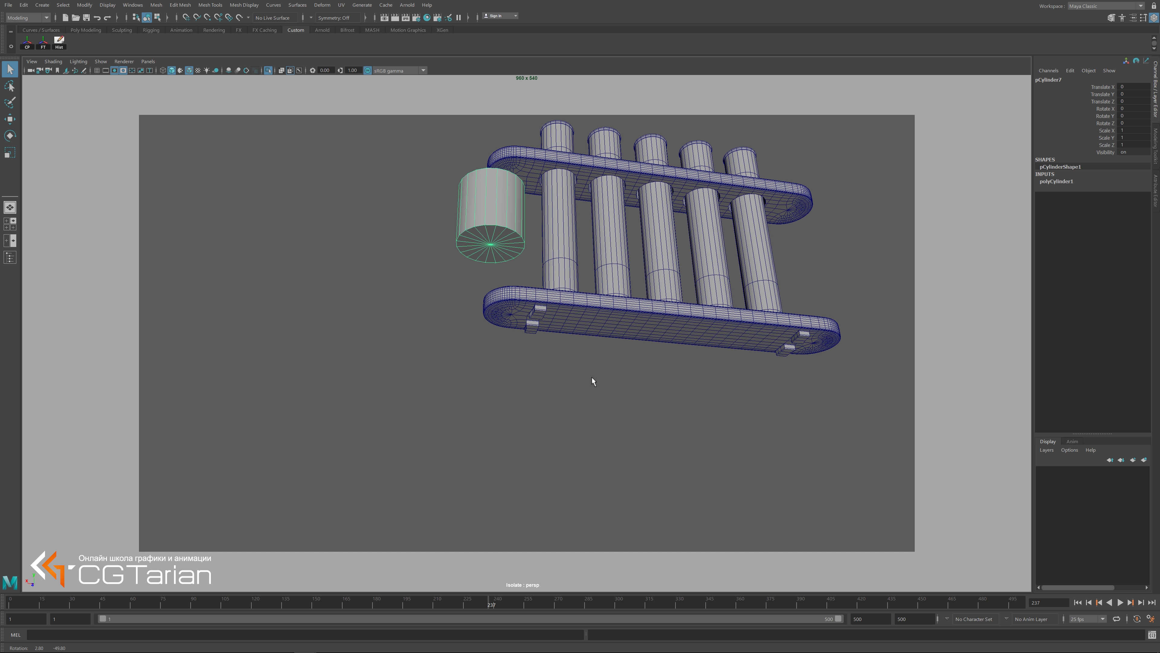
Move the cylinder's pivot to its bottom cap and point-snap it onto the rack's left end.
{"action": "left_click", "coordinate": [10, 120]}
{"action": "middle_click_drag", "start_coordinate": [531, 255], "coordinate": [490, 244]}
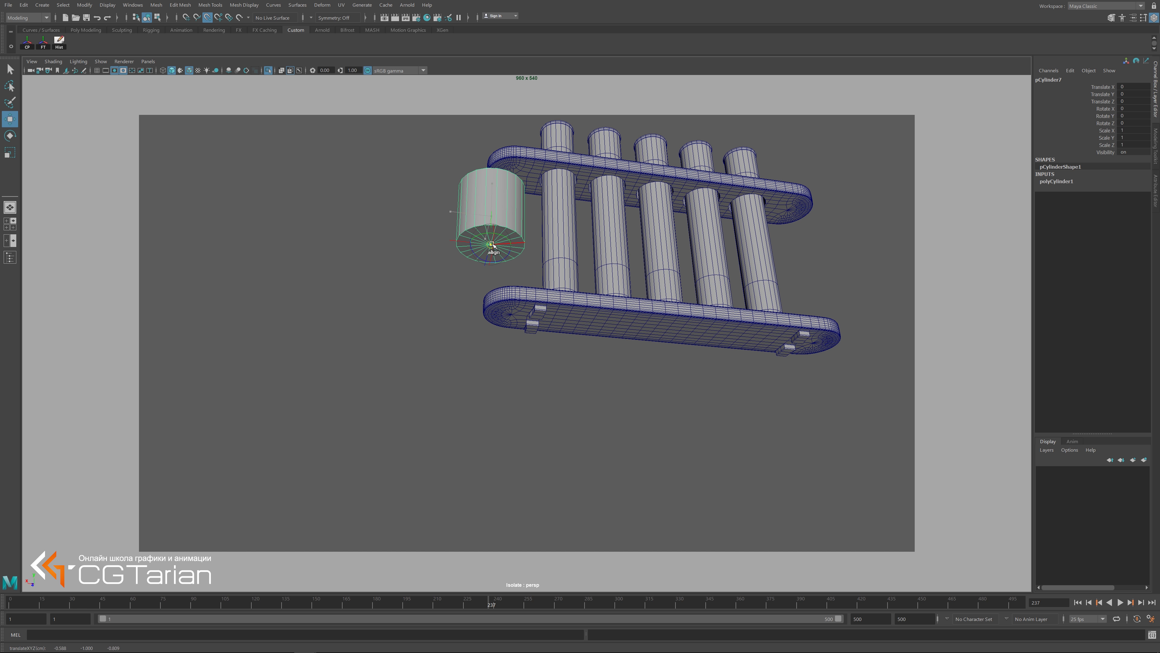
{"action": "left_click_drag", "start_coordinate": [568, 276], "coordinate": [552, 322], "text": "alt"}
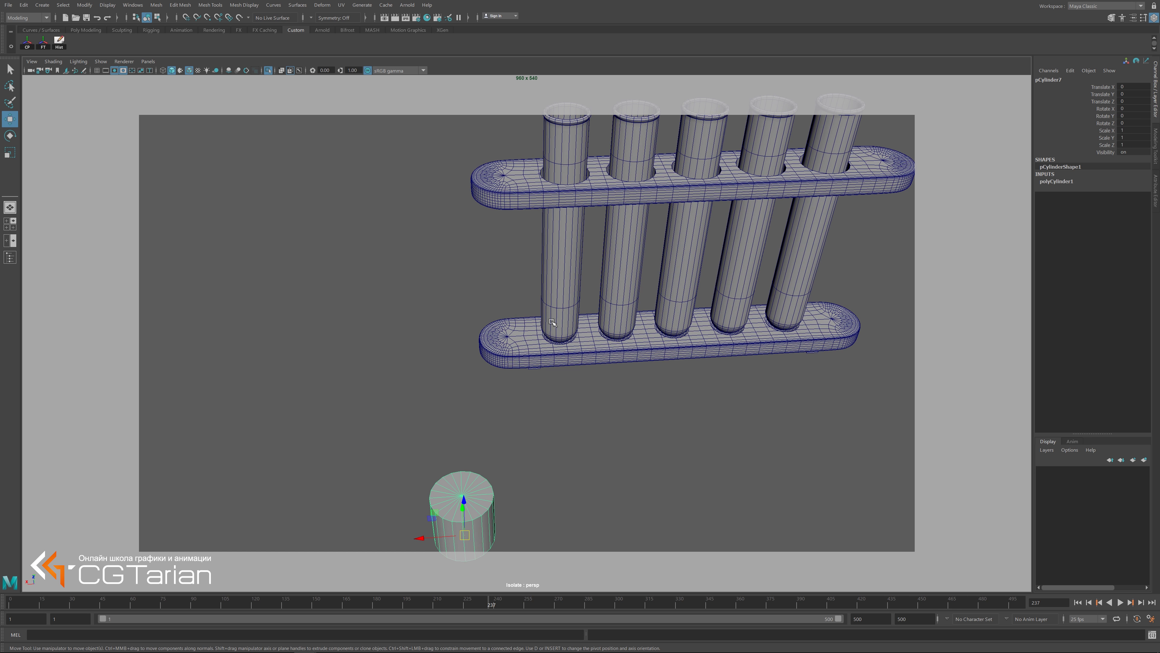
{"action": "key", "text": "v"}
{"action": "left_click_drag", "start_coordinate": [465, 535], "coordinate": [508, 339]}
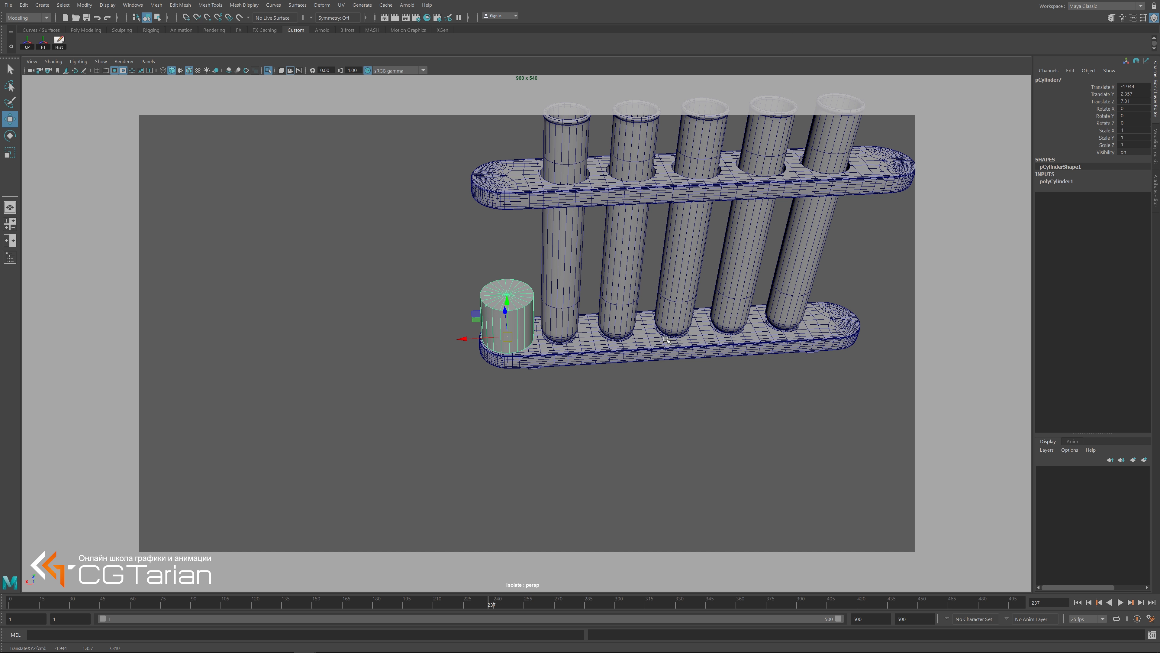
{"action": "left_click_drag", "start_coordinate": [667, 340], "coordinate": [591, 373], "text": "alt"}
Shrink the cylinder's radius to about 0.17 so it becomes a thin rod.
{"action": "left_click", "coordinate": [1057, 182]}
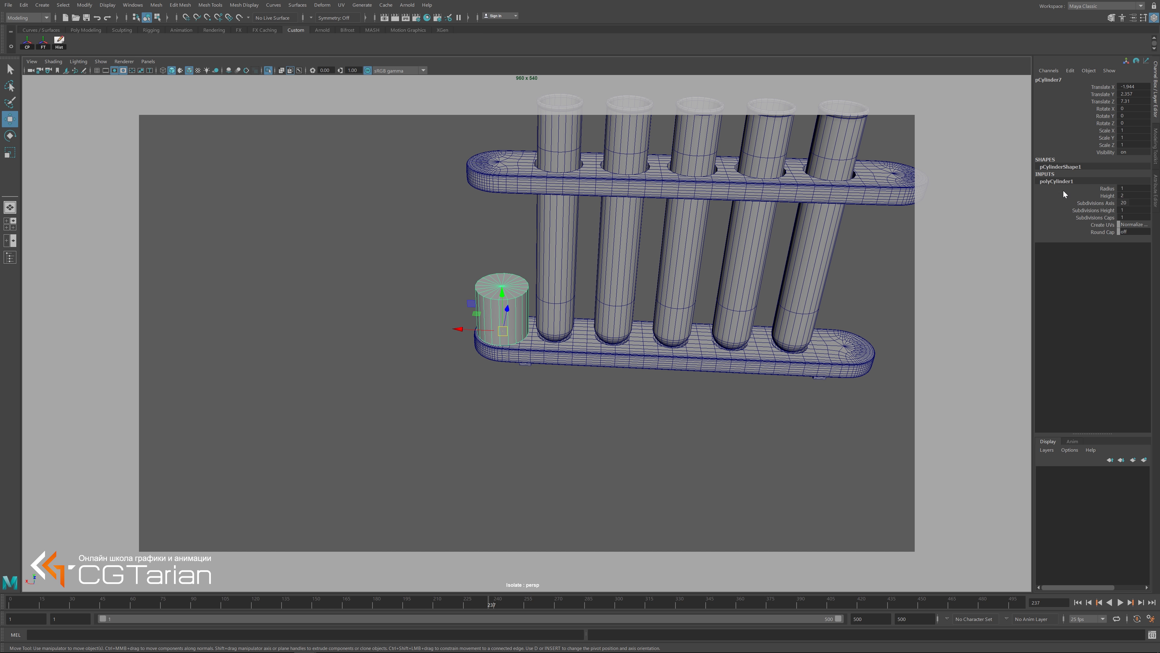
{"action": "left_click", "coordinate": [1107, 190]}
{"action": "middle_click_drag", "start_coordinate": [718, 321], "coordinate": [695, 320]}
{"action": "left_click_drag", "start_coordinate": [591, 282], "coordinate": [651, 273], "text": "alt"}
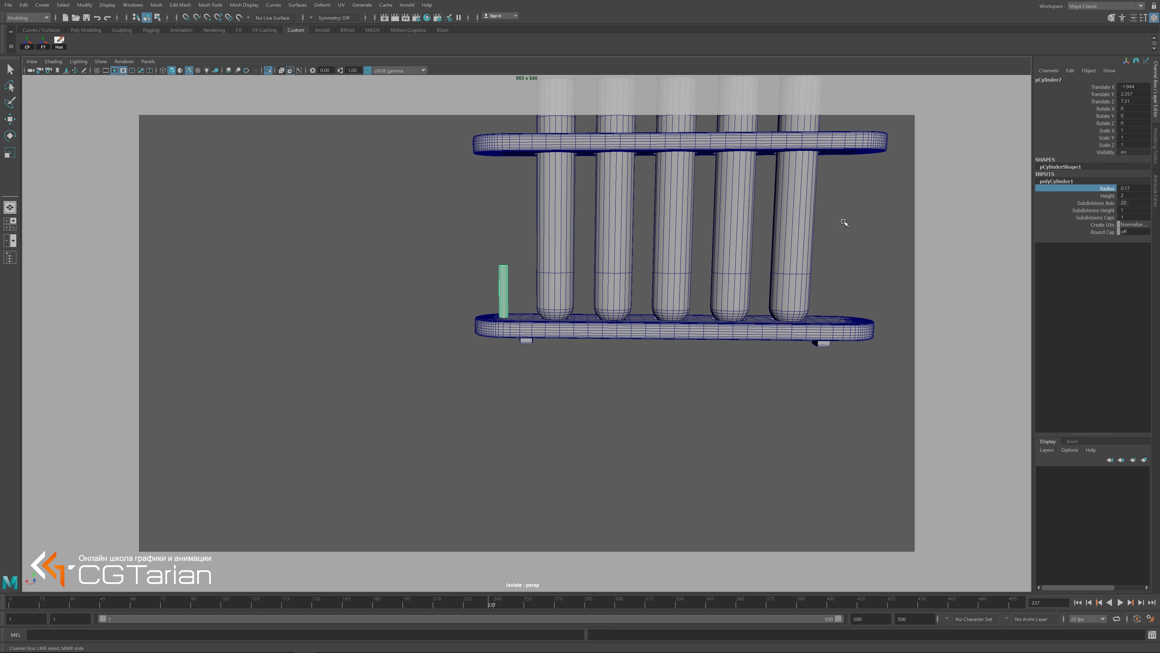
{"action": "scroll", "coordinate": [525, 217], "scroll_direction": "up", "scroll_amount": 3}
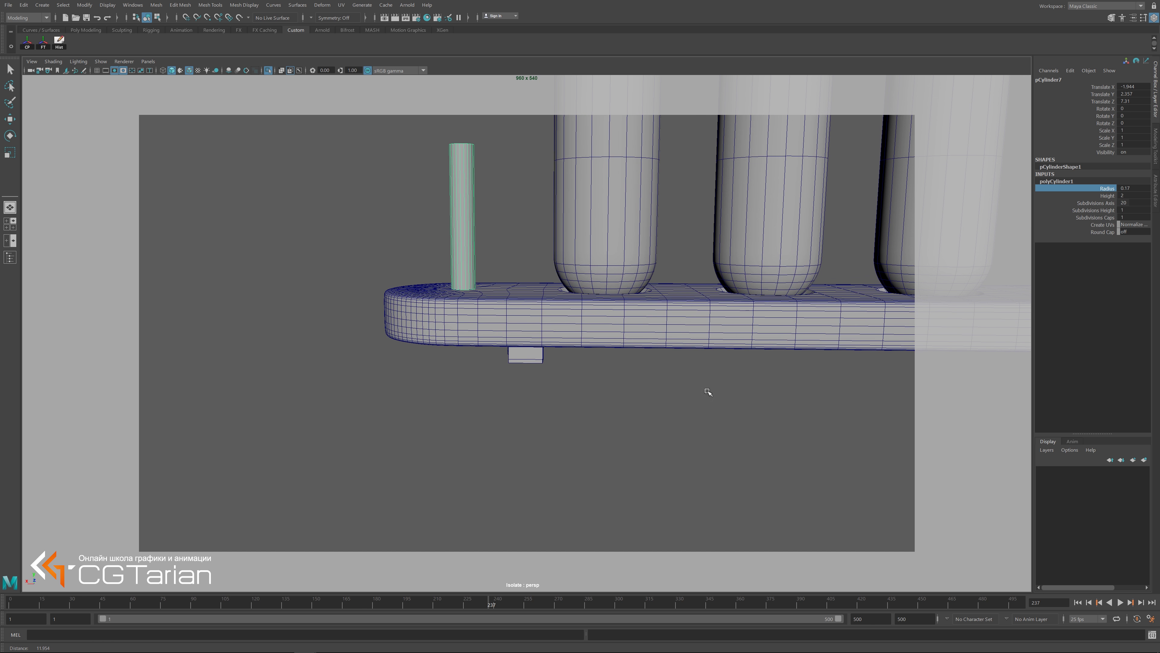
{"action": "scroll", "coordinate": [511, 251], "scroll_direction": "up", "scroll_amount": 2}
{"action": "scroll", "coordinate": [518, 225], "scroll_direction": "up", "scroll_amount": 2}
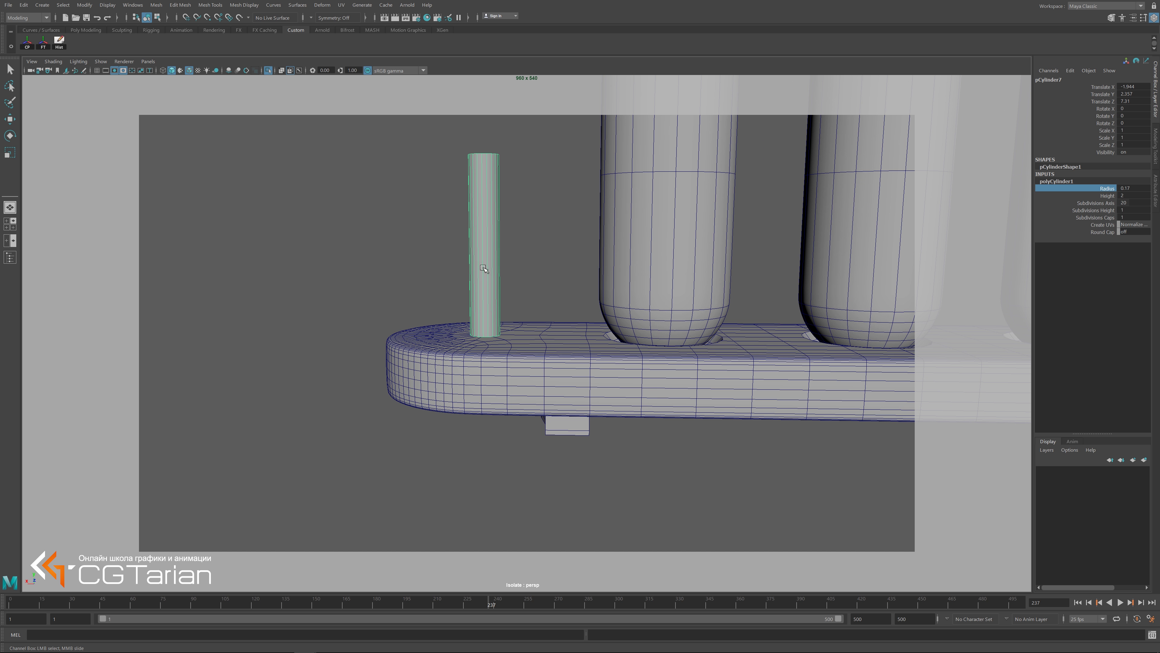
Insert two edge loops along the thin rod, one near its top.
{"action": "right_click_drag", "start_coordinate": [463, 261], "coordinate": [430, 268], "text": "shift"}
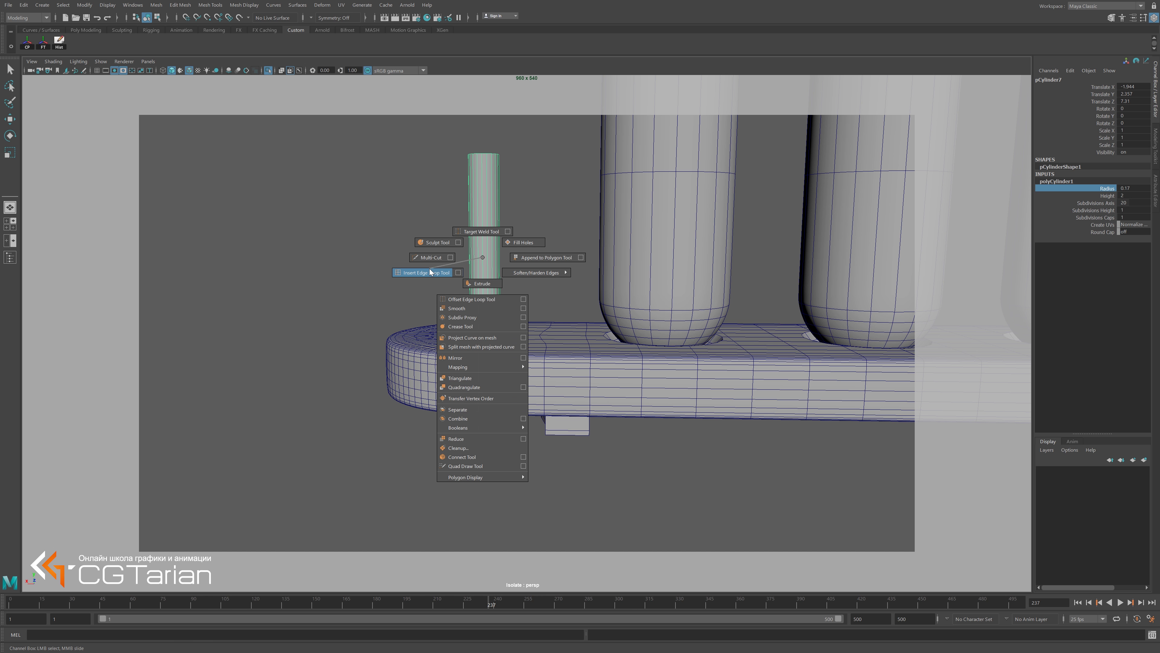
{"action": "left_click", "coordinate": [483, 326]}
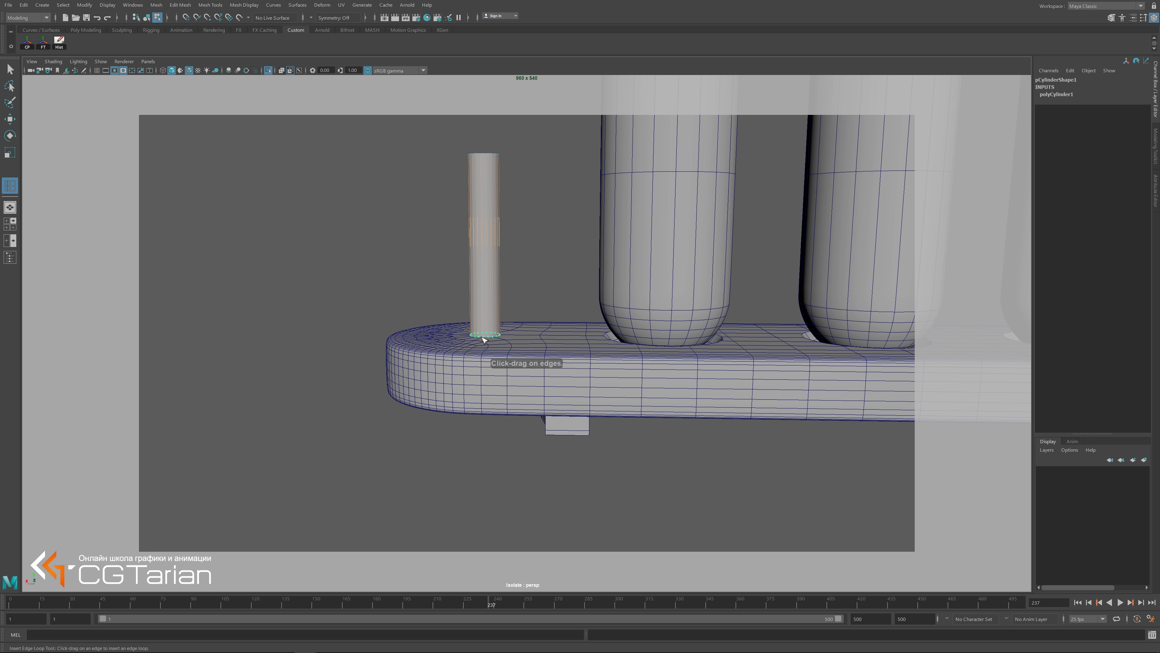
{"action": "left_click", "coordinate": [485, 337]}
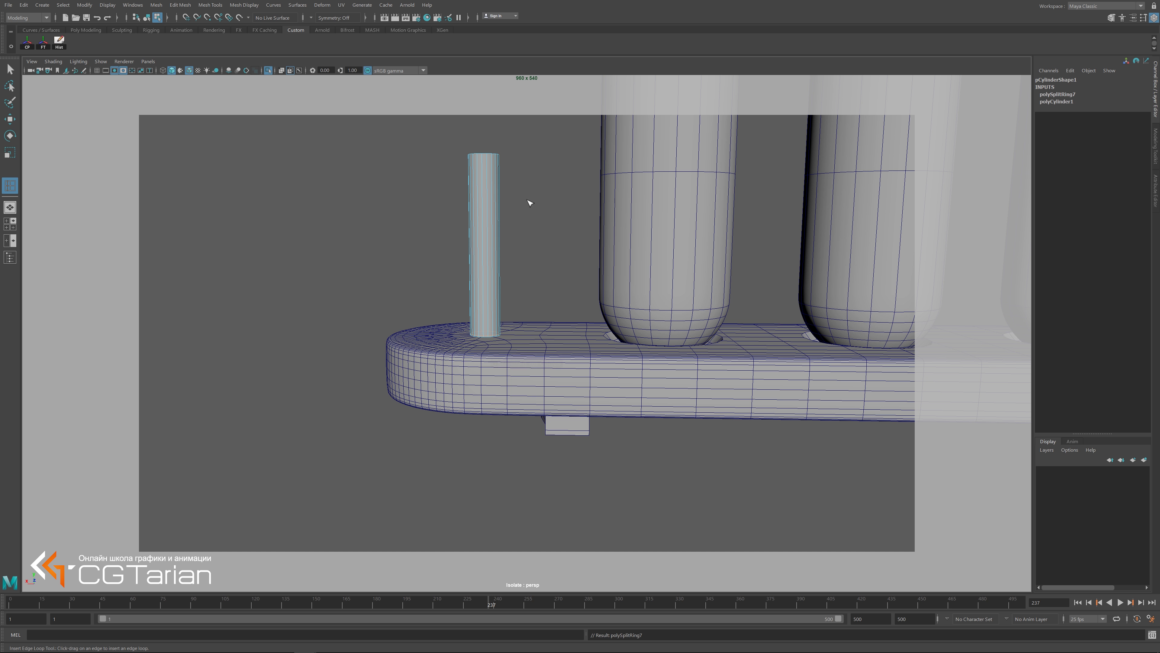
{"action": "left_click", "coordinate": [488, 157]}
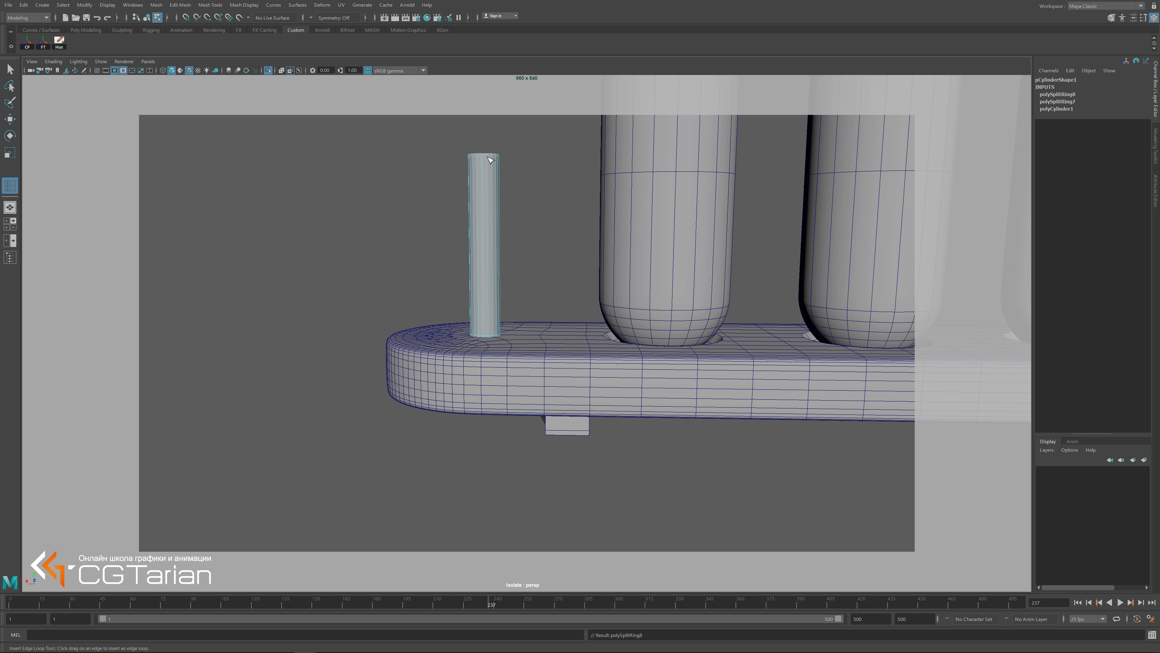
{"action": "scroll", "coordinate": [506, 221], "scroll_direction": "up", "scroll_amount": 2}
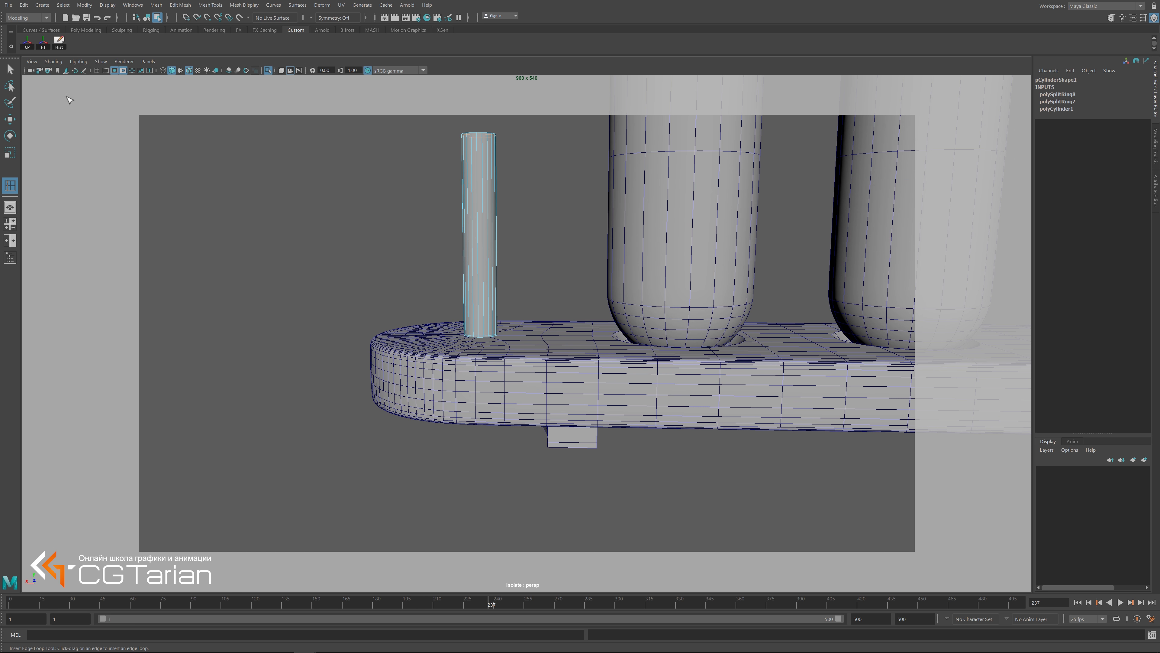
In vertex mode, raise the rod's top to the upper board and settle its bottom on the base.
{"action": "key", "text": "q"}
{"action": "left_click", "coordinate": [10, 118]}
{"action": "left_click", "coordinate": [467, 160]}
{"action": "right_click_drag", "start_coordinate": [467, 160], "coordinate": [432, 158]}
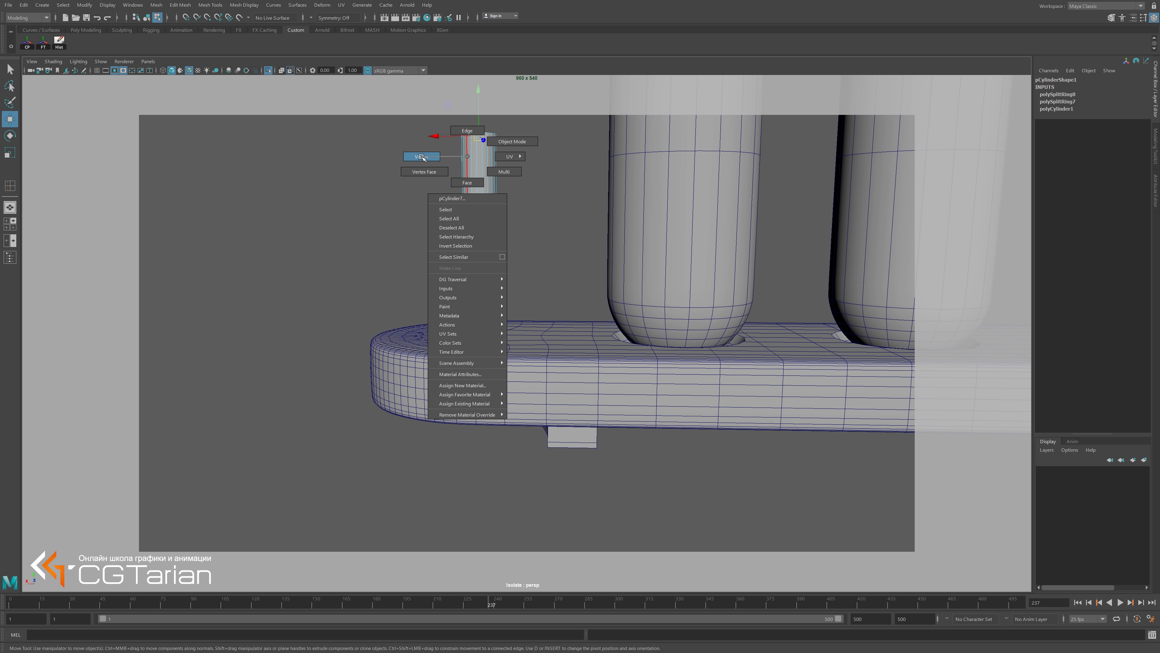
{"action": "left_click_drag", "start_coordinate": [510, 176], "coordinate": [472, 189], "text": "alt"}
{"action": "scroll", "coordinate": [519, 274], "scroll_direction": "down", "scroll_amount": 5}
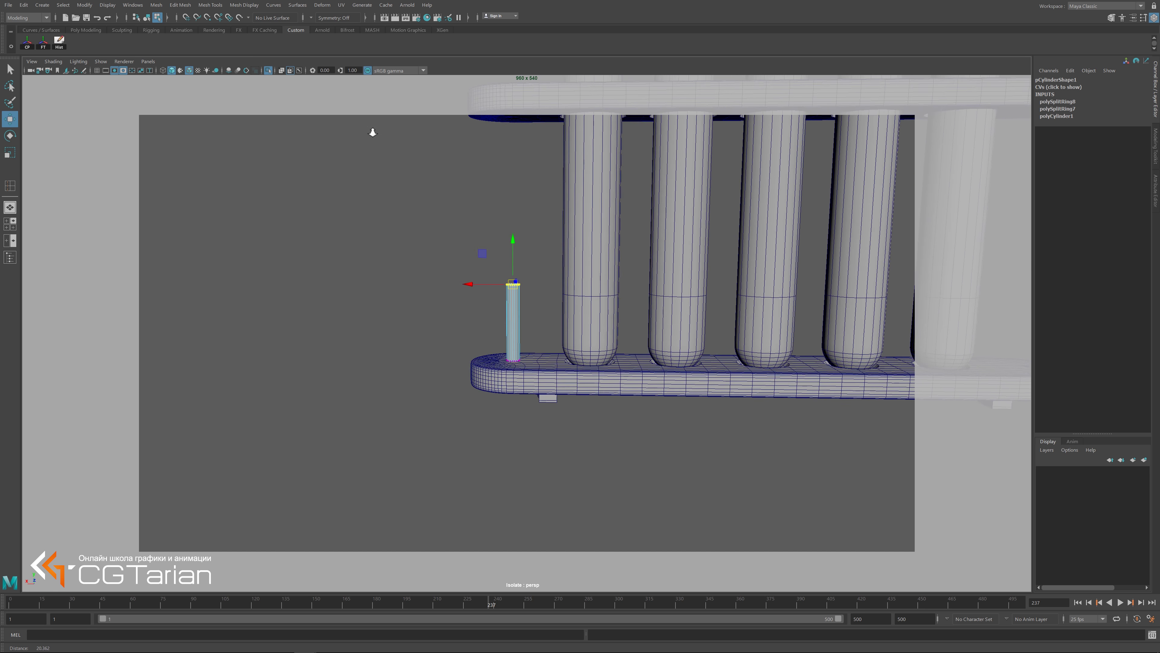
{"action": "left_click_drag", "start_coordinate": [519, 258], "coordinate": [552, 154]}
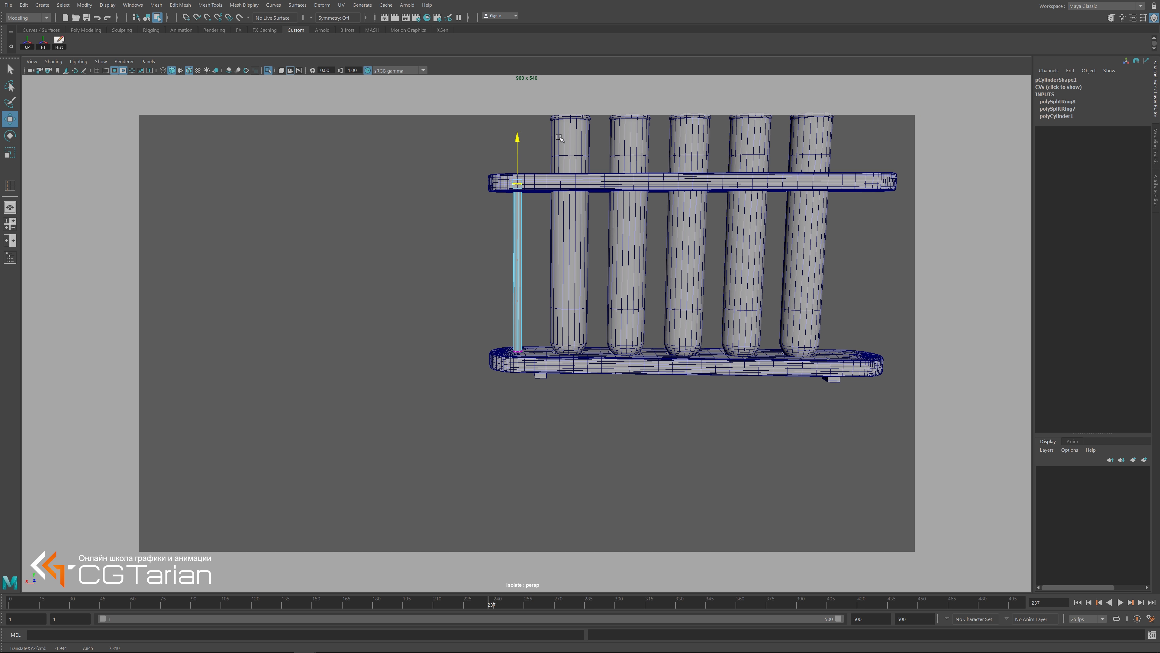
{"action": "mouse_move", "coordinate": [534, 313]}
{"action": "left_mouse_down", "text": "alt"}
{"action": "mouse_move", "coordinate": [527, 306]}
{"action": "mouse_move", "coordinate": [571, 335]}
{"action": "left_mouse_up", "text": "alt"}
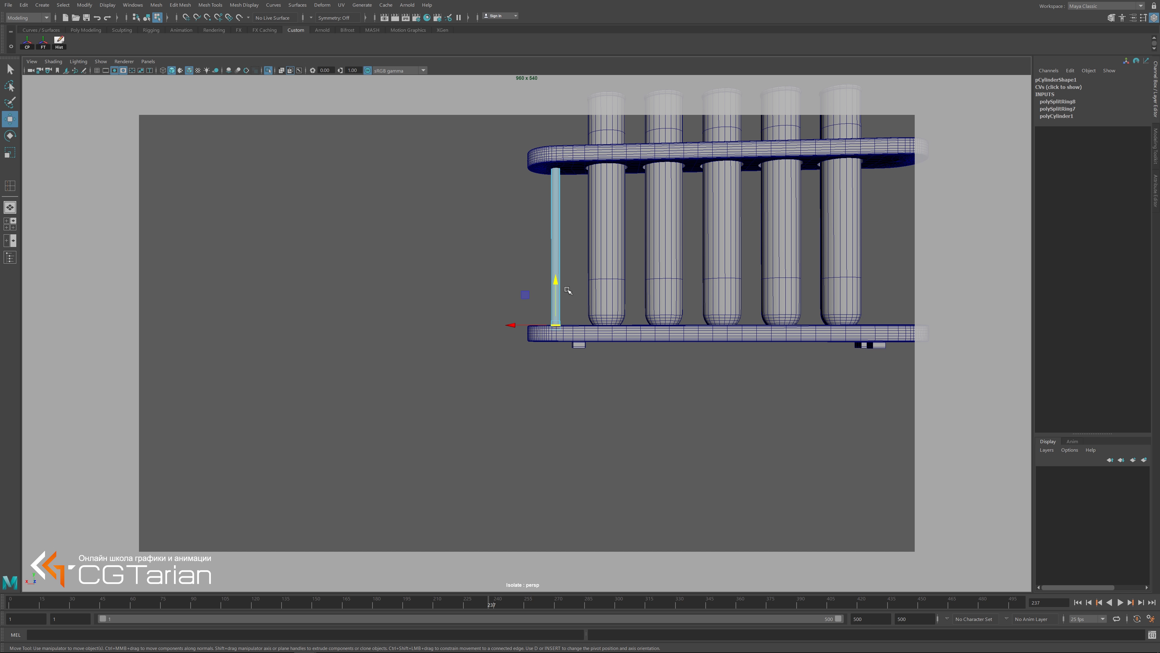
{"action": "left_click_drag", "start_coordinate": [557, 280], "coordinate": [563, 288]}
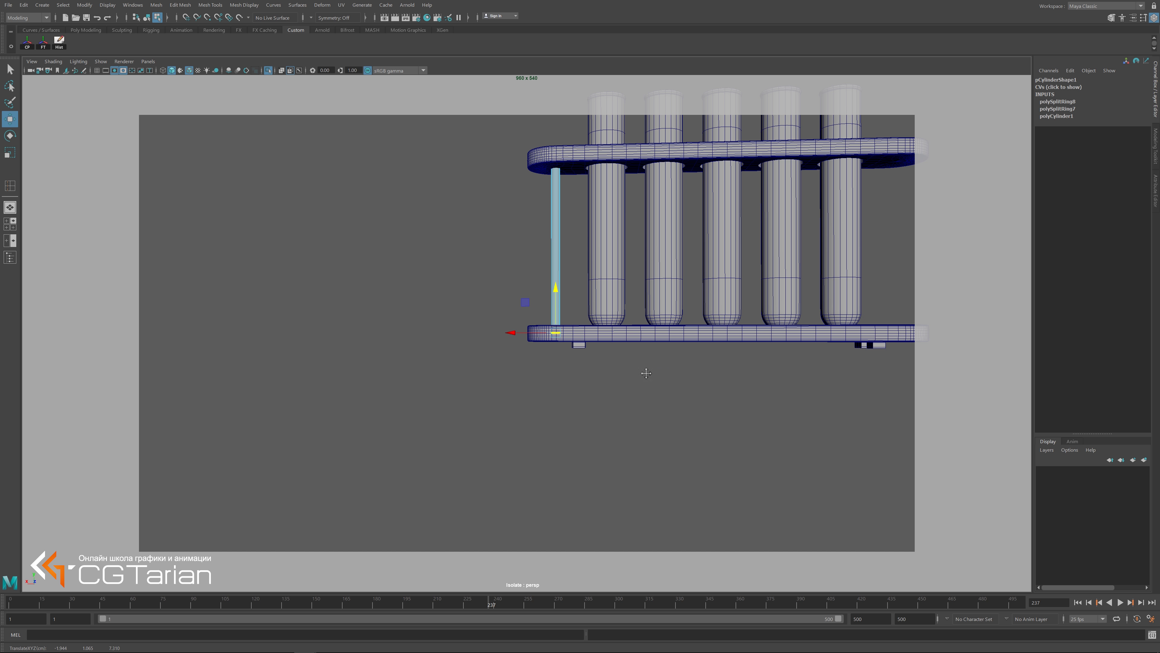
Return to object mode and duplicate the rod as pCylinder8.
{"action": "middle_click_drag", "start_coordinate": [646, 373], "coordinate": [512, 267], "text": "alt"}
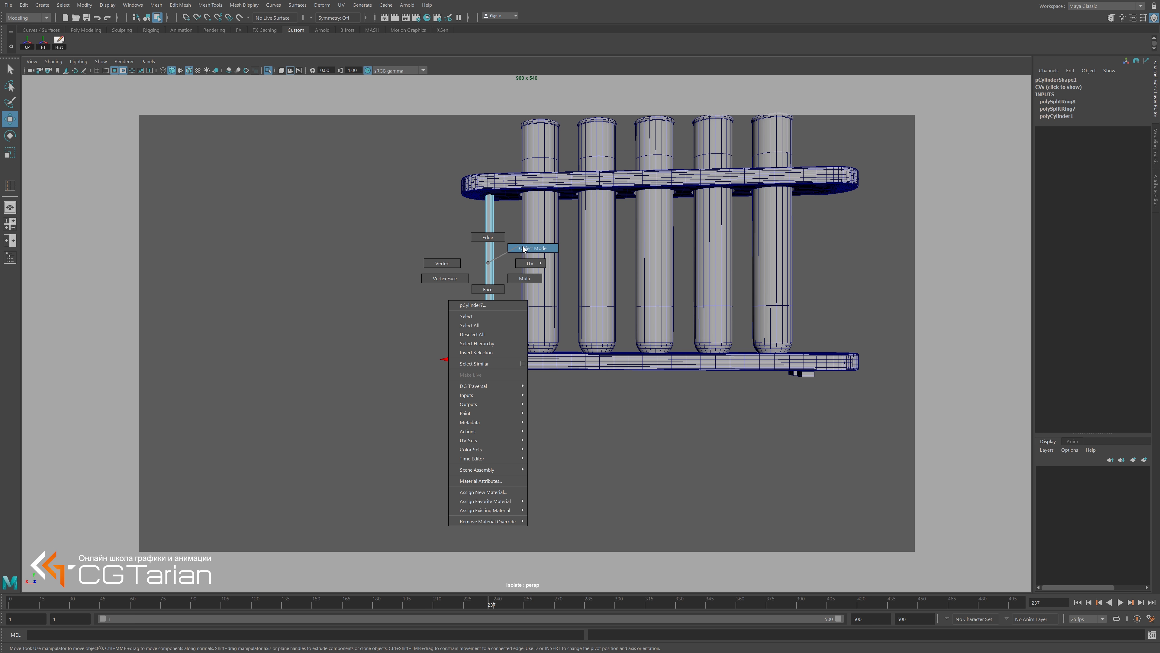
{"action": "right_click_drag", "start_coordinate": [489, 266], "coordinate": [490, 251]}
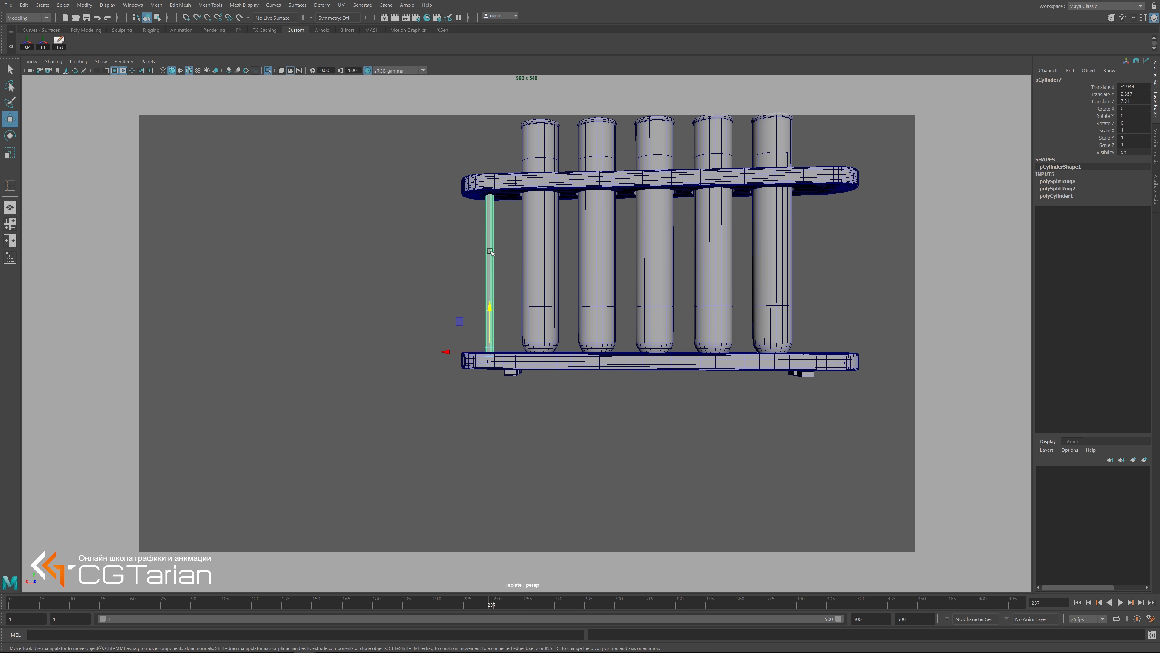
{"action": "left_click_drag", "start_coordinate": [523, 271], "coordinate": [538, 284], "text": "alt"}
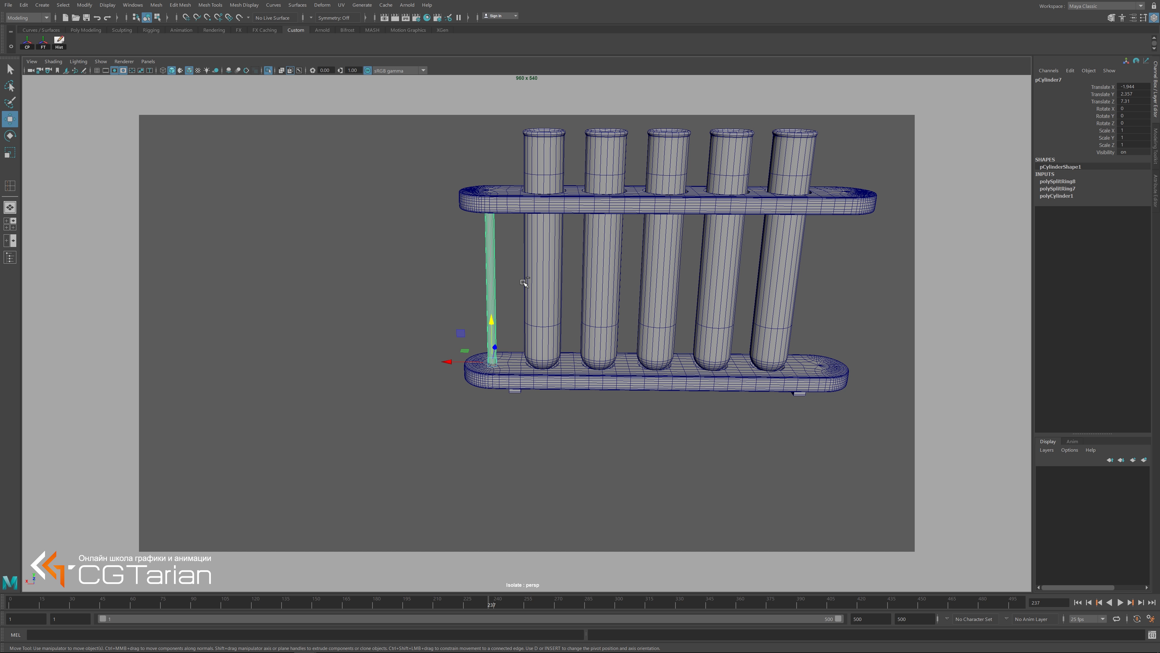
{"action": "key", "text": "ctrl+d"}
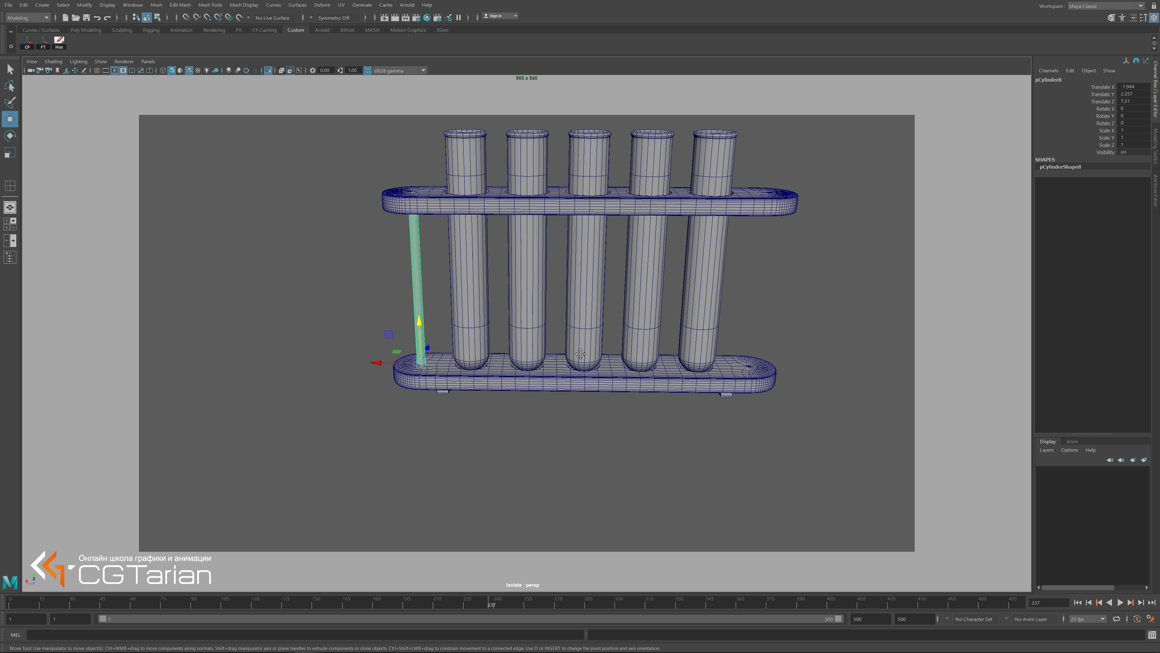
Point-snap the duplicated leg onto the rack's right end.
{"action": "left_click_drag", "start_coordinate": [567, 304], "coordinate": [625, 369], "text": "alt"}
{"action": "left_click", "coordinate": [272, 388]}
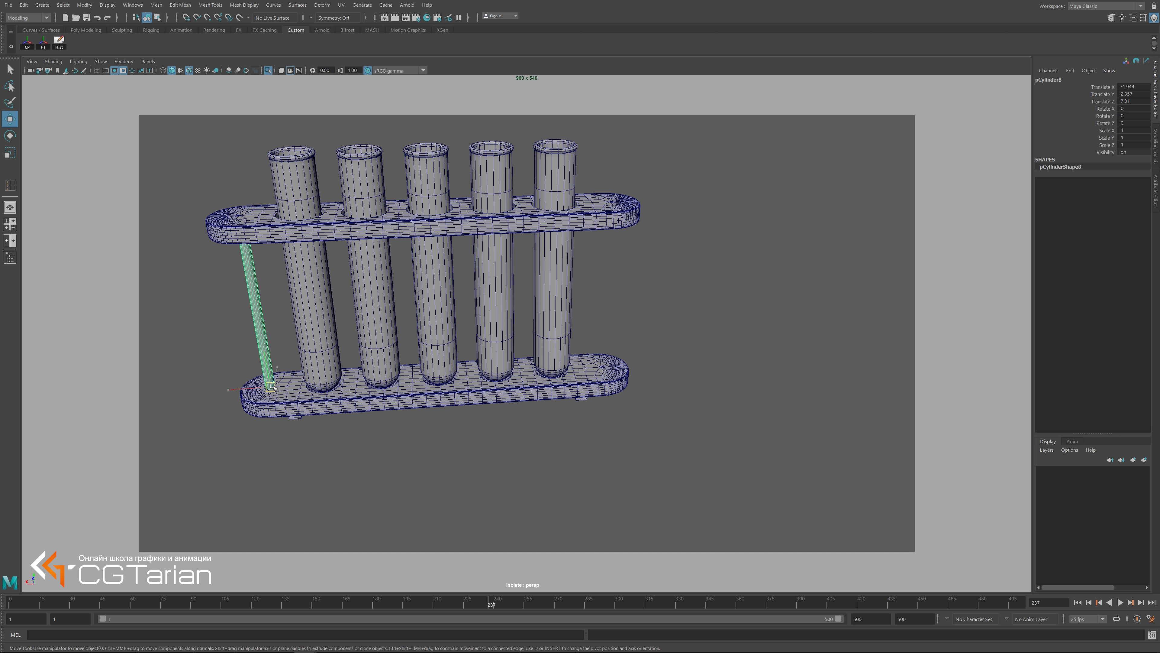
{"action": "key", "text": "v"}
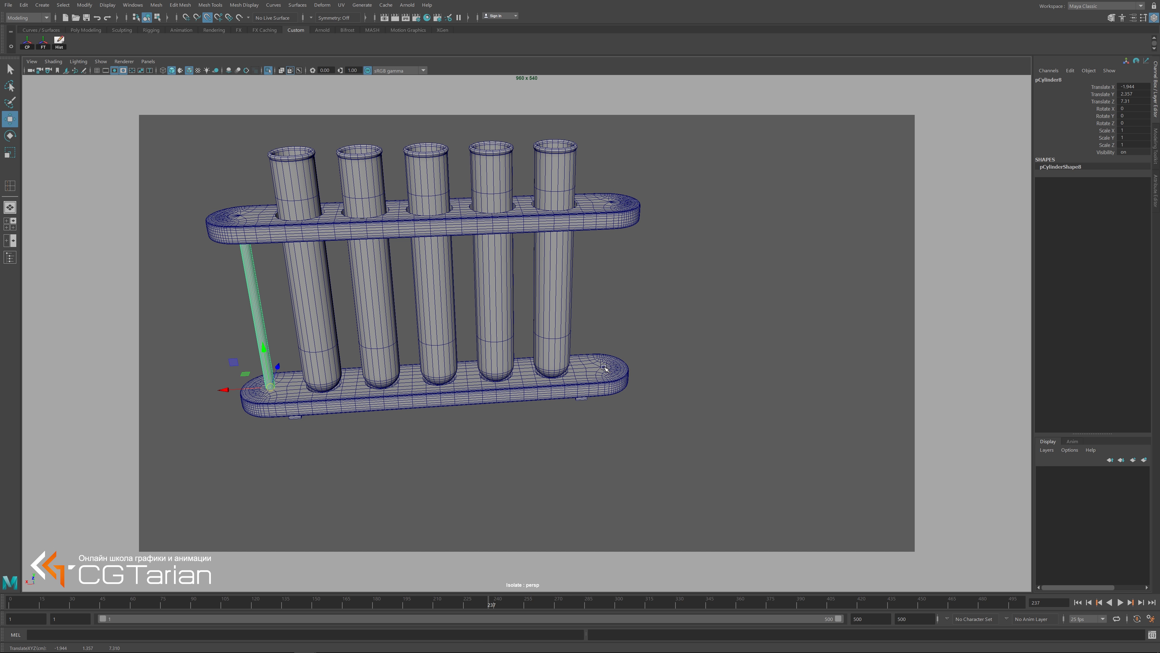
{"action": "middle_click_drag", "start_coordinate": [604, 367], "coordinate": [602, 367]}
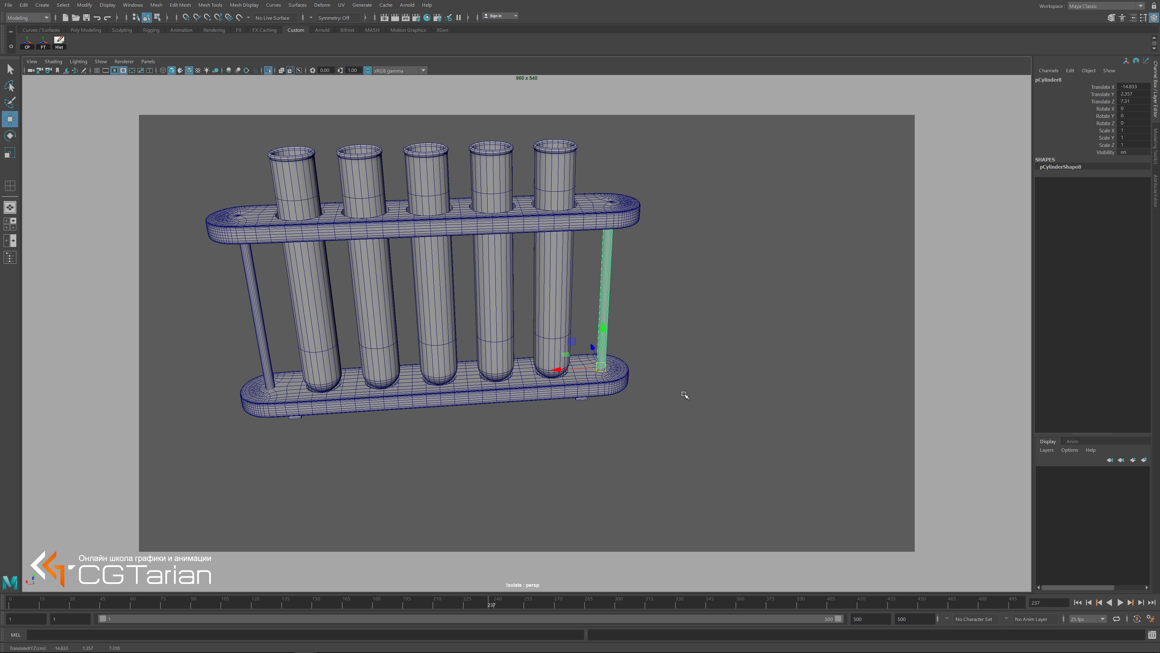
{"action": "mouse_move", "coordinate": [686, 395]}
{"action": "left_mouse_down", "text": "alt"}
{"action": "mouse_move", "coordinate": [573, 392]}
{"action": "mouse_move", "coordinate": [666, 395]}
{"action": "mouse_move", "coordinate": [624, 369]}
{"action": "left_mouse_up", "text": "alt"}
Check the rack in wireframe, then select both legs, the top bar and the base plate.
{"action": "key", "text": "4"}
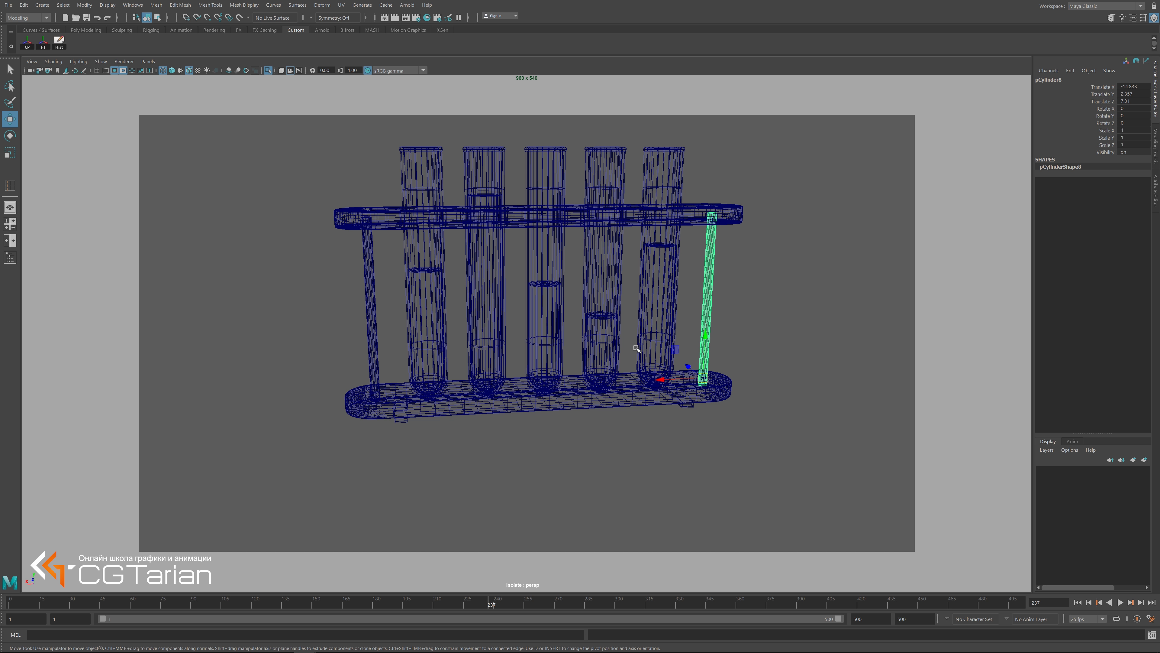
{"action": "key", "text": "5"}
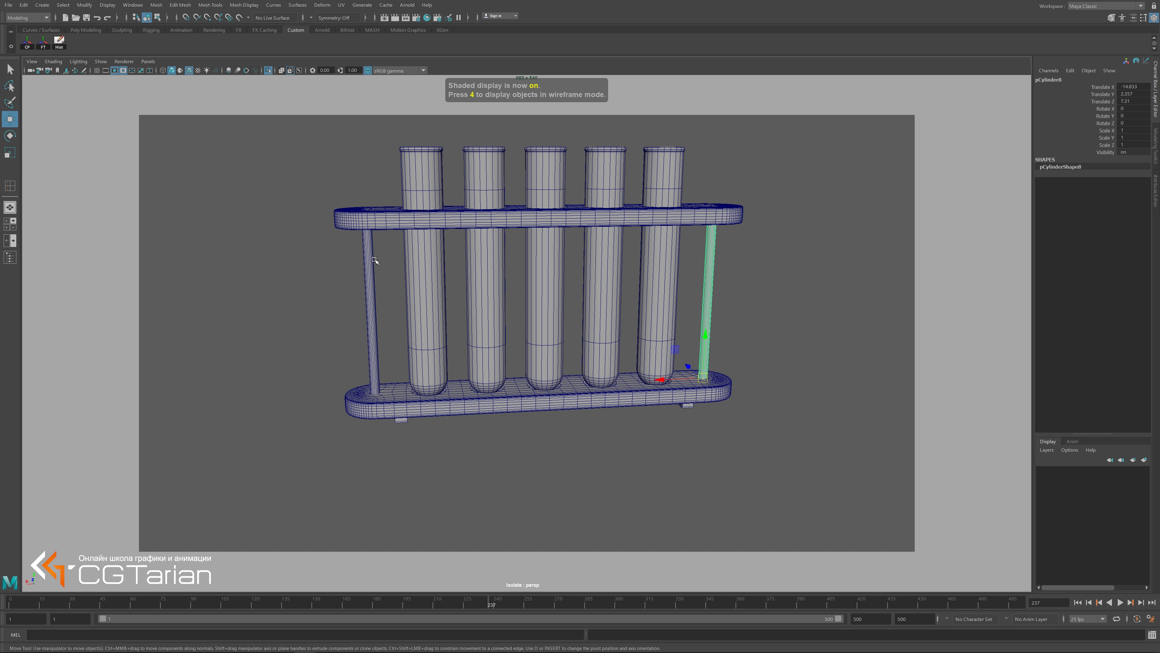
{"action": "left_click", "coordinate": [367, 256]}
{"action": "left_click", "coordinate": [394, 223], "text": "shift"}
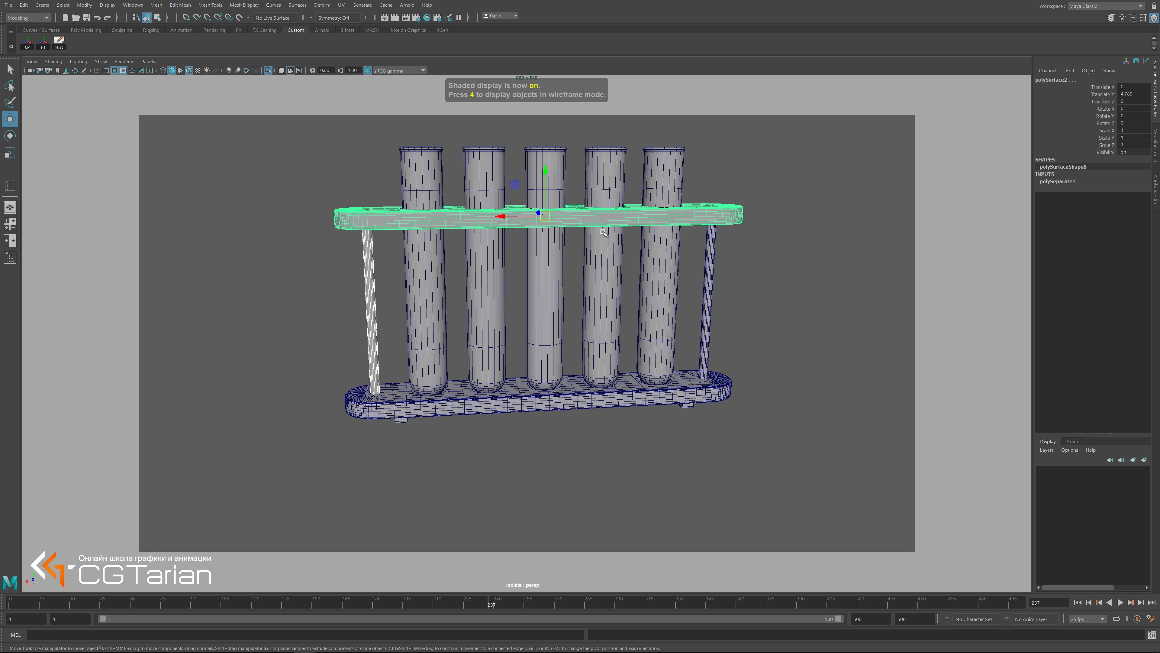
{"action": "left_click", "coordinate": [712, 249], "text": "shift"}
{"action": "left_click", "coordinate": [697, 395], "text": "shift"}
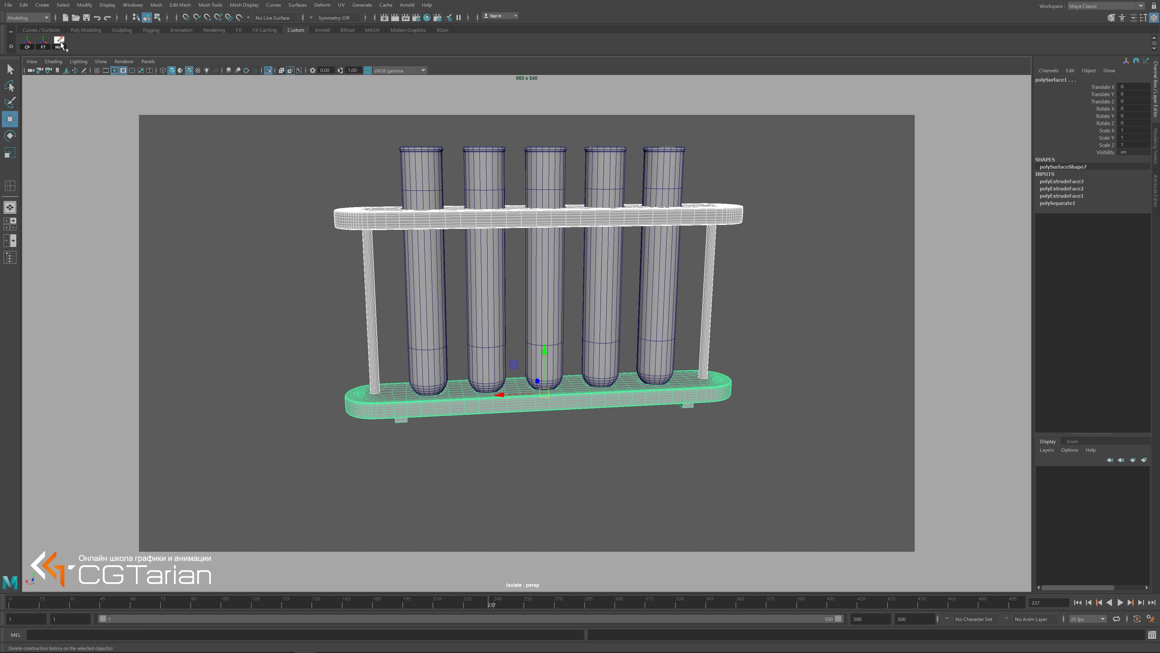
{"action": "mouse_move", "coordinate": [694, 315]}
{"action": "left_mouse_down", "text": "alt"}
{"action": "mouse_move", "coordinate": [661, 314]}
{"action": "mouse_move", "coordinate": [687, 317]}
{"action": "left_mouse_up", "text": "alt"}
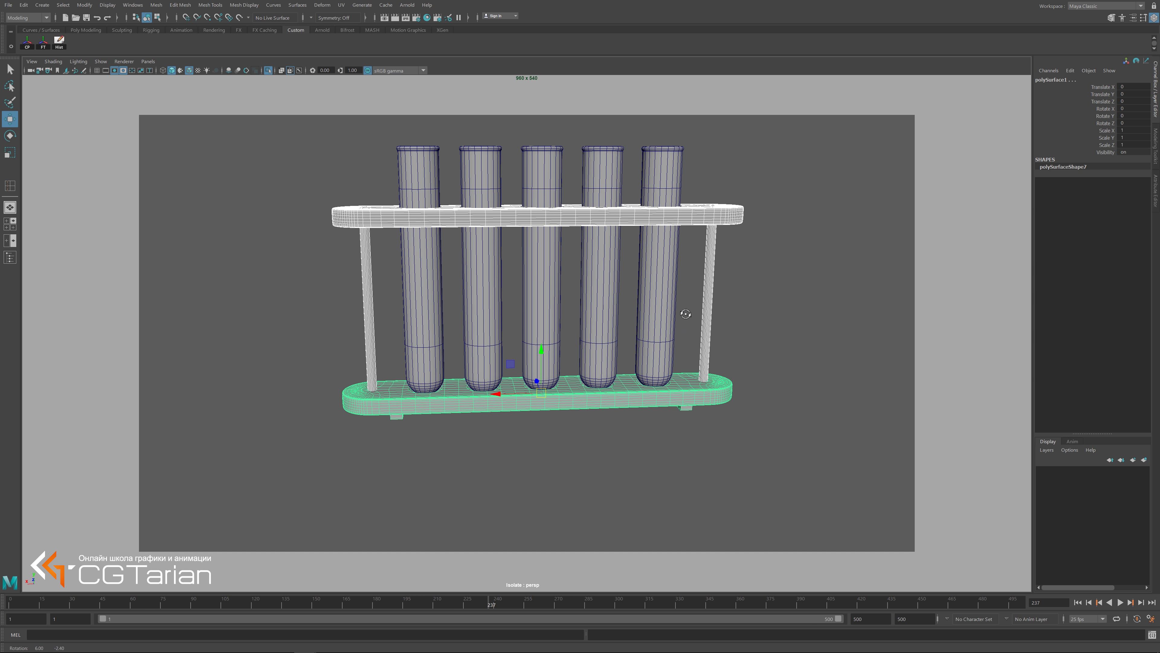
Select the five test tubes and group them into group1.
{"action": "left_click", "coordinate": [412, 176]}
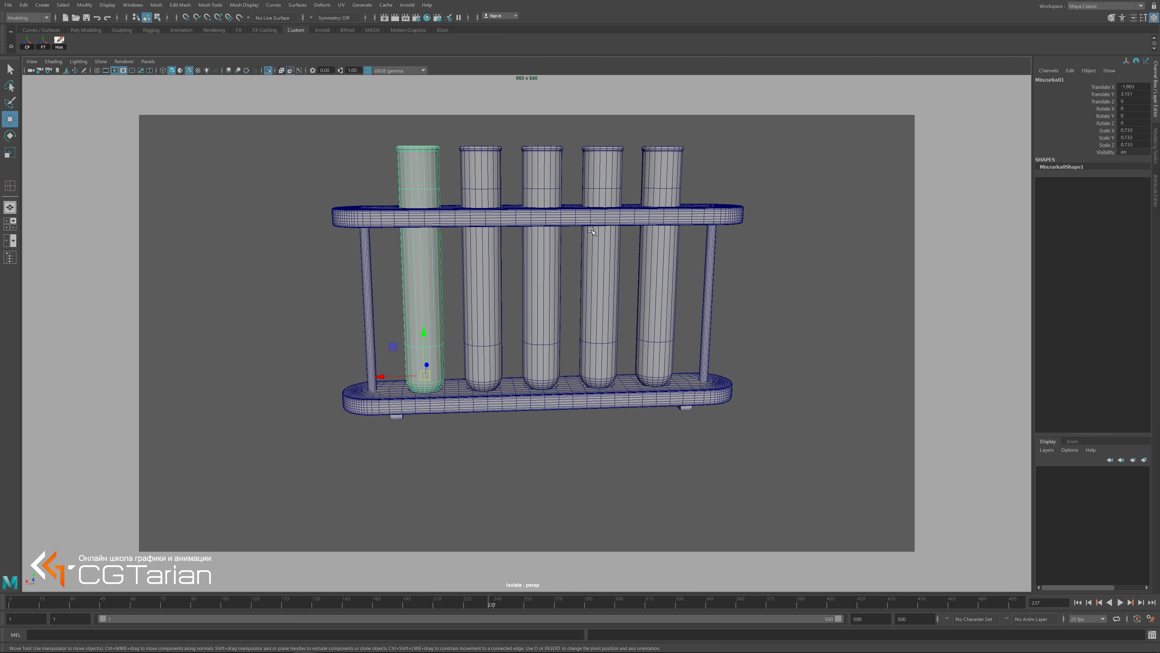
{"action": "left_click", "coordinate": [658, 235], "text": "shift"}
{"action": "left_click", "coordinate": [601, 238], "text": "shift"}
{"action": "left_click", "coordinate": [542, 237], "text": "shift"}
{"action": "left_click", "coordinate": [482, 238], "text": "shift"}
{"action": "key", "text": "ctrl+g"}
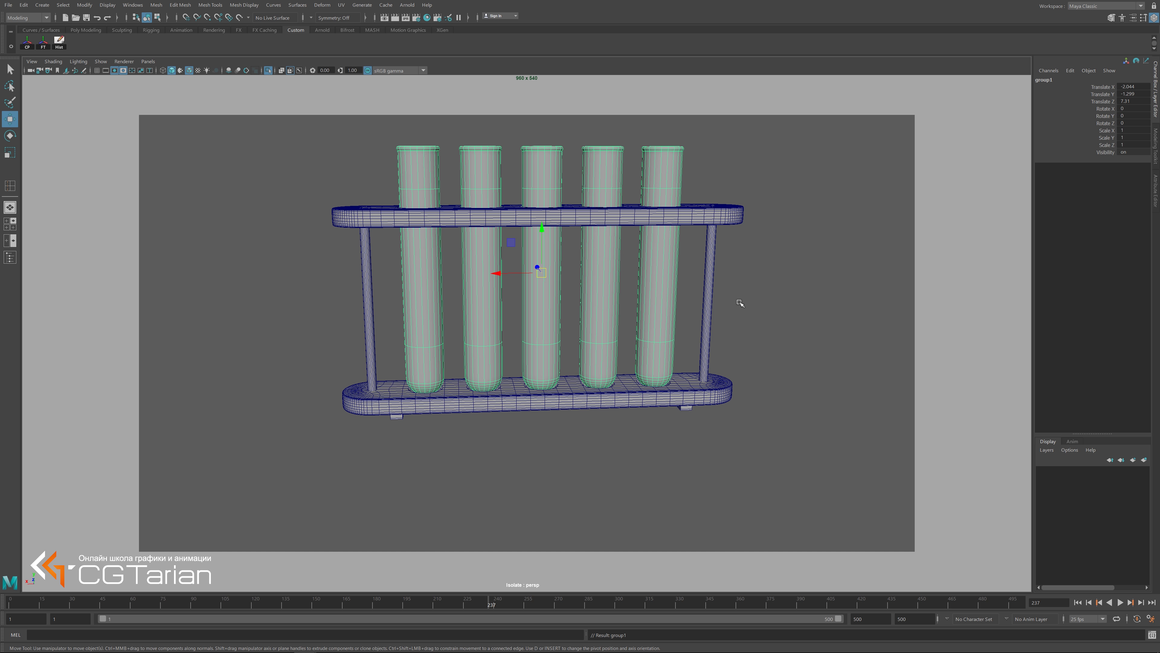
Add the top plate, both legs and the base plate to the tube group selection.
{"action": "left_click", "coordinate": [373, 219], "text": "shift"}
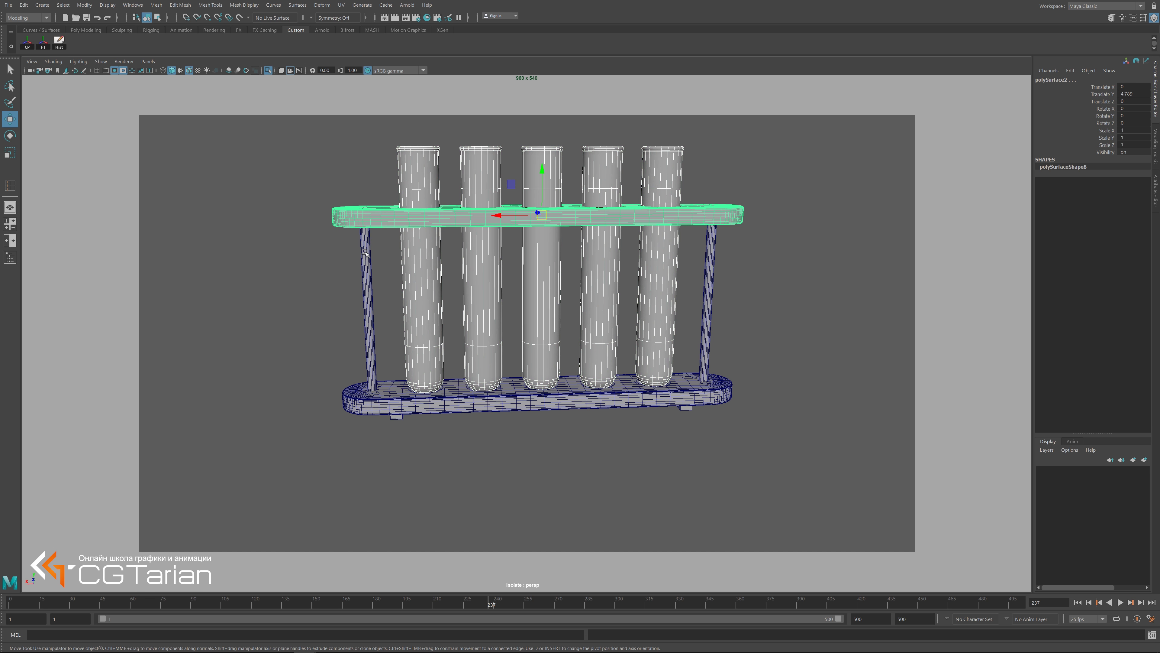
{"action": "left_click", "coordinate": [368, 297], "text": "shift"}
{"action": "left_click", "coordinate": [708, 273], "text": "shift"}
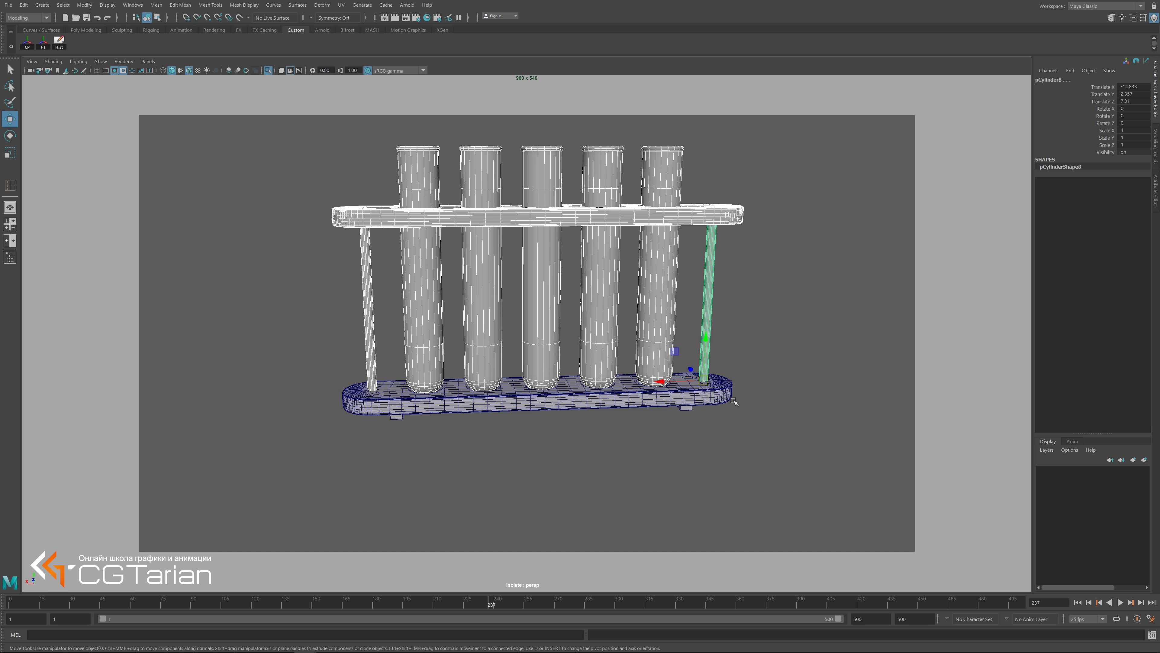
{"action": "left_click", "coordinate": [567, 404], "text": "shift"}
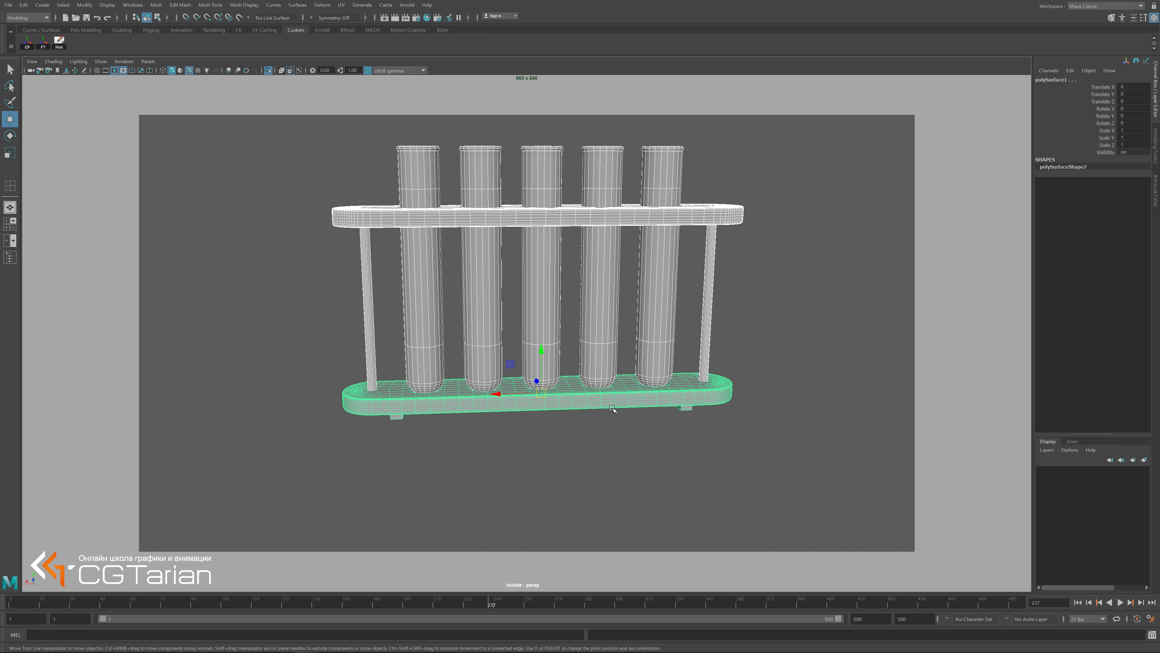
Combine the rack parts and tubes into one mesh, polySurface1.
{"action": "key", "text": "p"}
{"action": "right_click_drag", "start_coordinate": [594, 402], "coordinate": [635, 419], "text": "shift"}
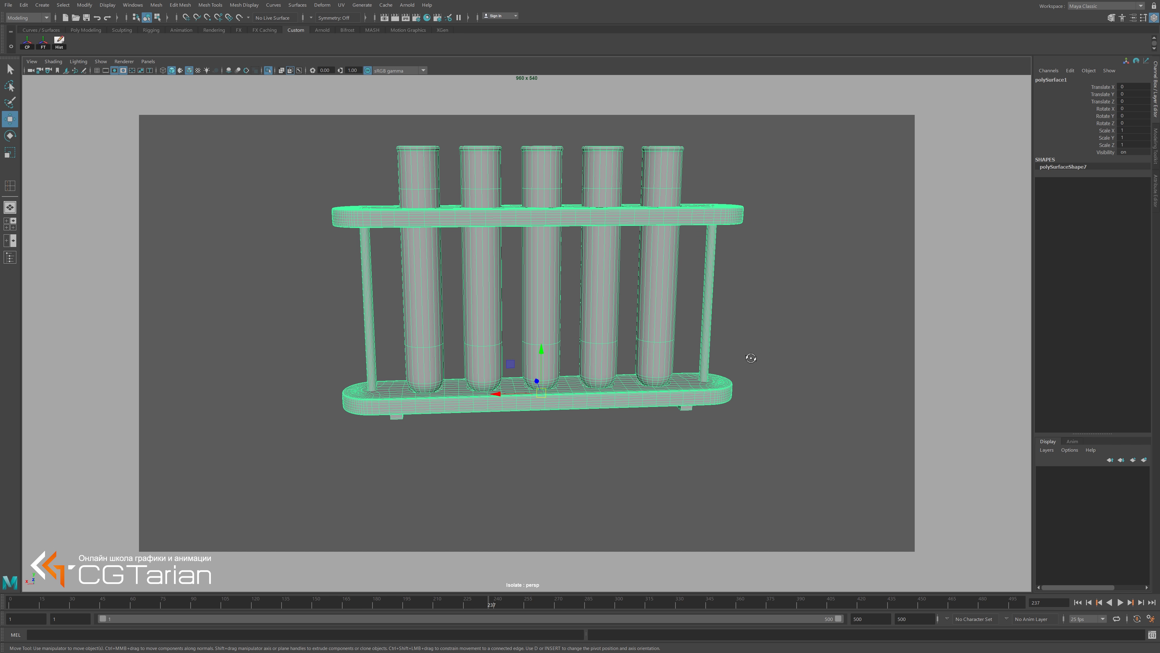
{"action": "left_click_drag", "start_coordinate": [751, 357], "coordinate": [748, 366], "text": "alt"}
Rotate the combined rack to Rotate Y -21 and turn Isolate Select off to show the whole scene.
{"action": "key", "text": "e"}
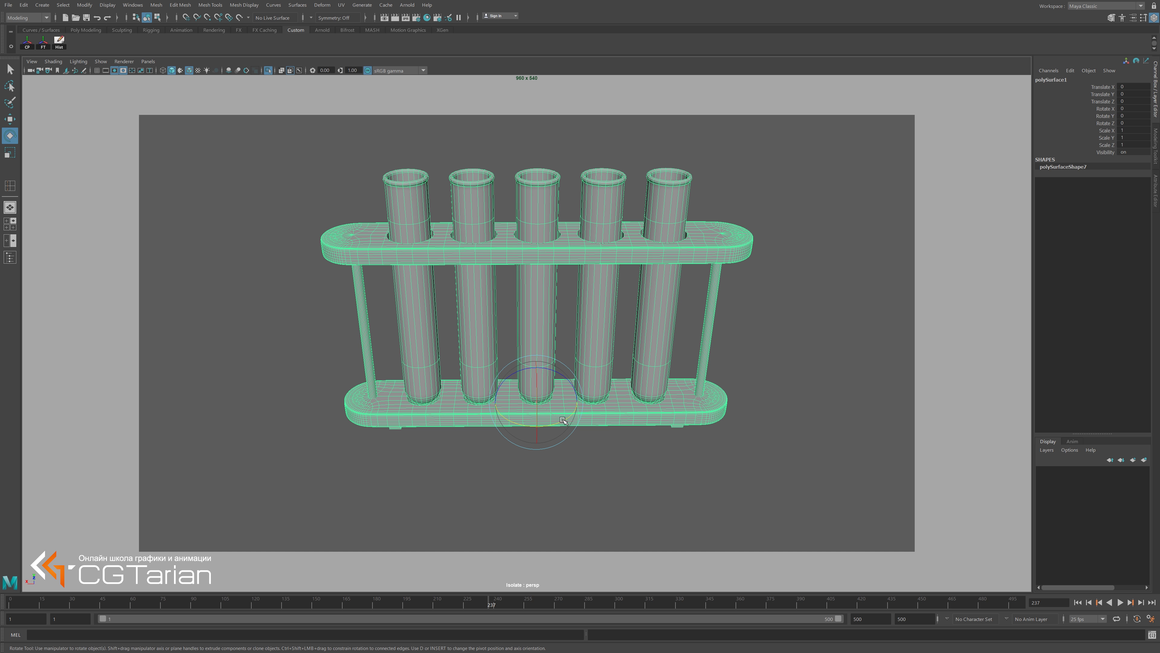
{"action": "left_click_drag", "start_coordinate": [563, 421], "coordinate": [667, 422]}
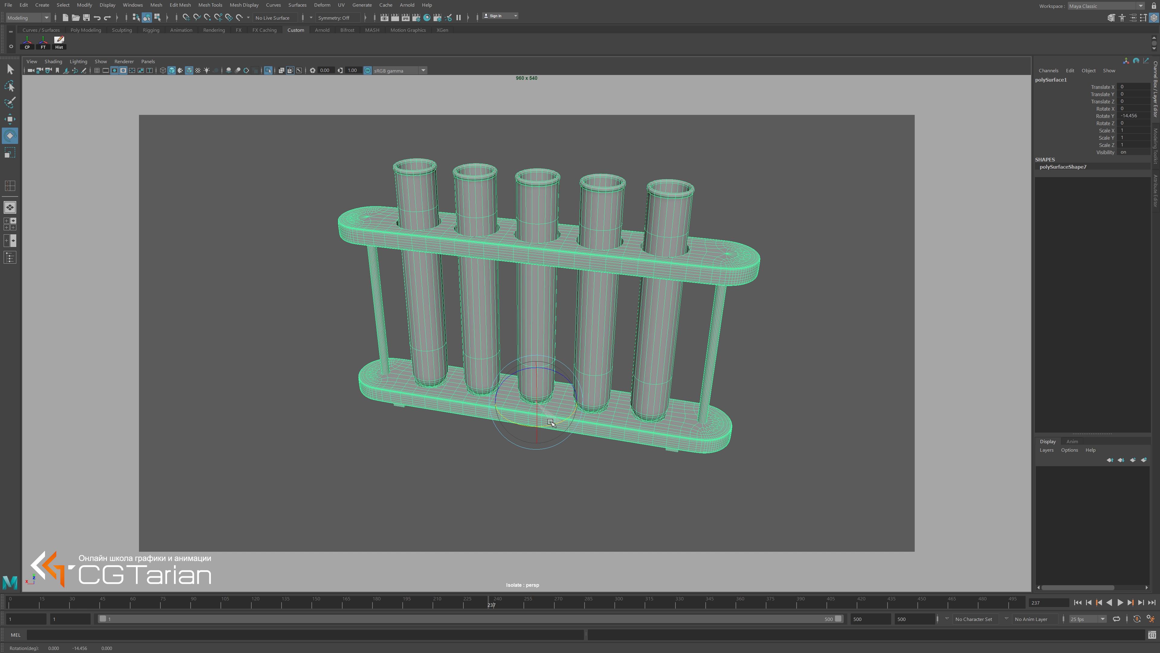
{"action": "left_click", "coordinate": [1145, 116]}
{"action": "key", "text": "Return"}
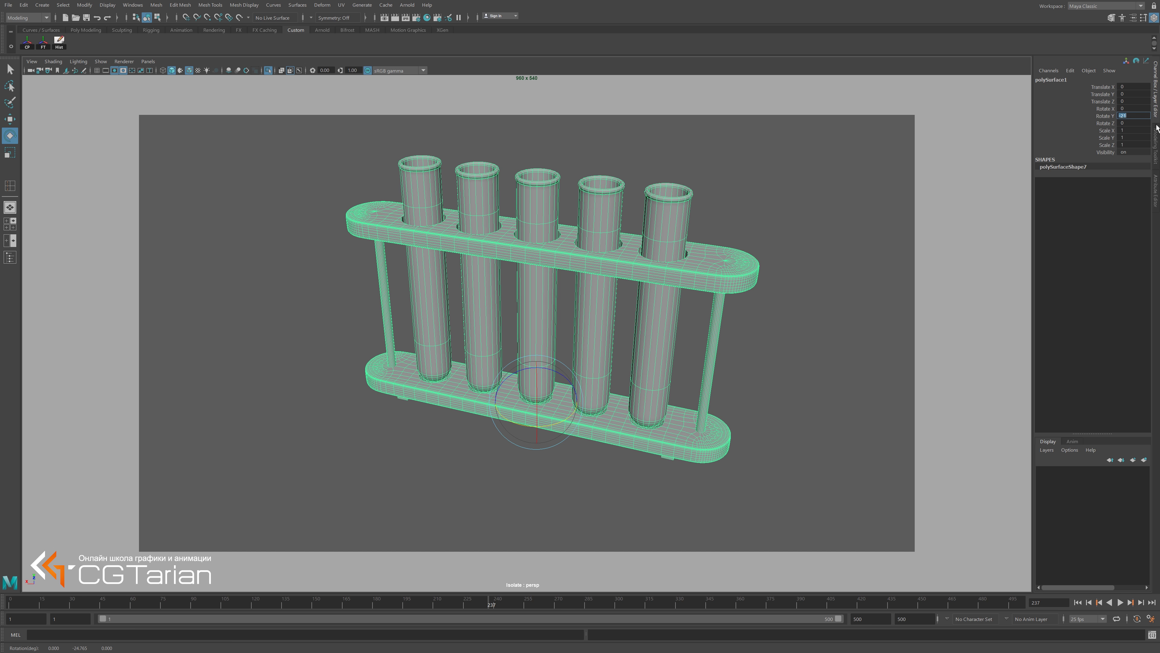
{"action": "left_click_drag", "start_coordinate": [754, 340], "coordinate": [762, 348], "text": "alt"}
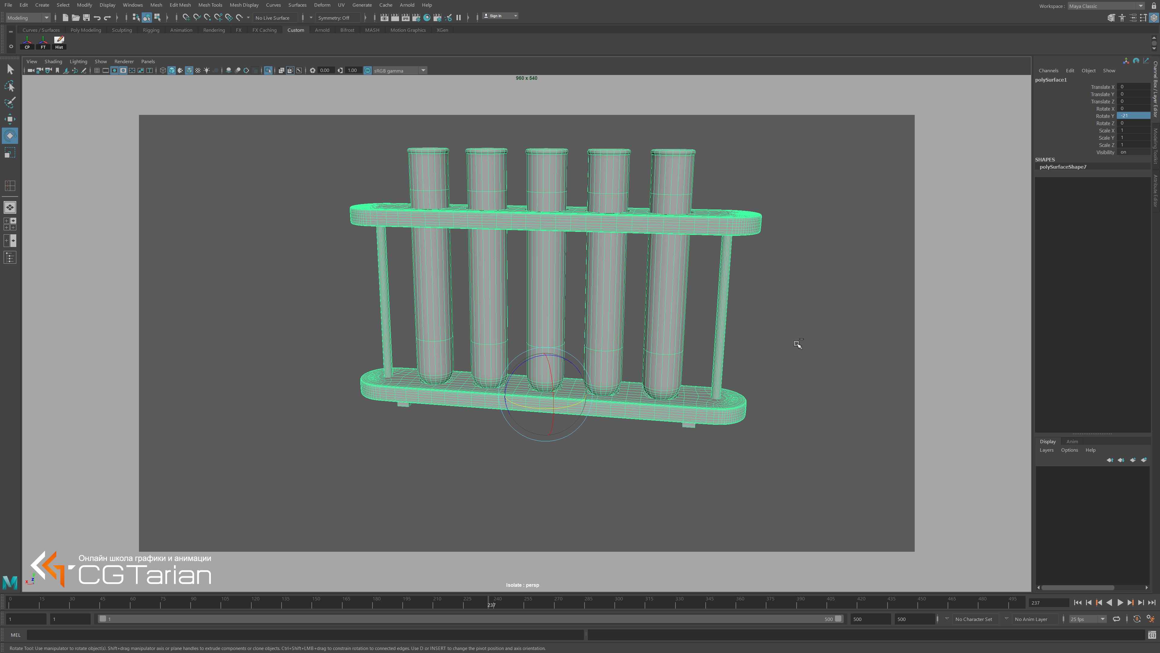
{"action": "key", "text": "ctrl+1"}
{"action": "left_click_drag", "start_coordinate": [606, 372], "coordinate": [632, 360], "text": "alt"}
Lower the rack to Translate Y -0.462 so it rests on the floor.
{"action": "key", "text": "w"}
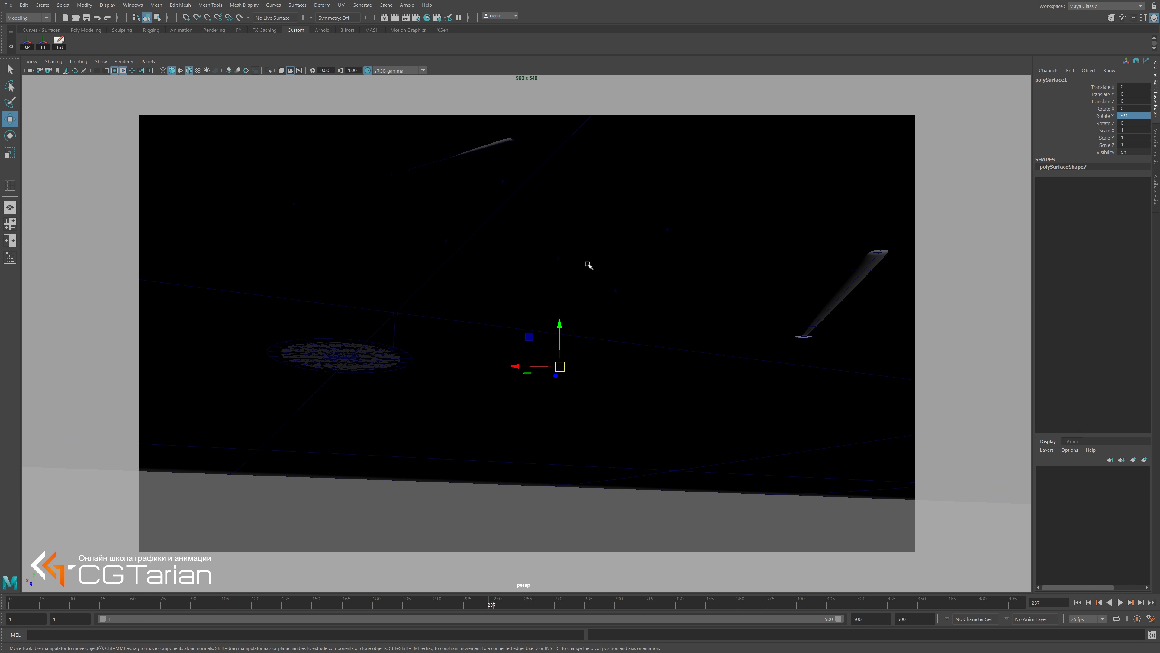
{"action": "left_click_drag", "start_coordinate": [560, 323], "coordinate": [564, 336]}
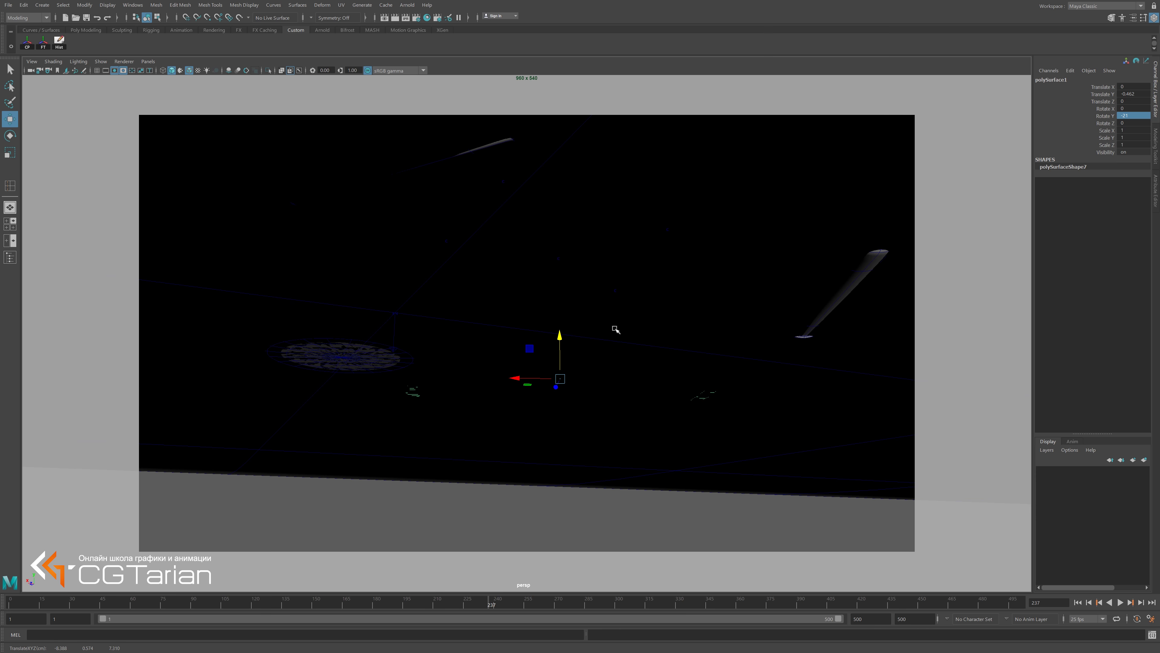
{"action": "key", "text": "f"}
{"action": "mouse_move", "coordinate": [607, 347]}
{"action": "left_mouse_down", "text": "alt"}
{"action": "mouse_move", "coordinate": [607, 337]}
{"action": "mouse_move", "coordinate": [699, 389]}
{"action": "left_mouse_up", "text": "alt"}
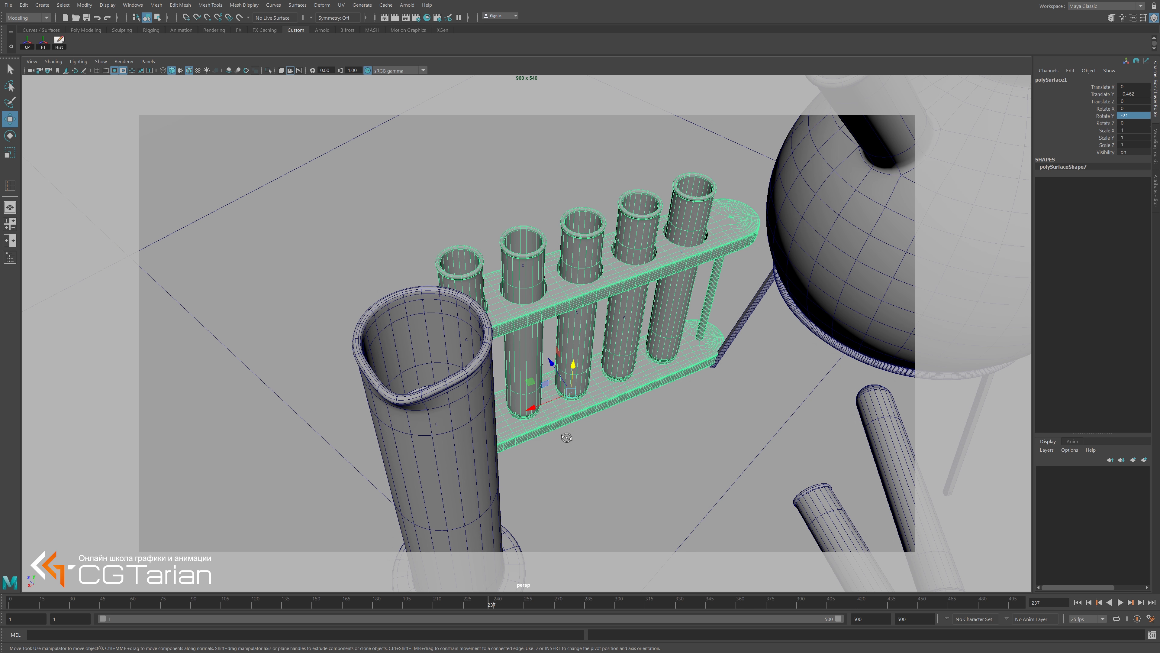
Switch to the saved wide front camera view of the glassware scene.
{"action": "key", "text": "bracketleft"}
{"action": "left_click", "coordinate": [57, 71]}
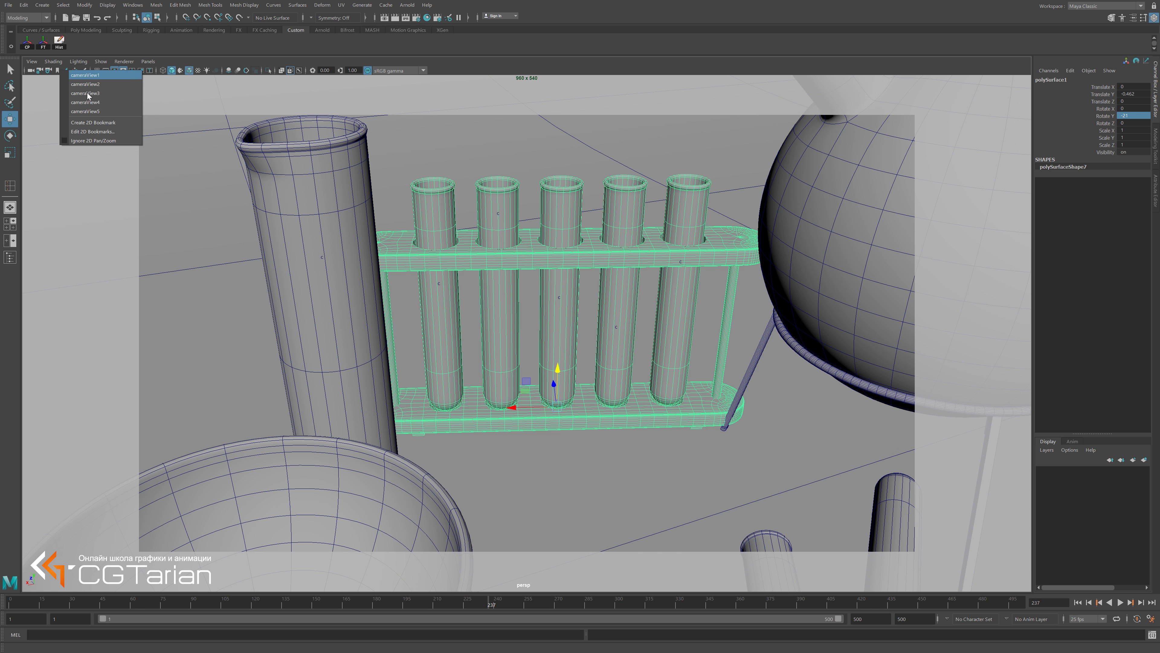
{"action": "left_click", "coordinate": [91, 111]}
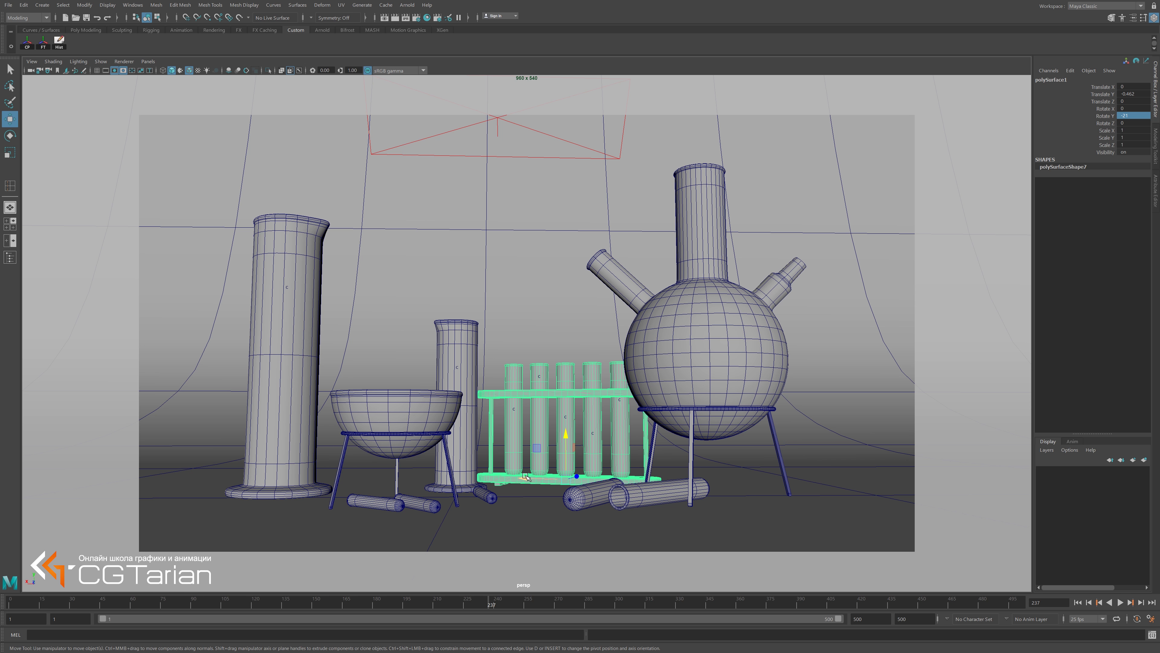
Bring the camera in front-on close to the rack and select cluster3Handle.
{"action": "mouse_move", "coordinate": [525, 477]}
{"action": "left_mouse_down"}
{"action": "mouse_move", "coordinate": [577, 472]}
{"action": "mouse_move", "coordinate": [519, 476]}
{"action": "left_mouse_up"}
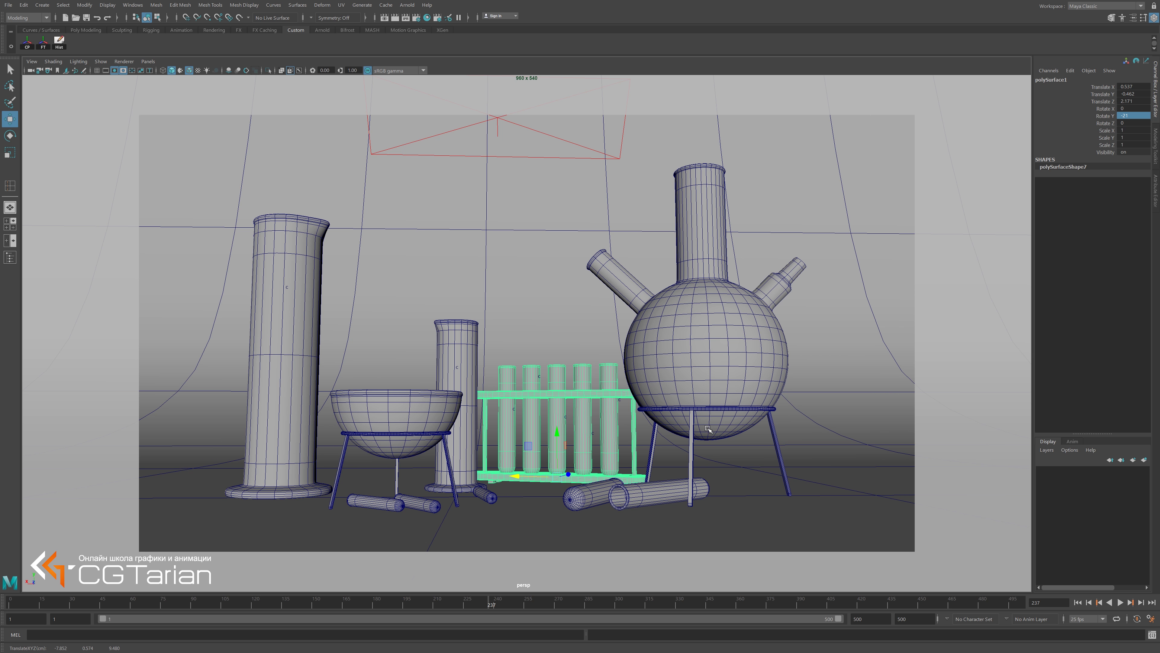
{"action": "mouse_move", "coordinate": [642, 379]}
{"action": "left_mouse_down", "text": "alt"}
{"action": "mouse_move", "coordinate": [649, 429]}
{"action": "mouse_move", "coordinate": [658, 393]}
{"action": "left_mouse_up", "text": "alt"}
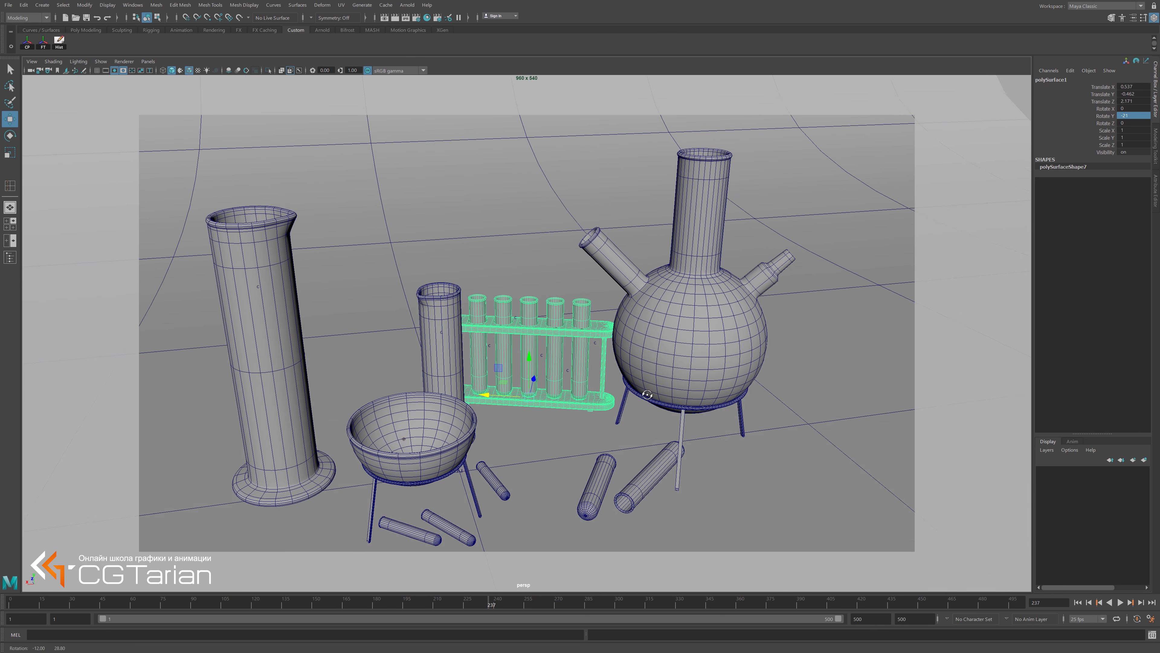
{"action": "right_click_drag", "start_coordinate": [657, 393], "coordinate": [699, 485], "text": "alt"}
{"action": "middle_click_drag", "start_coordinate": [699, 485], "coordinate": [670, 316], "text": "alt"}
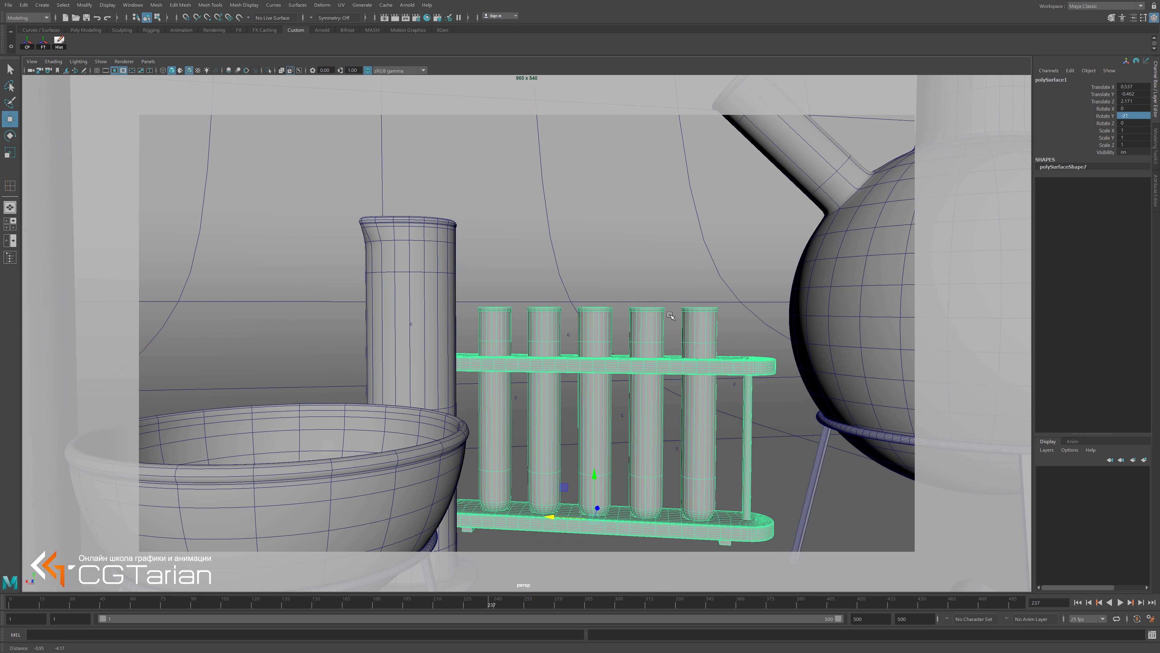
{"action": "left_click_drag", "start_coordinate": [670, 315], "coordinate": [531, 388], "text": "alt"}
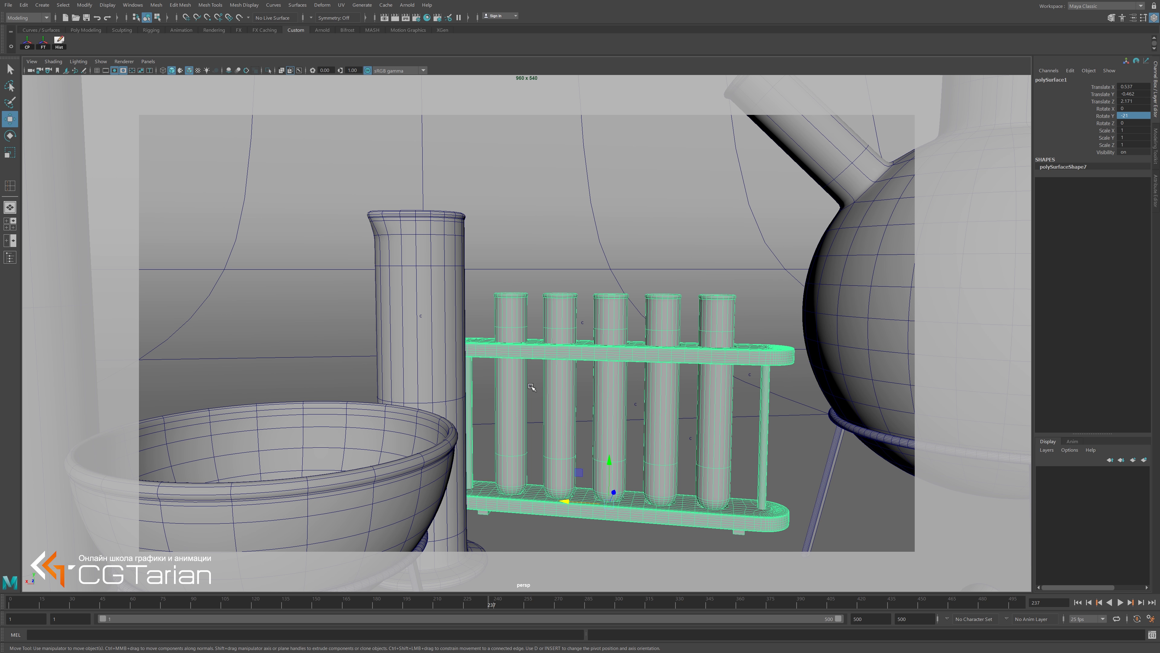
{"action": "left_click", "coordinate": [531, 387]}
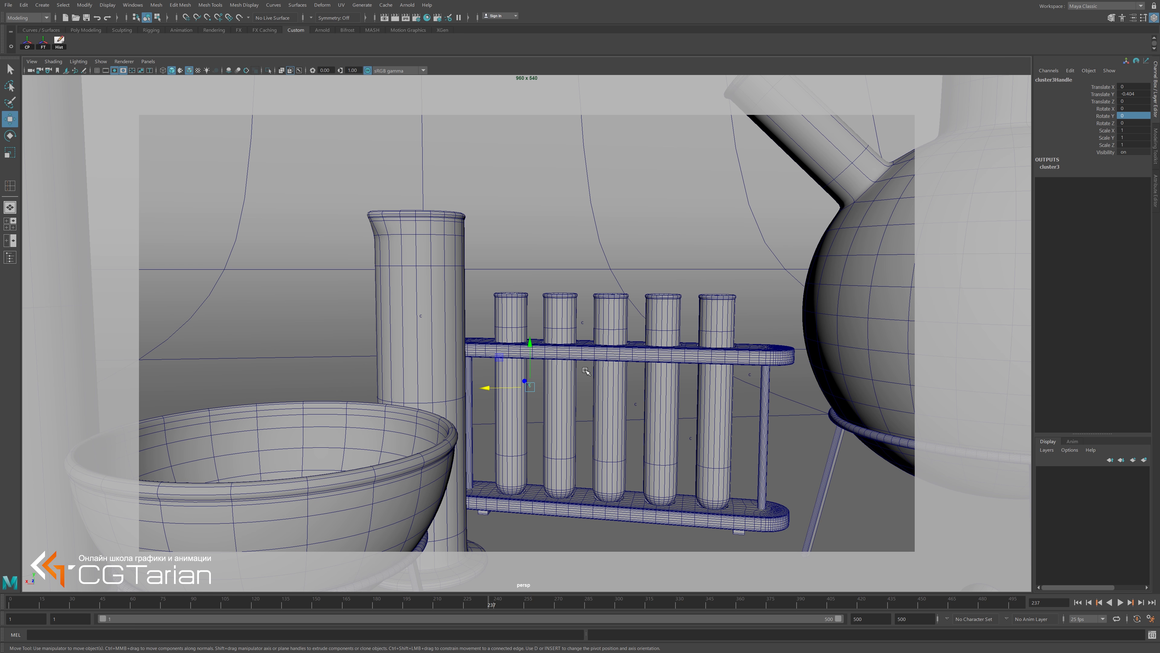
Switch to wireframe, test raising cluster3Handle, then undo the change.
{"action": "key", "text": "4"}
{"action": "left_click_drag", "start_coordinate": [531, 341], "coordinate": [538, 305]}
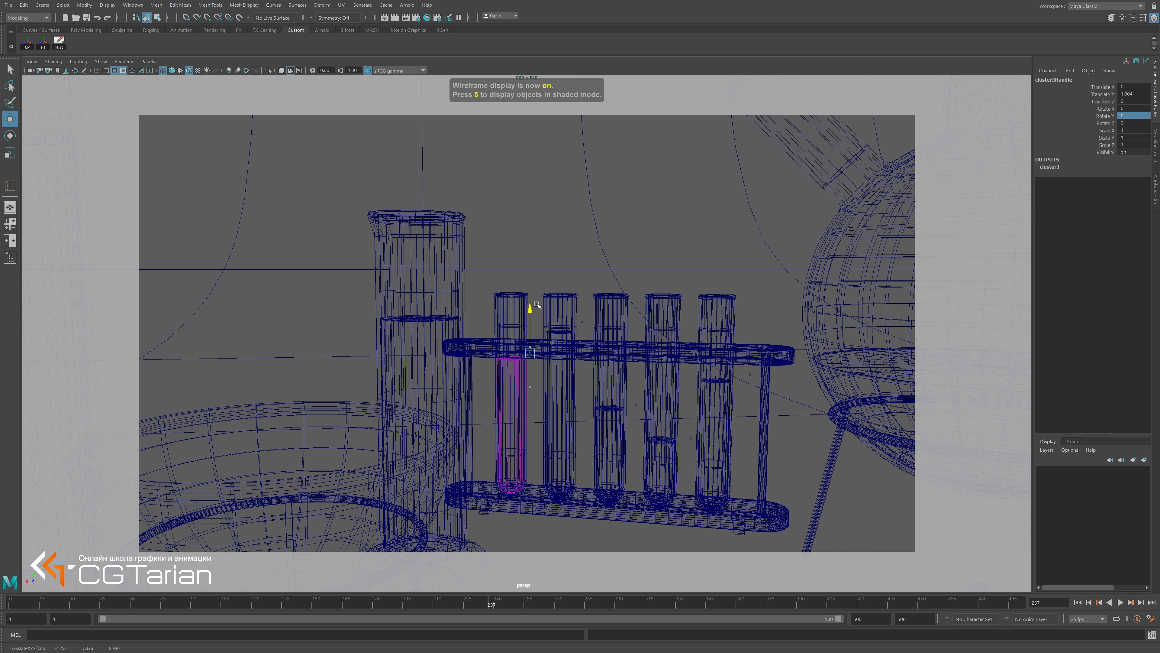
{"action": "key", "text": "ctrl+z"}
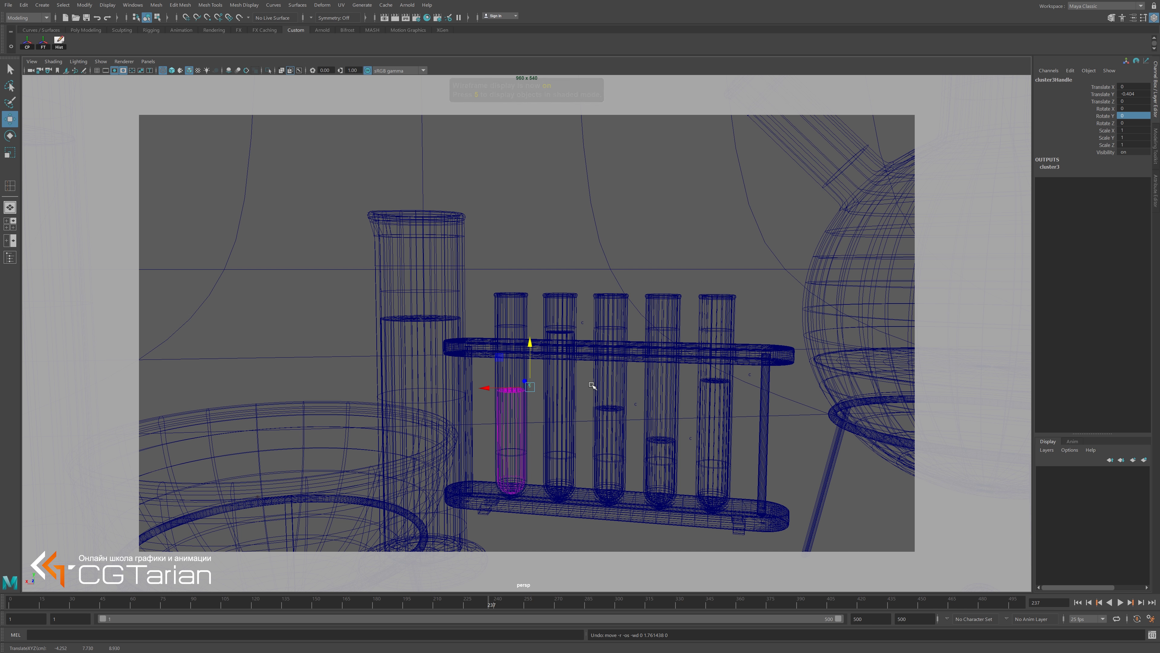
{"action": "left_click", "coordinate": [593, 383]}
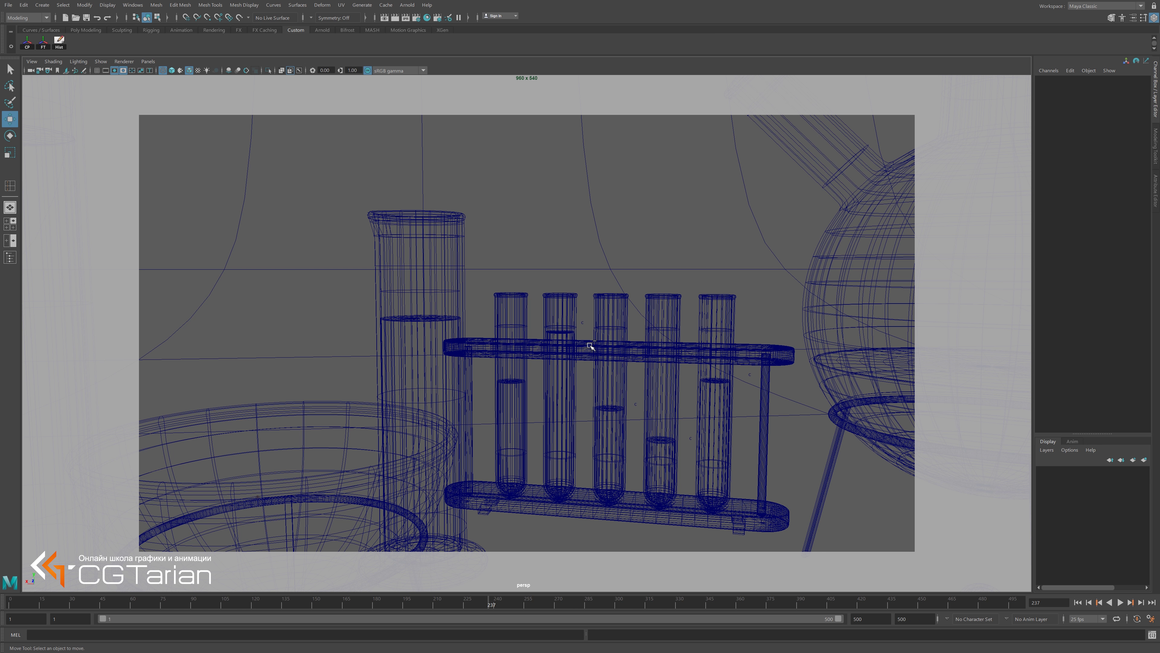
{"action": "key", "text": "ctrl+z"}
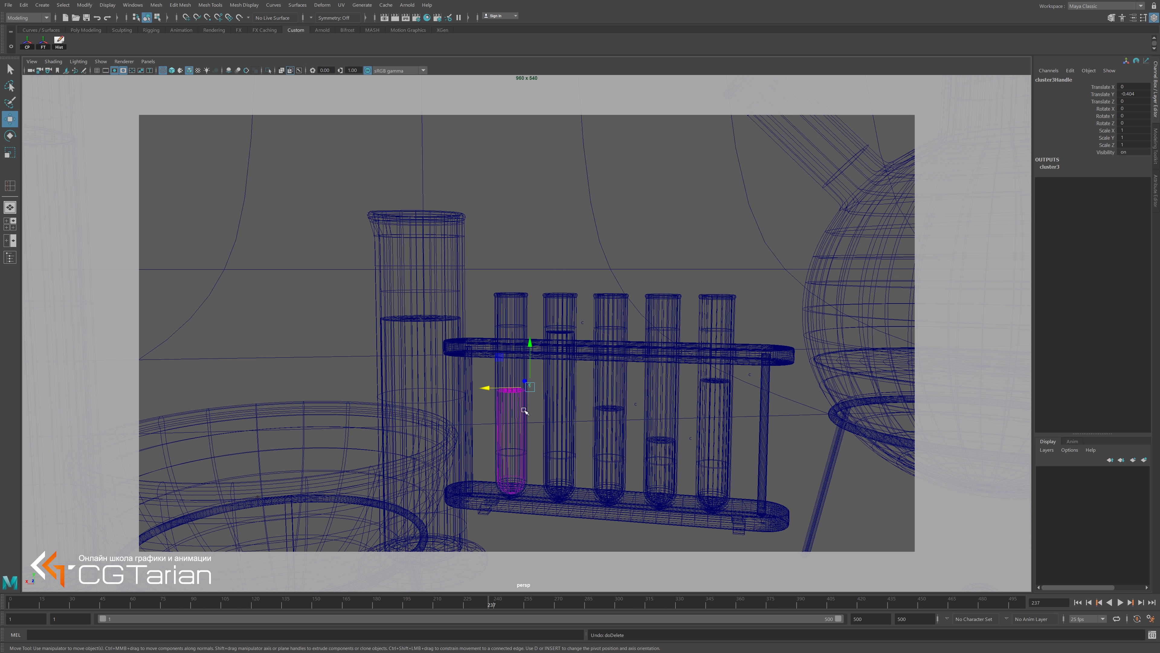
Deselect and orbit out to a wide shot of the whole lab scene.
{"action": "mouse_move", "coordinate": [674, 447]}
{"action": "left_mouse_down", "text": "alt"}
{"action": "mouse_move", "coordinate": [630, 407]}
{"action": "mouse_move", "coordinate": [500, 412]}
{"action": "mouse_move", "coordinate": [718, 448]}
{"action": "left_mouse_up", "text": "alt"}
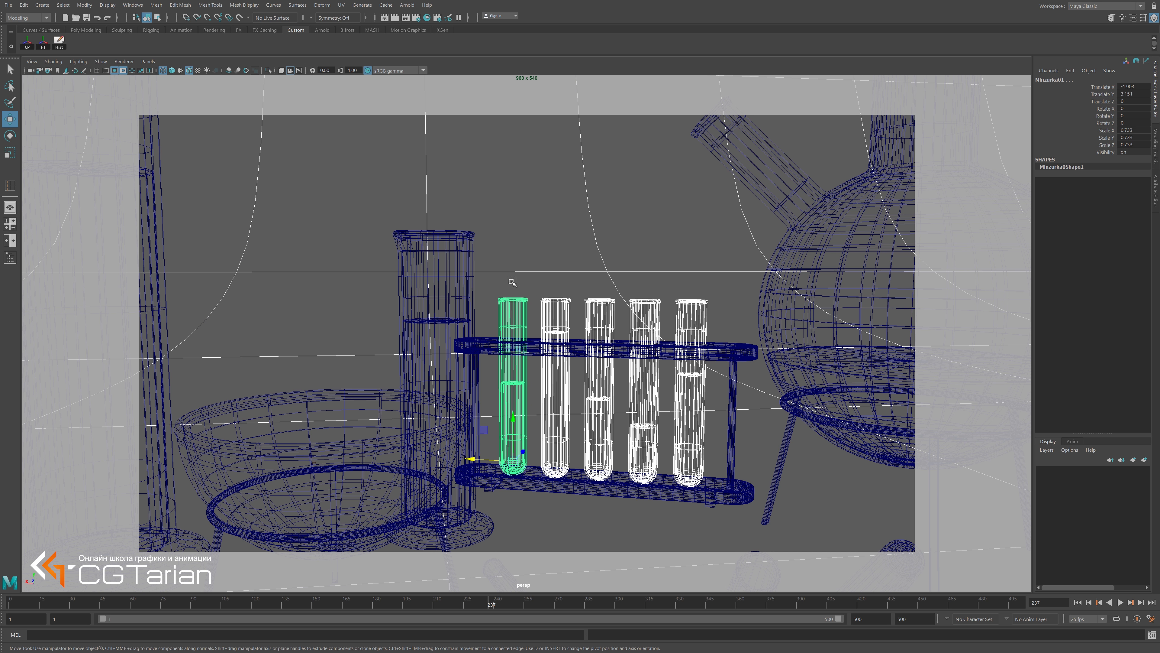
{"action": "left_click", "coordinate": [615, 246]}
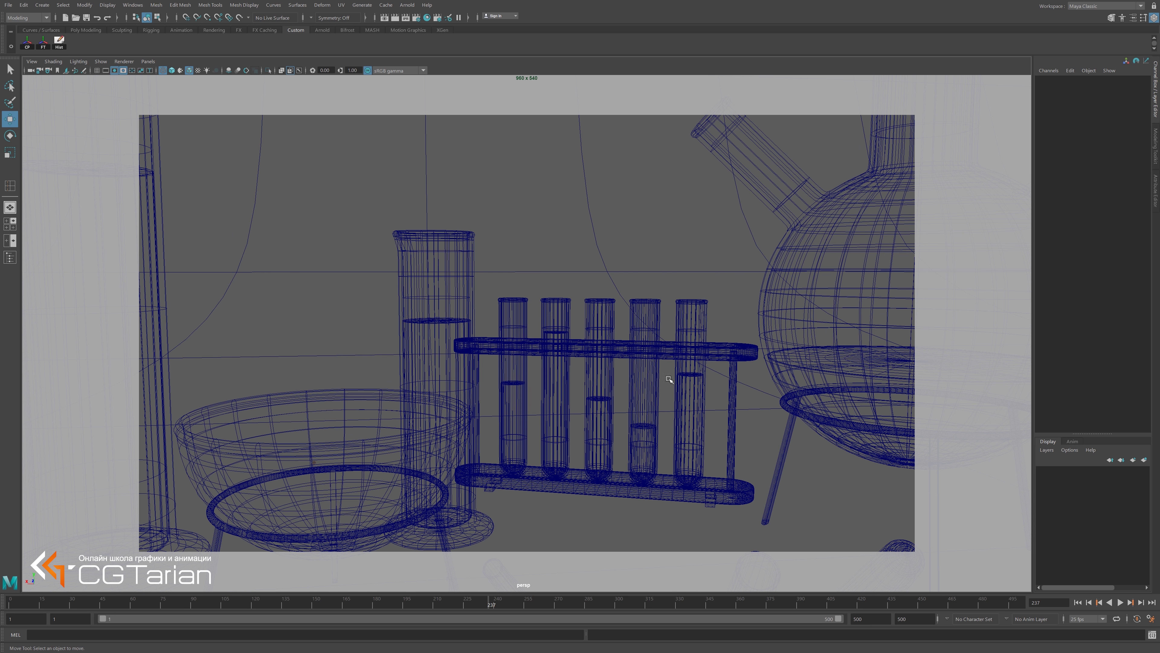
{"action": "left_click_drag", "start_coordinate": [669, 374], "coordinate": [533, 292], "text": "alt"}
{"action": "mouse_move", "coordinate": [532, 291]}
{"action": "right_mouse_down", "text": "alt"}
{"action": "mouse_move", "coordinate": [575, 344]}
{"action": "mouse_move", "coordinate": [453, 248]}
{"action": "right_mouse_up", "text": "alt"}
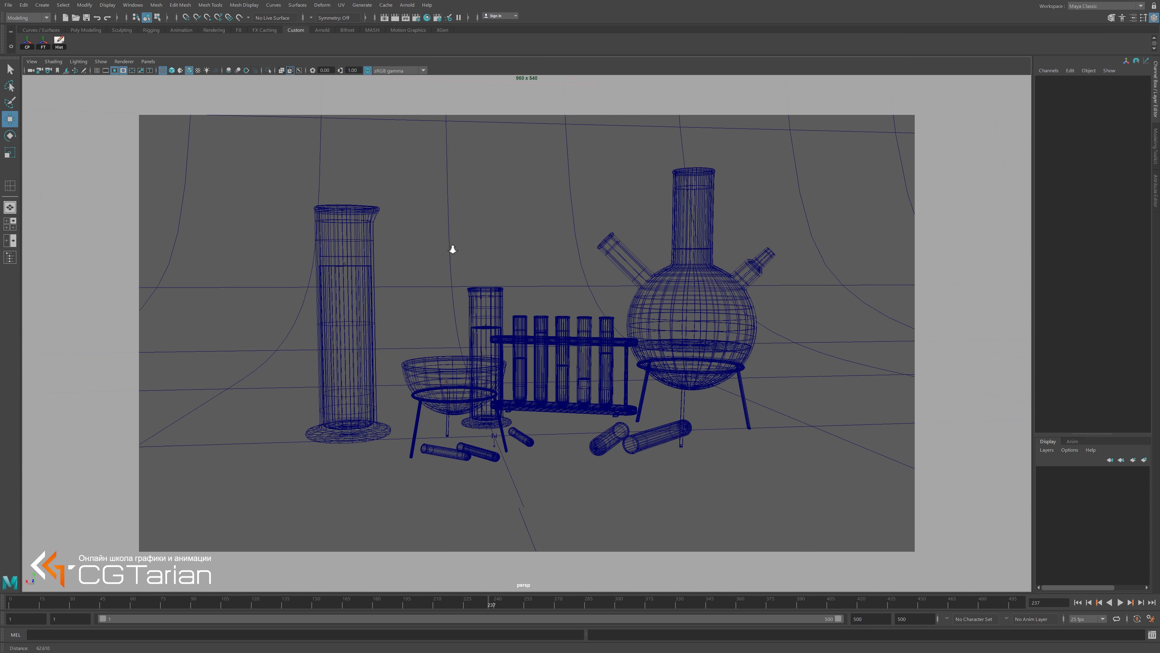
Select everything, play the bowl's particle simulation to frame 99, rewind to frame 1 and deselect.
{"action": "mouse_move", "coordinate": [190, 190]}
{"action": "left_mouse_down"}
{"action": "mouse_move", "coordinate": [759, 475]}
{"action": "mouse_move", "coordinate": [828, 470]}
{"action": "left_mouse_up"}
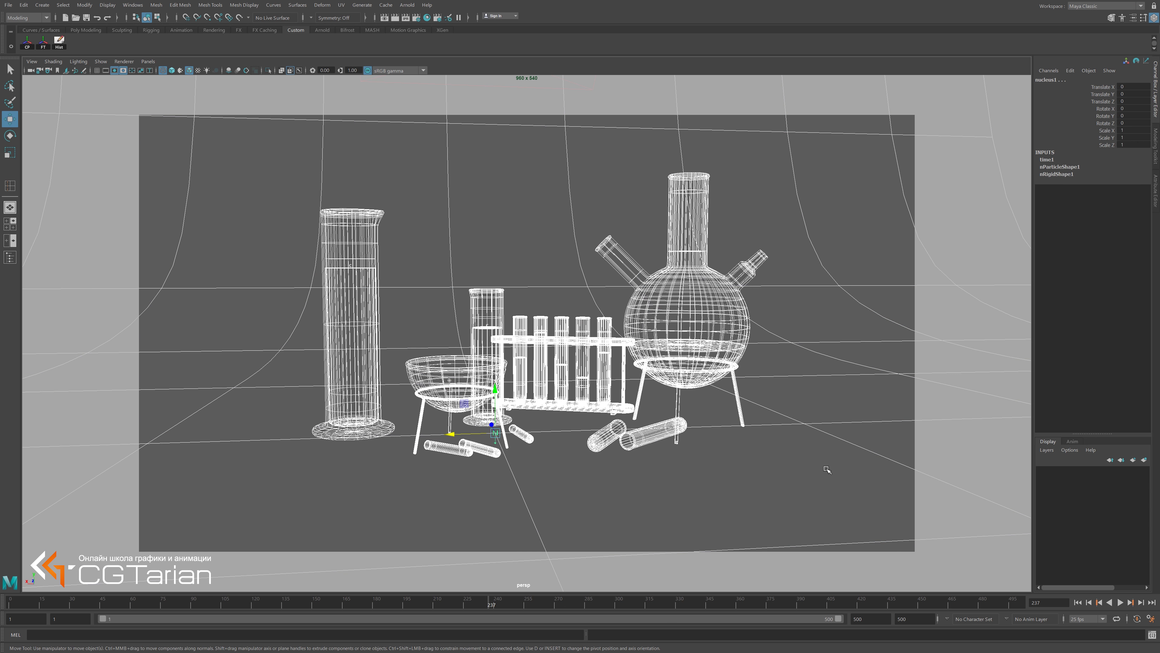
{"action": "left_click", "coordinate": [59, 44]}
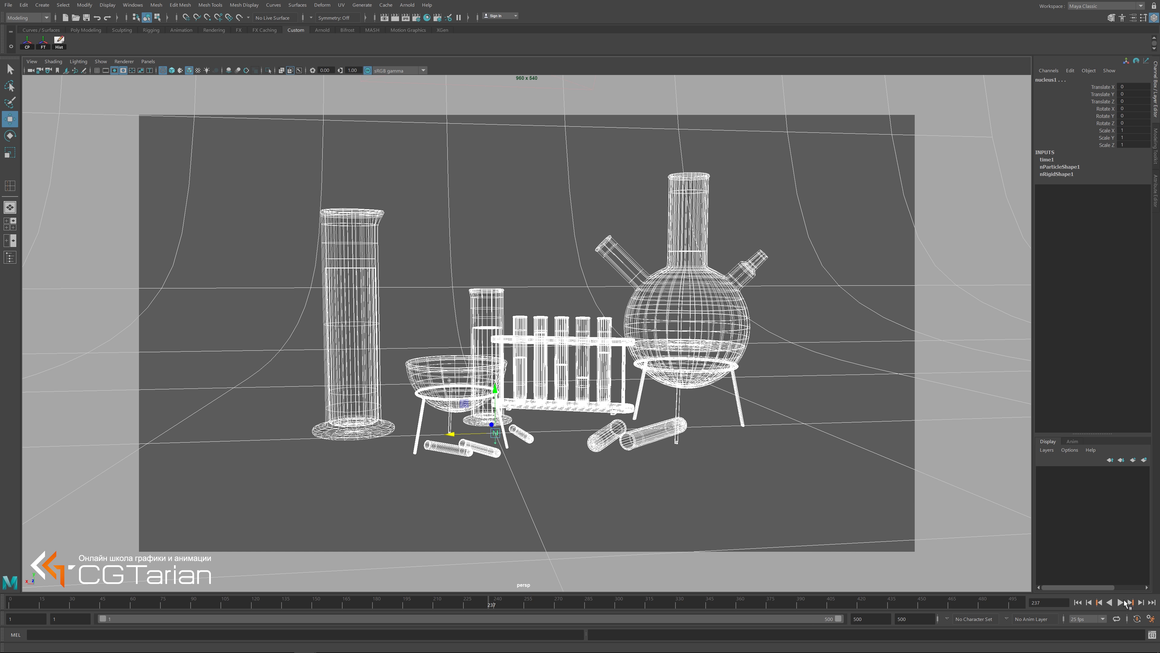
{"action": "left_click", "coordinate": [1121, 603]}
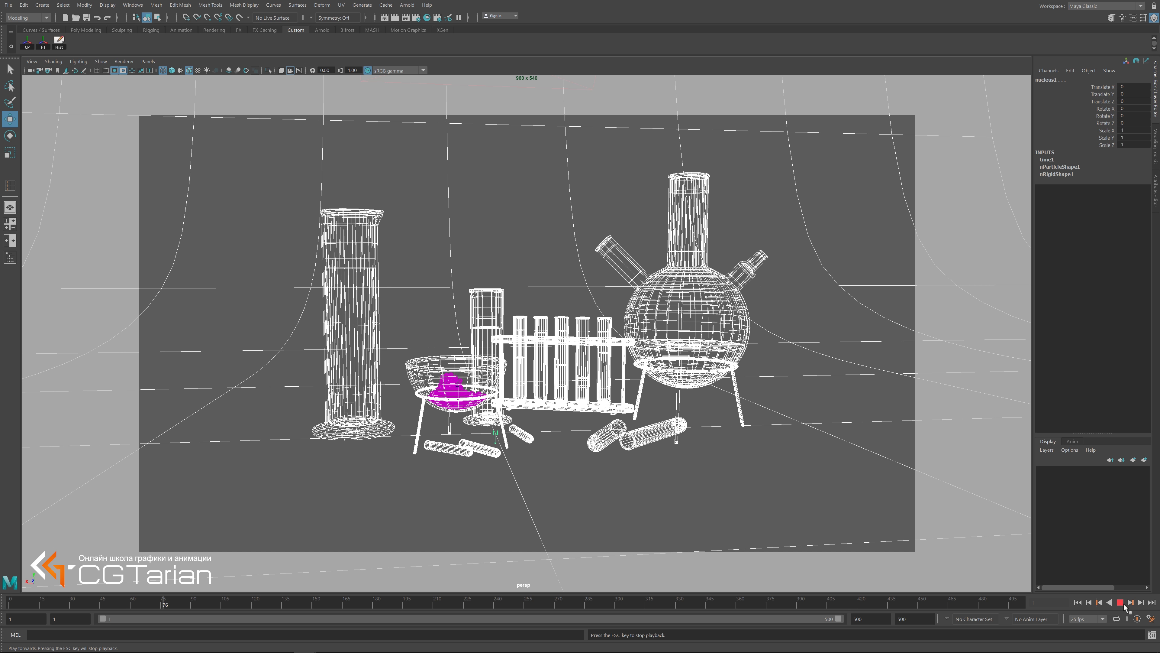
{"action": "left_click", "coordinate": [1122, 603]}
{"action": "left_click", "coordinate": [1078, 603]}
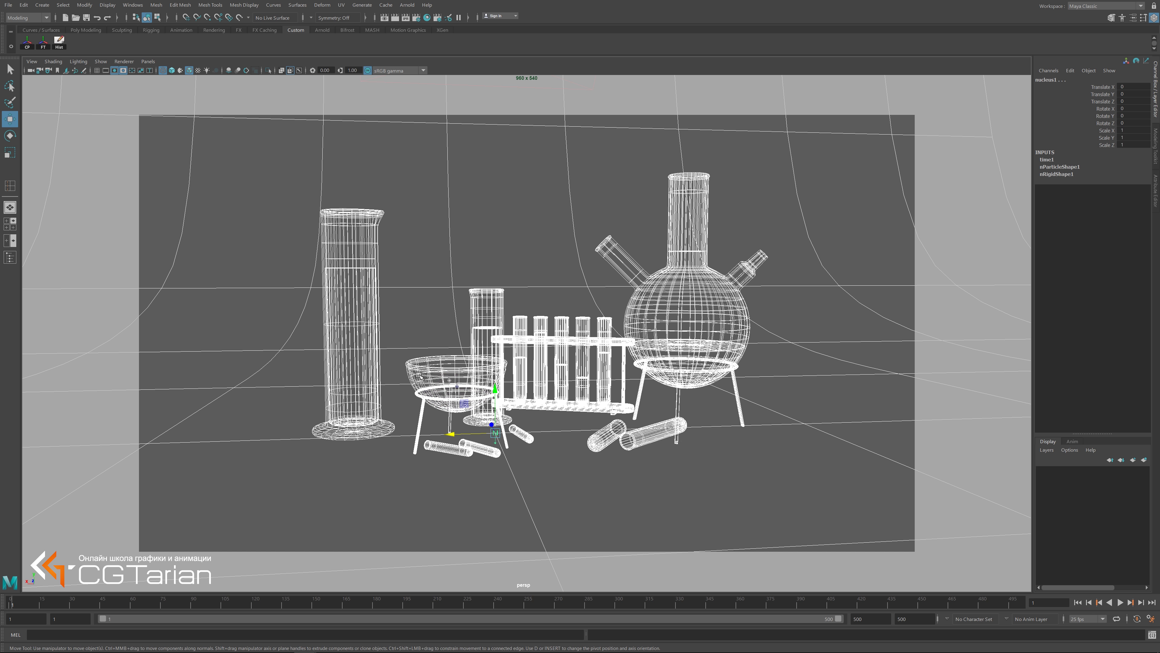
{"action": "left_click", "coordinate": [542, 273]}
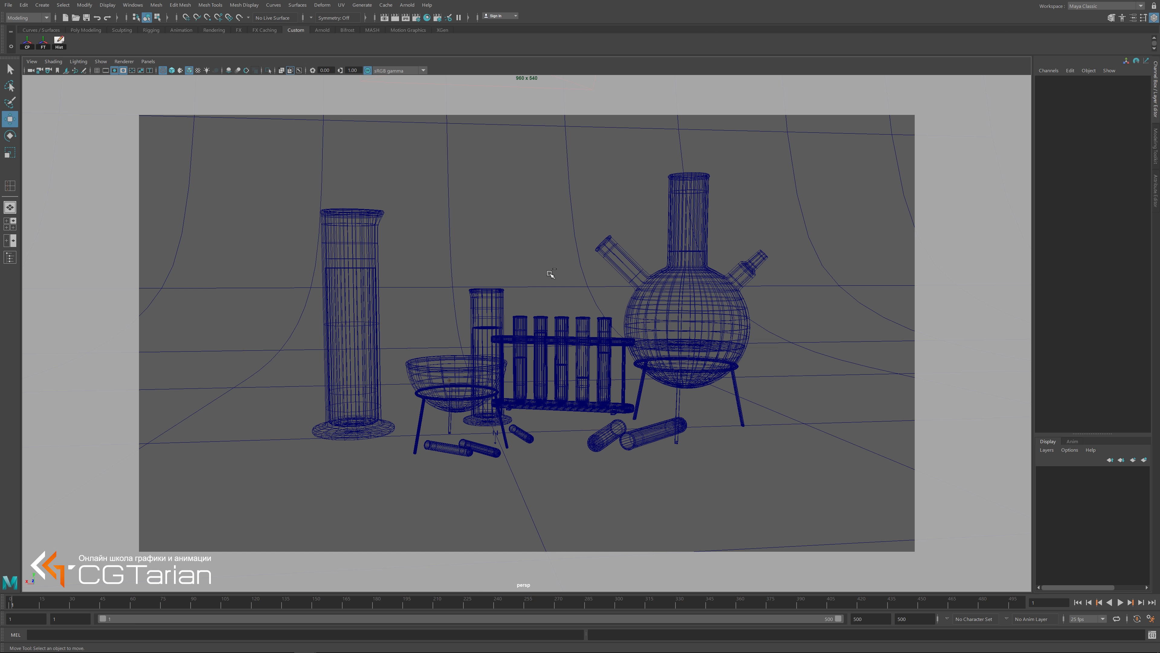
Save the scene as Chemical-Set-05.mb and switch to a saved camera view.
{"action": "key", "text": "ctrl+s"}
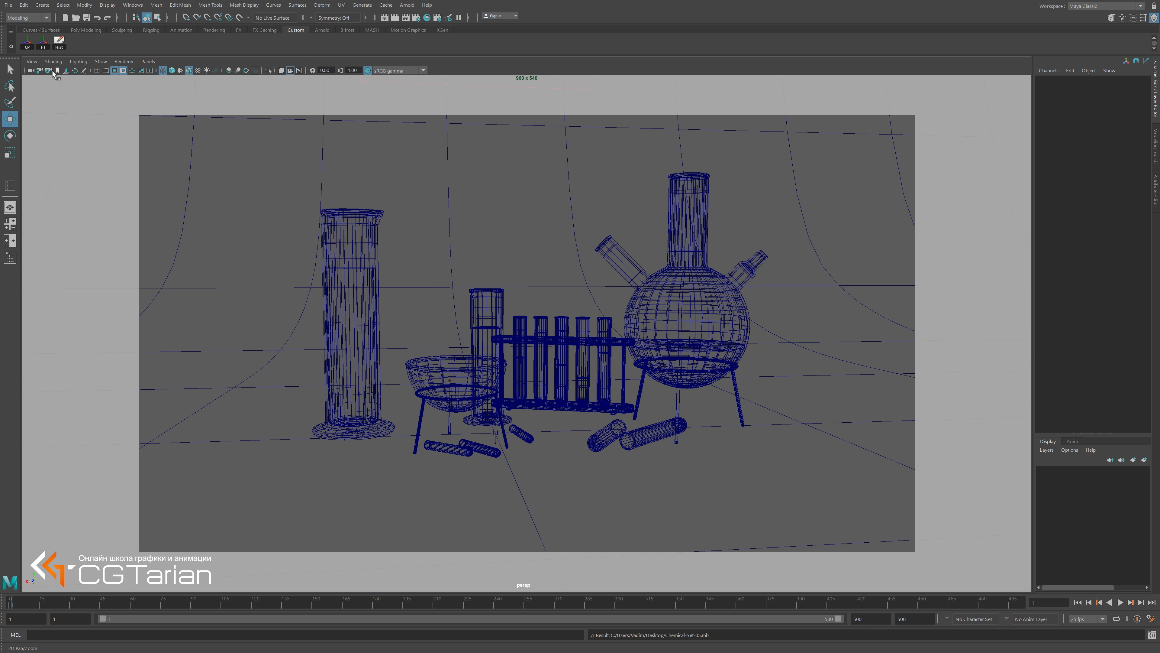
{"action": "left_click", "coordinate": [57, 70]}
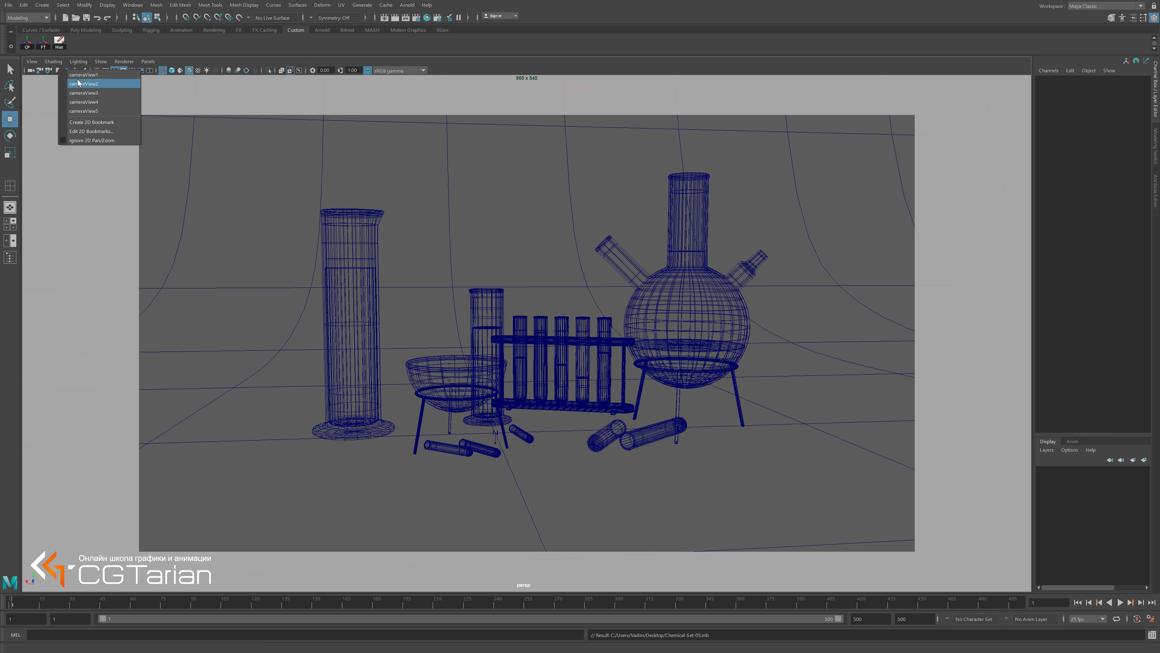
{"action": "left_click", "coordinate": [86, 111]}
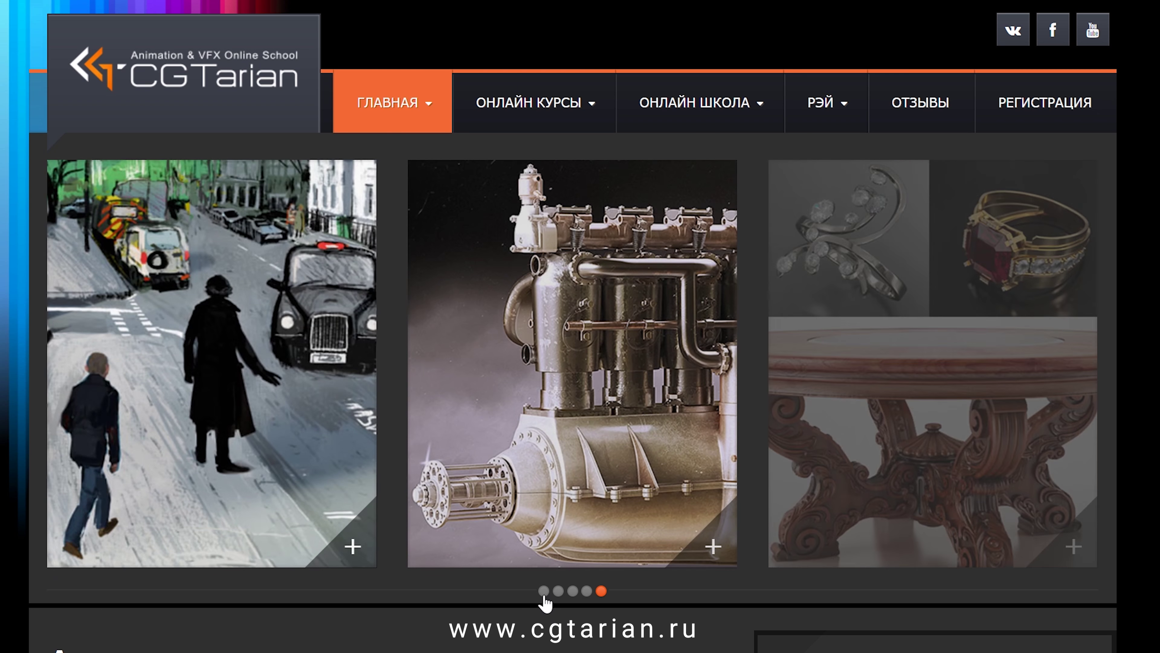
Step through the four CGTarian homepage carousel slides using the dots under the slider.
{"action": "left_click", "coordinate": [543, 592]}
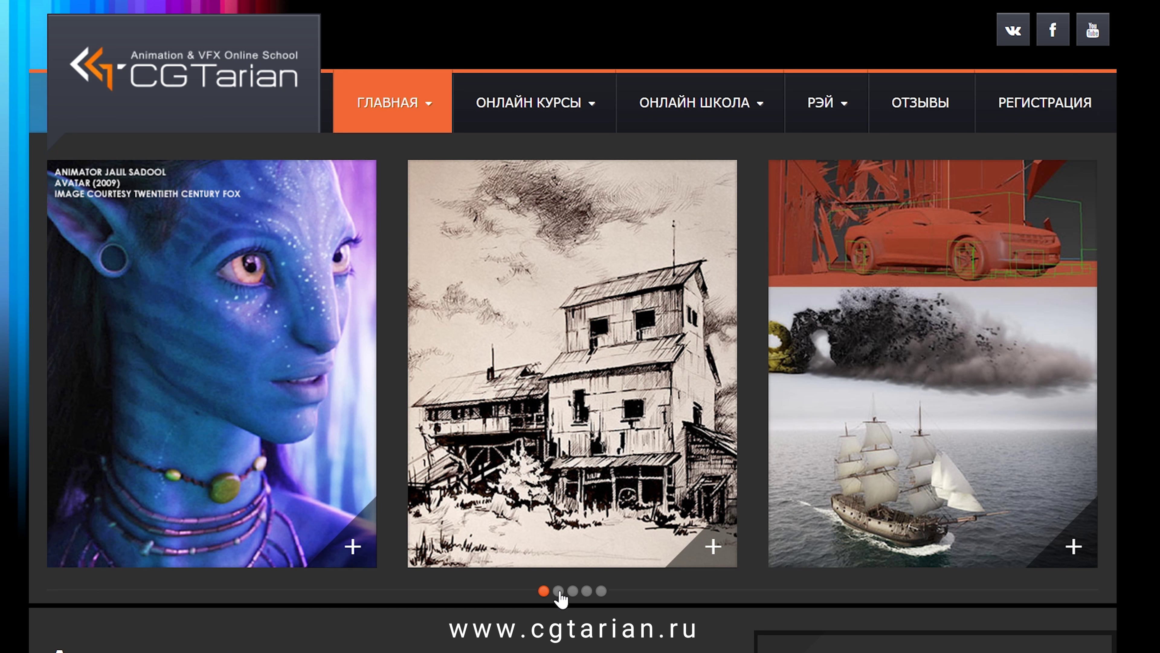
{"action": "left_click", "coordinate": [558, 591]}
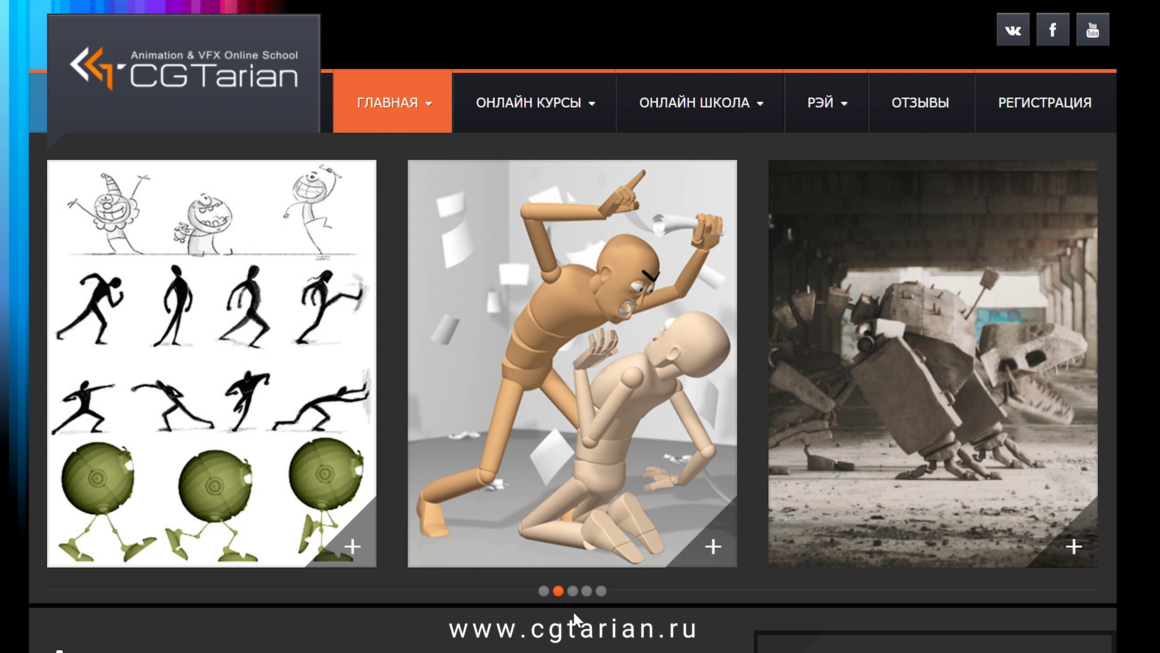
{"action": "left_click", "coordinate": [574, 592]}
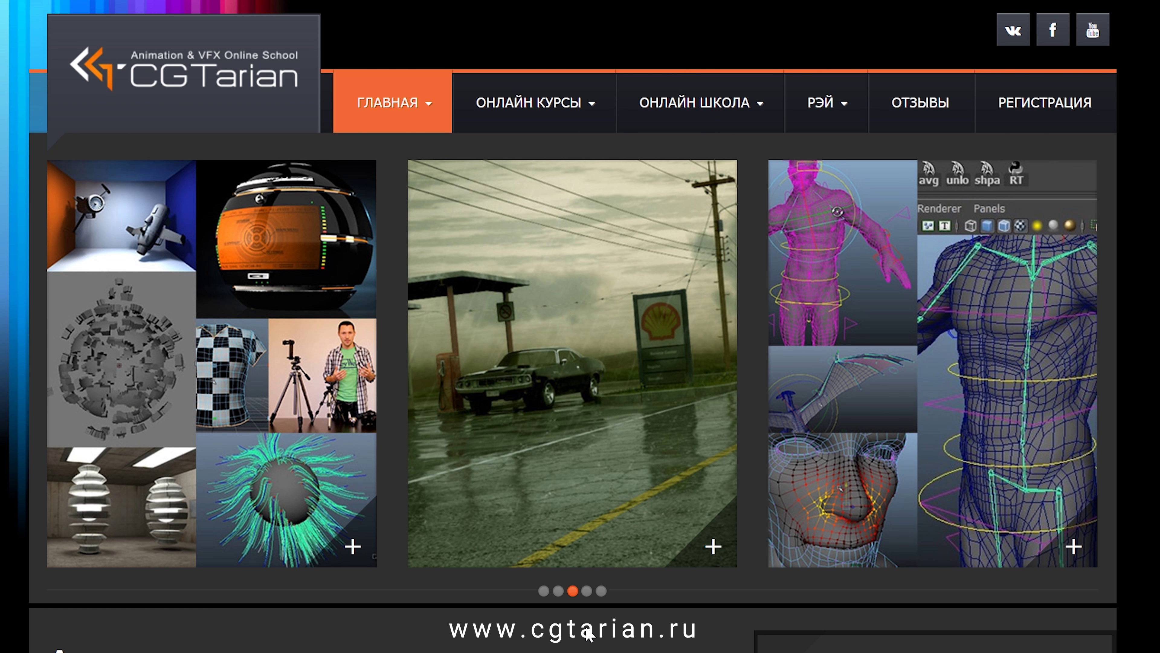
{"action": "left_click", "coordinate": [587, 592]}
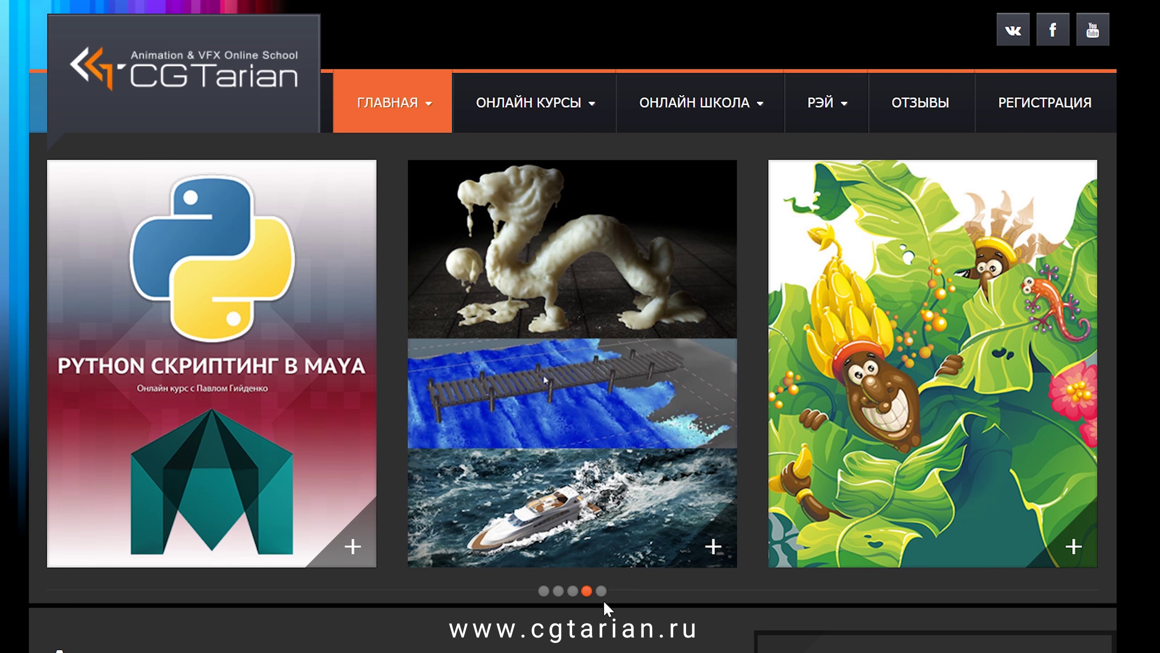